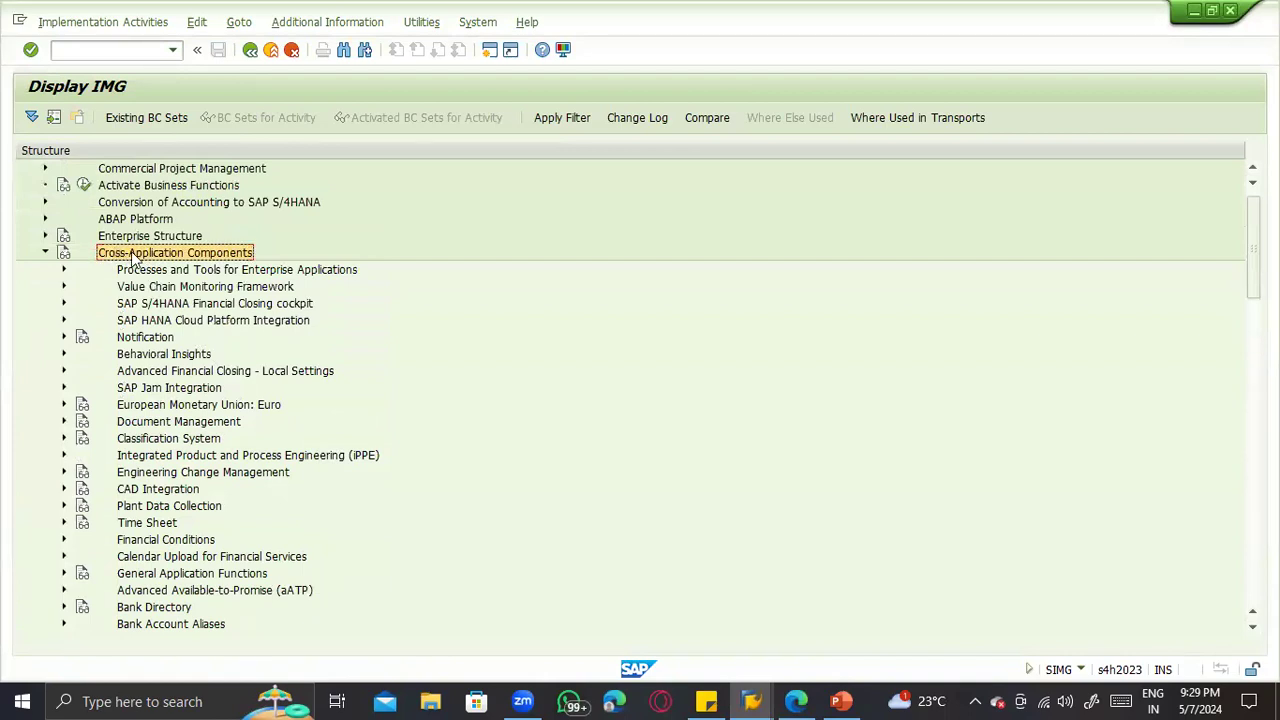
# Step: Expand SAP Business Partner, Business Partner and Basic Settings under Cross-Application Components in the IMG structure
pyautogui.scroll(-3, 133, 257)
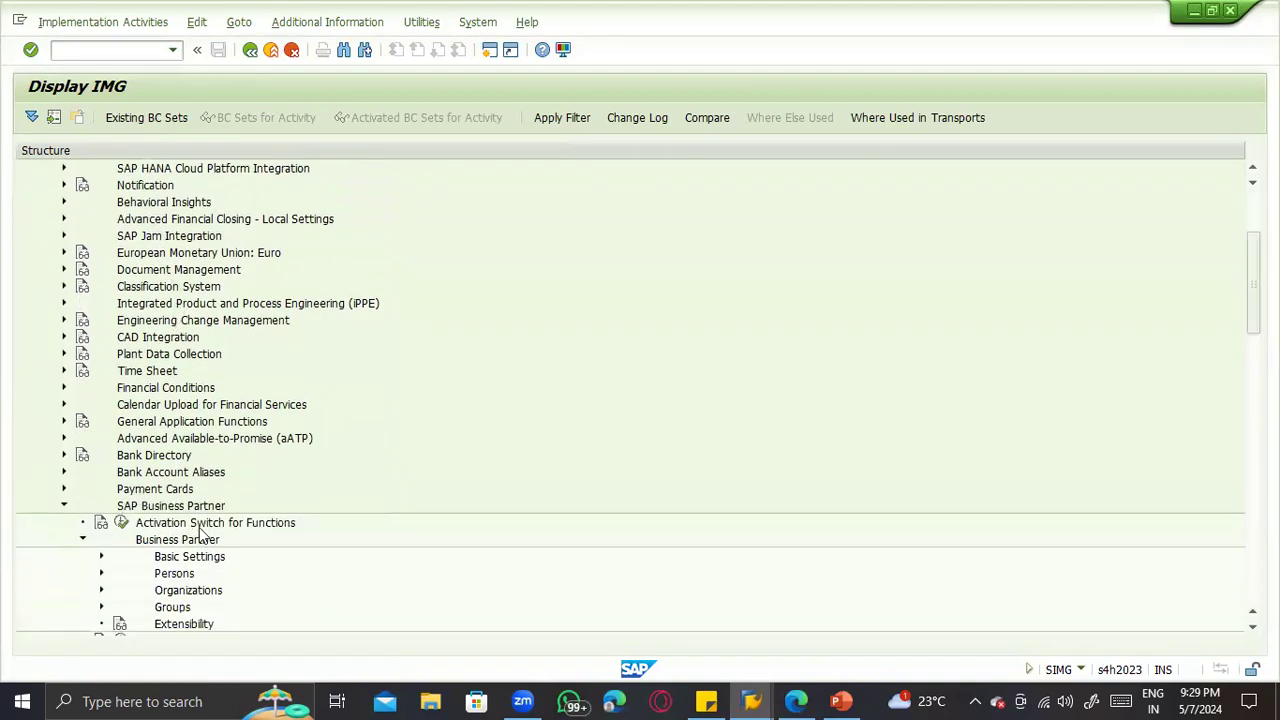
pyautogui.click(193, 505)
pyautogui.scroll(-2, 175, 515)
pyautogui.click(180, 522)
pyautogui.scroll(-1, 103, 541)
pyautogui.click(100, 505)
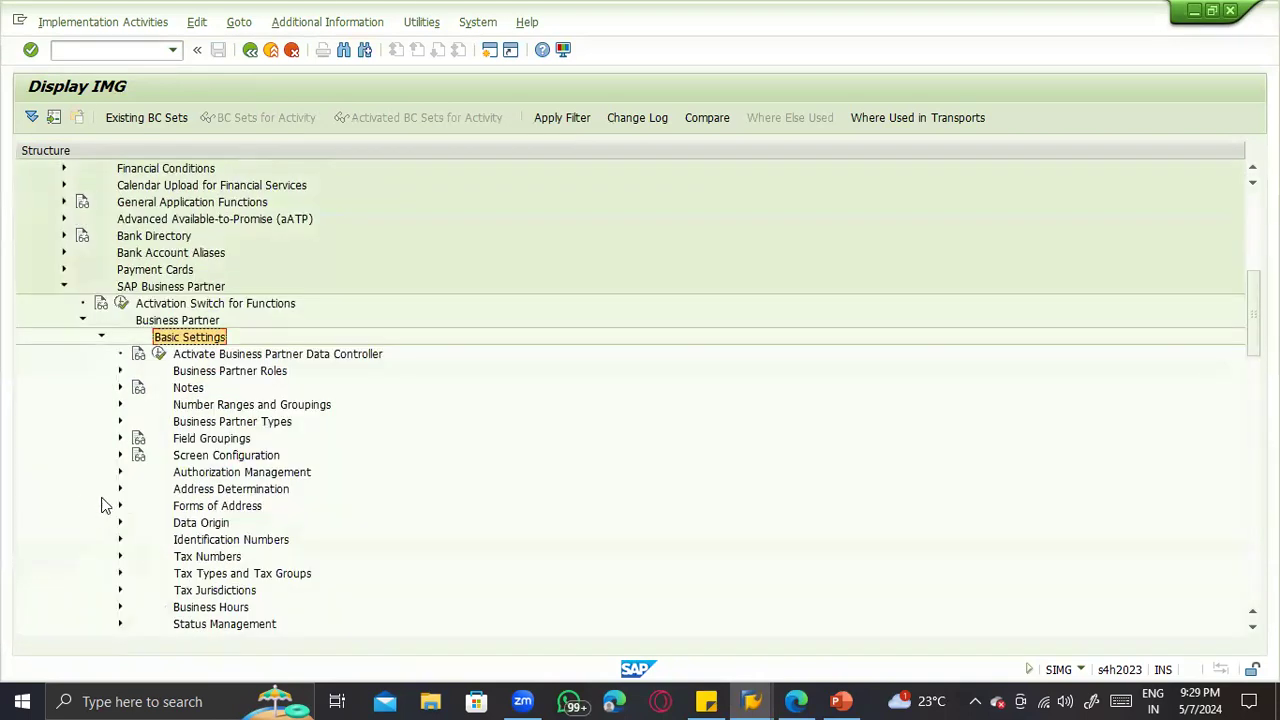
pyautogui.scroll(-2, 358, 401)
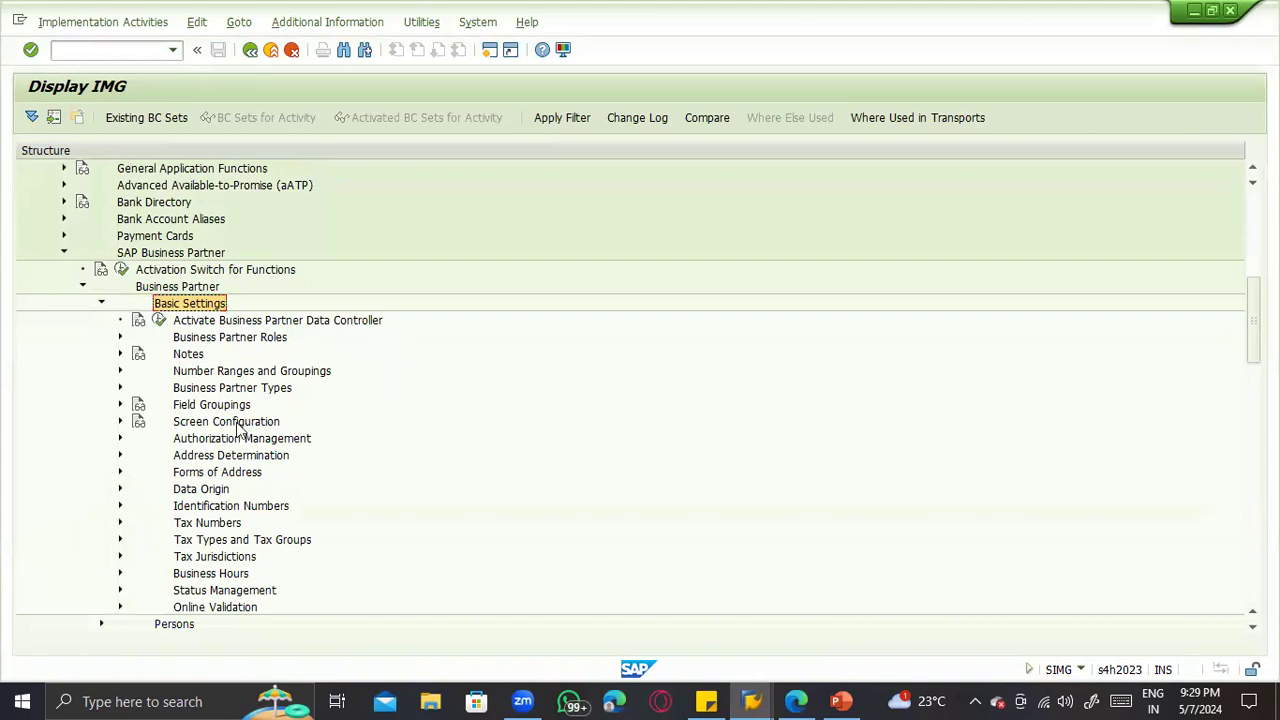
# Step: Examine the activities under Business Partner Roles and collapse that node again
pyautogui.click(120, 338)
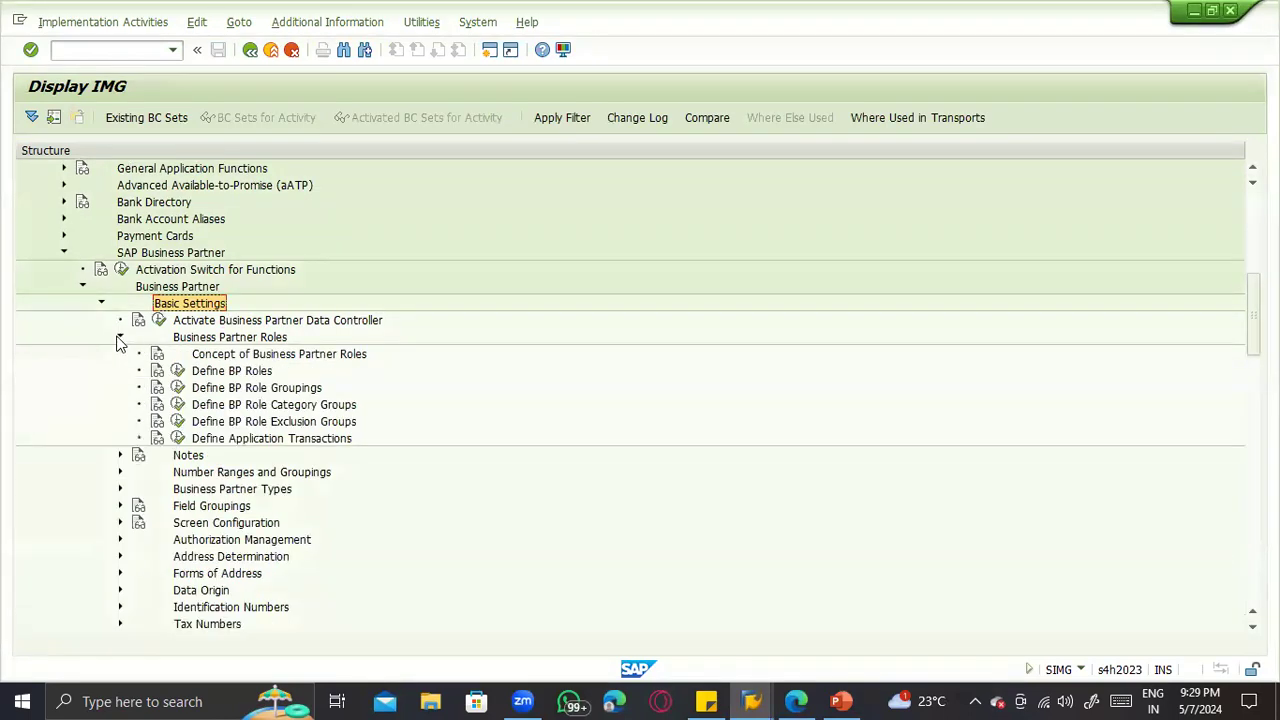
pyautogui.click(120, 338)
pyautogui.click(120, 338)
pyautogui.click(120, 338)
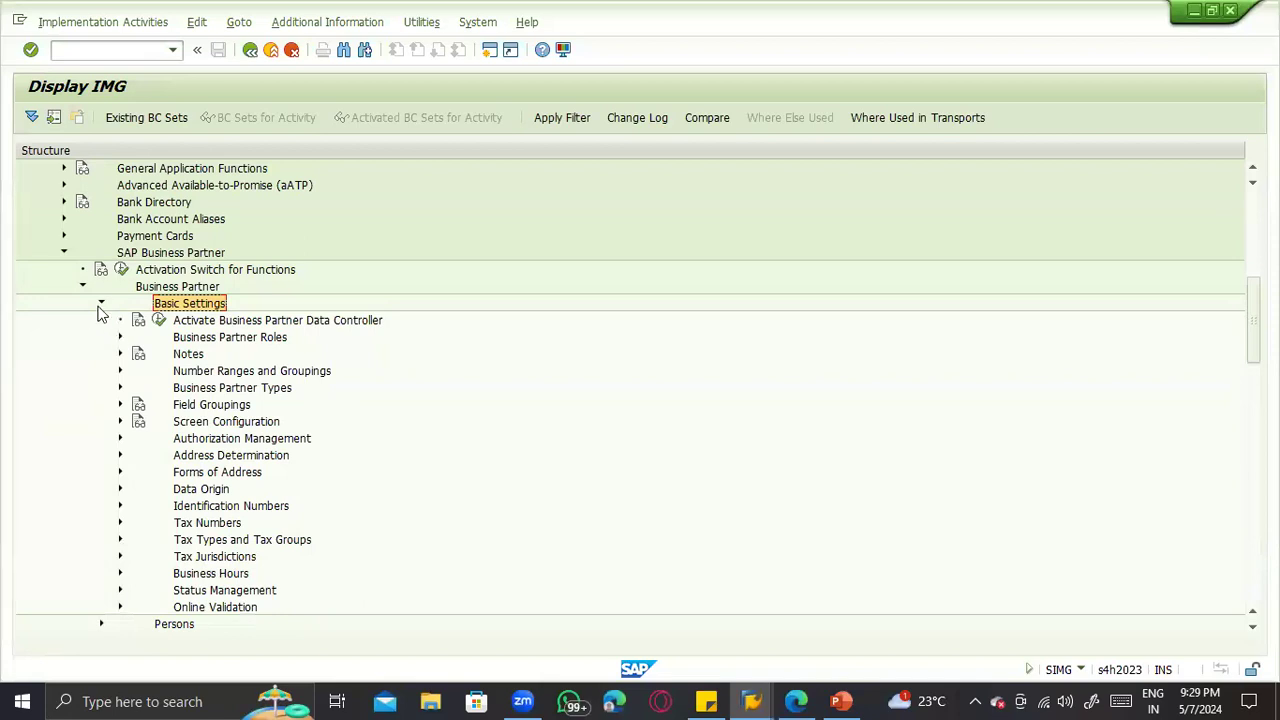
# Step: Look through the Persons branch with its Name Components, plus the Organizations and Groups nodes, with Basic Settings and Persons collapsed again
pyautogui.click(101, 303)
pyautogui.click(101, 321)
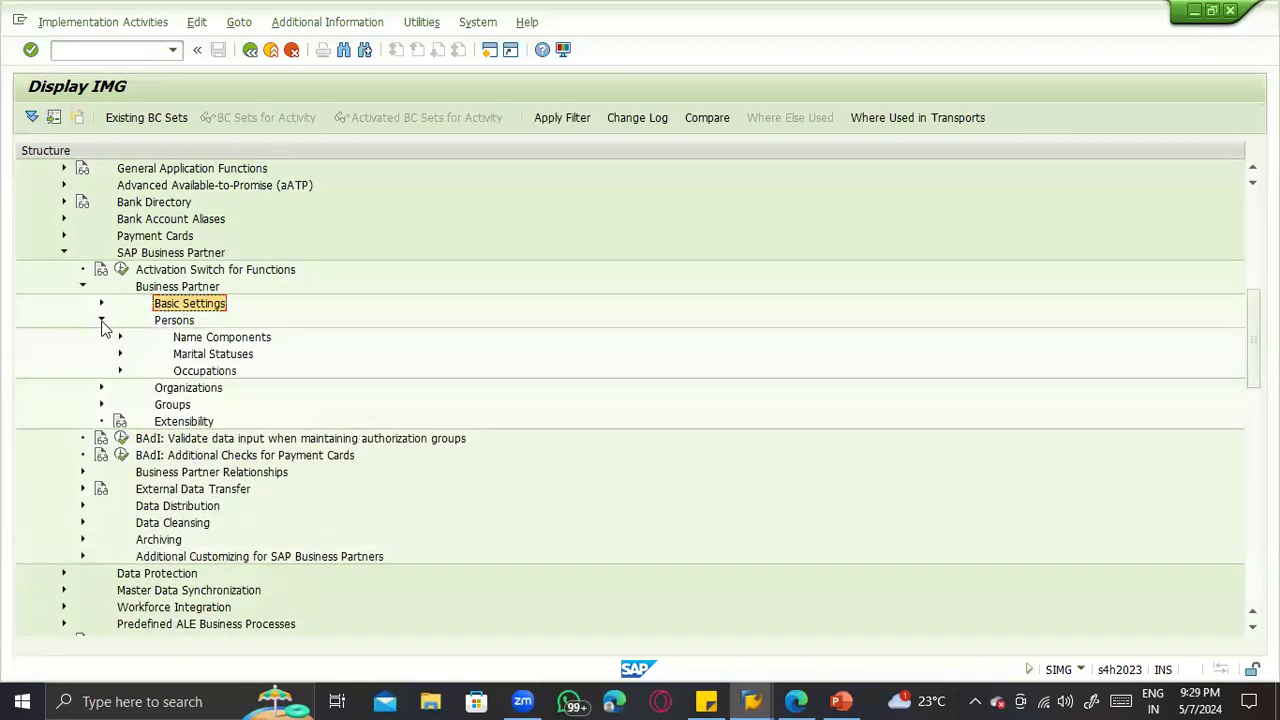
pyautogui.click(119, 338)
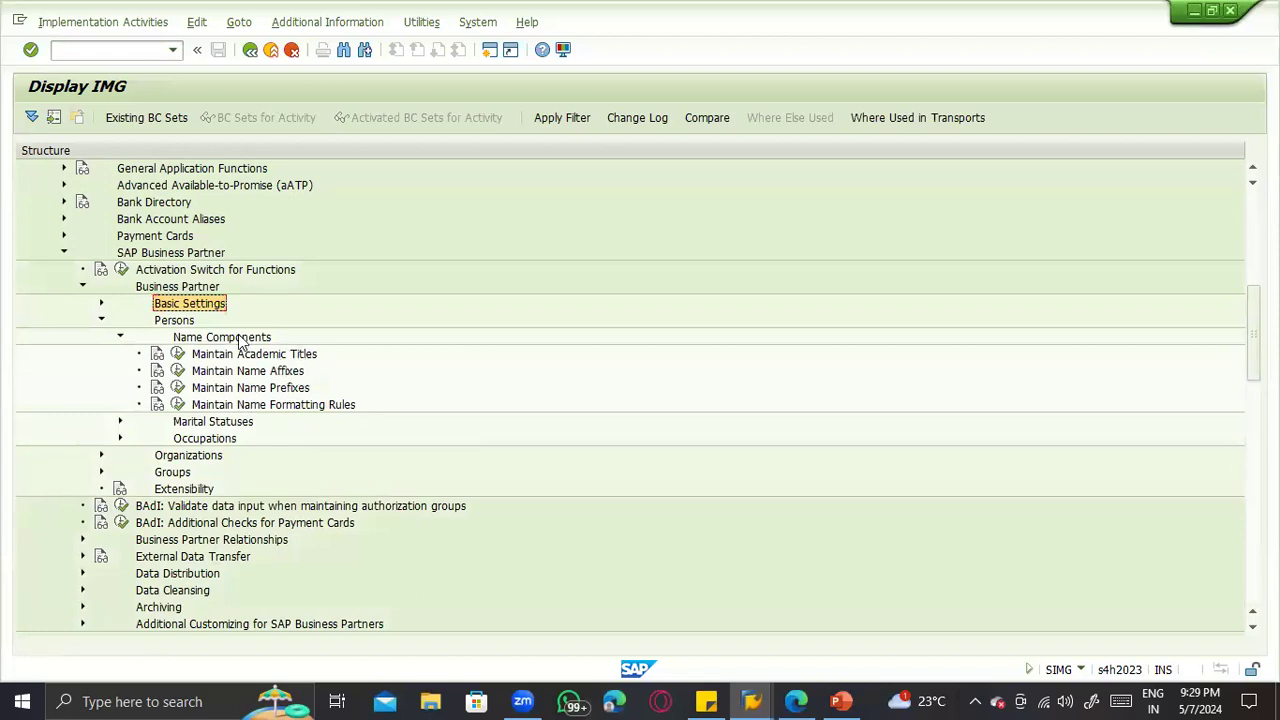
pyautogui.click(172, 321)
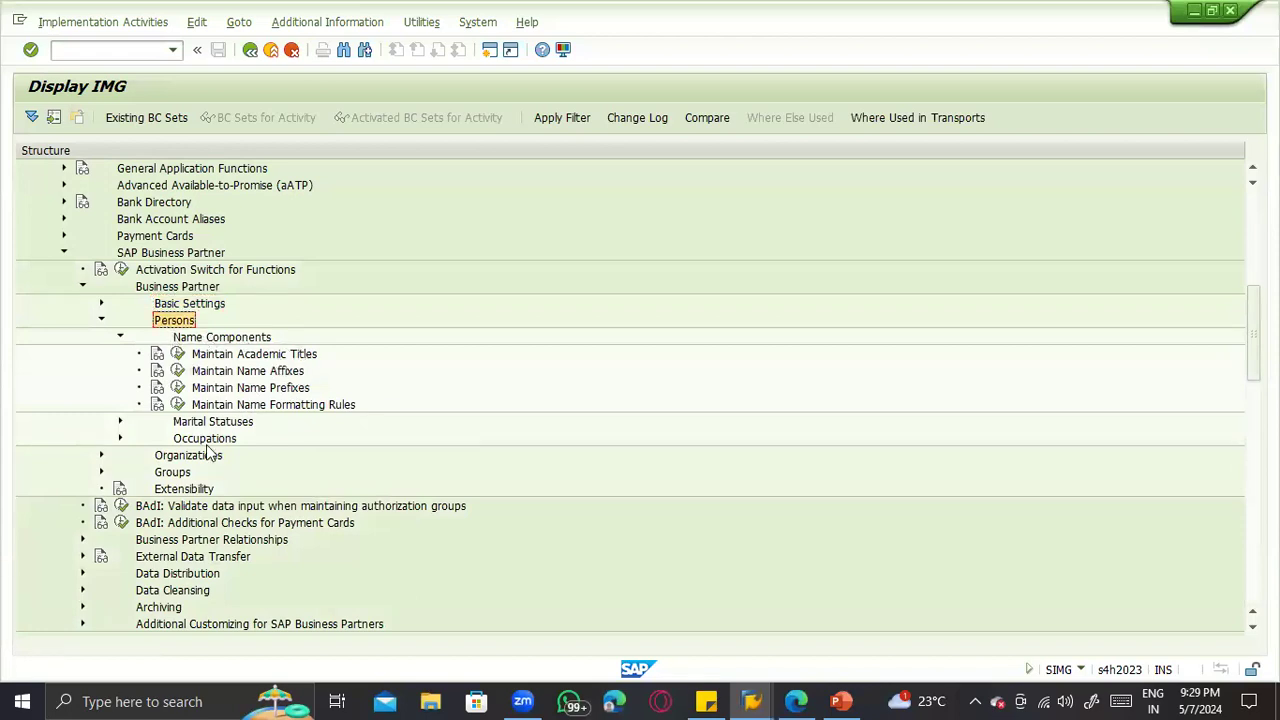
pyautogui.click(186, 456)
pyautogui.click(172, 474)
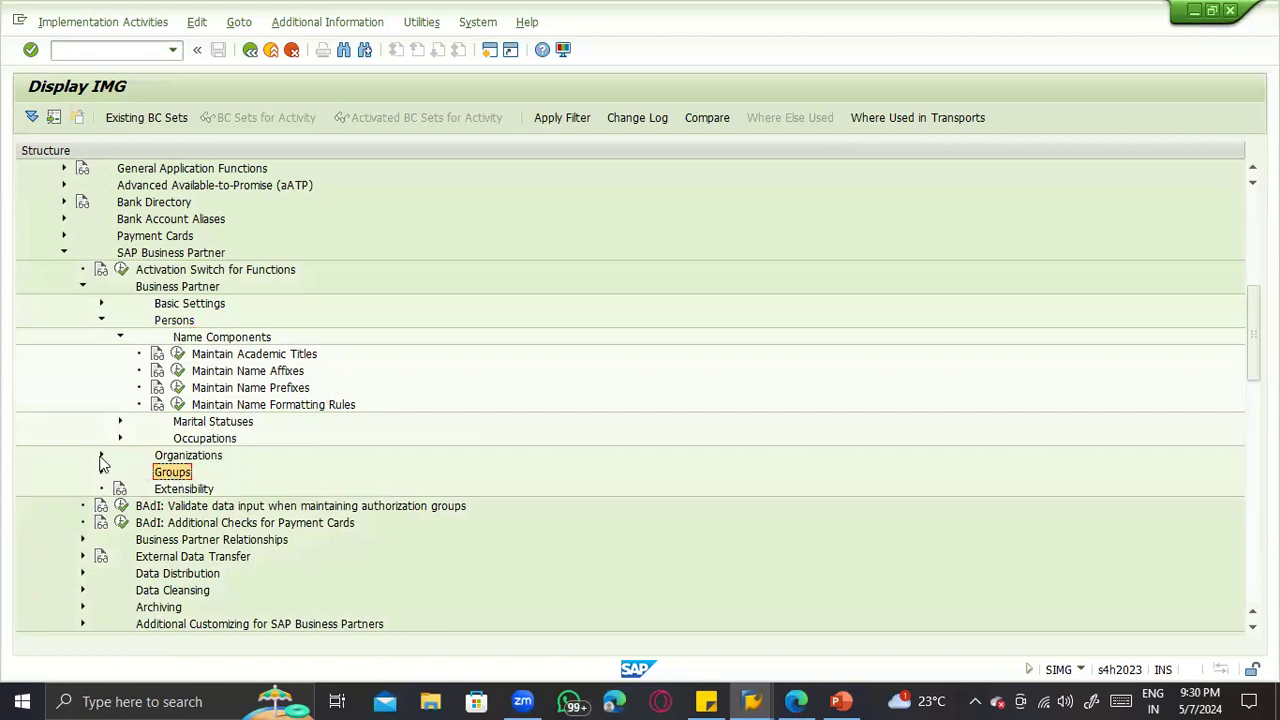
pyautogui.click(119, 340)
pyautogui.click(101, 320)
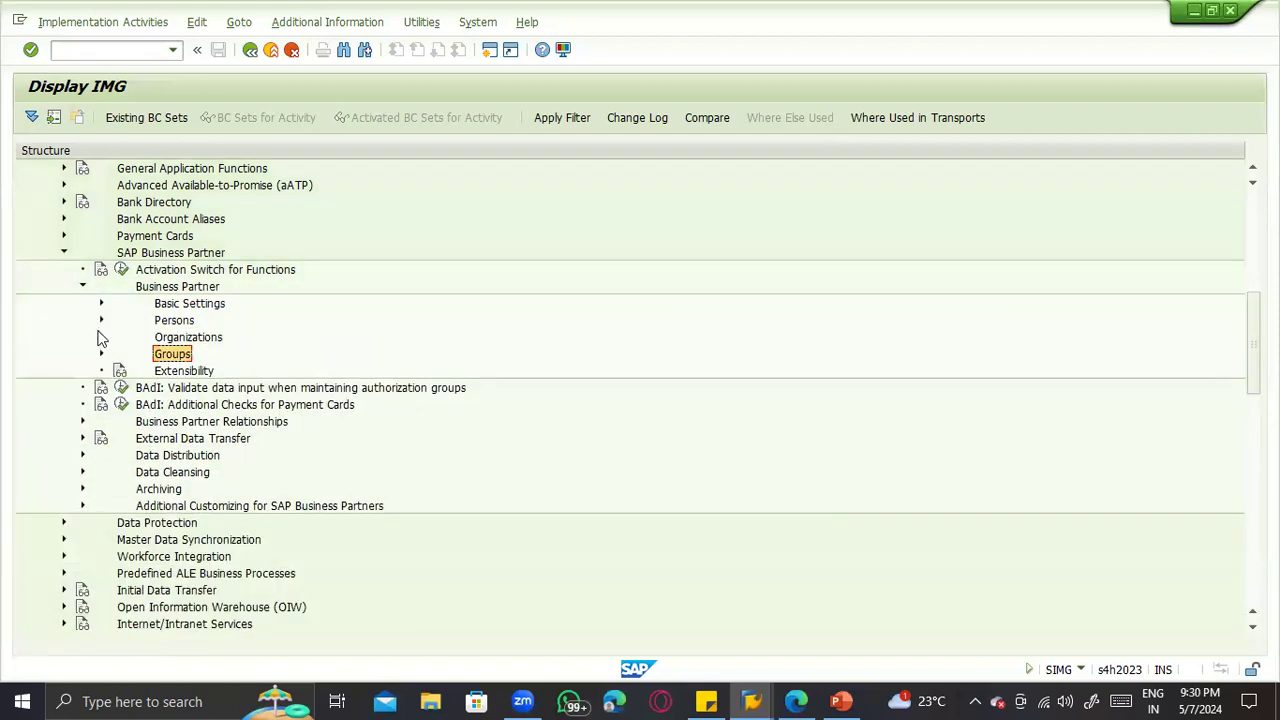
# Step: Execute Define Number Ranges from Number Ranges and Groupings under the Business Partner Basic Settings
pyautogui.click(101, 304)
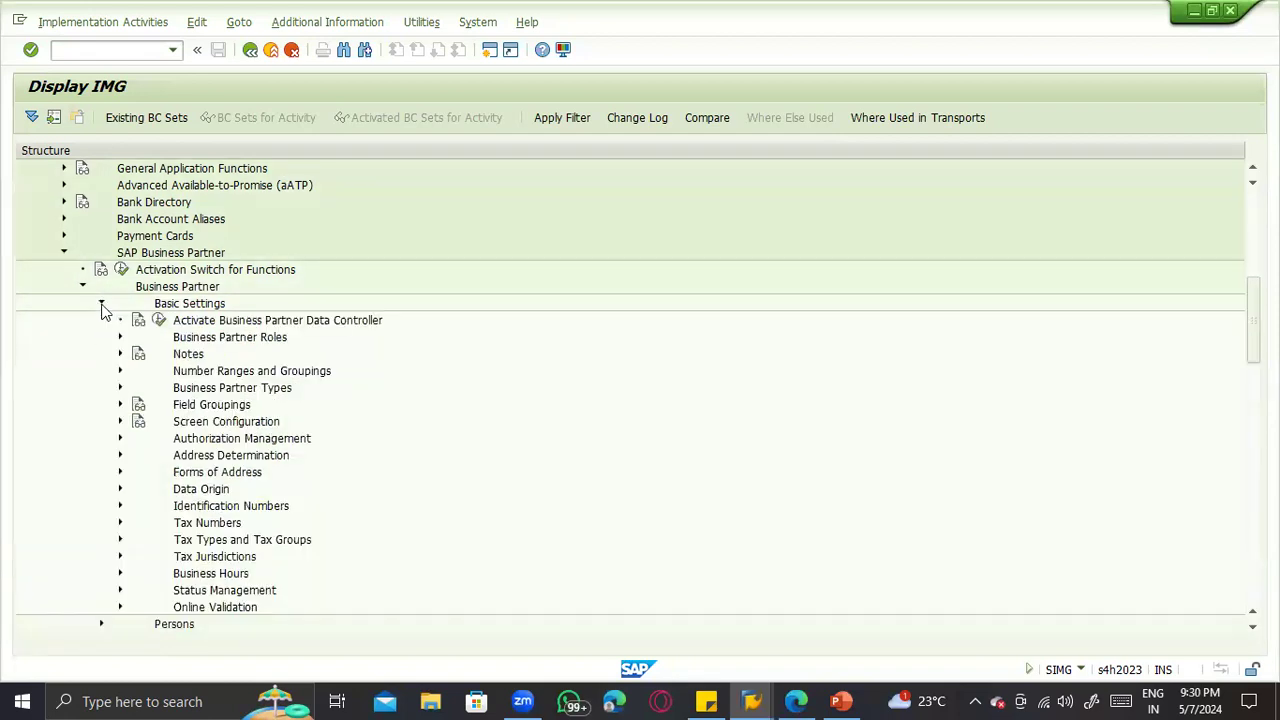
pyautogui.click(120, 371)
pyautogui.click(256, 389)
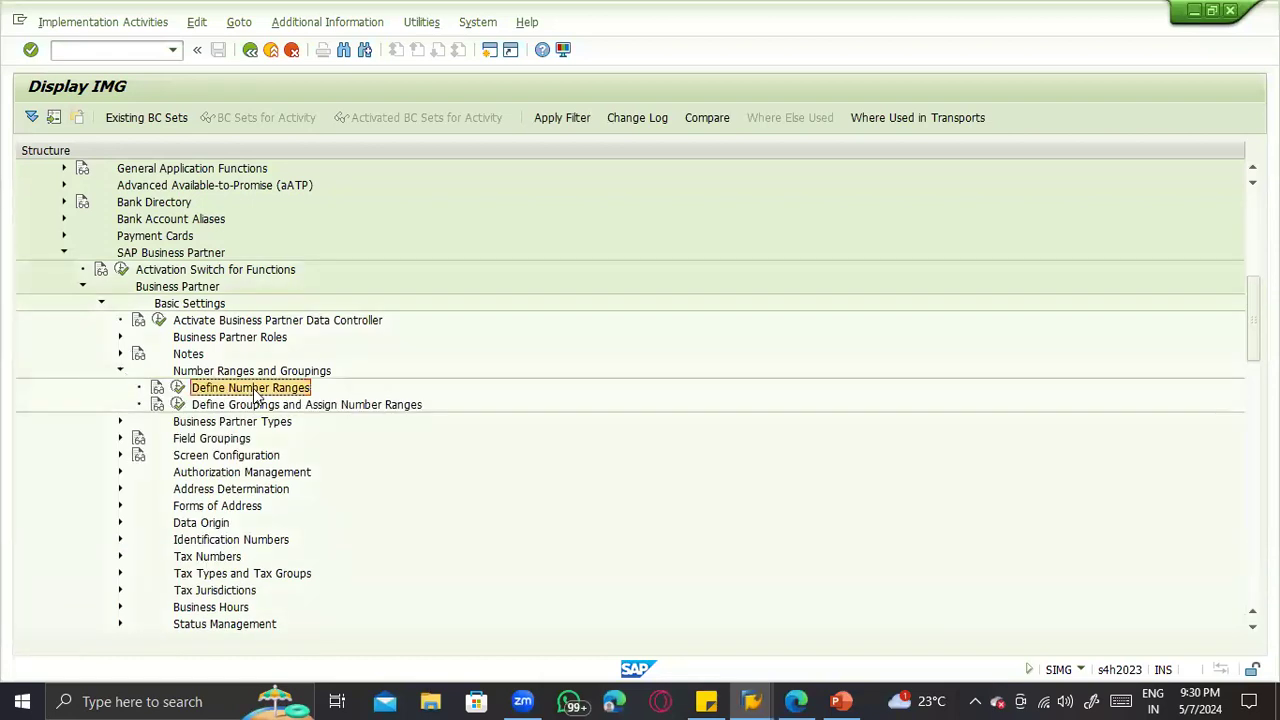
pyautogui.click(178, 387)
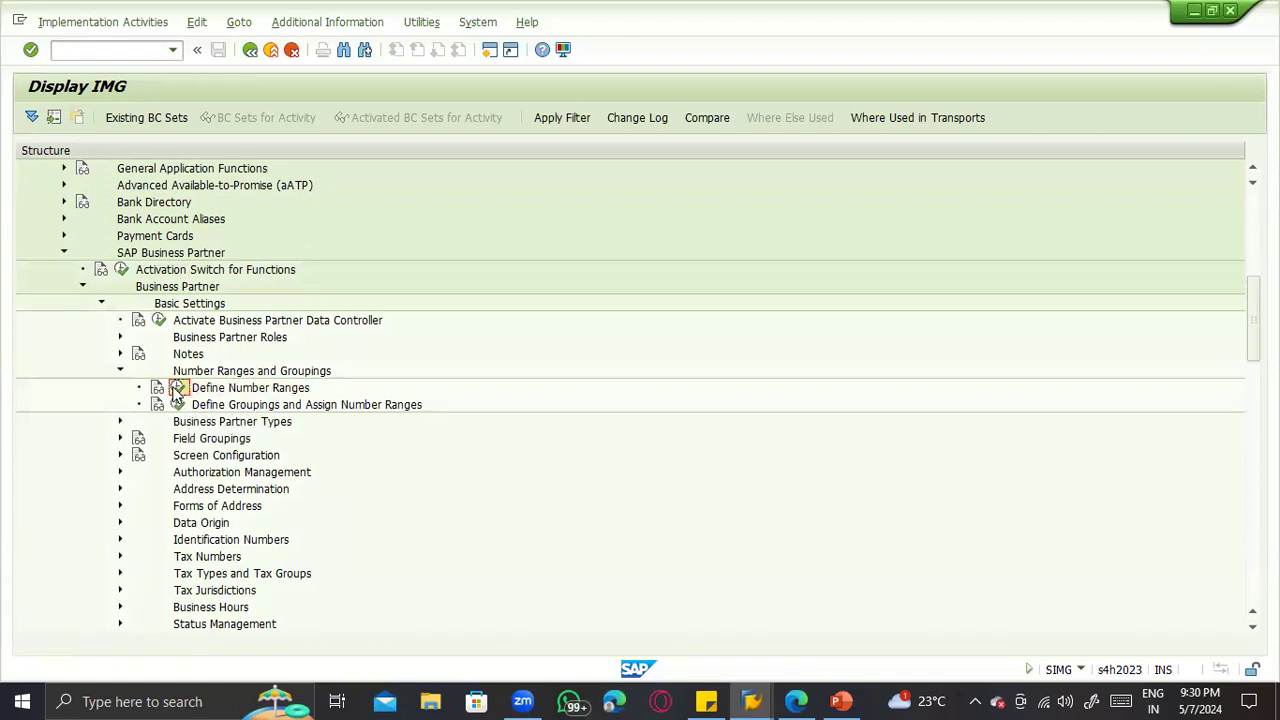
# Step: Display the number range intervals of object BU_PARTNER, examine the first entries, and return to the IMG
pyautogui.click(77, 193)
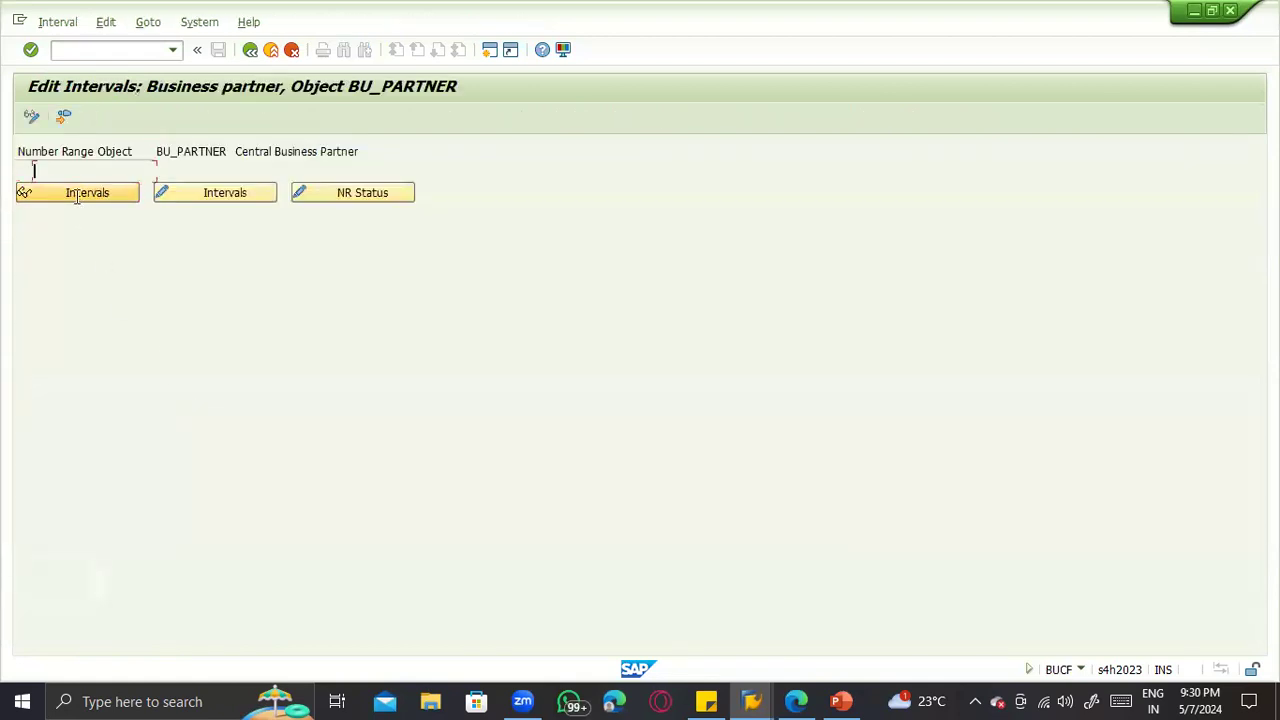
pyautogui.click(141, 190)
pyautogui.click(135, 206)
pyautogui.click(122, 236)
pyautogui.click(111, 266)
pyautogui.click(115, 291)
pyautogui.click(250, 49)
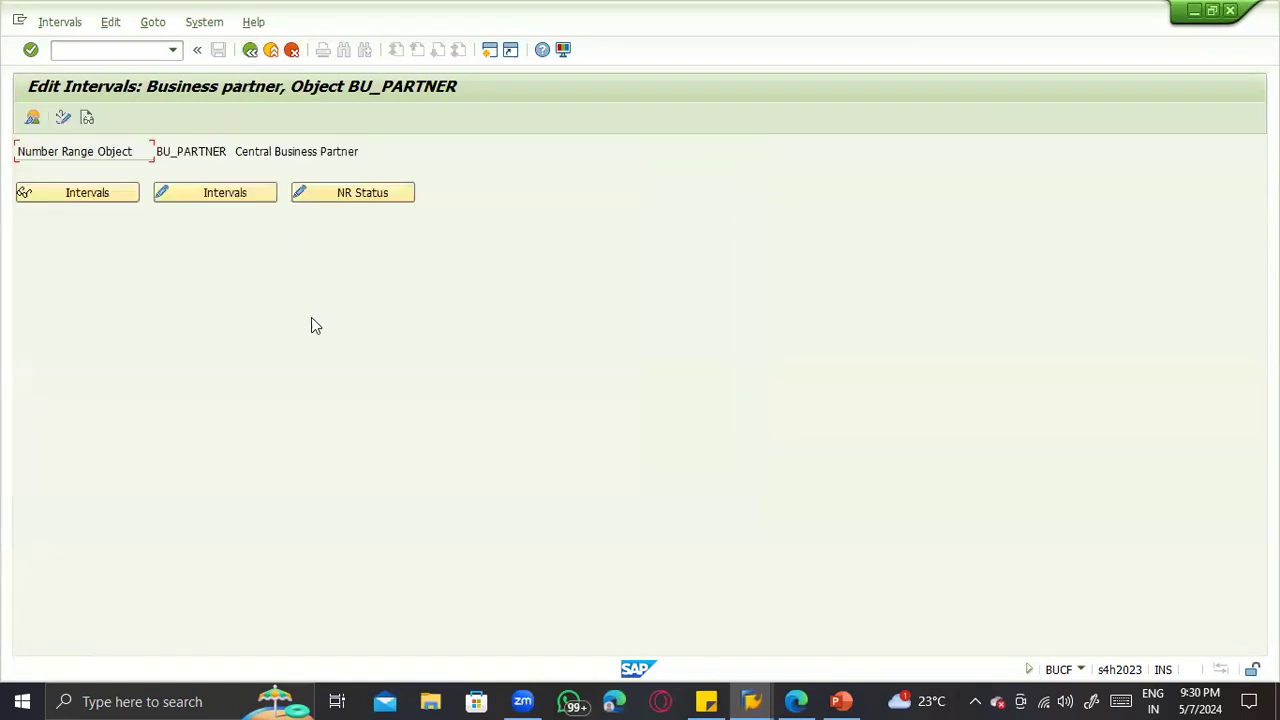
pyautogui.click(250, 49)
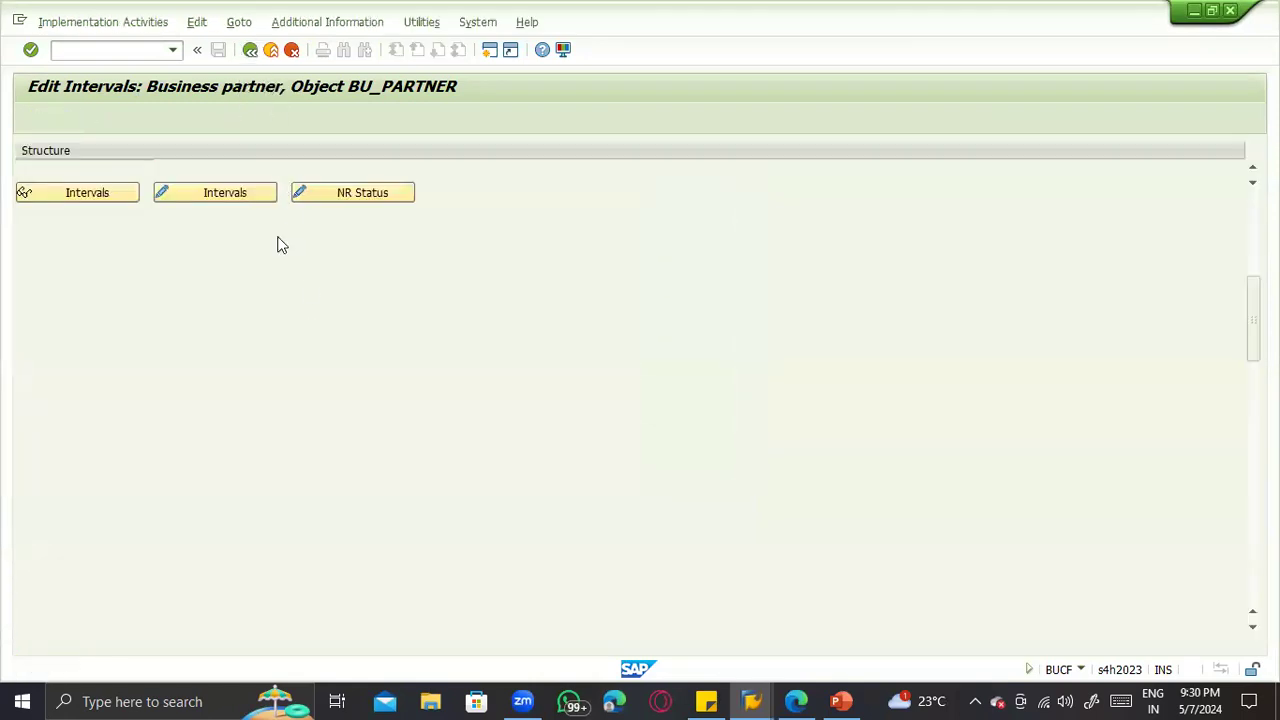
# Step: Execute Define Groupings and Assign Number Ranges, and start transaction BP in a separate session
pyautogui.click(178, 404)
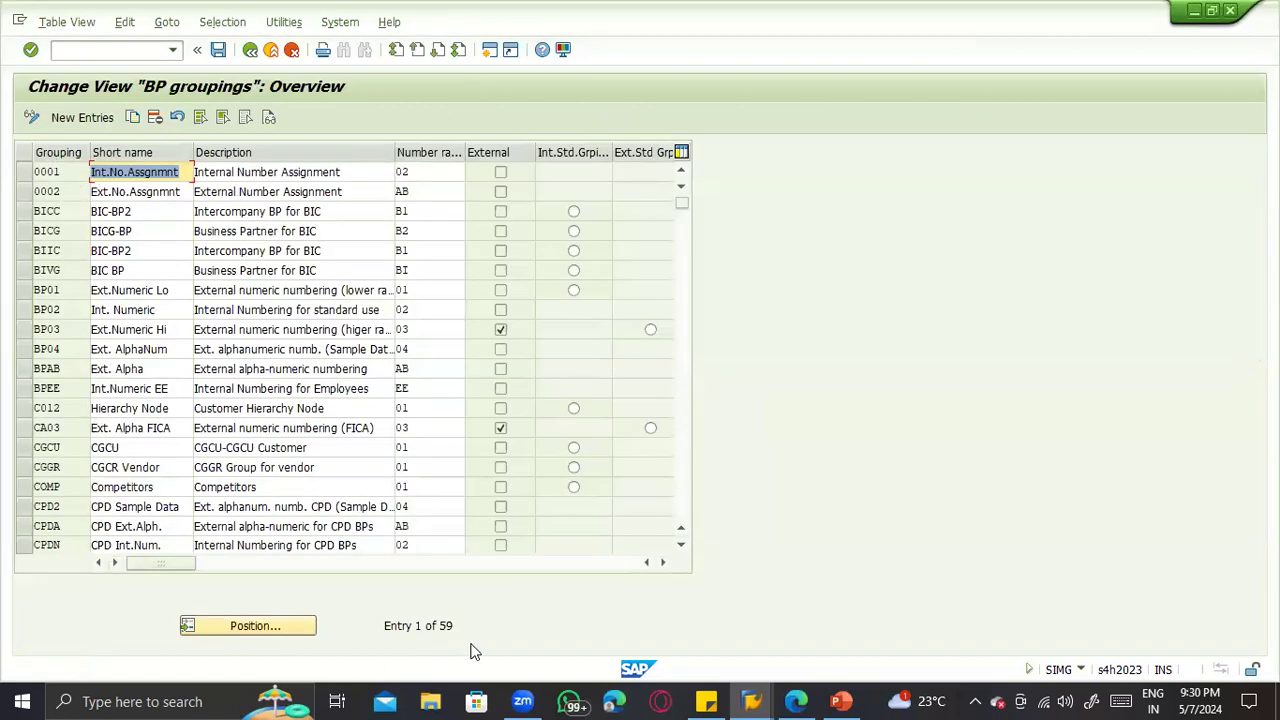
pyautogui.click(752, 701)
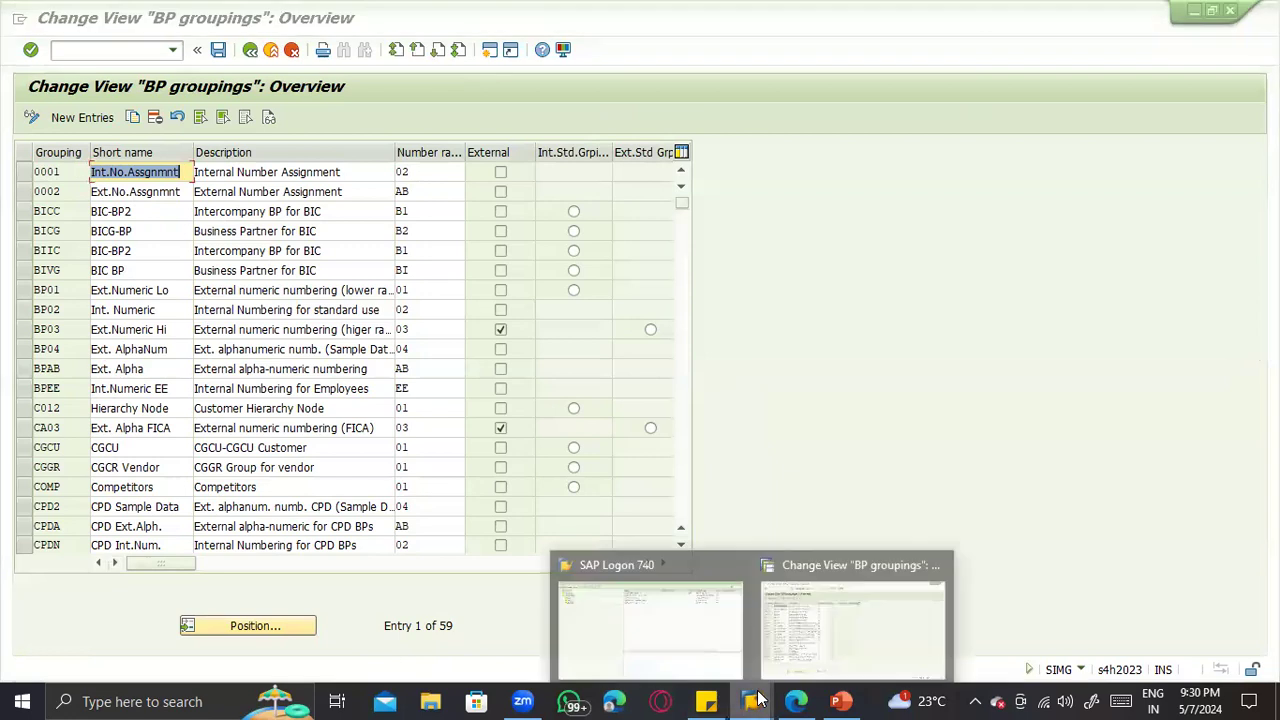
pyautogui.click(812, 617)
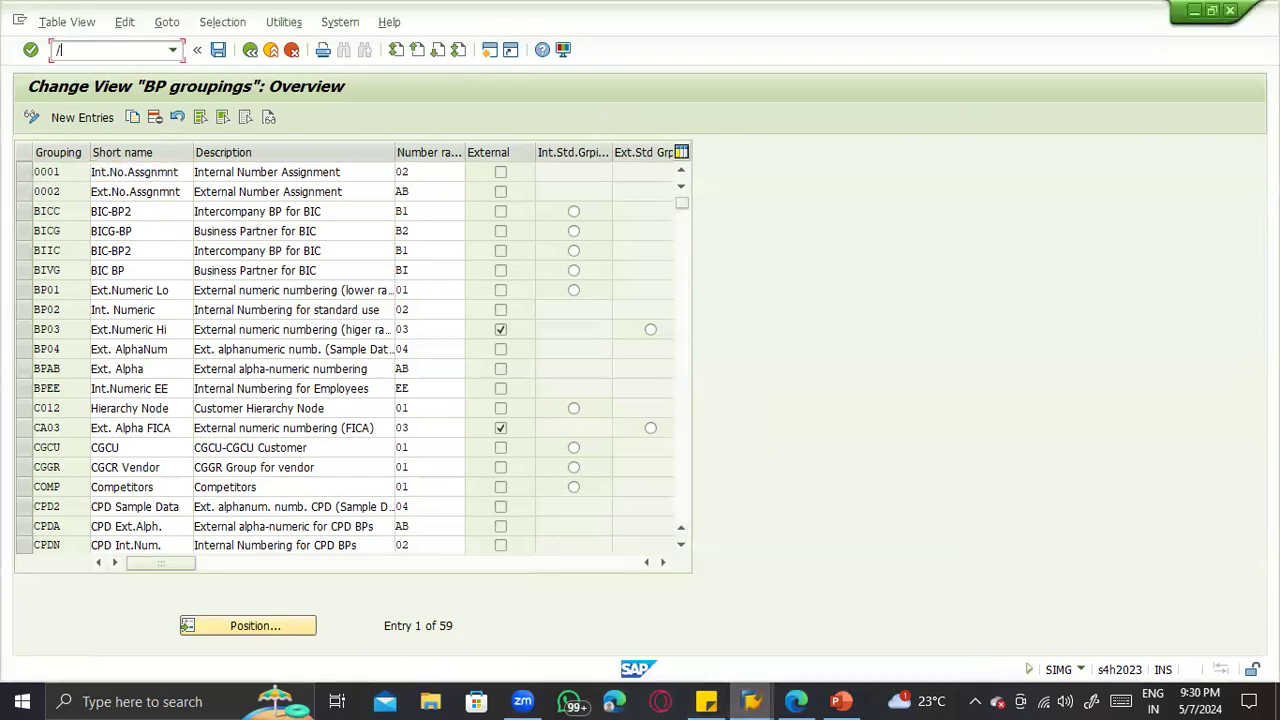
pyautogui.press('Return')
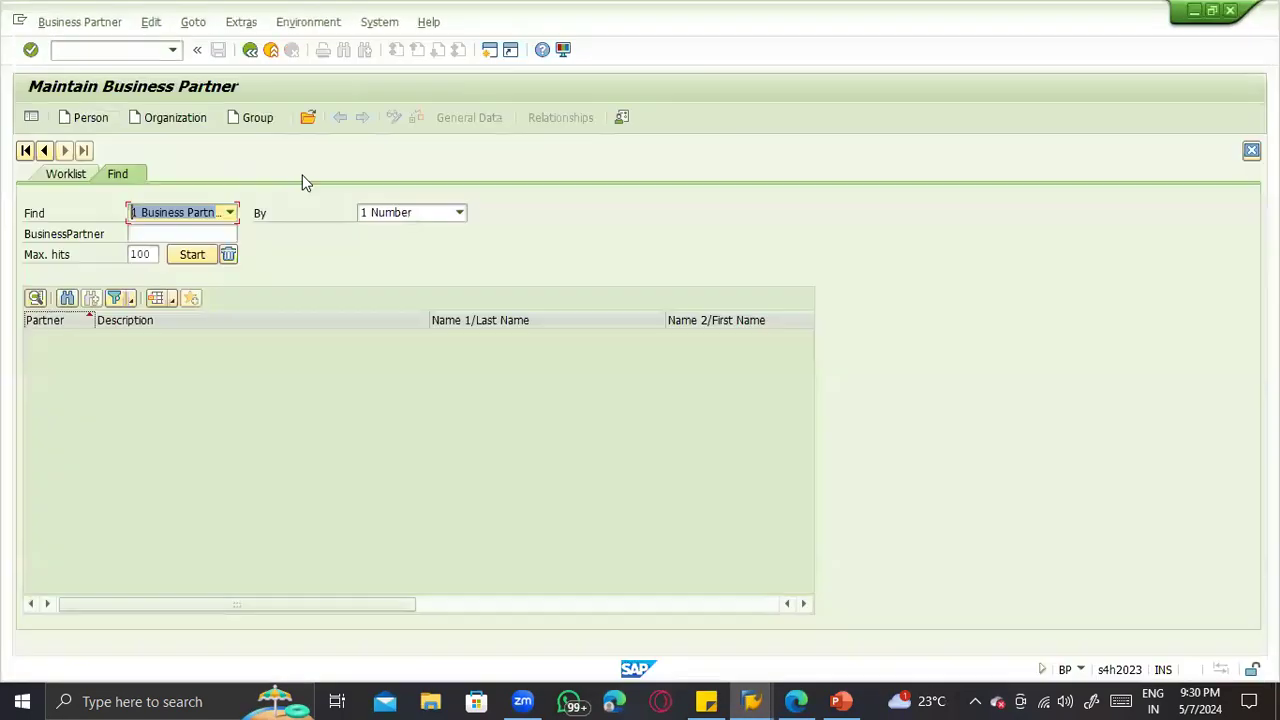
# Step: Start creating an organization business partner and look through the available Grouping options without choosing one
pyautogui.click(170, 116)
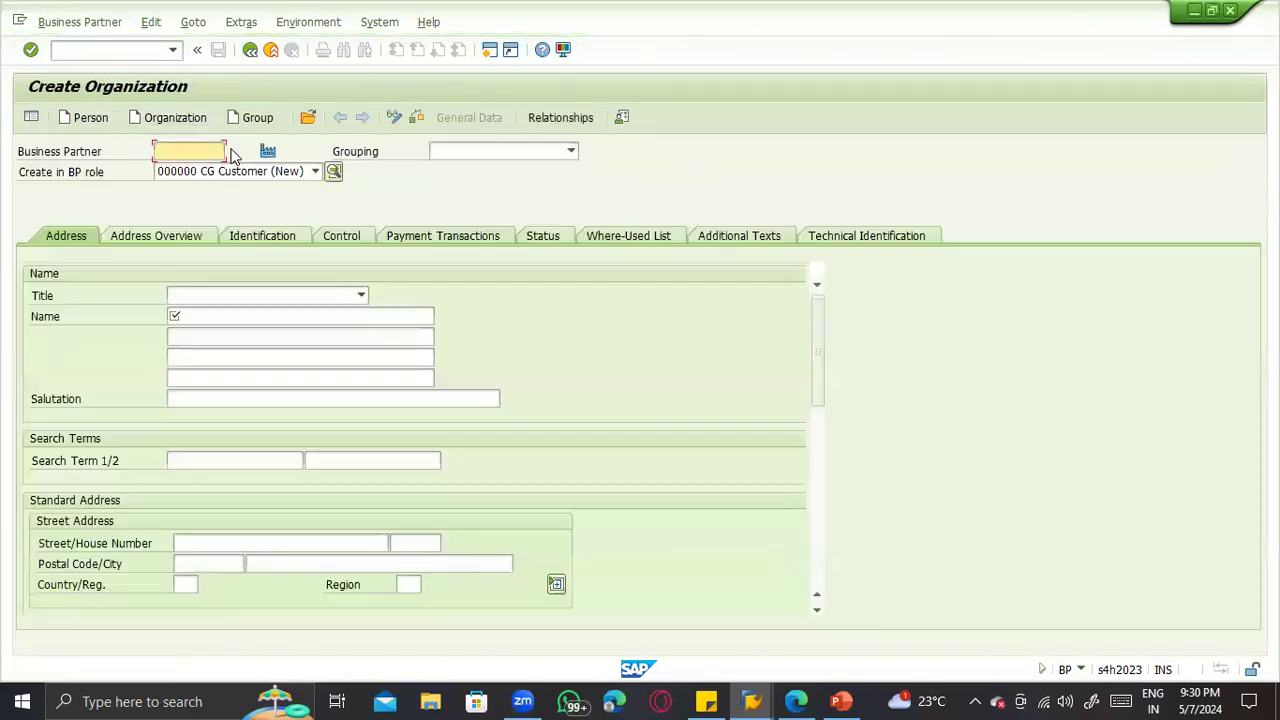
pyautogui.click(571, 151)
pyautogui.scroll(-5, 470, 260)
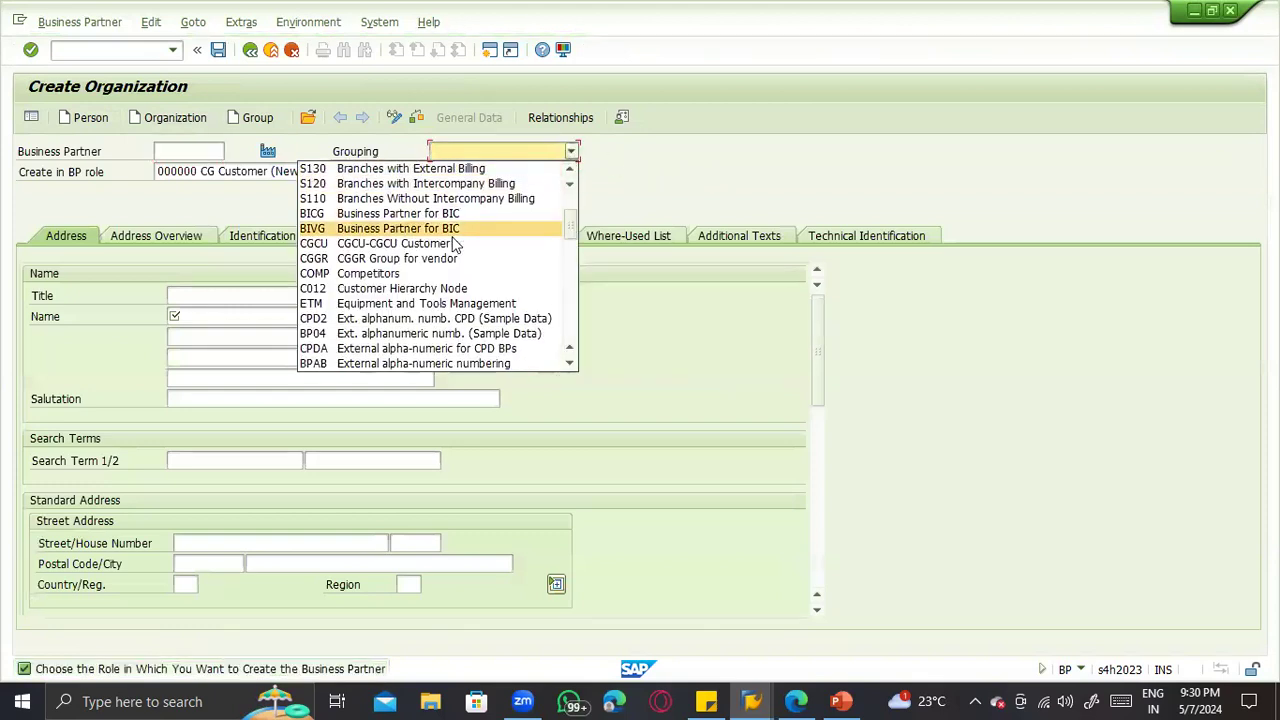
pyautogui.scroll(-10, 470, 287)
pyautogui.scroll(4, 491, 332)
pyautogui.scroll(10, 493, 315)
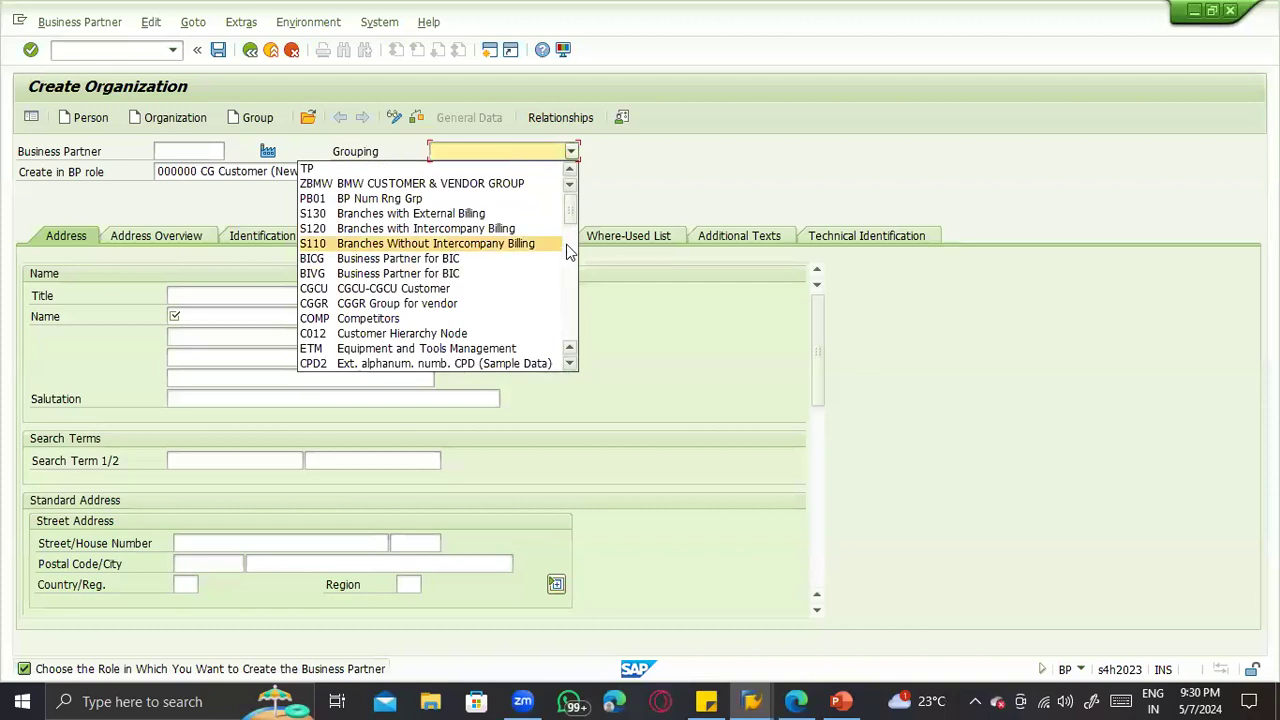
pyautogui.click(571, 151)
# Step: Switch back to the BP groupings overview and examine grouping 0001 with its assigned number range
pyautogui.hotkey('alt', 'Tab')
pyautogui.click(61, 190)
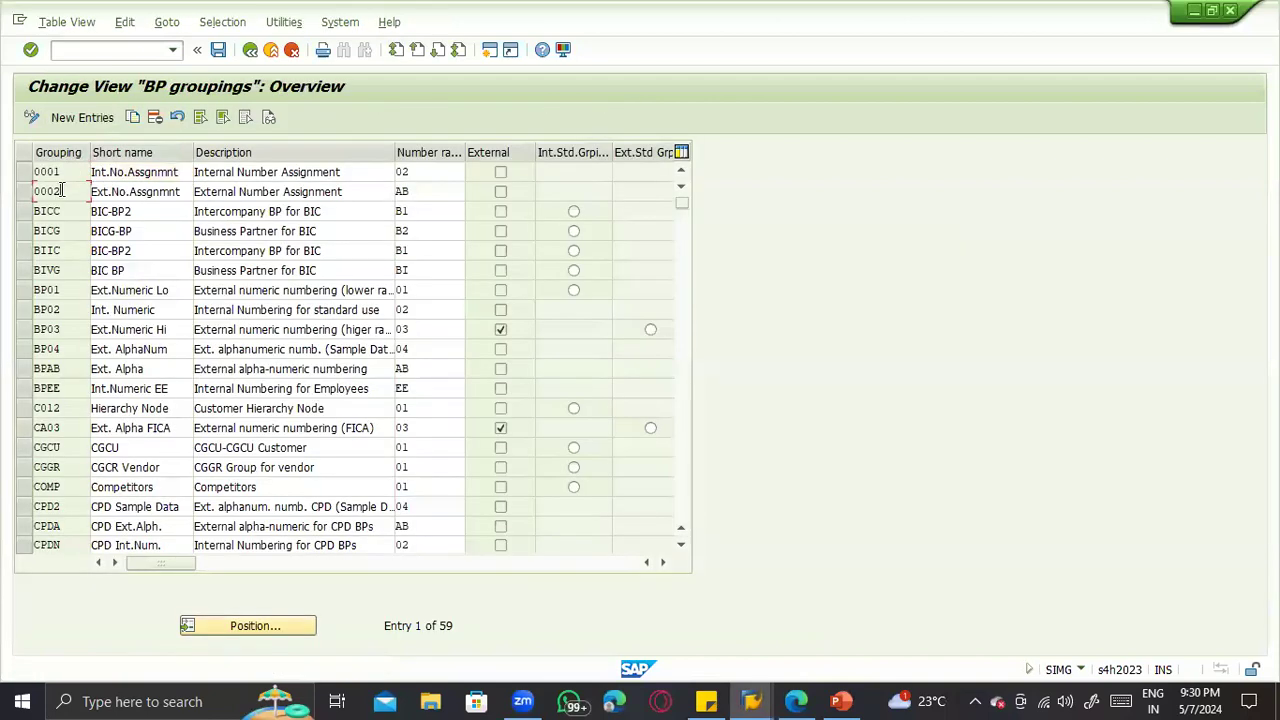
pyautogui.click(64, 290)
pyautogui.moveTo(64, 175); pyautogui.dragTo(24, 174)
pyautogui.click(63, 171)
pyautogui.click(427, 170)
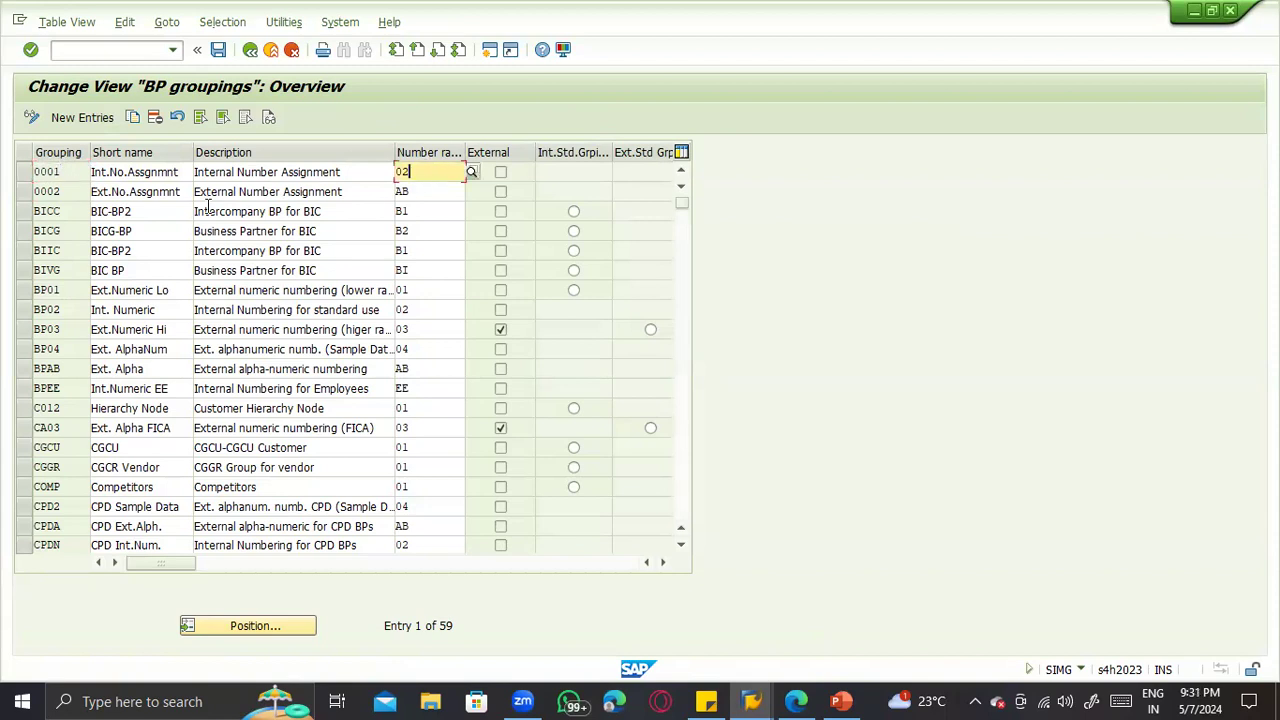
pyautogui.moveTo(63, 173); pyautogui.dragTo(22, 174)
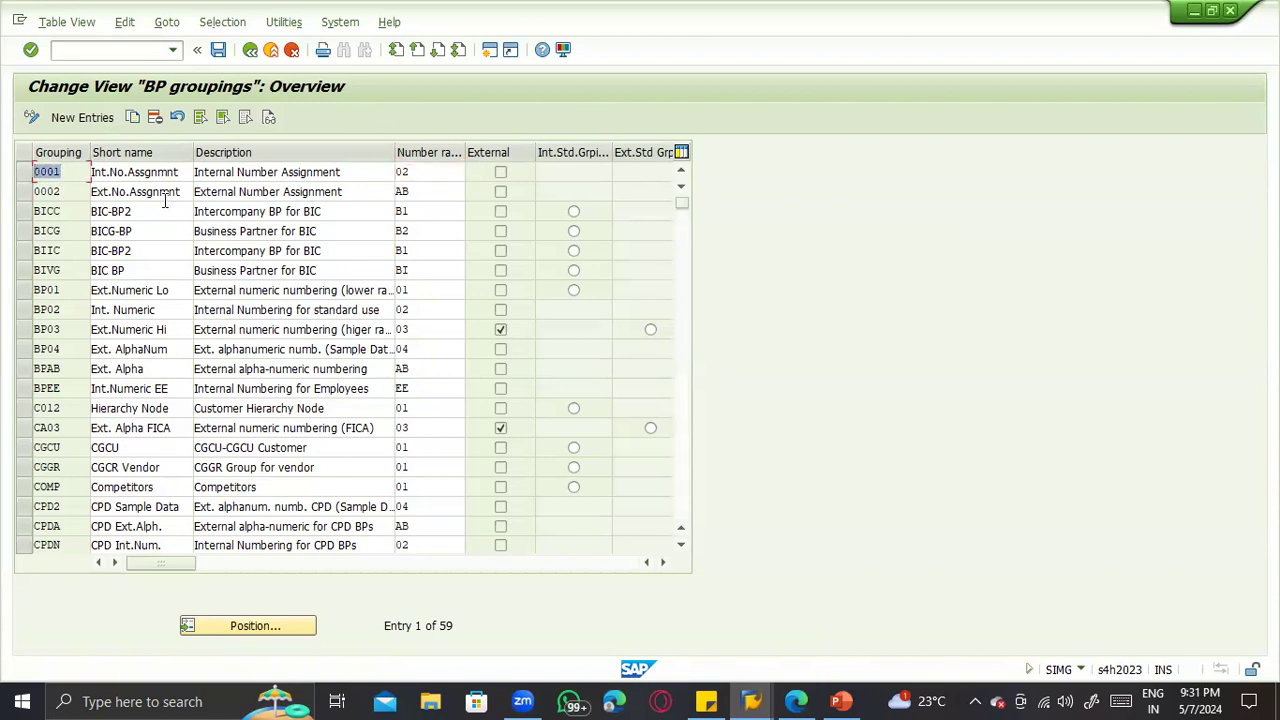
pyautogui.click(437, 174)
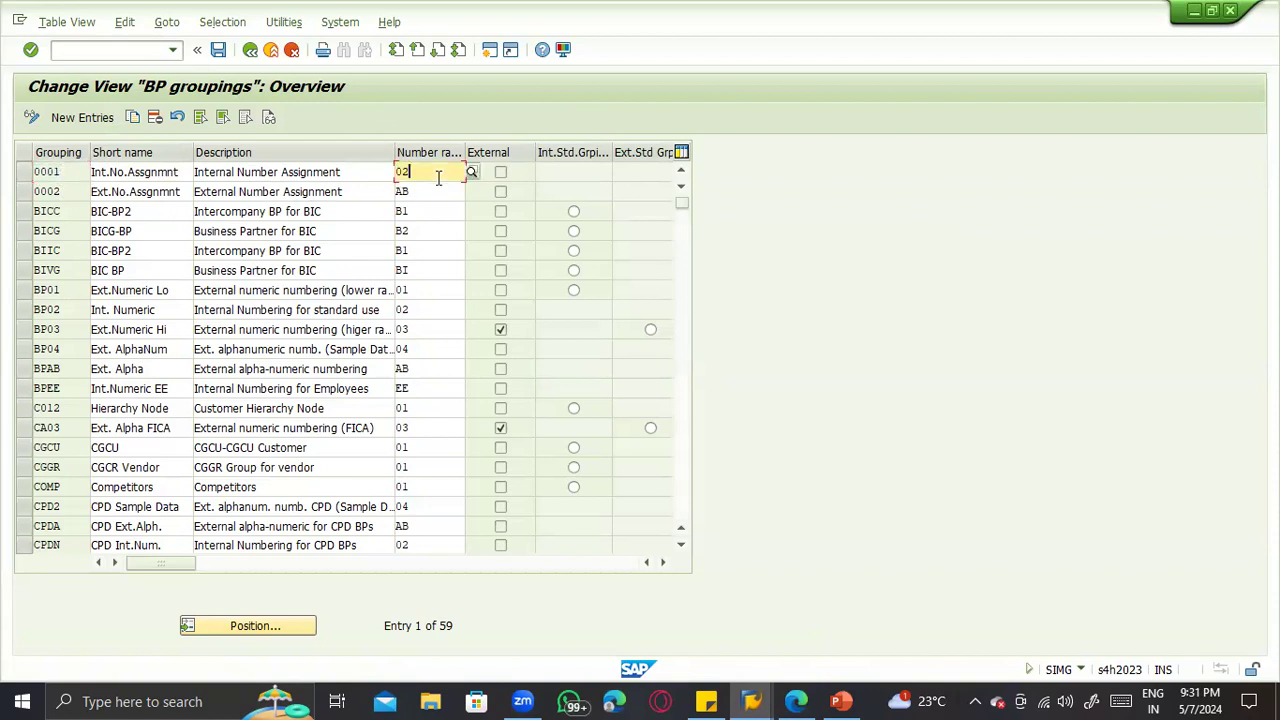
# Step: Leave the BP groupings overview and start transaction OMSJ for vendor number ranges in a new session
pyautogui.click(250, 49)
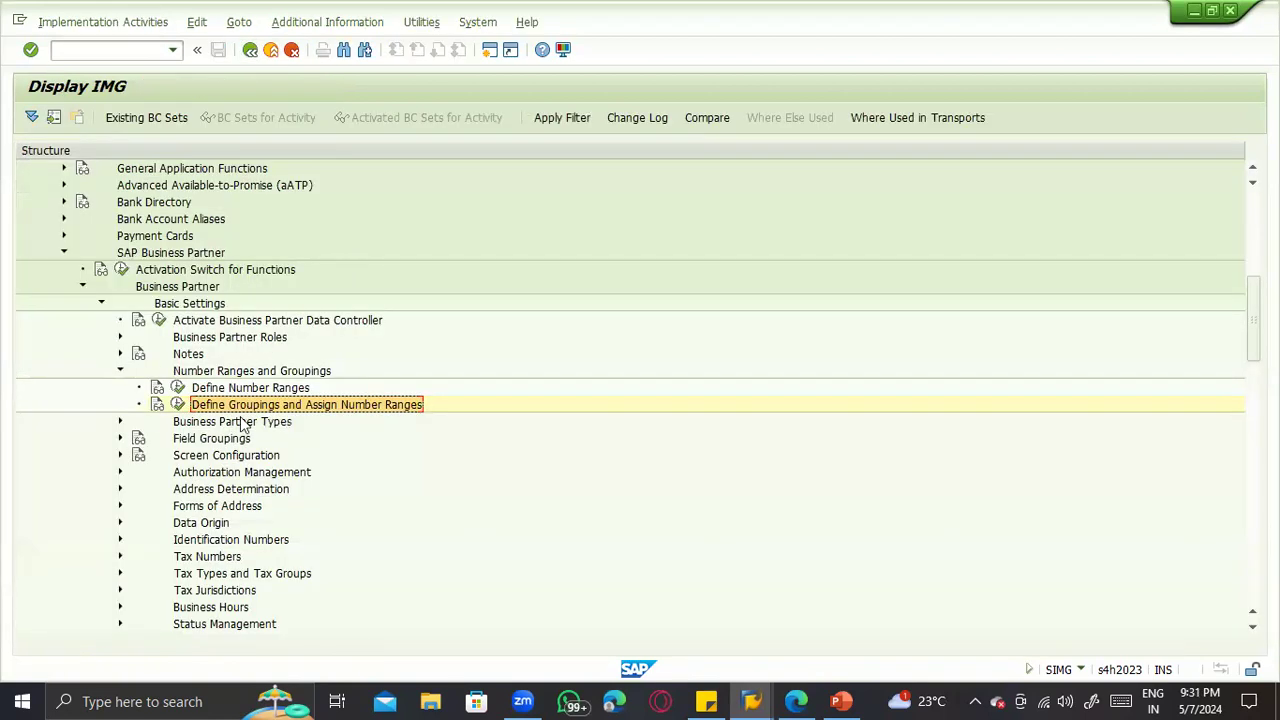
pyautogui.click(57, 52)
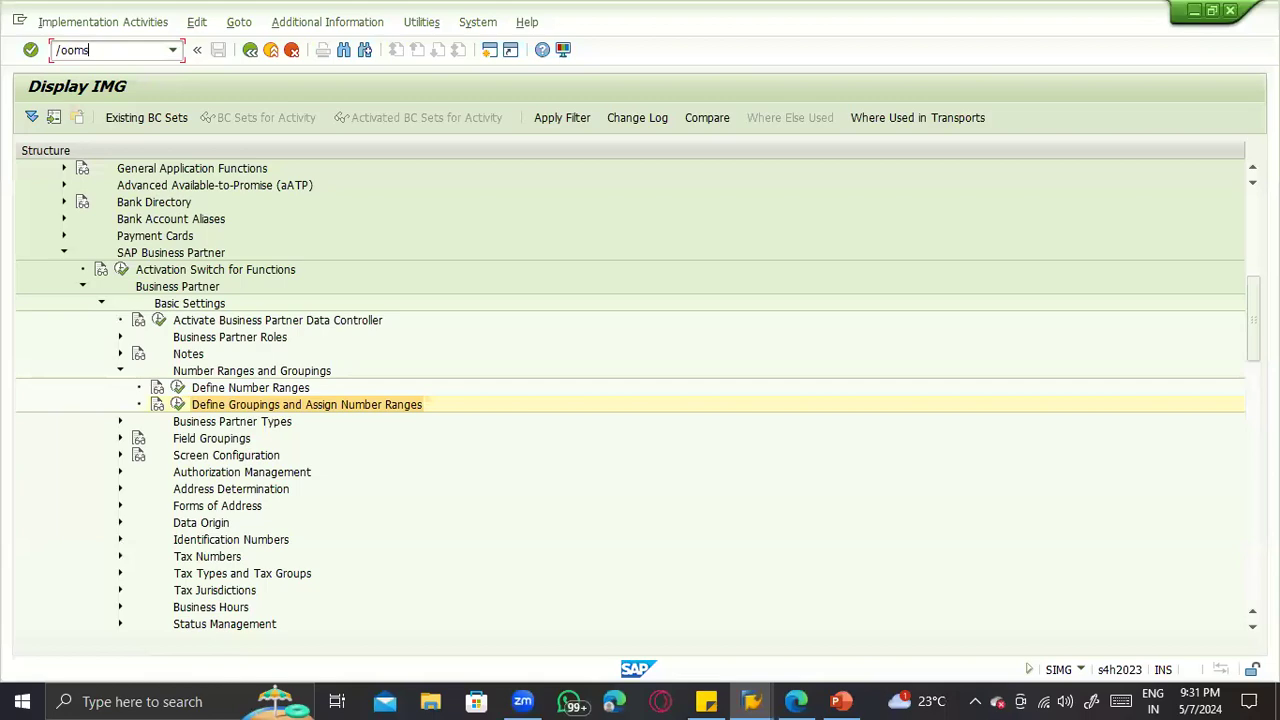
pyautogui.press('Return')
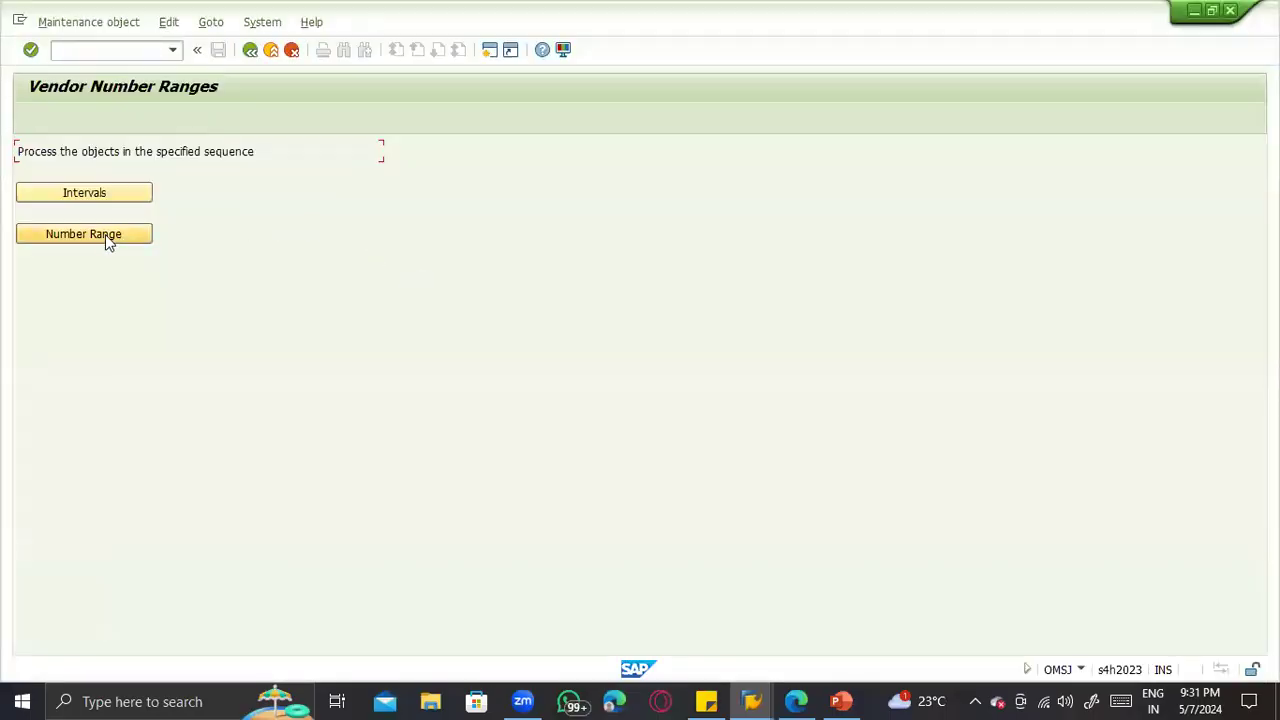
# Step: Open the assignment of vendor account groups to number ranges and examine its entries down to the last group
pyautogui.click(94, 193)
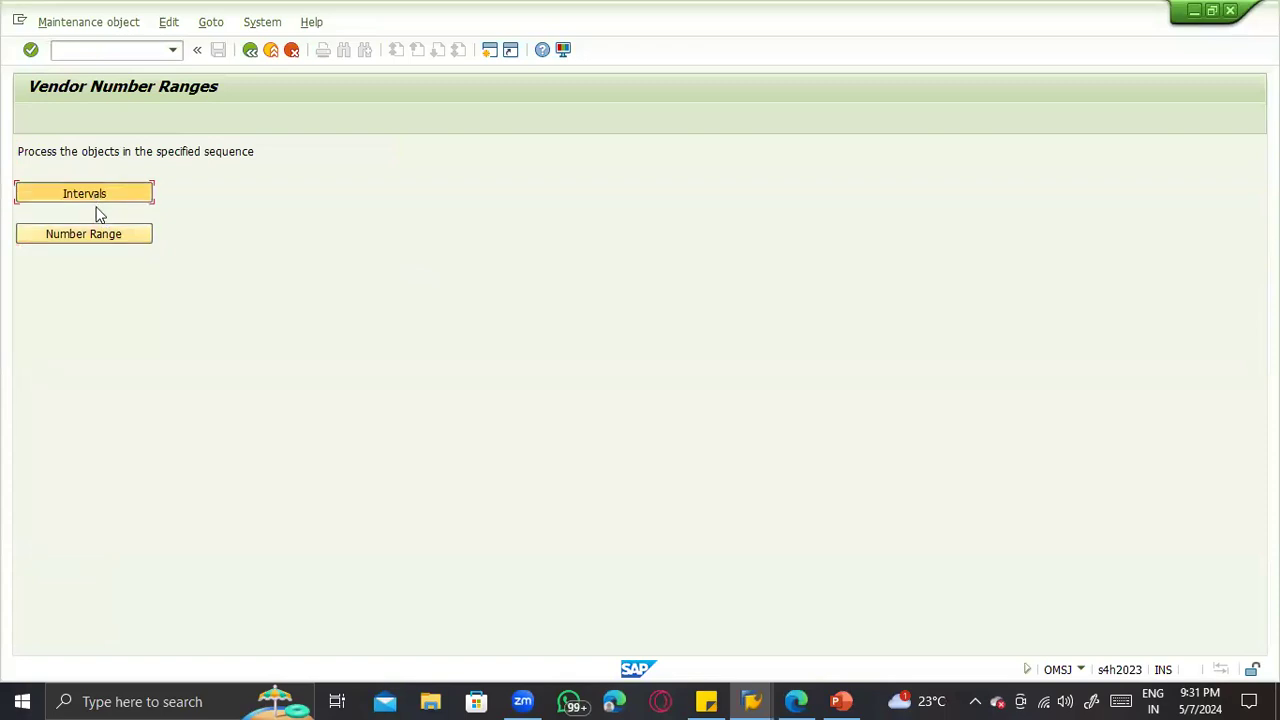
pyautogui.click(103, 234)
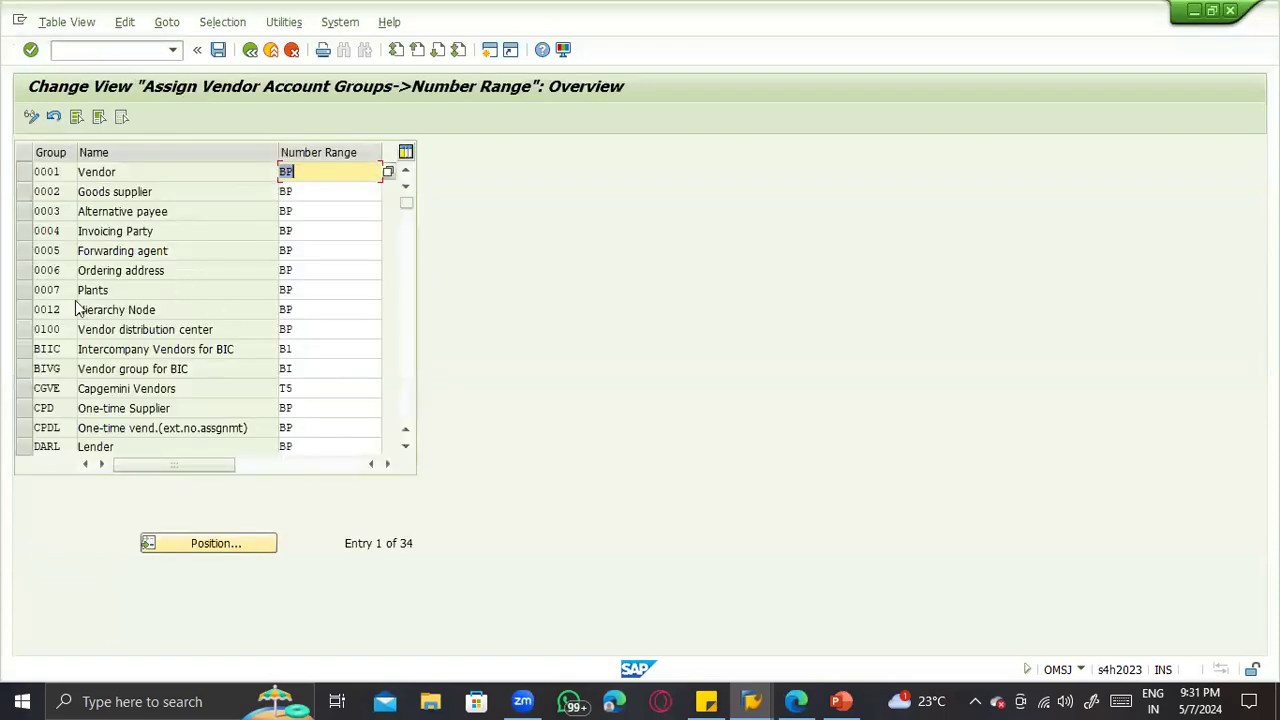
pyautogui.scroll(-11, 78, 310)
pyautogui.scroll(3, 150, 320)
pyautogui.click(94, 330)
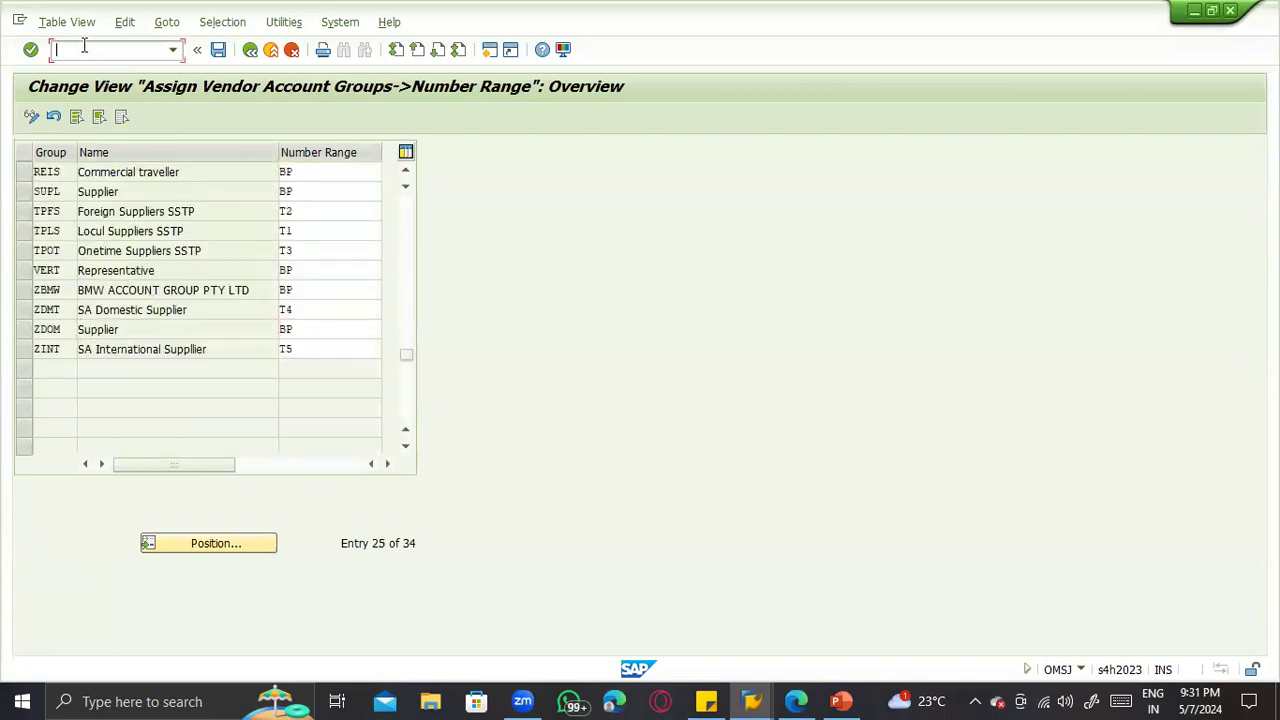
# Step: Try to start transaction OMSG in a new session, declining to display the locked data
pyautogui.write('/omomsg')
pyautogui.press('Return')
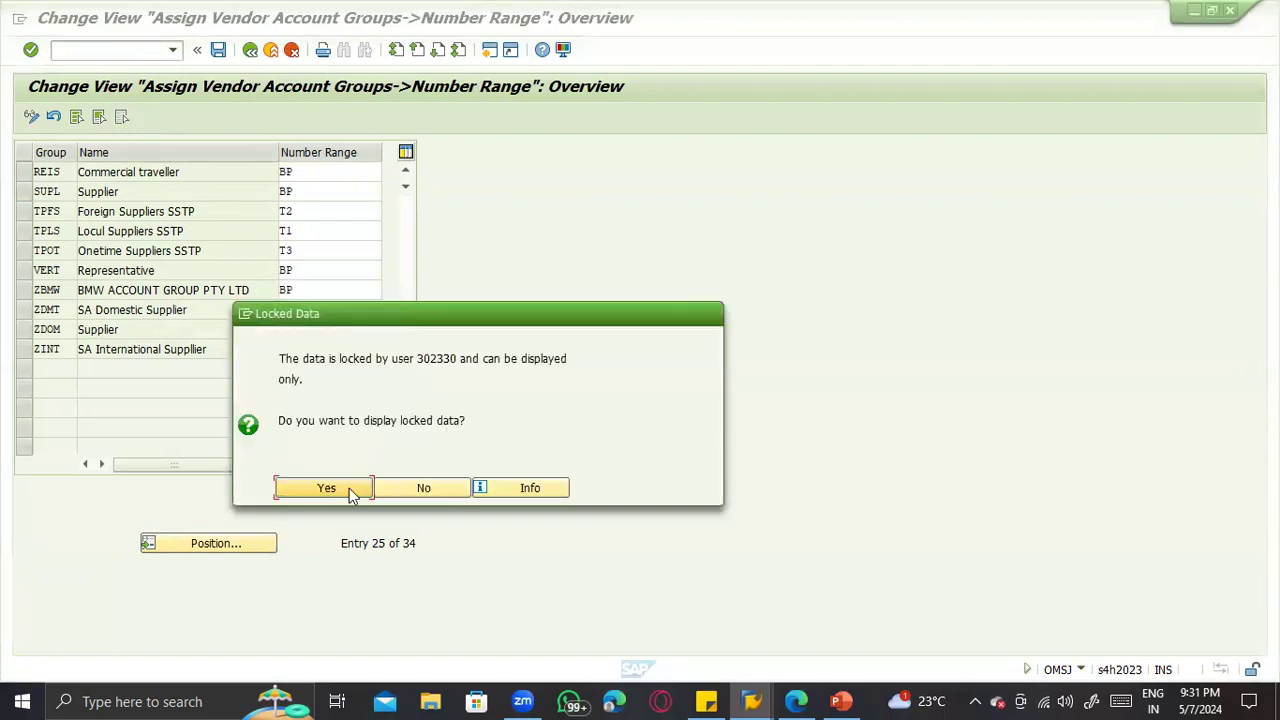
pyautogui.click(398, 488)
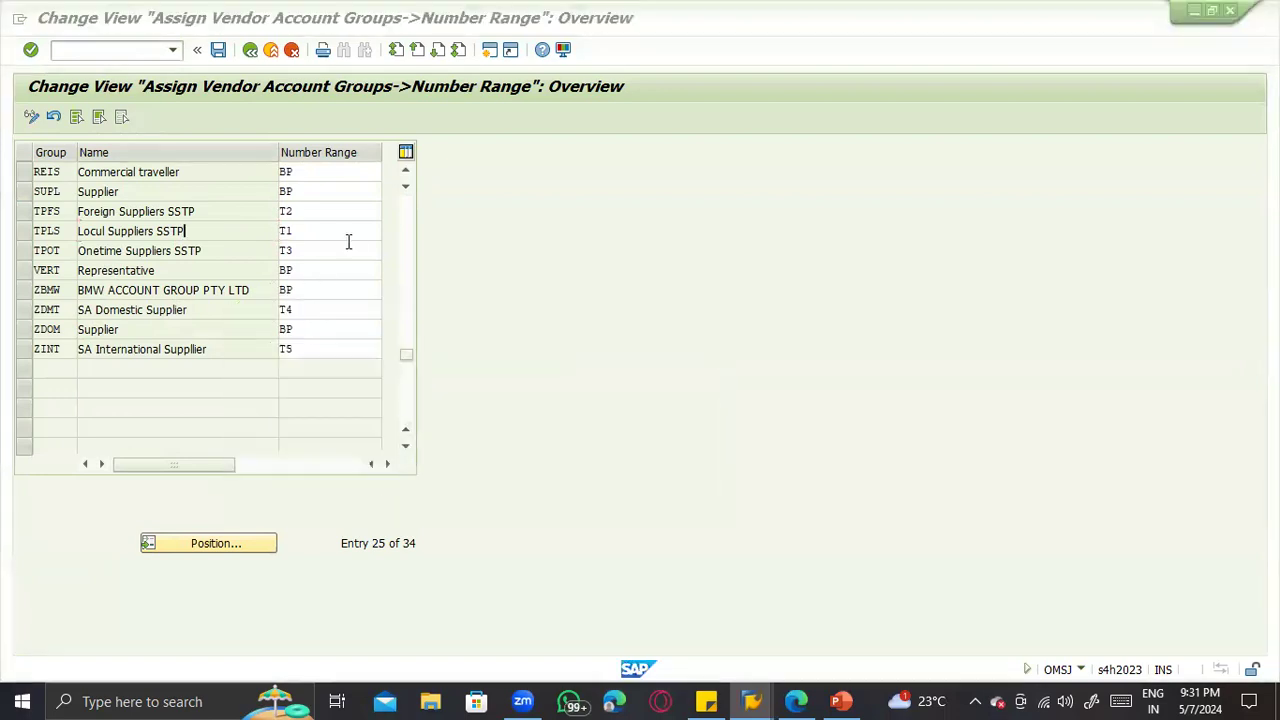
# Step: Leave the assignment of vendor account groups to number ranges and start transaction OMSG for supplier account groups
pyautogui.click(420, 488)
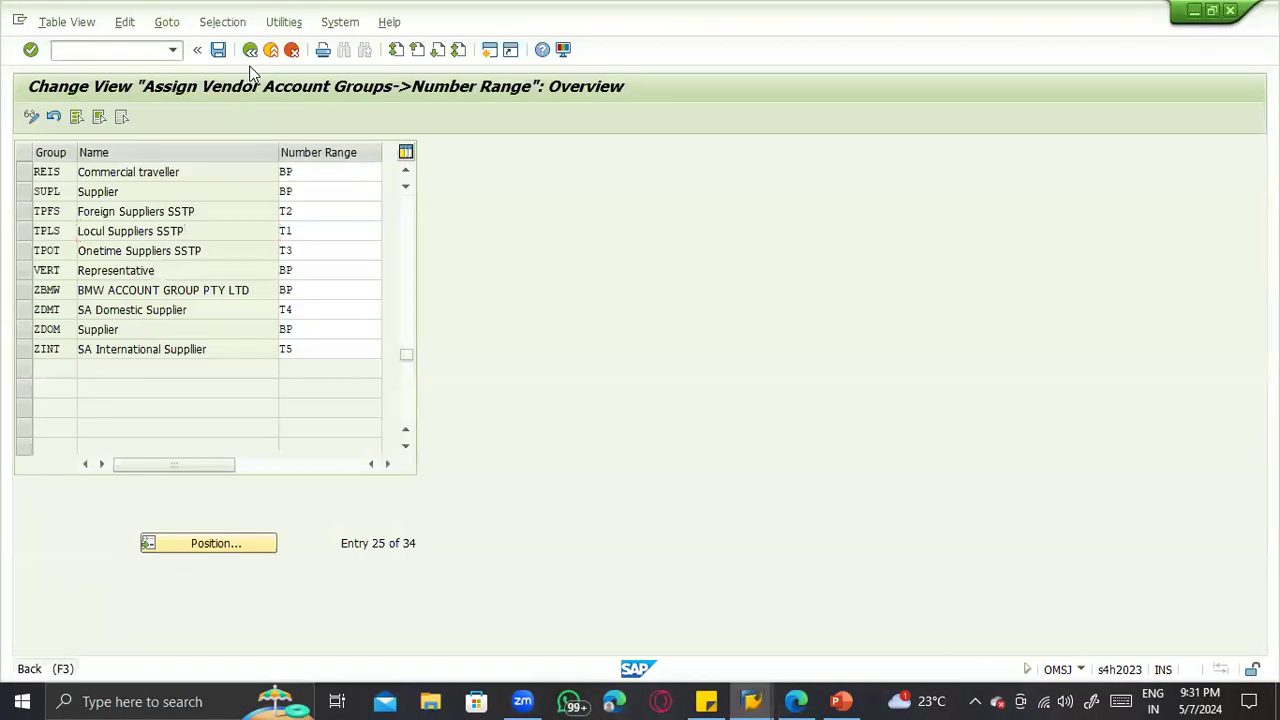
pyautogui.click(250, 49)
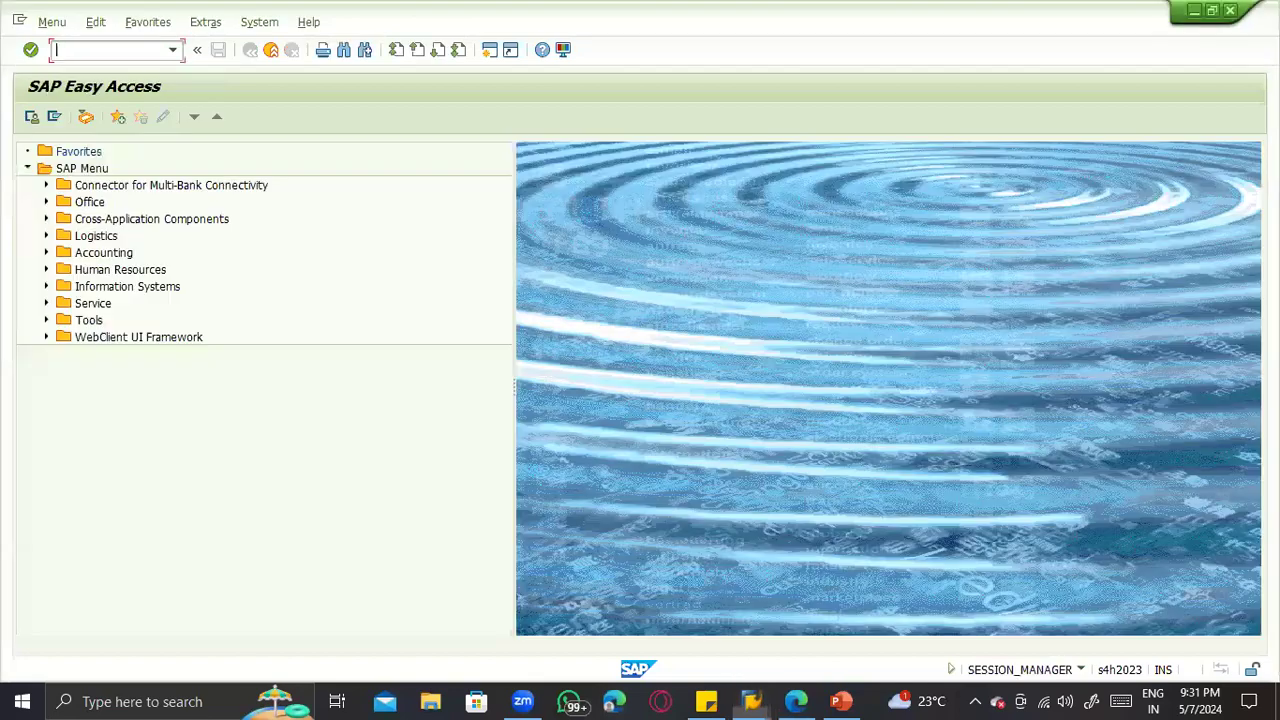
pyautogui.write('omsg')
pyautogui.press('Return')
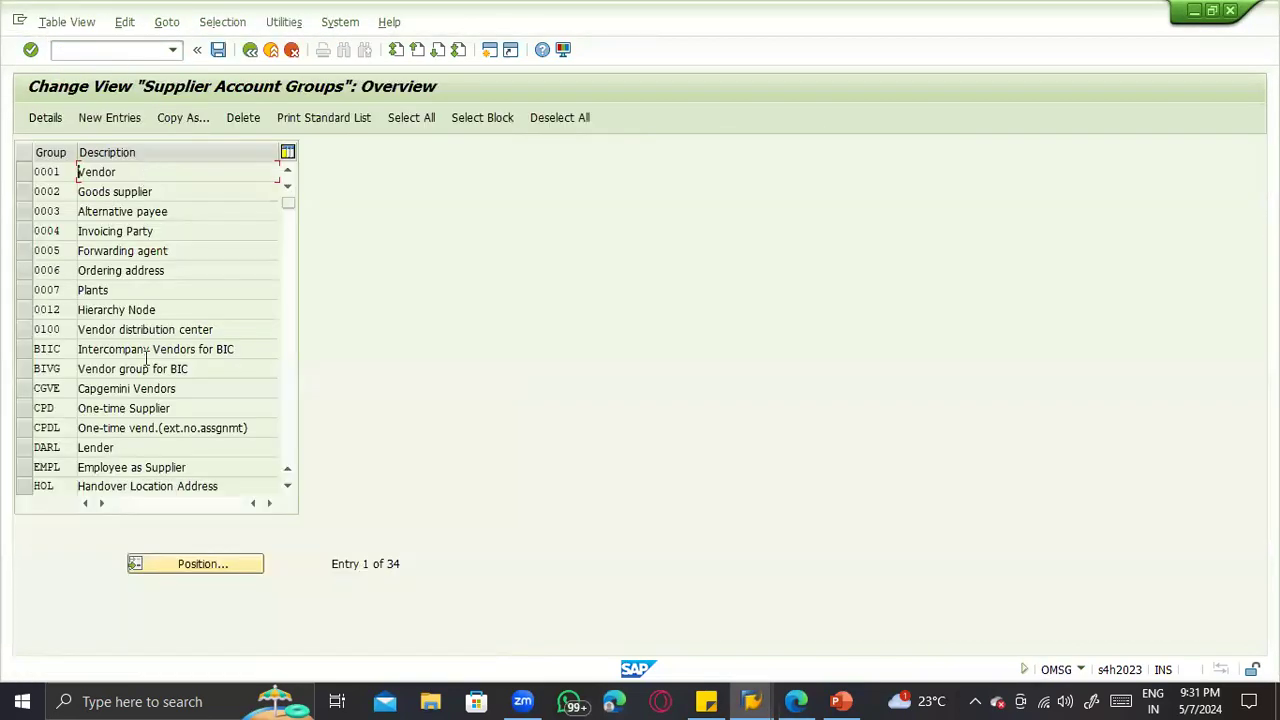
# Step: Copy supplier account group ZDOM to a new account group ZTST with the name "Supplier Testing"
pyautogui.click(198, 563)
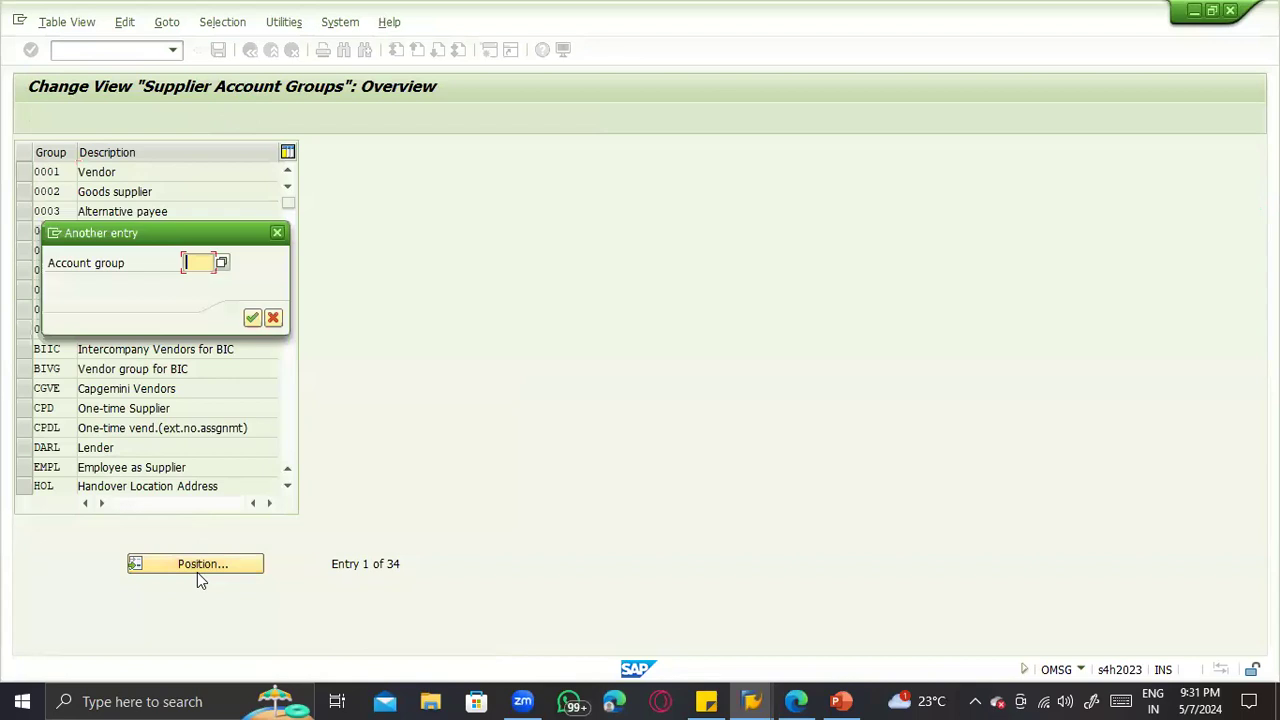
pyautogui.press('Escape')
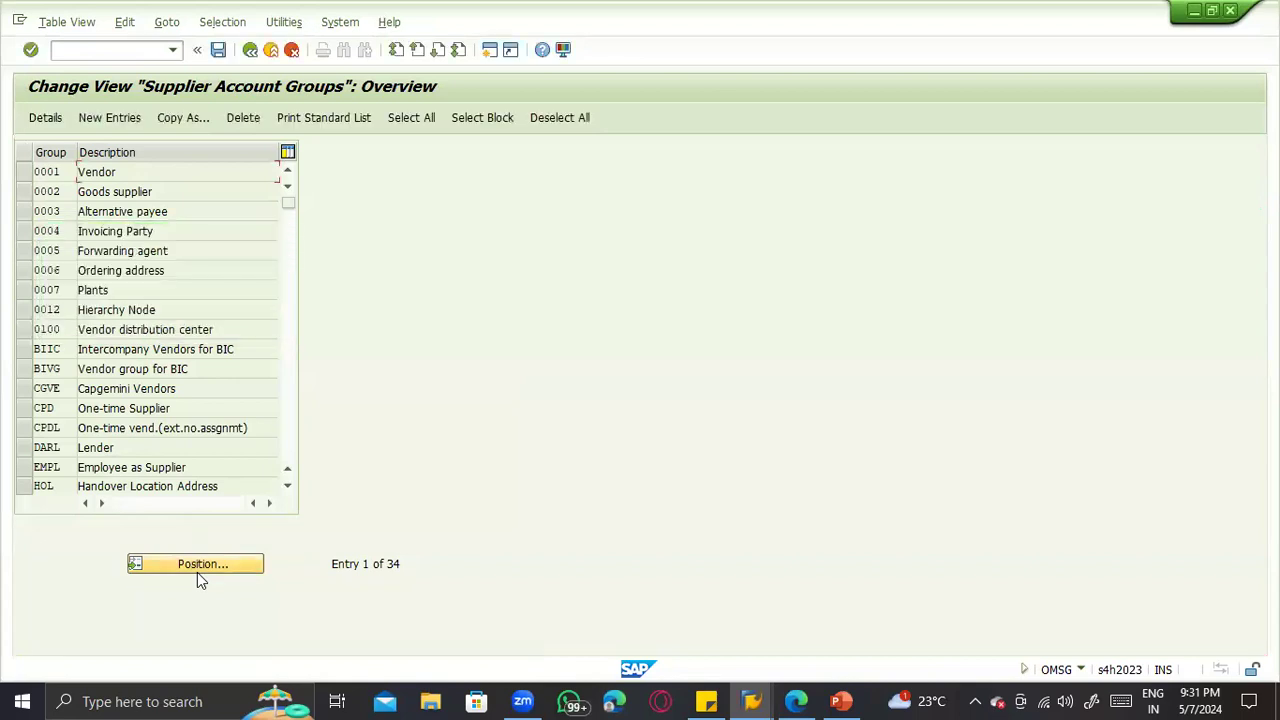
pyautogui.scroll(-3, 144, 330)
pyautogui.scroll(-8, 145, 329)
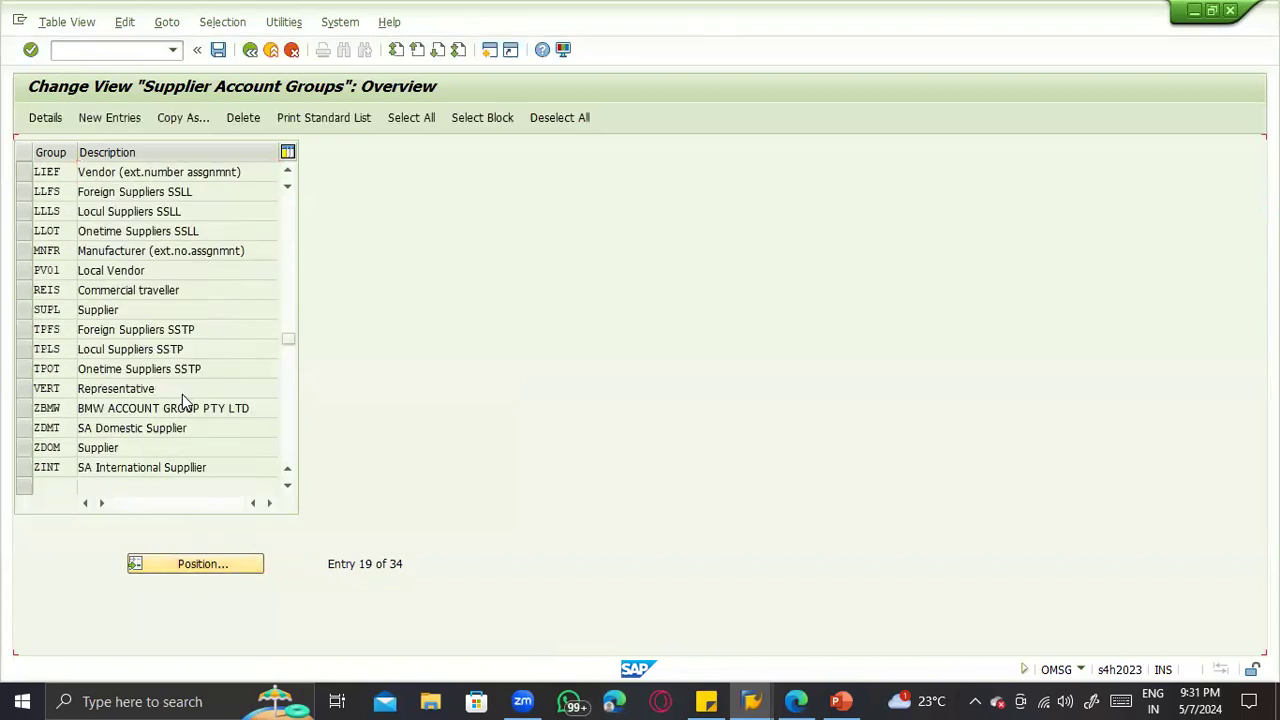
pyautogui.scroll(3, 182, 394)
pyautogui.click(26, 330)
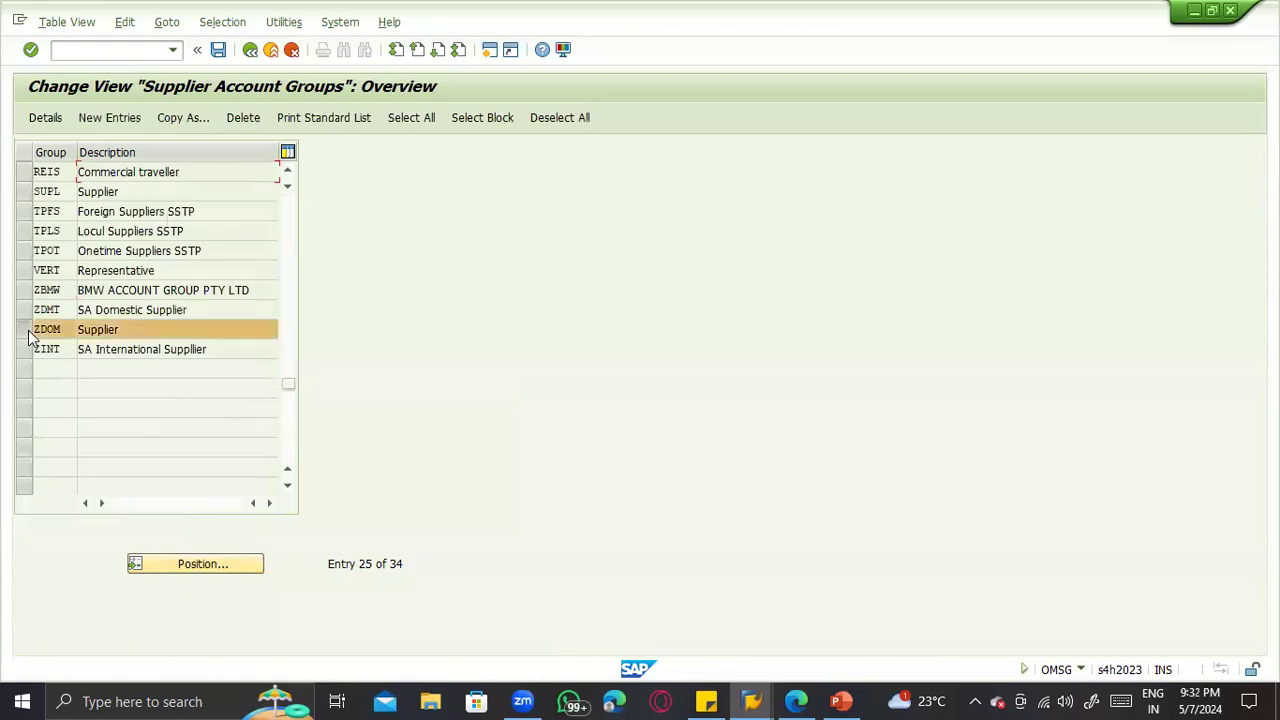
pyautogui.click(182, 124)
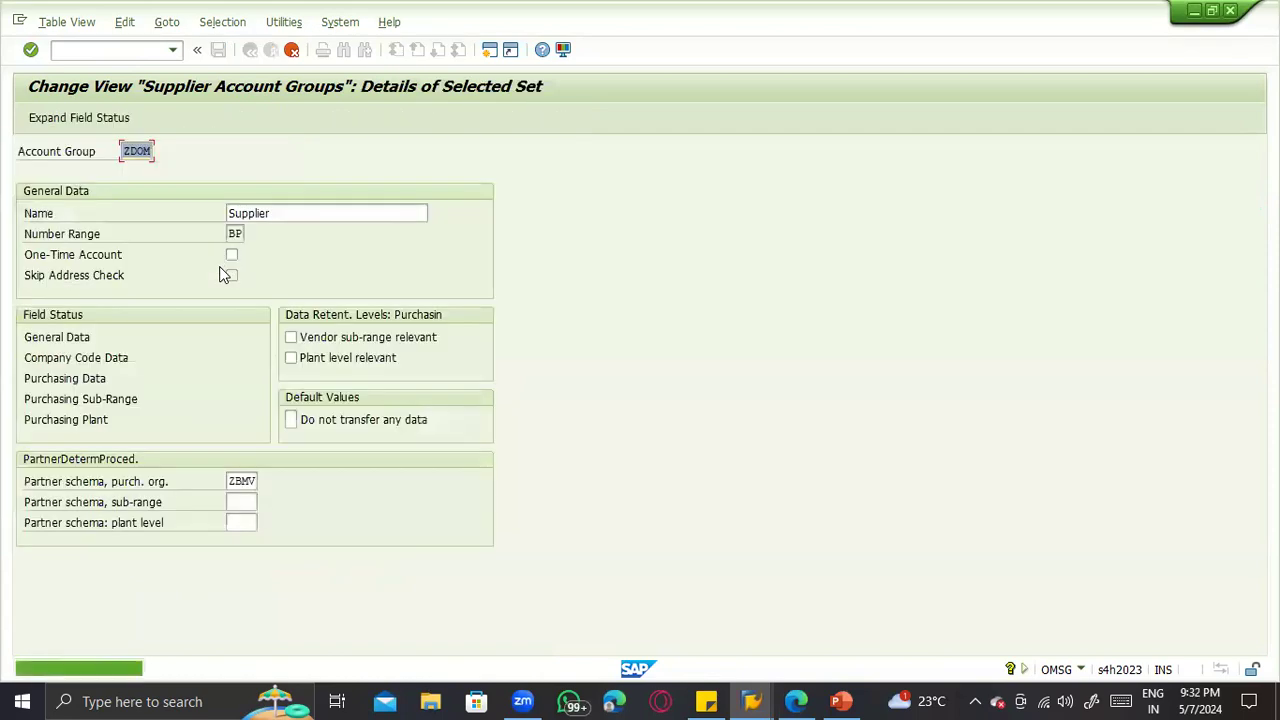
pyautogui.write('Z')
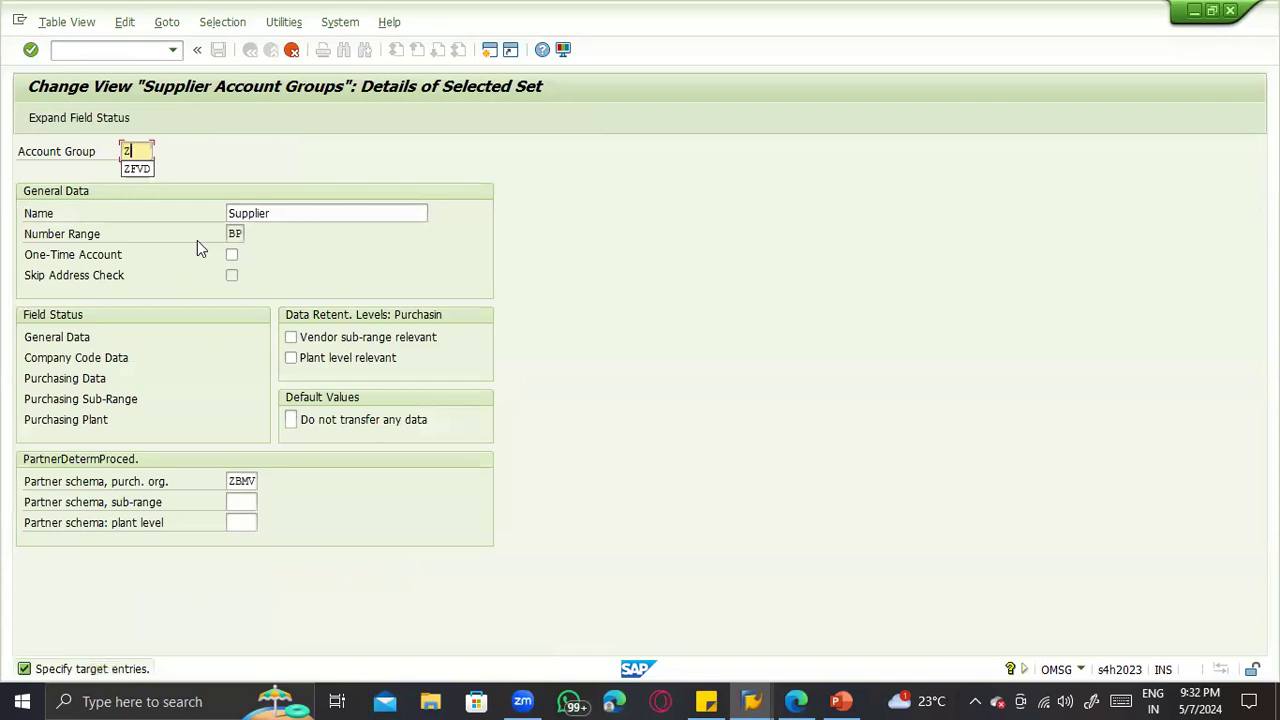
pyautogui.write('TST')
pyautogui.click(313, 211)
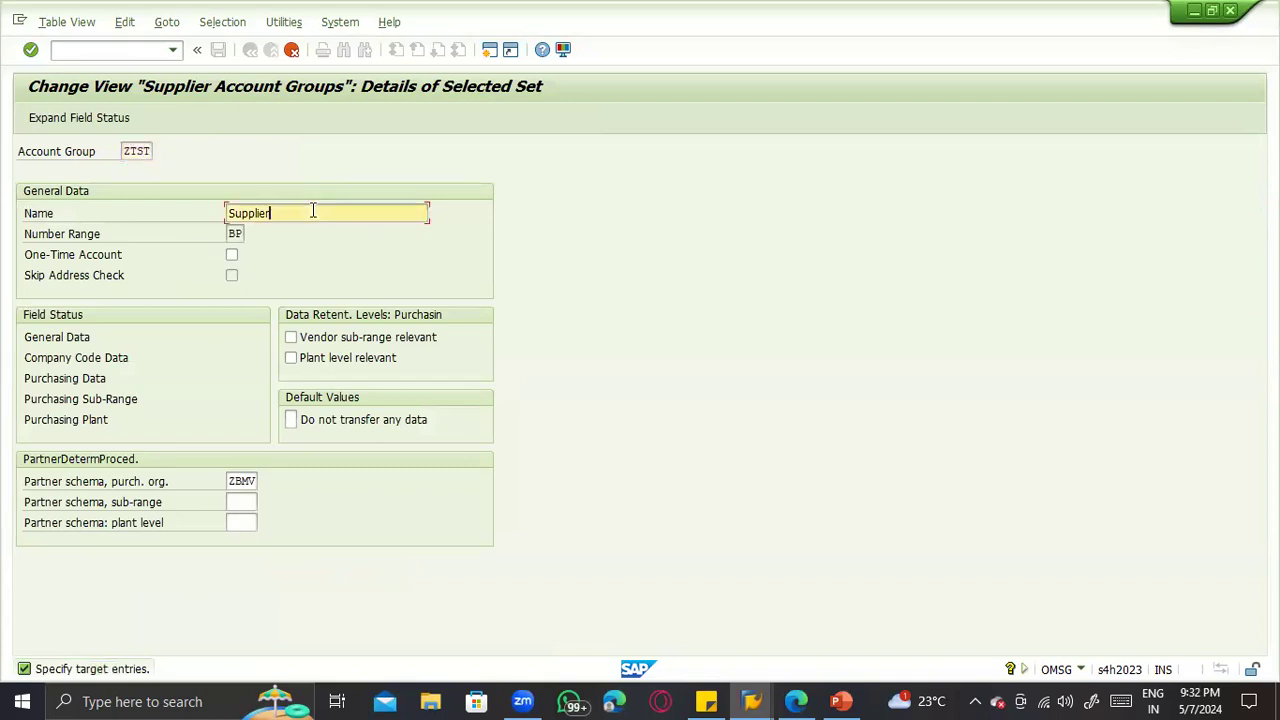
pyautogui.write('Testing')
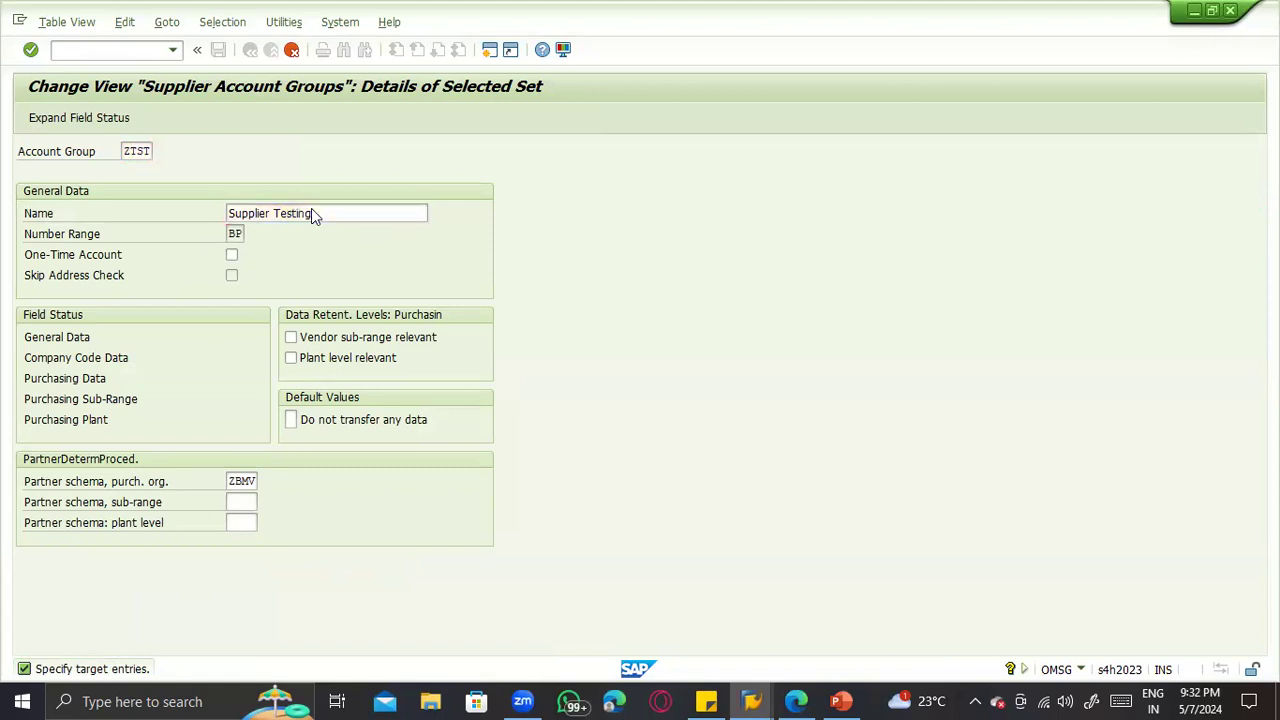
pyautogui.press('Return')
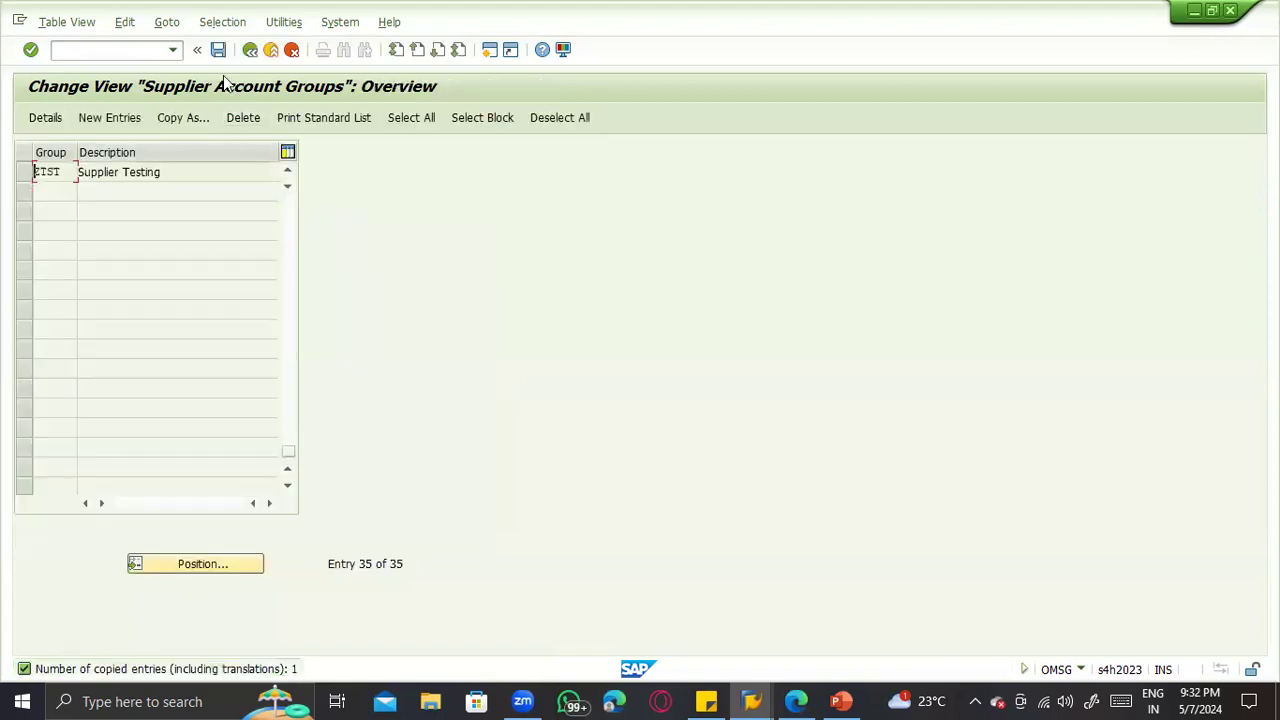
# Step: Save the new account group in a new customizing request with the short description "Vendor account gorup"
pyautogui.click(218, 49)
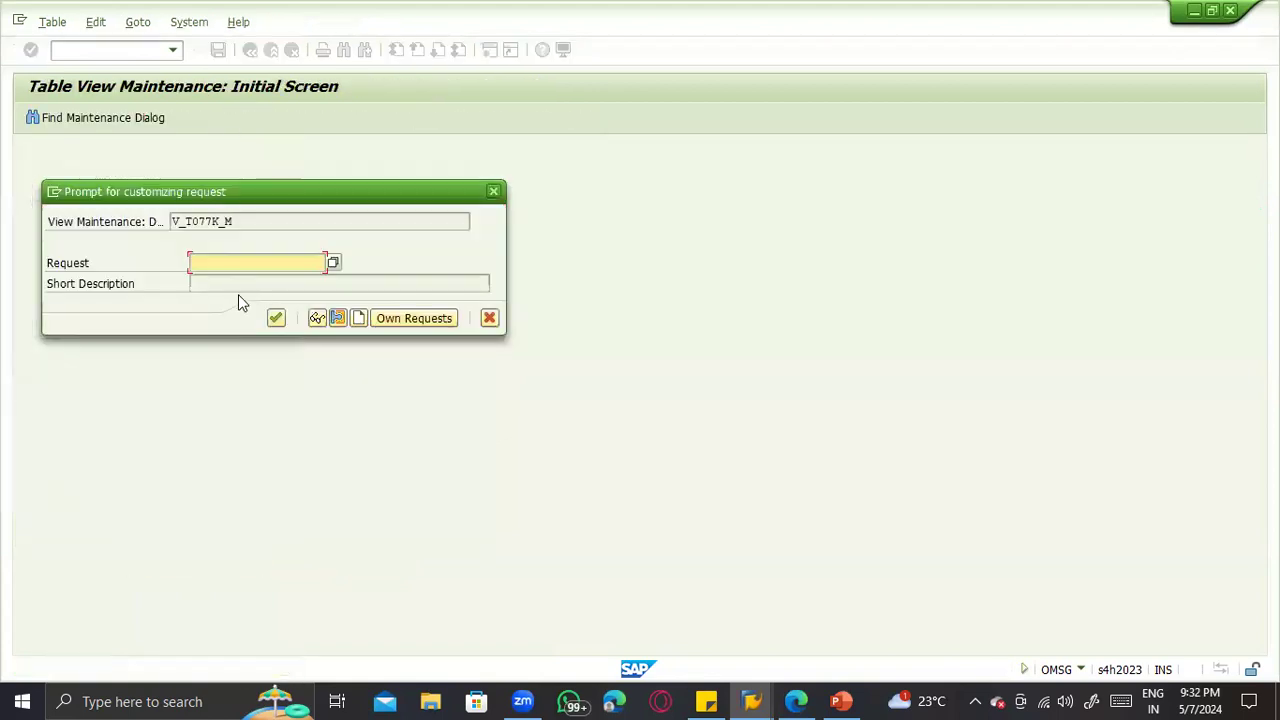
pyautogui.click(356, 318)
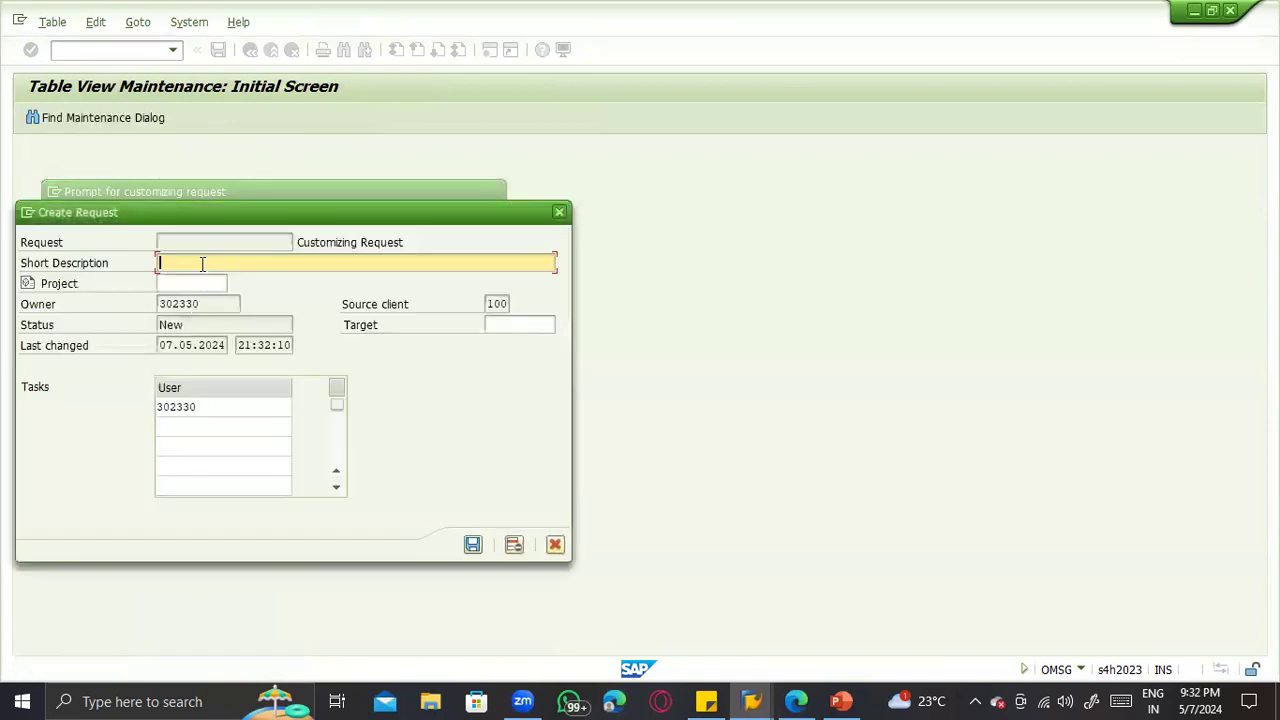
pyautogui.write('Vendor account go')
pyautogui.press('Return')
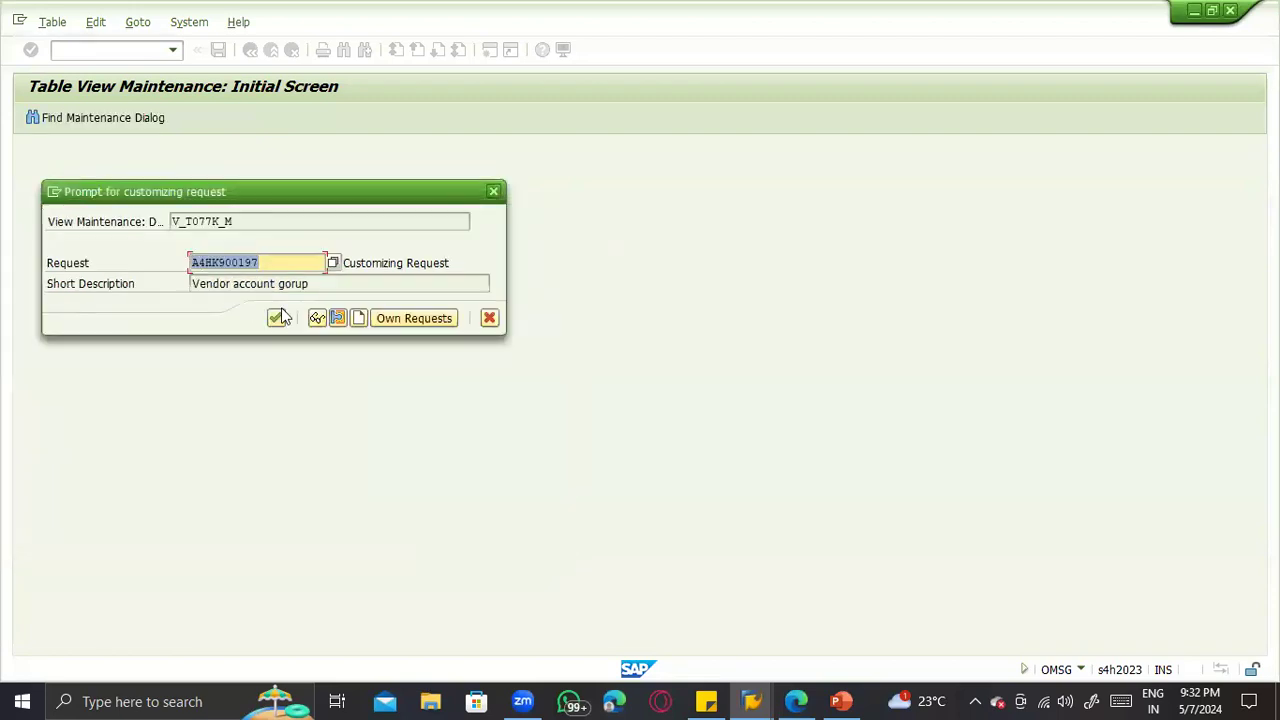
pyautogui.click(278, 317)
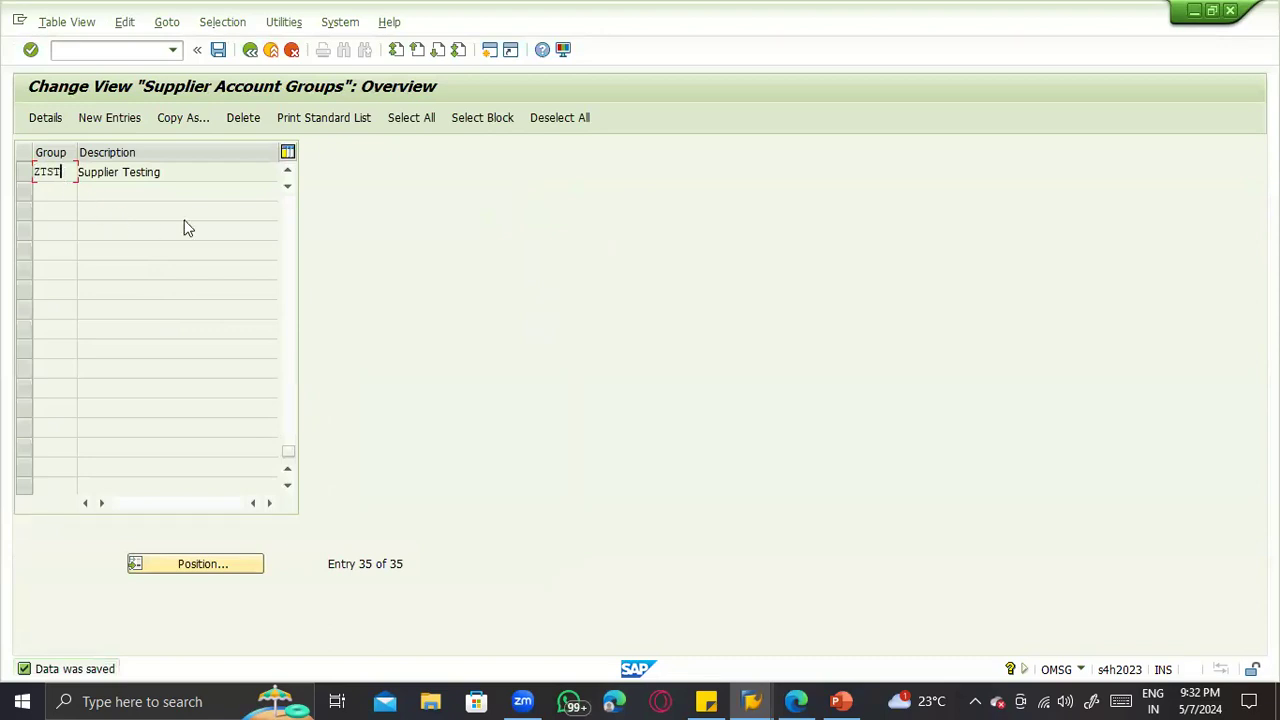
# Step: Switch to PowerPoint and review the vendor master slides, highlighting the vendor account group entry for OMSG
pyautogui.click(841, 701)
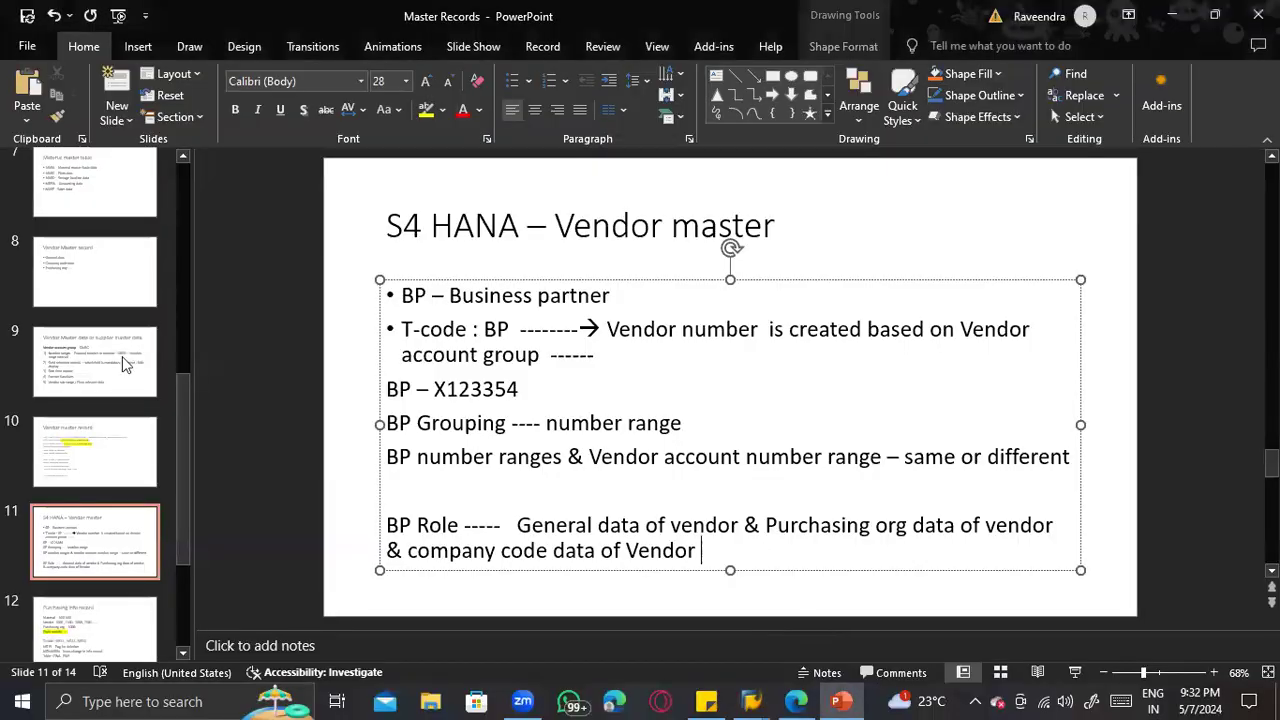
pyautogui.click(84, 368)
pyautogui.click(80, 434)
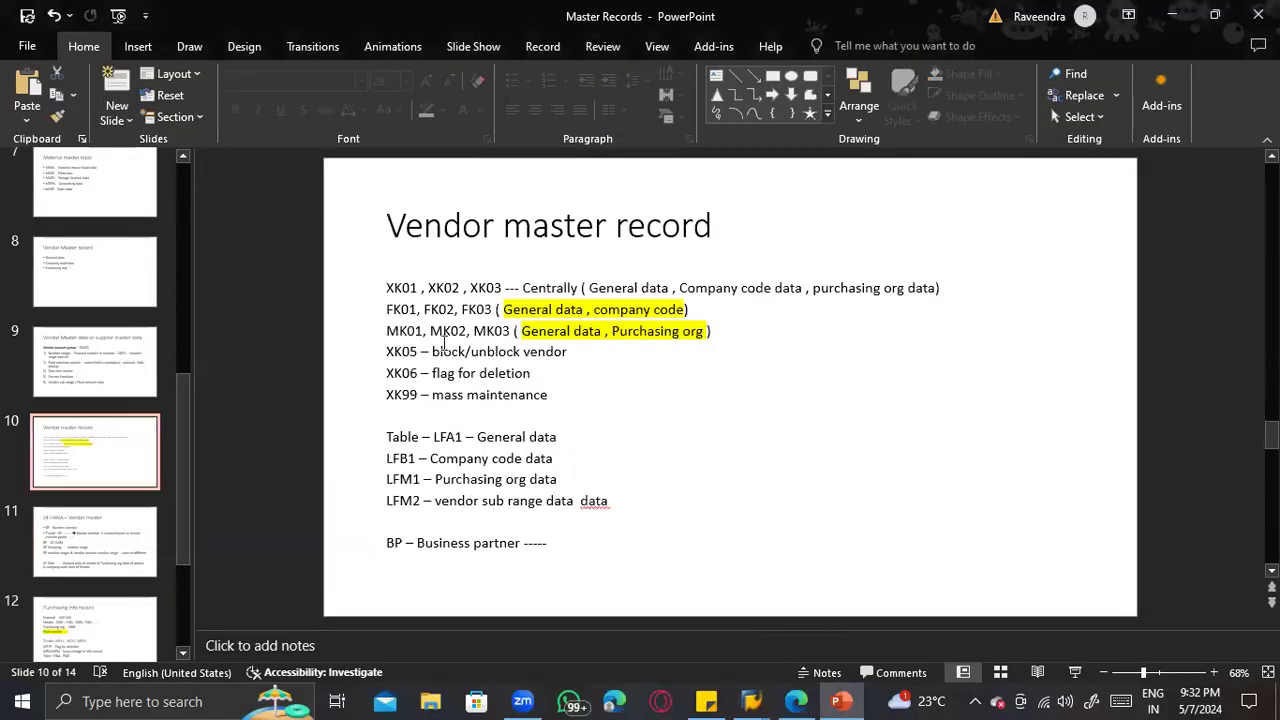
pyautogui.click(86, 290)
pyautogui.click(112, 388)
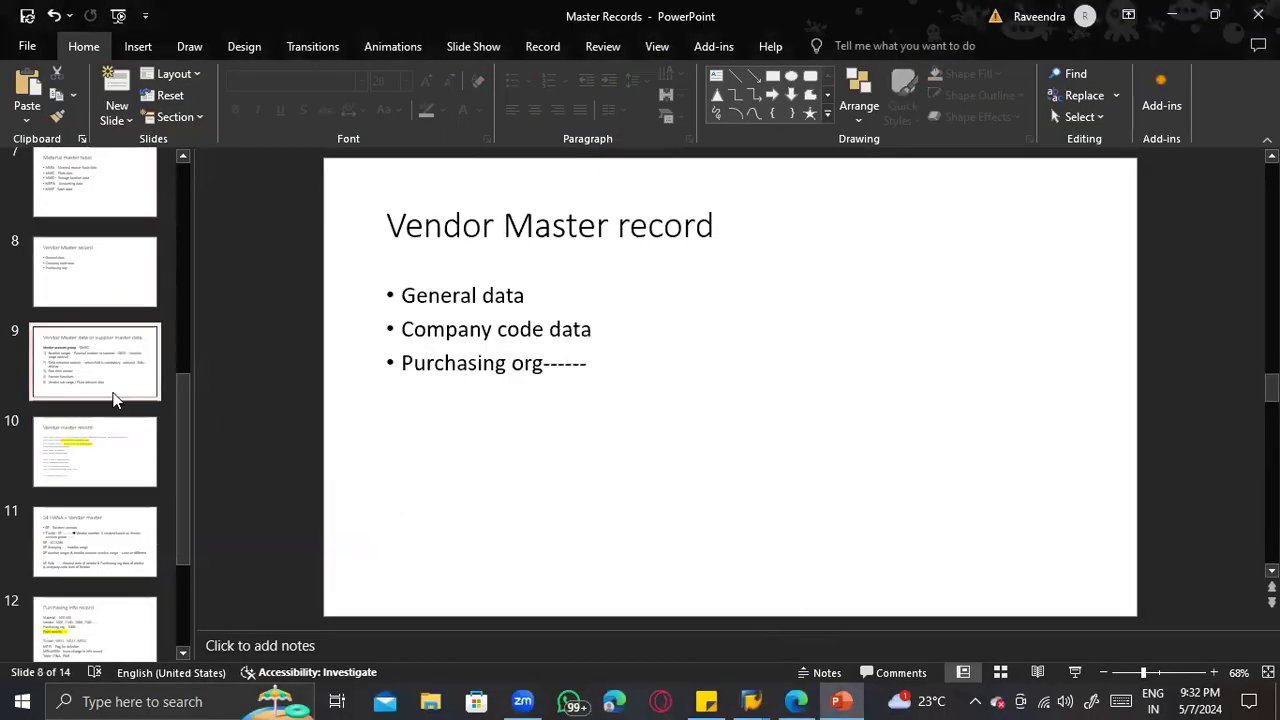
pyautogui.moveTo(388, 293); pyautogui.dragTo(578, 297)
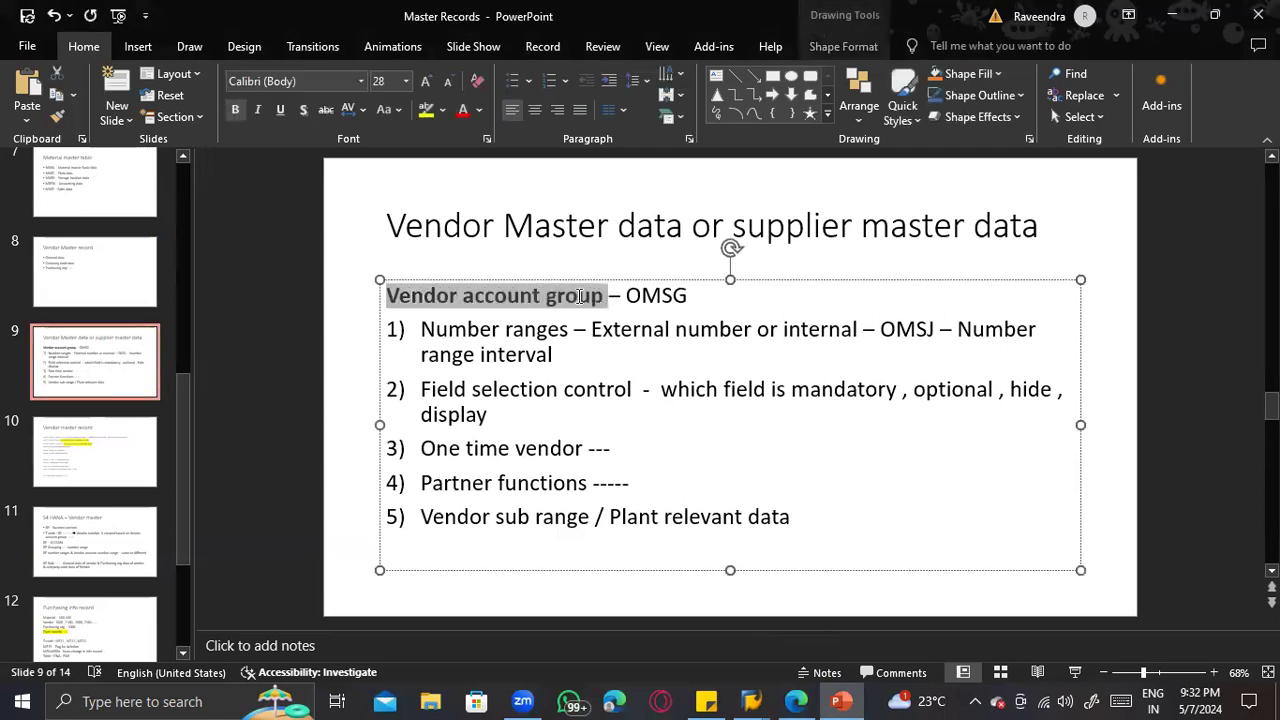
pyautogui.click(688, 296)
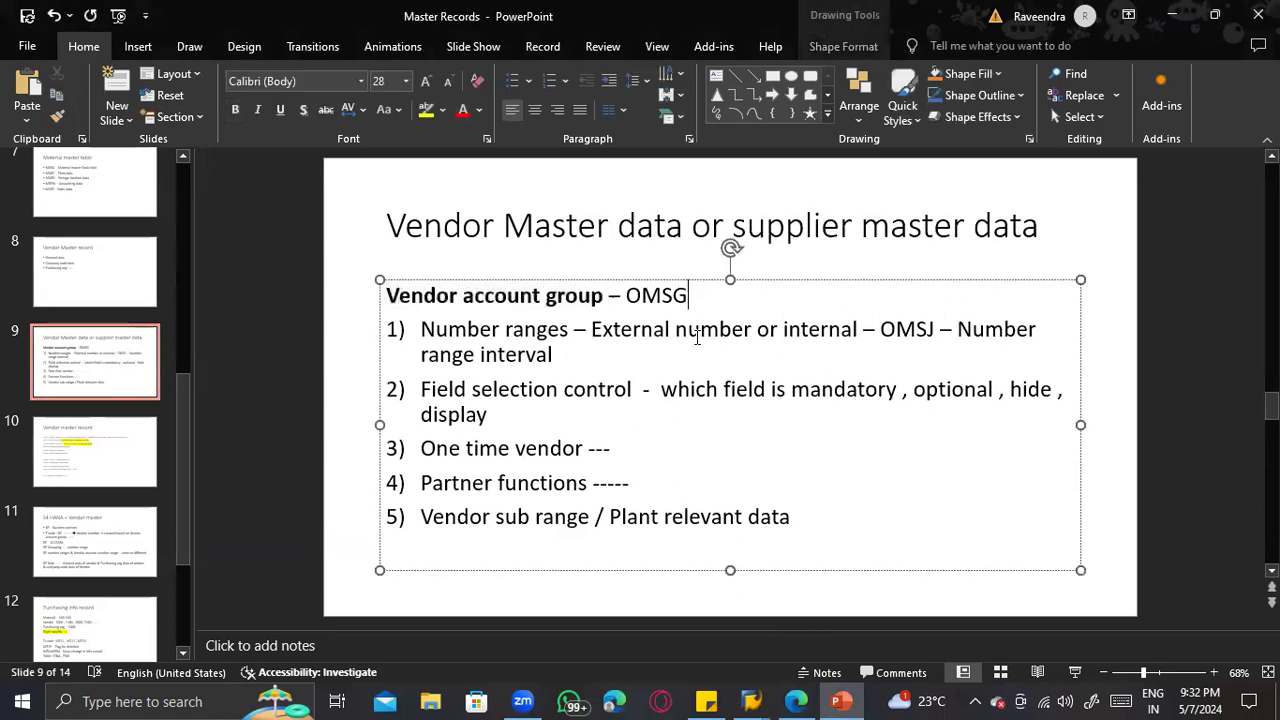
# Step: Switch back to SAP, point out the ZTST account group and leave the supplier account groups overview
pyautogui.hotkey('alt', 'Tab')
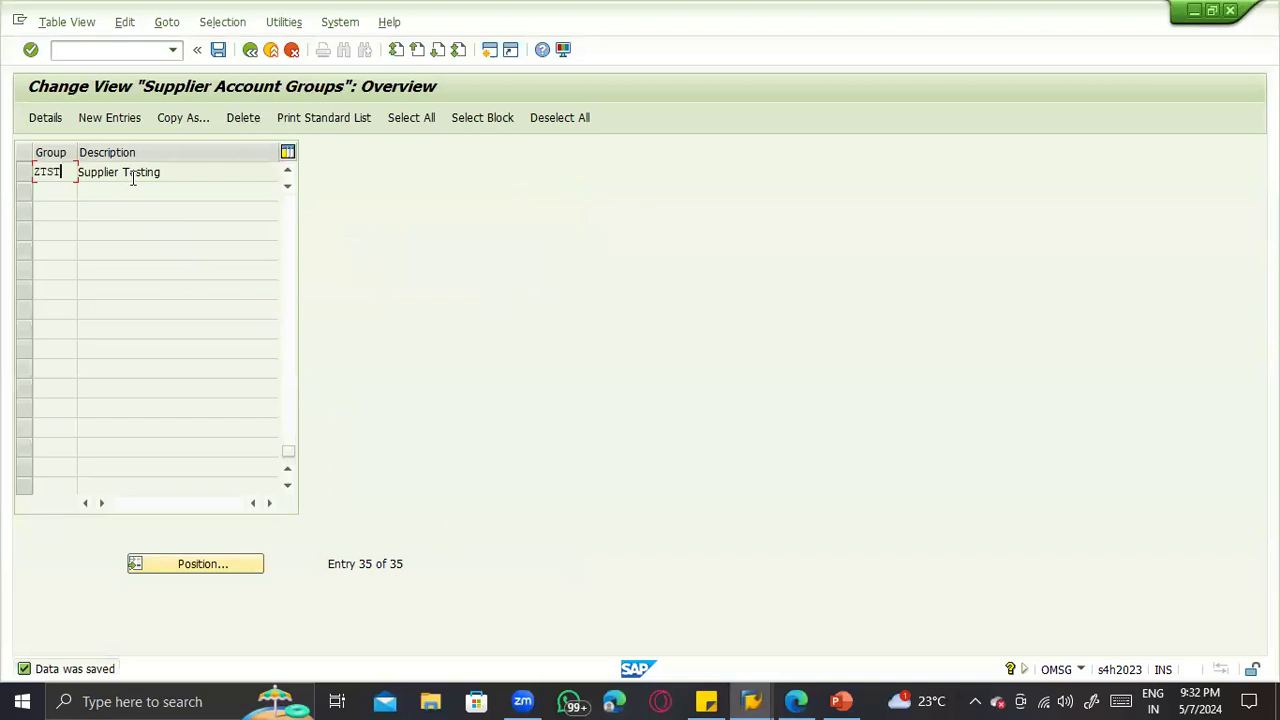
pyautogui.moveTo(62, 171); pyautogui.dragTo(13, 165)
pyautogui.press('F3')
pyautogui.press('F3')
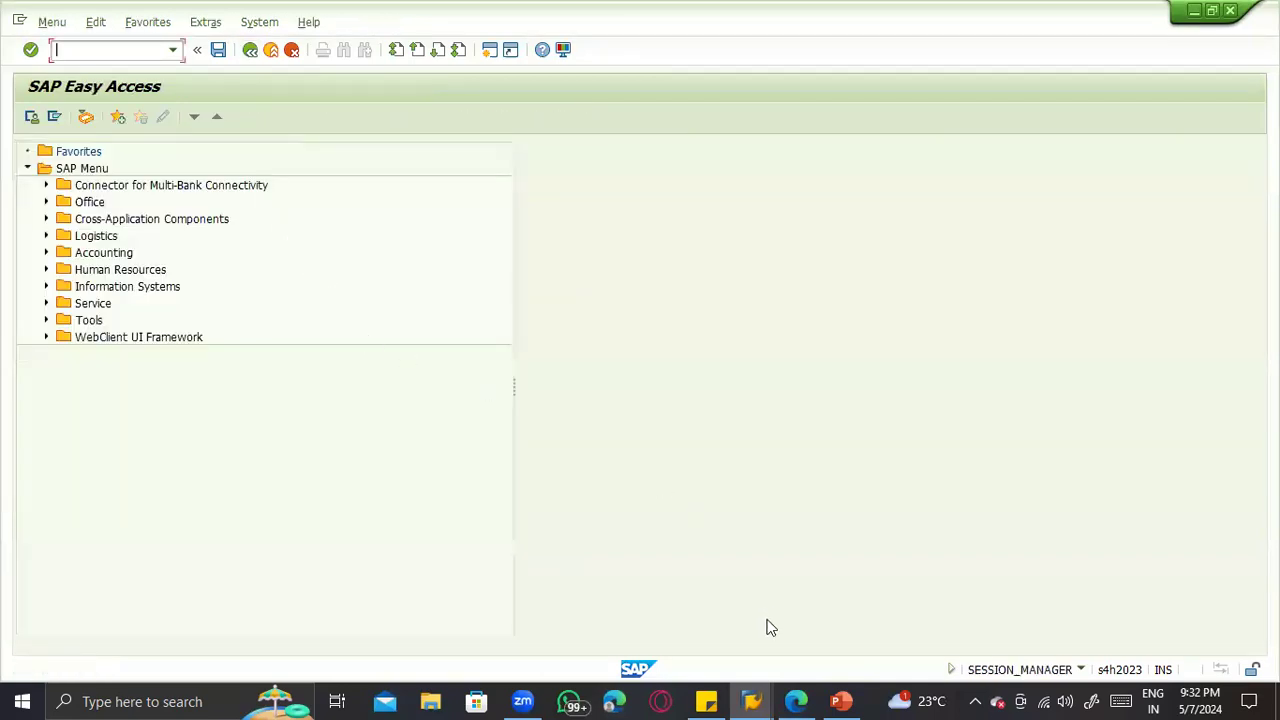
# Step: Switch to the OMSJ session and open the vendor number range intervals for editing
pyautogui.moveTo(752, 701)
pyautogui.click(948, 628)
pyautogui.click(77, 191)
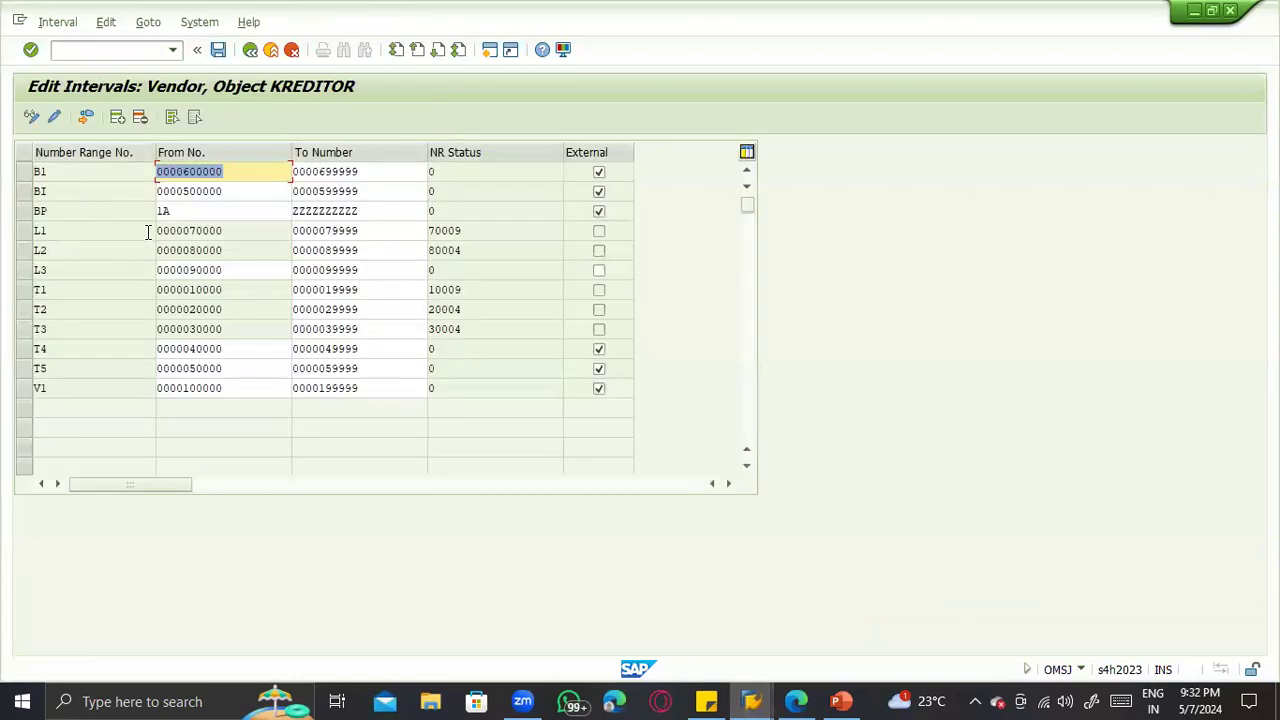
# Step: Display the free intervals of the vendor number range object, examine them beside the existing intervals, and close the list
pyautogui.click(57, 21)
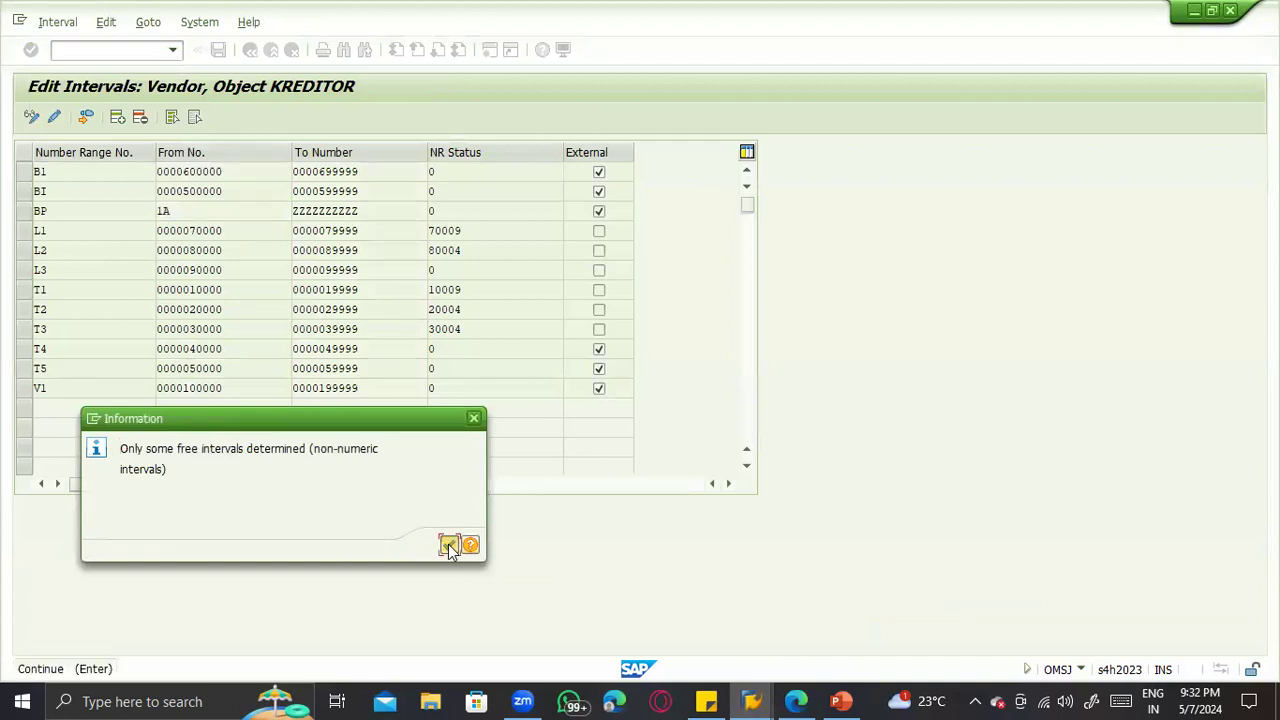
pyautogui.click(449, 546)
pyautogui.click(202, 288)
pyautogui.click(299, 282)
pyautogui.moveTo(383, 238); pyautogui.dragTo(1147, 216)
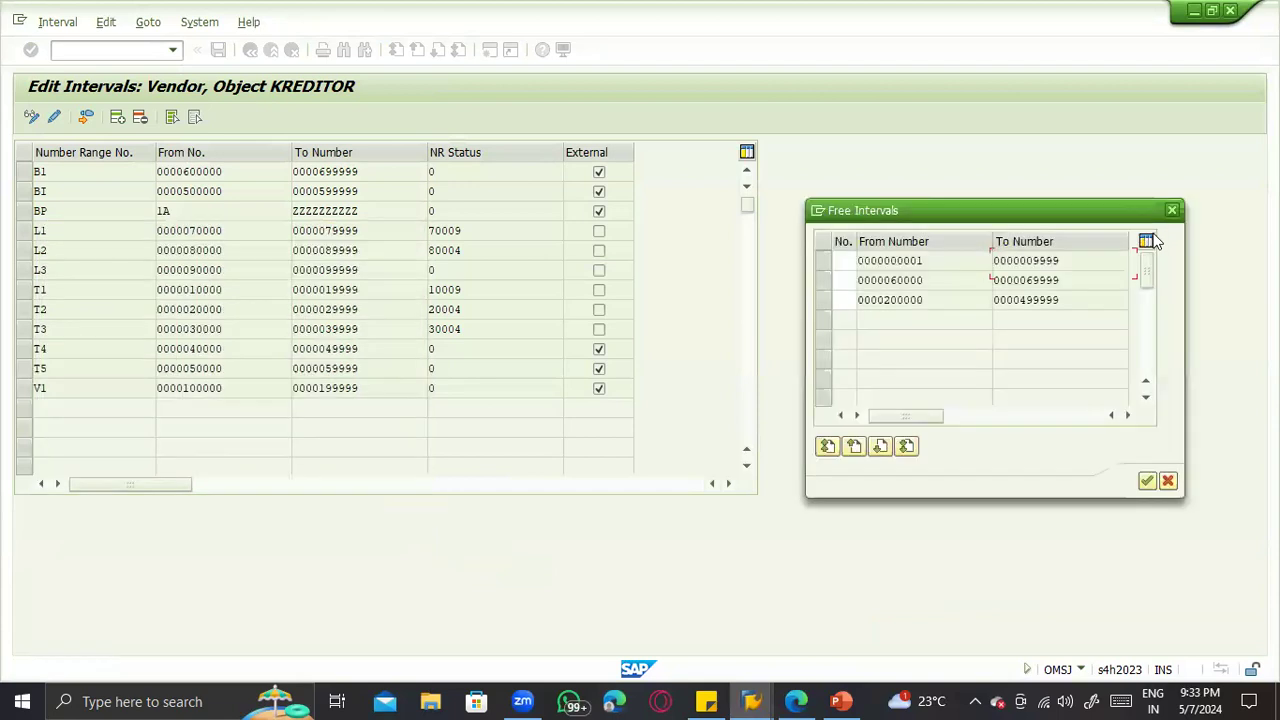
pyautogui.click(1172, 212)
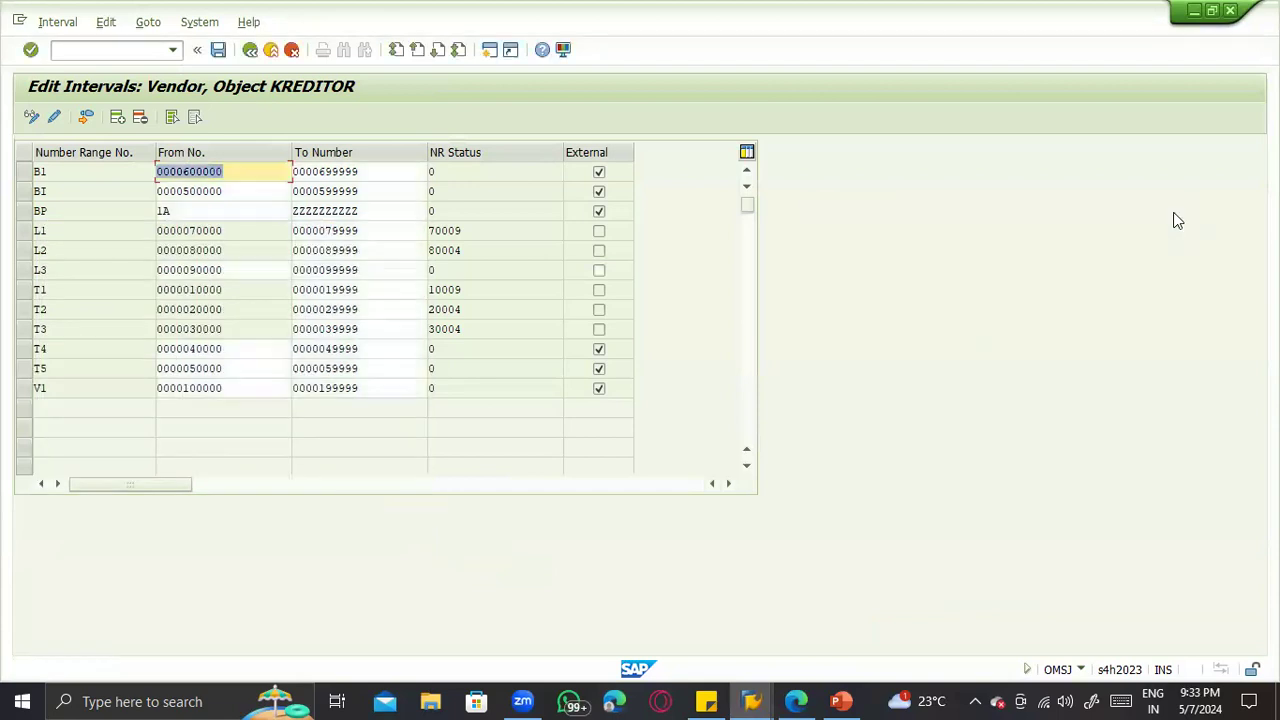
# Step: Switch to the IMG session, look into the BP groupings and leave them, and display the business partner number range intervals
pyautogui.moveTo(751, 701)
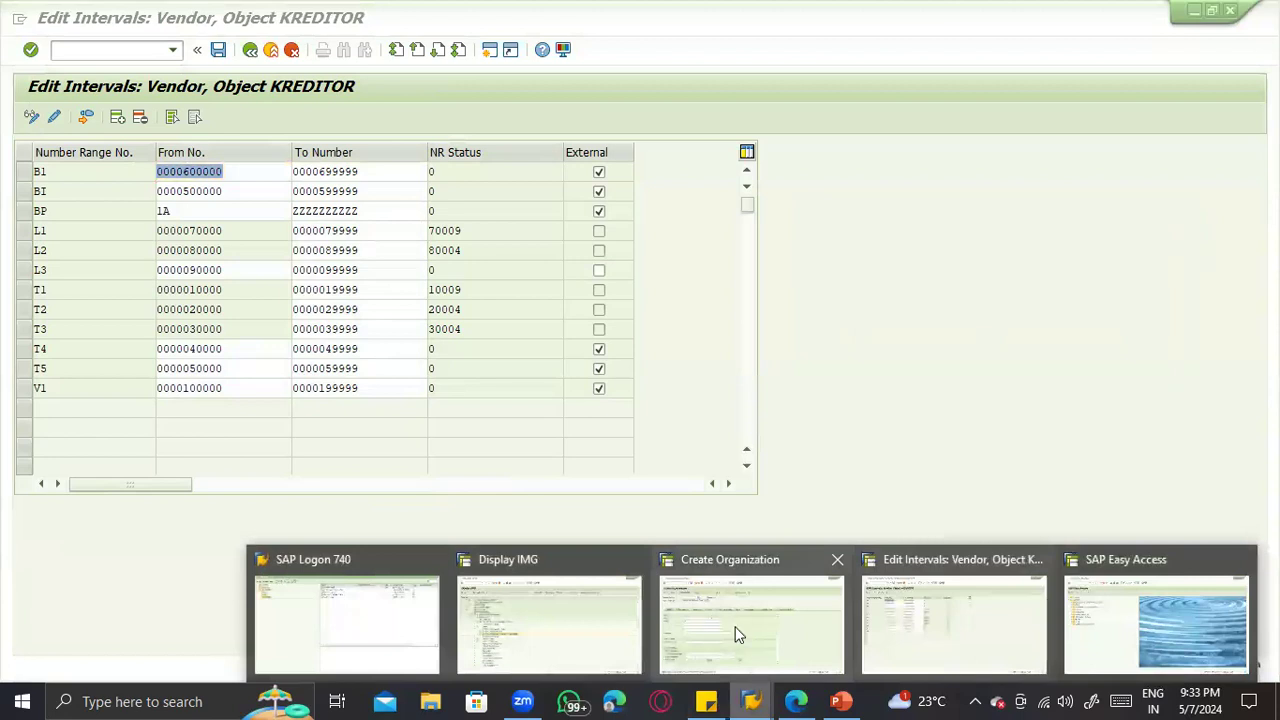
pyautogui.click(617, 631)
pyautogui.click(177, 405)
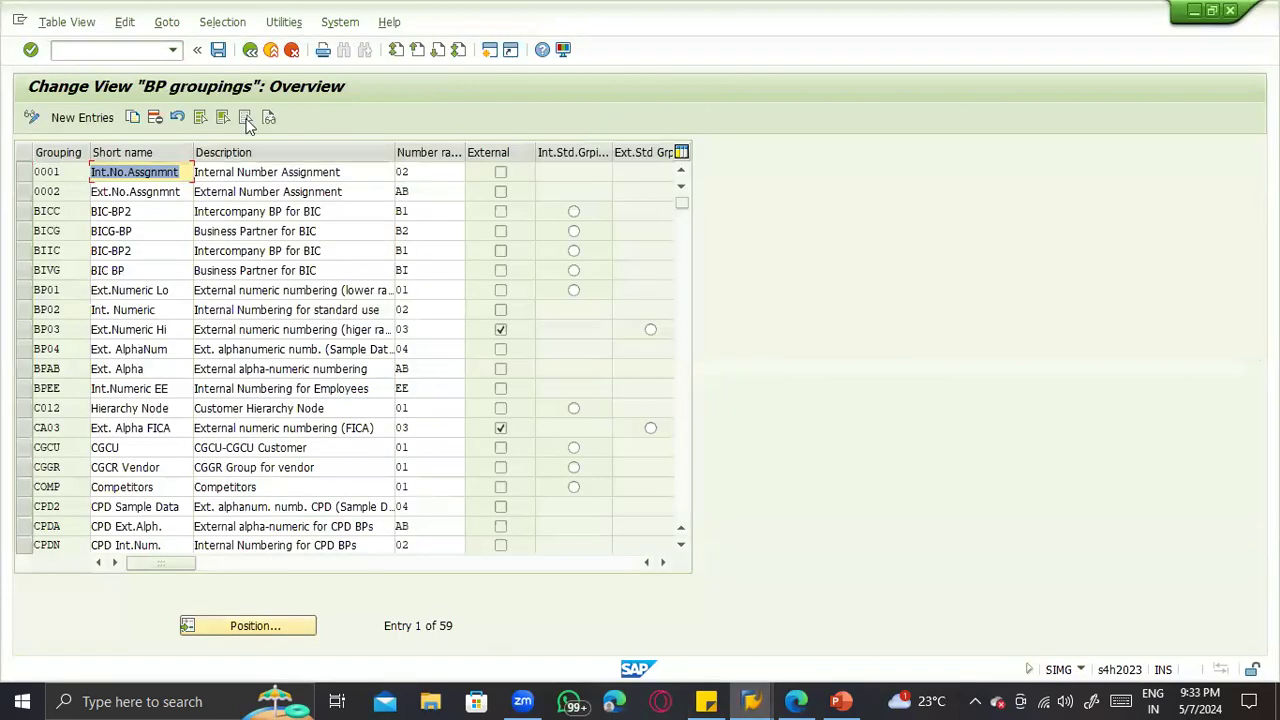
pyautogui.click(250, 51)
pyautogui.click(177, 389)
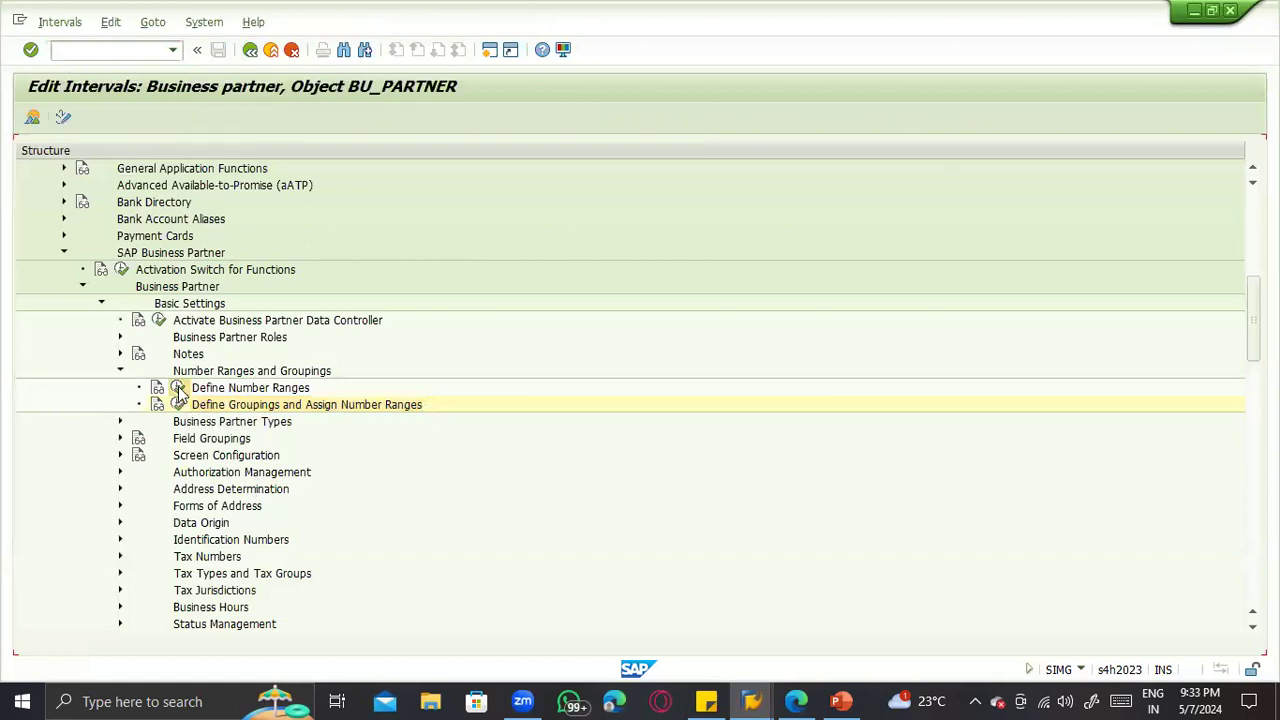
pyautogui.click(77, 193)
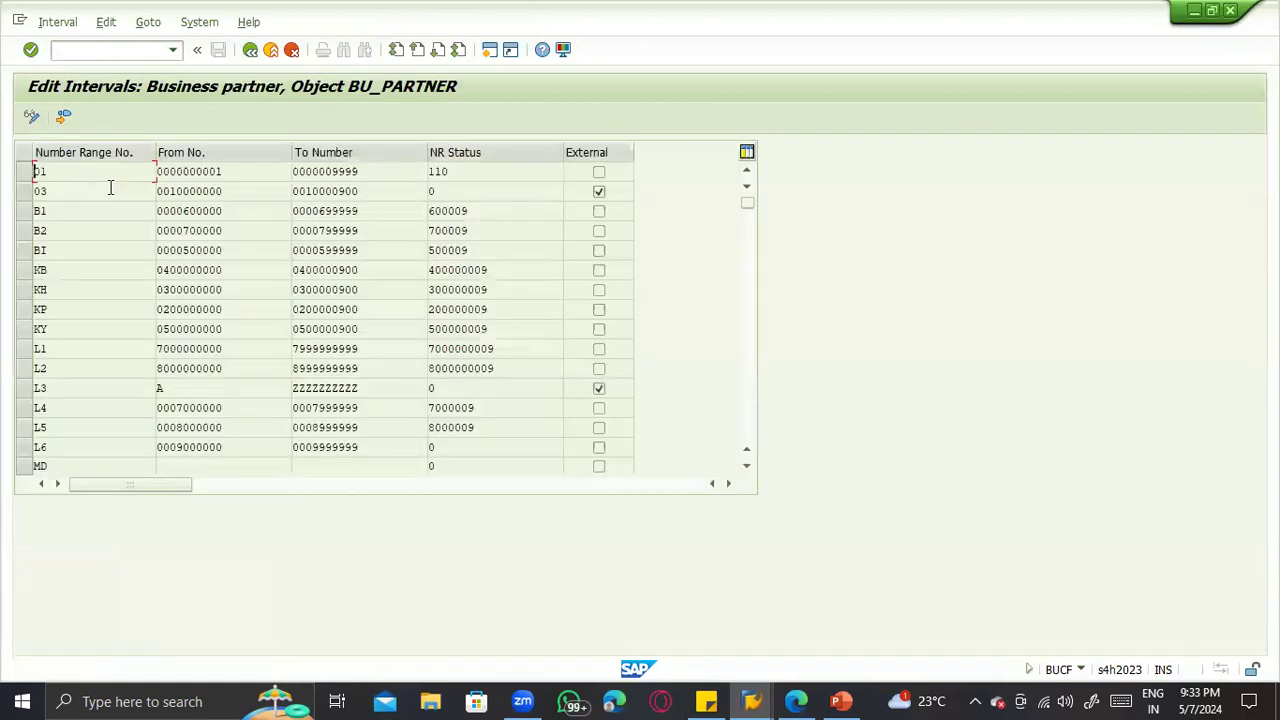
# Step: Examine business partner number range 01 with its limits and status, copying its upper limit
pyautogui.moveTo(470, 176); pyautogui.dragTo(386, 174)
pyautogui.moveTo(49, 172); pyautogui.dragTo(11, 162)
pyautogui.click(50, 176)
pyautogui.doubleClick(339, 172)
pyautogui.hotkey('ctrl', 'c')
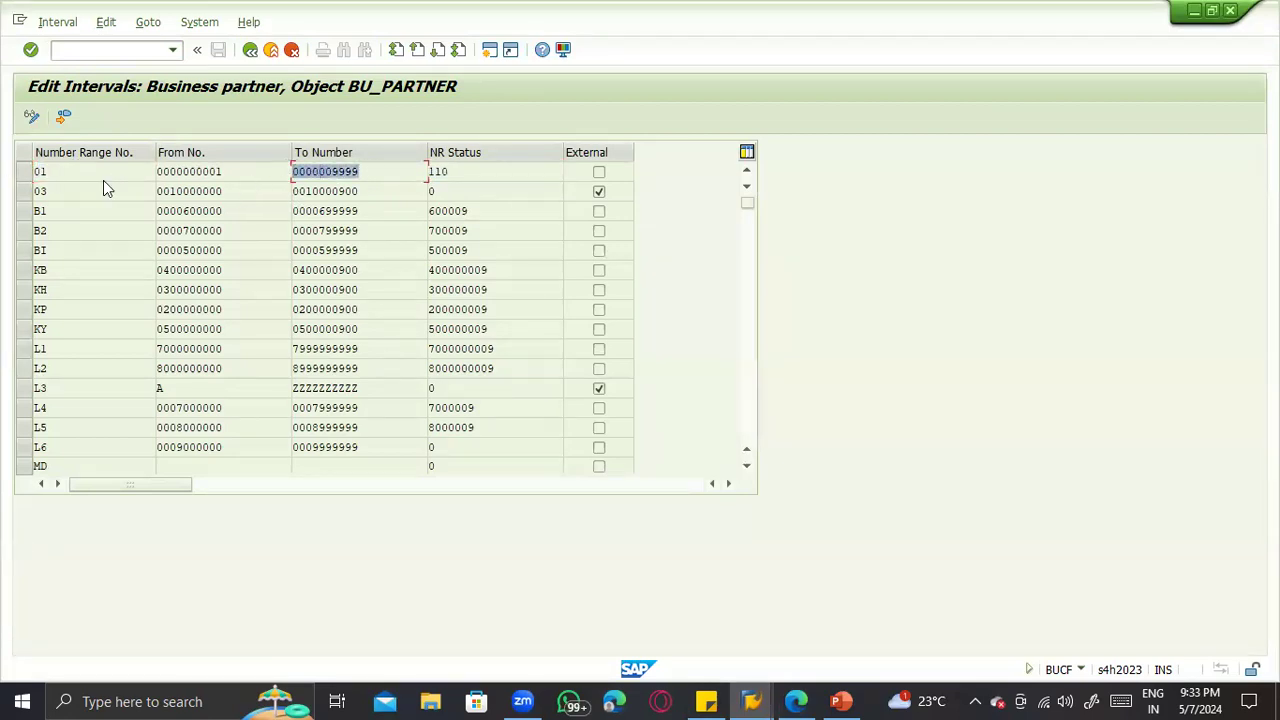
pyautogui.moveTo(103, 180); pyautogui.dragTo(5, 178)
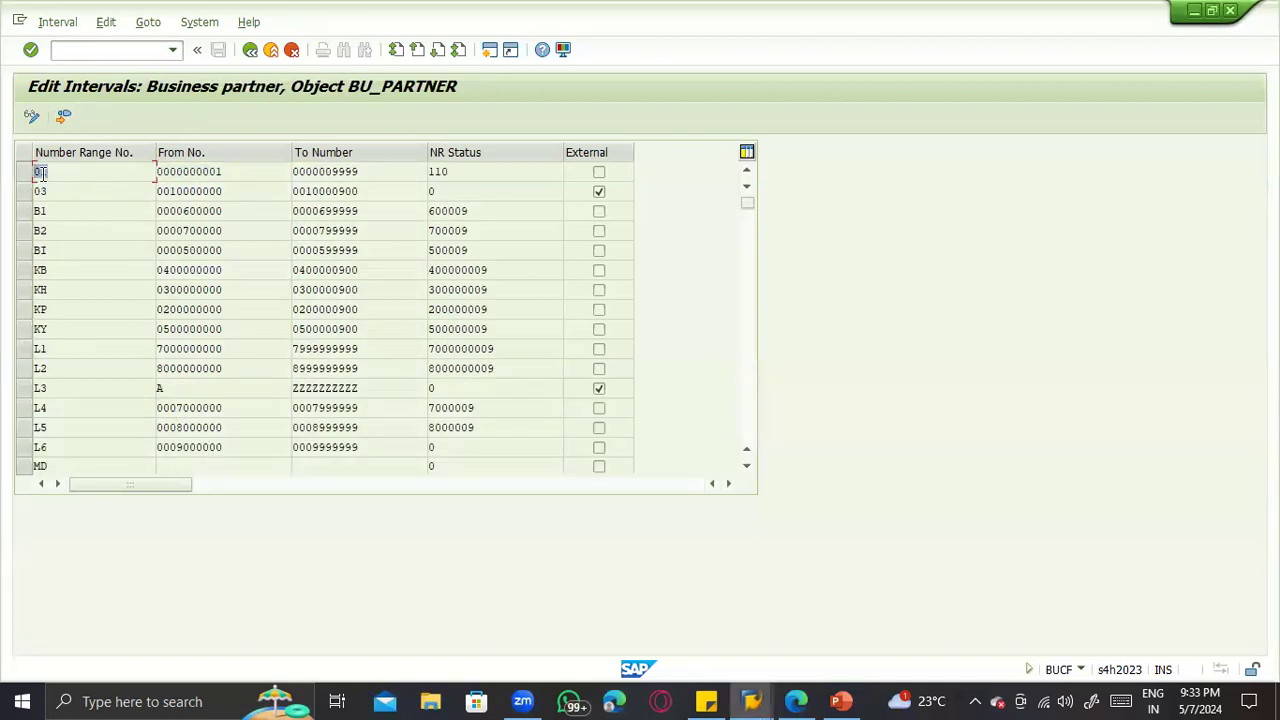
pyautogui.click(255, 172)
# Step: Compare the business partner and vendor number range intervals across the open sessions, and return to the vendor intervals
pyautogui.click(748, 699)
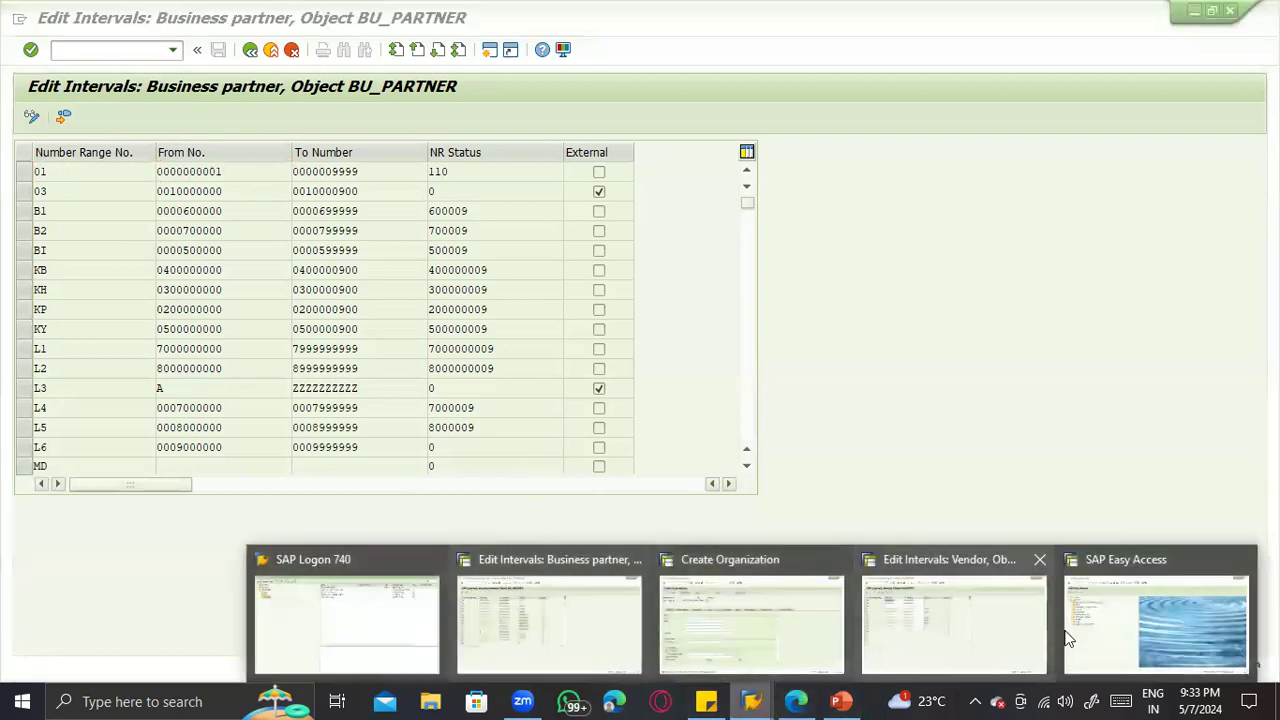
pyautogui.click(993, 632)
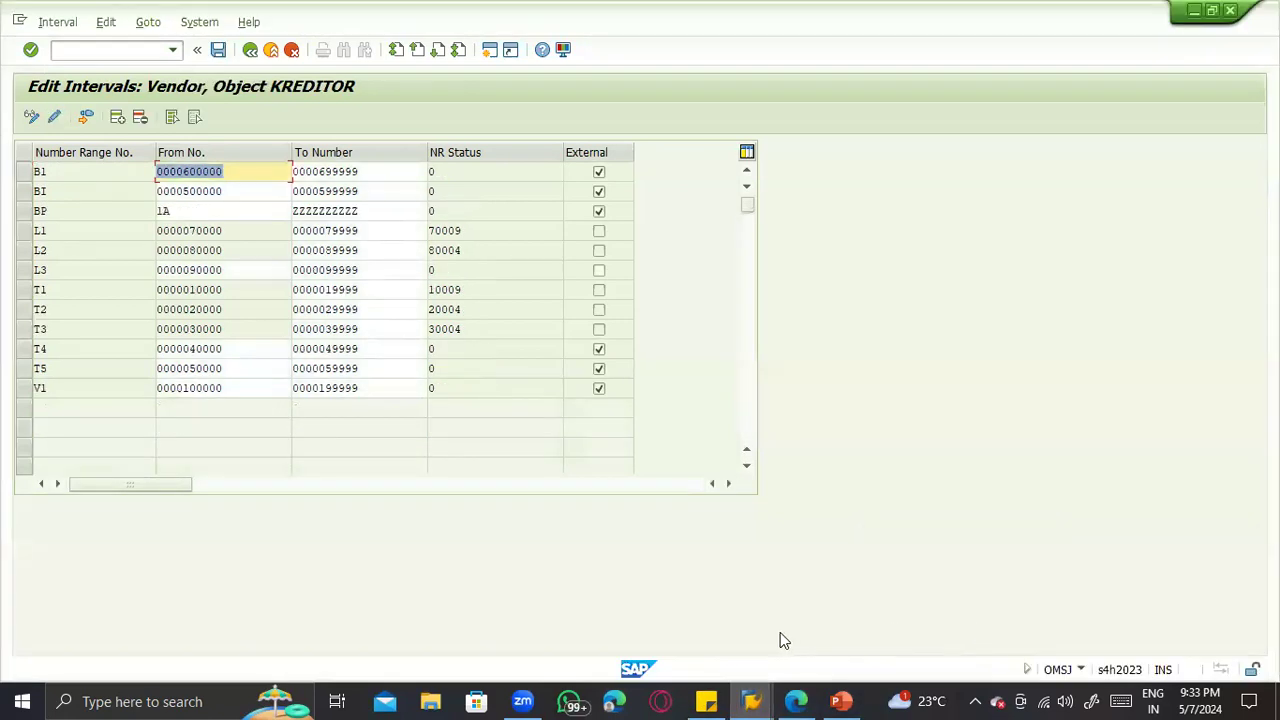
pyautogui.click(752, 700)
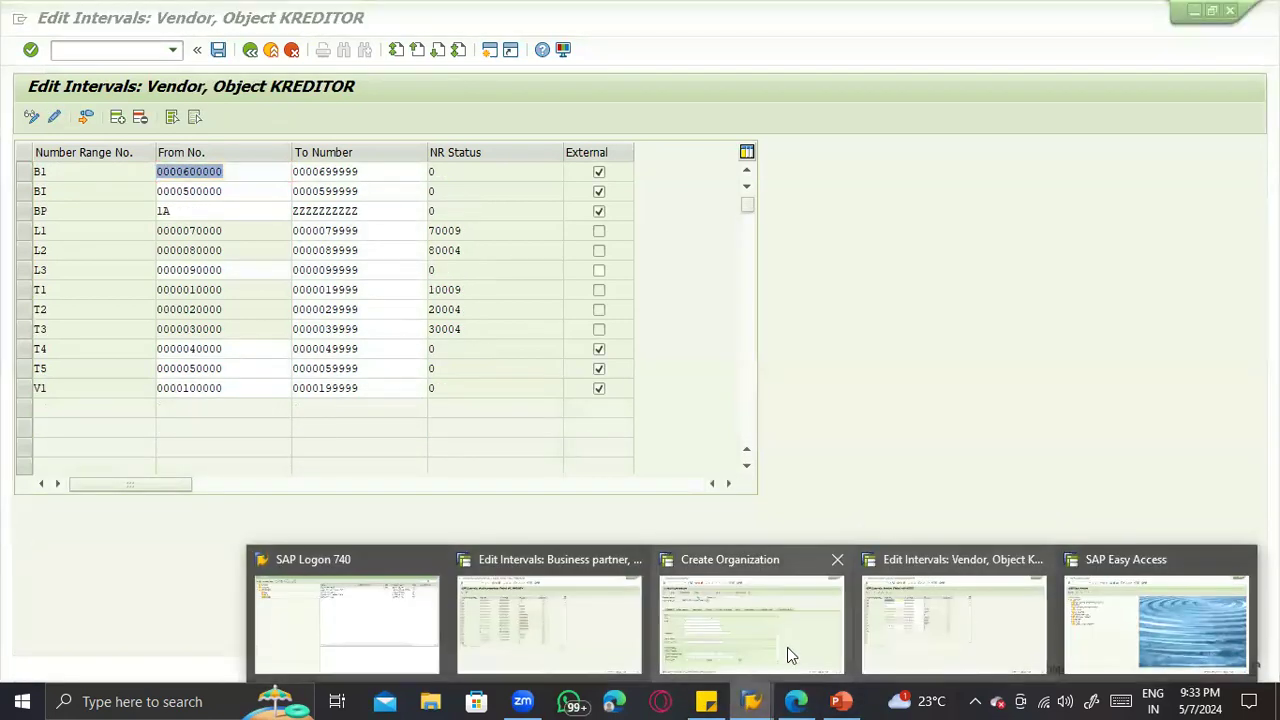
pyautogui.click(787, 647)
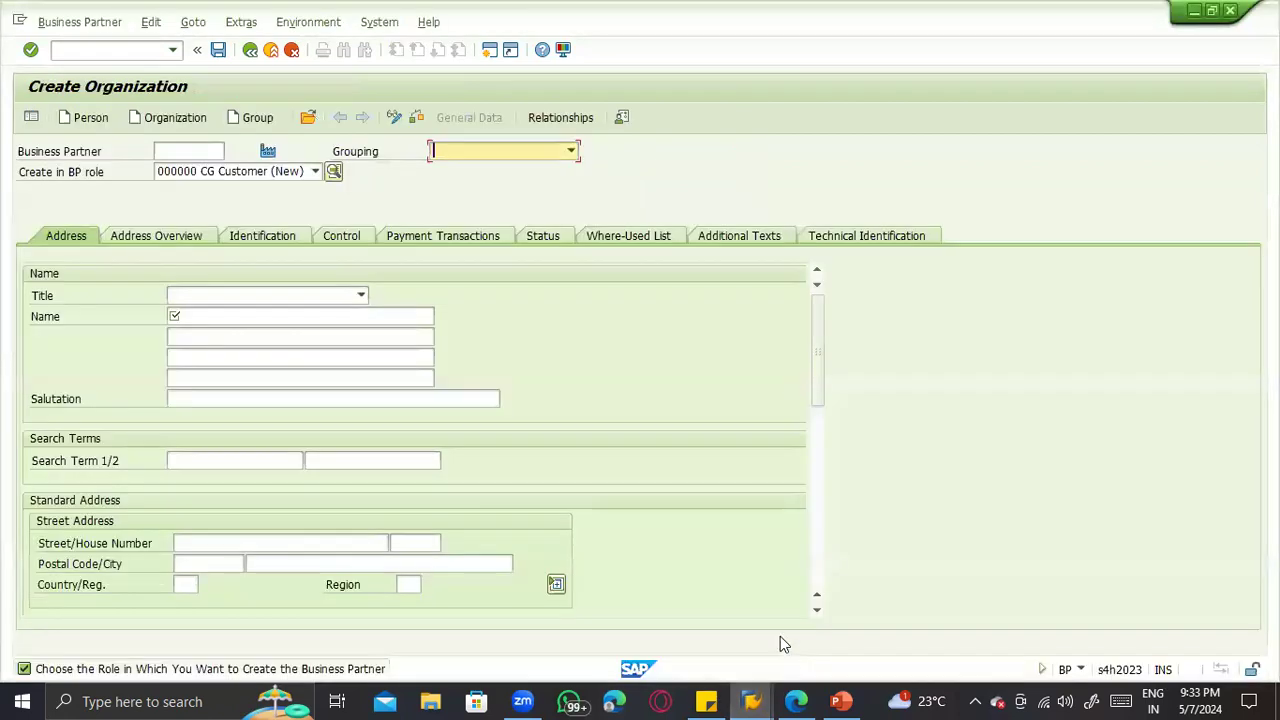
pyautogui.click(752, 700)
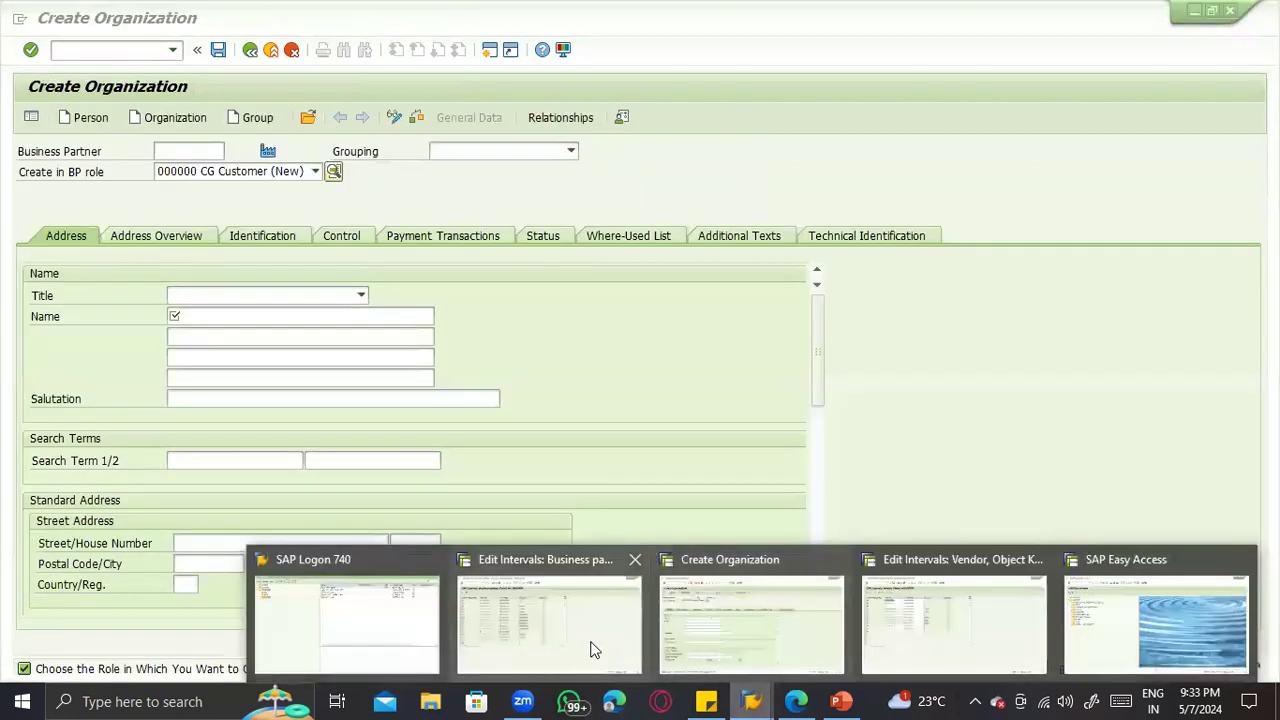
pyautogui.click(592, 650)
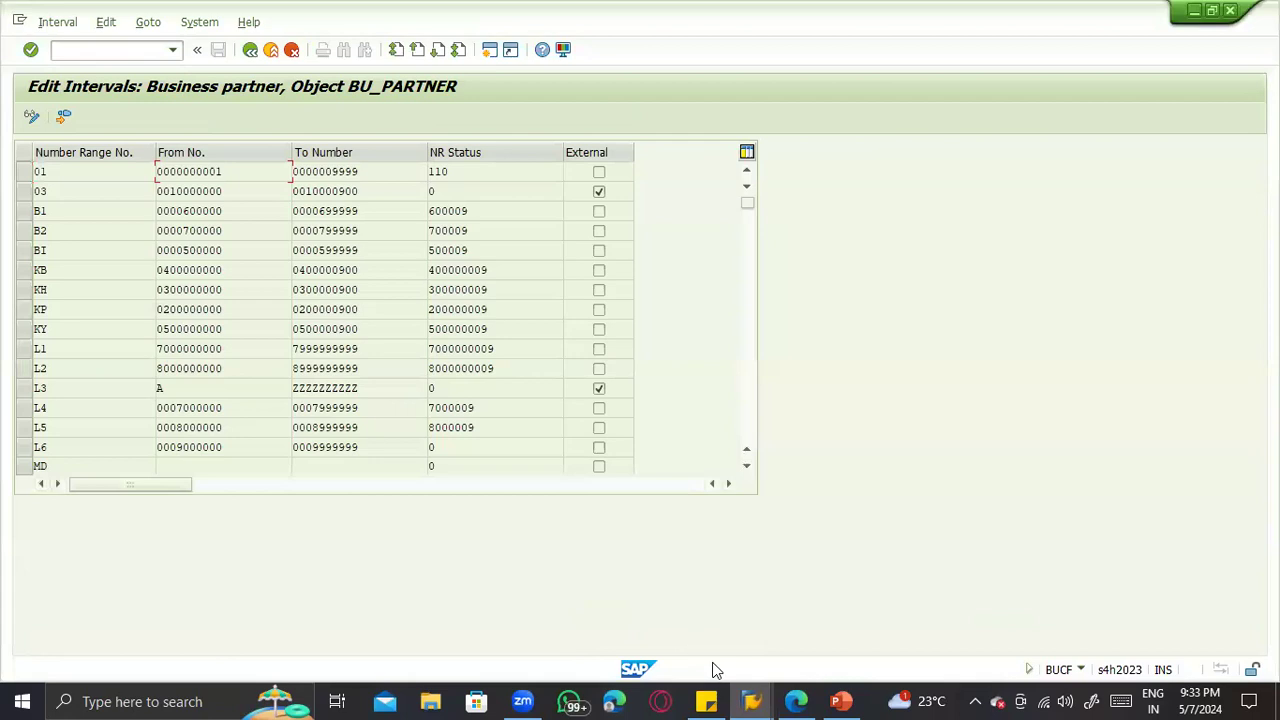
pyautogui.click(752, 700)
pyautogui.click(920, 640)
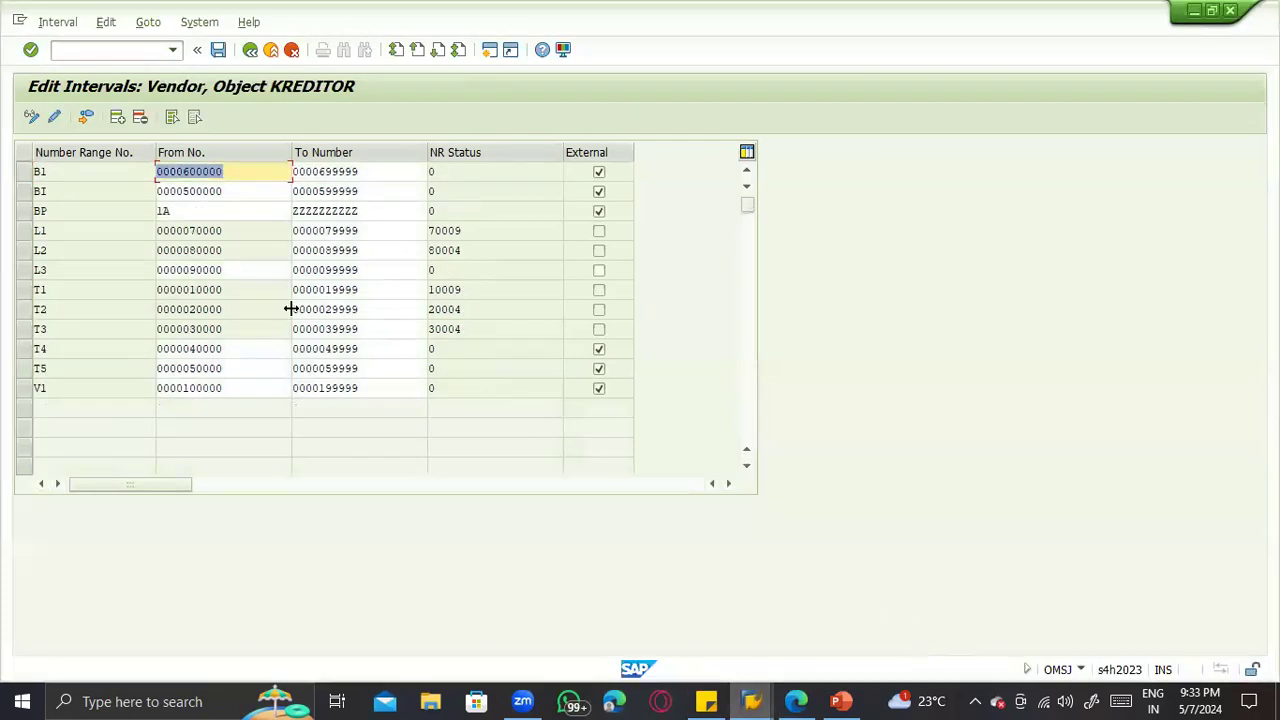
pyautogui.click(52, 22)
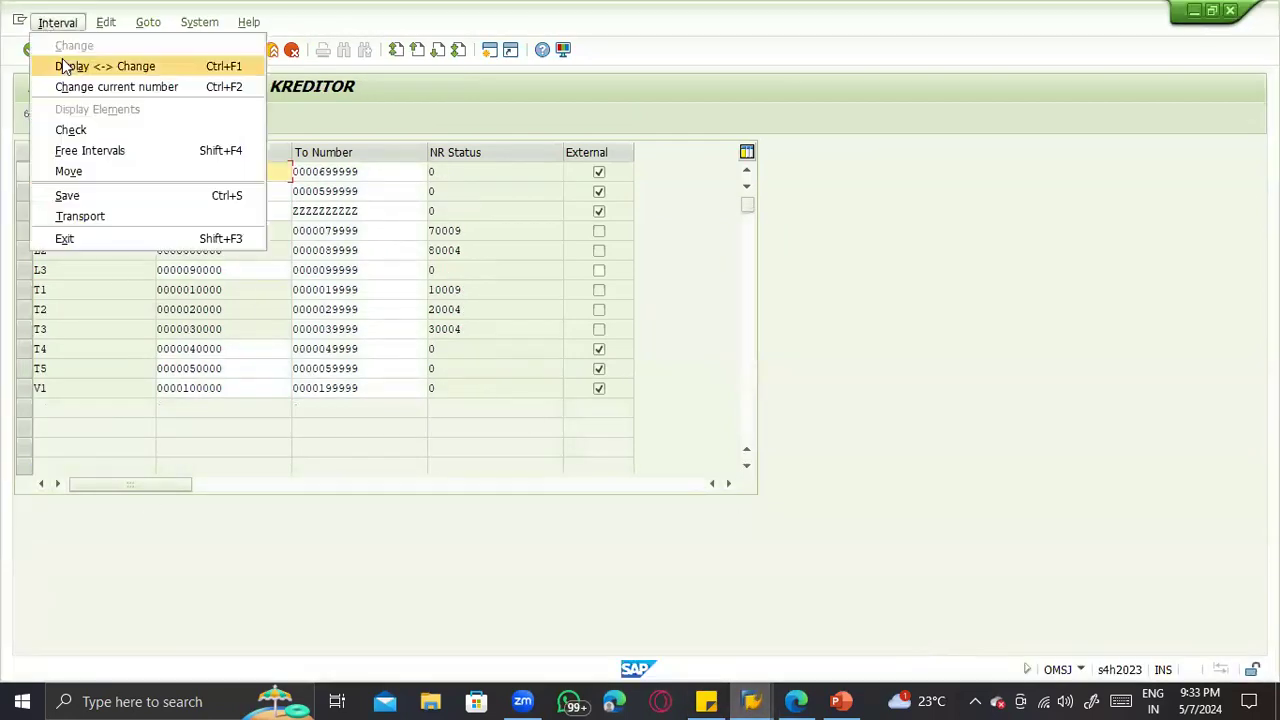
pyautogui.click(111, 394)
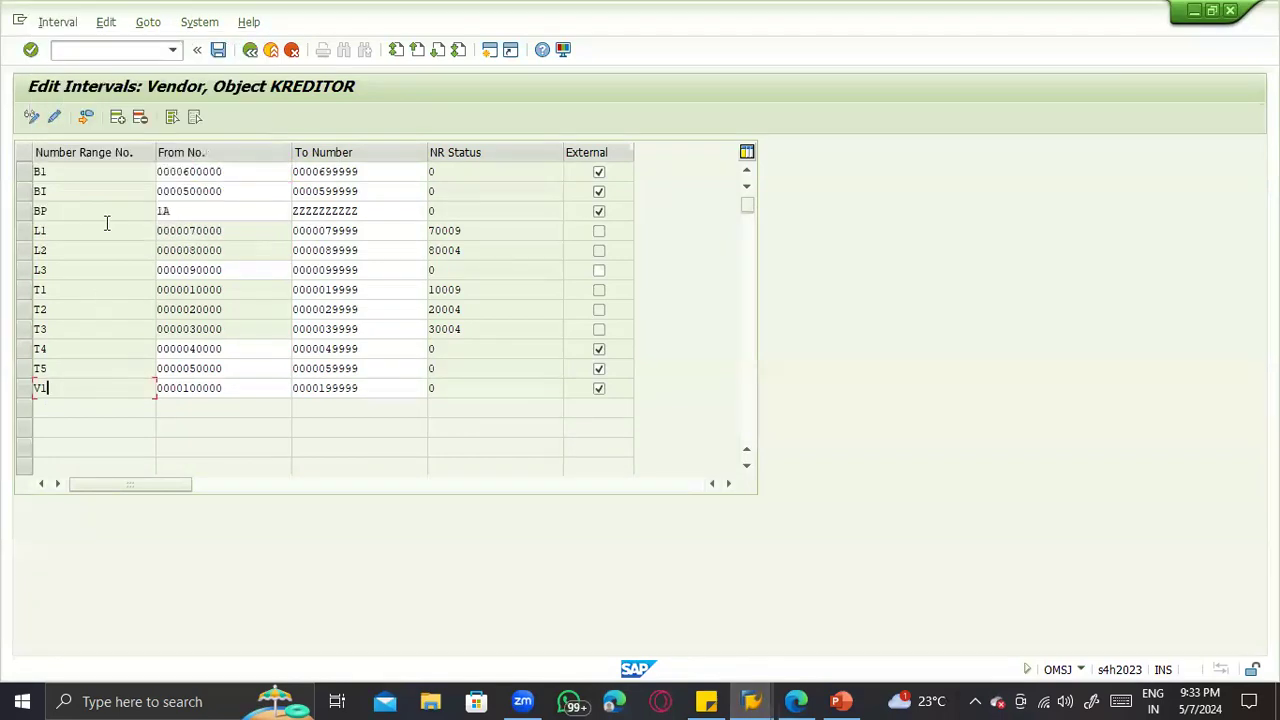
pyautogui.click(116, 118)
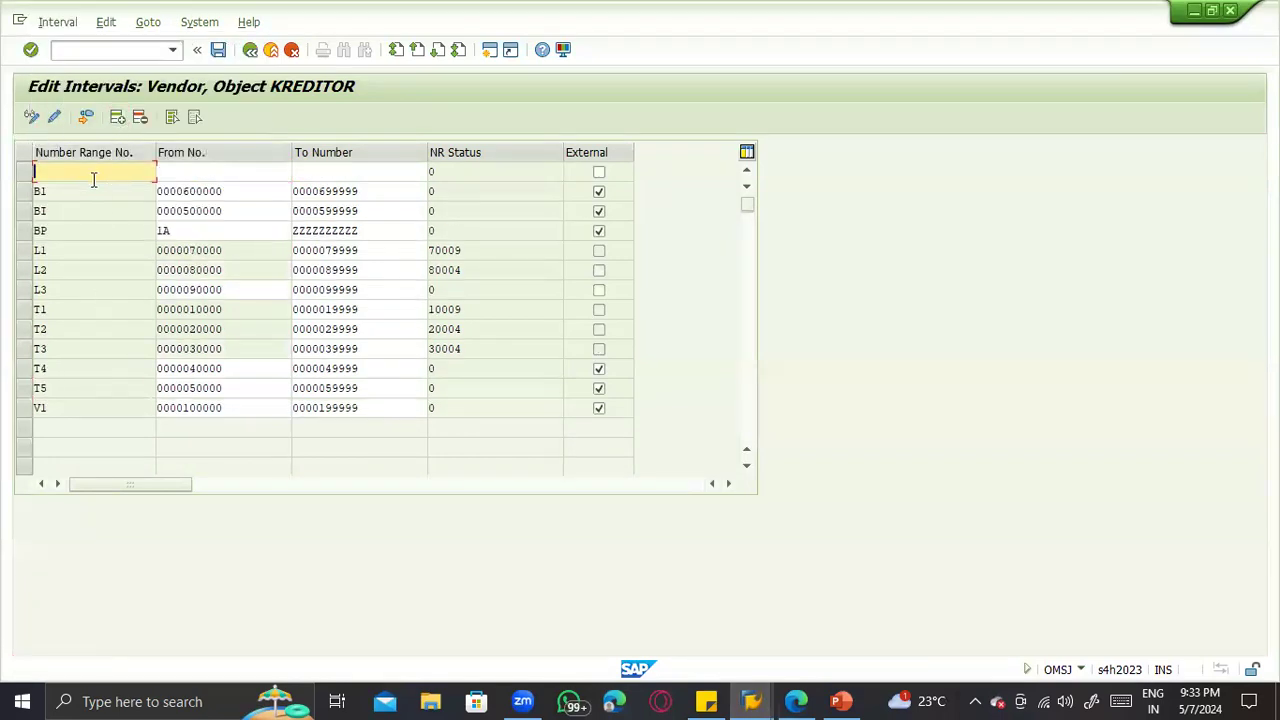
pyautogui.write('01')
pyautogui.press('Tab')
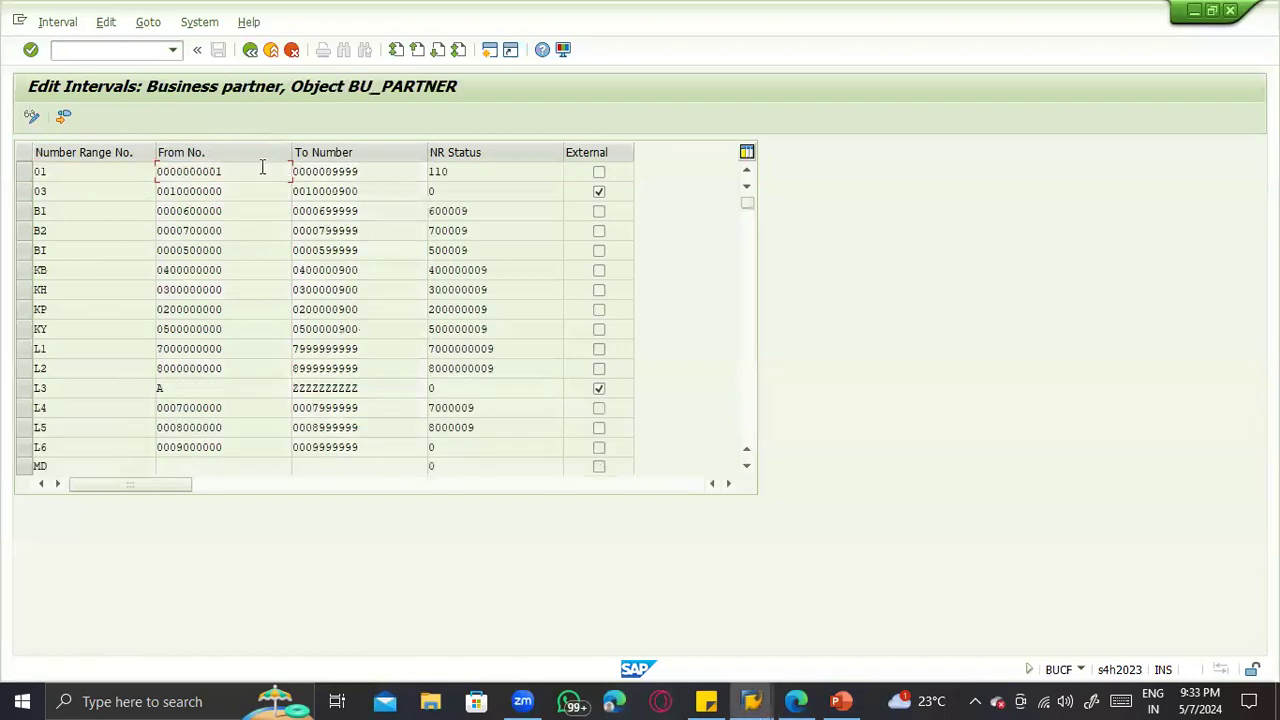
pyautogui.moveTo(263, 168); pyautogui.dragTo(115, 158)
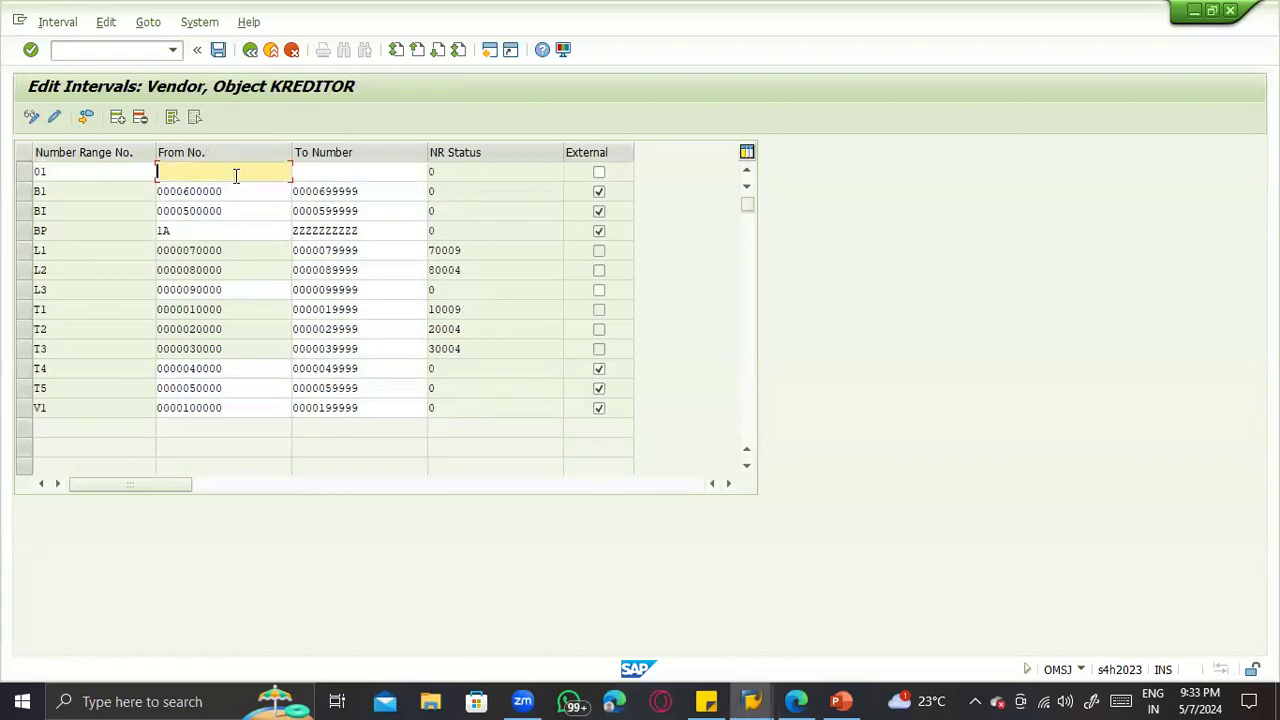
pyautogui.hotkey('ctrl', 'v')
pyautogui.press('Tab')
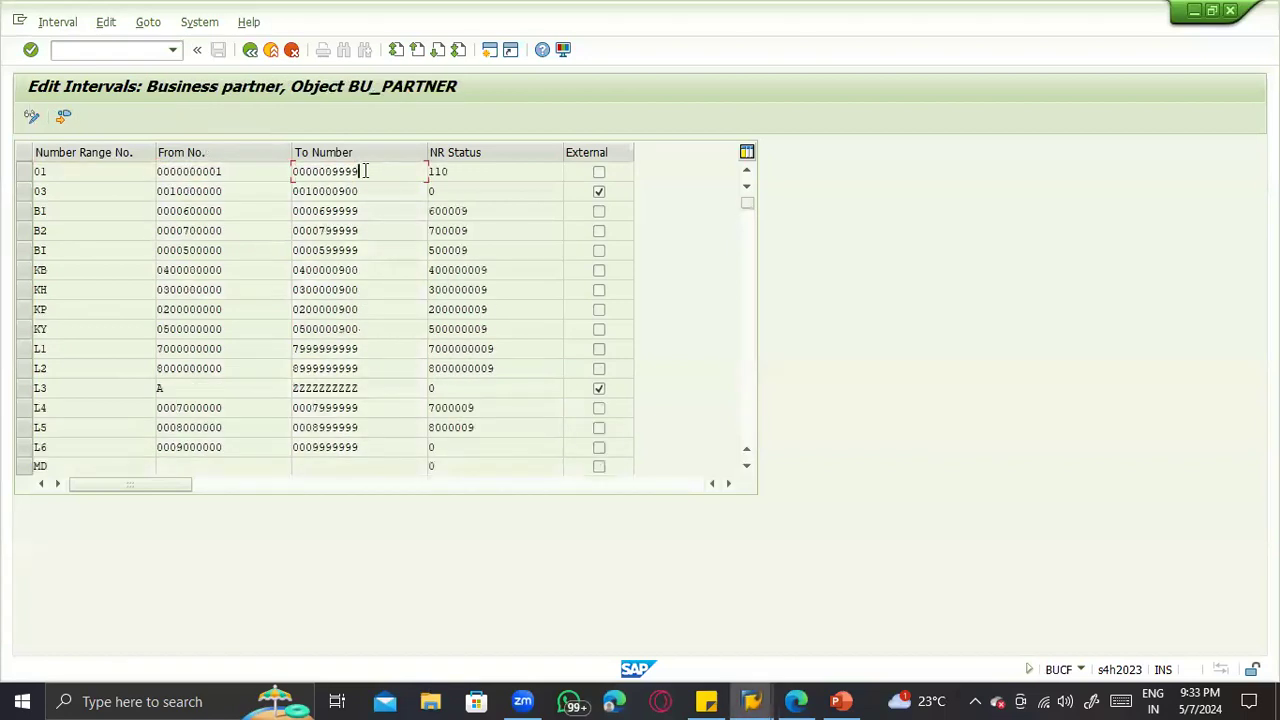
pyautogui.moveTo(363, 171); pyautogui.dragTo(271, 166)
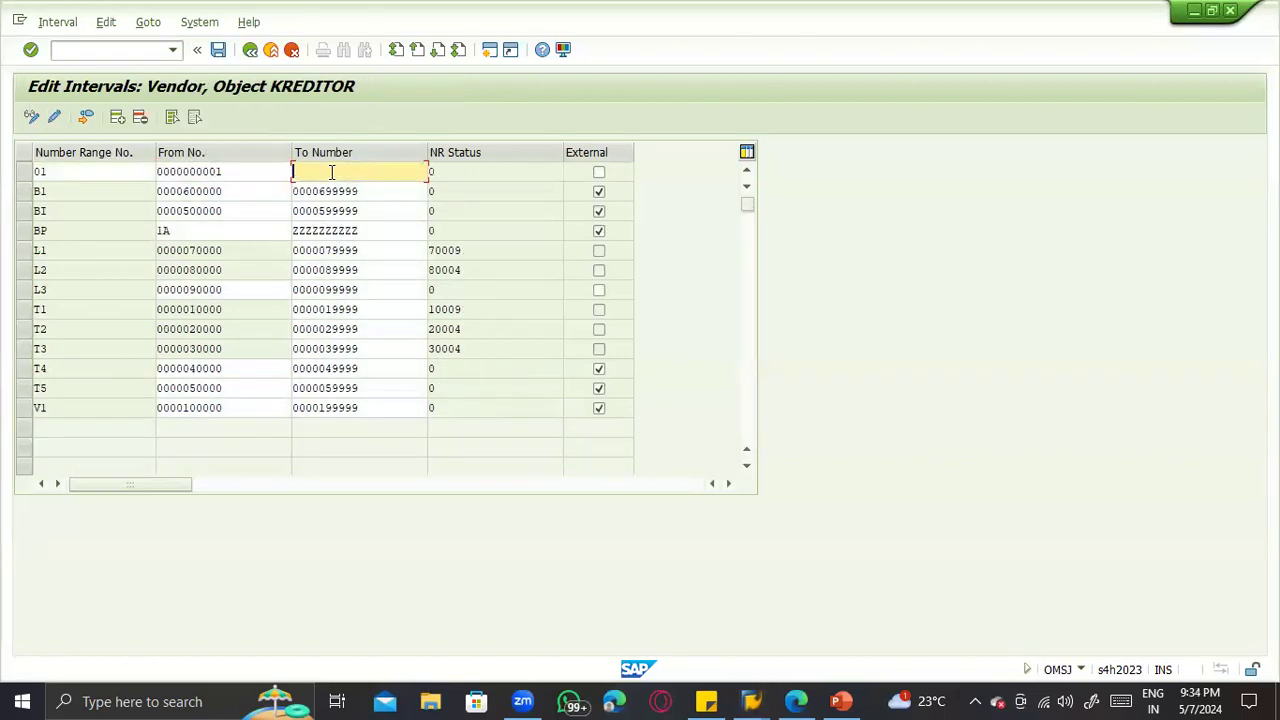
pyautogui.hotkey('ctrl', 'v')
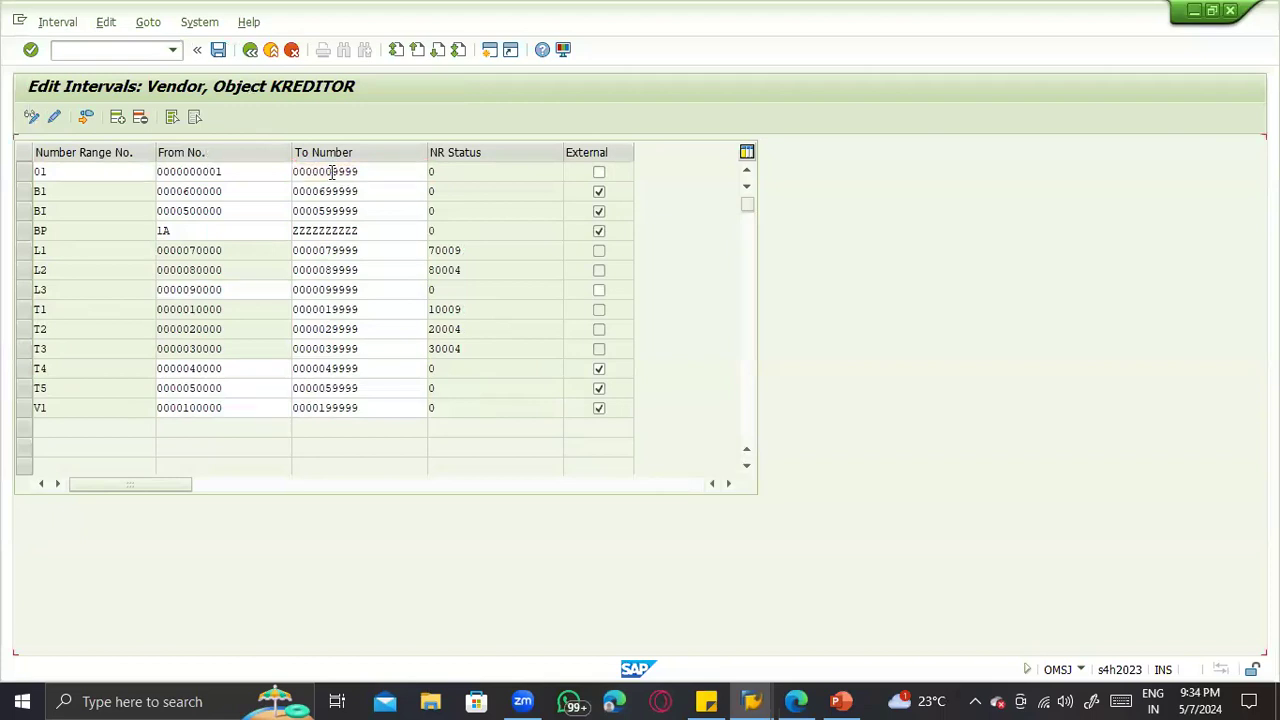
pyautogui.doubleClick(331, 172)
pyautogui.hotkey('ctrl', 's')
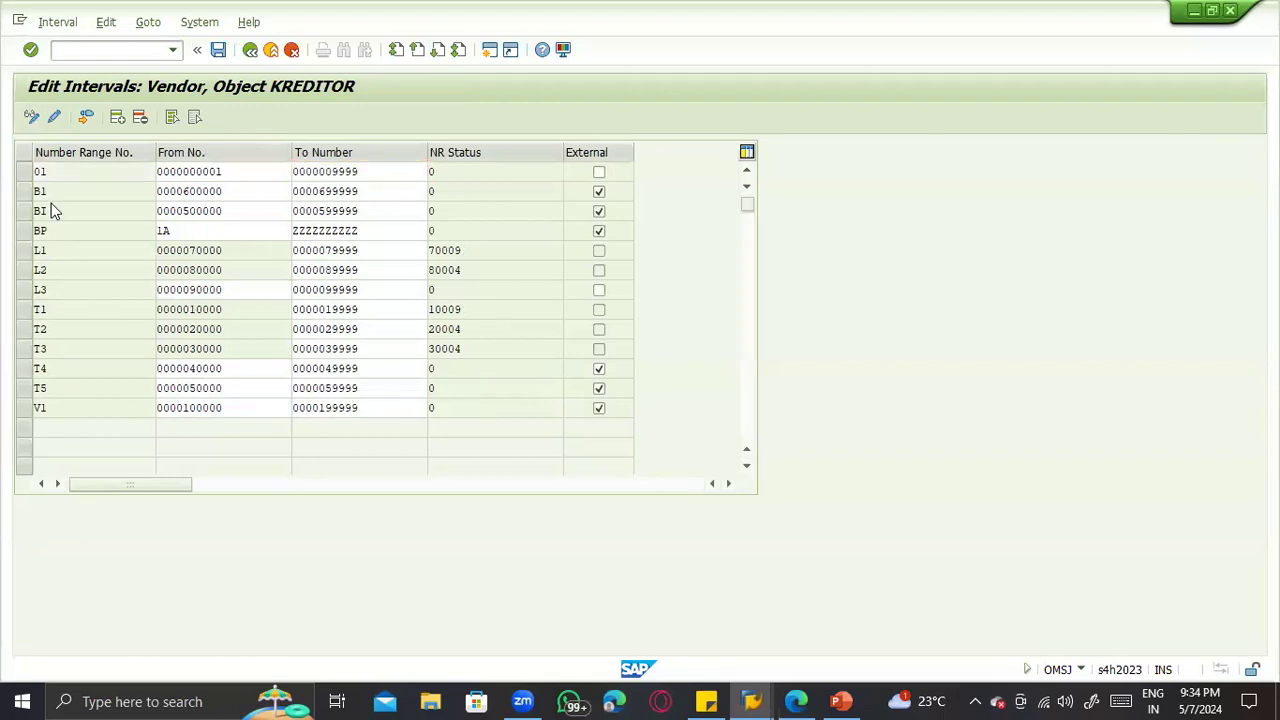
pyautogui.press('Return')
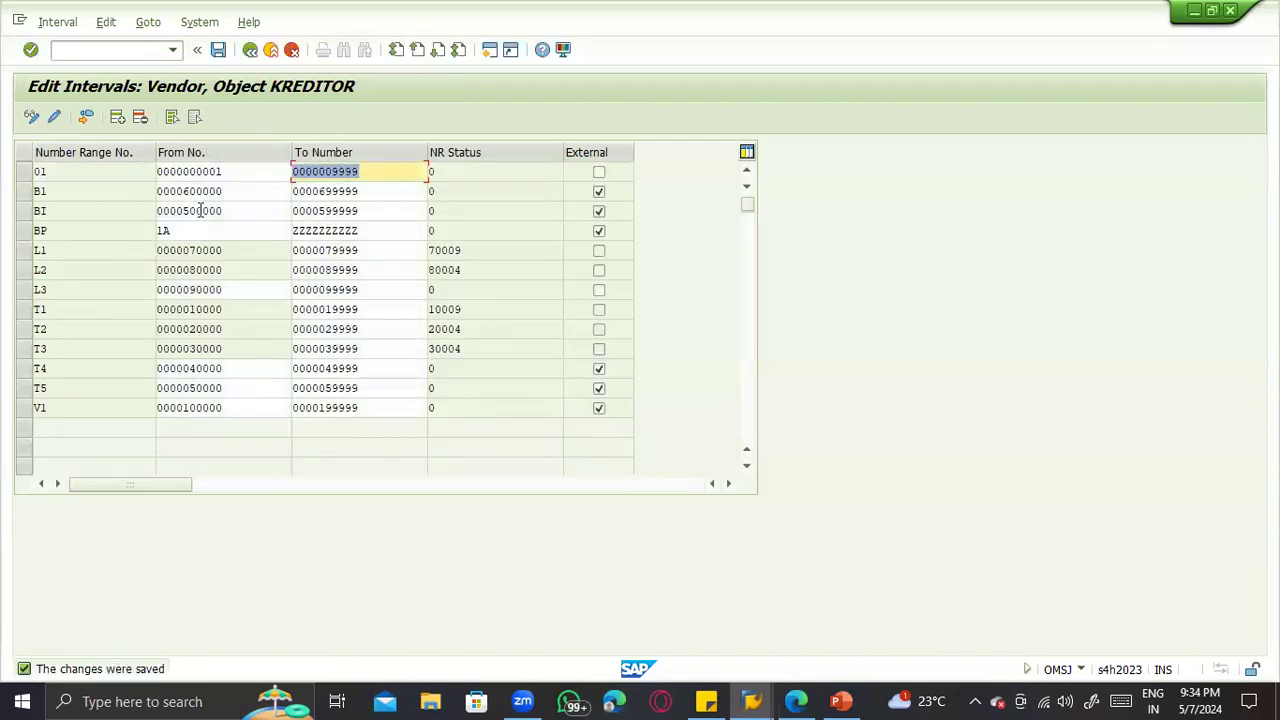
pyautogui.click(219, 174)
pyautogui.click(26, 173)
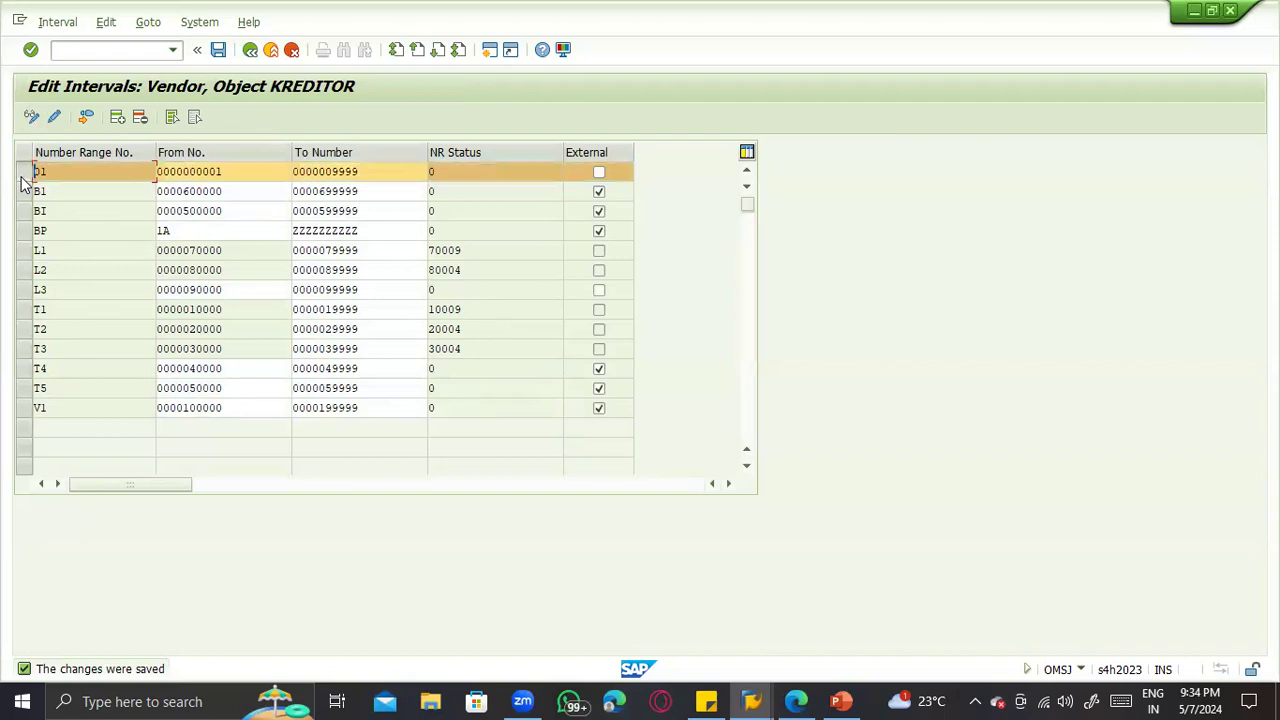
# Step: Assign number range 01 to vendor account group ZTST (Supplier Testing) and save it in the proposed customizing request
pyautogui.click(250, 49)
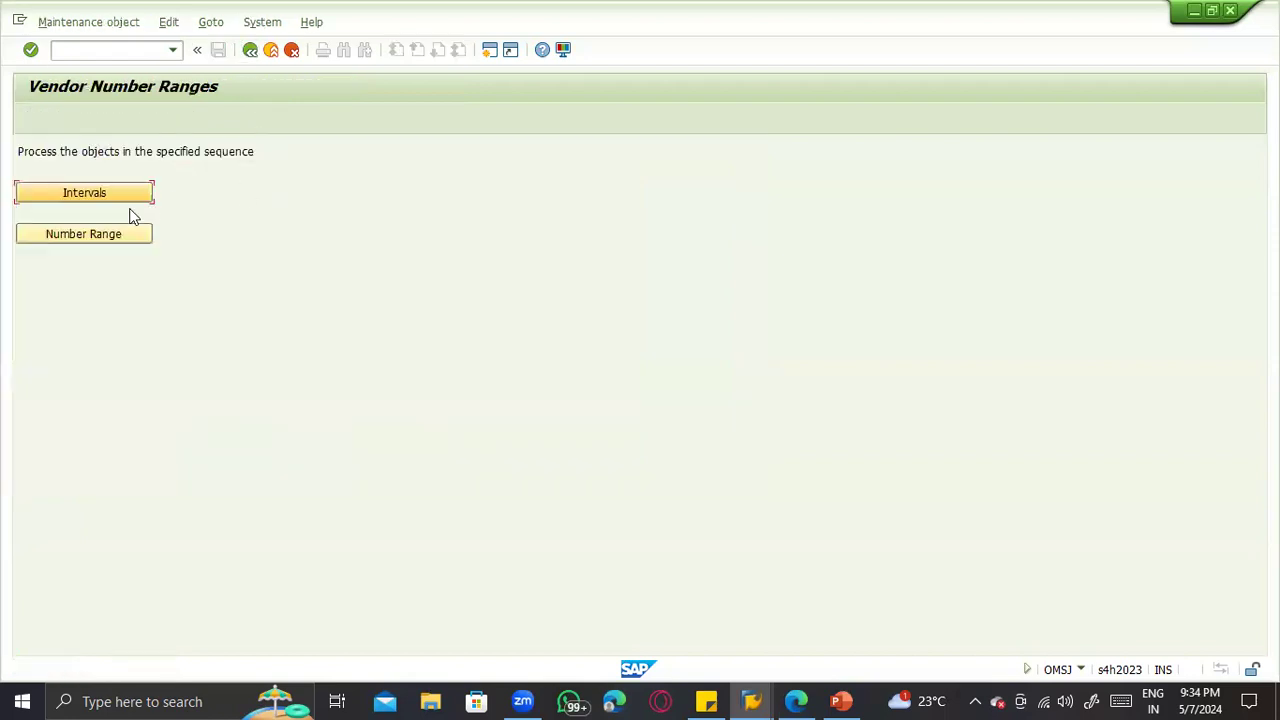
pyautogui.click(104, 238)
pyautogui.scroll(-4, 358, 341)
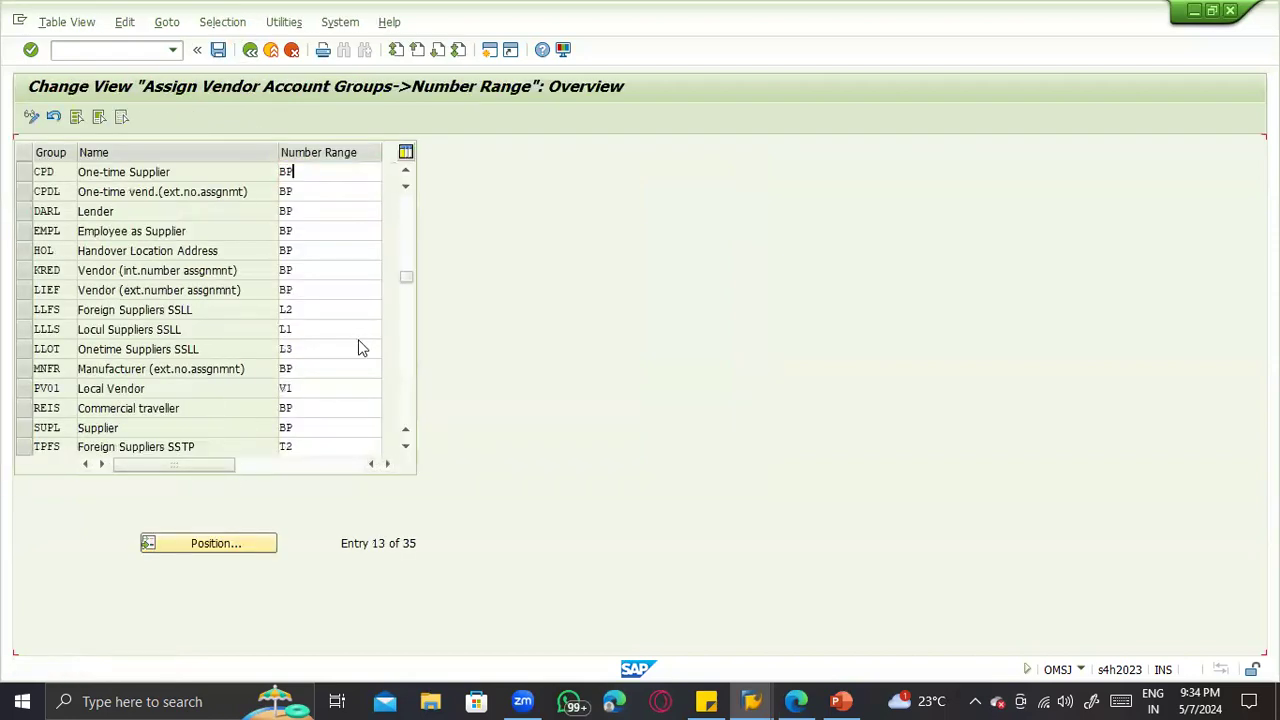
pyautogui.scroll(-6, 360, 350)
pyautogui.click(40, 253)
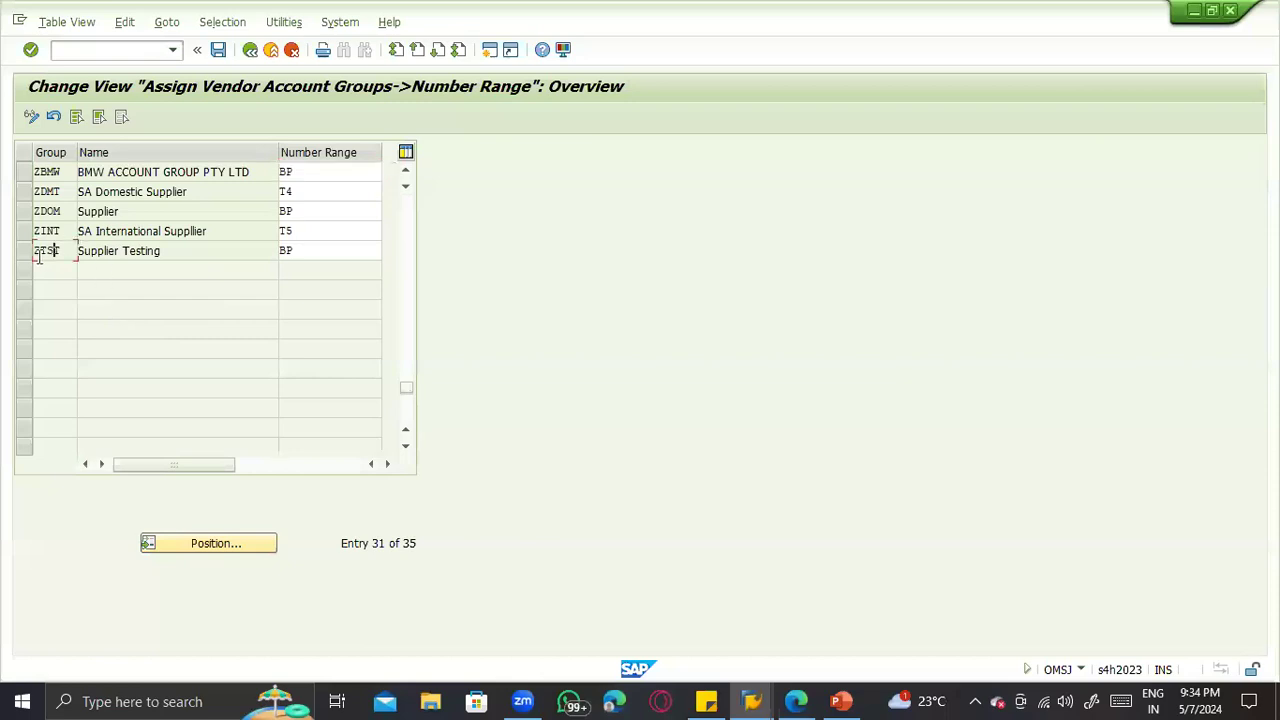
pyautogui.click(23, 251)
pyautogui.click(288, 251)
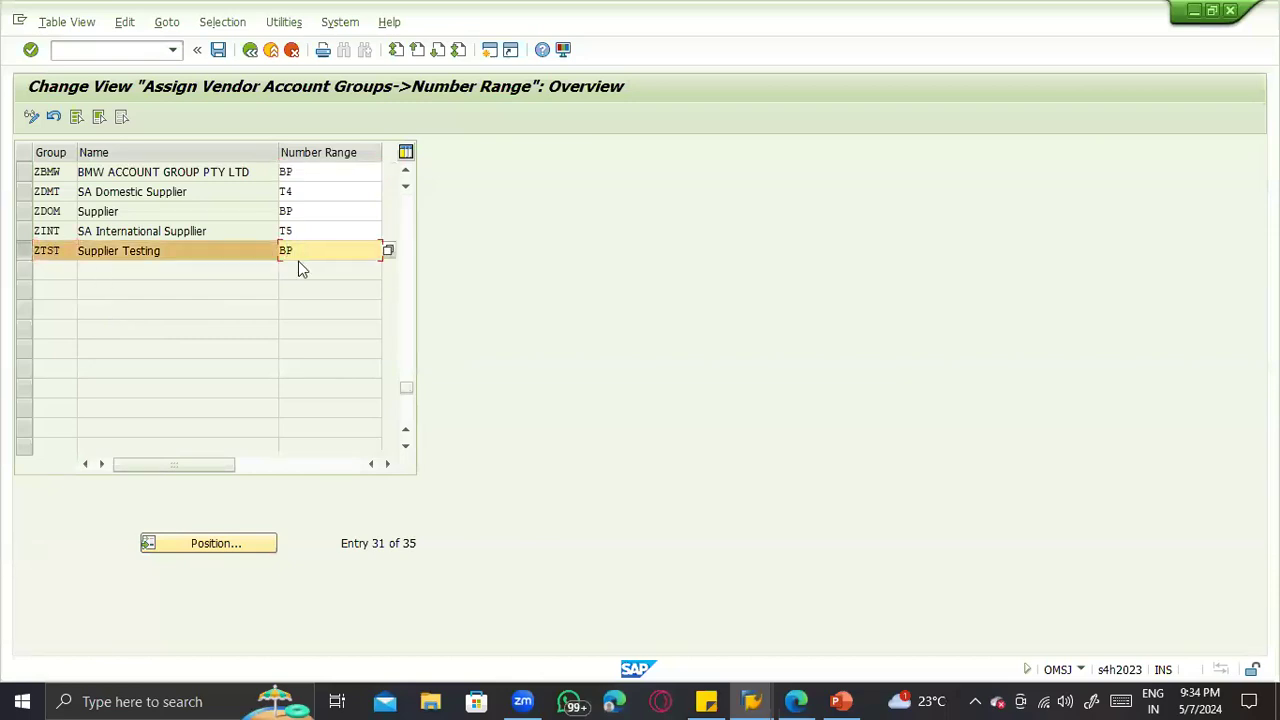
pyautogui.press('Return')
pyautogui.hotkey('ctrl', 's')
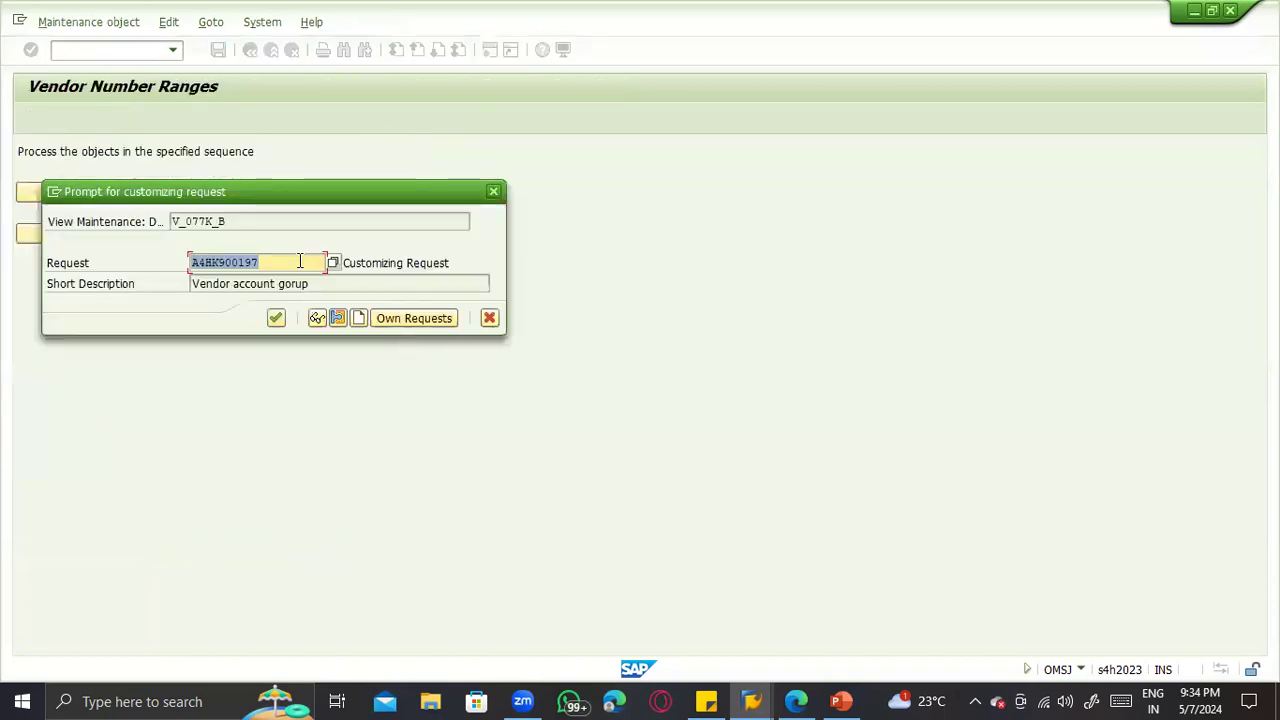
pyautogui.press('Return')
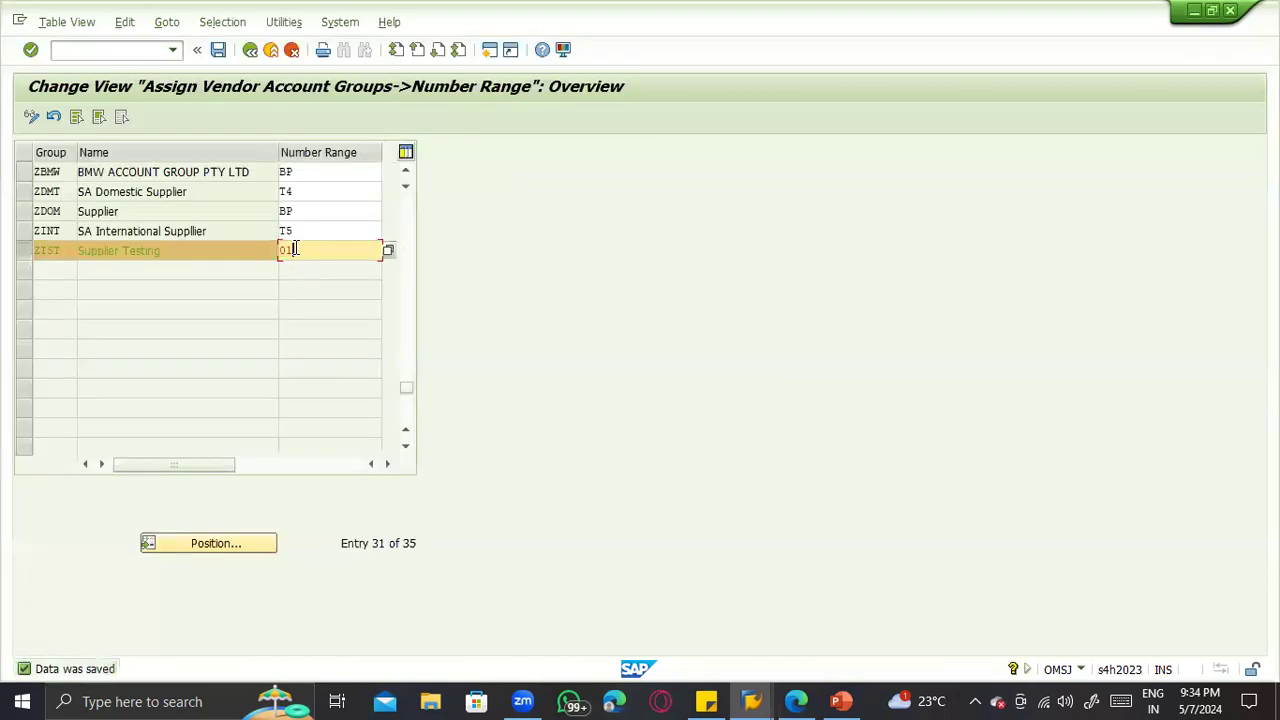
# Step: Switch to the business partner number range session, leave the intervals, and open Define Groupings and Assign Number Ranges
pyautogui.hotkey('alt', 'Tab')
pyautogui.press('Tab')
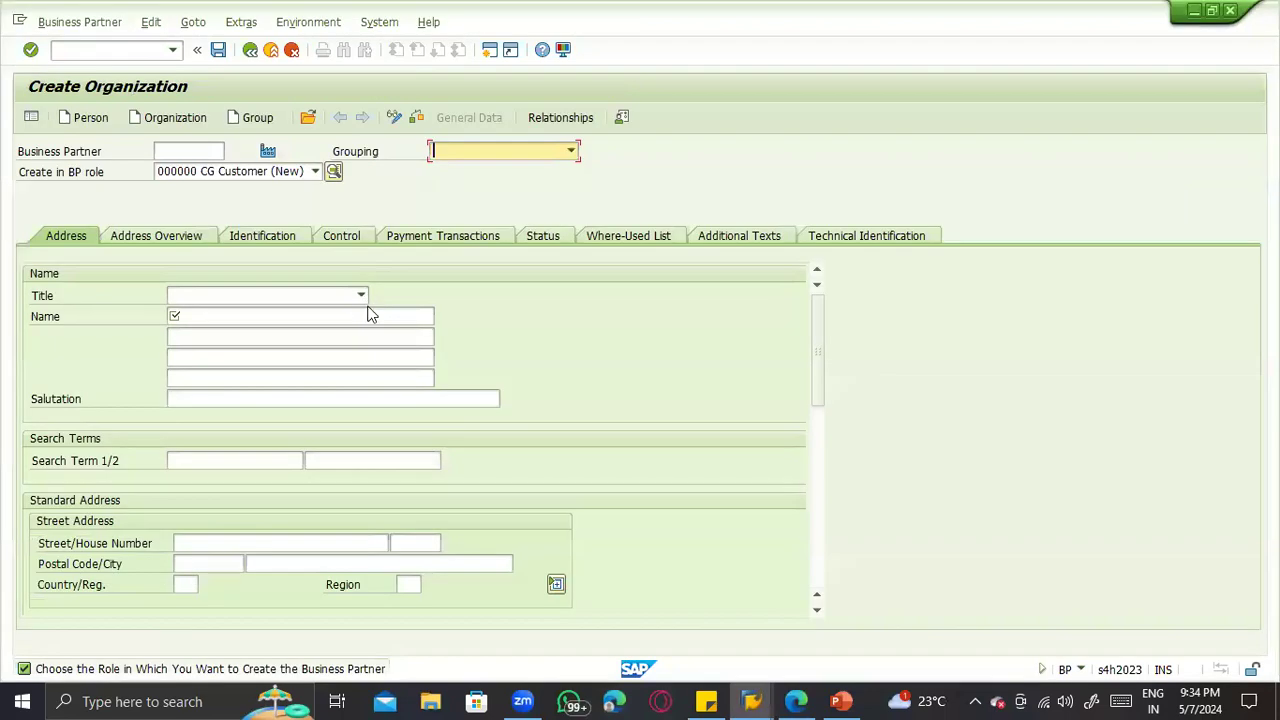
pyautogui.hotkey('alt', 'Tab')
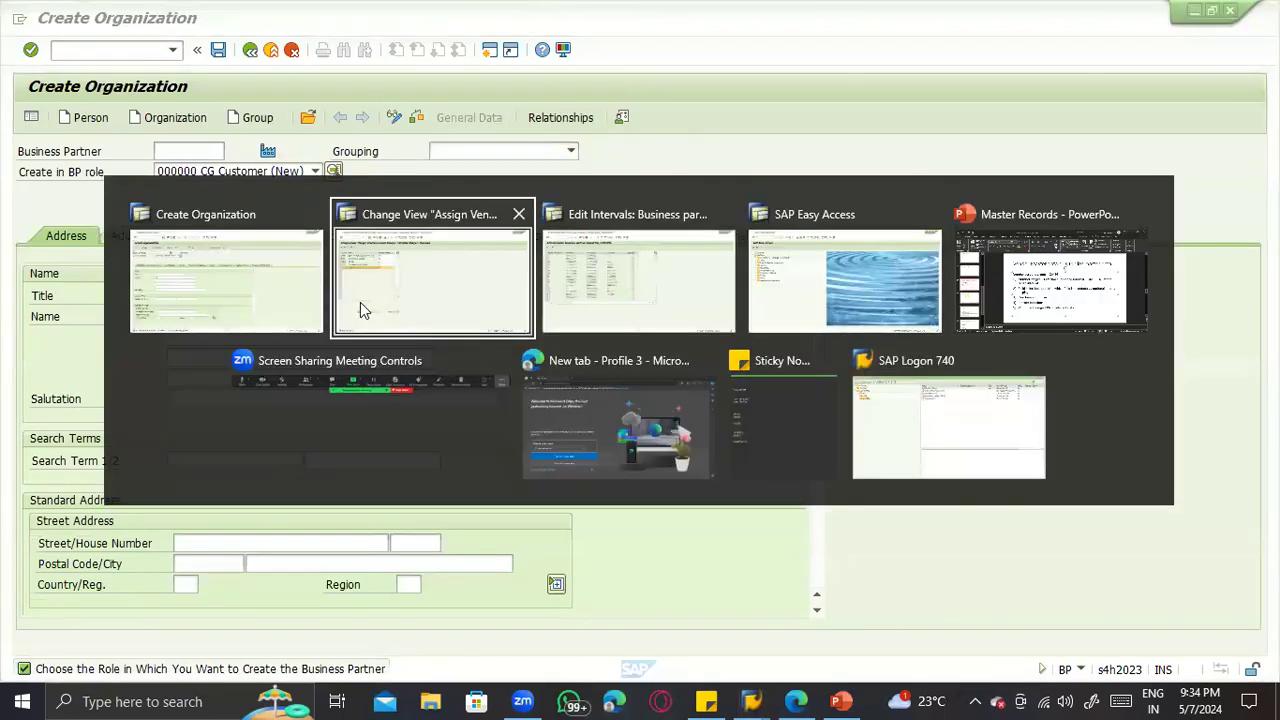
pyautogui.click(360, 302)
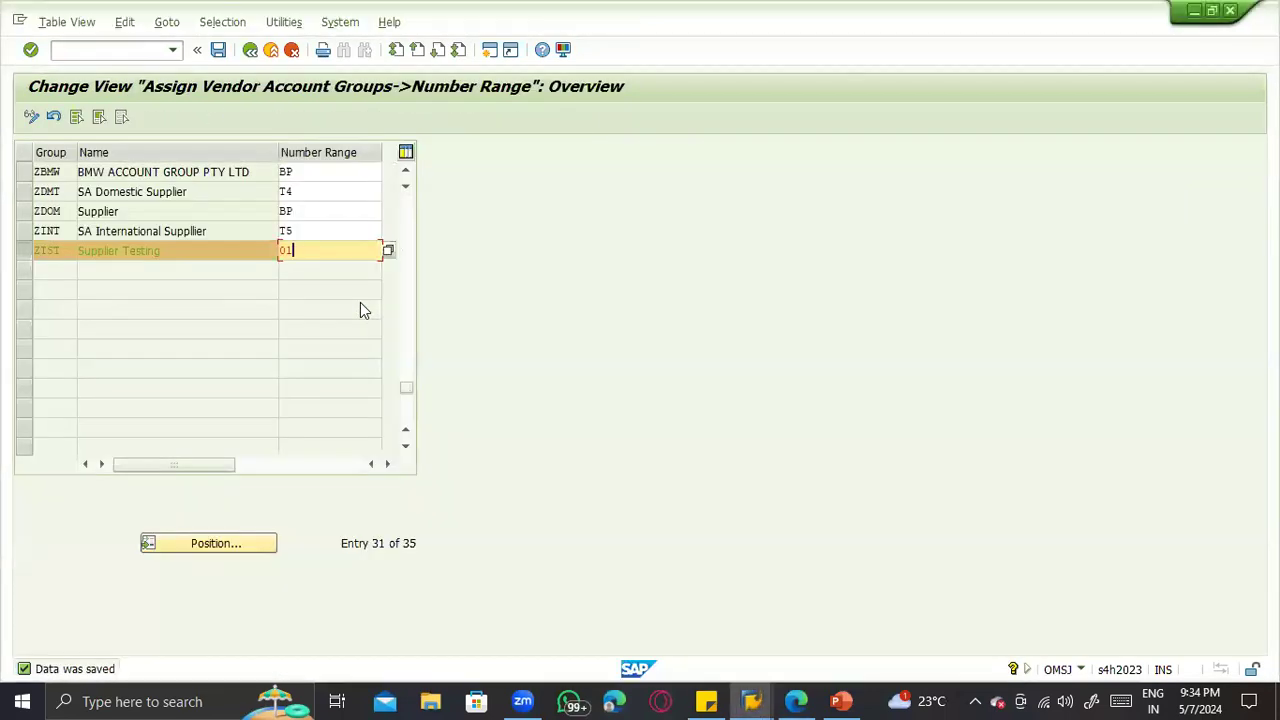
pyautogui.hotkey('alt', 'Tab')
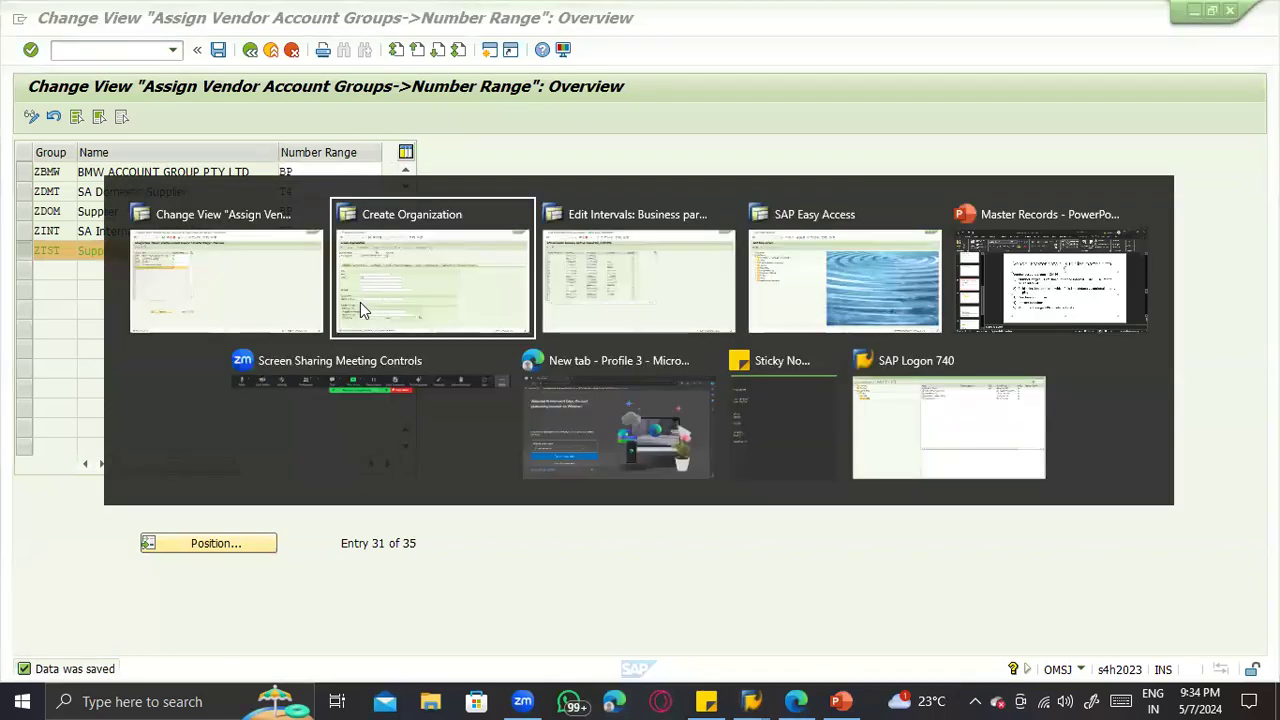
pyautogui.hotkey('alt', 'Tab')
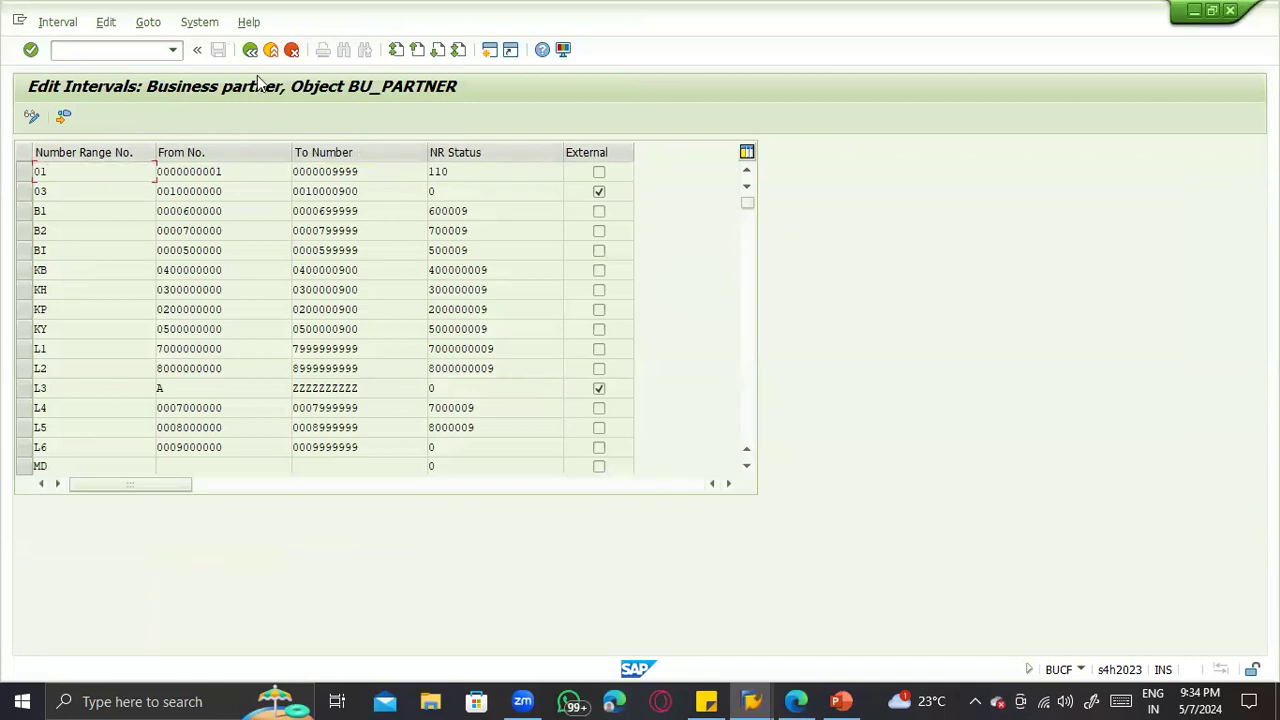
pyautogui.press('F3')
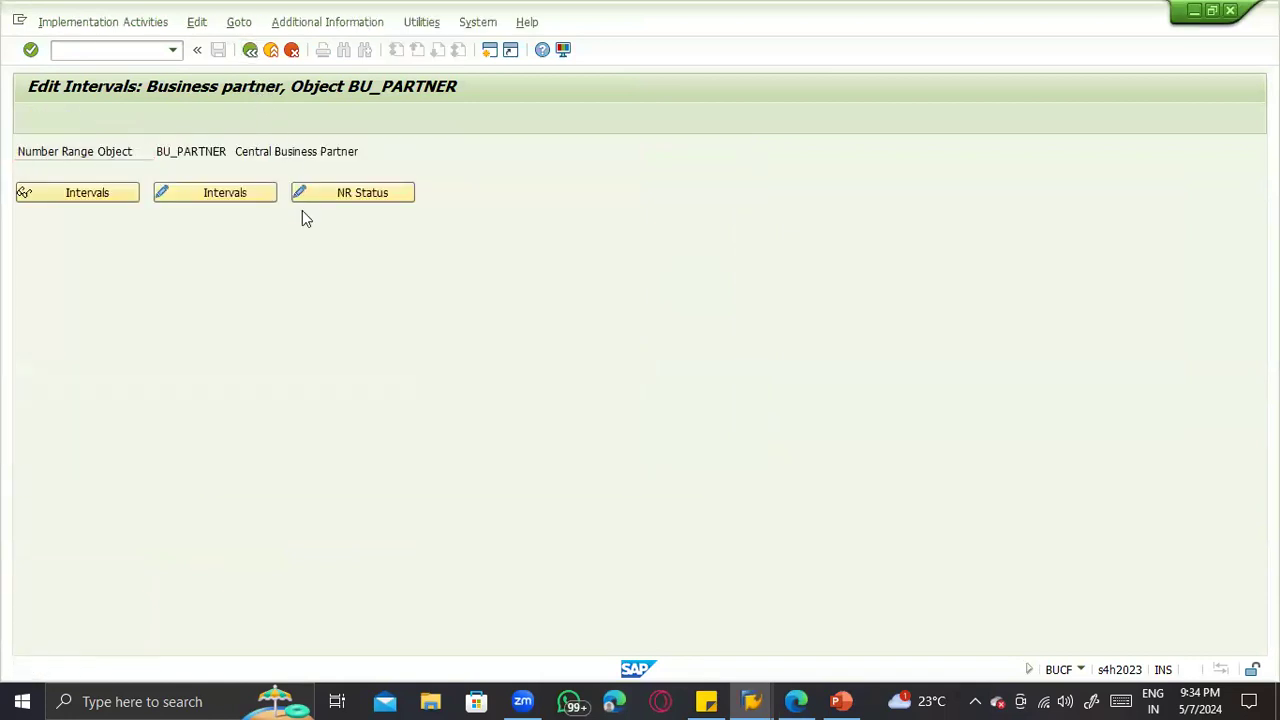
pyautogui.press('F3')
pyautogui.click(180, 402)
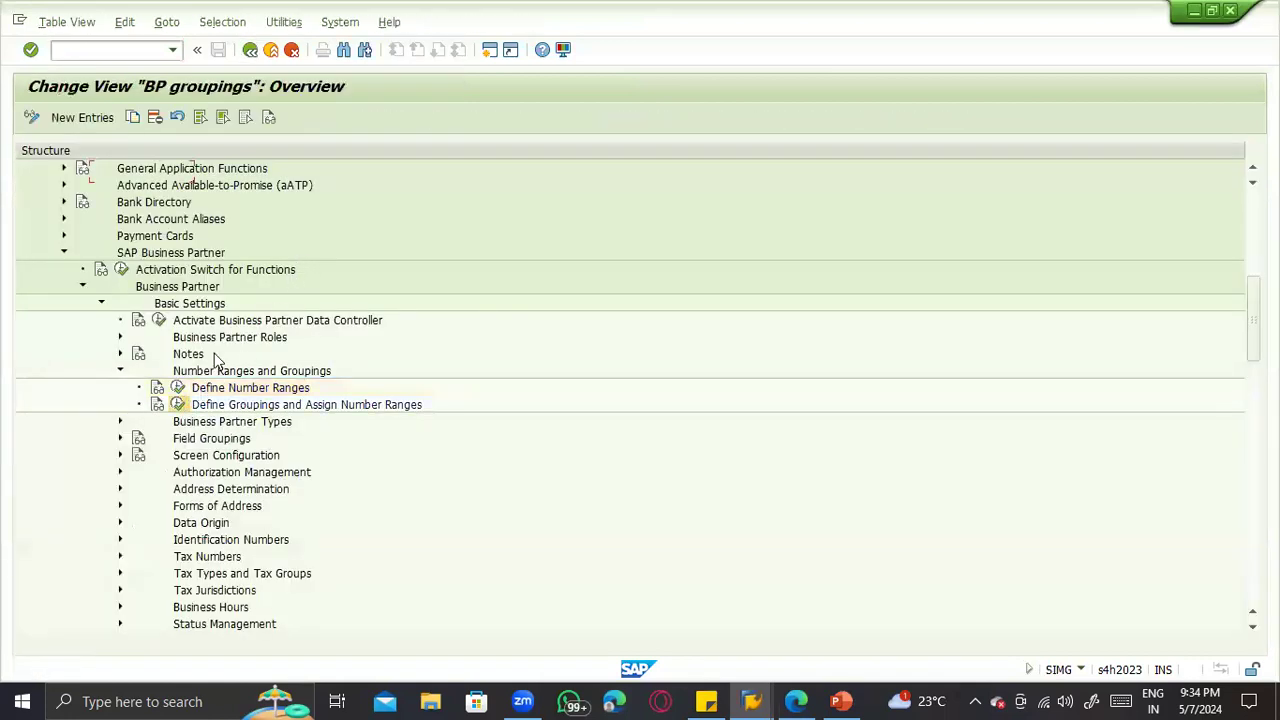
# Step: Switch to the Create Organization session and choose grouping ZDMT SA Domestic BP for the new business partner
pyautogui.moveTo(752, 701)
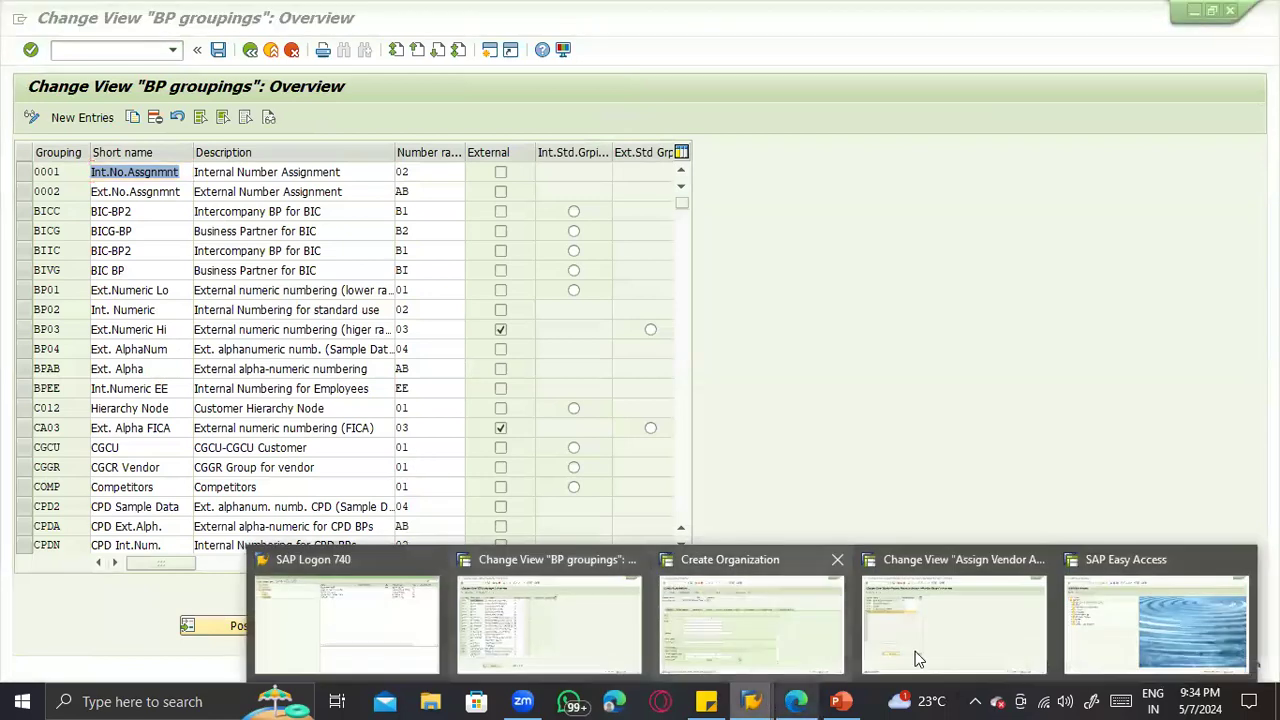
pyautogui.click(778, 638)
pyautogui.click(535, 158)
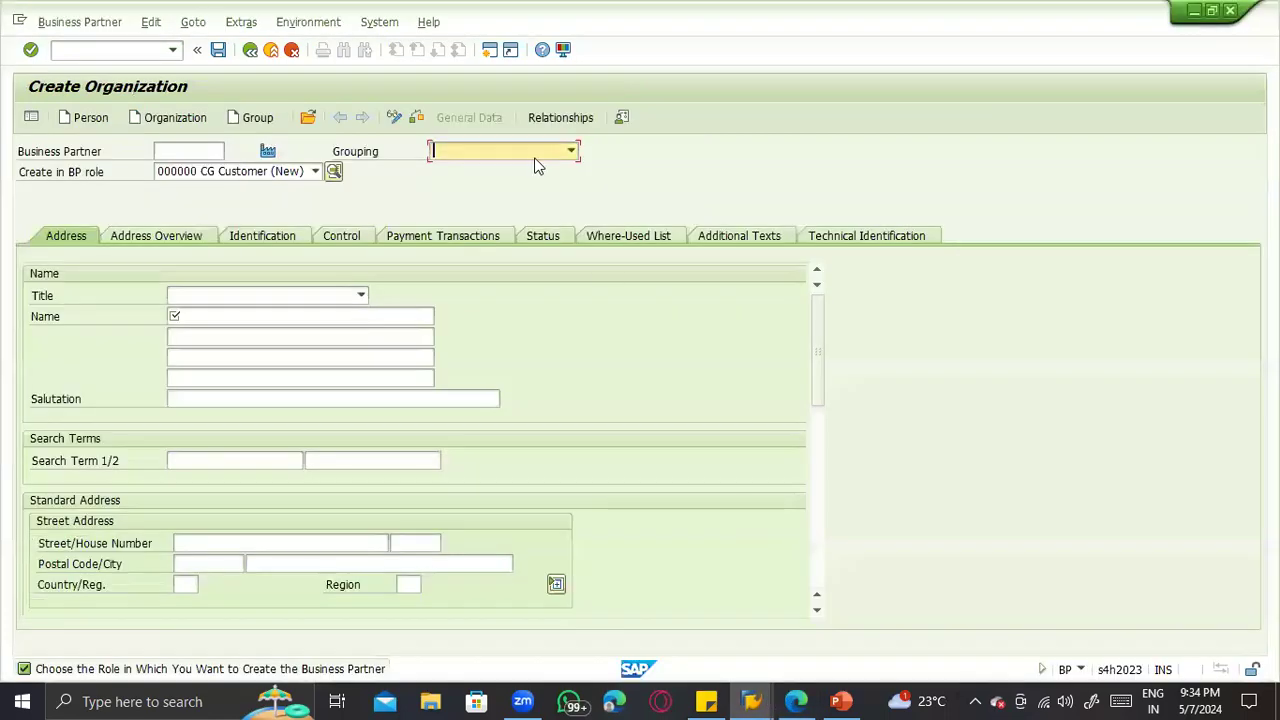
pyautogui.click(535, 155)
pyautogui.scroll(-10, 523, 253)
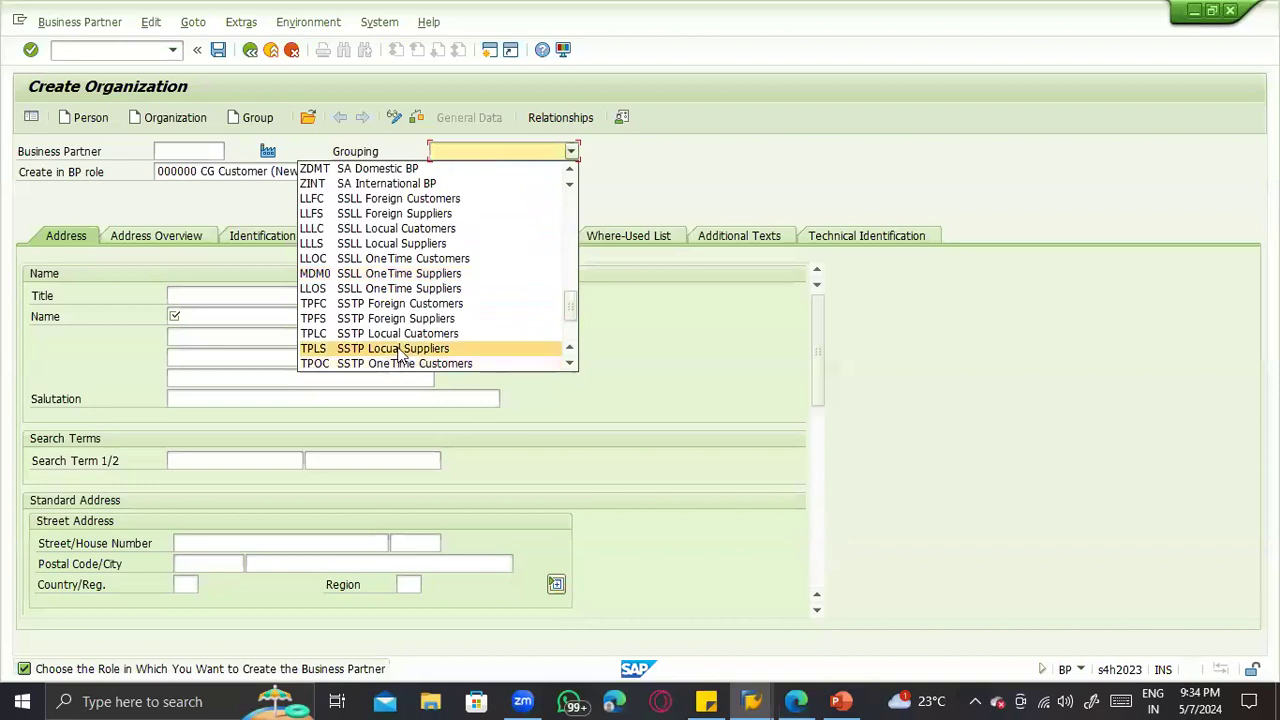
pyautogui.scroll(-3, 402, 362)
pyautogui.scroll(5, 406, 345)
pyautogui.scroll(2, 406, 343)
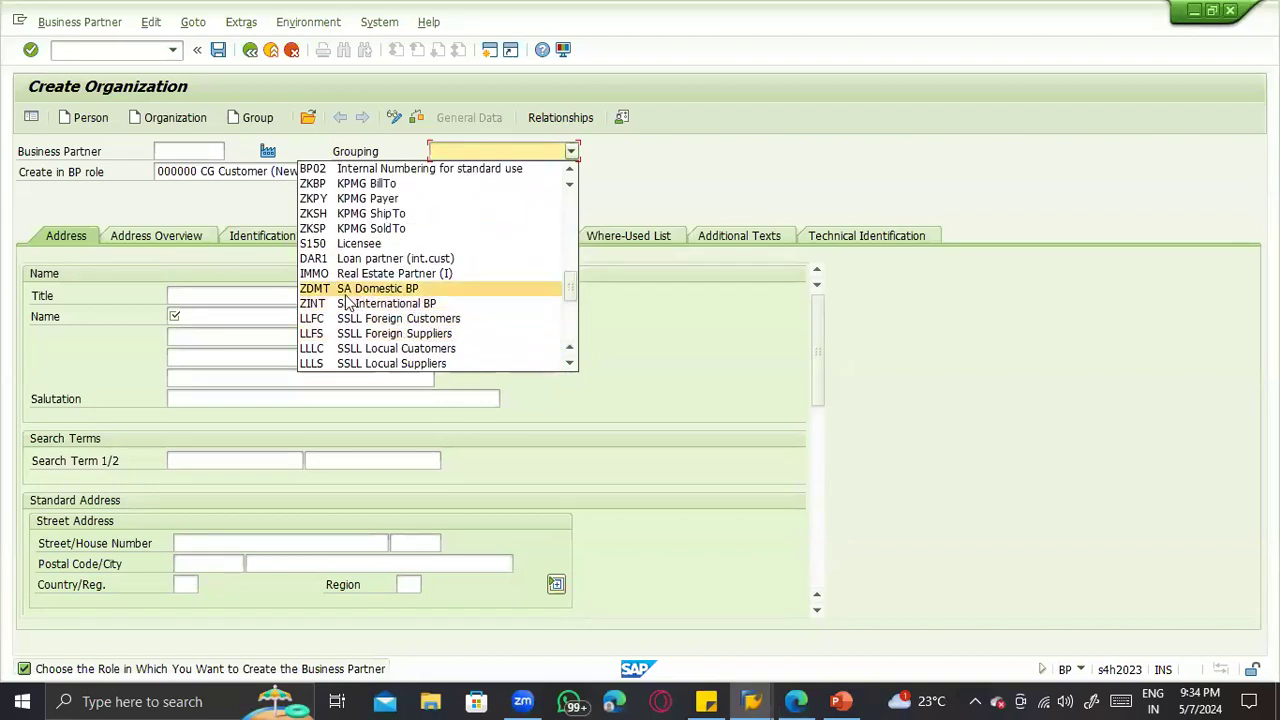
pyautogui.click(347, 294)
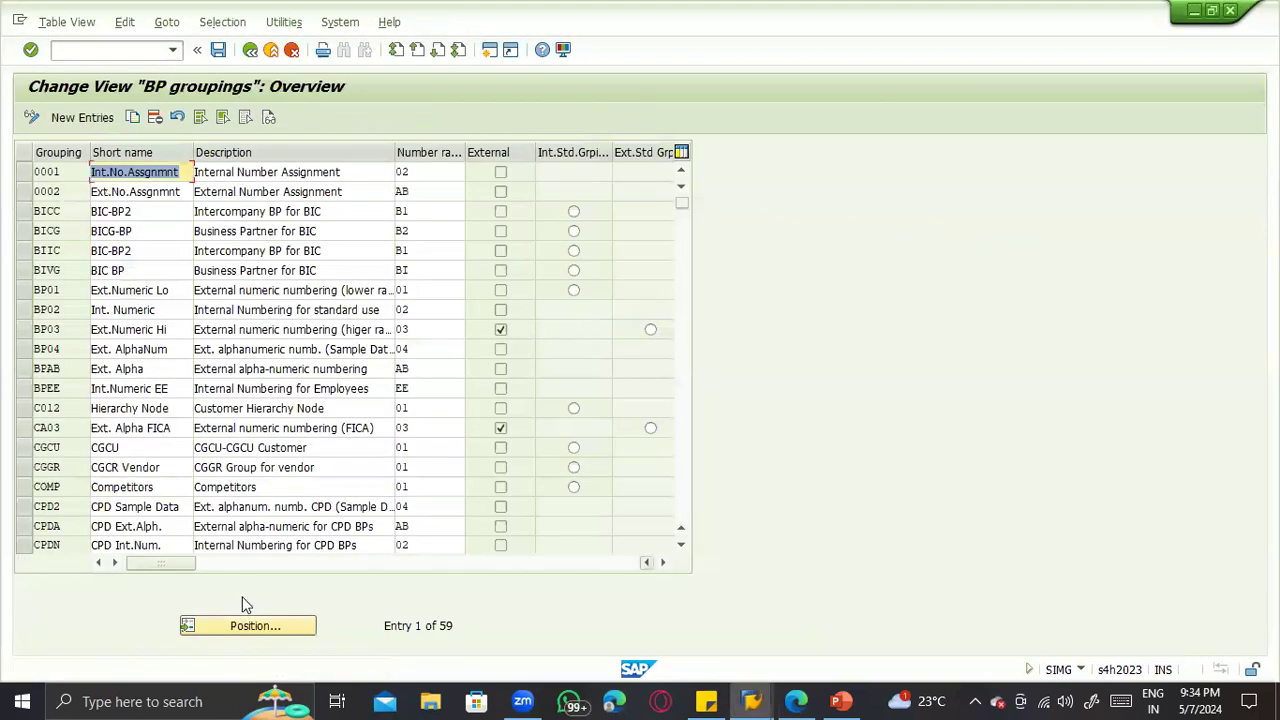
# Step: Return to the BP groupings overview and position the table at grouping ZDMT
pyautogui.click(251, 615)
pyautogui.write('ZD')
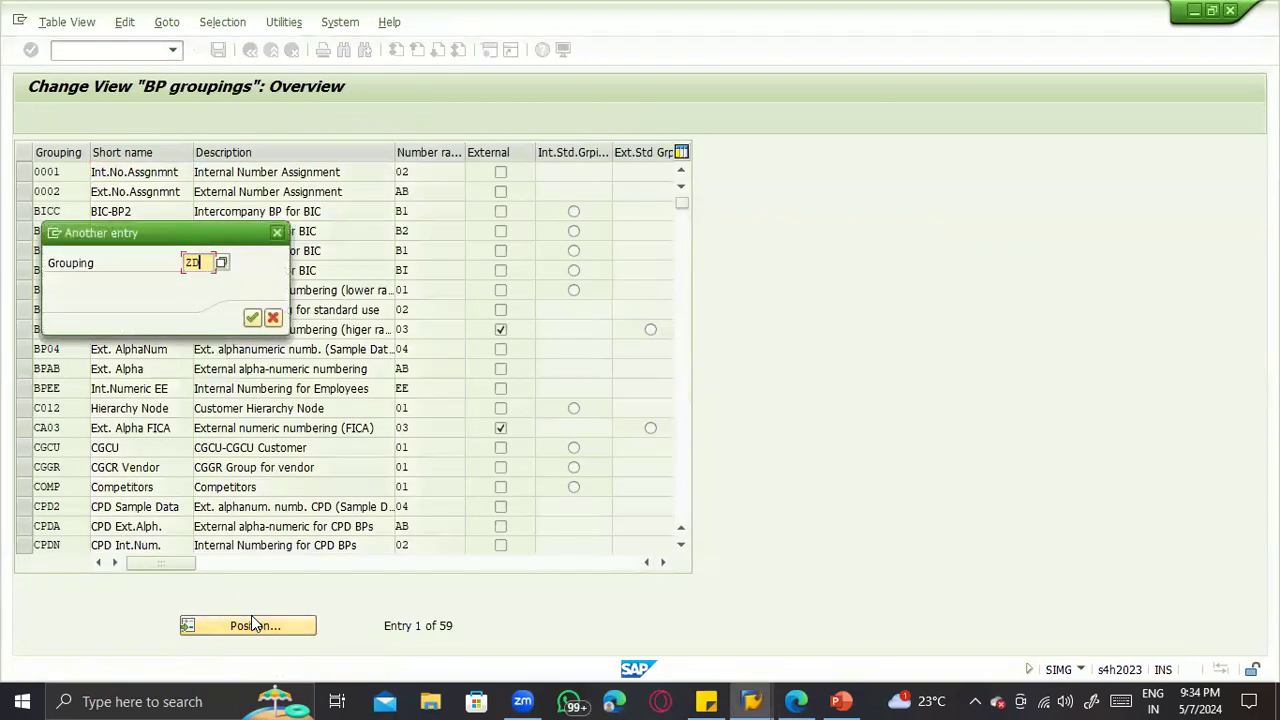
pyautogui.write('MT')
pyautogui.press('Return')
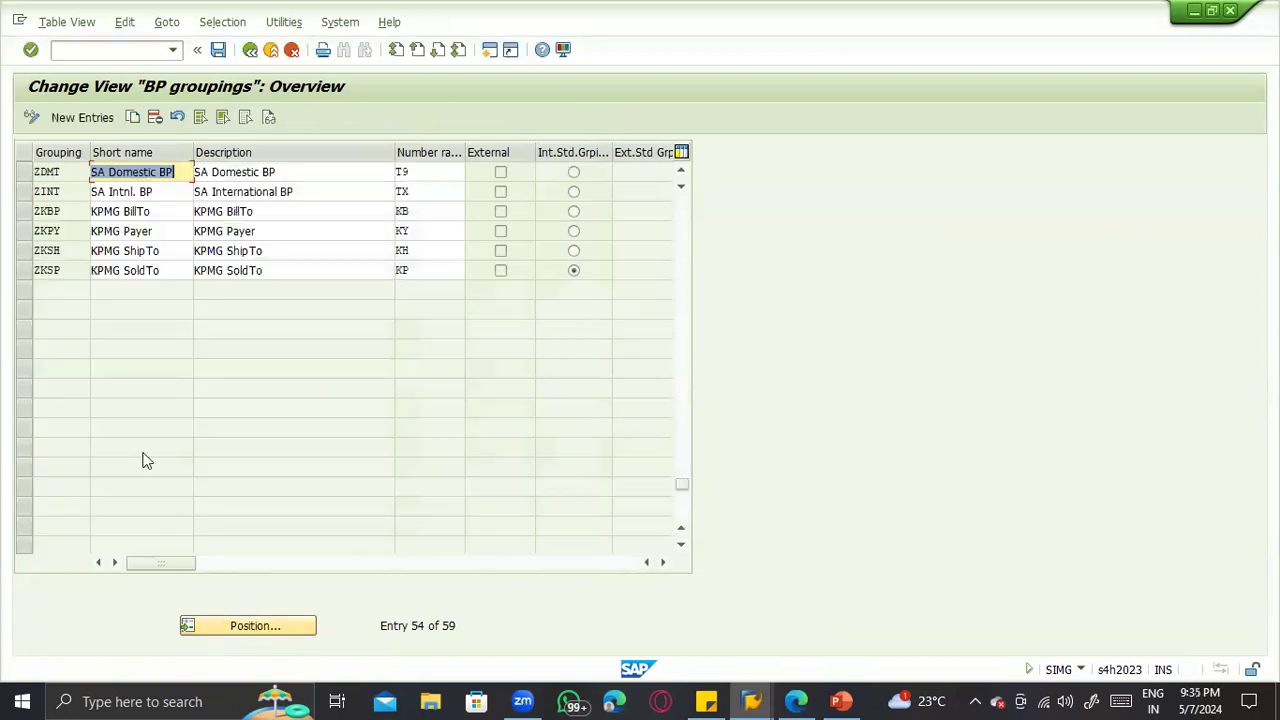
# Step: Clear the number range of grouping ZDMT and re-enter T9 for object BU_PARTNER
pyautogui.click(418, 174)
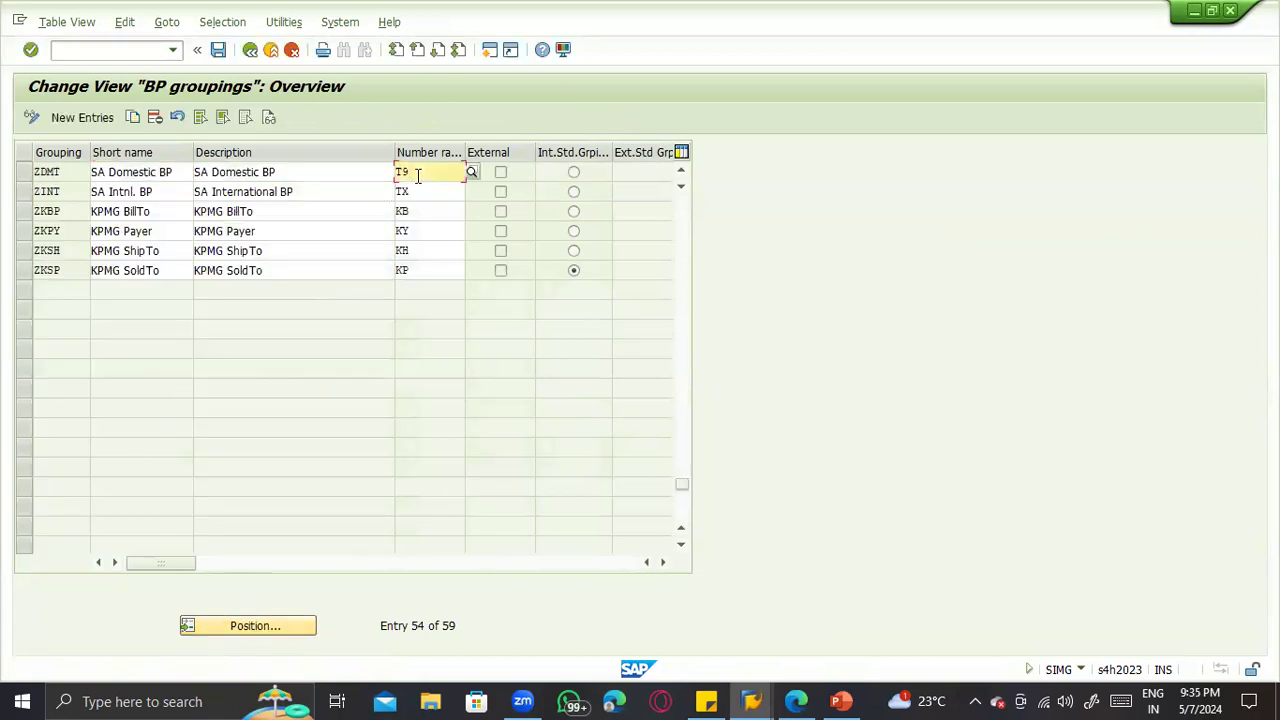
pyautogui.press('BackSpace')
pyautogui.press('BackSpace')
pyautogui.click(418, 176)
pyautogui.write('T9')
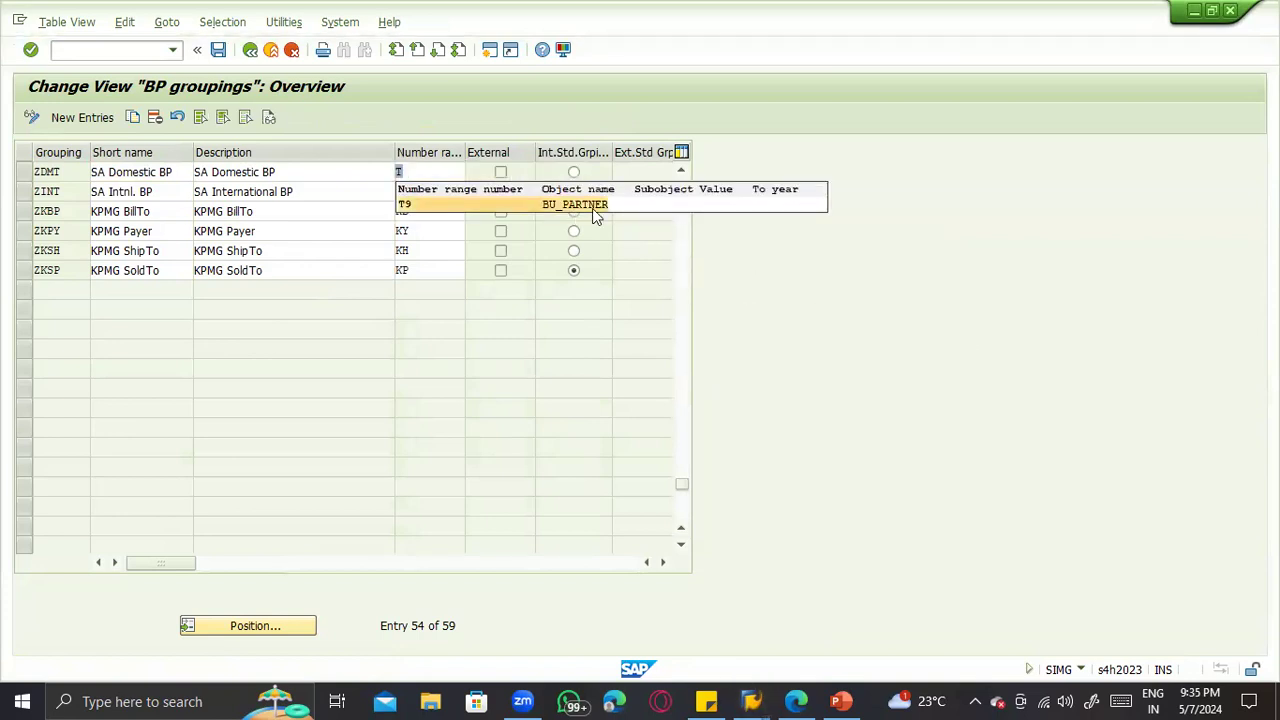
pyautogui.click(592, 208)
# Step: Copy grouping ZDMT as new grouping ZTST with number range 01 and save it
pyautogui.click(25, 172)
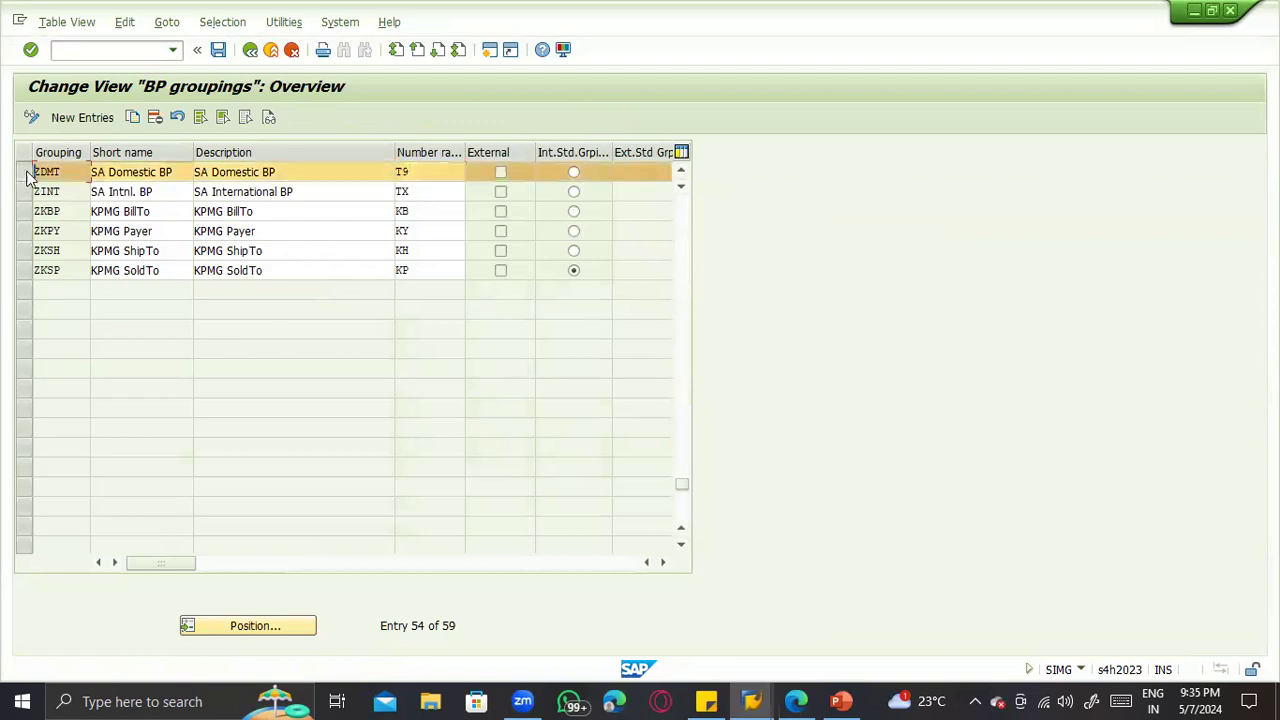
pyautogui.click(132, 117)
pyautogui.write('ZTST')
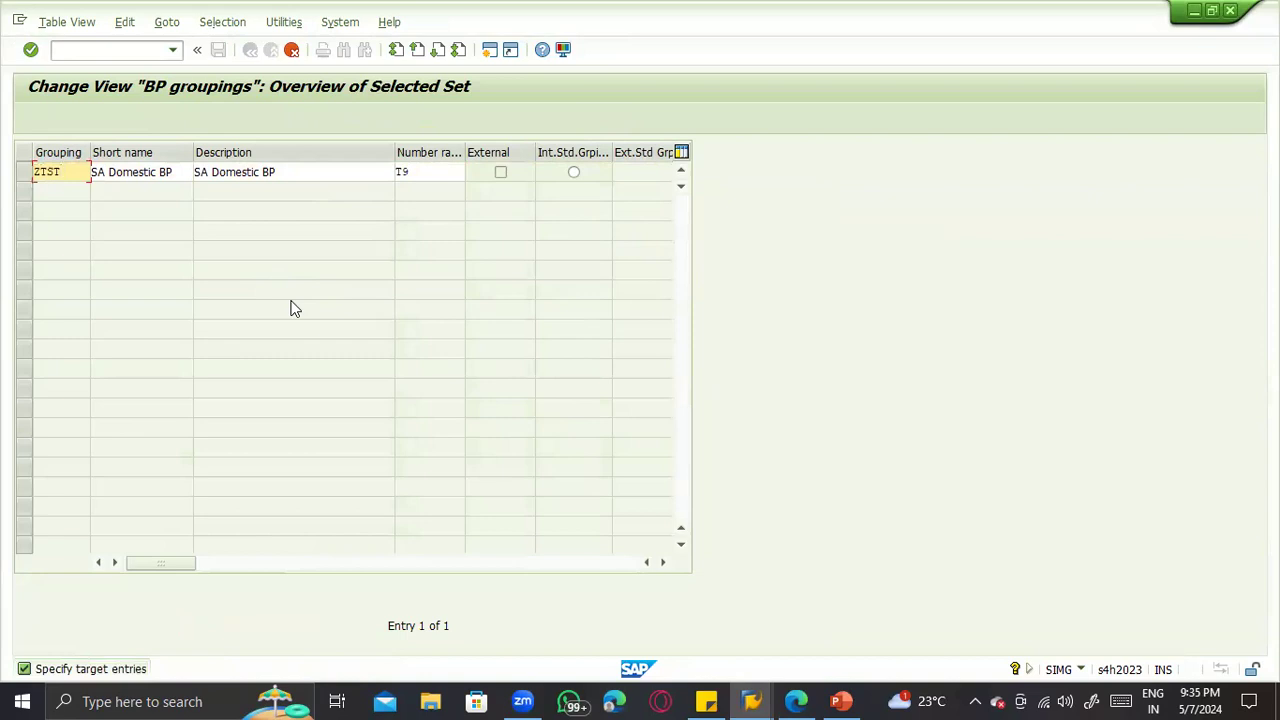
pyautogui.press('Tab')
pyautogui.press('Tab')
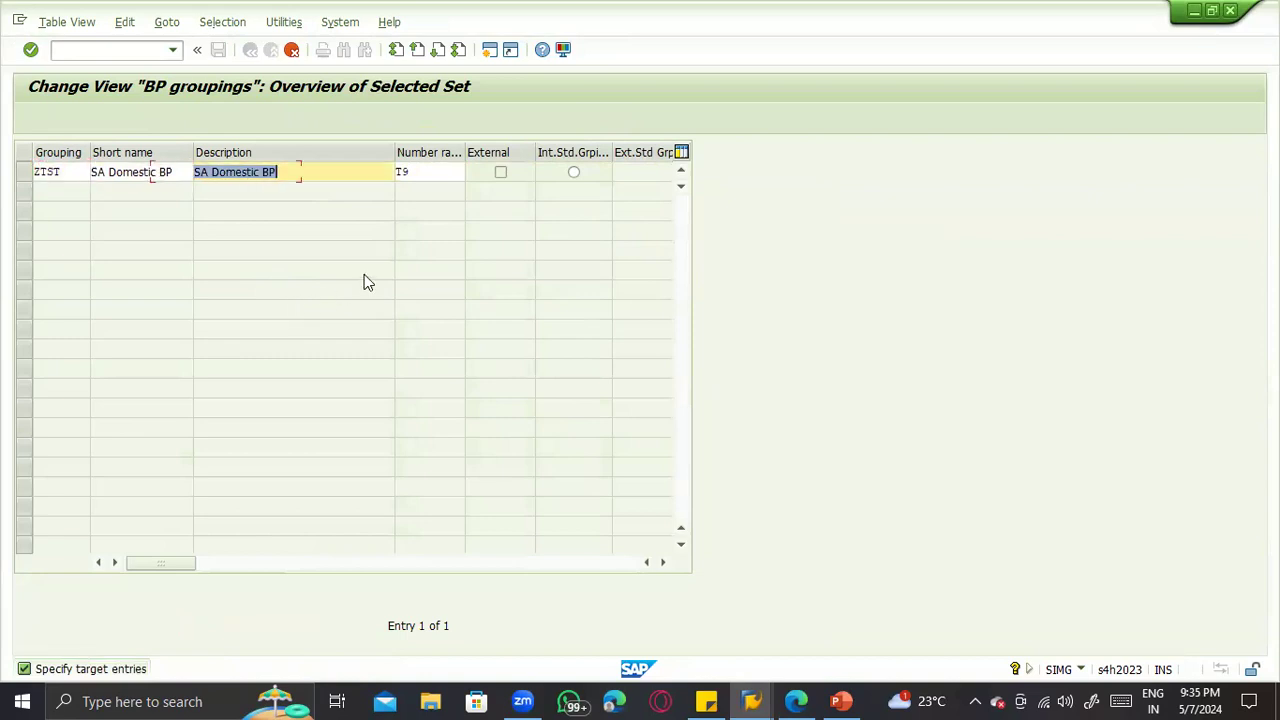
pyautogui.press('Tab')
pyautogui.write('01')
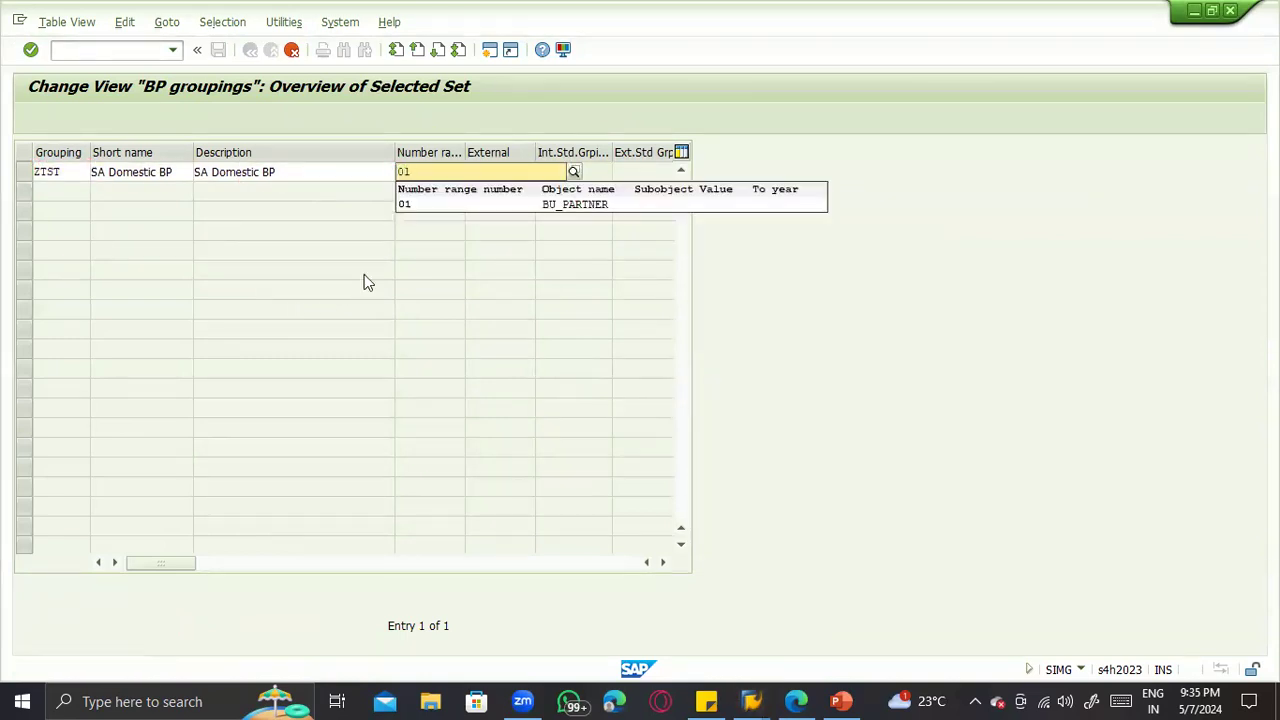
pyautogui.press('Return')
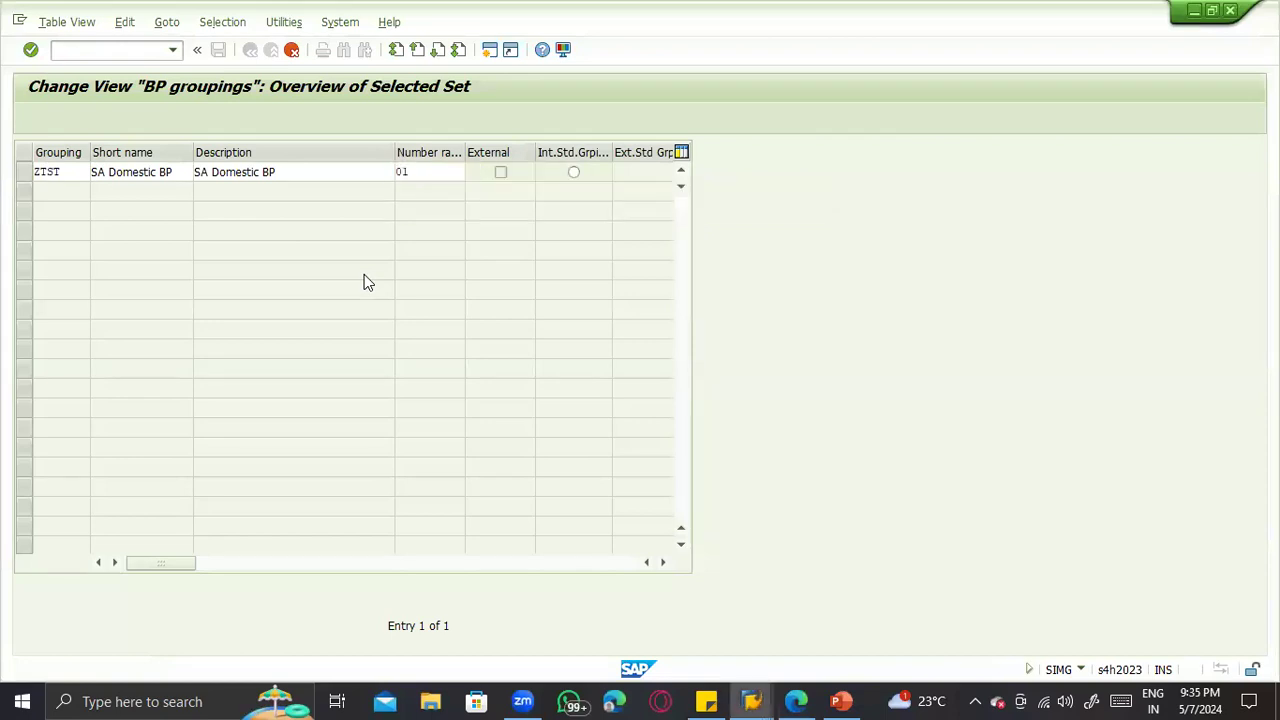
pyautogui.hotkey('ctrl', 's')
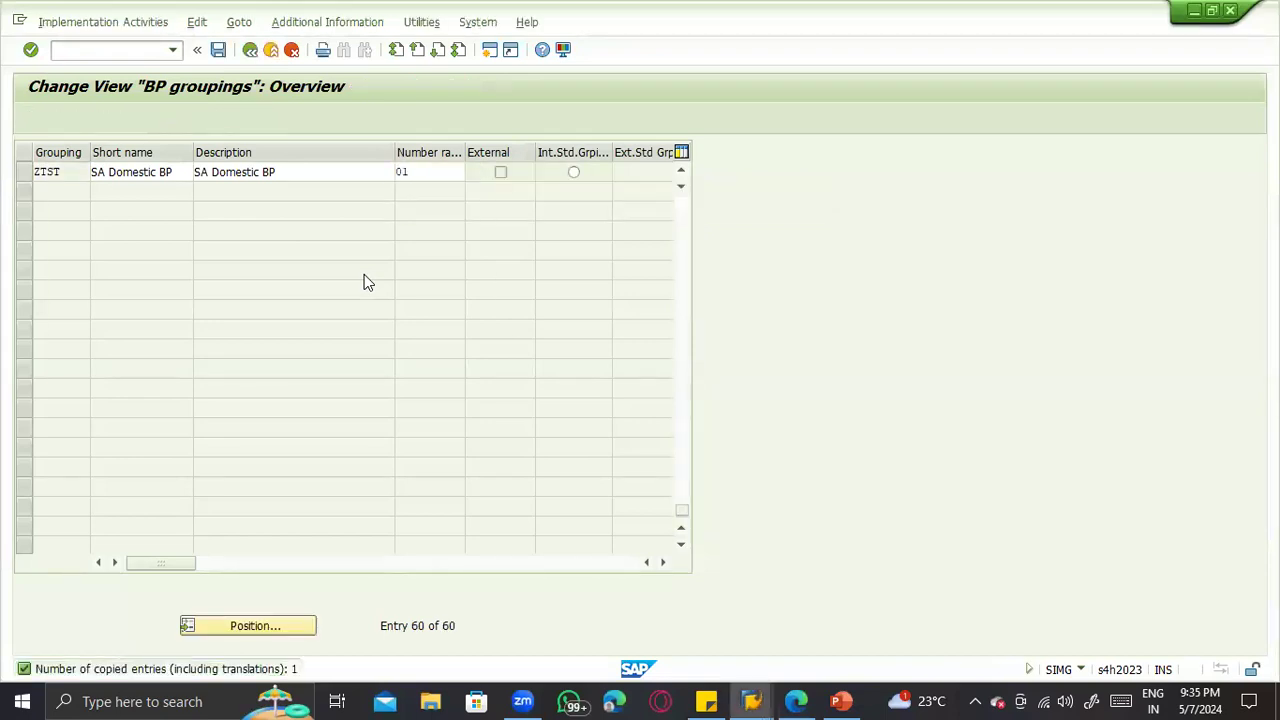
pyautogui.press('Return')
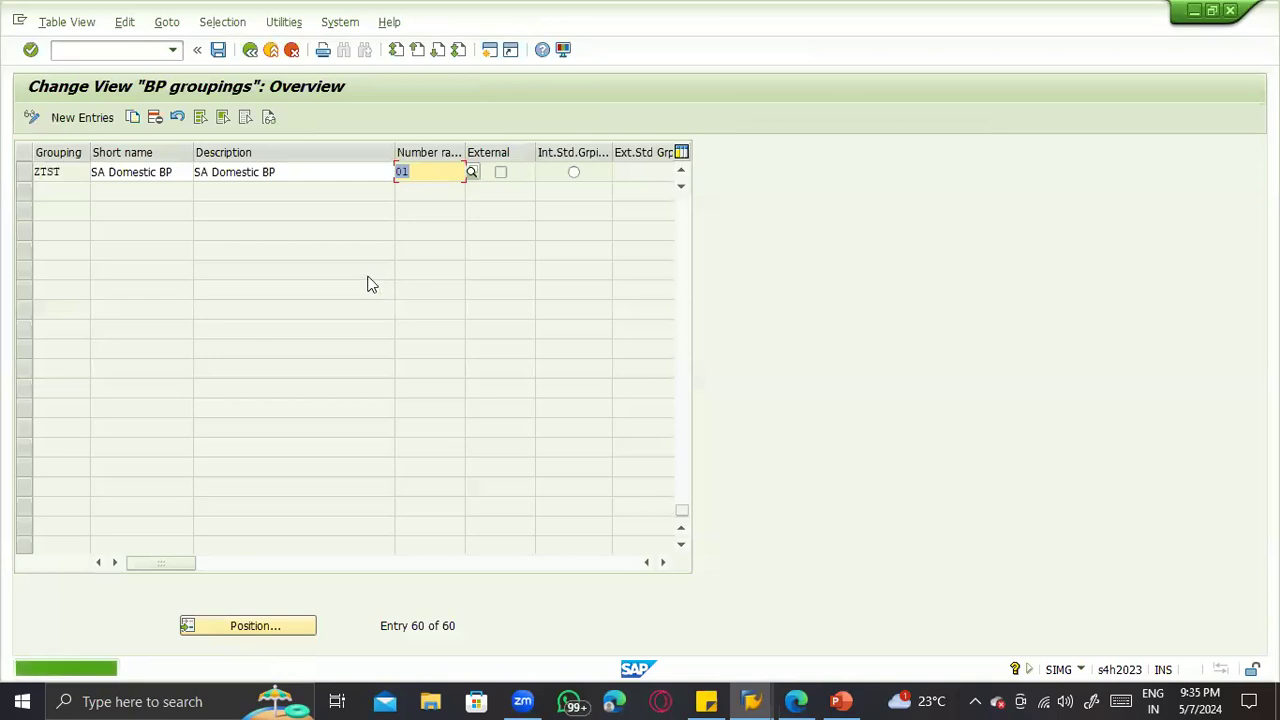
# Step: Reopen Define Groupings and Assign Number Ranges, position the table at grouping ZTST and select its entry
pyautogui.click(250, 49)
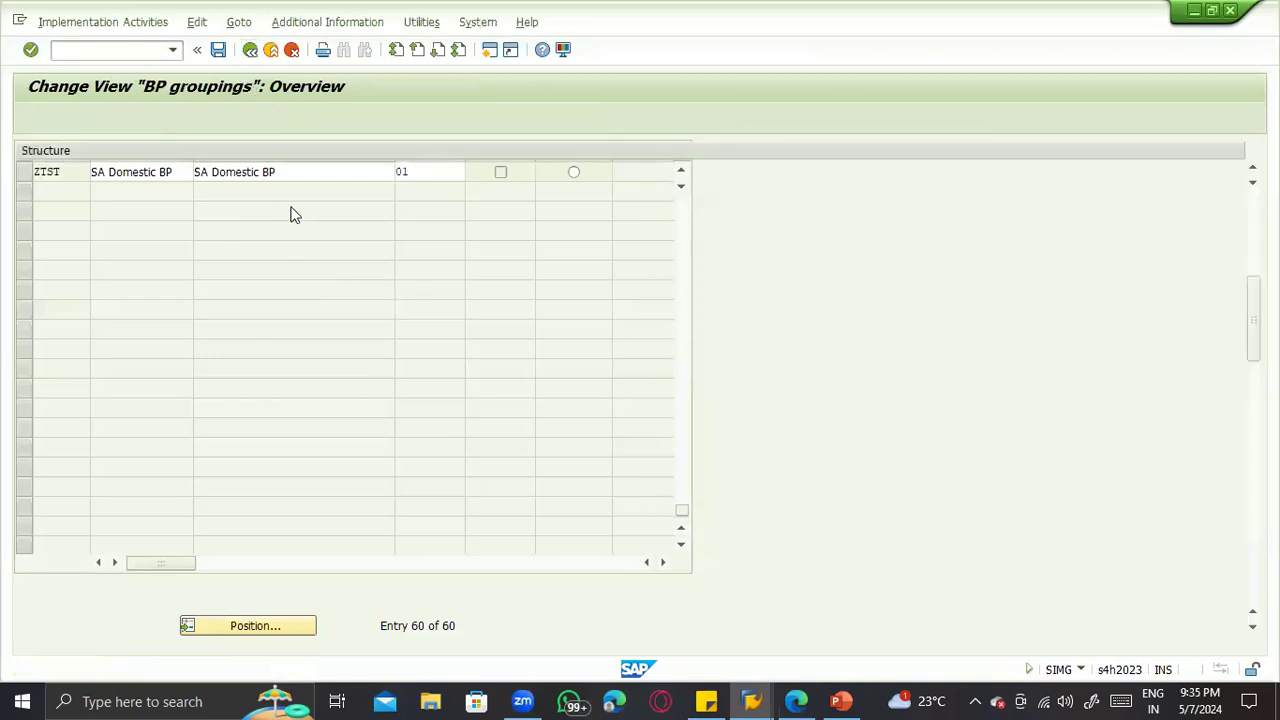
pyautogui.click(177, 404)
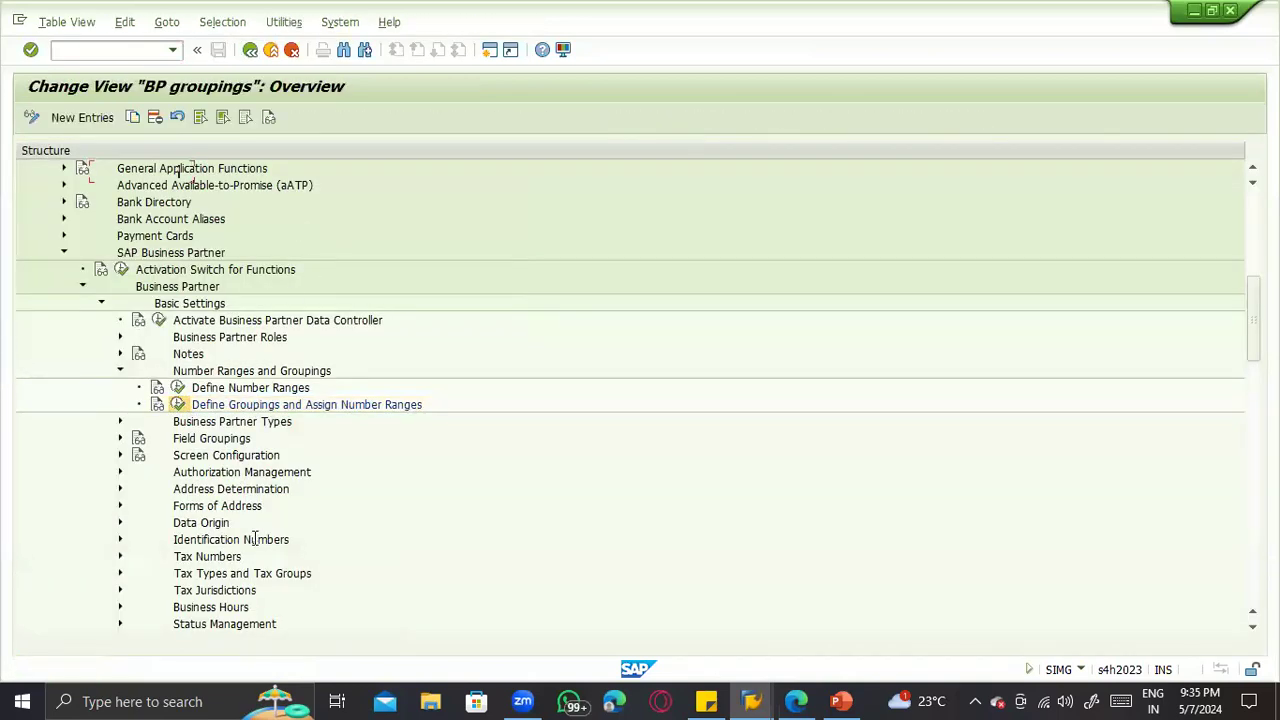
pyautogui.click(242, 615)
pyautogui.write('ZTAI')
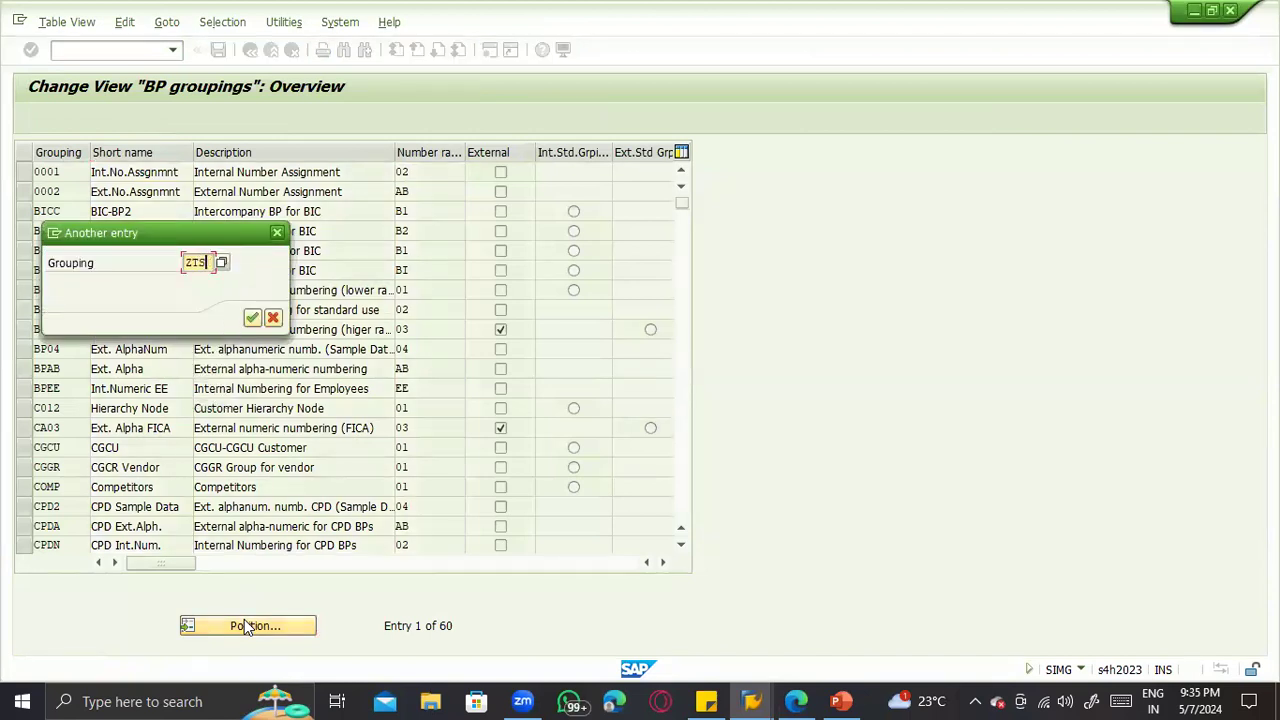
pyautogui.press('Return')
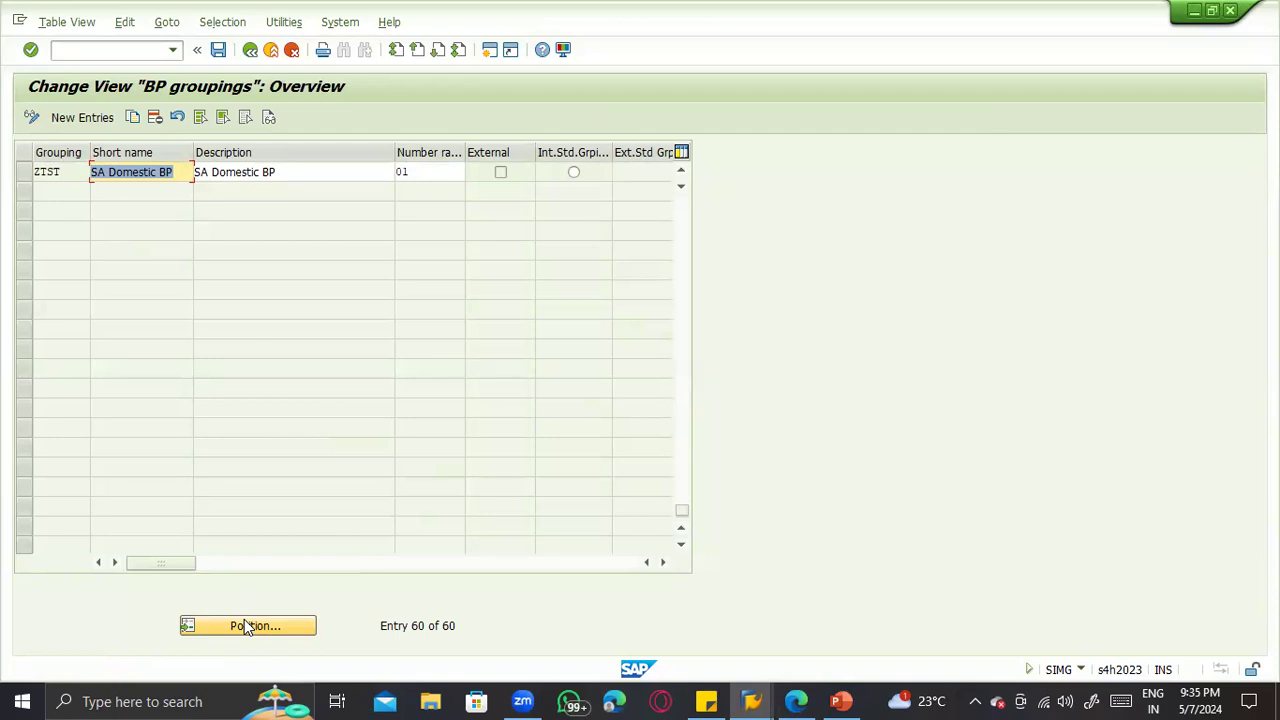
pyautogui.click(65, 172)
pyautogui.click(23, 172)
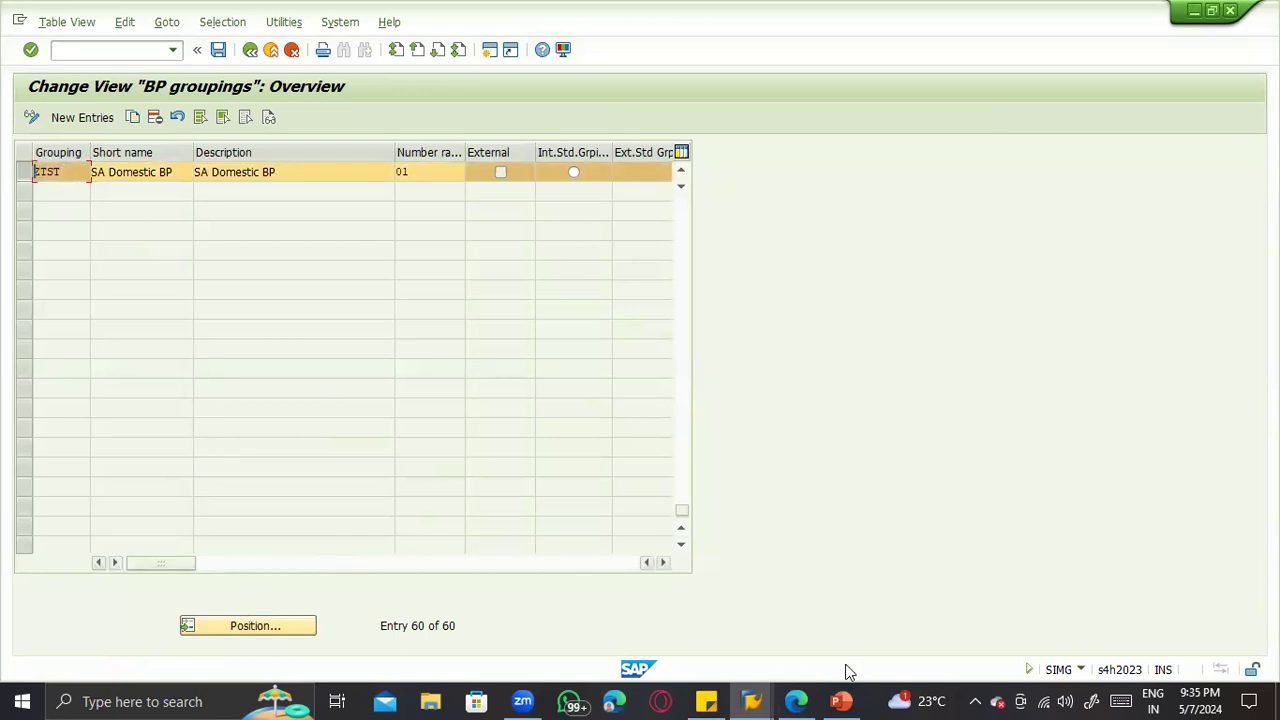
# Step: Review the vendor account group assignment and the Create Organization session, returning to the BP groupings overview
pyautogui.click(752, 701)
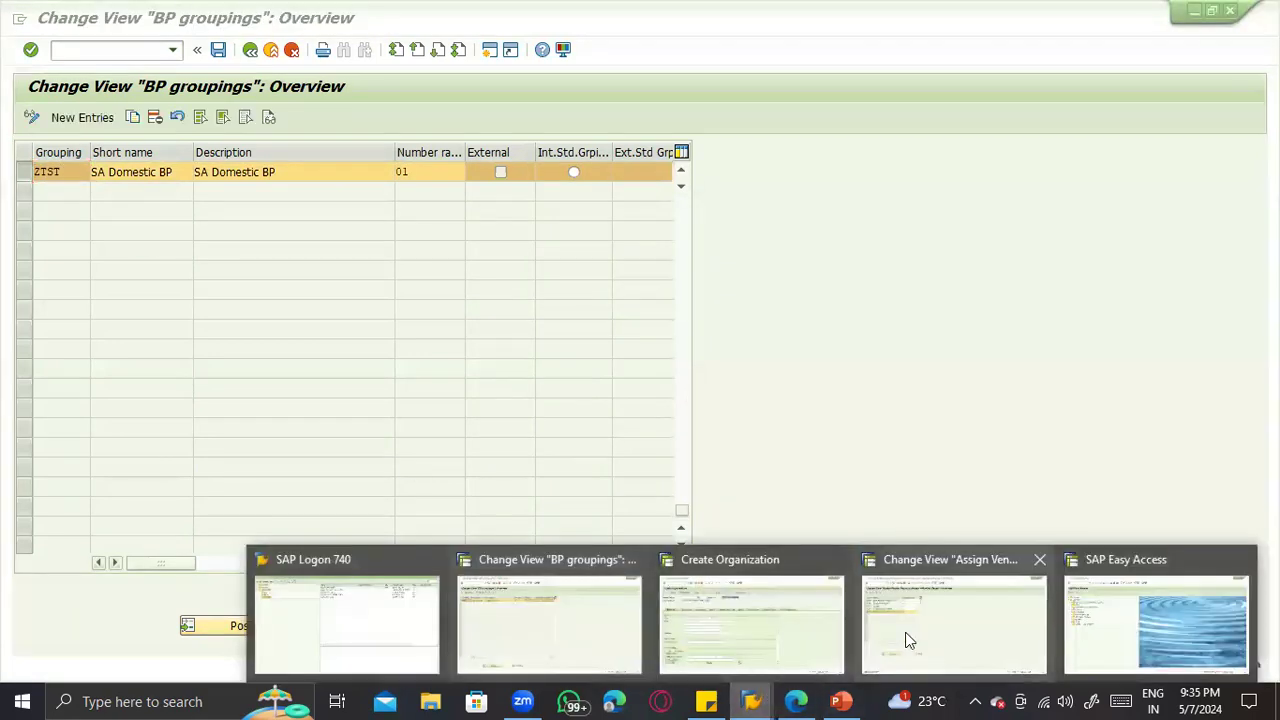
pyautogui.click(908, 640)
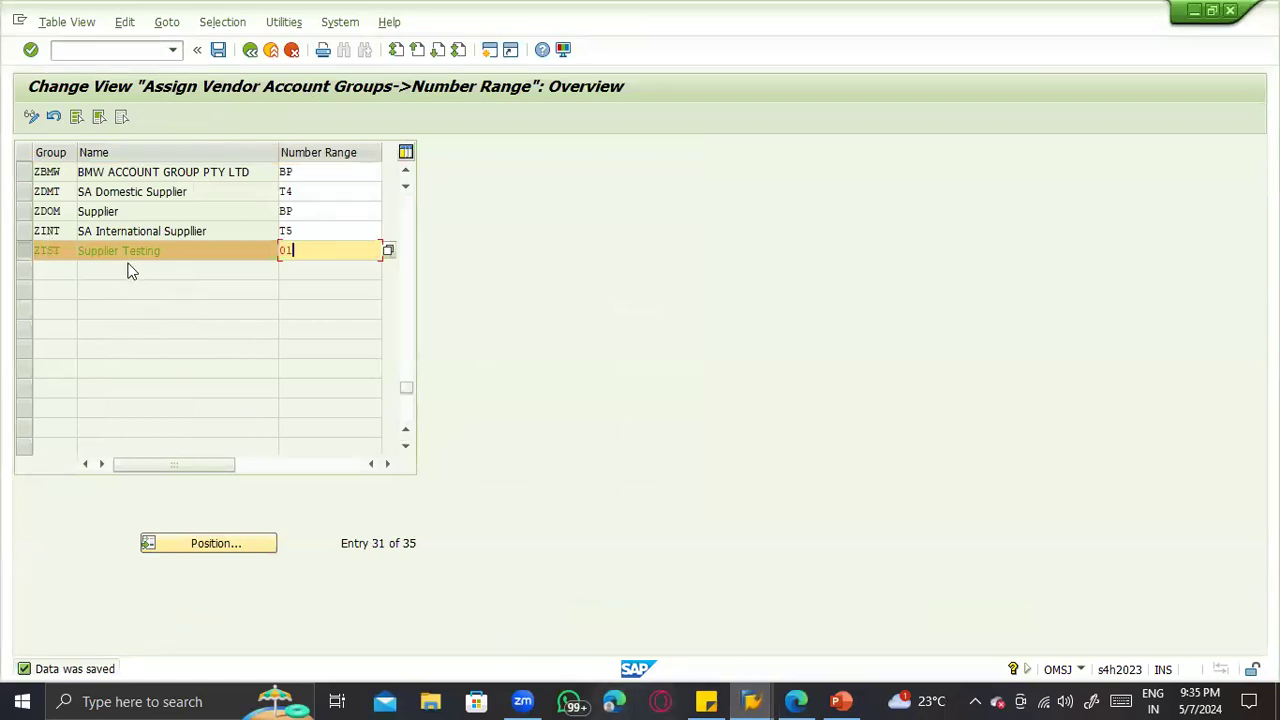
pyautogui.click(752, 701)
pyautogui.click(714, 632)
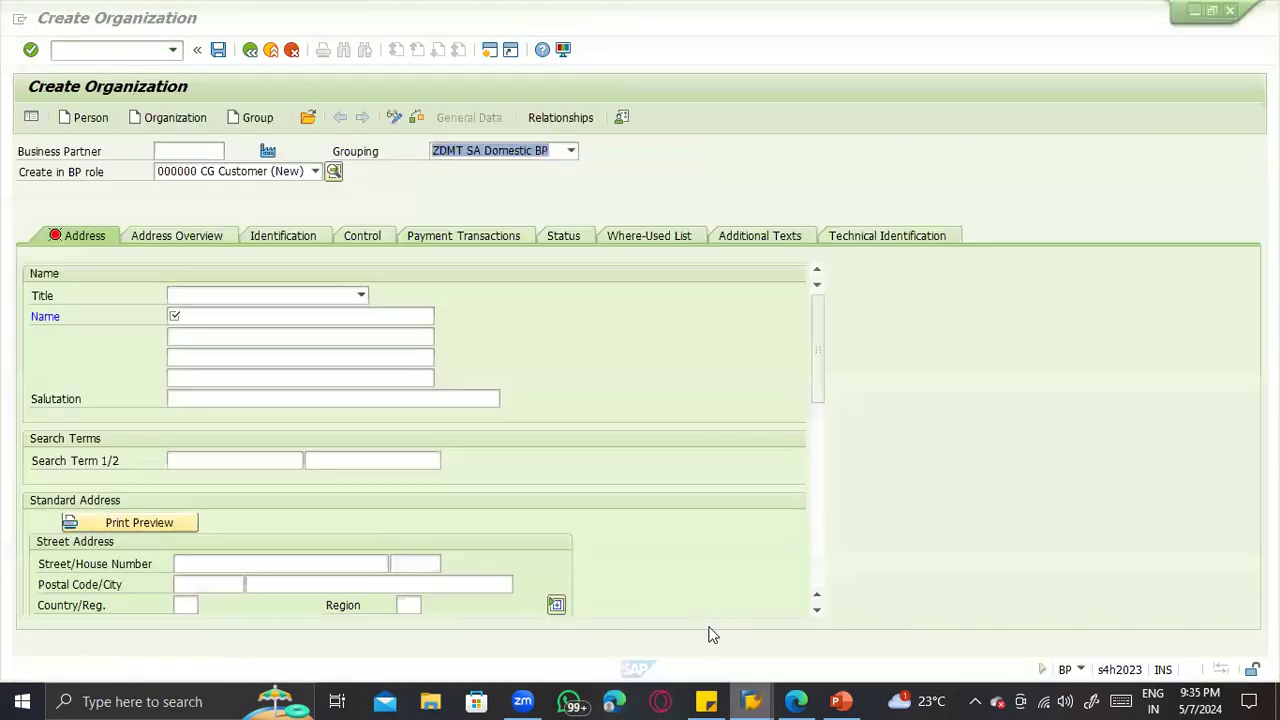
pyautogui.click(752, 701)
pyautogui.click(547, 611)
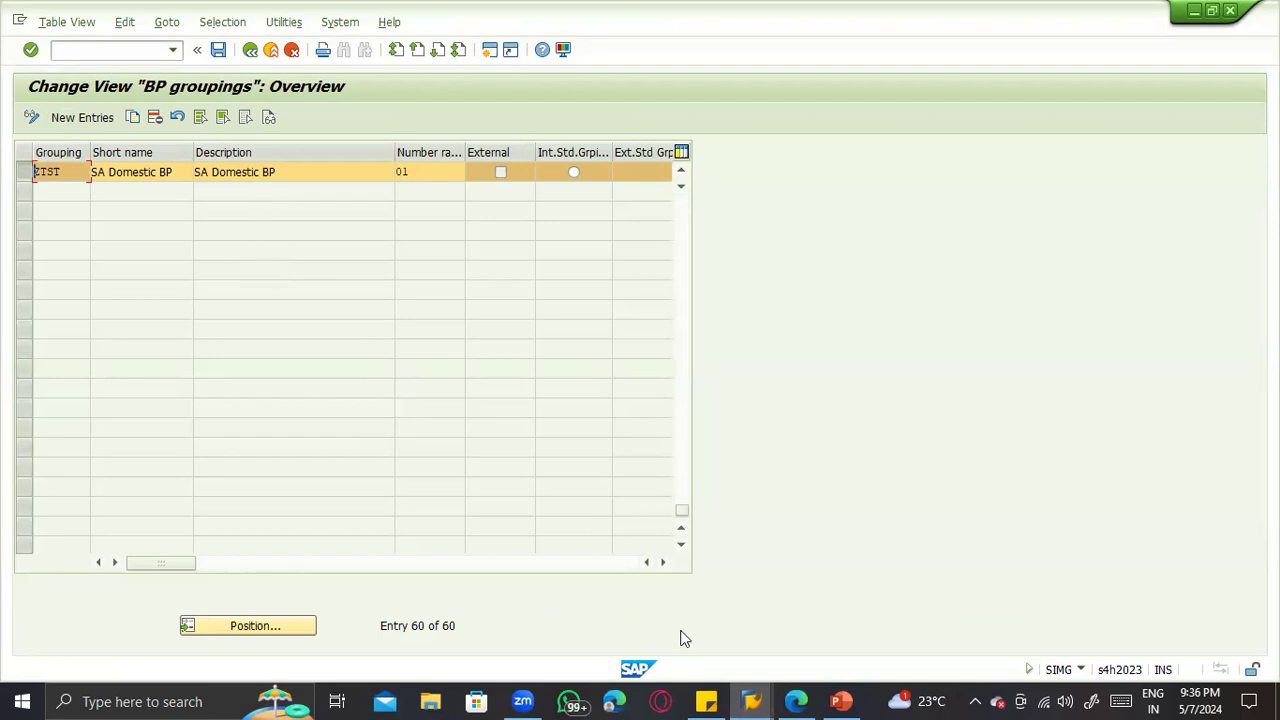
# Step: Compare the ZTST code of the Supplier Testing vendor account group with the matching code in the BP groupings
pyautogui.moveTo(752, 701)
pyautogui.click(1018, 613)
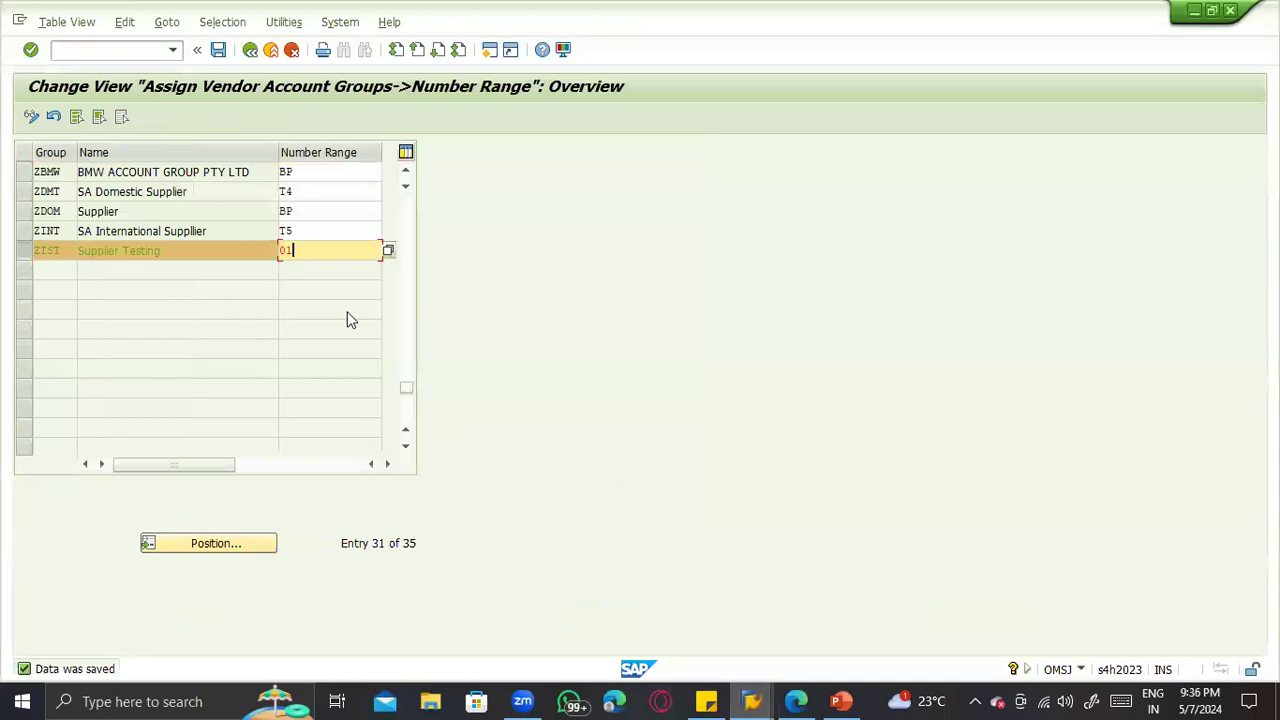
pyautogui.click(49, 249)
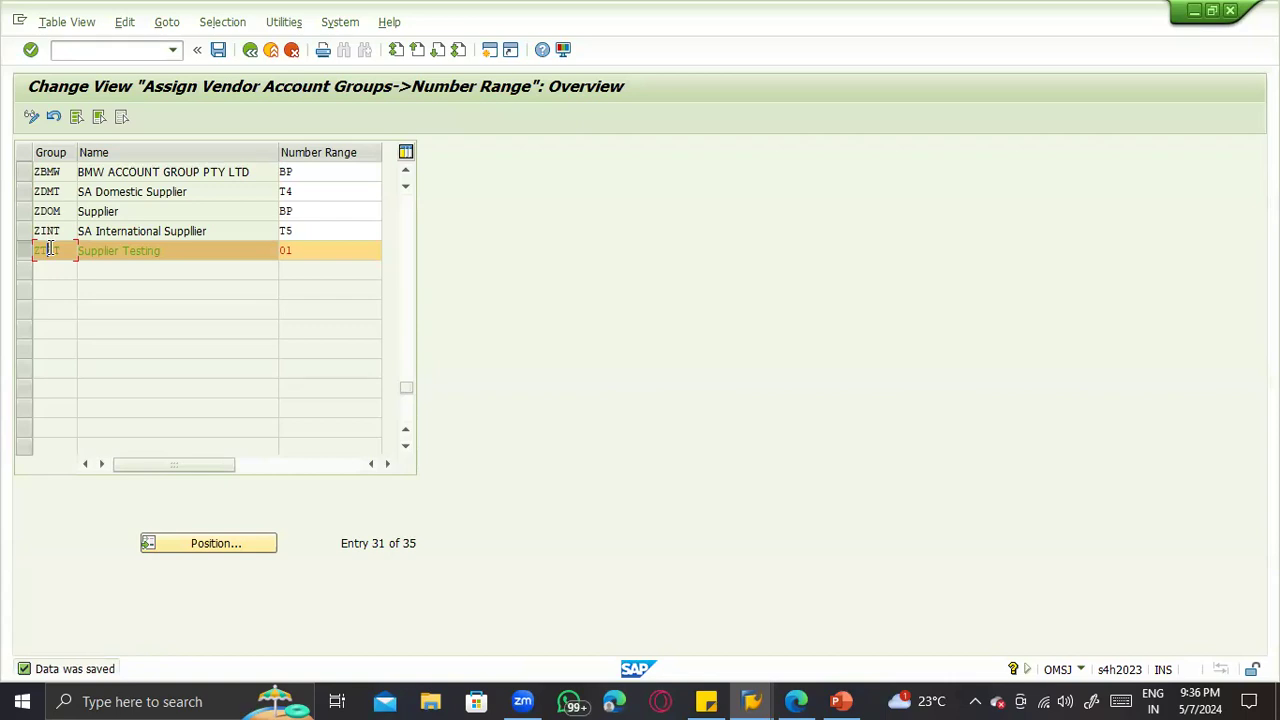
pyautogui.moveTo(65, 251); pyautogui.dragTo(13, 246)
pyautogui.click(752, 701)
pyautogui.click(523, 602)
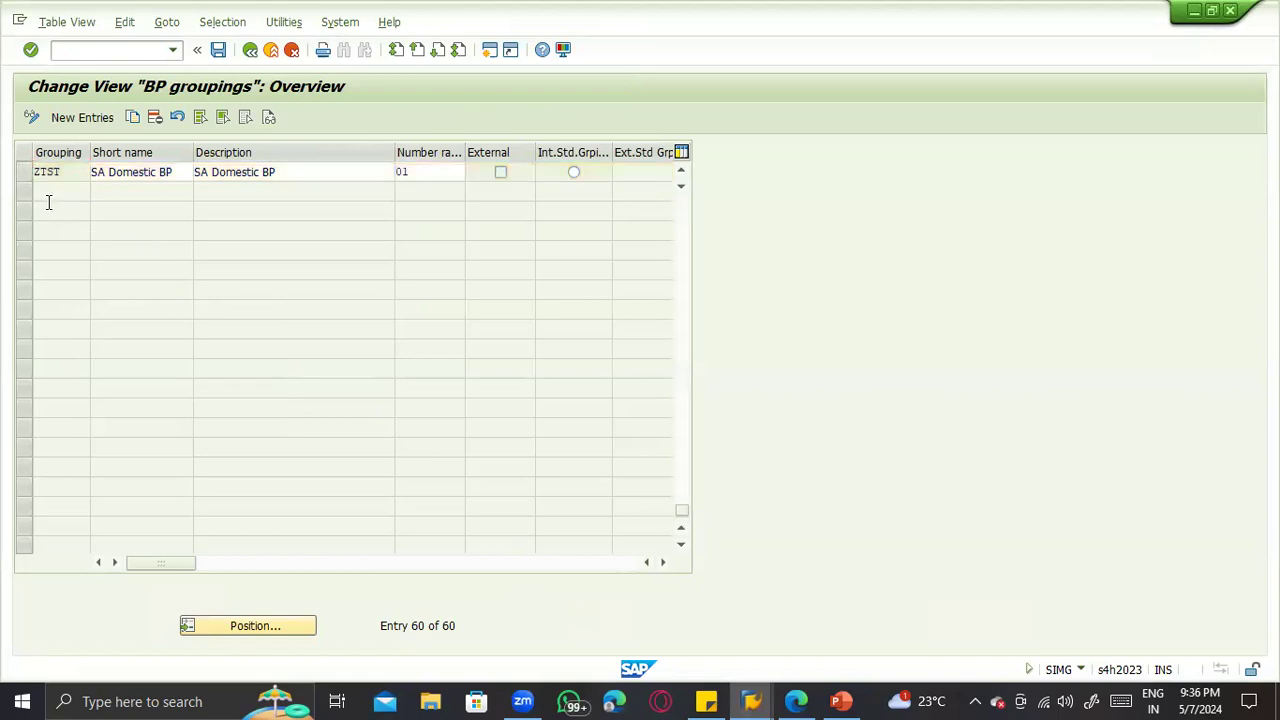
pyautogui.scroll(1, 50, 205)
pyautogui.moveTo(73, 232); pyautogui.dragTo(15, 228)
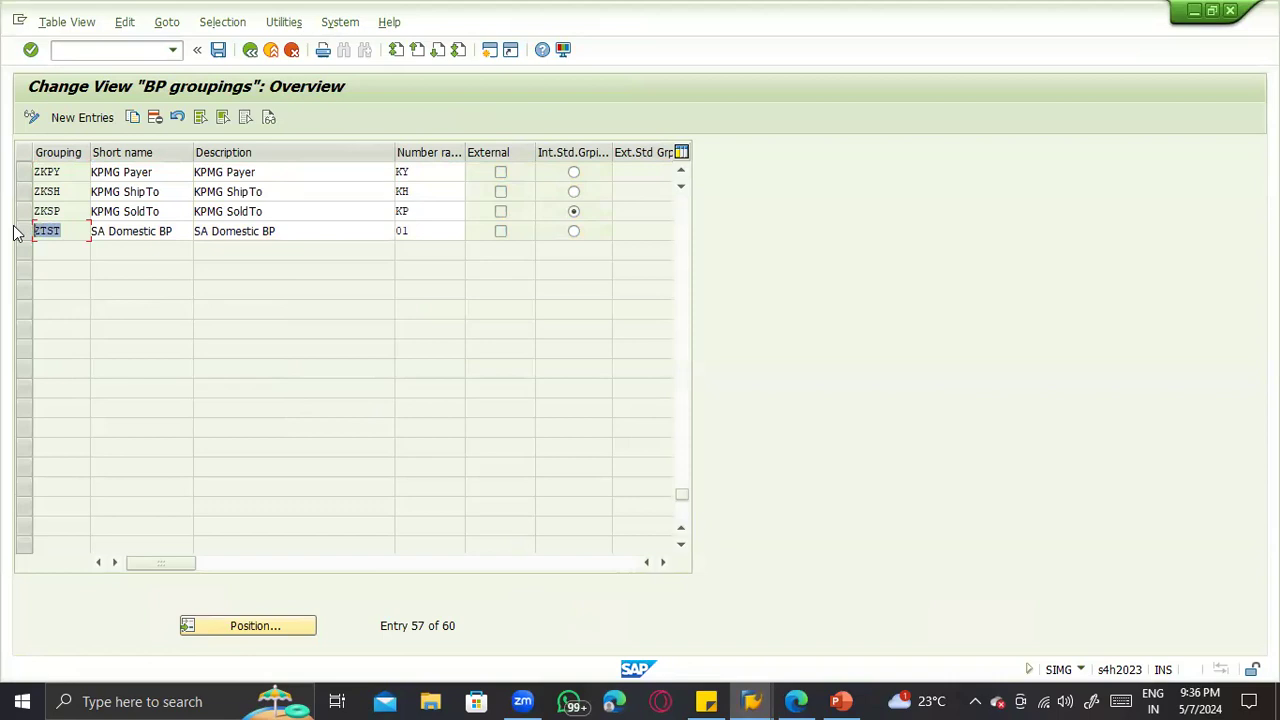
# Step: Compare the number range assigned to vendor account group ZTST with the one assigned to BP grouping ZTST
pyautogui.click(752, 701)
pyautogui.click(958, 652)
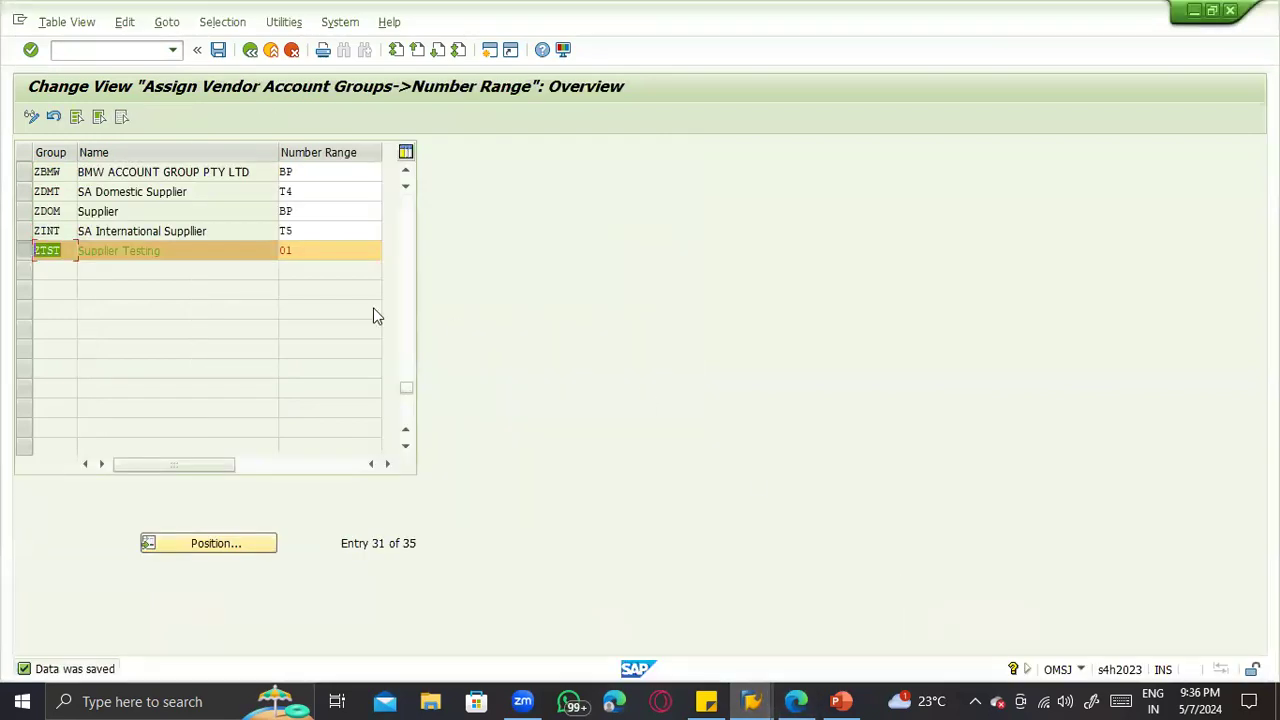
pyautogui.click(307, 249)
pyautogui.click(752, 701)
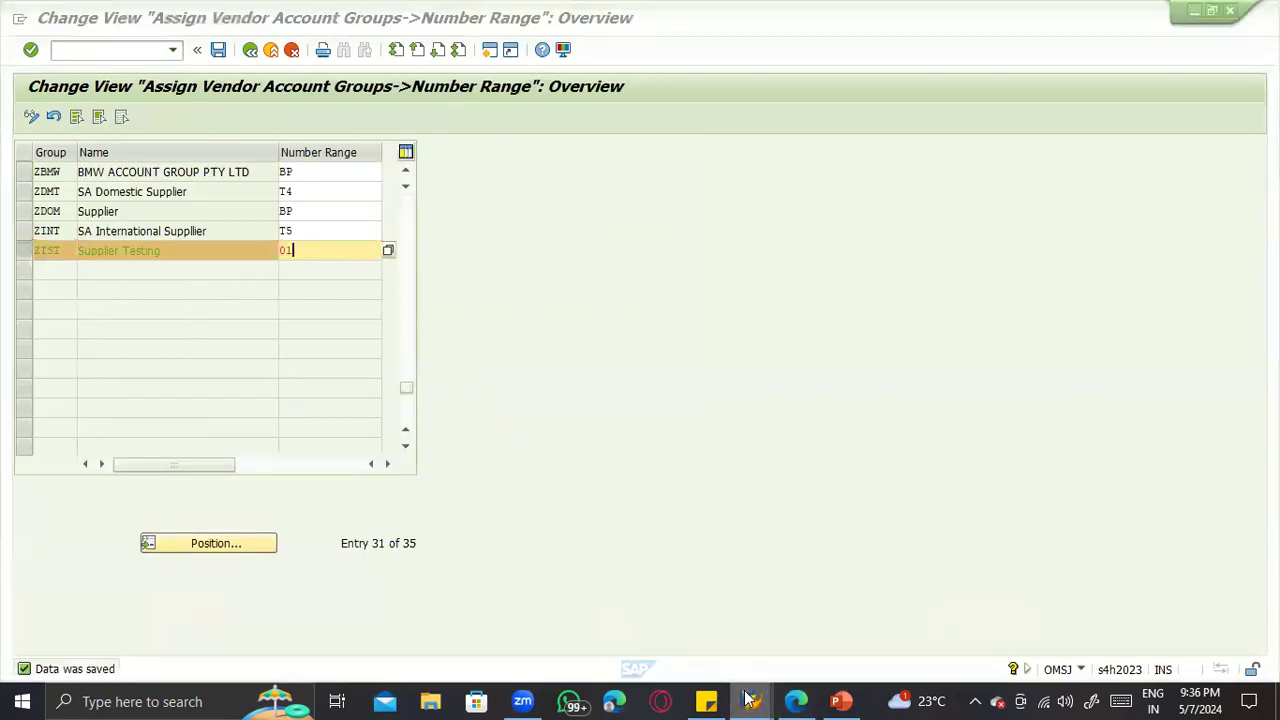
pyautogui.click(592, 604)
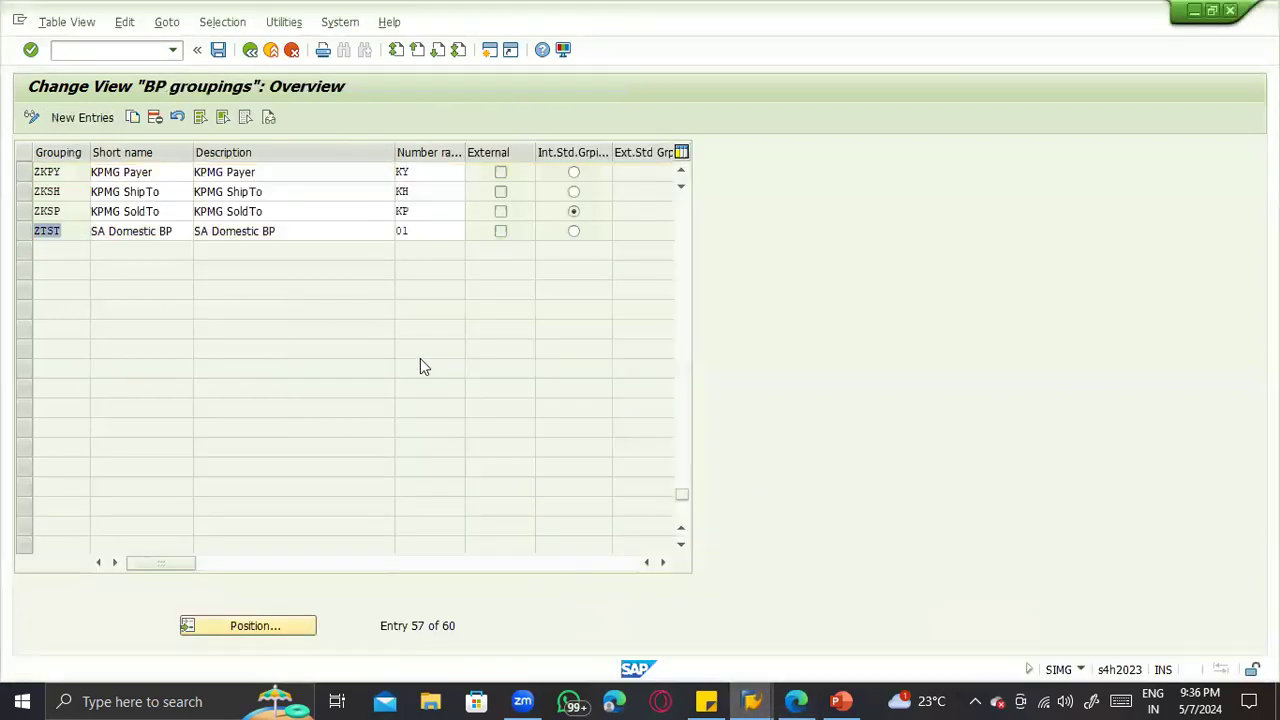
pyautogui.click(428, 236)
pyautogui.click(752, 701)
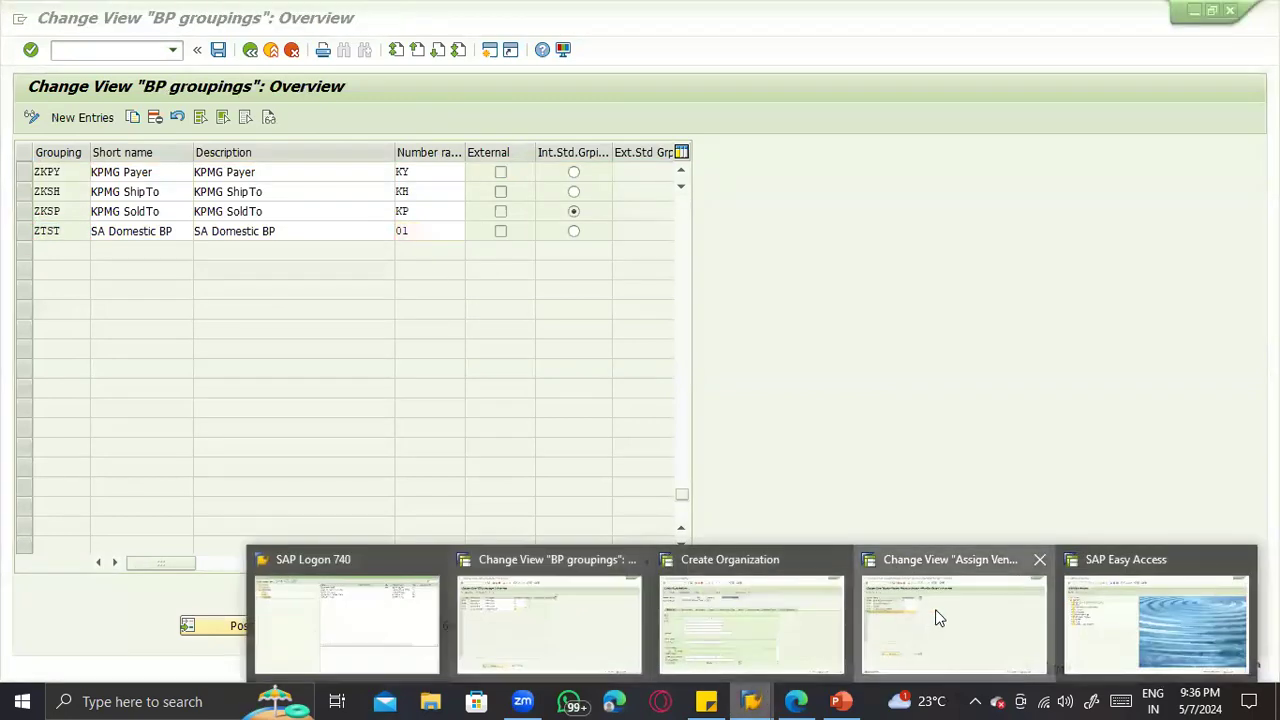
pyautogui.click(935, 609)
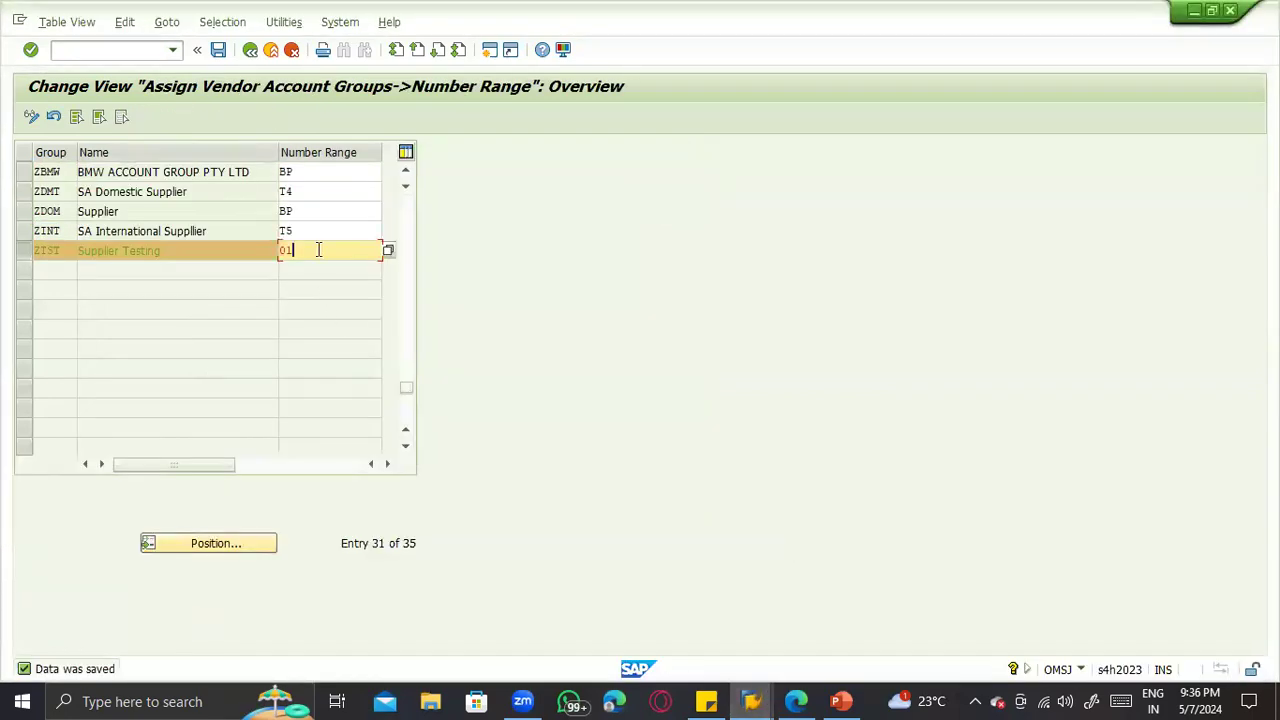
# Step: Review the ZTST entry among the BP groupings against the Supplier Testing entry in the vendor account group assignment
pyautogui.click(752, 701)
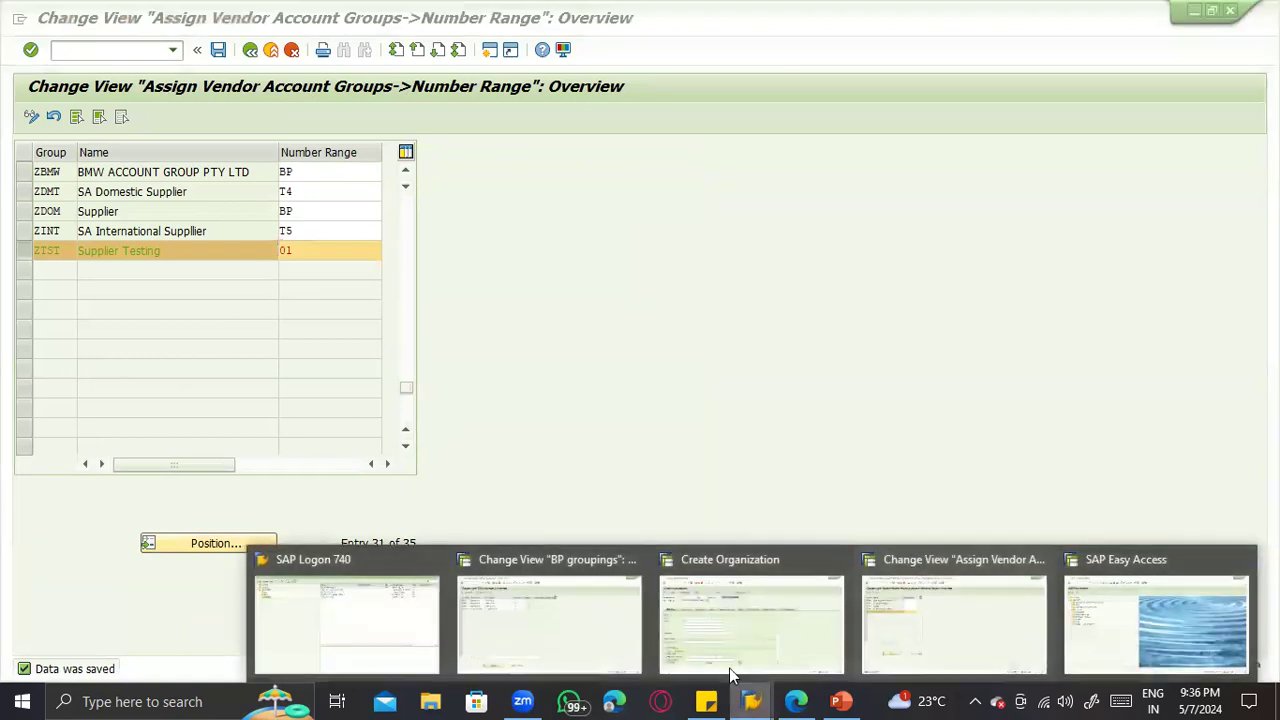
pyautogui.click(531, 591)
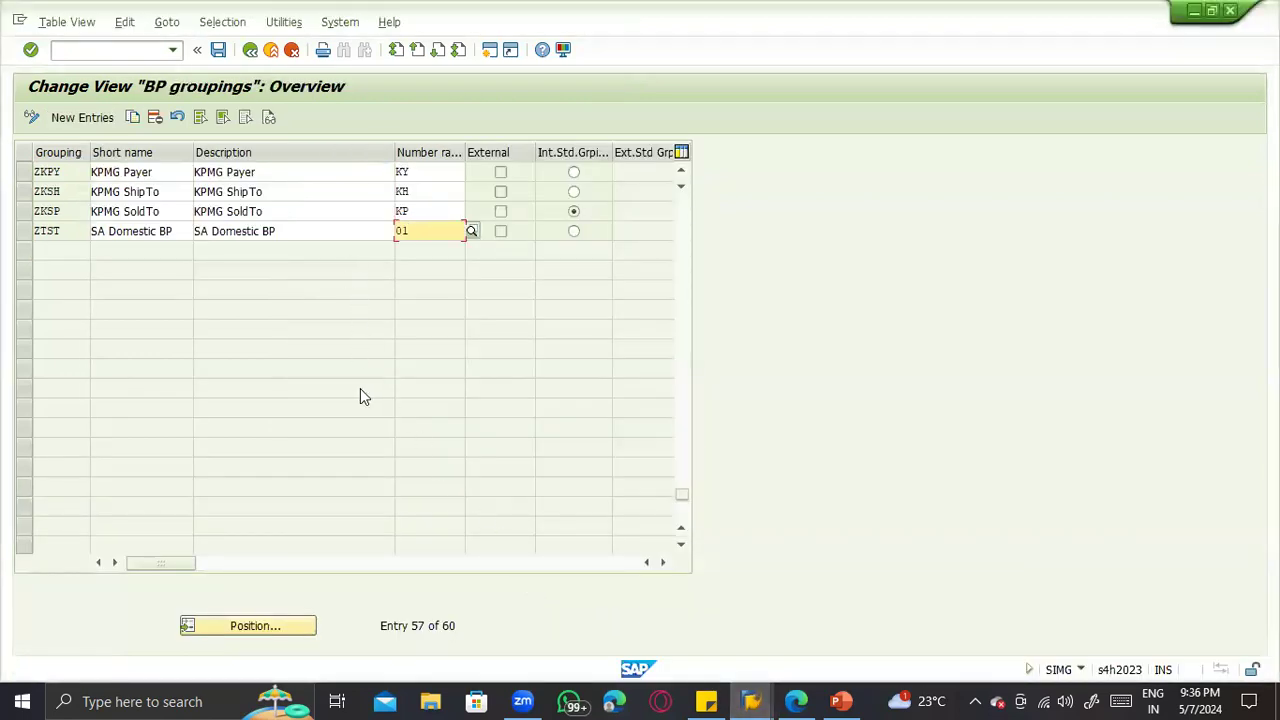
pyautogui.scroll(3, 362, 396)
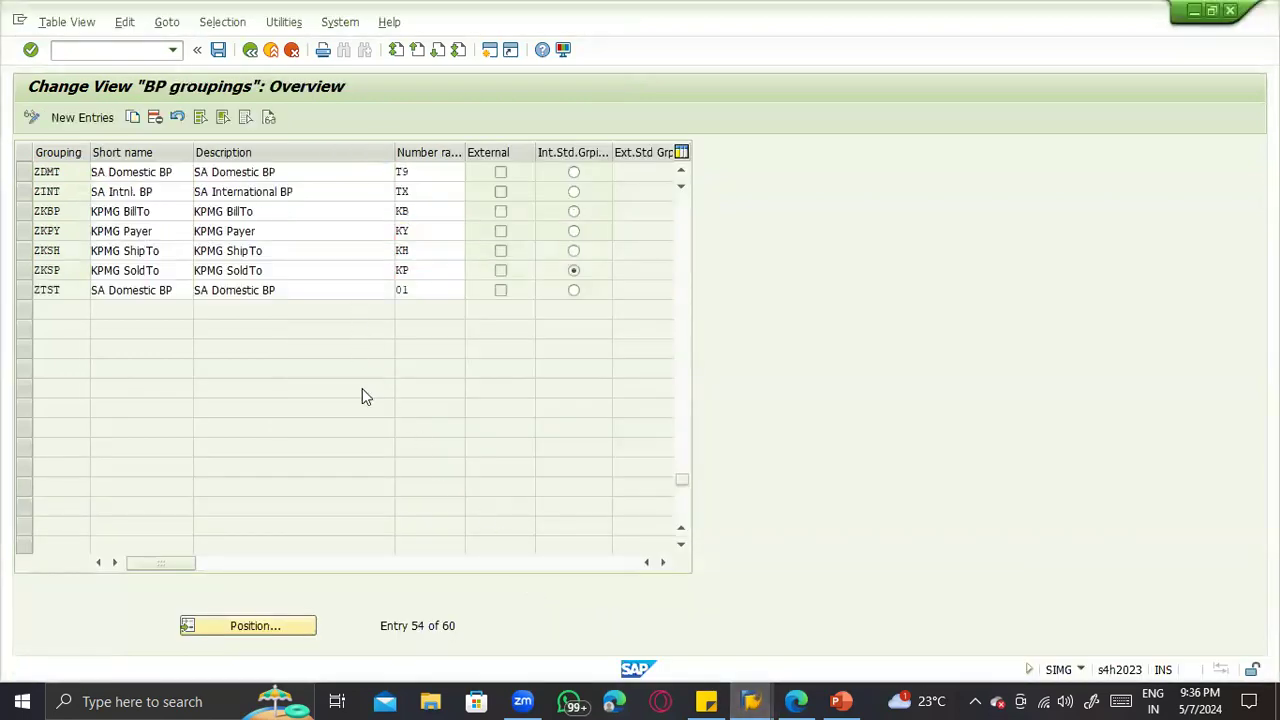
pyautogui.click(745, 701)
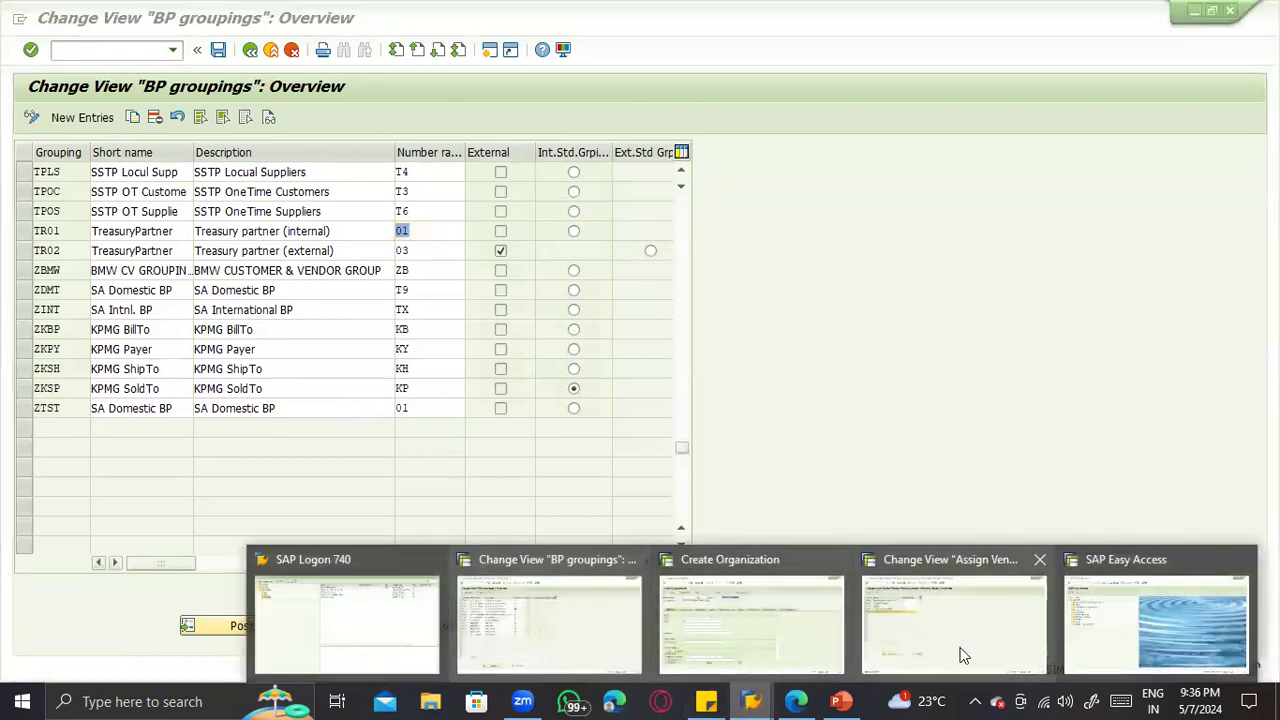
pyautogui.click(962, 655)
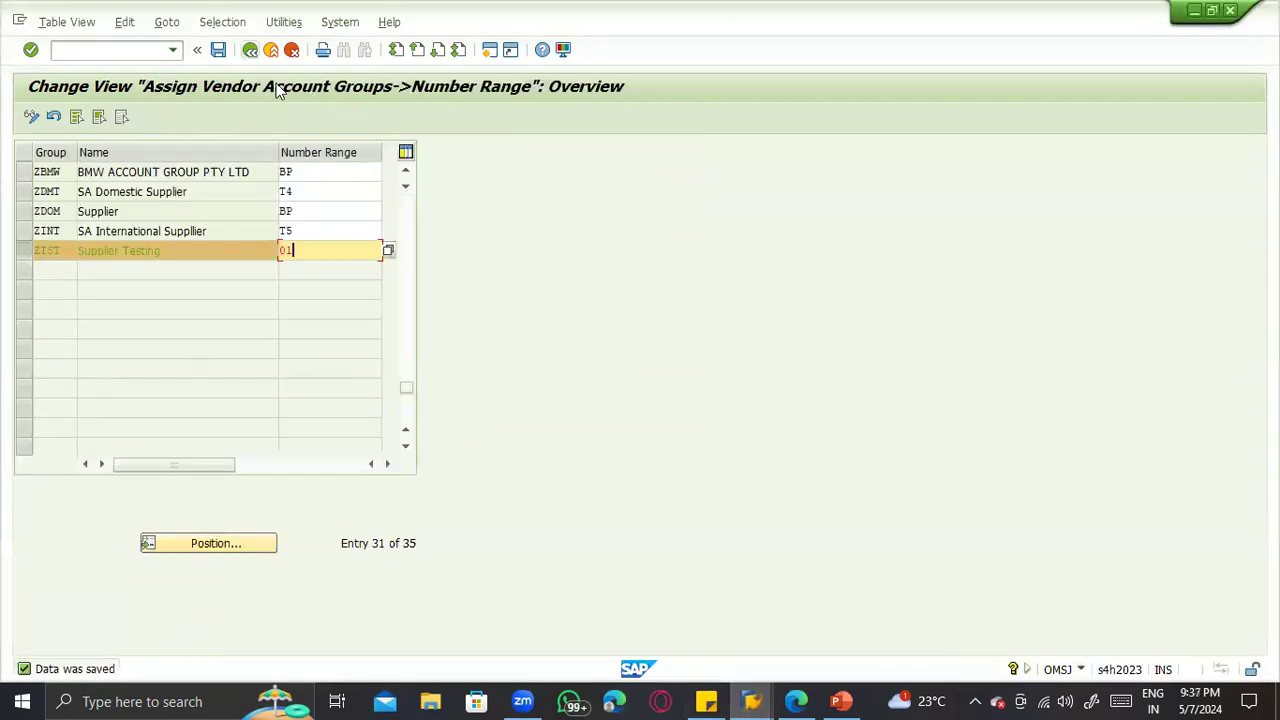
# Step: Leave the vendor account group assignment and open the vendor number range intervals to check the NR status of range 01
pyautogui.click(250, 49)
pyautogui.click(117, 194)
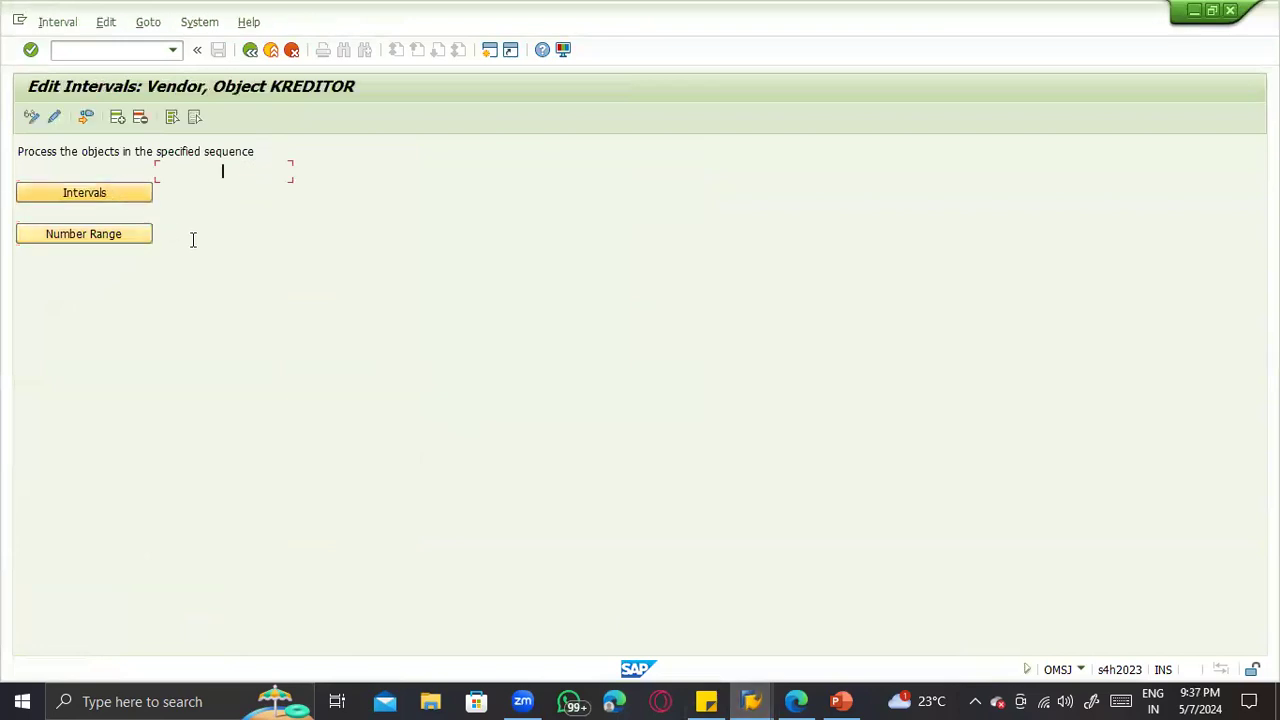
pyautogui.click(448, 174)
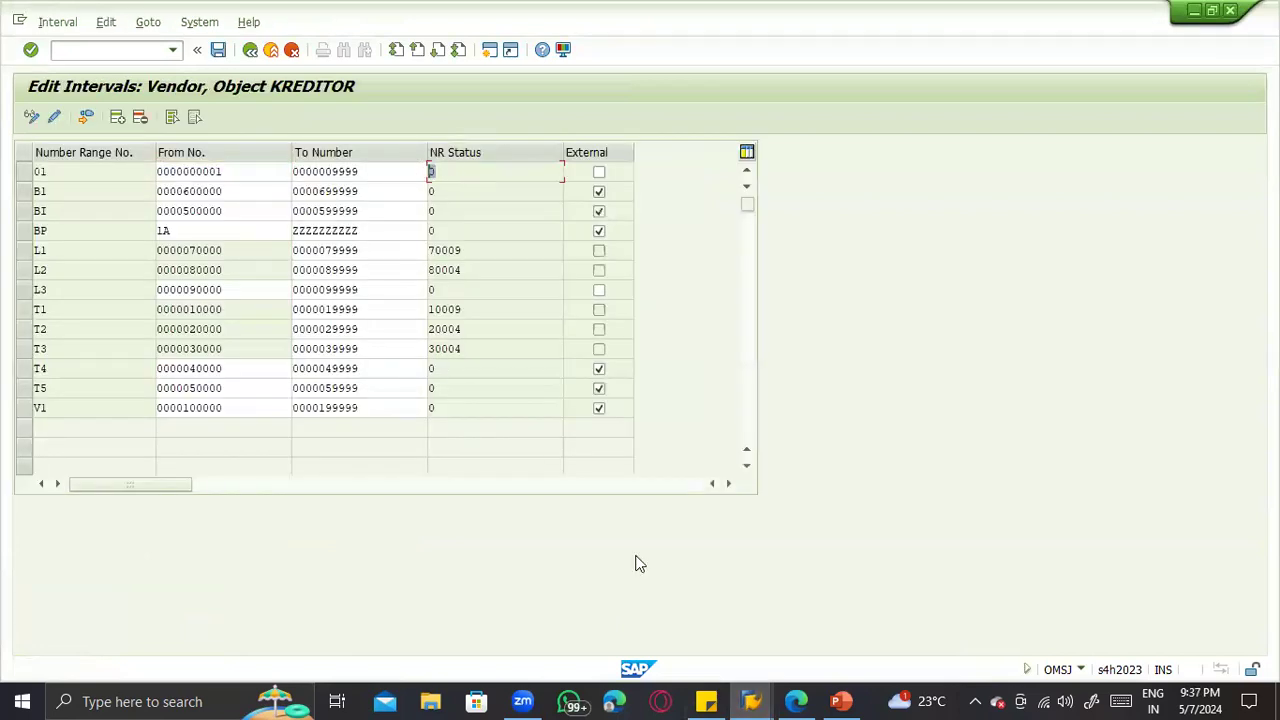
# Step: Leave the BP groupings and open the business partner number range intervals to check the NR status of range 01
pyautogui.moveTo(751, 701)
pyautogui.click(551, 609)
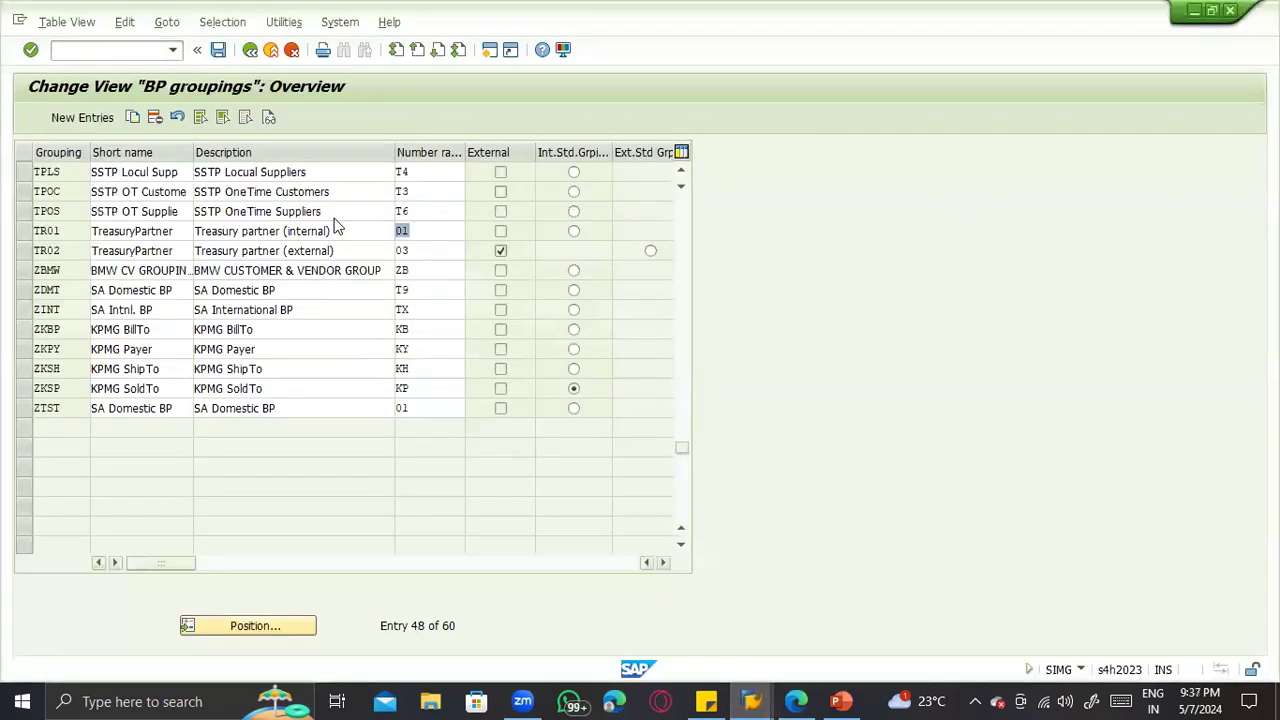
pyautogui.press('F3')
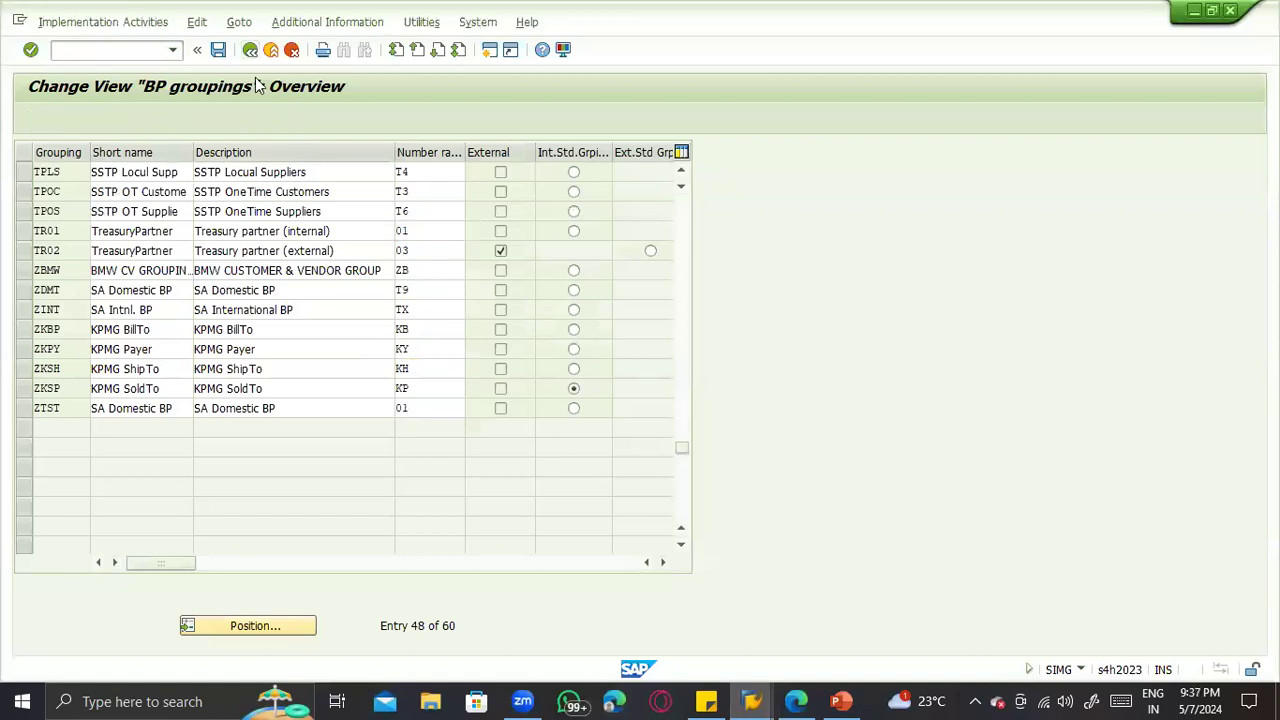
pyautogui.click(178, 387)
pyautogui.click(98, 193)
pyautogui.moveTo(468, 175); pyautogui.dragTo(406, 172)
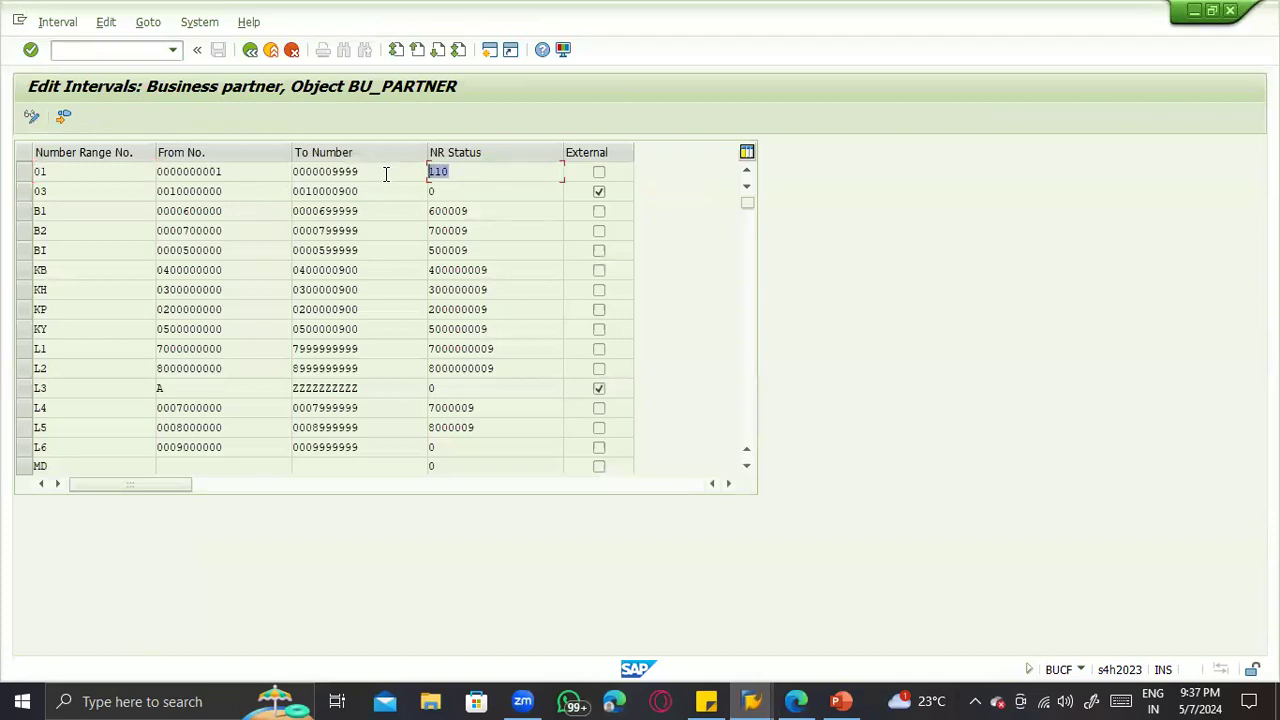
# Step: Set the NR status of vendor number range 01 to 110 and save the change
pyautogui.click(752, 701)
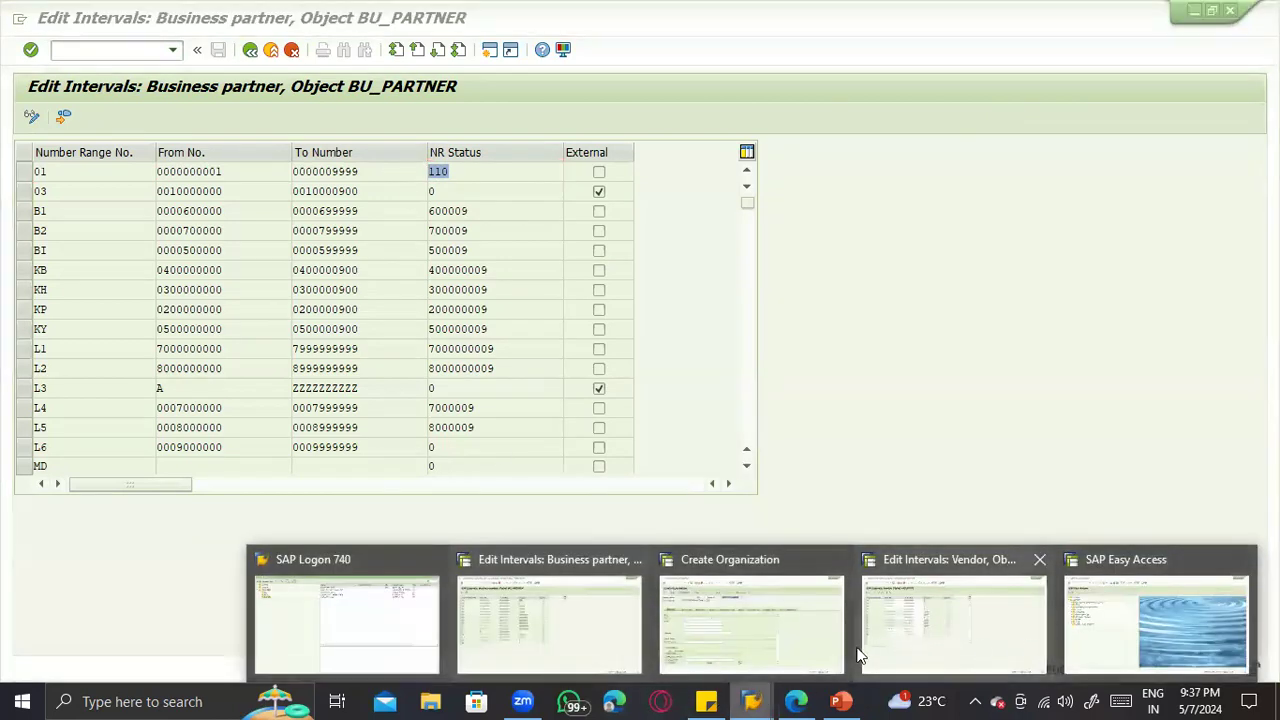
pyautogui.click(934, 630)
pyautogui.click(26, 172)
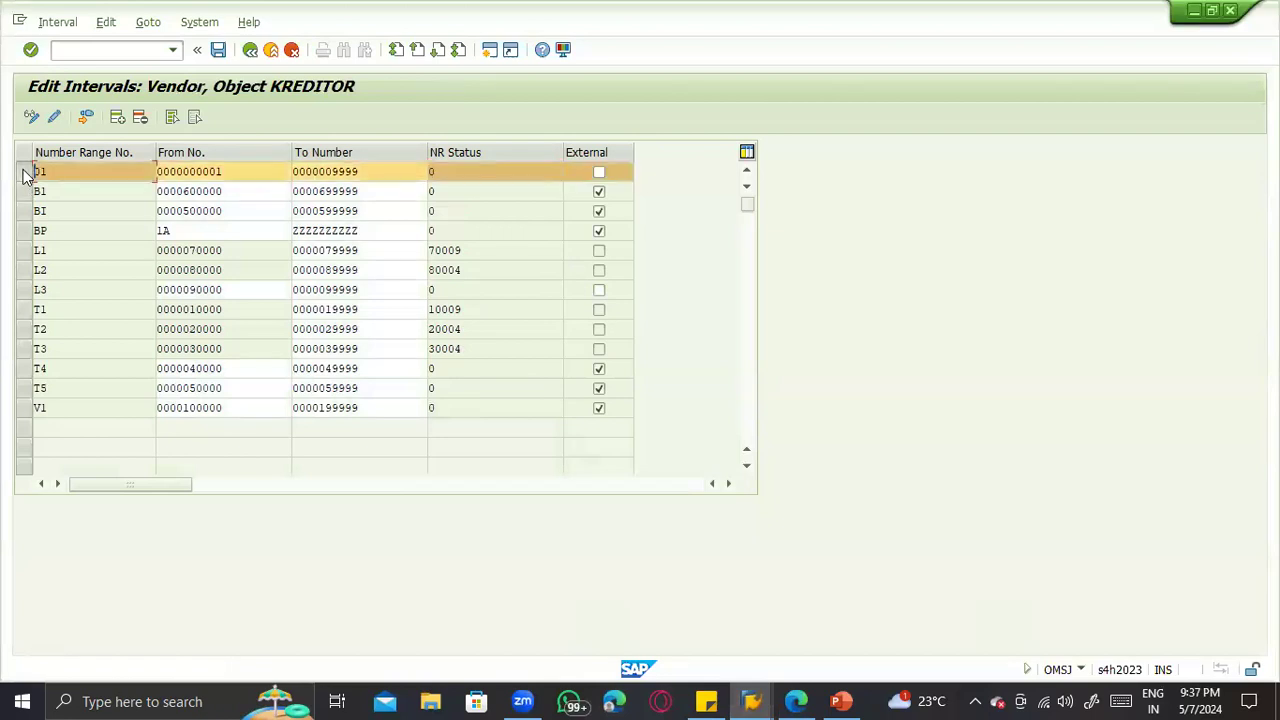
pyautogui.click(57, 22)
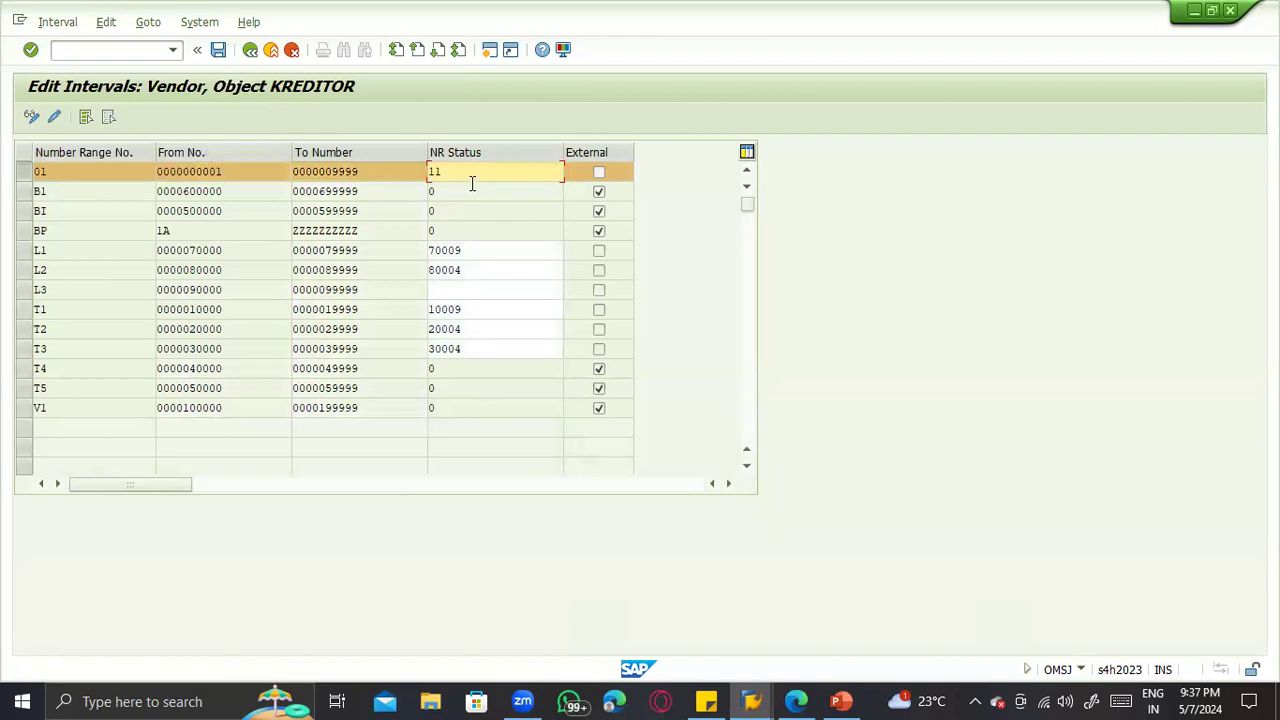
pyautogui.press('Return')
pyautogui.hotkey('ctrl', 's')
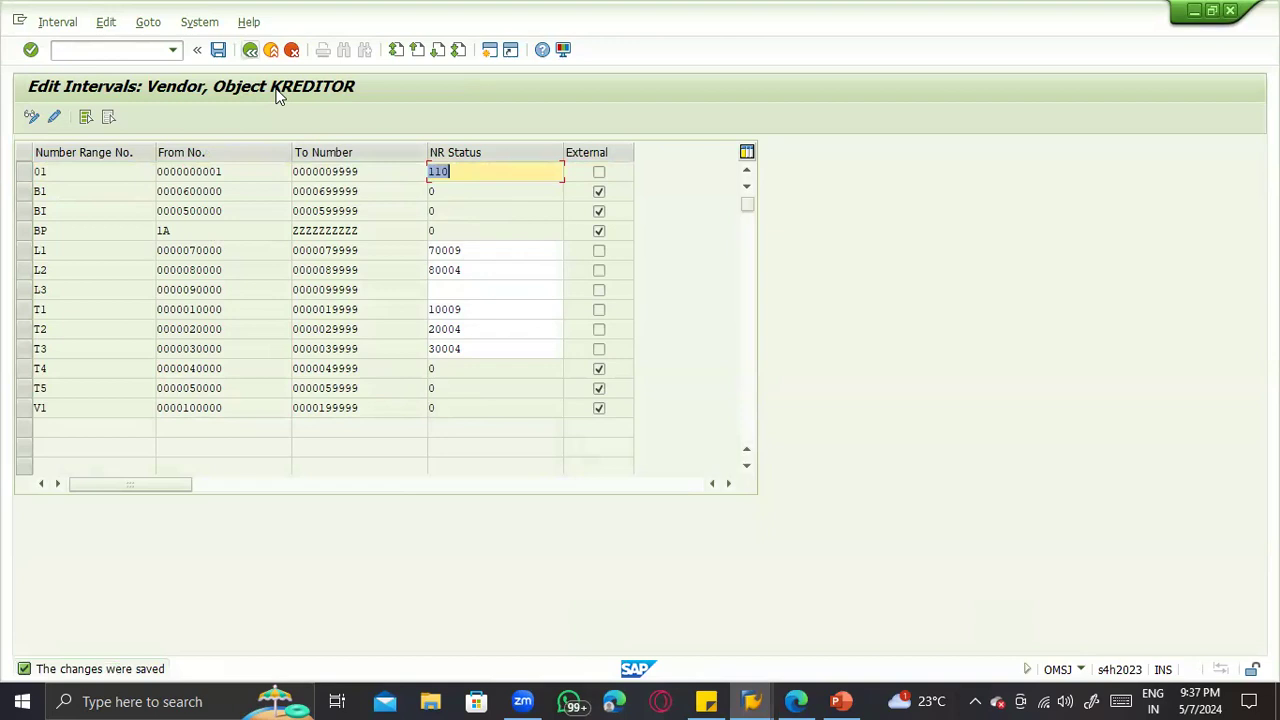
# Step: Reopen the vendor number range intervals and check the saved NR status and starting number of range 01
pyautogui.press('F3')
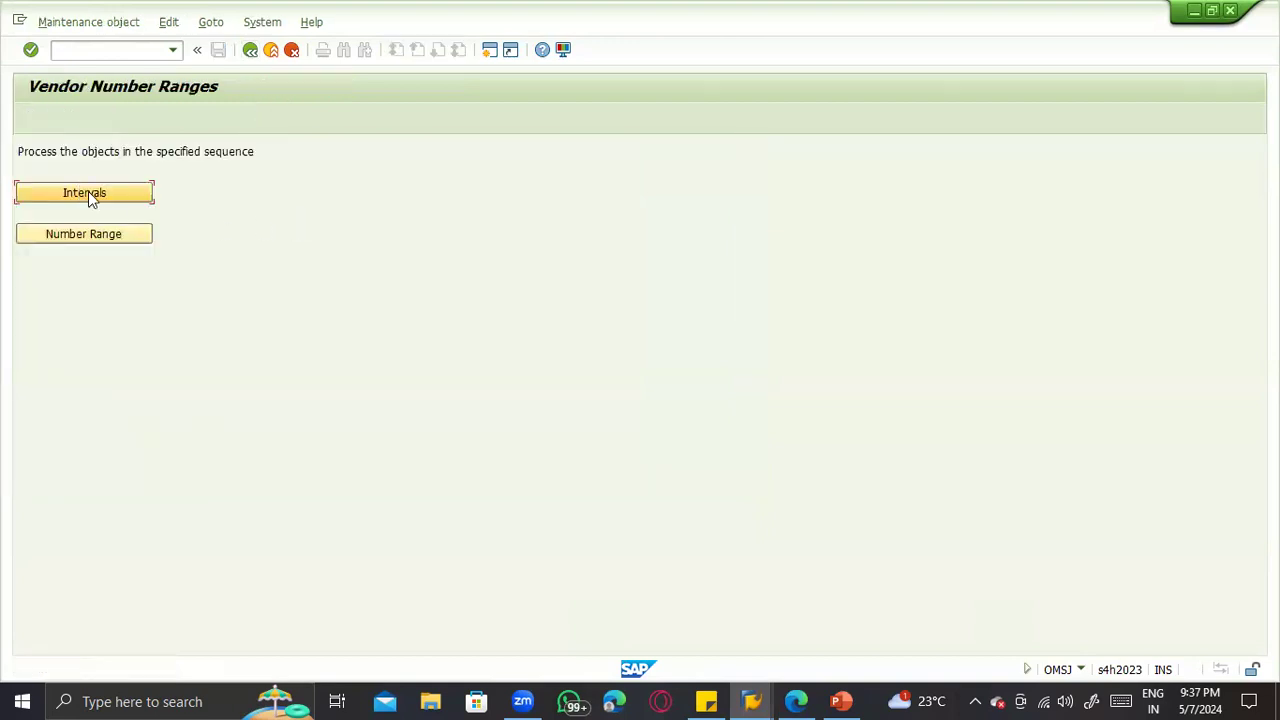
pyautogui.click(88, 197)
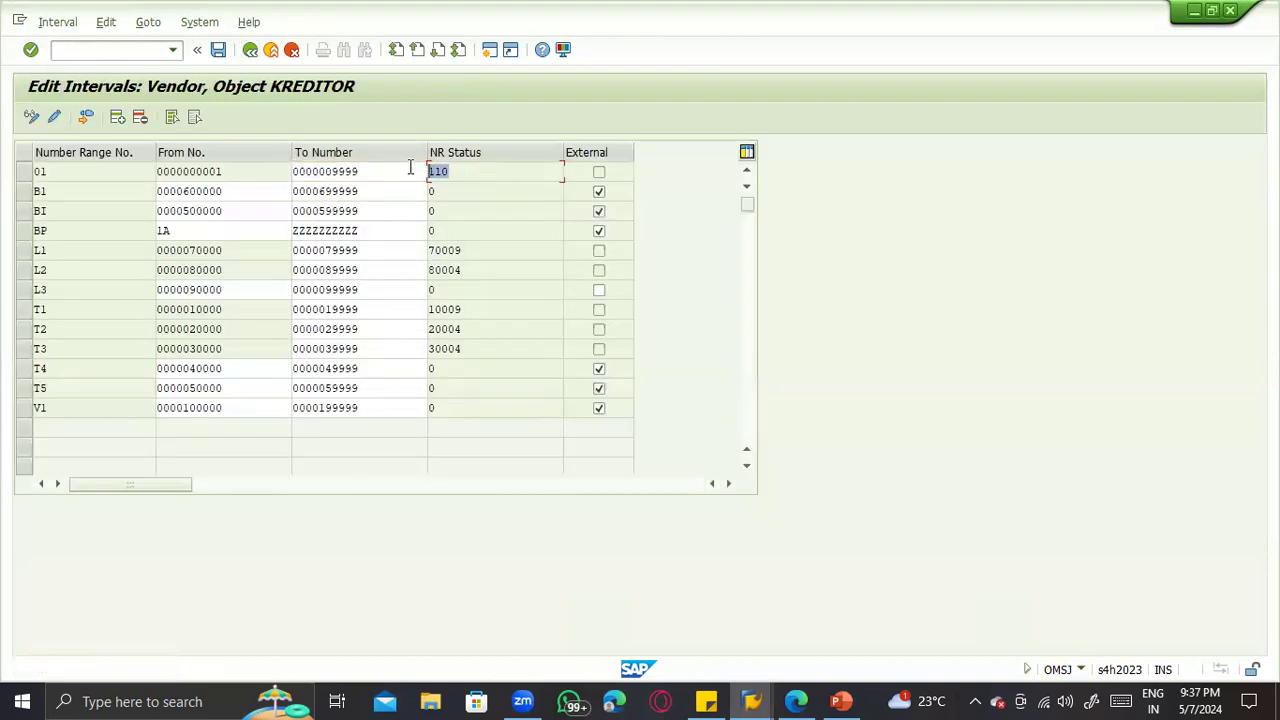
pyautogui.click(240, 173)
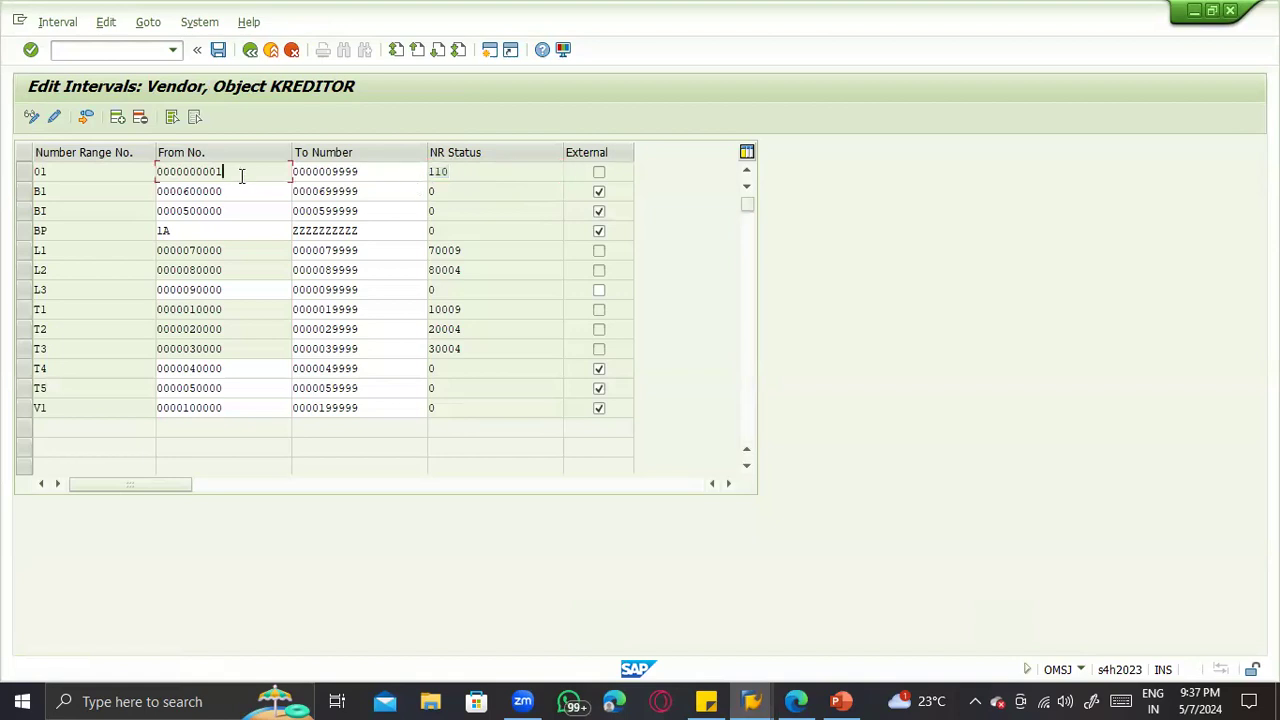
# Step: Compare the limits and NR status of range 01 between the business partner and vendor number range intervals
pyautogui.click(752, 701)
pyautogui.click(534, 612)
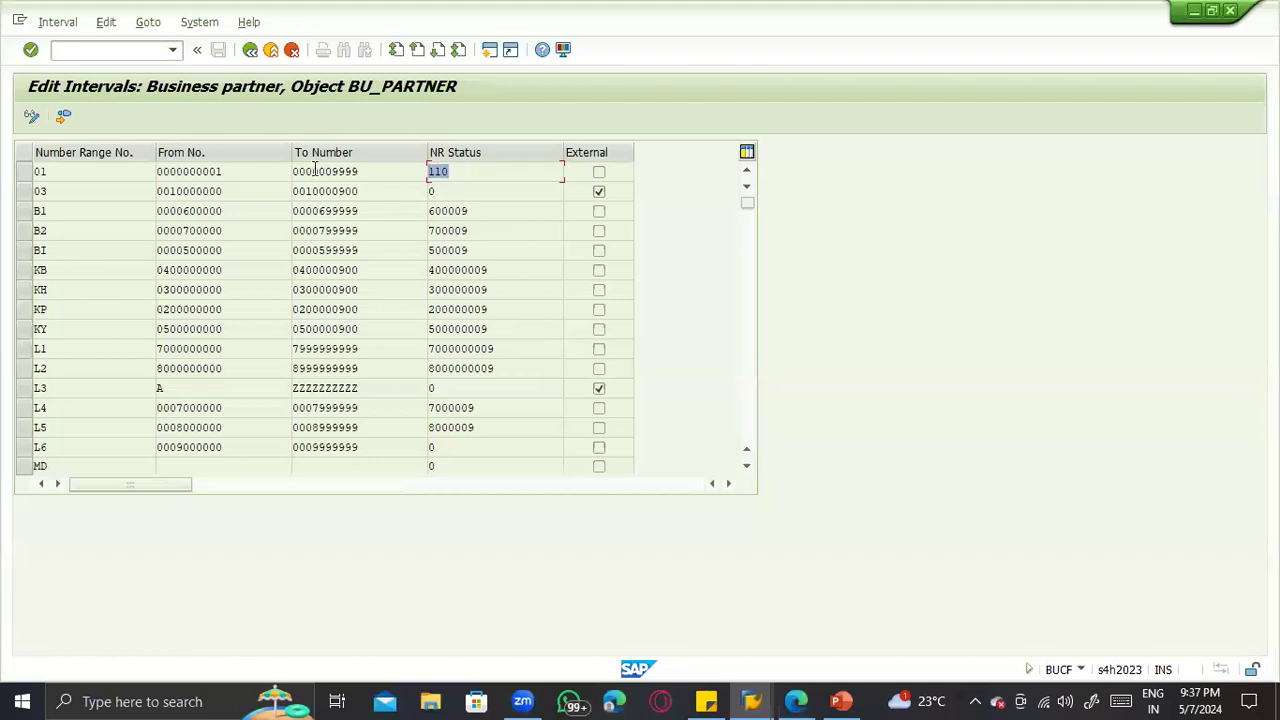
pyautogui.click(758, 700)
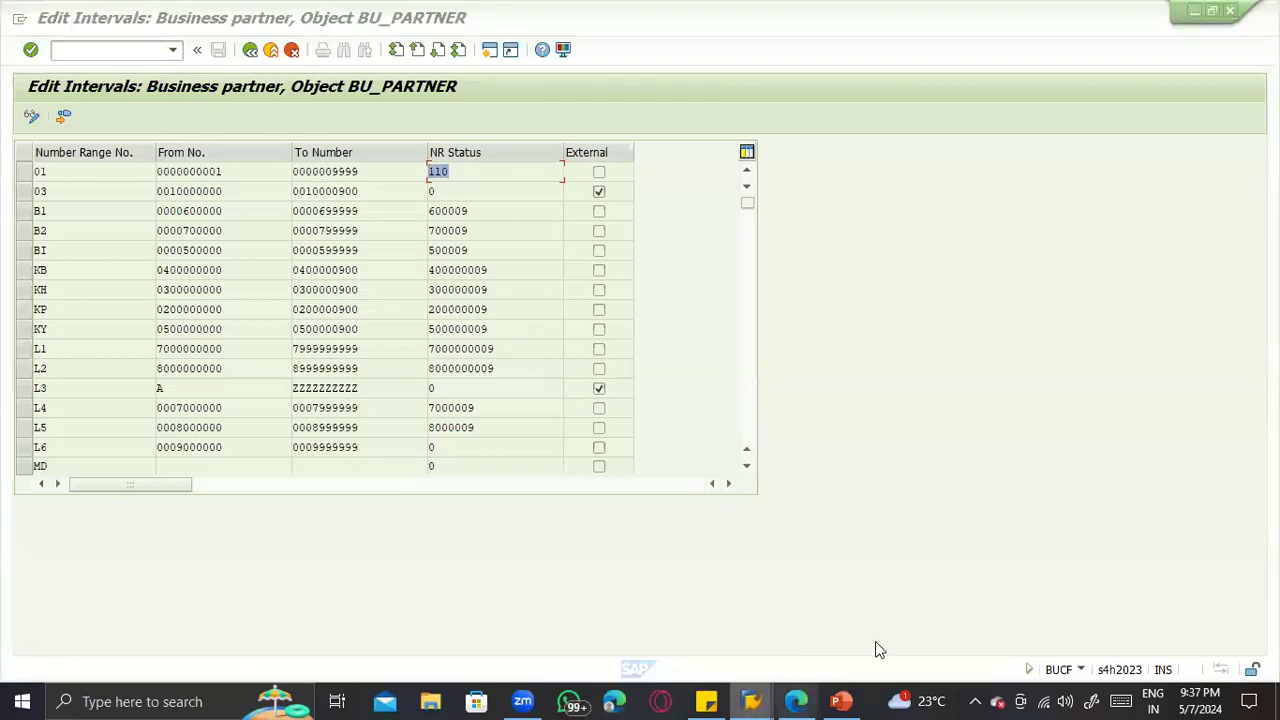
pyautogui.click(906, 634)
pyautogui.moveTo(238, 165); pyautogui.dragTo(10, 172)
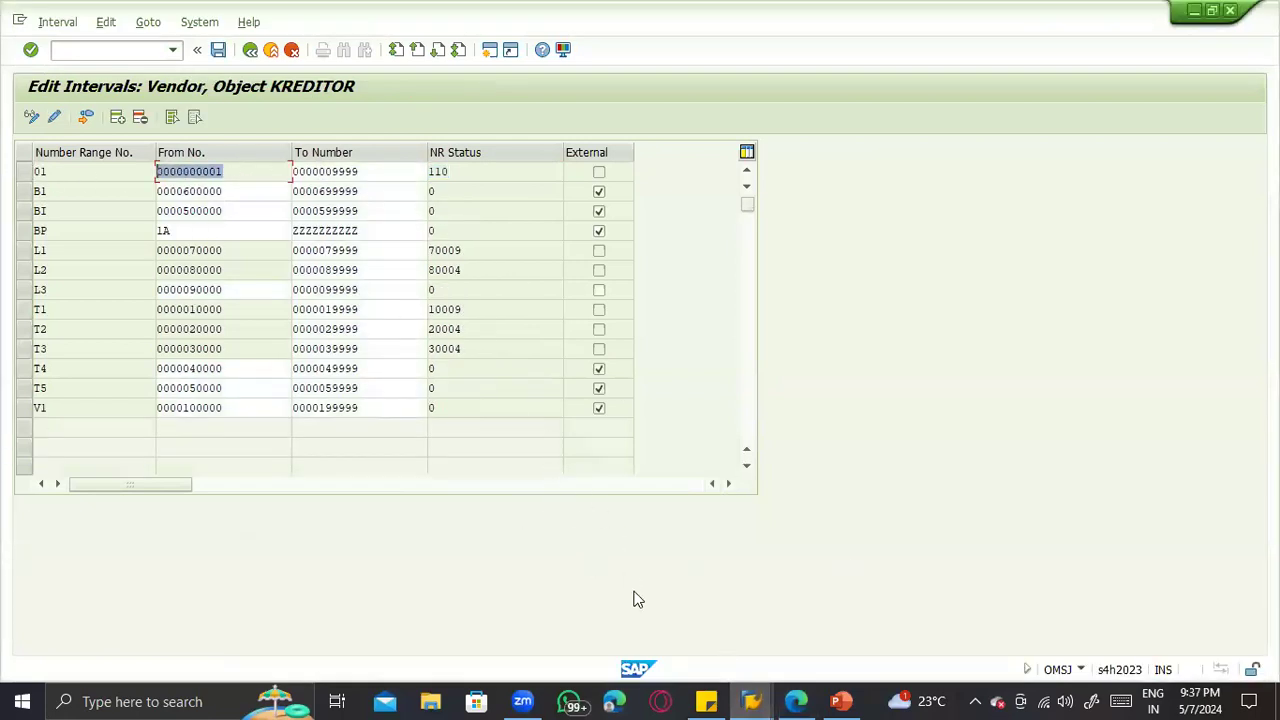
pyautogui.moveTo(455, 175); pyautogui.dragTo(375, 172)
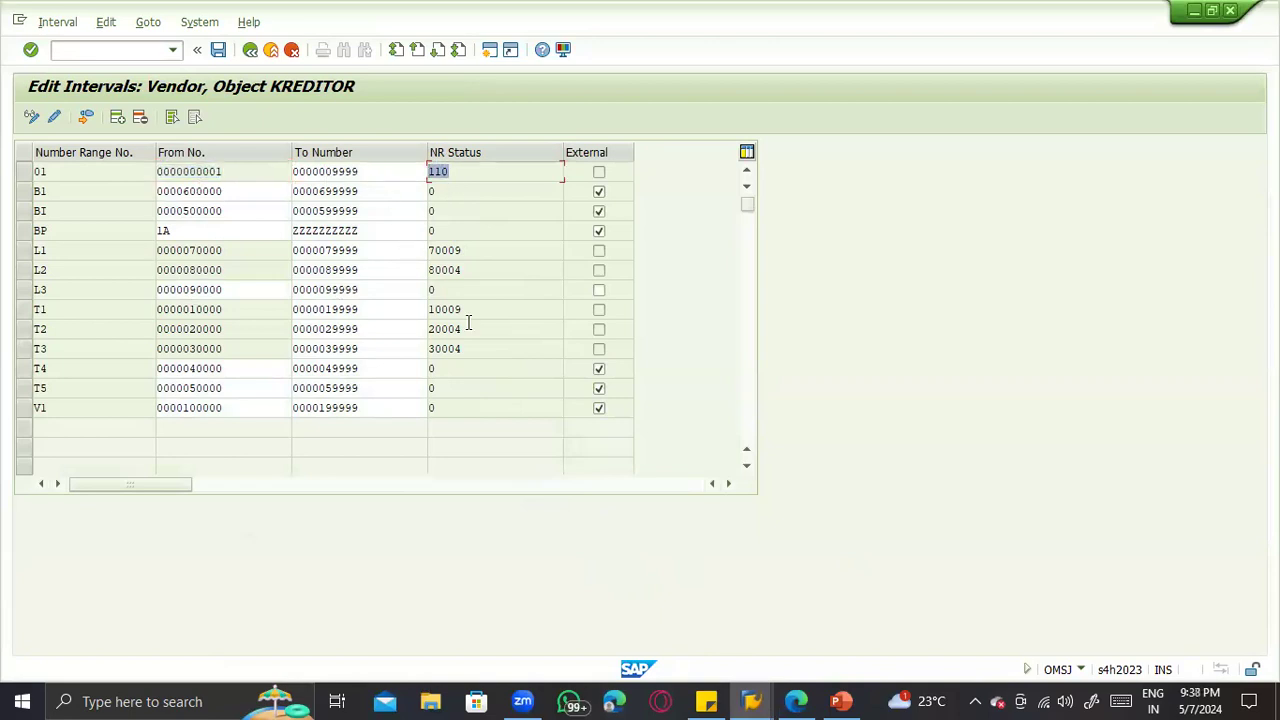
pyautogui.click(752, 700)
pyautogui.click(586, 646)
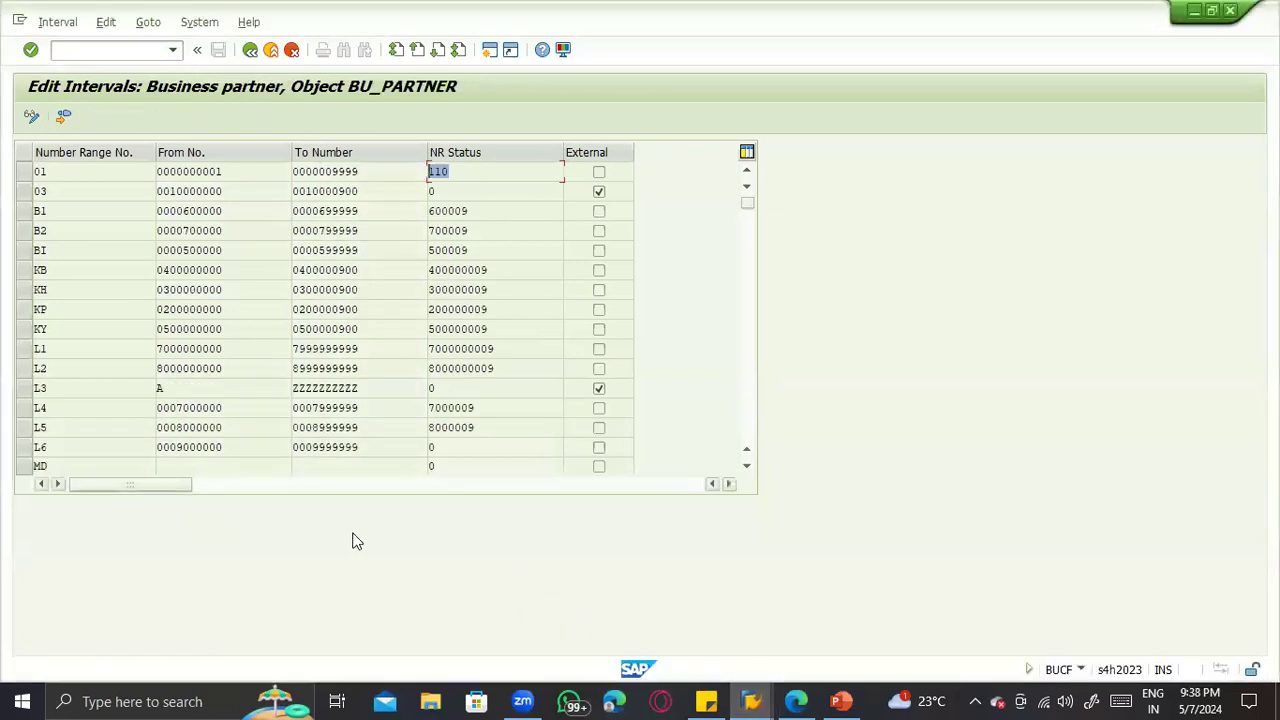
pyautogui.click(752, 700)
pyautogui.click(470, 645)
# Step: Switch to the Create Organization session and restart the business partner transaction with /nbp
pyautogui.click(752, 700)
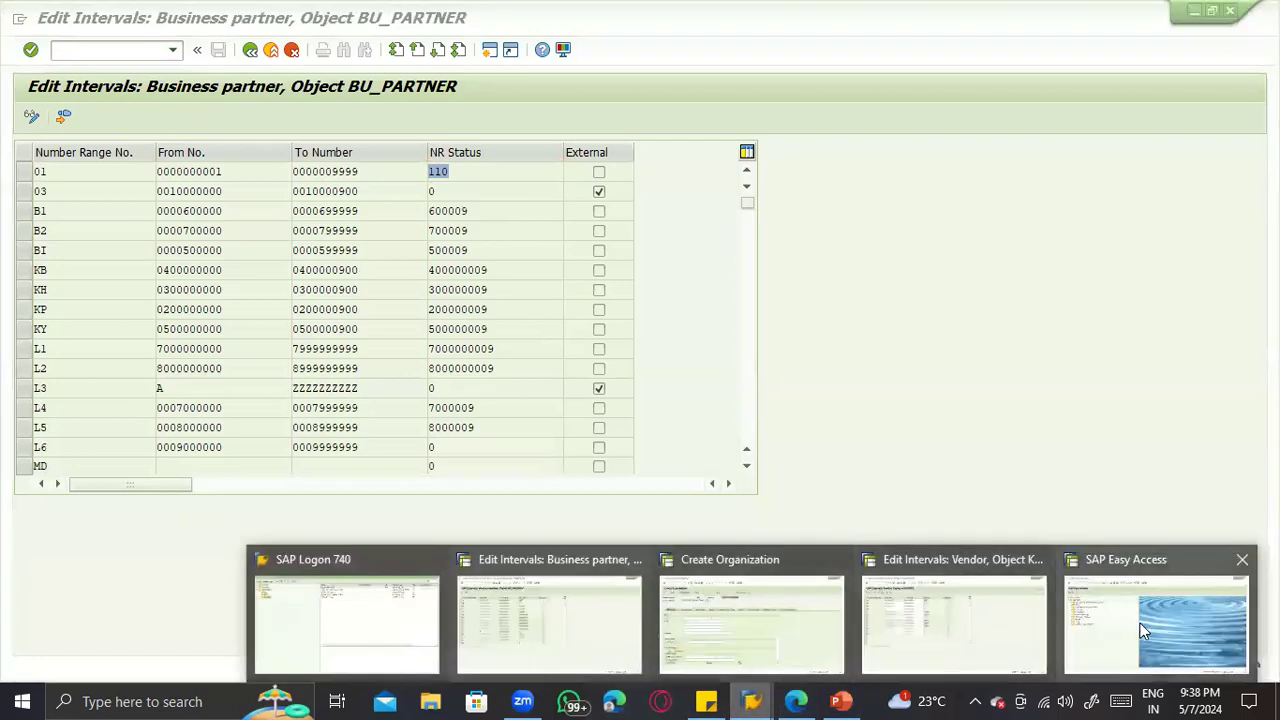
pyautogui.click(684, 626)
pyautogui.write('/')
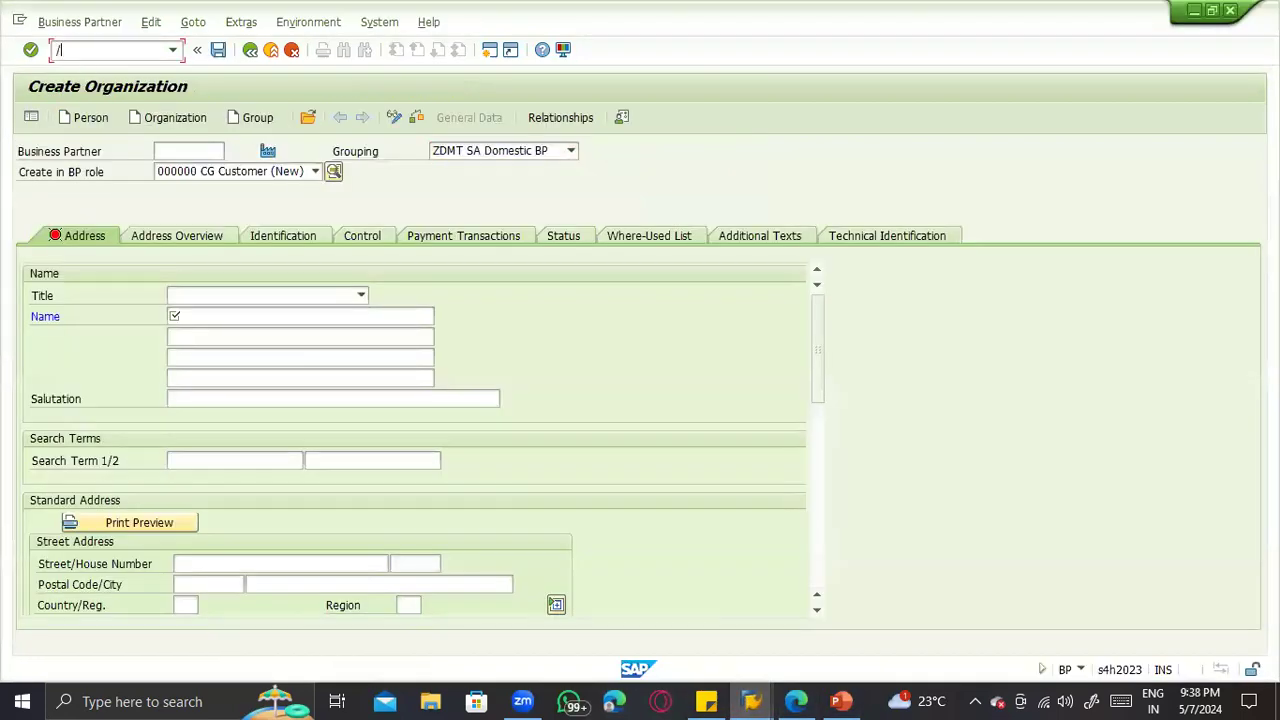
pyautogui.write('nbp')
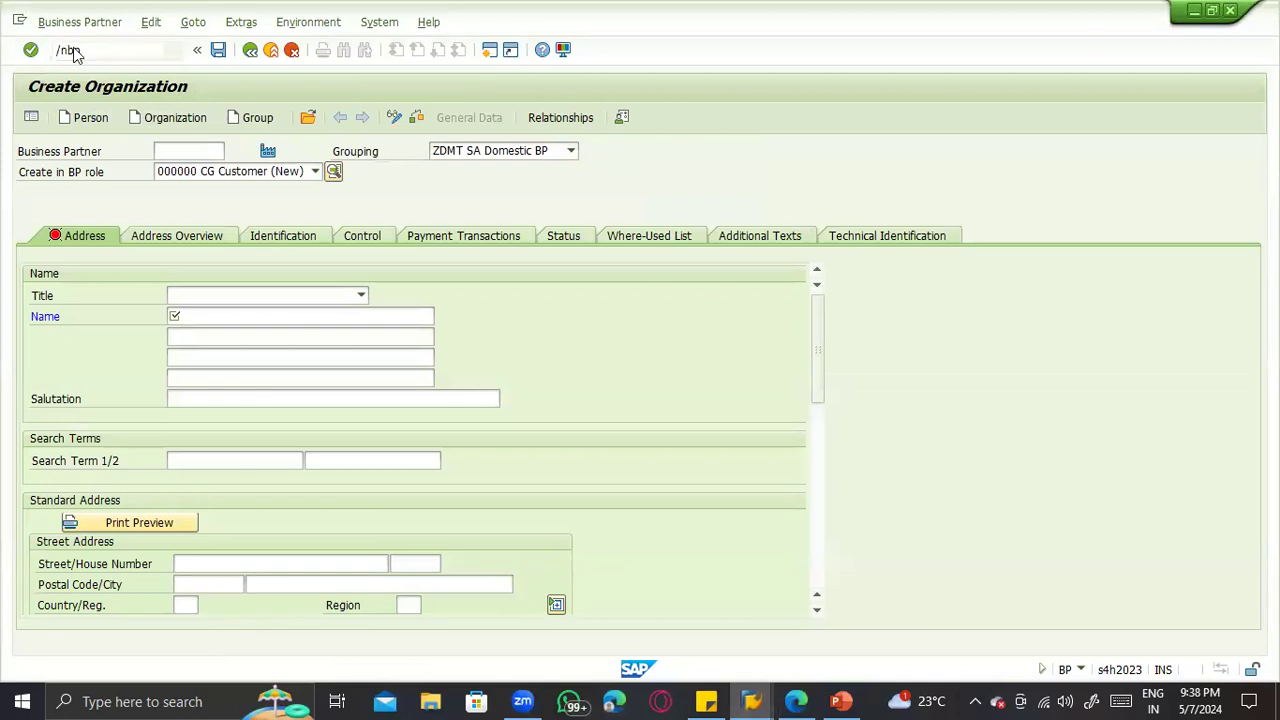
pyautogui.press('Return')
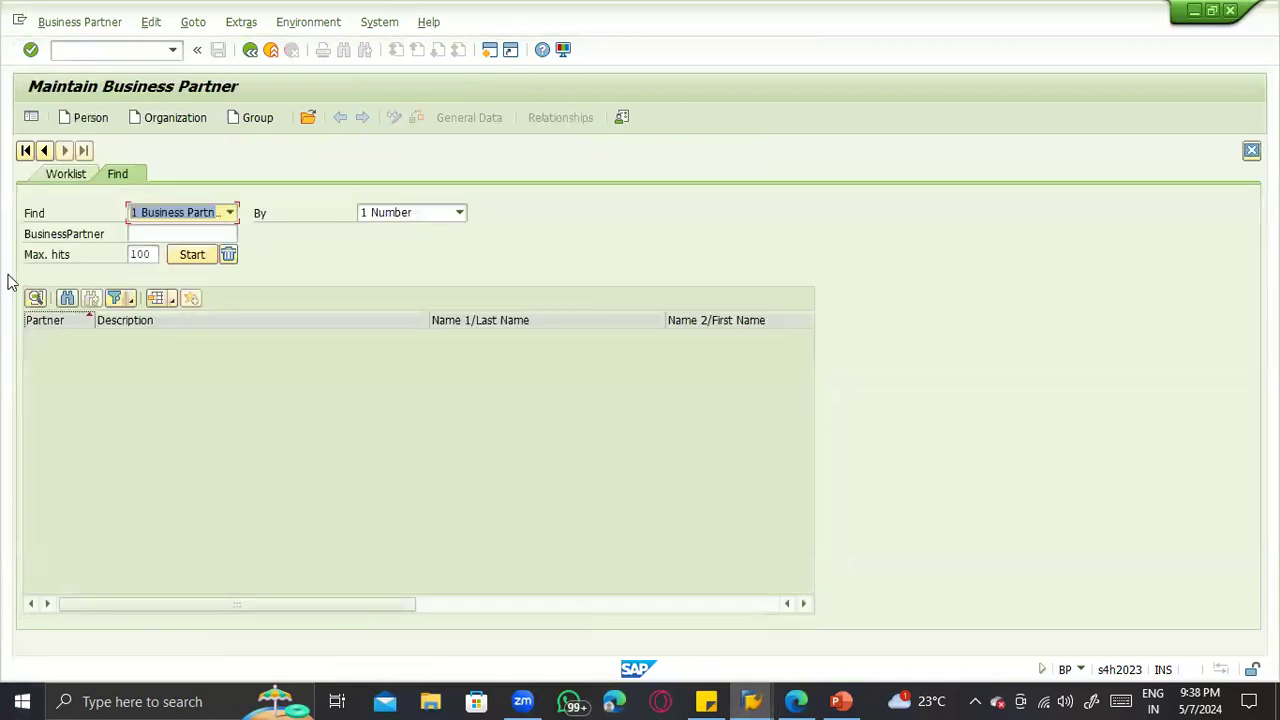
# Step: Start creating a new organization and assign it the grouping ZTST SA Domestic BP
pyautogui.click(151, 118)
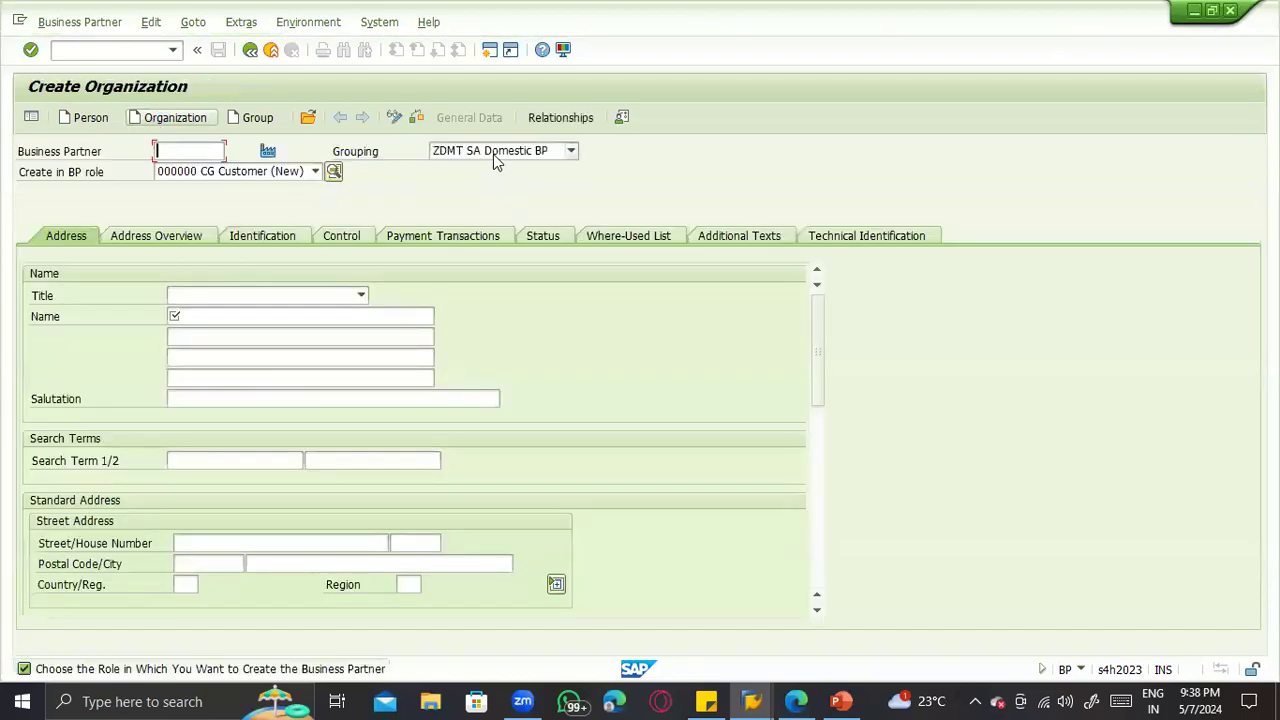
pyautogui.click(493, 152)
pyautogui.scroll(-2, 420, 325)
pyautogui.scroll(-1, 420, 330)
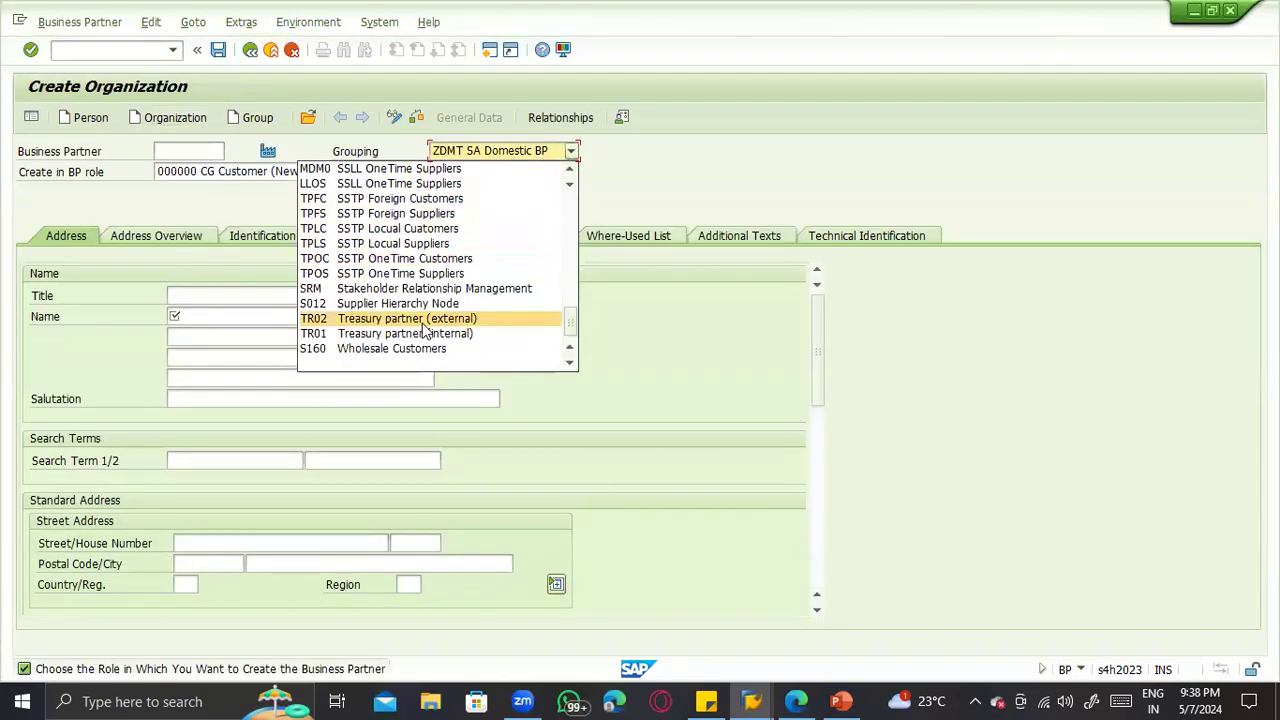
pyautogui.scroll(3, 420, 325)
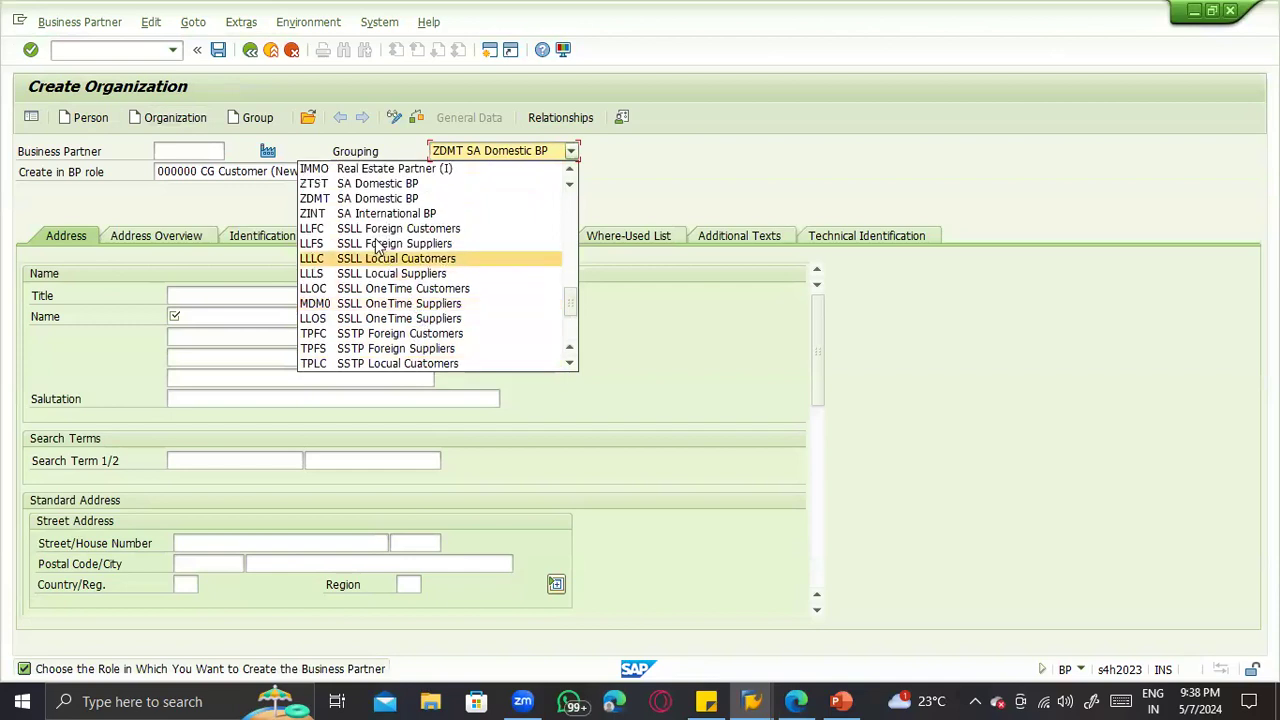
pyautogui.click(351, 184)
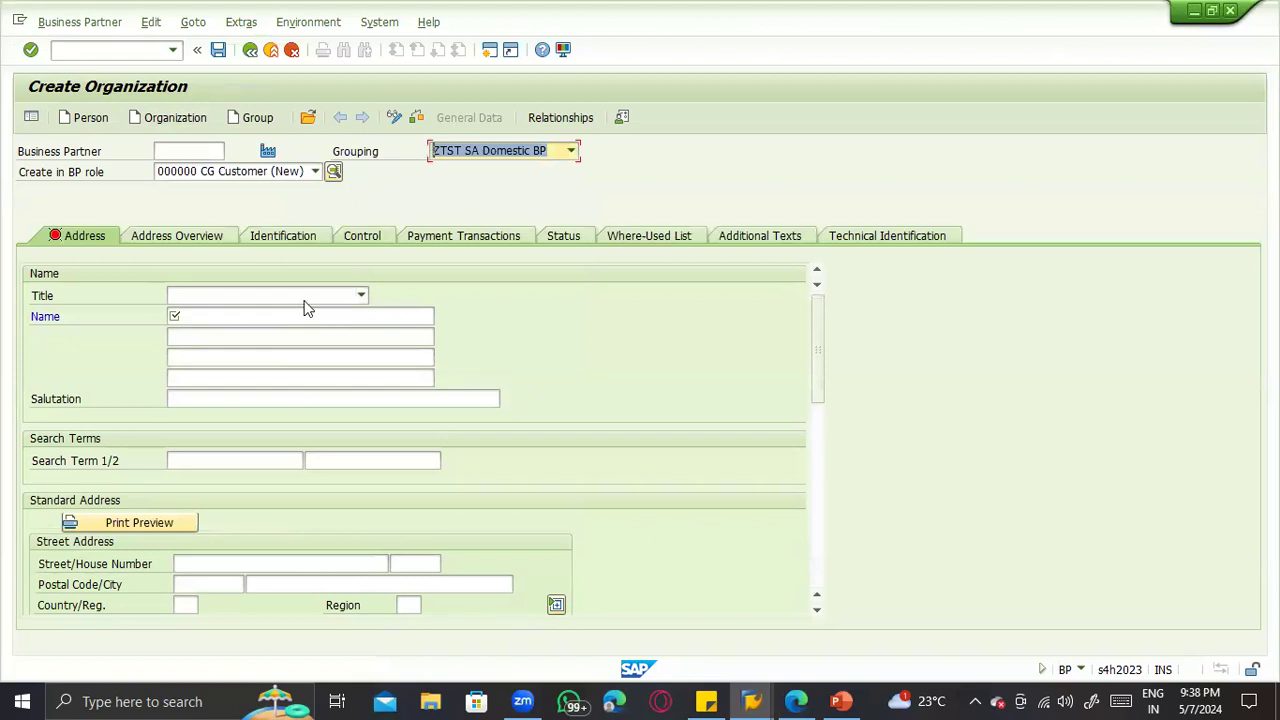
# Step: Set the BP role of the new organization to FLVN01 Supplier and continue creating it in that role
pyautogui.click(315, 171)
pyautogui.scroll(-2, 275, 330)
pyautogui.scroll(-5, 277, 317)
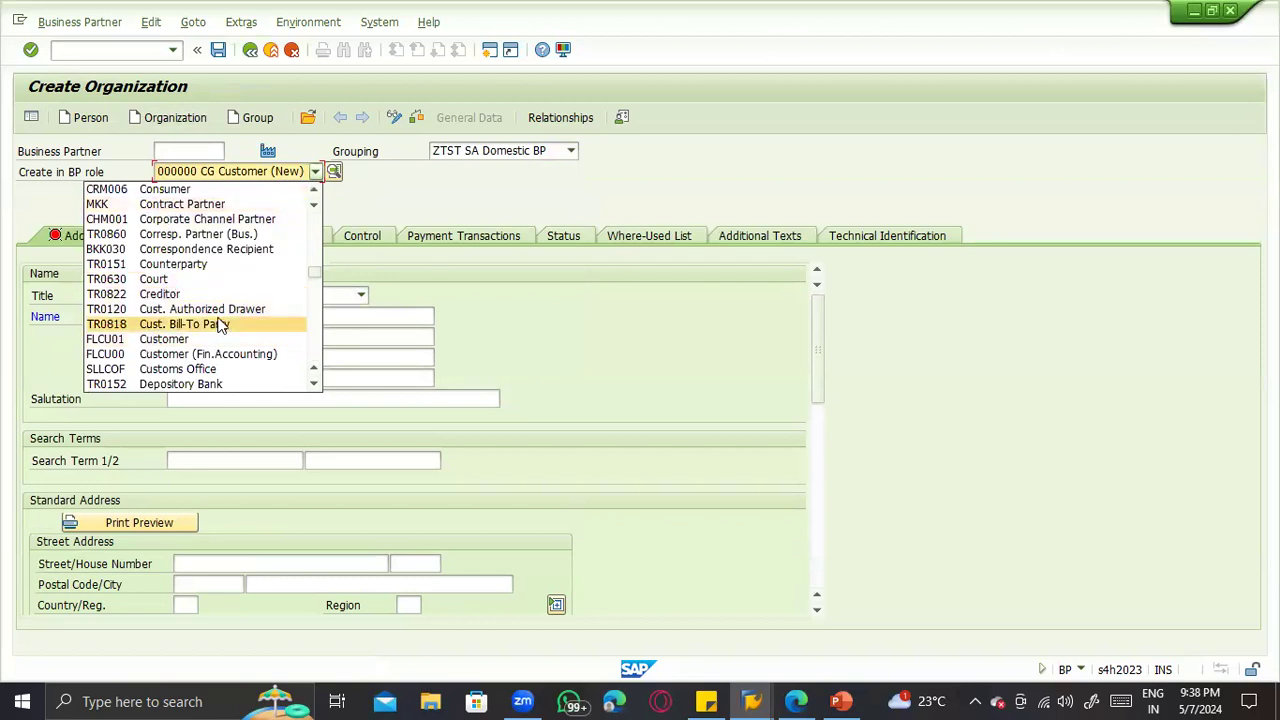
pyautogui.scroll(-4, 222, 330)
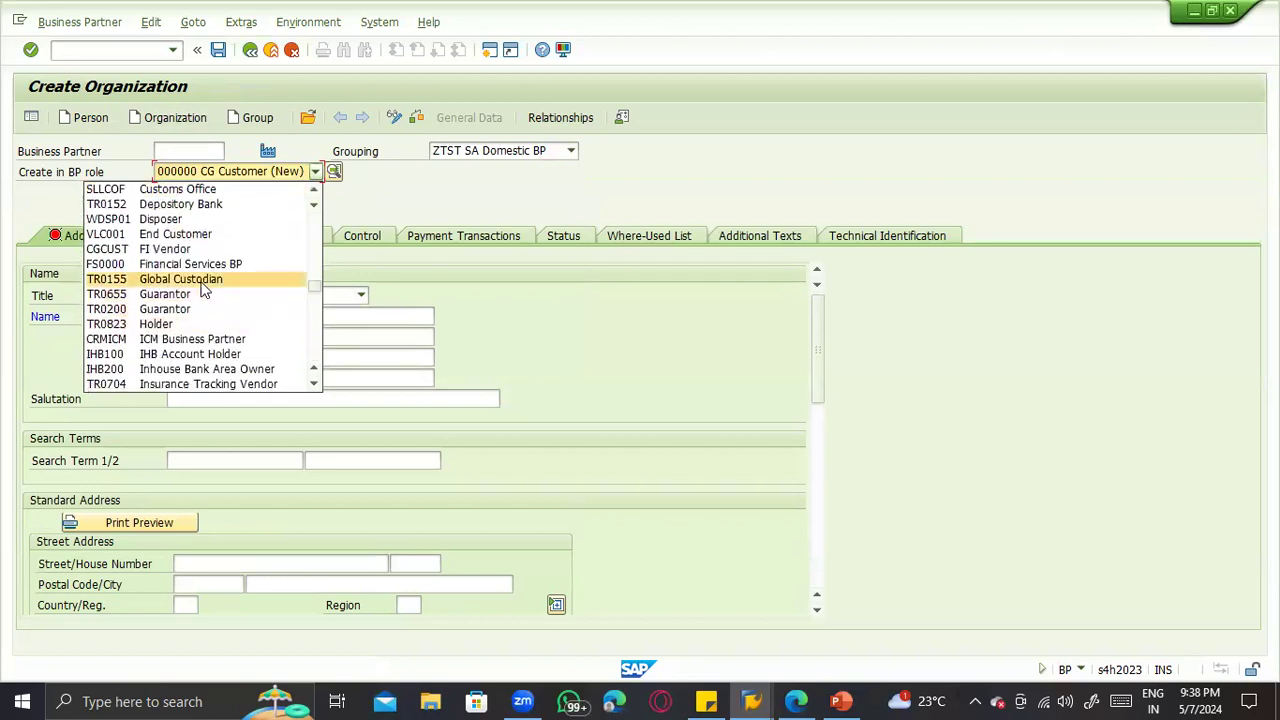
pyautogui.scroll(-3, 204, 289)
pyautogui.scroll(-3, 204, 320)
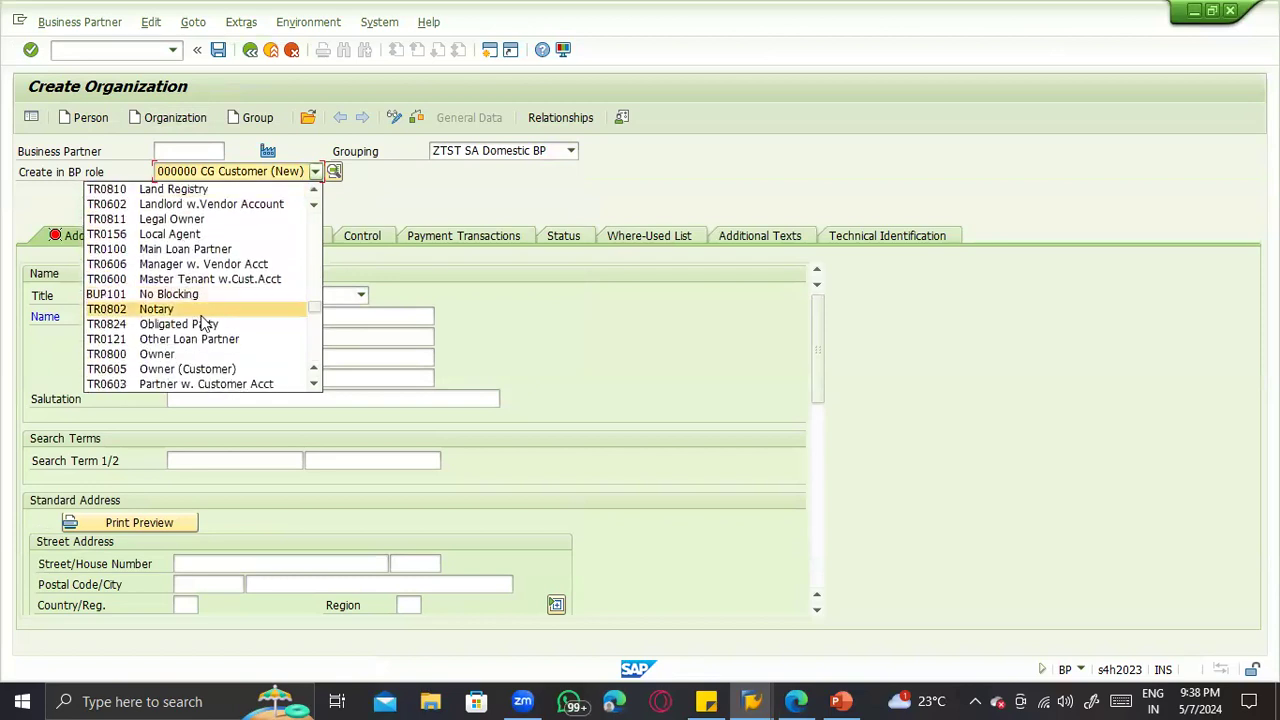
pyautogui.scroll(-5, 208, 315)
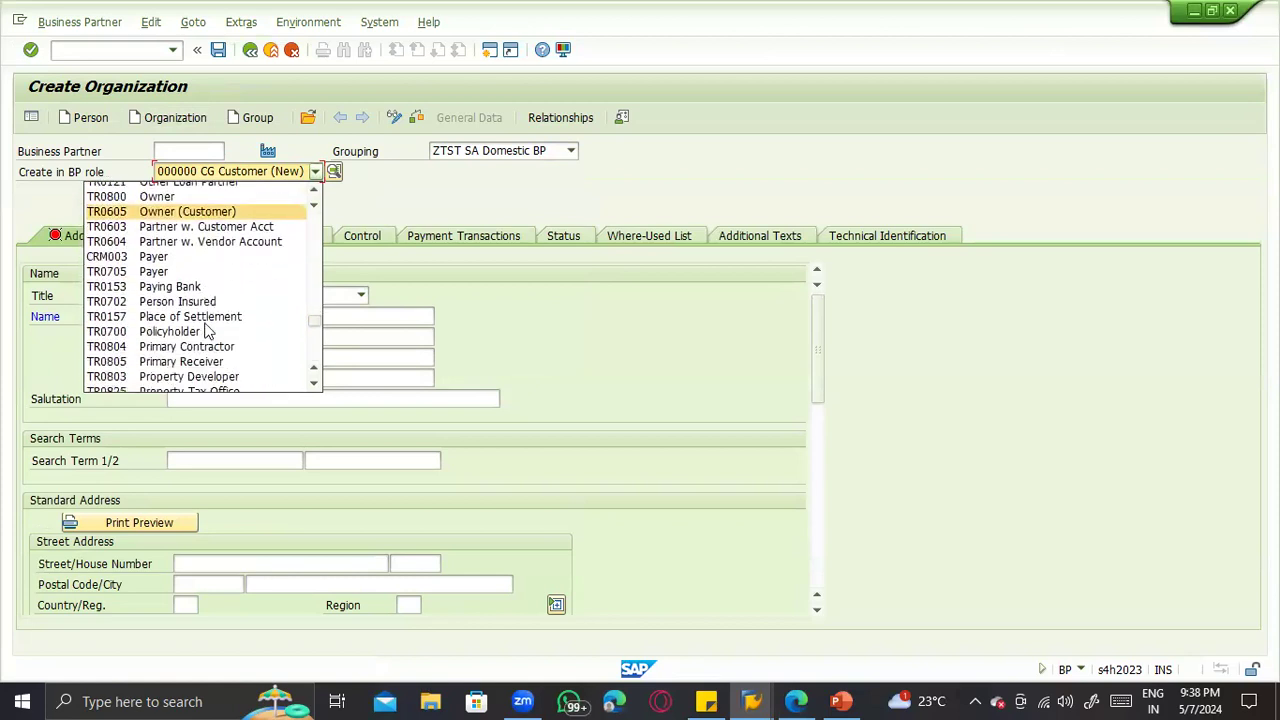
pyautogui.scroll(-4, 208, 330)
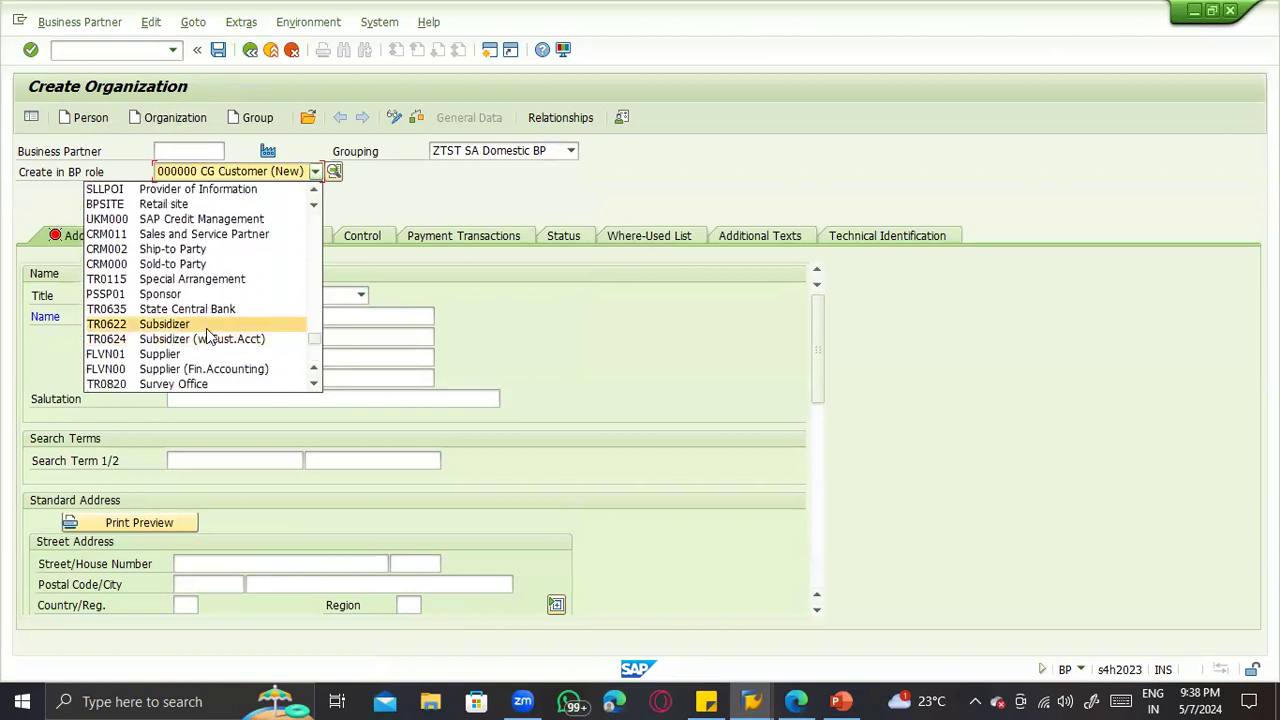
pyautogui.scroll(-2, 208, 335)
pyautogui.scroll(15, 212, 336)
pyautogui.scroll(8, 212, 336)
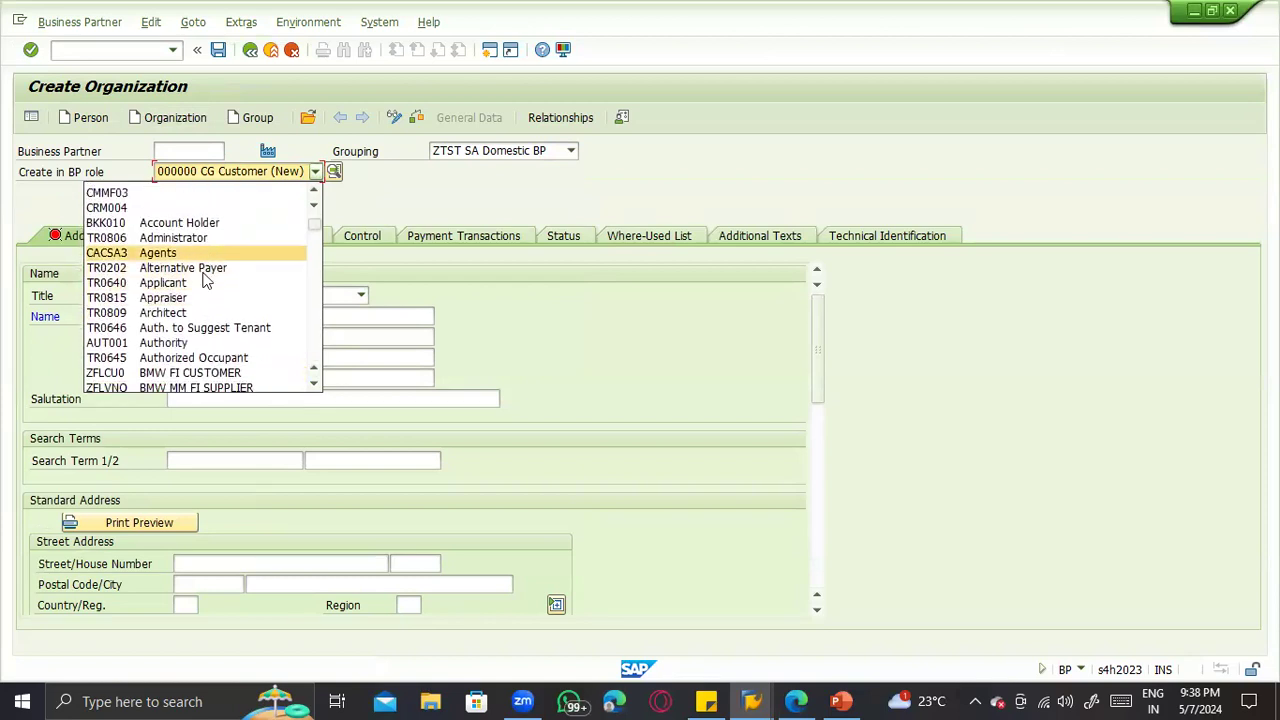
pyautogui.scroll(-5, 206, 290)
pyautogui.scroll(1, 211, 314)
pyautogui.scroll(1, 210, 314)
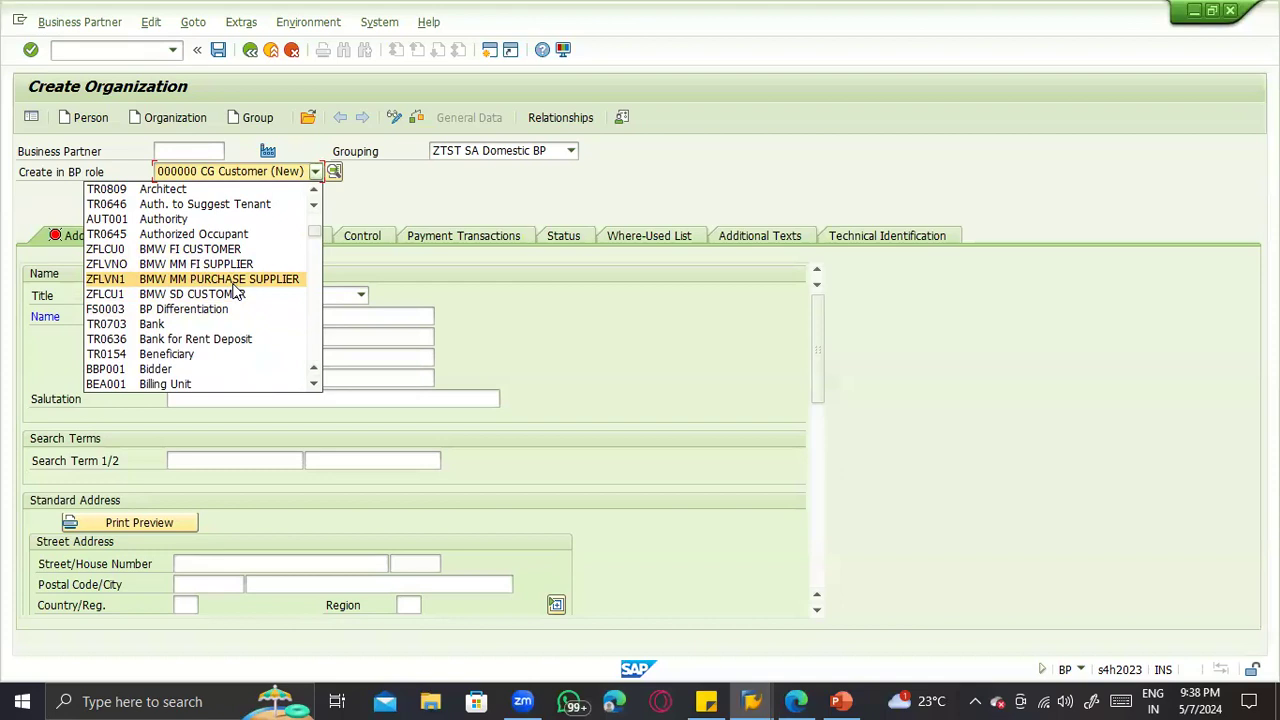
pyautogui.scroll(-7, 237, 290)
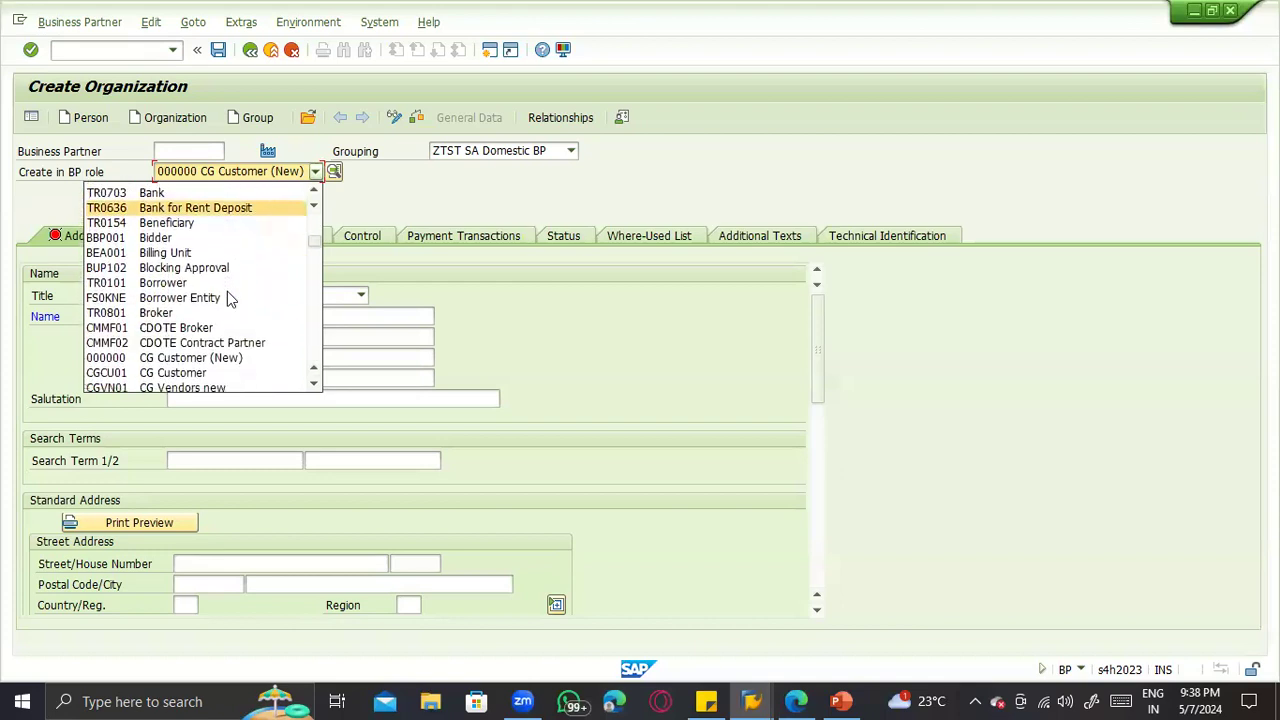
pyautogui.scroll(-4, 200, 311)
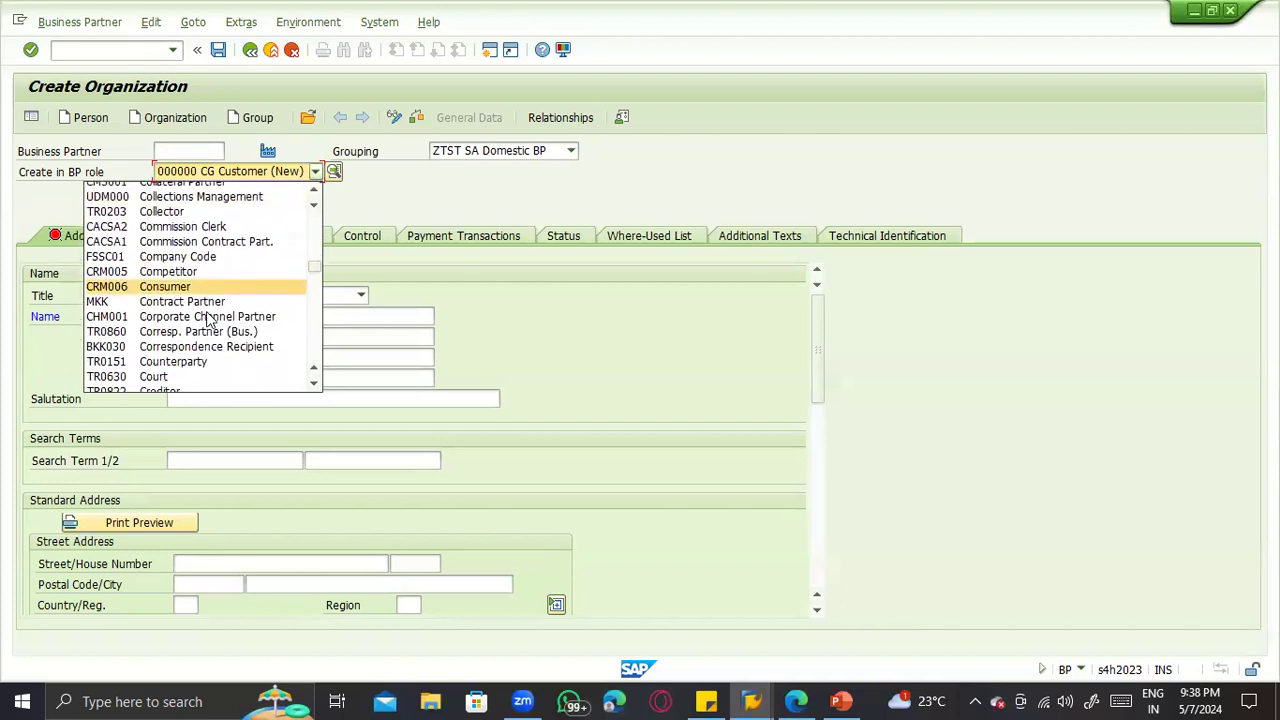
pyautogui.scroll(-4, 193, 311)
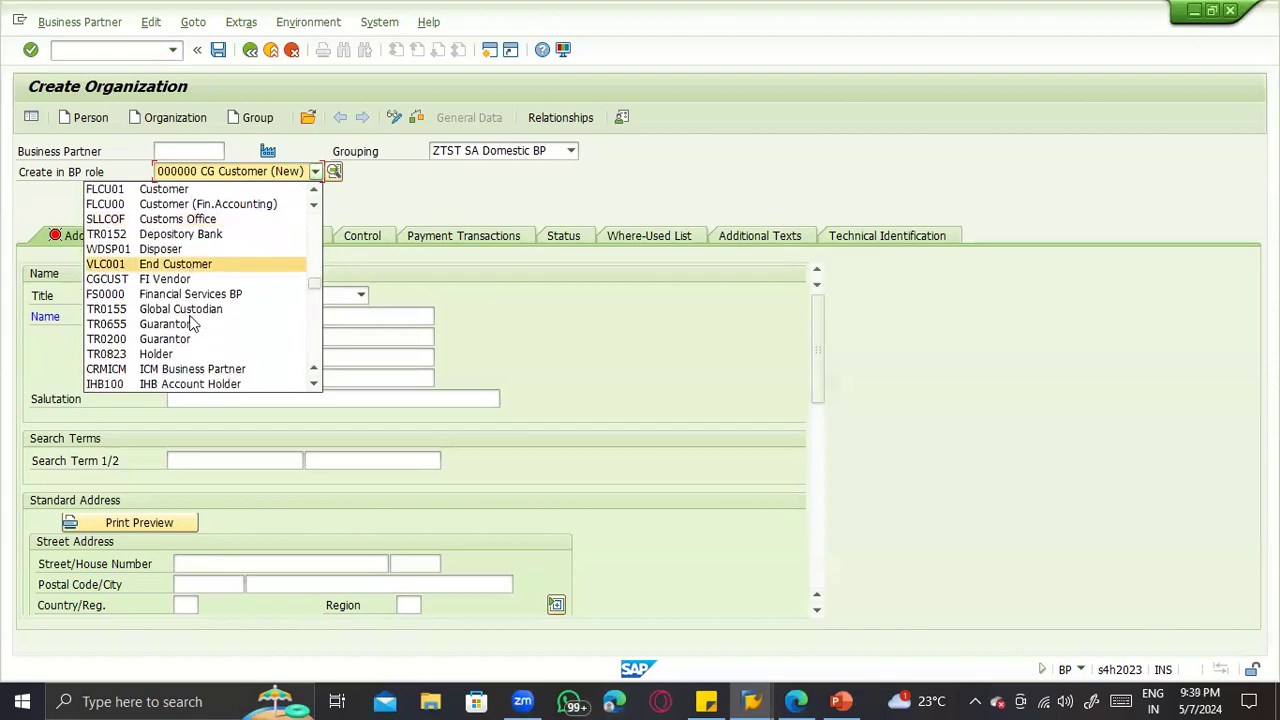
pyautogui.scroll(-5, 168, 285)
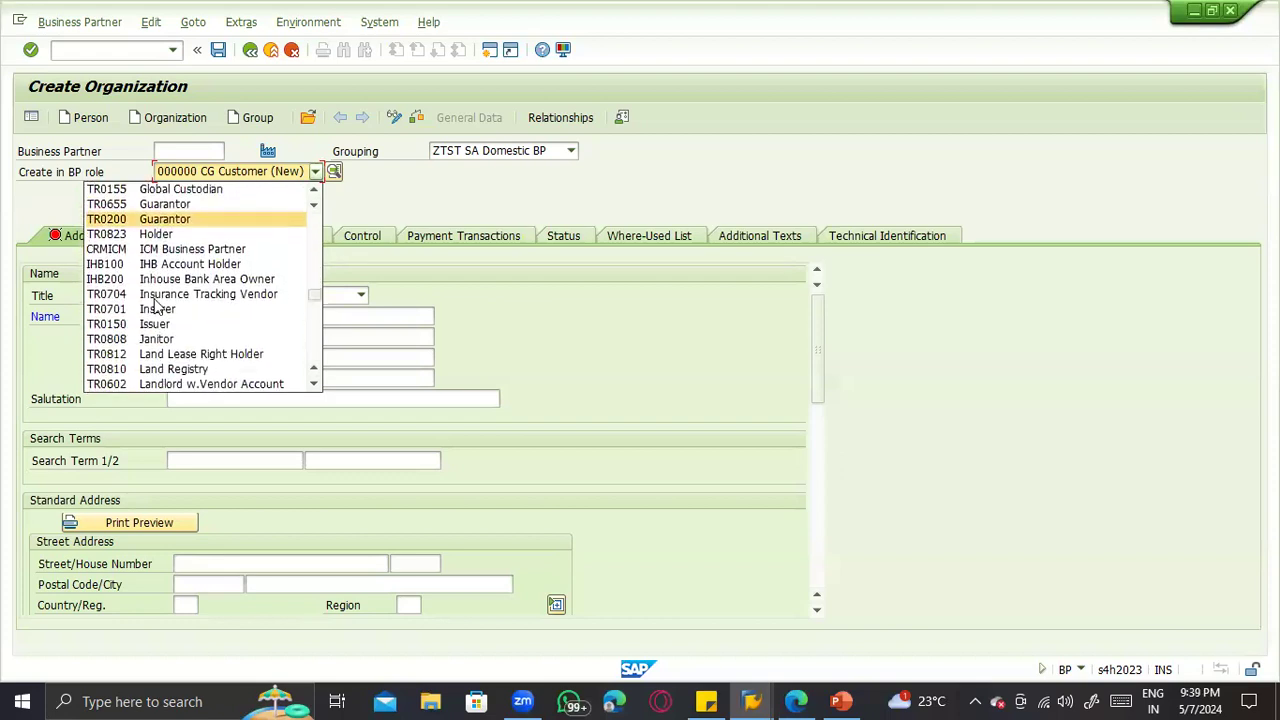
pyautogui.scroll(-9, 155, 306)
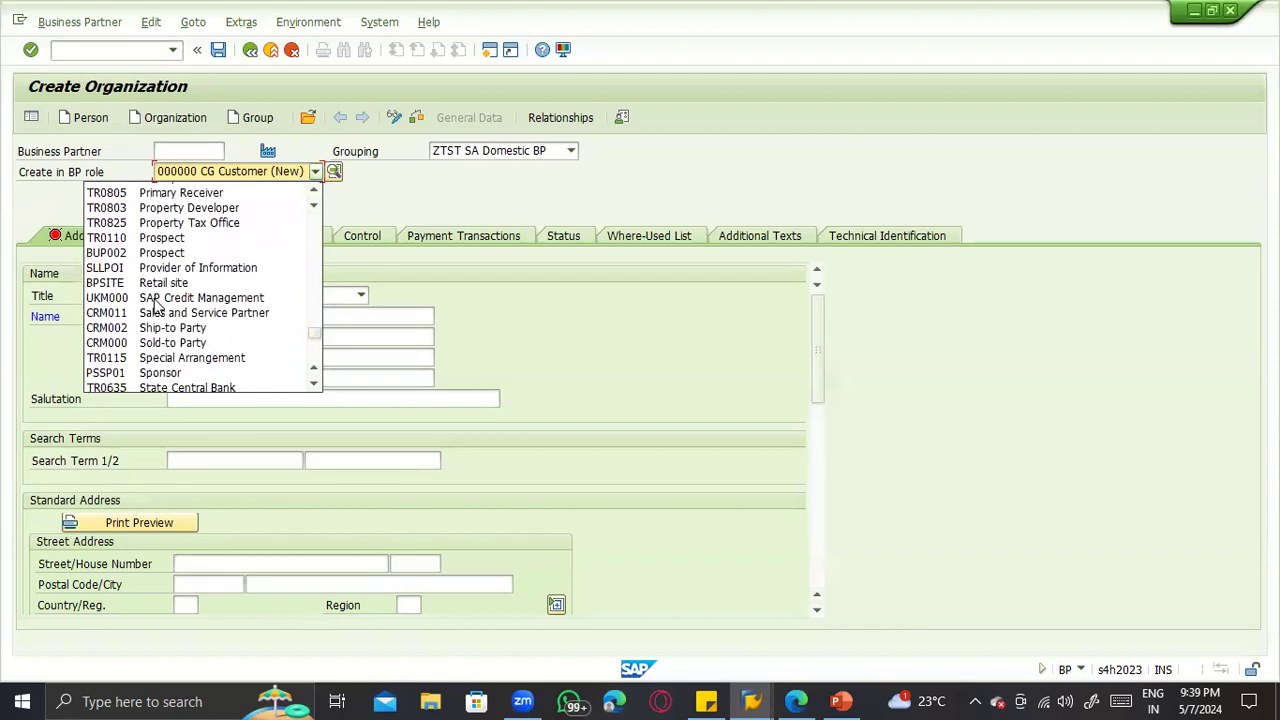
pyautogui.scroll(-5, 155, 306)
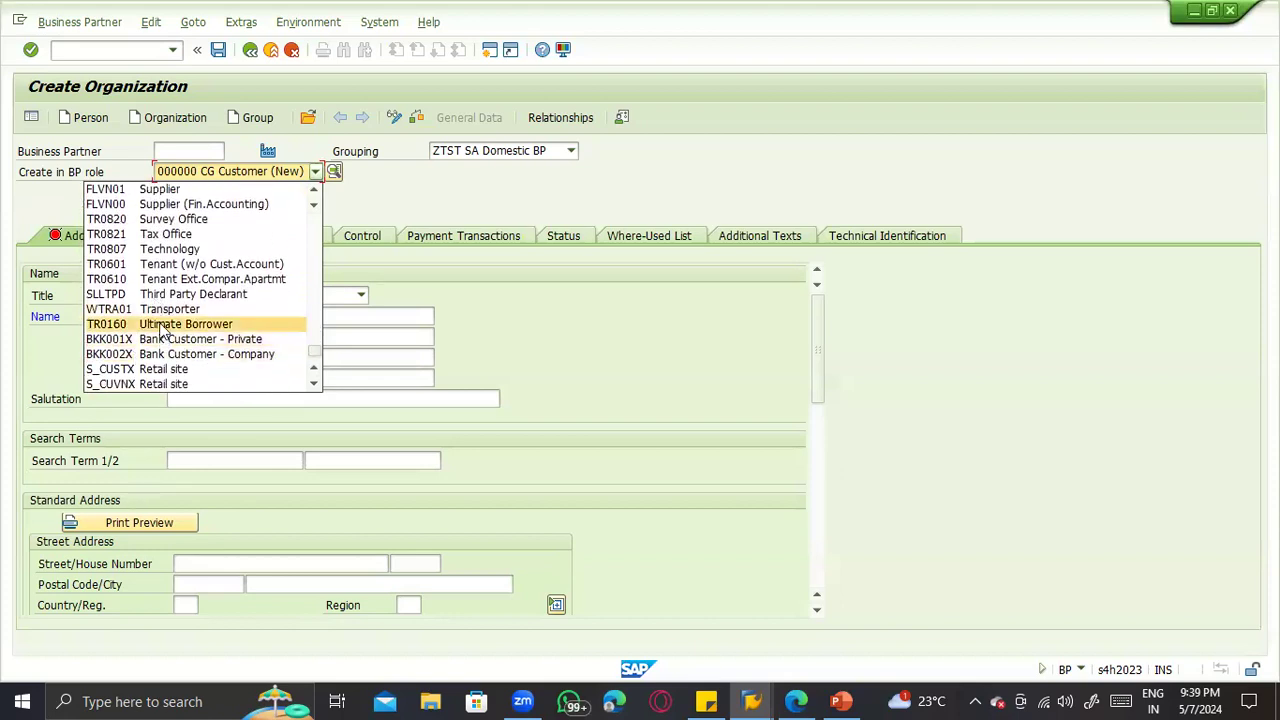
pyautogui.scroll(20, 160, 330)
pyautogui.scroll(-4, 160, 330)
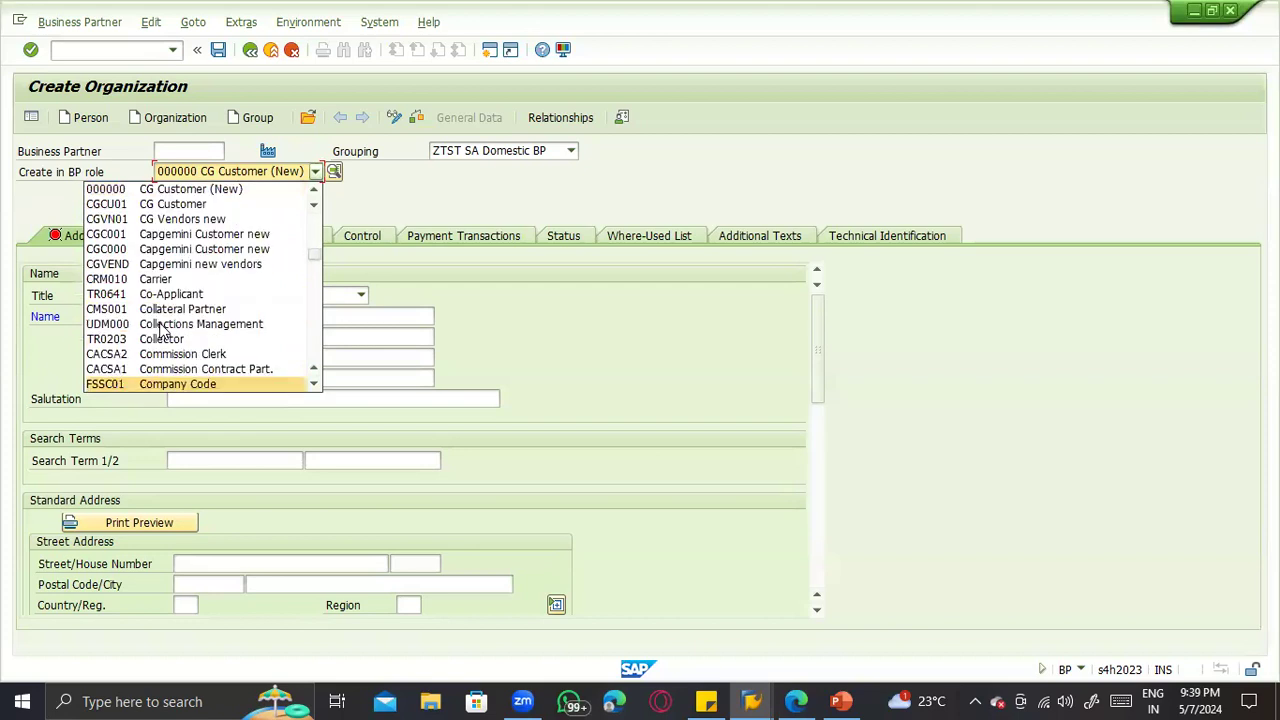
pyautogui.scroll(-4, 160, 330)
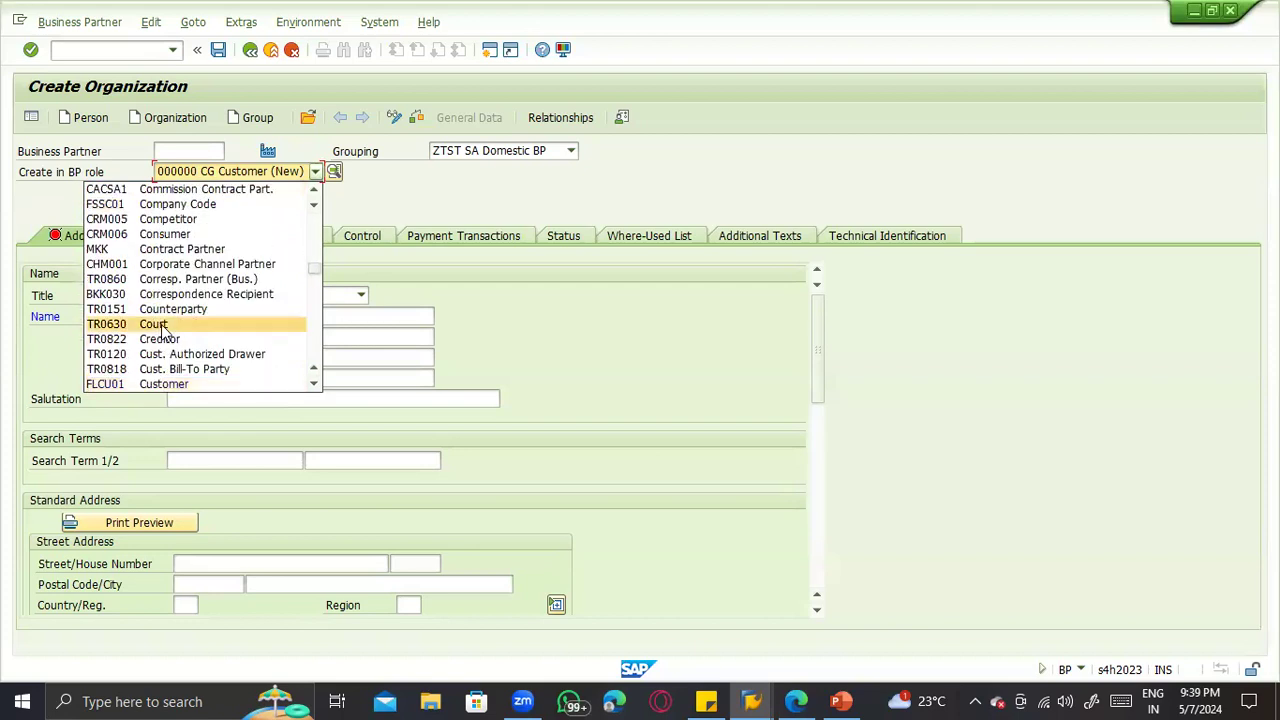
pyautogui.scroll(-1, 160, 332)
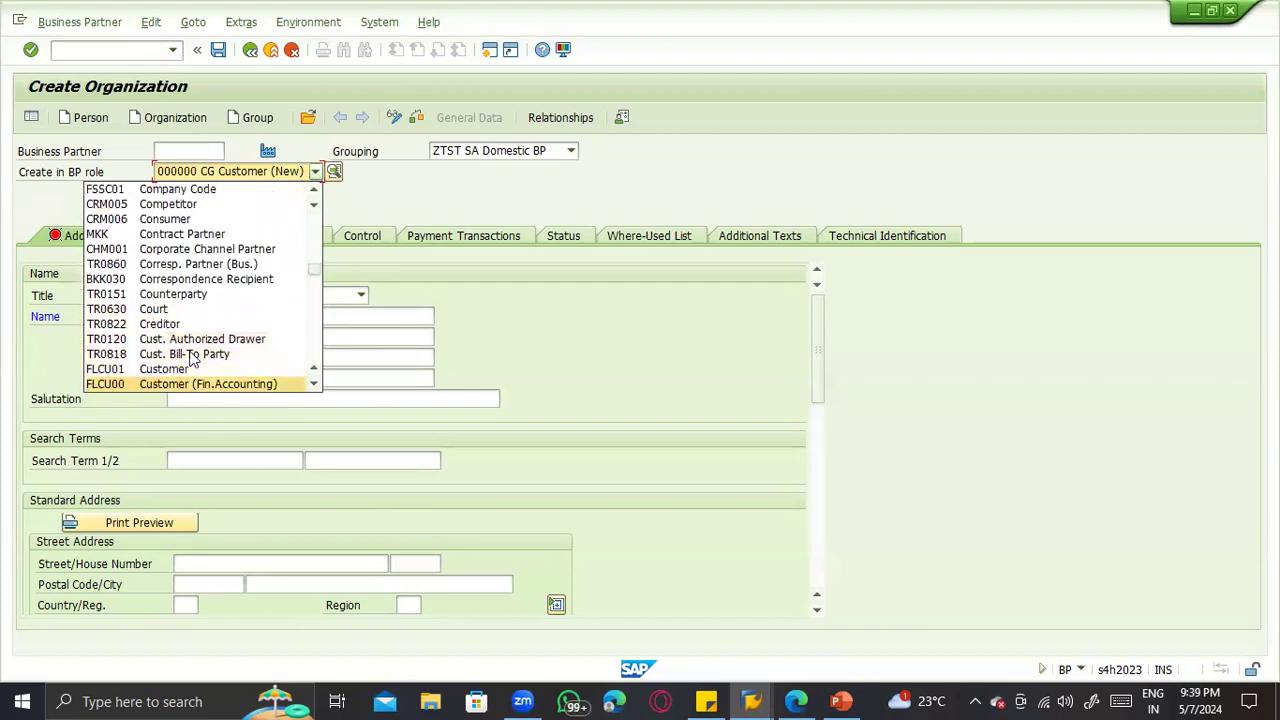
pyautogui.scroll(-2, 193, 360)
pyautogui.scroll(-5, 193, 360)
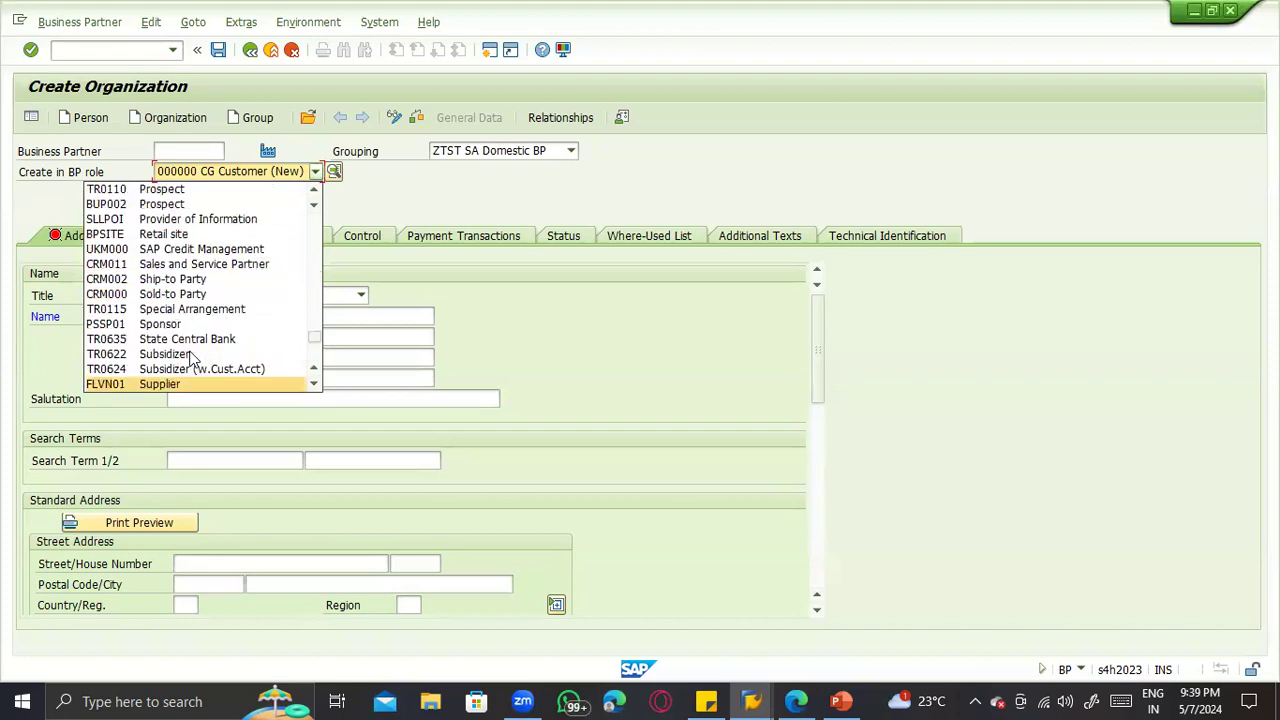
pyautogui.click(174, 386)
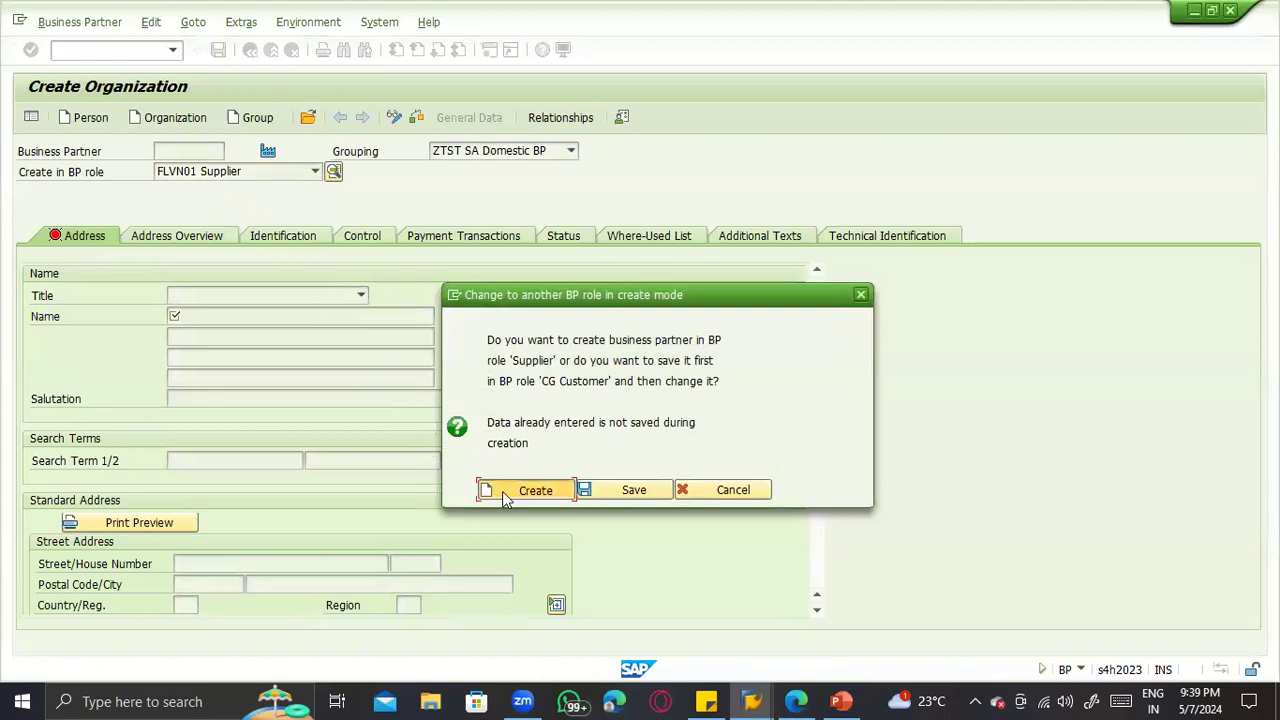
pyautogui.click(503, 495)
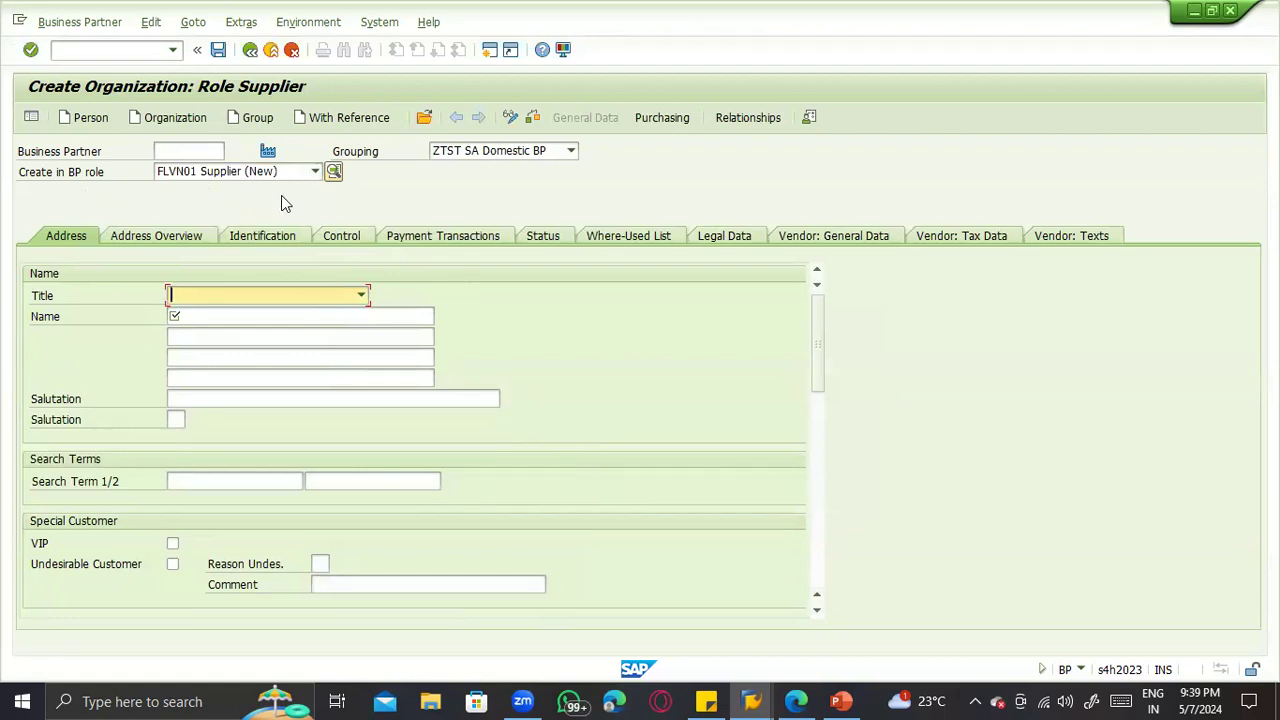
# Step: Name the supplier organization Vendor and set the country of its standard address to IN
pyautogui.click(193, 318)
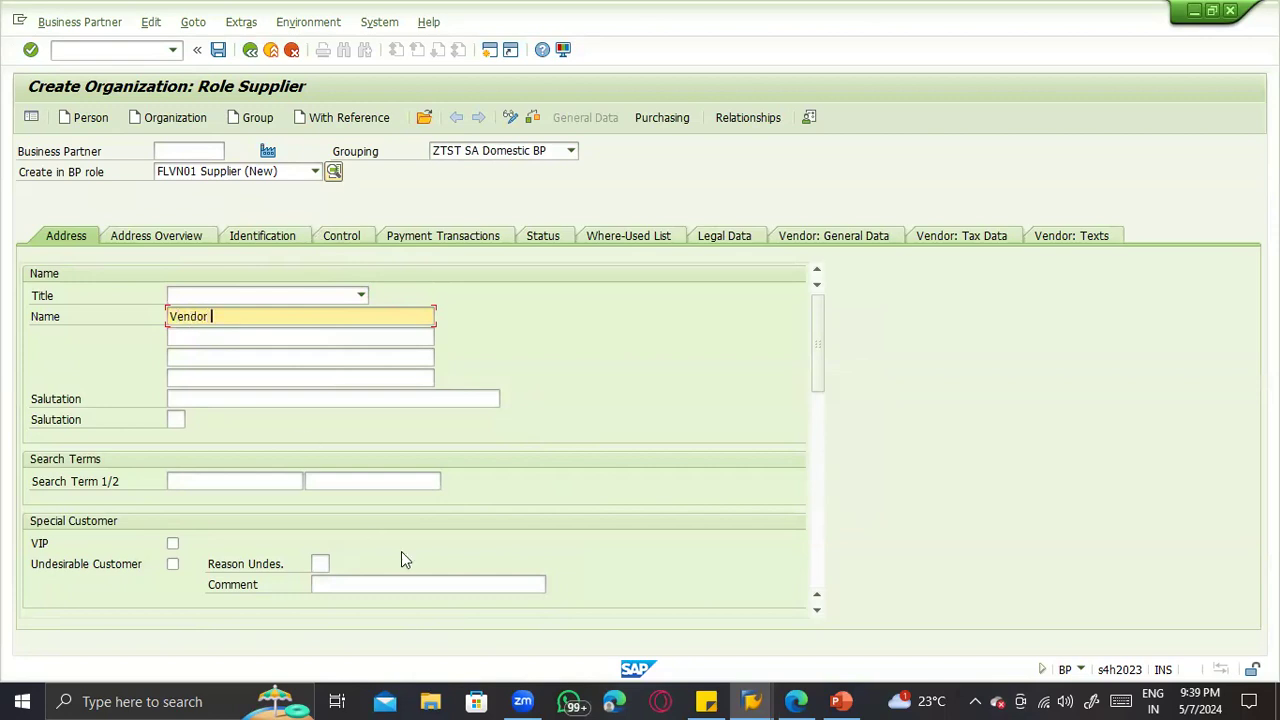
pyautogui.scroll(-3, 401, 552)
pyautogui.scroll(3, 300, 385)
pyautogui.scroll(-10, 606, 531)
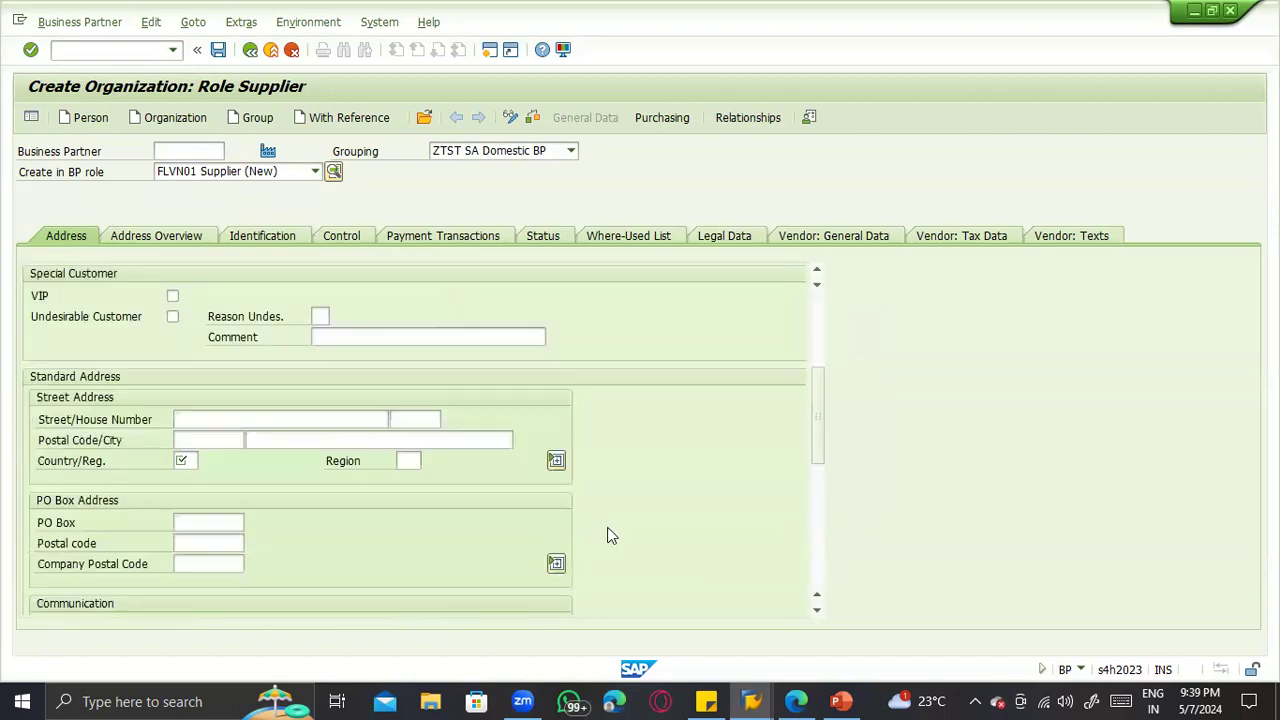
pyautogui.scroll(5, 223, 272)
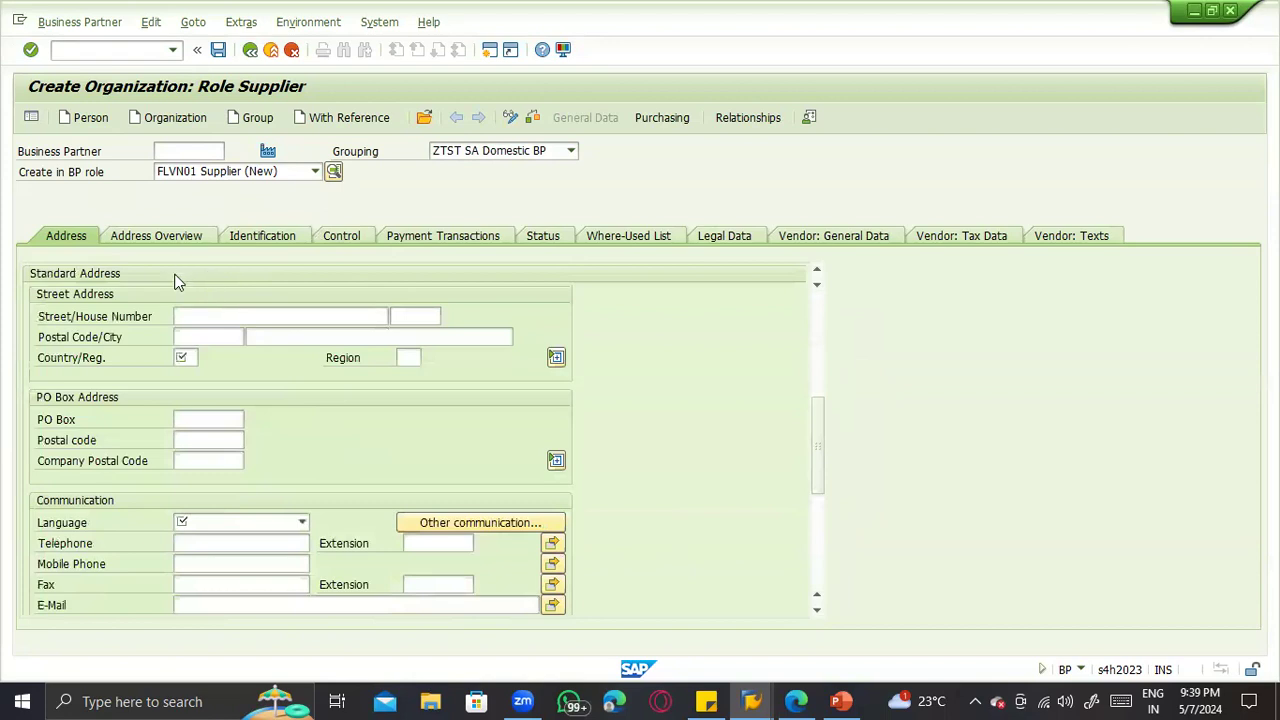
pyautogui.click(181, 357)
pyautogui.write('IN')
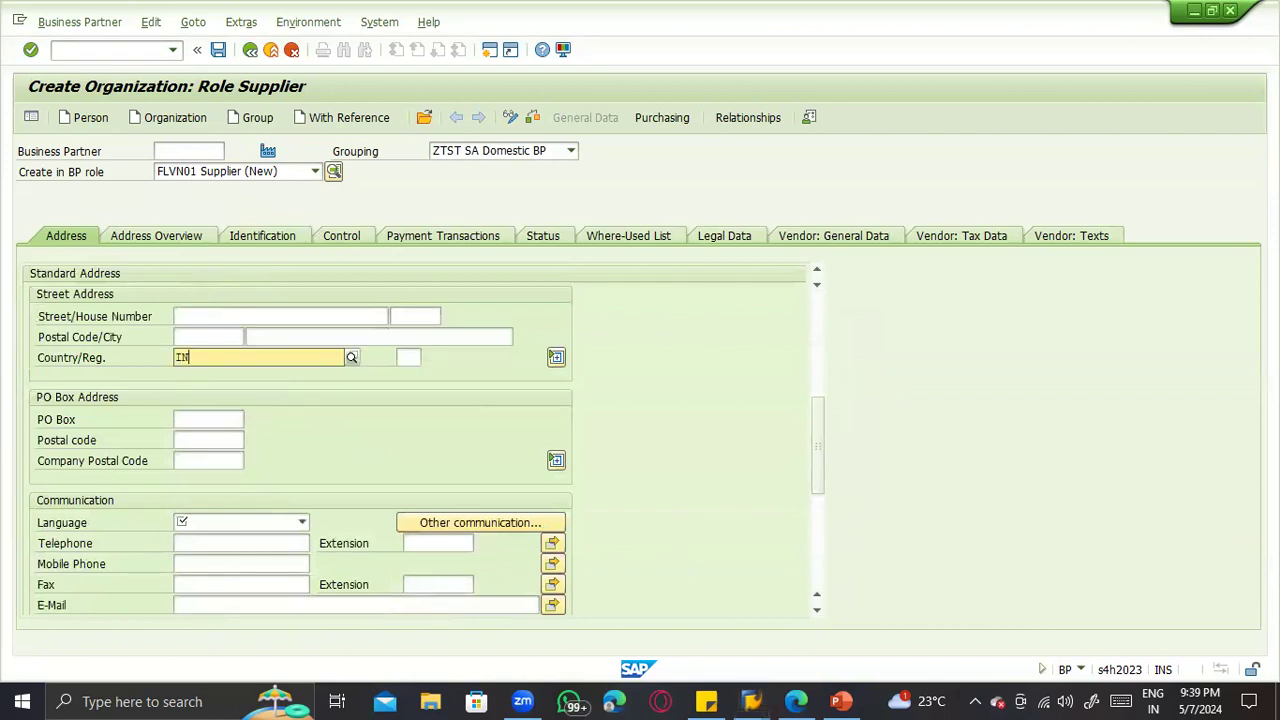
pyautogui.click(196, 389)
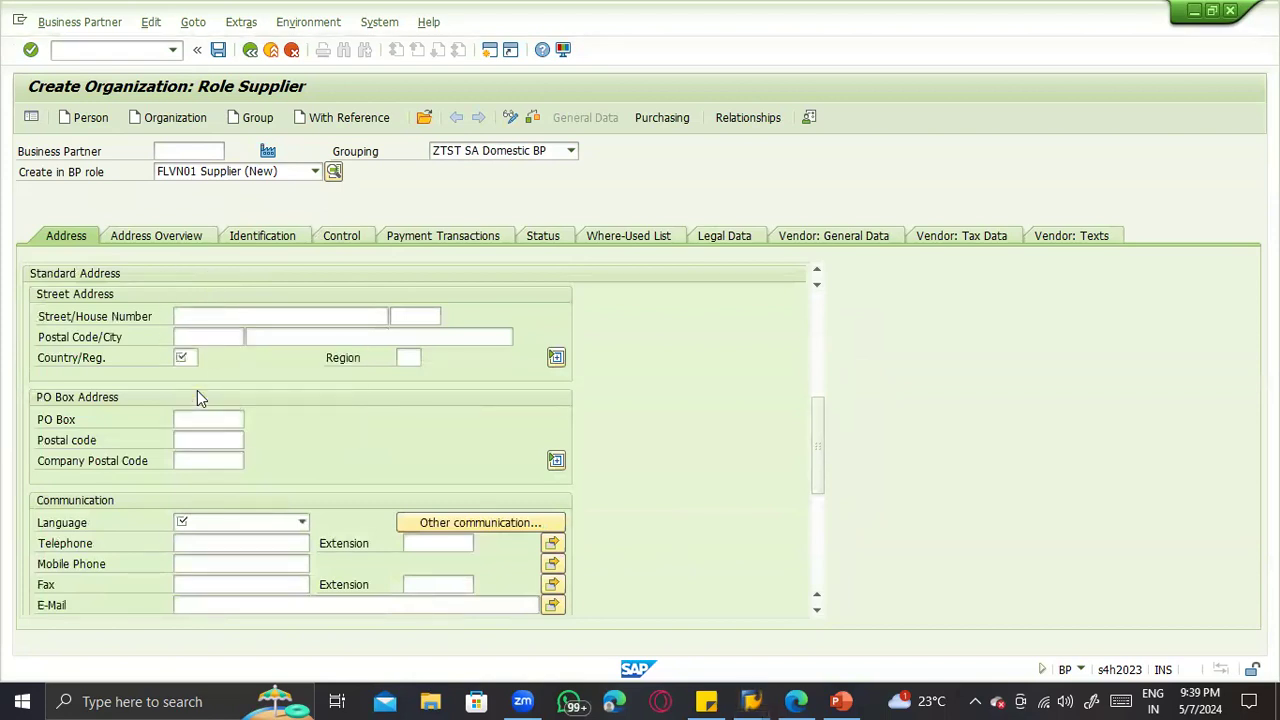
pyautogui.press('Return')
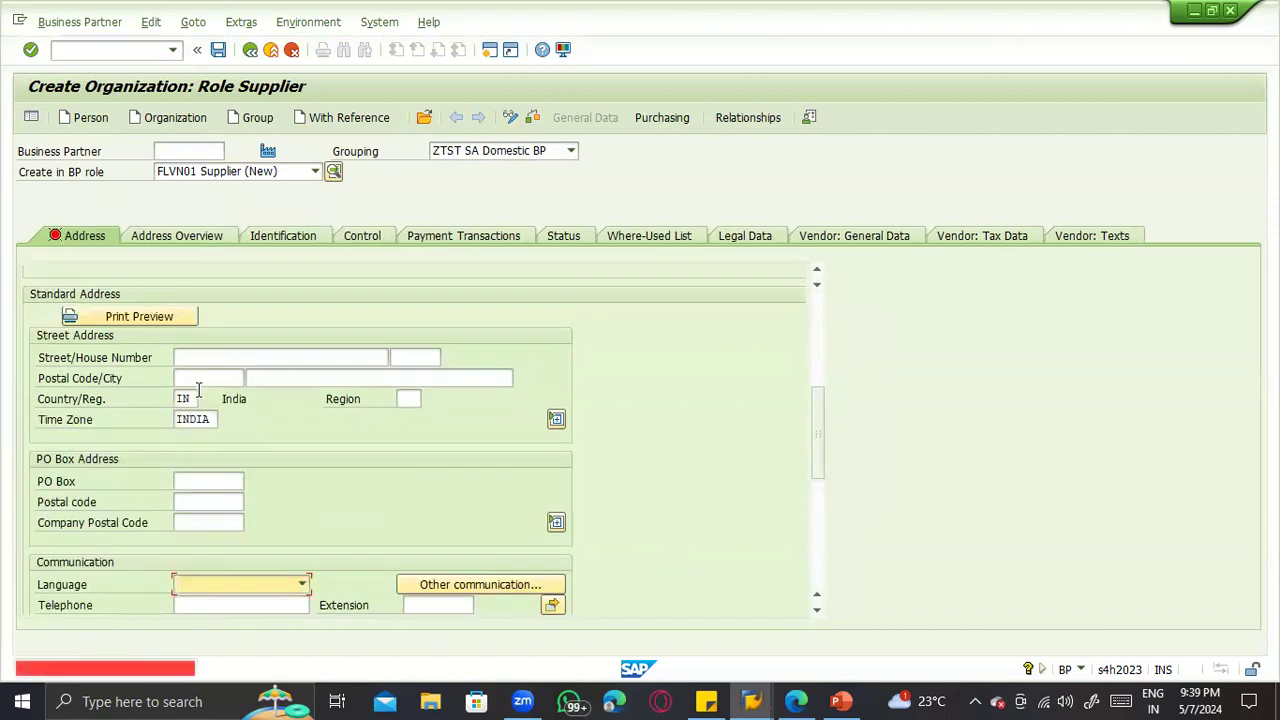
# Step: Set the communication language of the supplier organization to EN English
pyautogui.click(228, 587)
pyautogui.press('e')
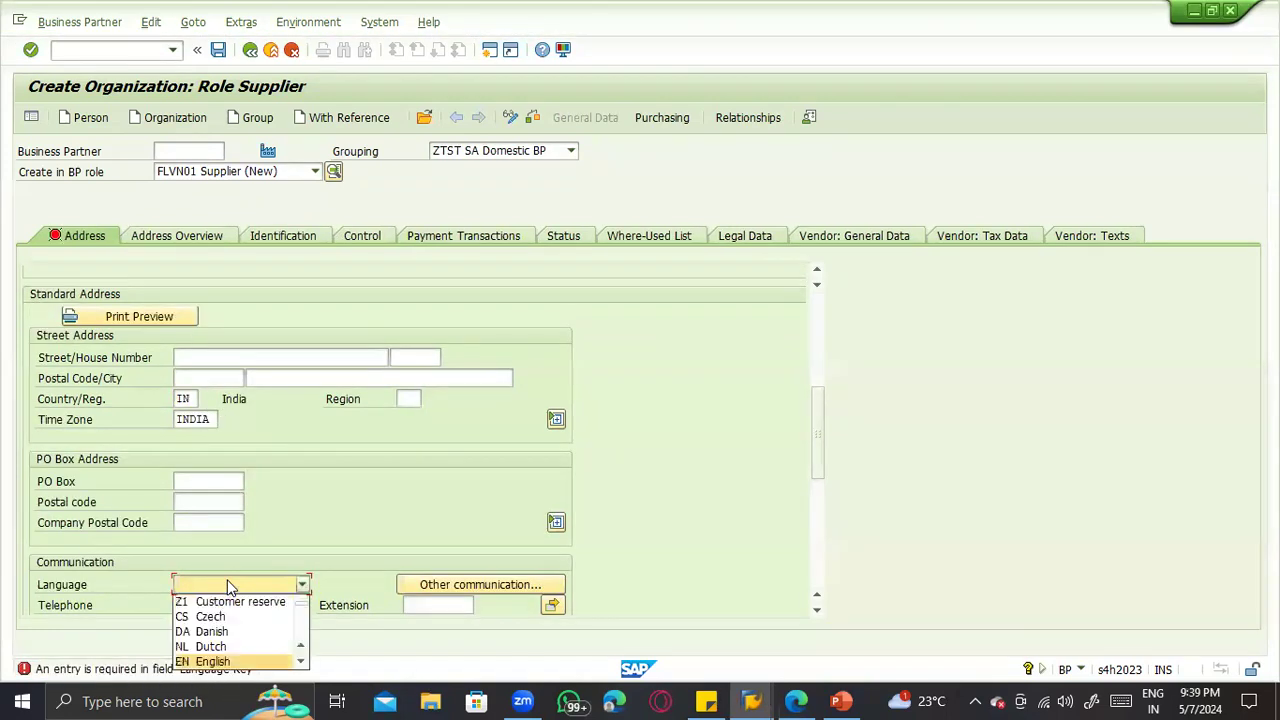
pyautogui.press('Return')
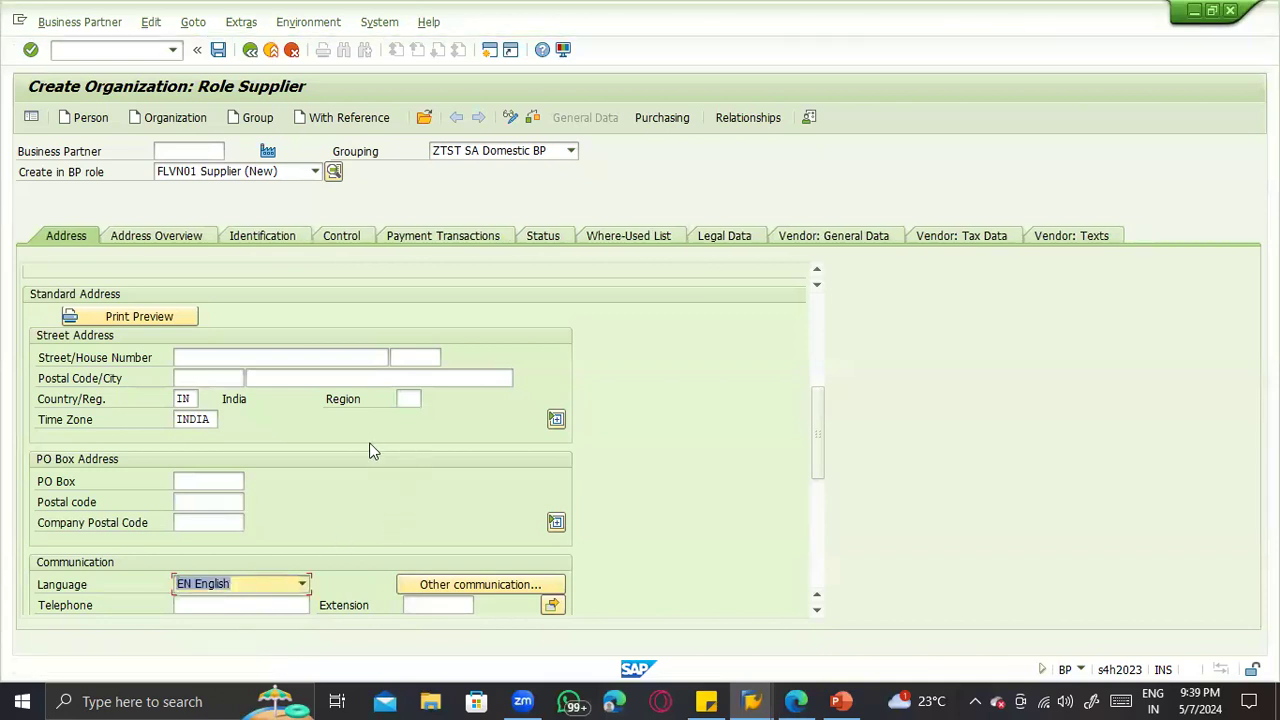
# Step: Review the entered name and address data and the control parameters of the supplier organization
pyautogui.scroll(2, 366, 436)
pyautogui.moveTo(825, 432); pyautogui.dragTo(822, 349)
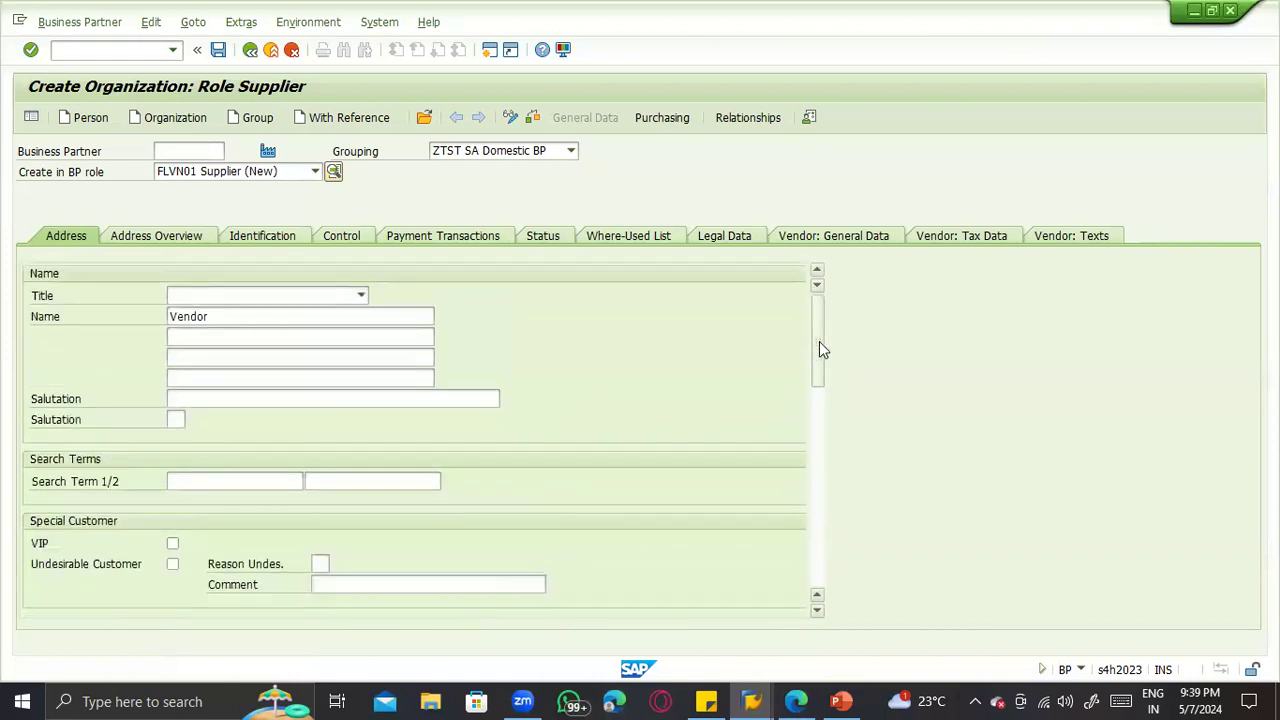
pyautogui.click(339, 236)
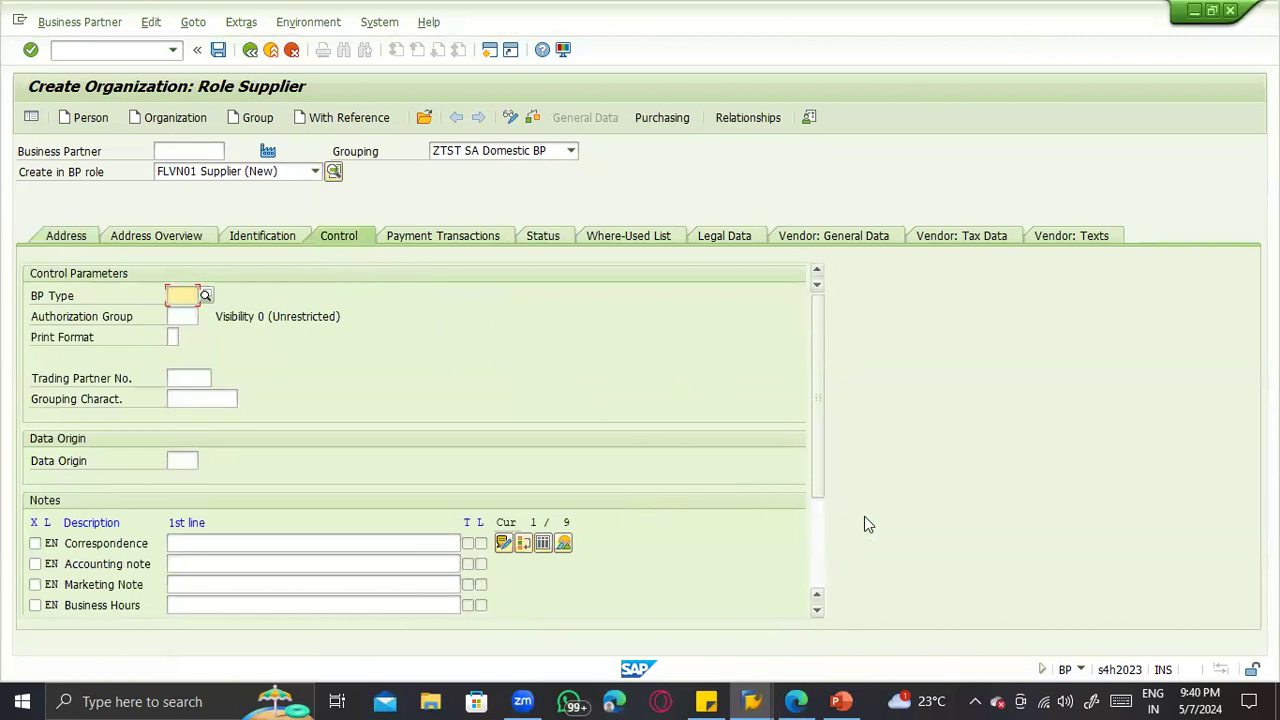
pyautogui.scroll(-3, 817, 531)
pyautogui.scroll(3, 826, 383)
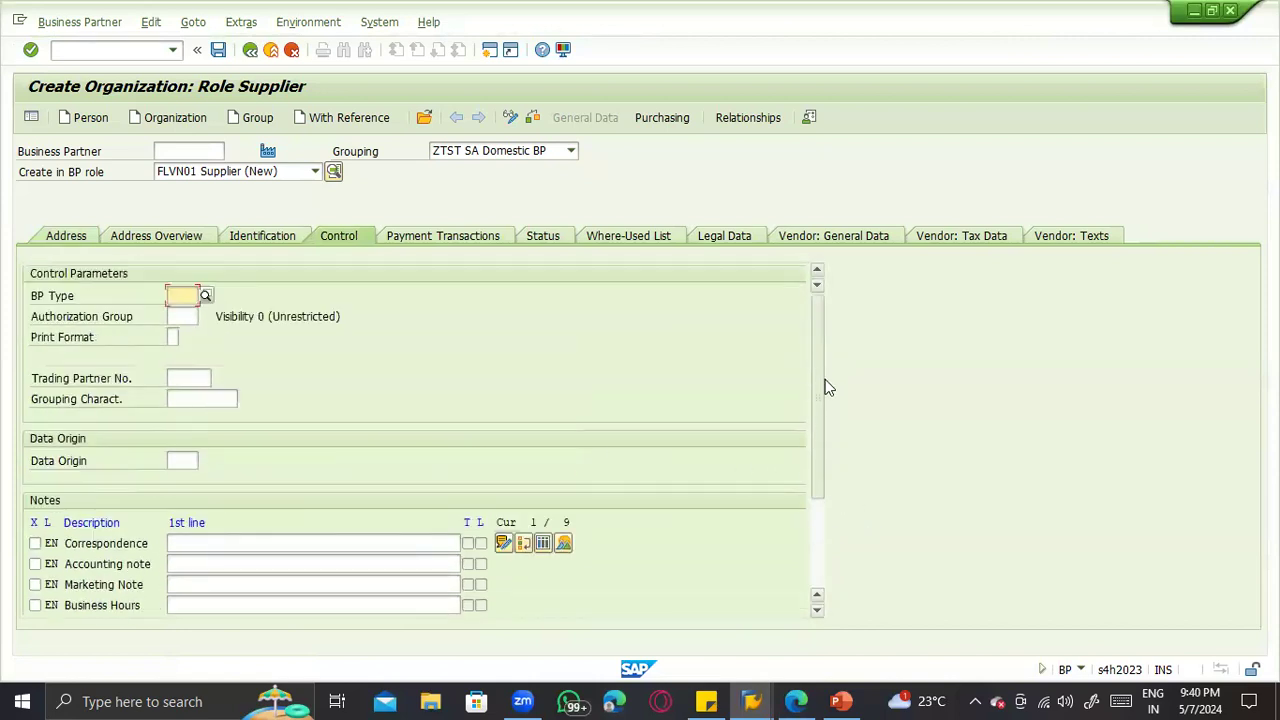
# Step: Check the vendor number and account group assignment in the supplier's vendor general data
pyautogui.click(847, 237)
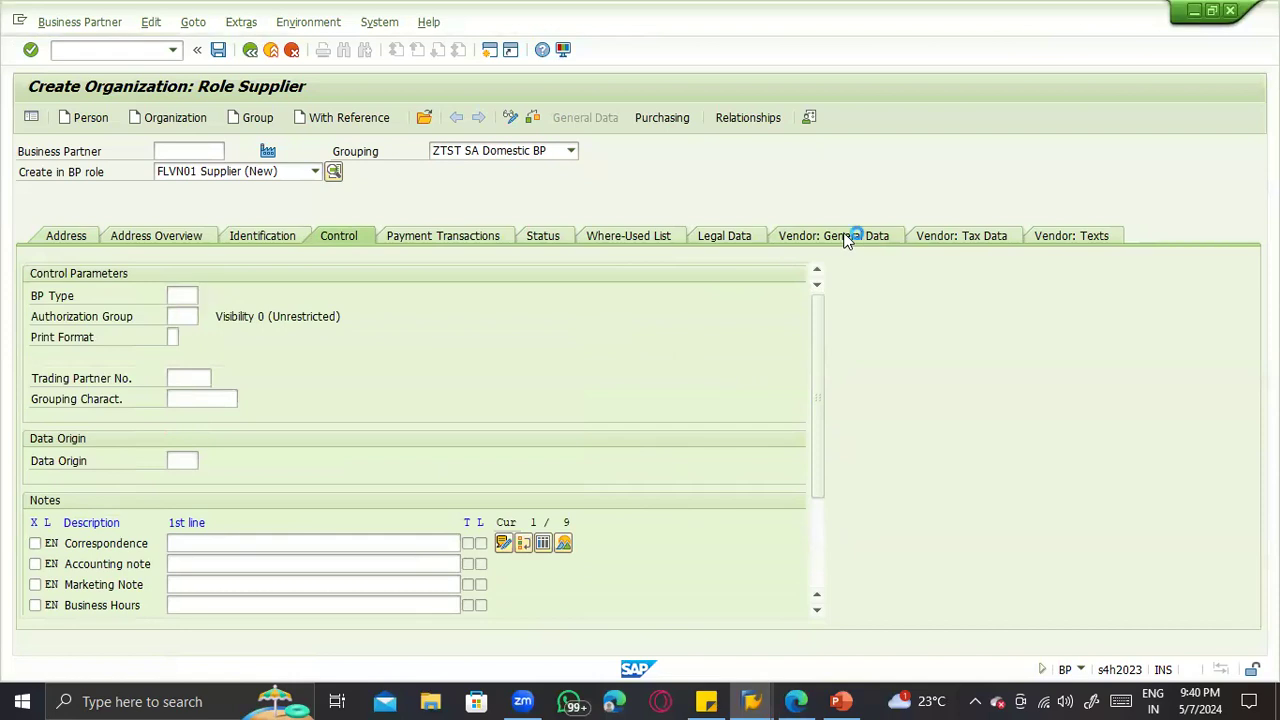
pyautogui.moveTo(193, 298); pyautogui.dragTo(266, 292)
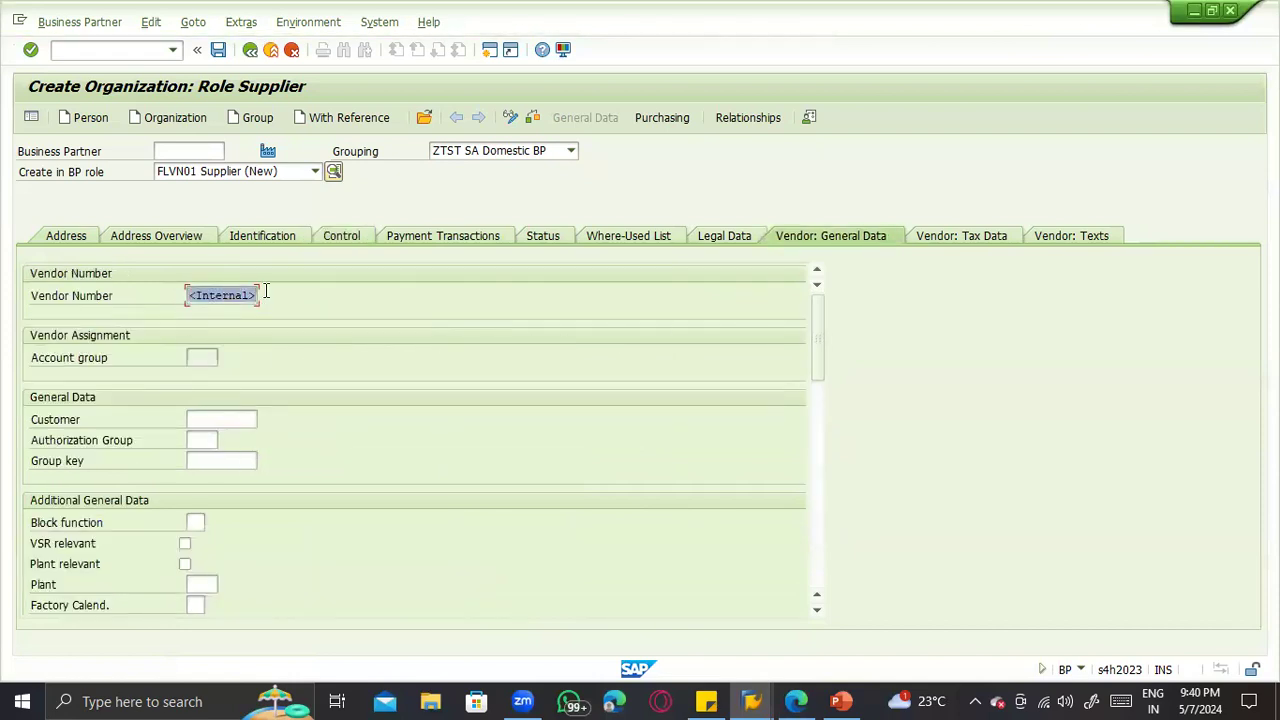
pyautogui.click(195, 359)
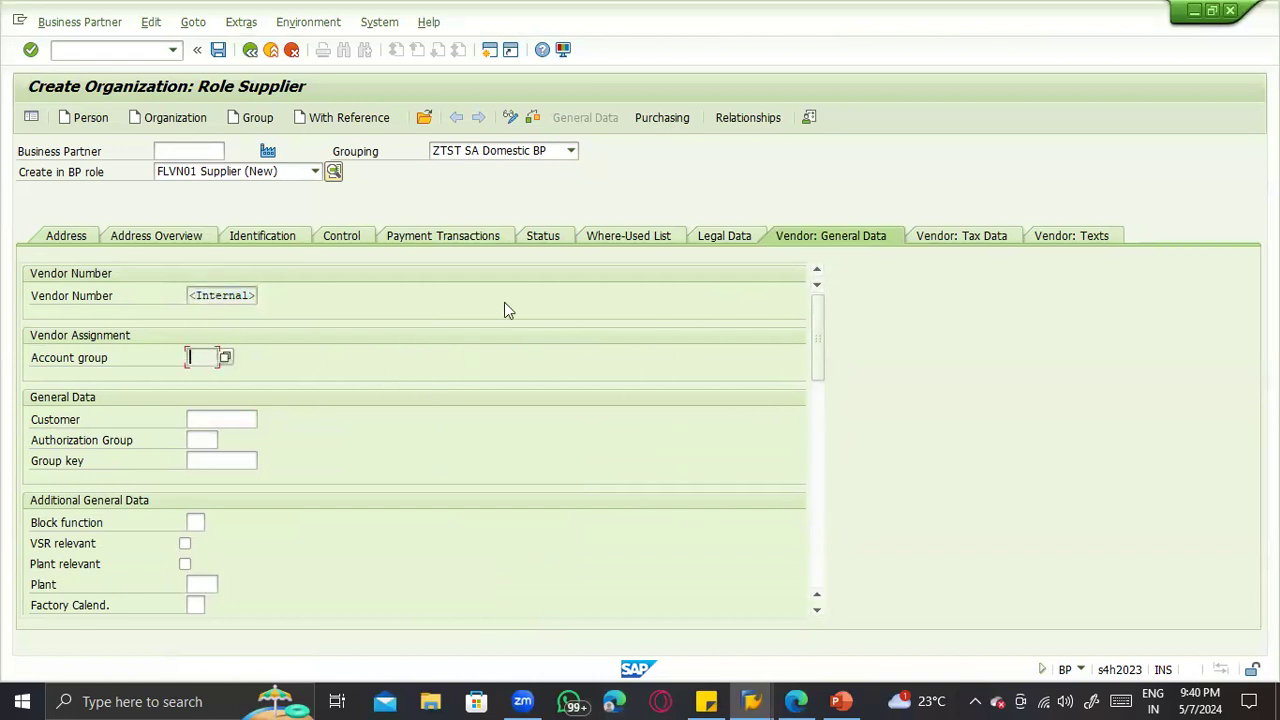
# Step: Try to save the supplier organization and open the detailed explanation of the status message
pyautogui.click(219, 51)
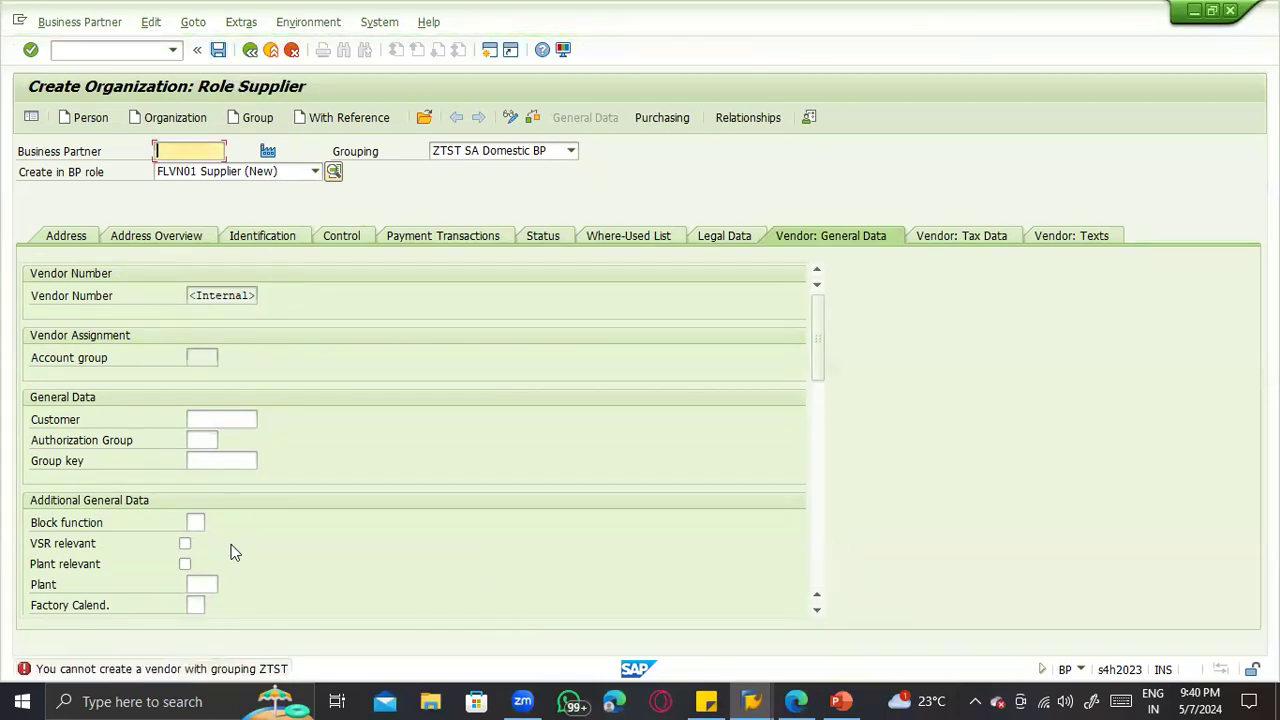
pyautogui.doubleClick(248, 670)
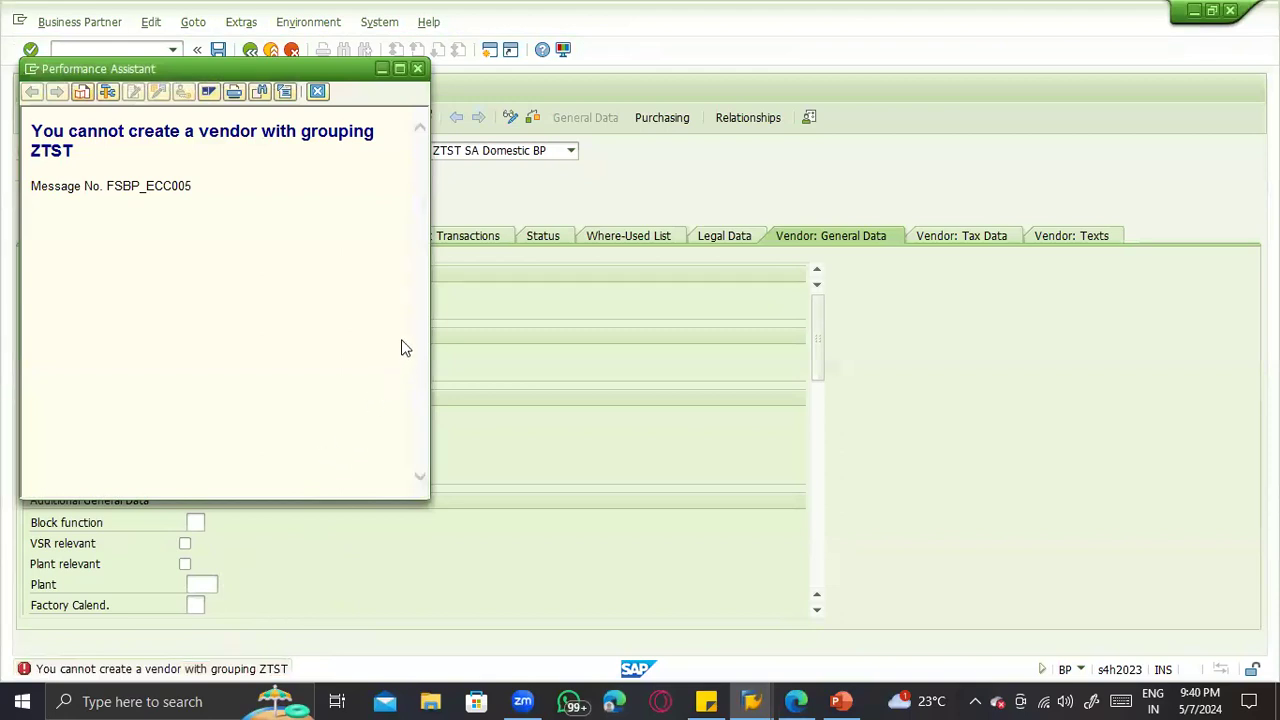
# Step: Try again to save the supplier organization with grouping ZTST SA Domestic BP and open the explanation of the status message
pyautogui.press('Escape')
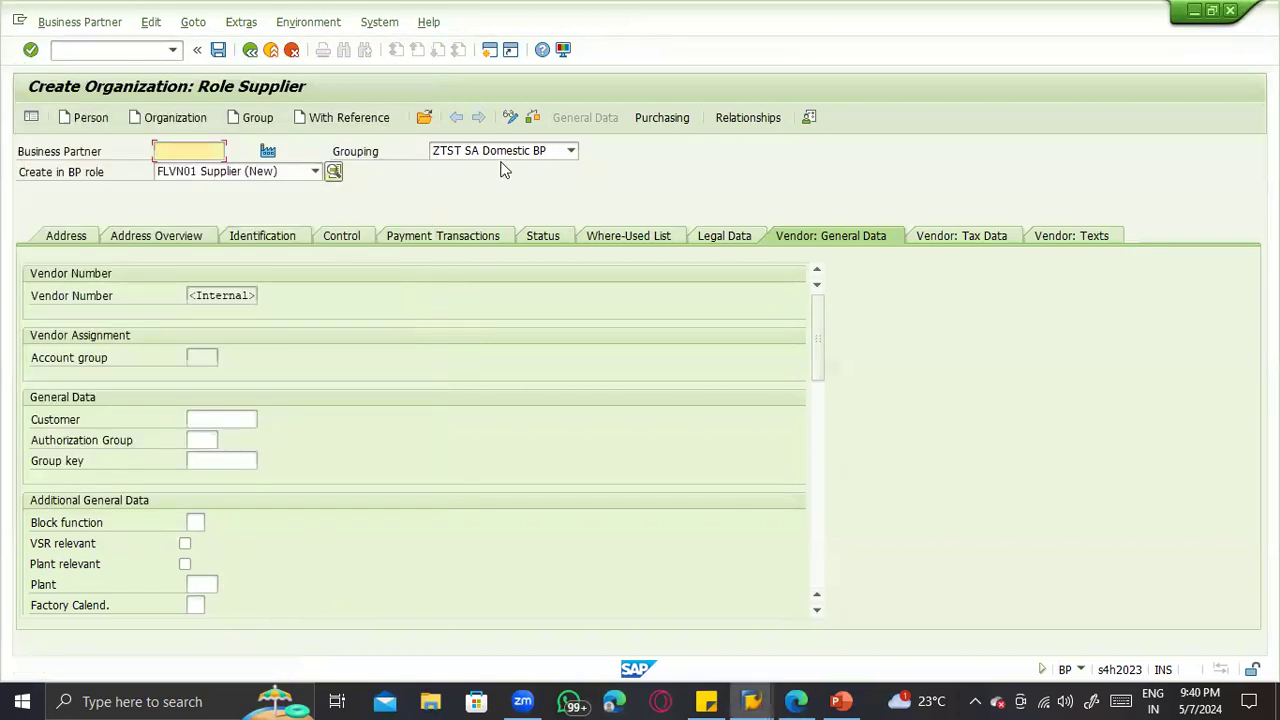
pyautogui.click(504, 150)
pyautogui.click(242, 597)
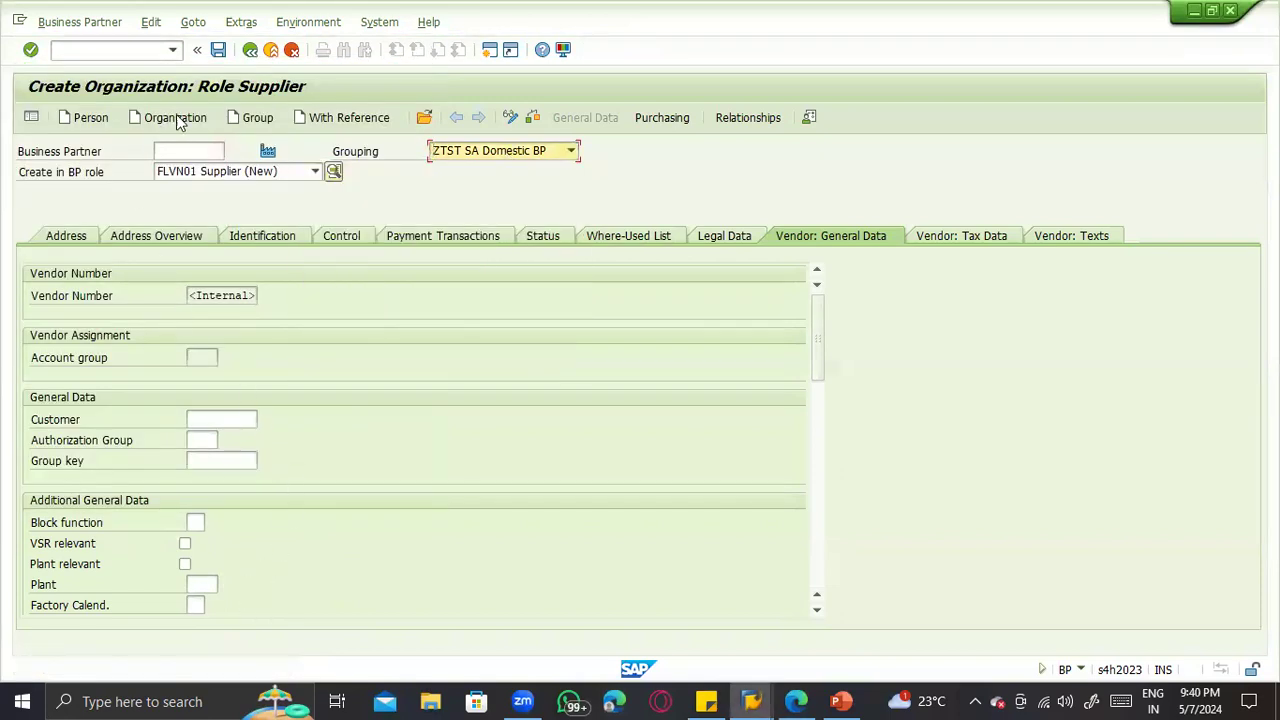
pyautogui.click(218, 50)
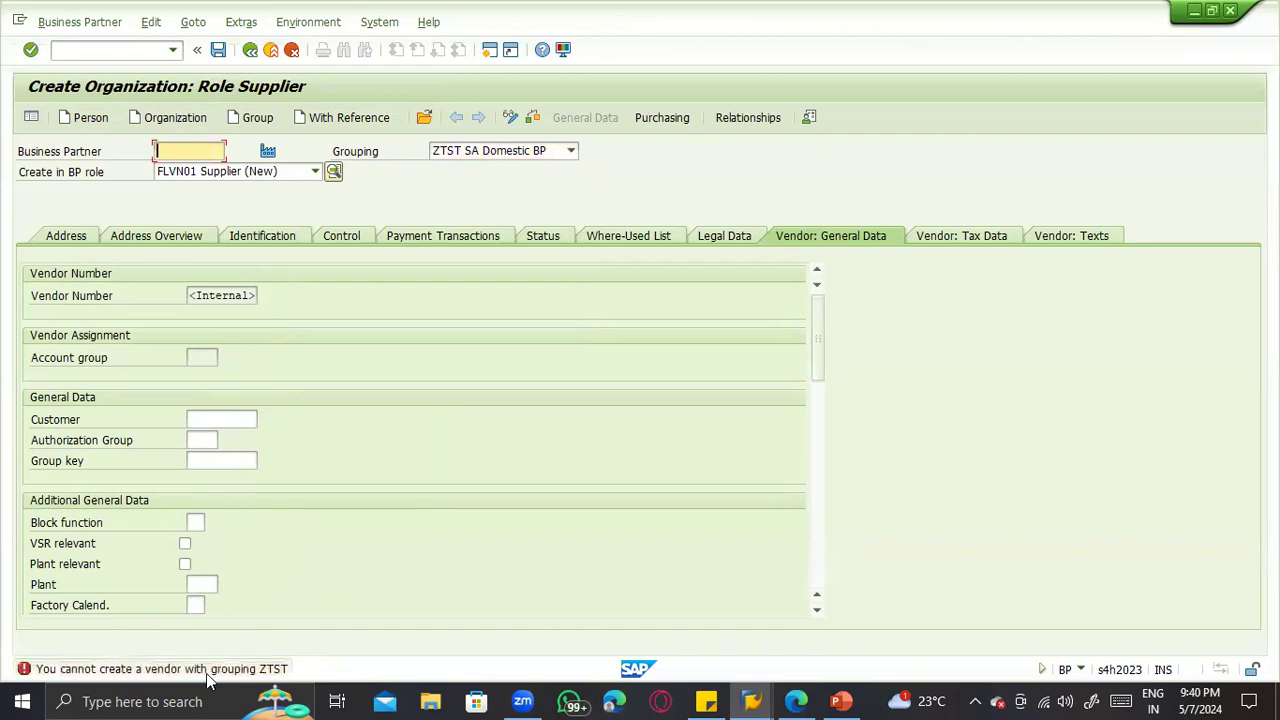
pyautogui.doubleClick(223, 672)
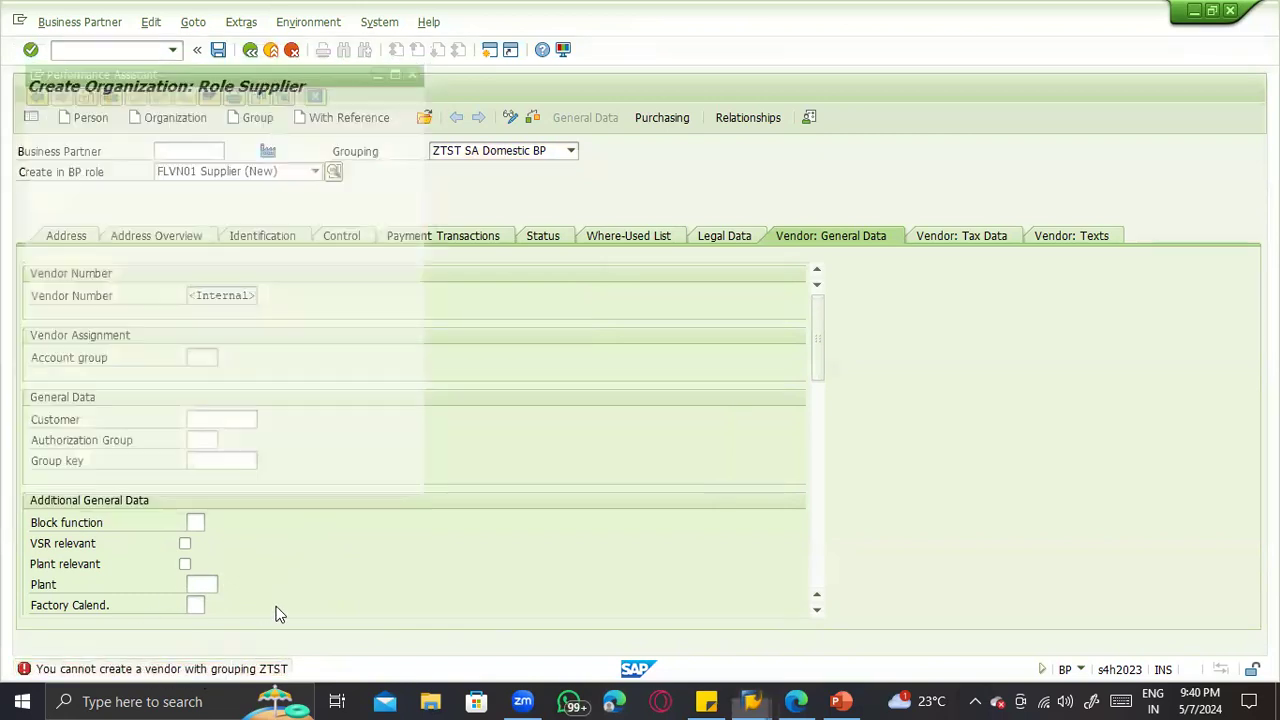
# Step: Switch to the customizing session and look up grouping ZTST in Define Groupings and Assign Number Ranges
pyautogui.hotkey('alt', 'Tab')
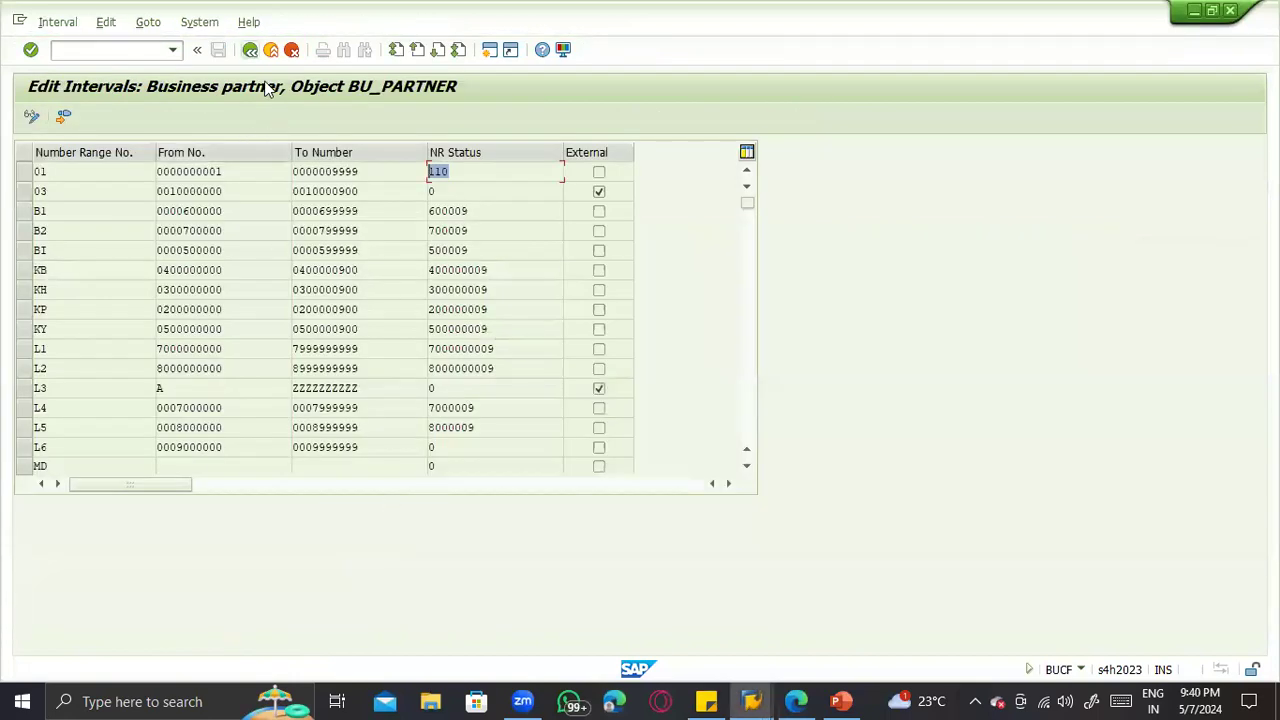
pyautogui.click(250, 49)
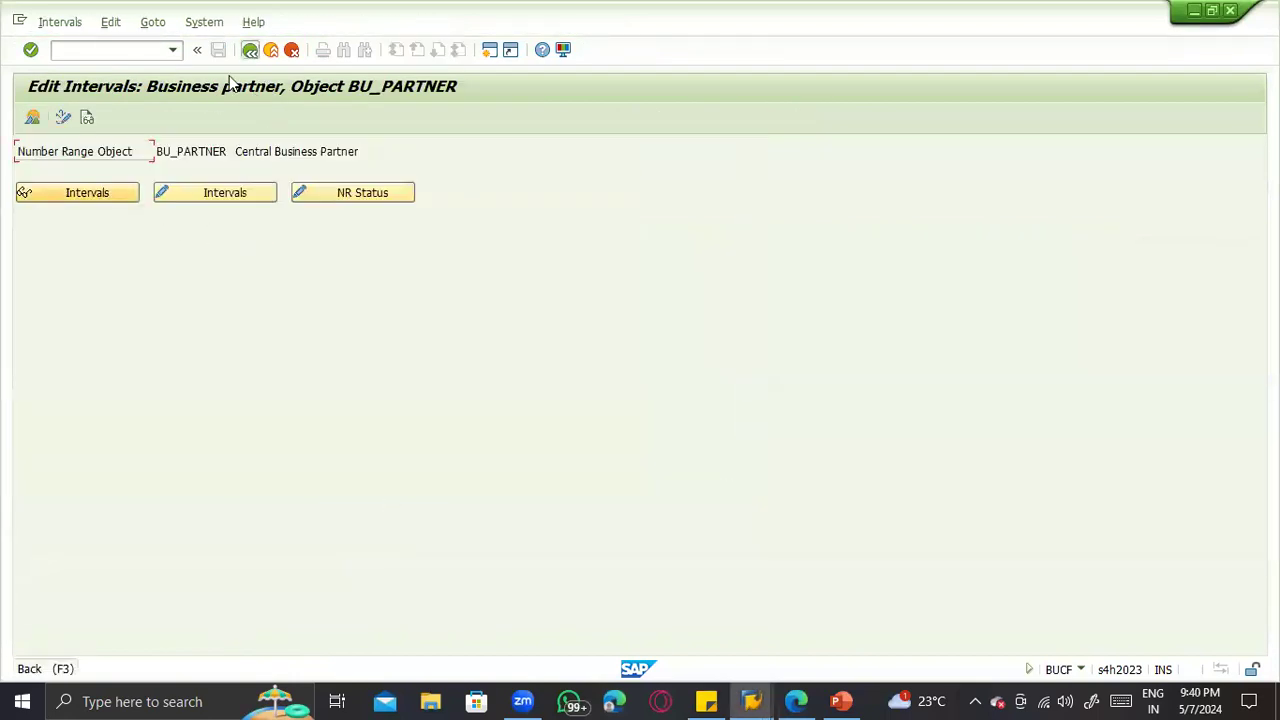
pyautogui.click(177, 404)
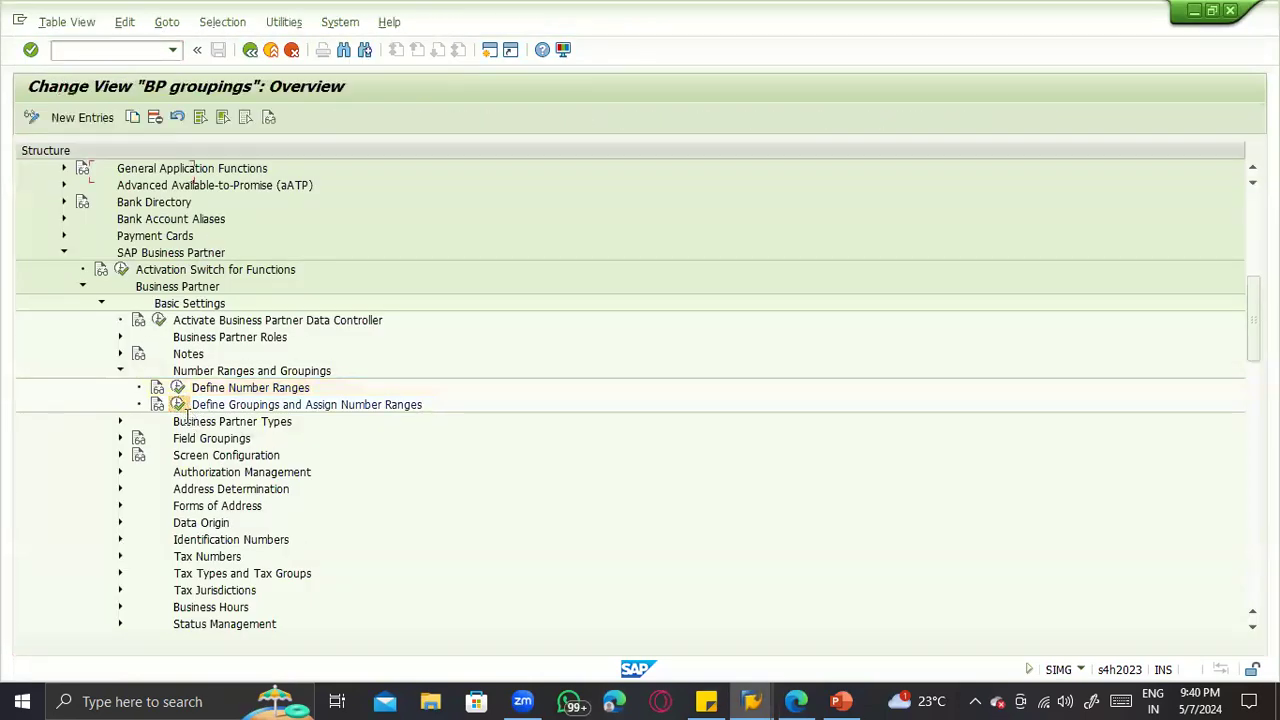
pyautogui.click(250, 625)
pyautogui.write('zts')
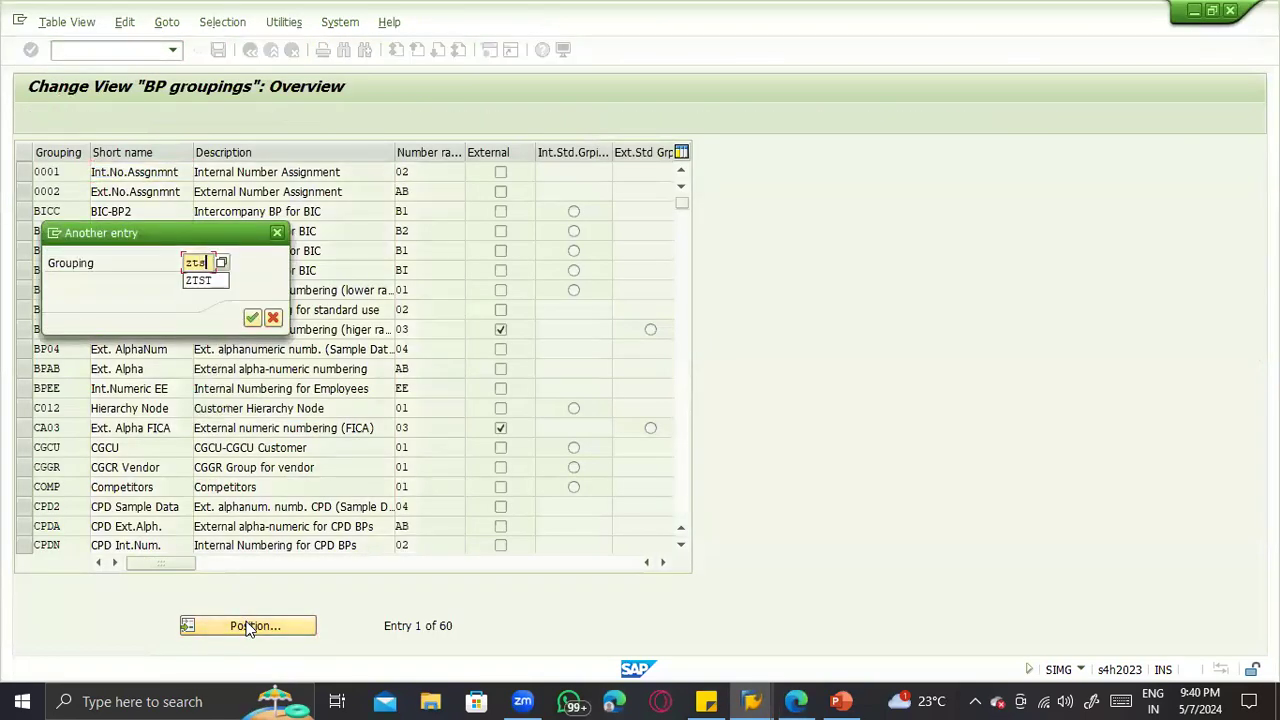
pyautogui.press('Return')
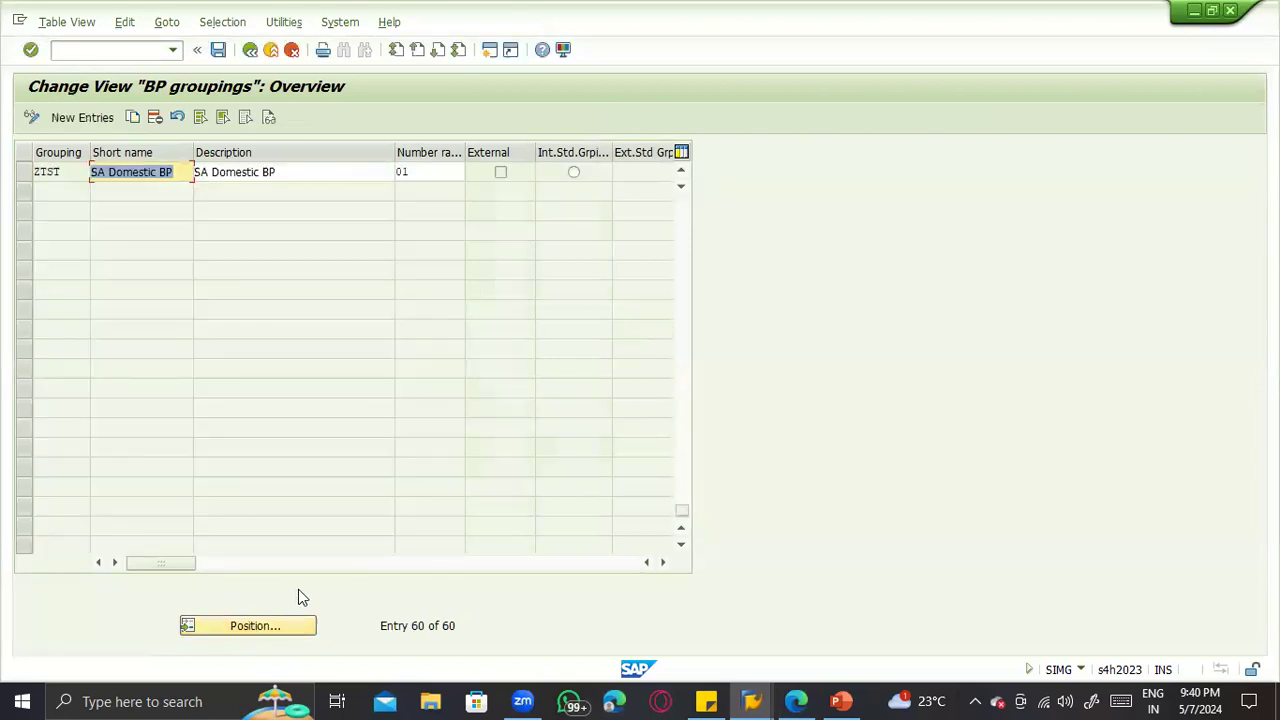
# Step: Compare the number range assignment of grouping ZTST with the other BP groupings, then return to the IMG
pyautogui.scroll(2, 408, 468)
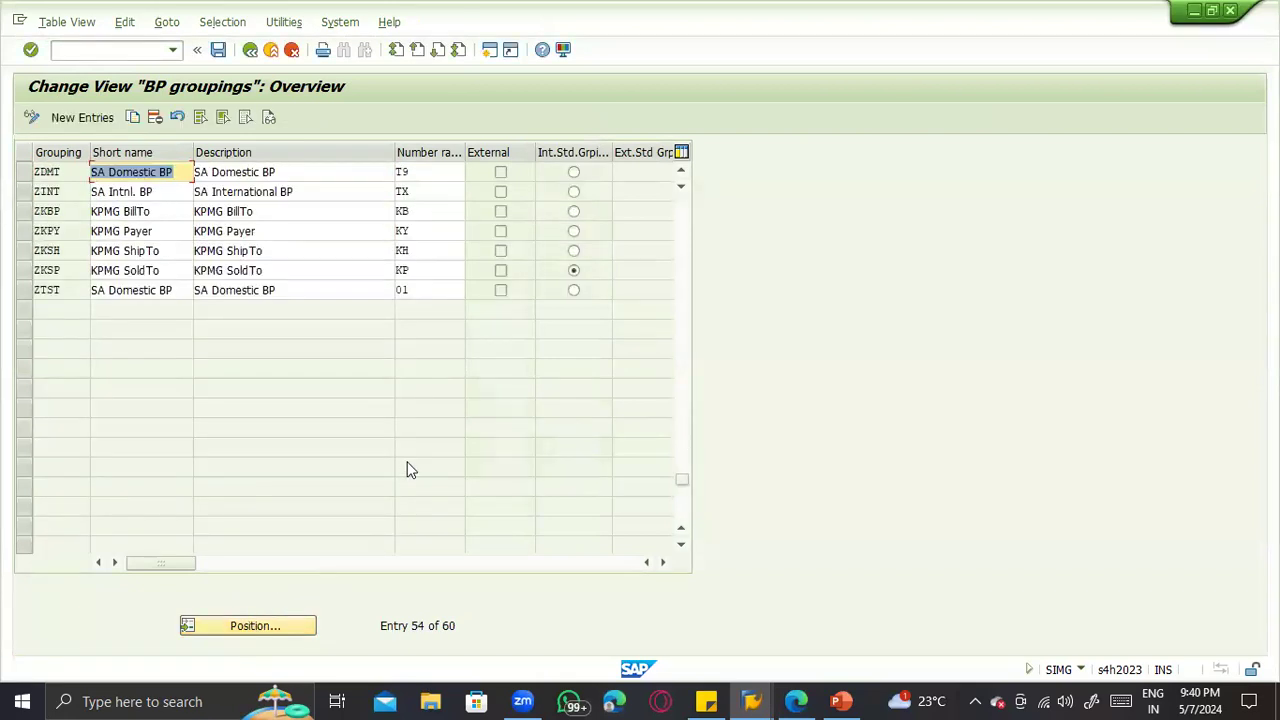
pyautogui.click(301, 289)
pyautogui.doubleClick(302, 289)
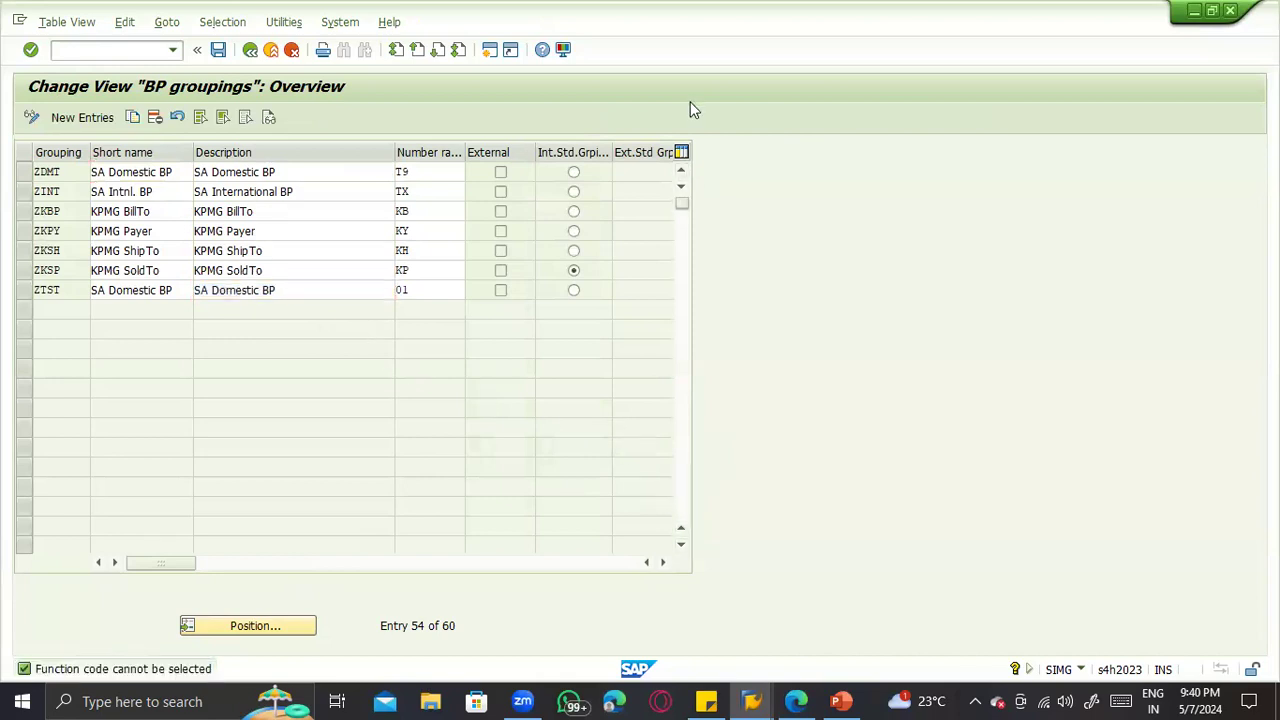
pyautogui.moveTo(690, 101); pyautogui.dragTo(690, 101)
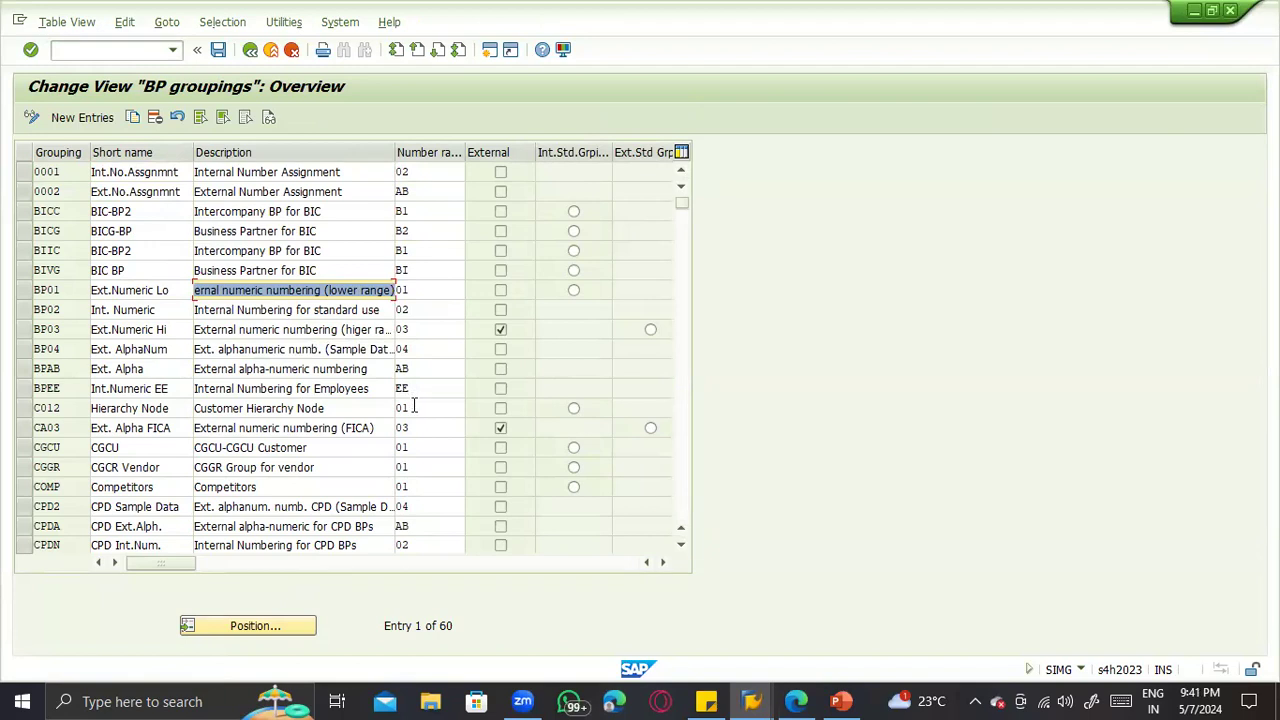
pyautogui.scroll(-1, 414, 405)
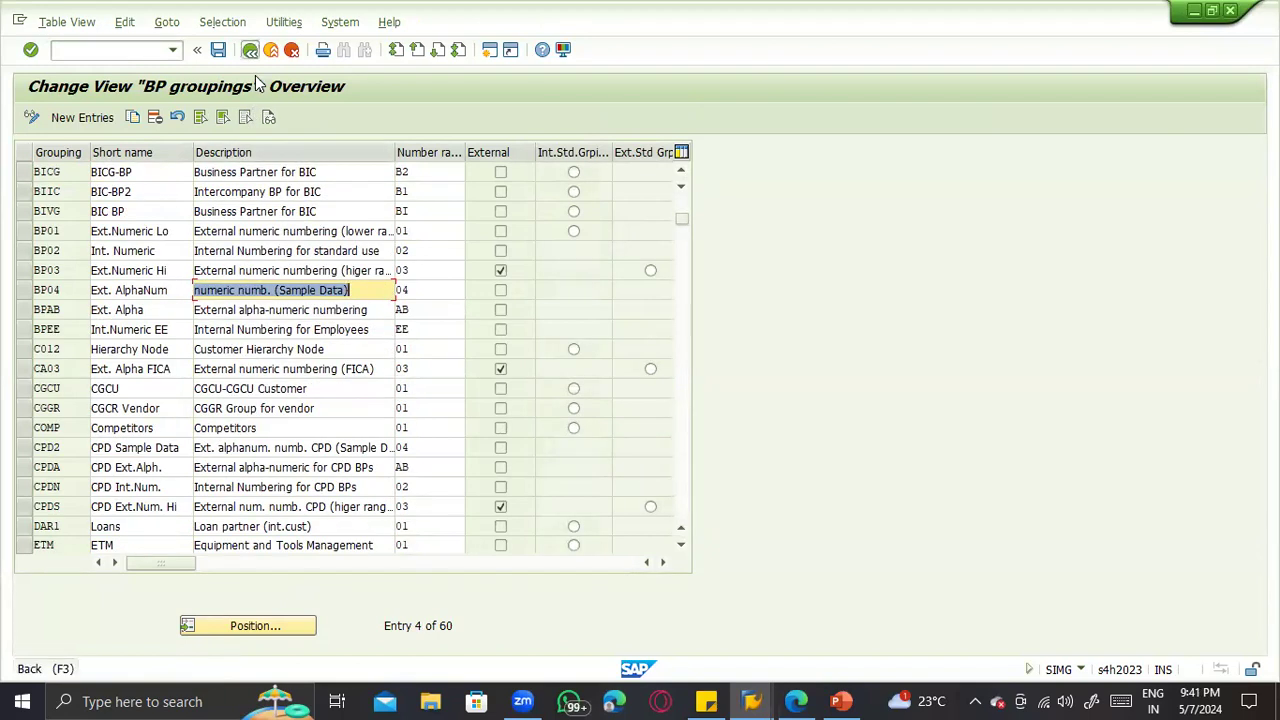
pyautogui.press('F3')
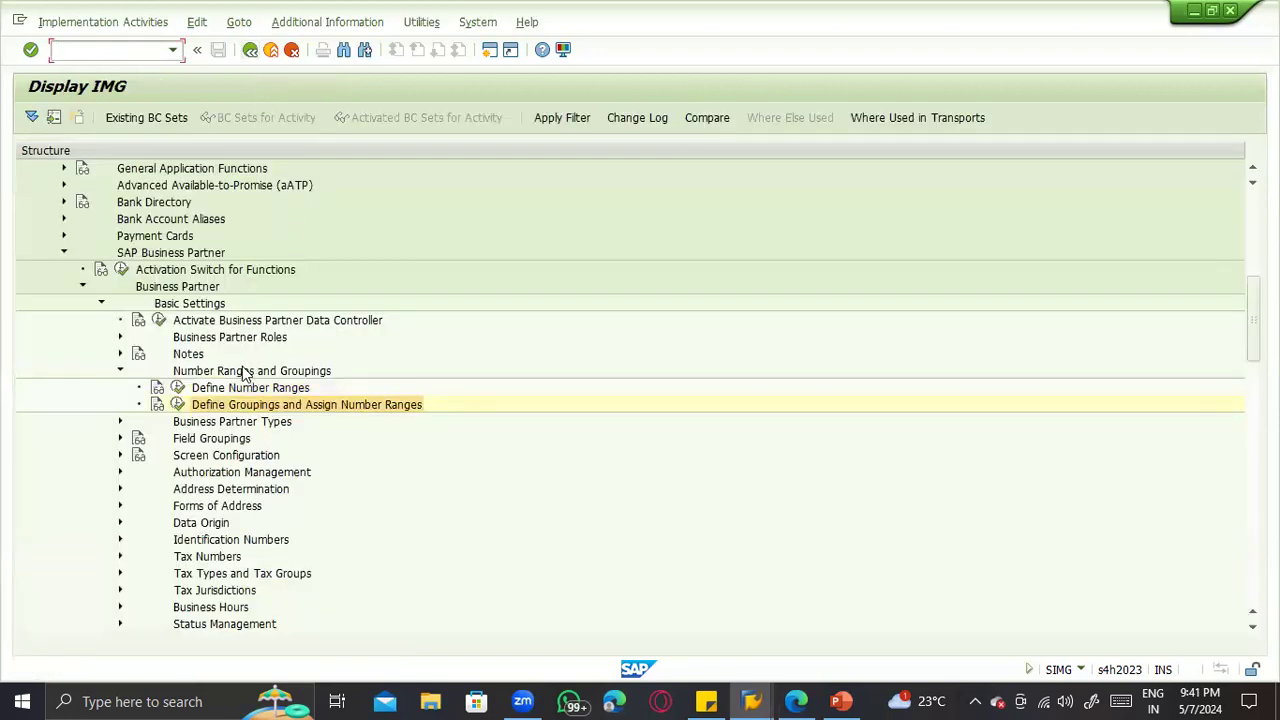
# Step: Open the Define BP Roles activity in the Business Partner Roles customizing
pyautogui.click(119, 441)
pyautogui.click(120, 443)
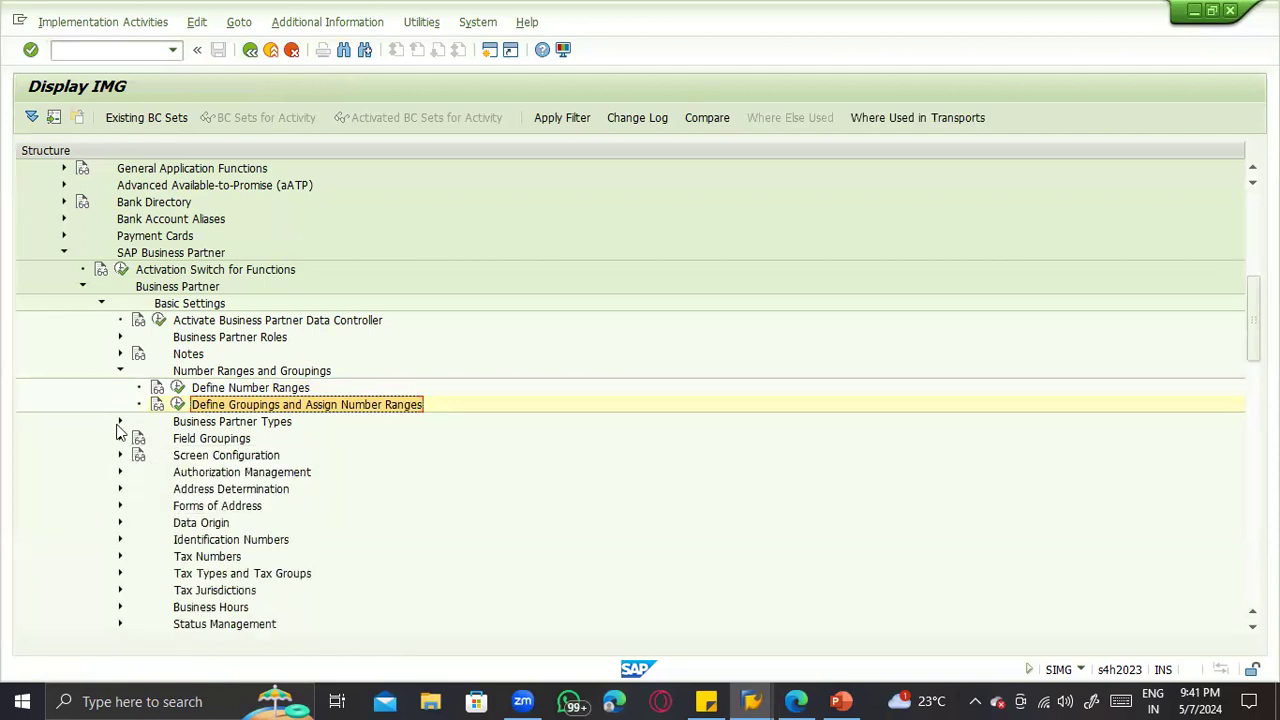
pyautogui.click(120, 423)
pyautogui.click(120, 422)
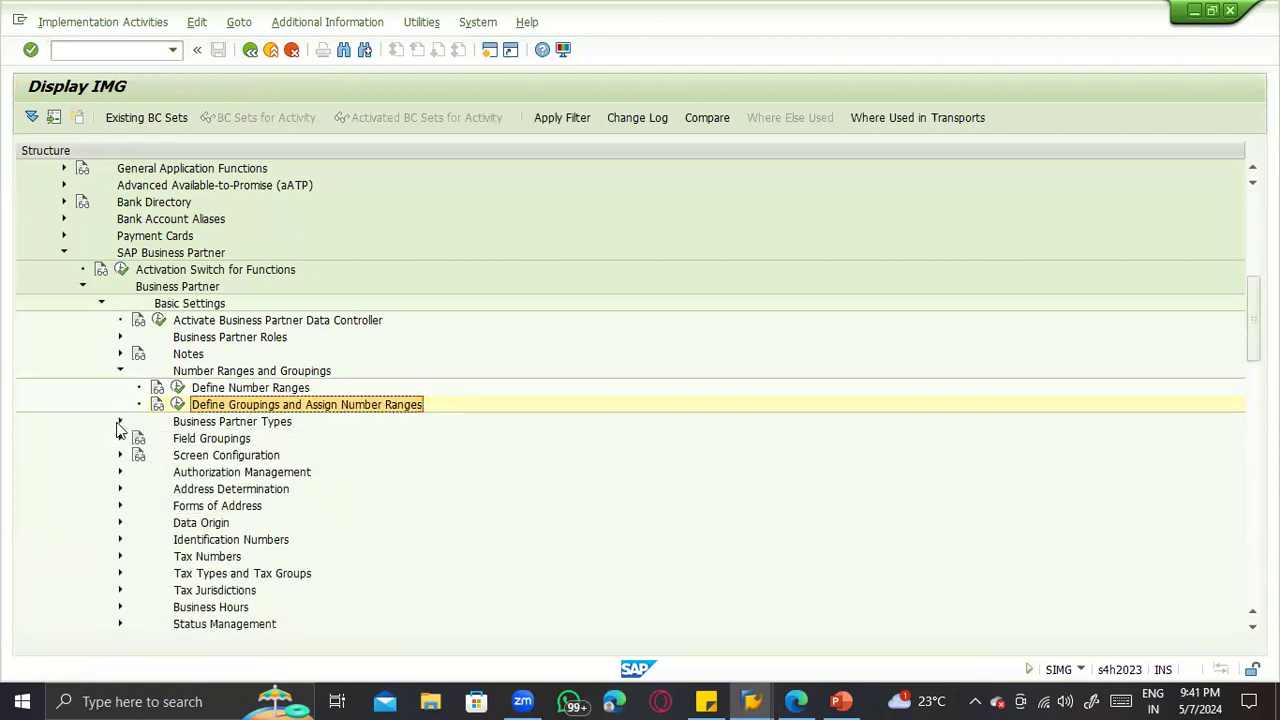
pyautogui.click(116, 338)
pyautogui.click(177, 372)
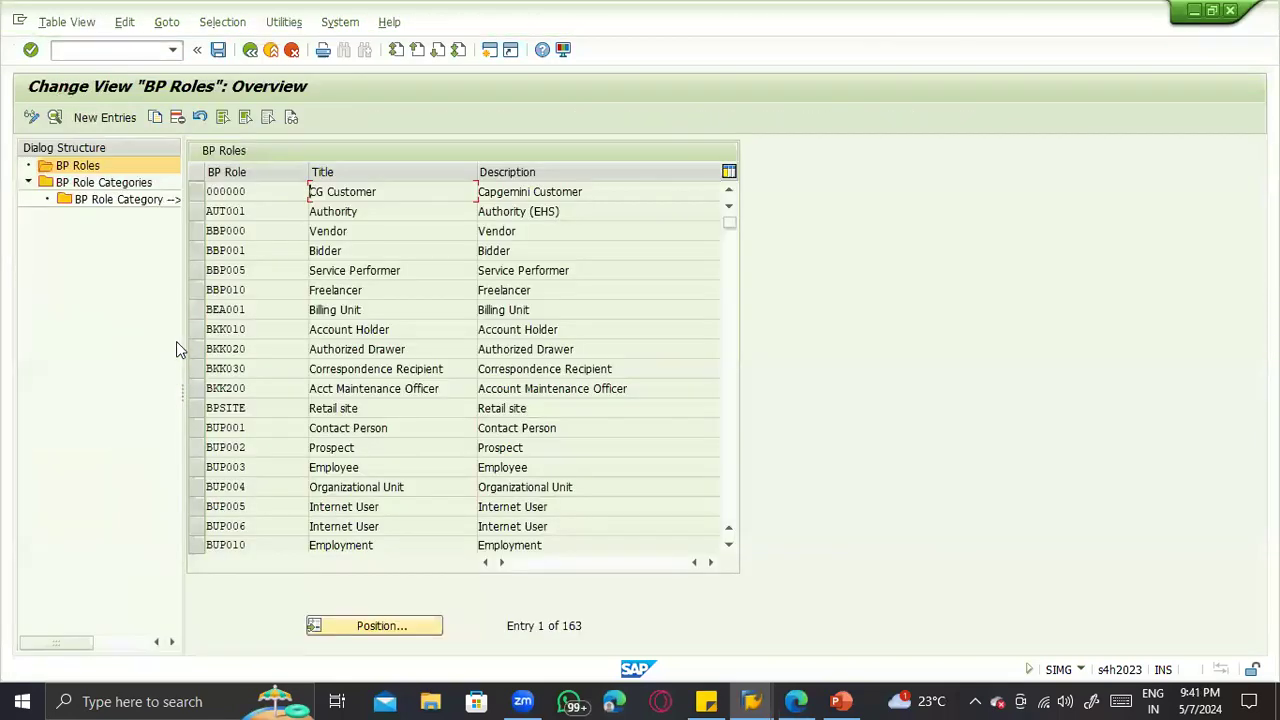
# Step: Position the BP roles list at the entries starting with FLV
pyautogui.click(377, 633)
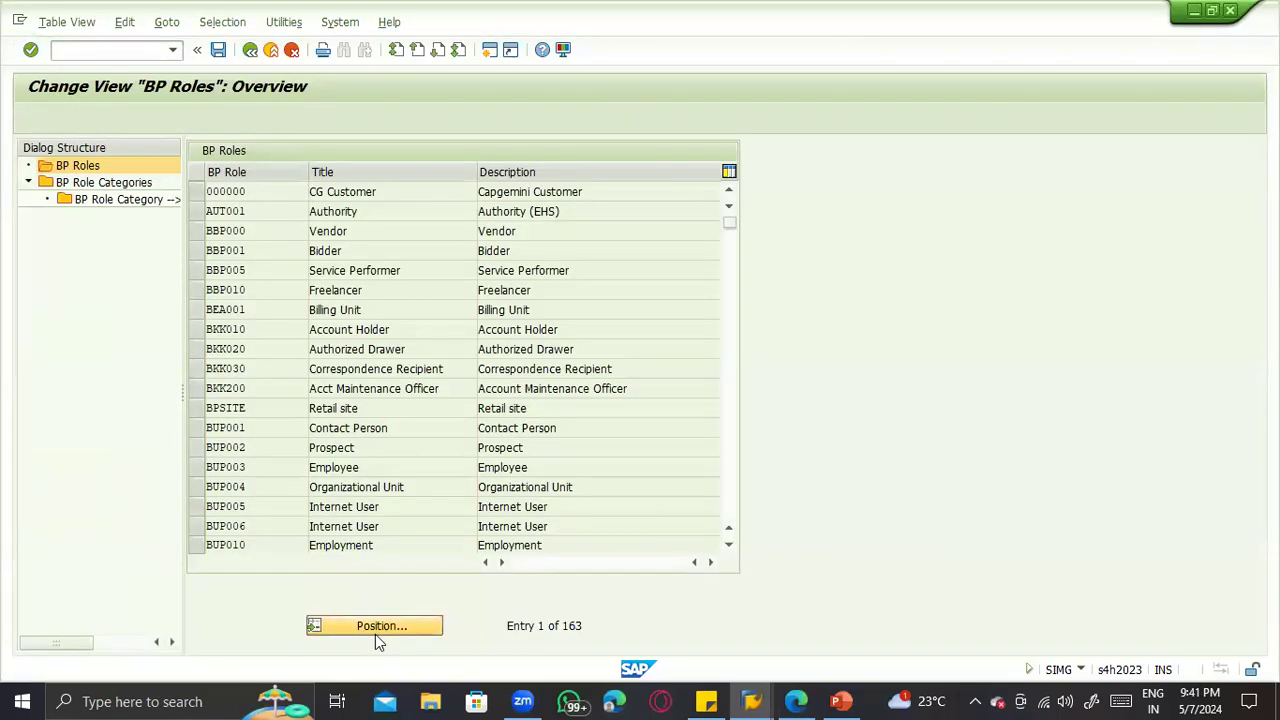
pyautogui.write('fl')
pyautogui.press('BackSpace')
pyautogui.press('BackSpace')
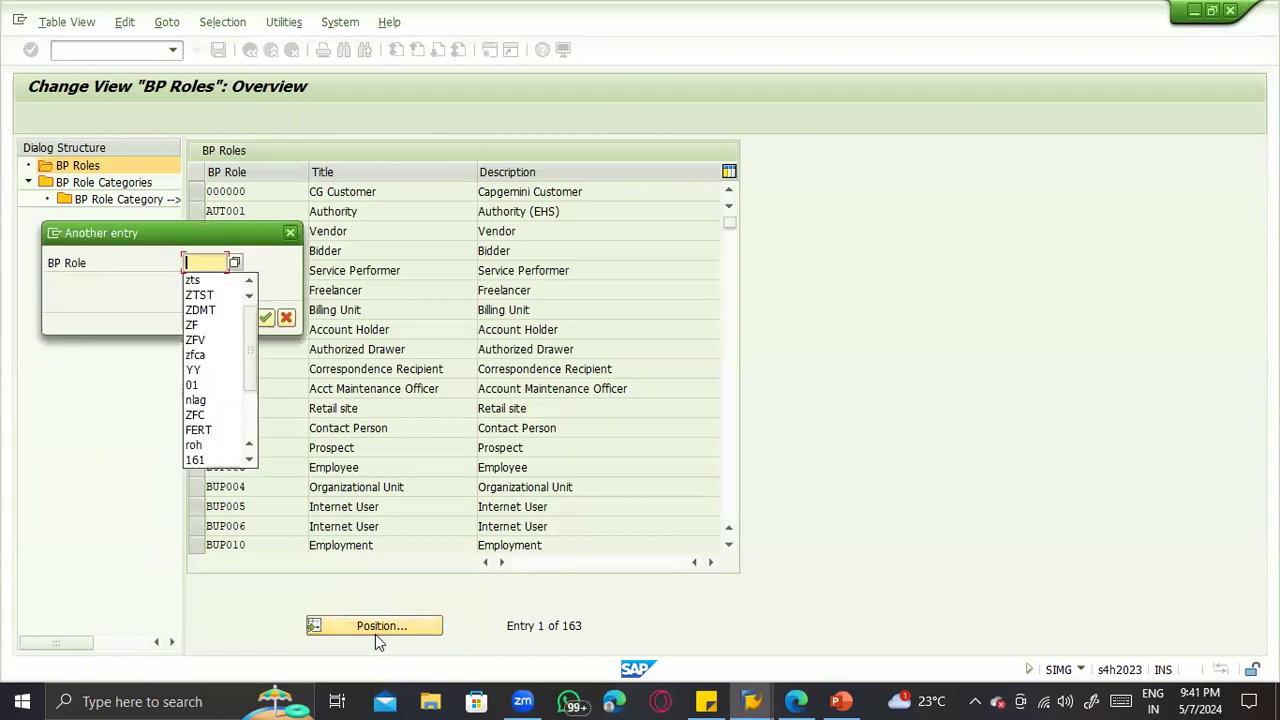
pyautogui.write('f')
pyautogui.press('BackSpace')
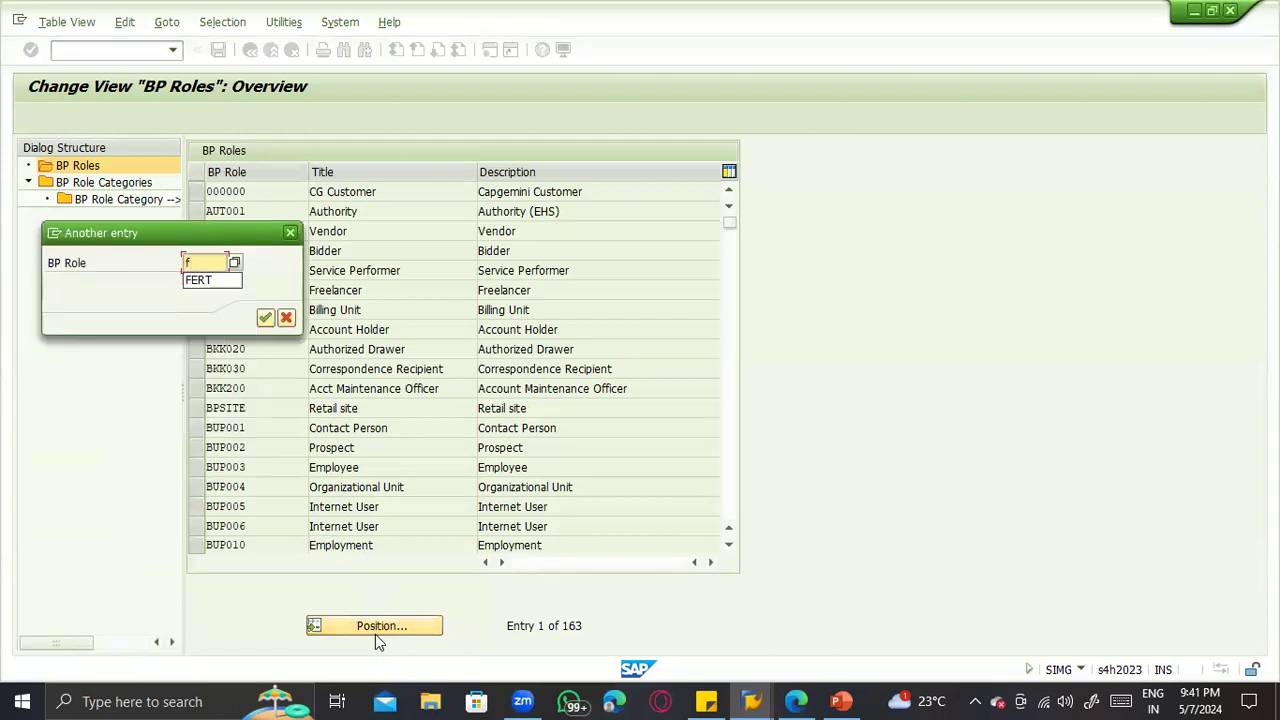
pyautogui.write('flv')
pyautogui.press('Return')
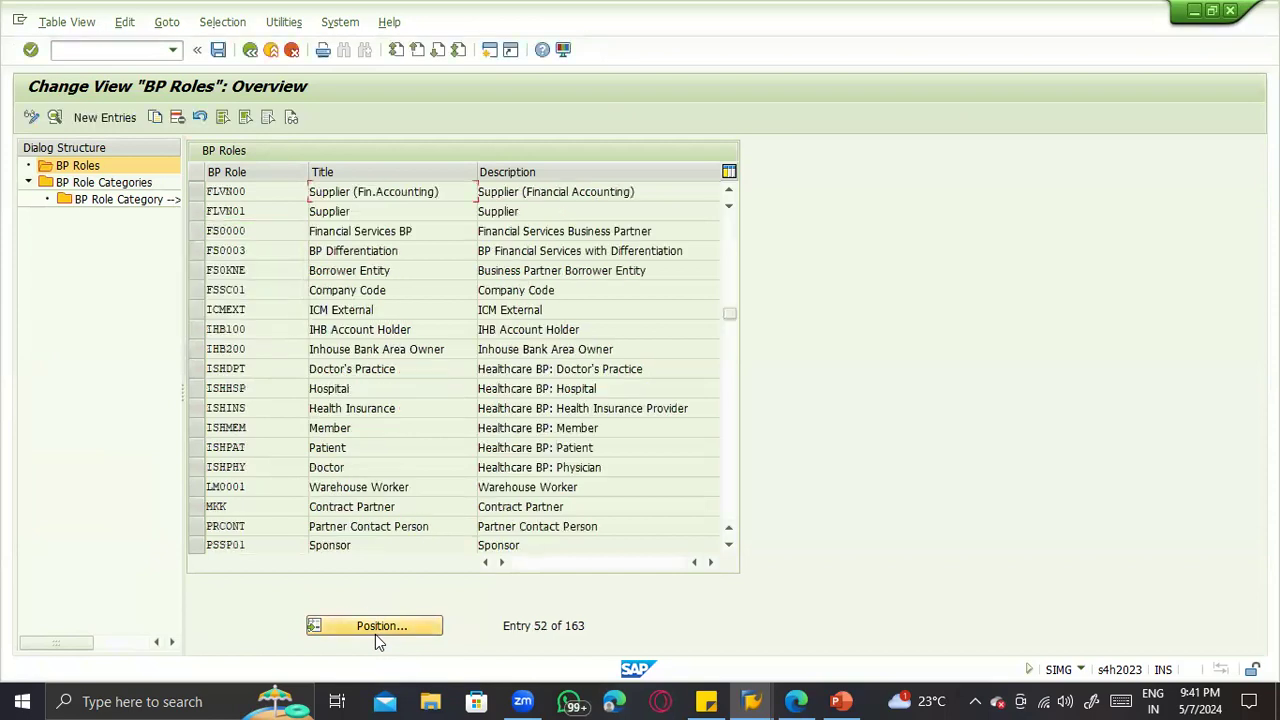
# Step: Examine the supplier roles FLVN00 and FLVN01 and the neighbouring entries in the BP roles list
pyautogui.click(373, 208)
pyautogui.click(196, 211)
pyautogui.click(196, 193)
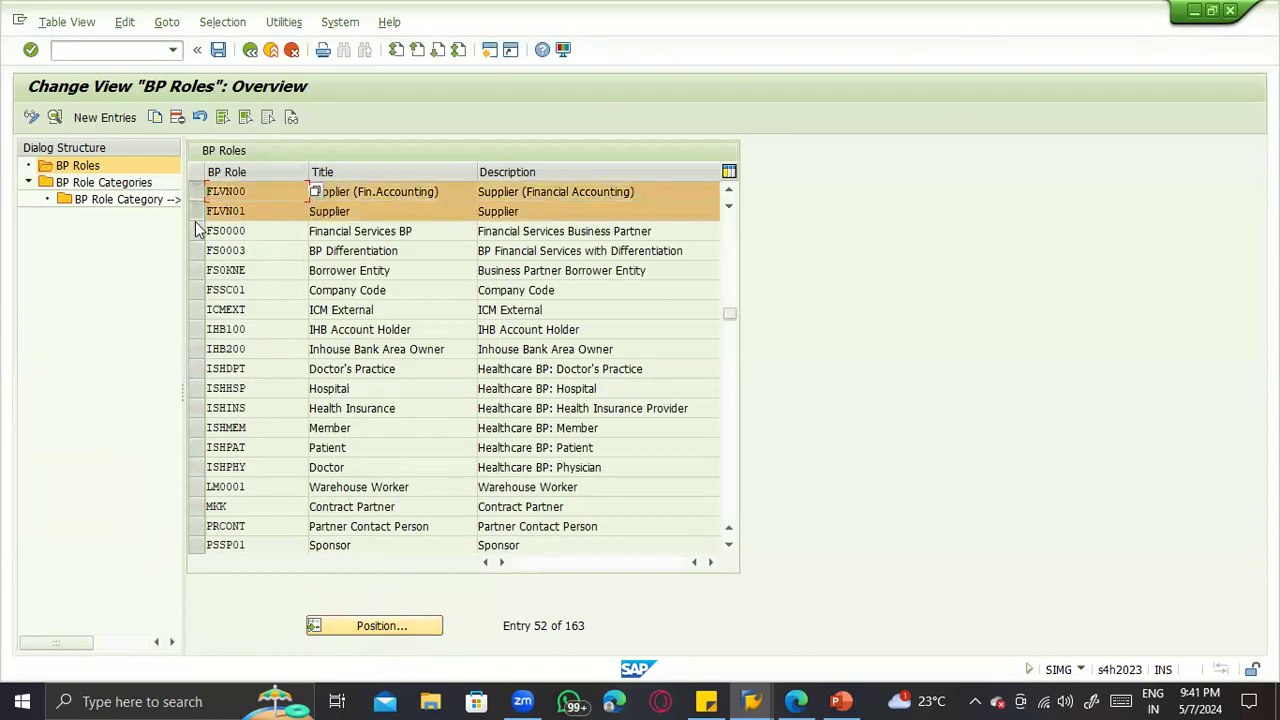
pyautogui.scroll(1, 218, 275)
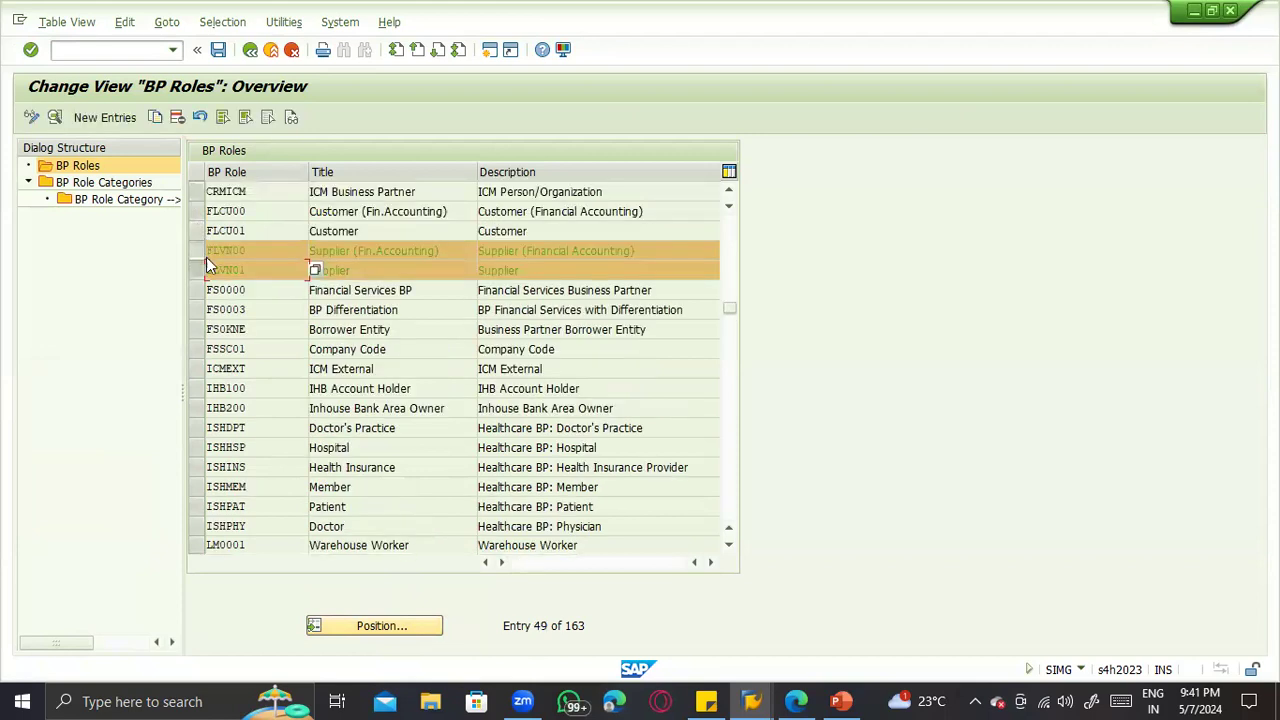
pyautogui.scroll(5, 510, 285)
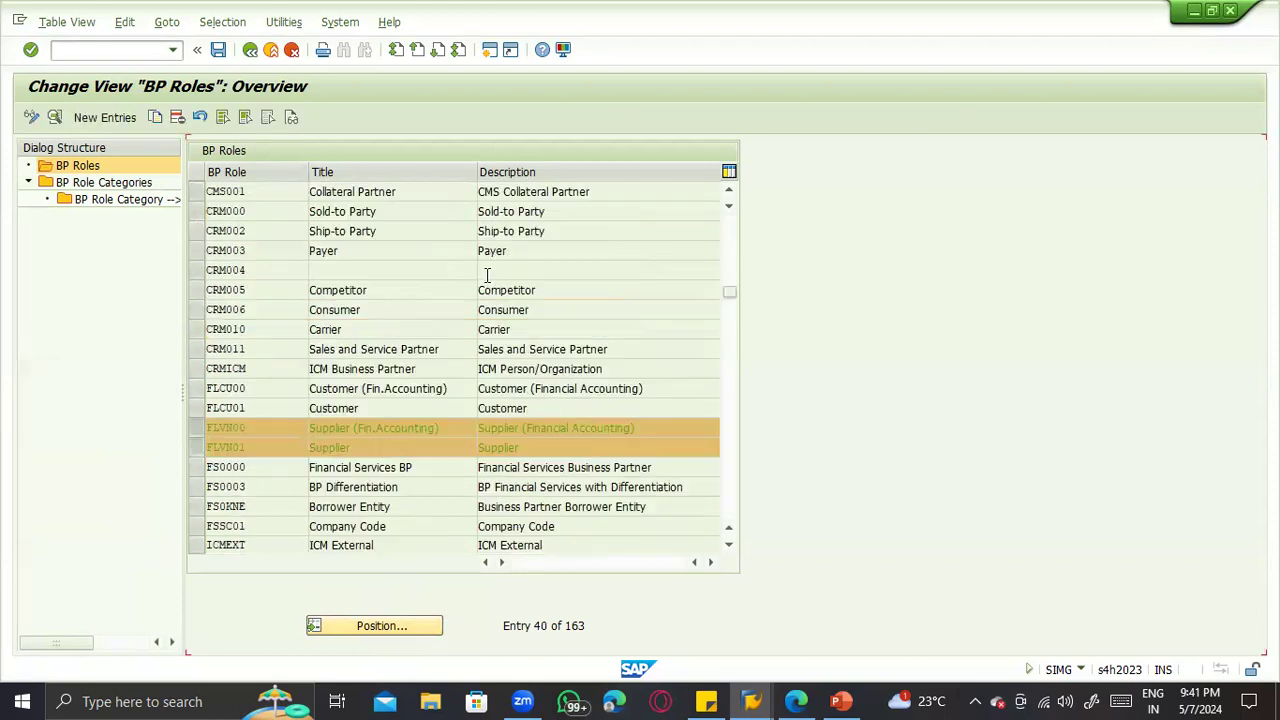
pyautogui.scroll(-1, 420, 310)
pyautogui.scroll(-2, 397, 311)
pyautogui.click(197, 369)
pyautogui.click(200, 387)
pyautogui.click(197, 369)
pyautogui.click(384, 369)
pyautogui.click(351, 387)
pyautogui.click(197, 370)
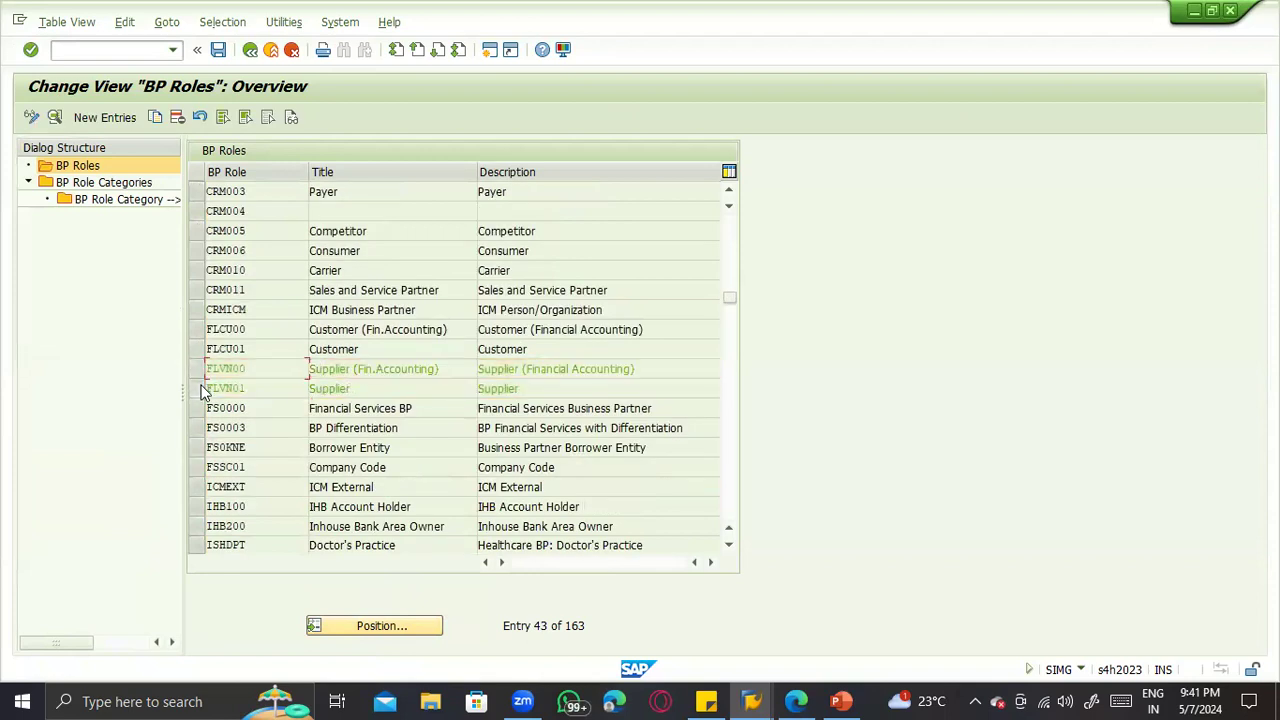
pyautogui.click(198, 388)
# Step: Find role category FLVN00 among the BP role categories and check its business transaction assignments
pyautogui.doubleClick(130, 185)
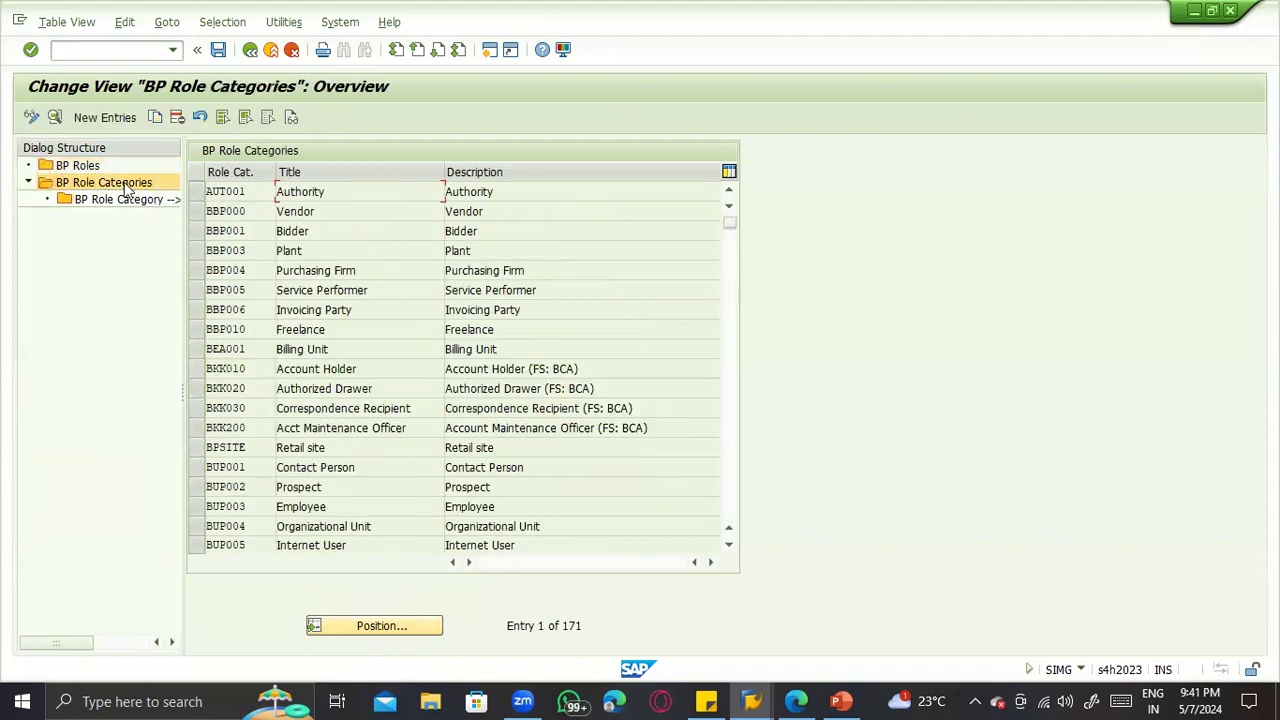
pyautogui.scroll(-2, 282, 335)
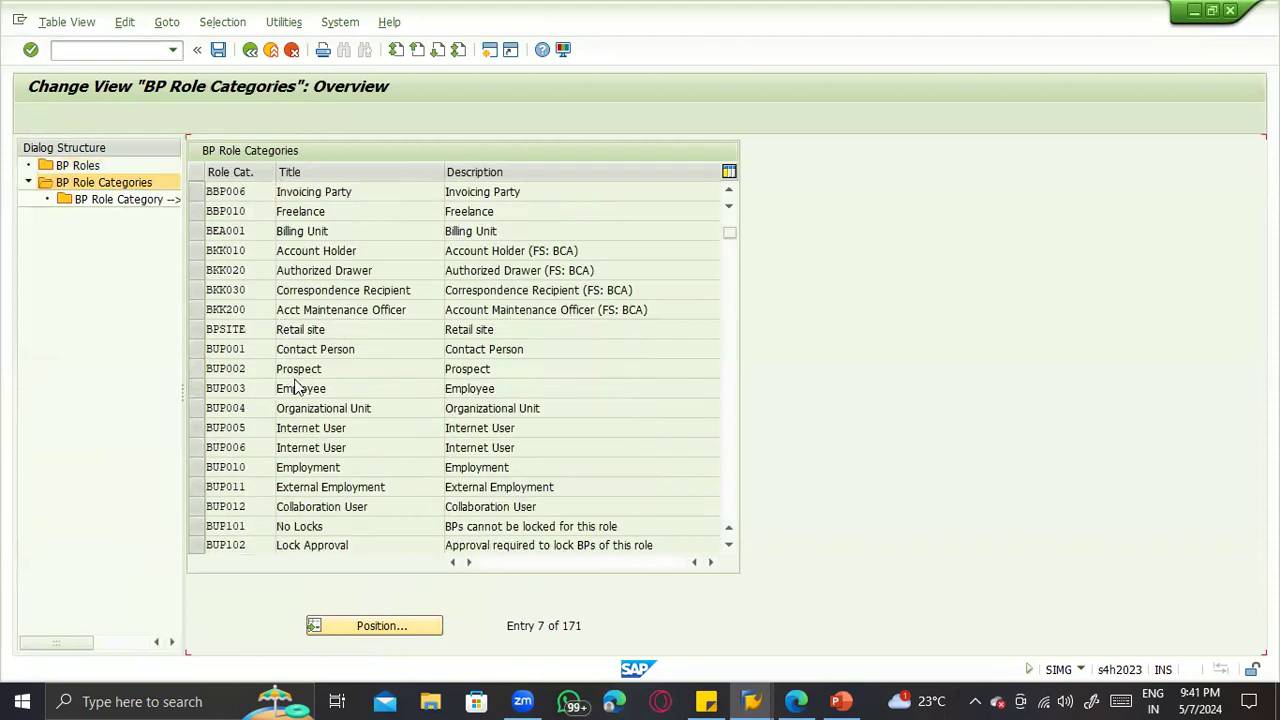
pyautogui.scroll(-8, 300, 380)
pyautogui.scroll(-6, 307, 398)
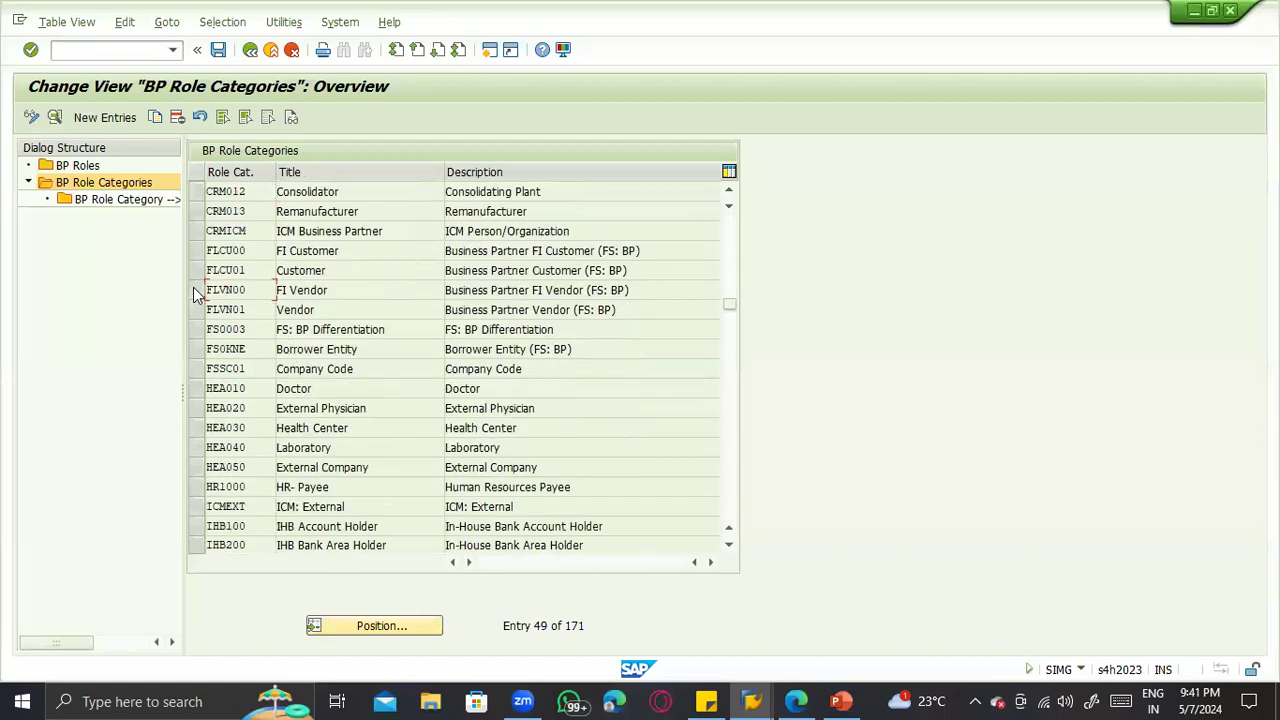
pyautogui.click(194, 290)
pyautogui.click(118, 202)
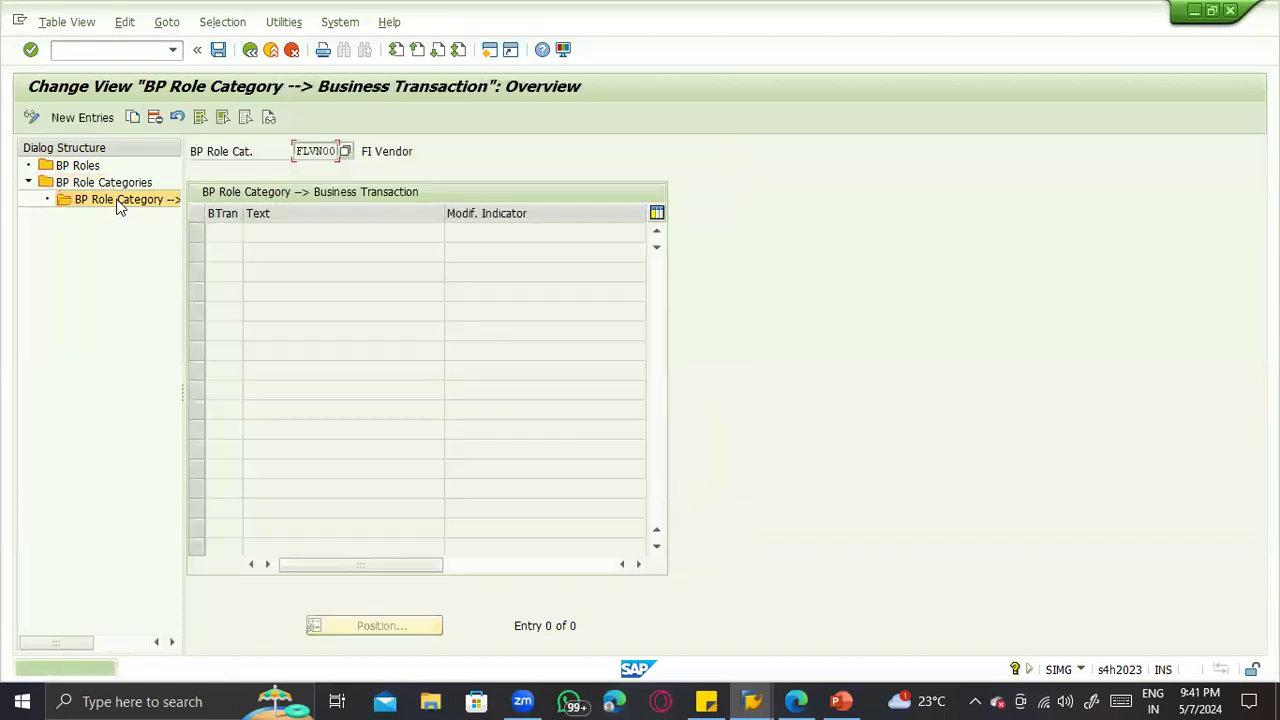
pyautogui.click(250, 49)
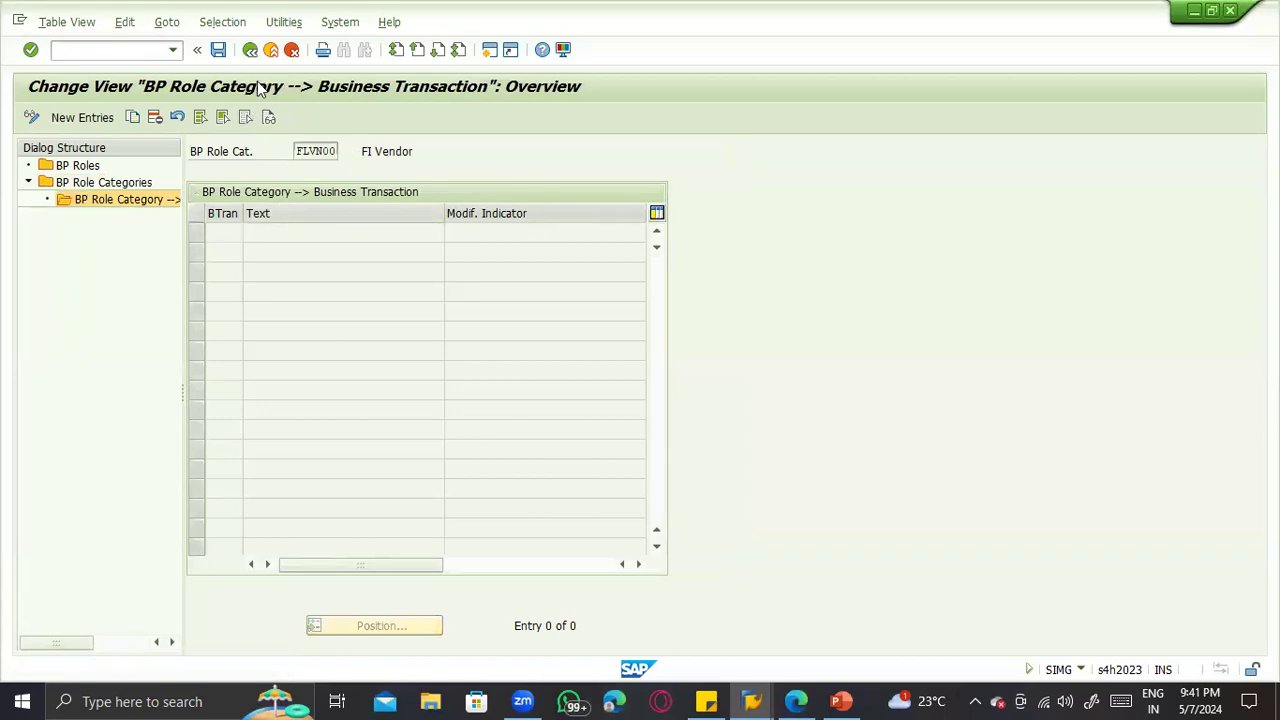
# Step: Review the title, description and possible business partner categories of role category FLVN01, then return to the IMG
pyautogui.doubleClick(313, 309)
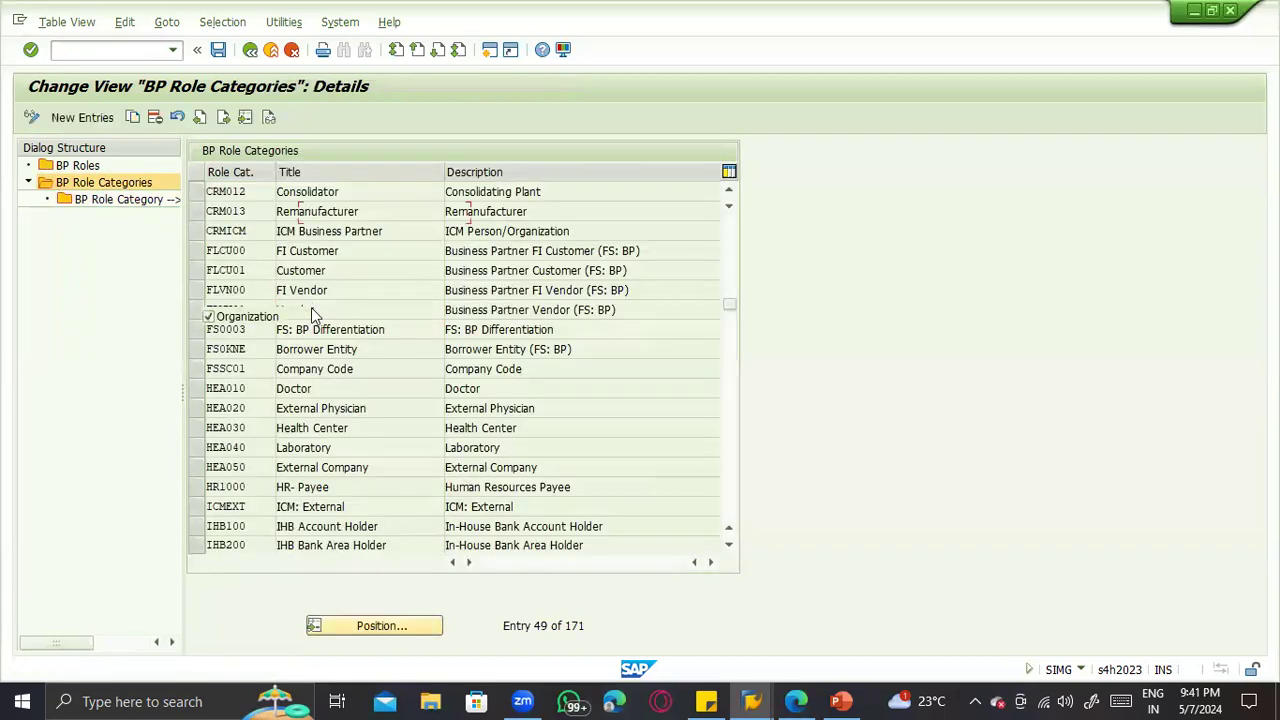
pyautogui.click(345, 234)
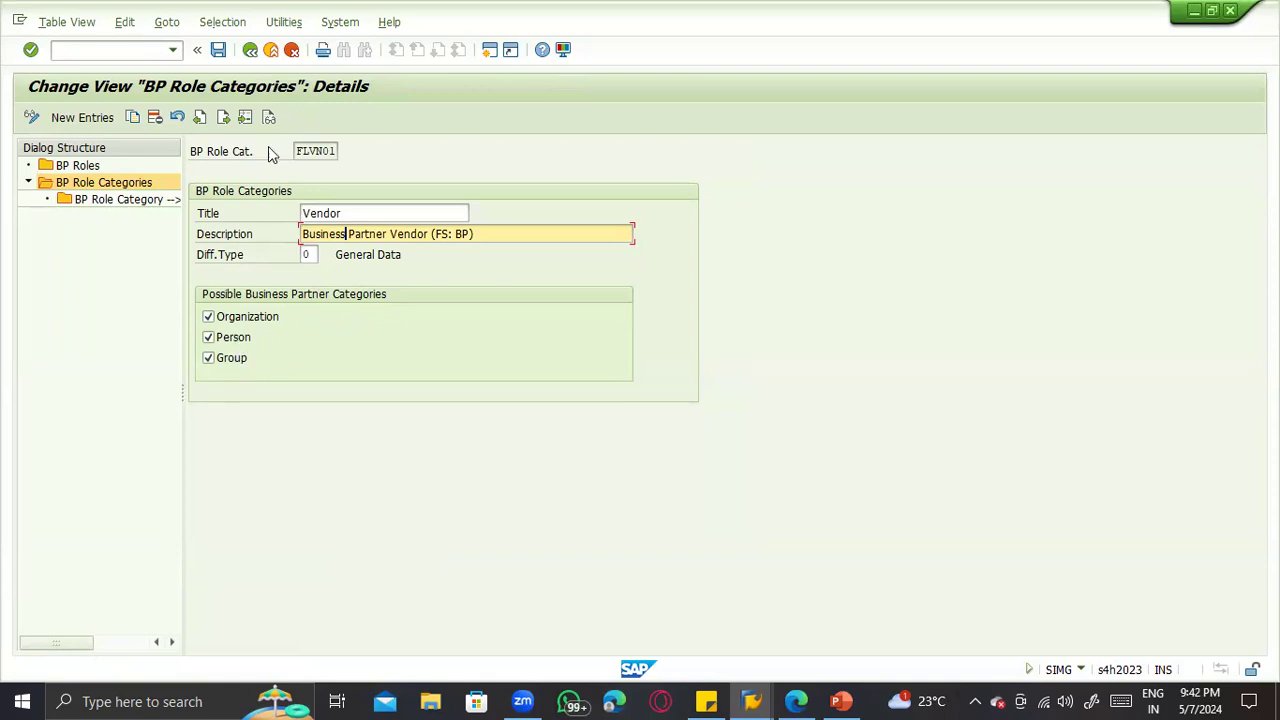
pyautogui.press('F3')
pyautogui.press('F3')
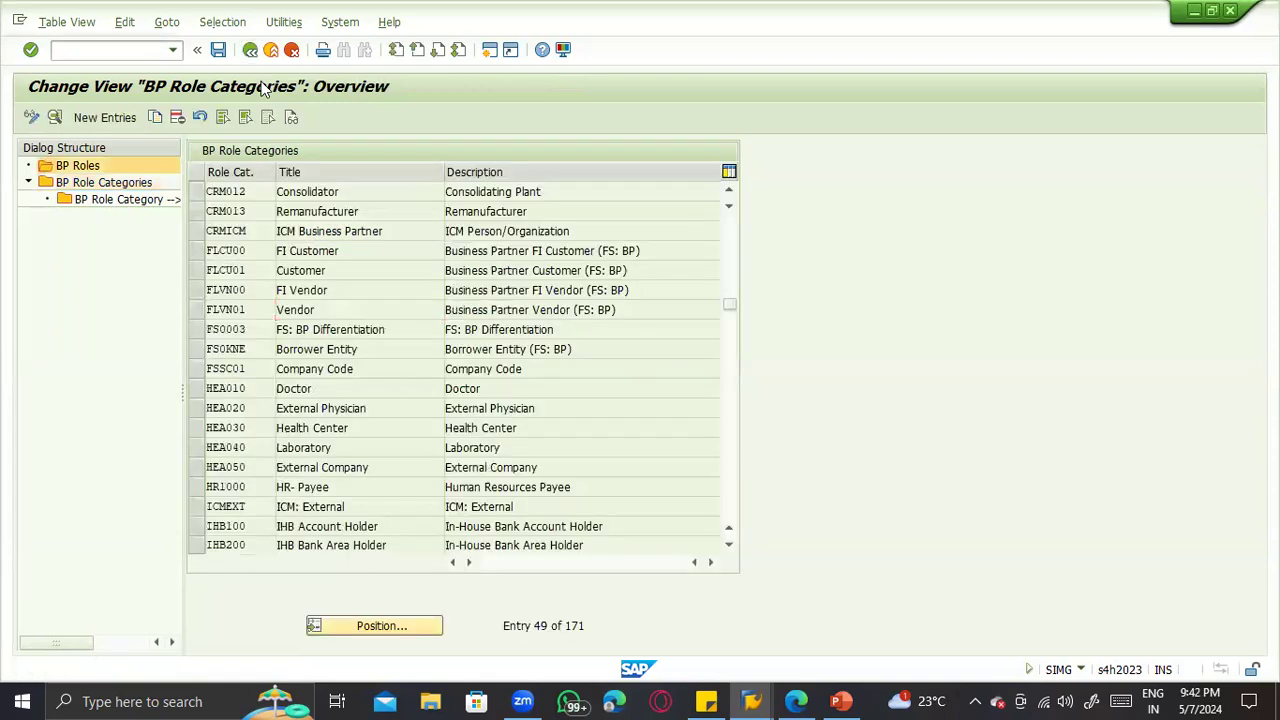
pyautogui.press('F3')
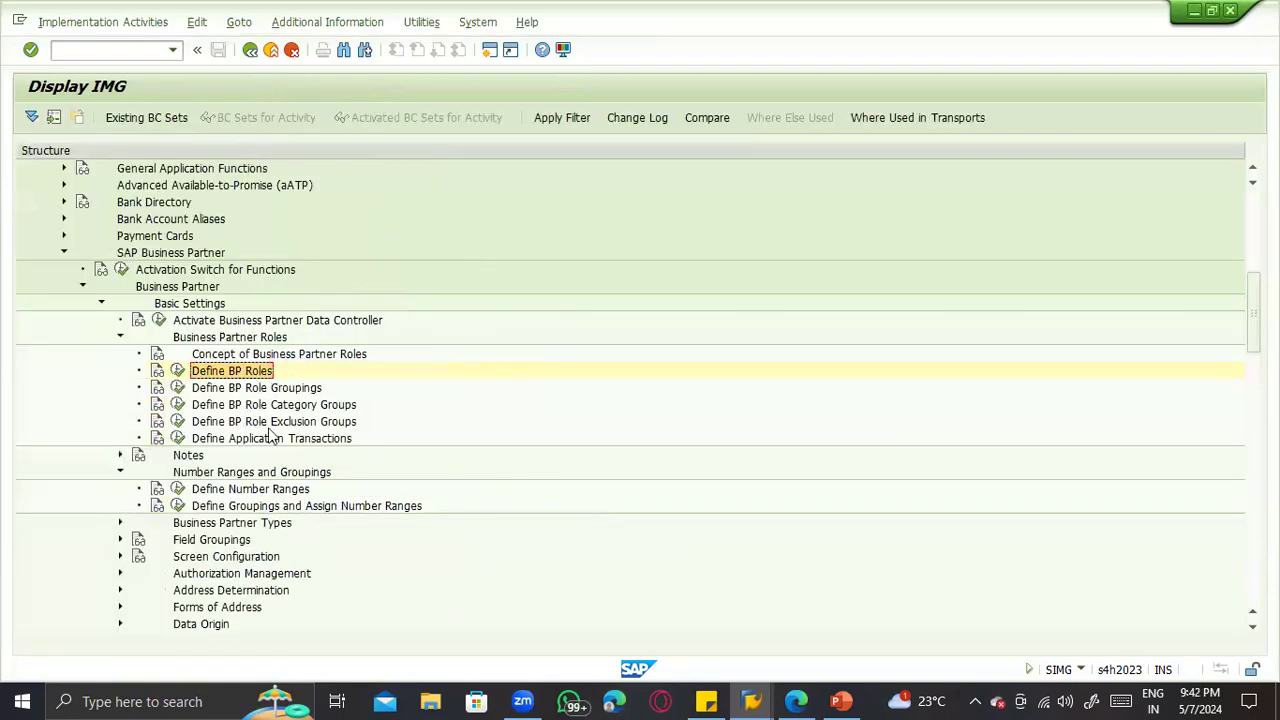
# Step: Review the BP role groupings and the BP role grouping categories, then return to the IMG
pyautogui.click(178, 387)
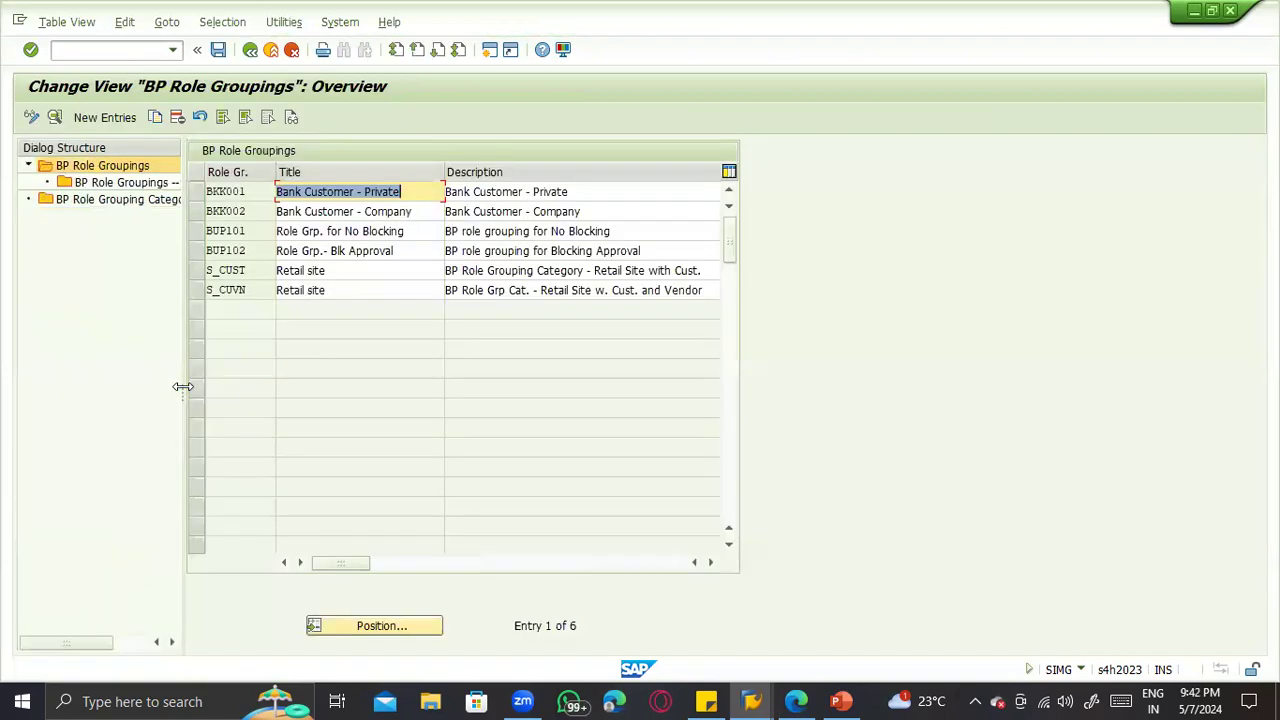
pyautogui.doubleClick(91, 184)
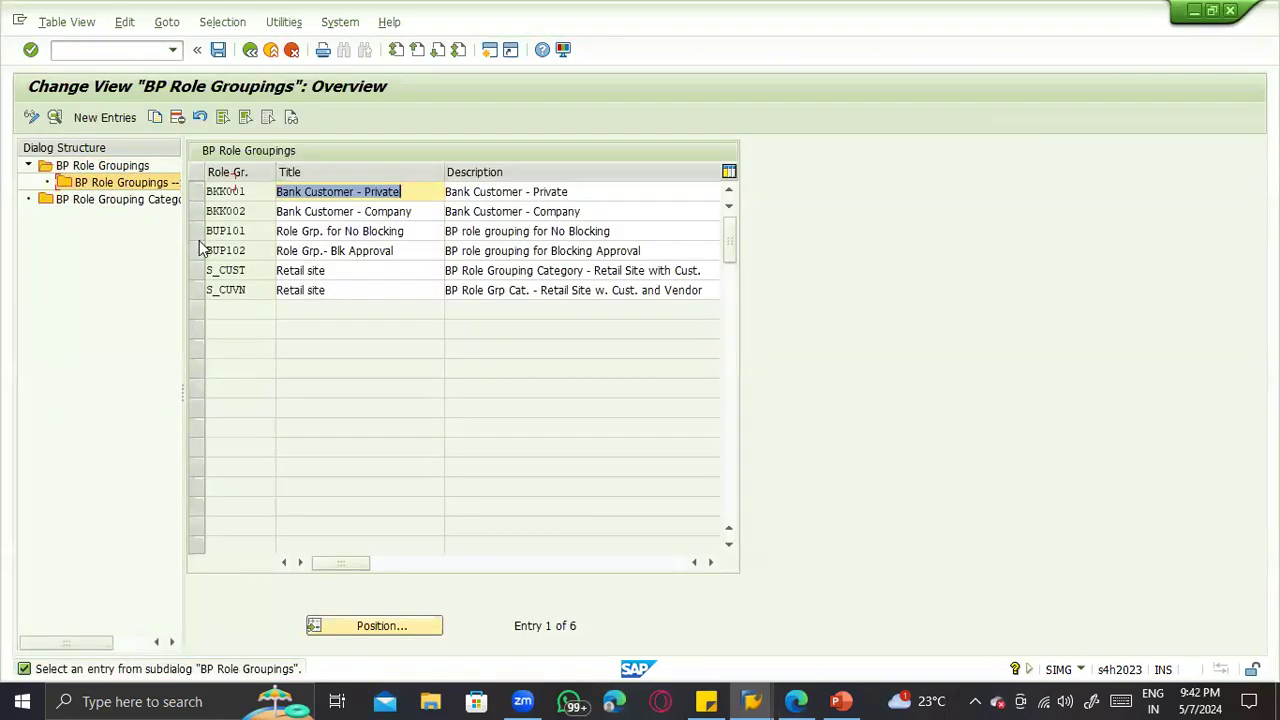
pyautogui.doubleClick(98, 201)
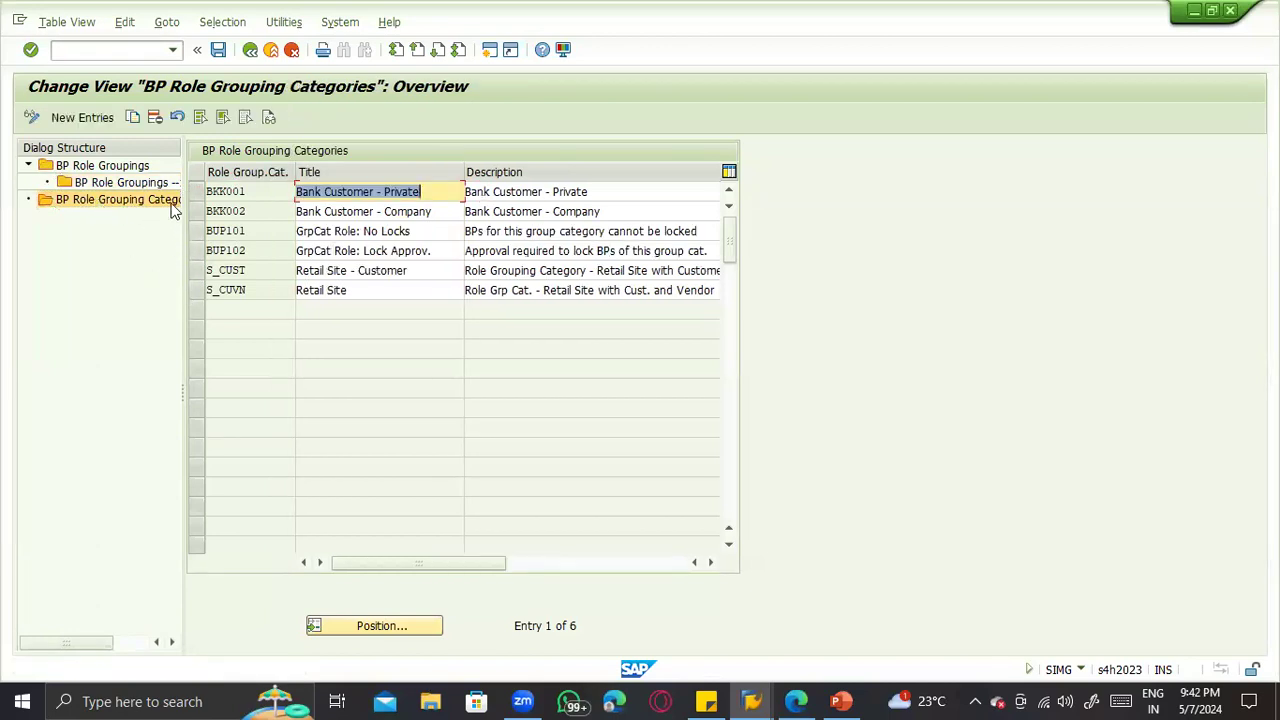
pyautogui.press('F3')
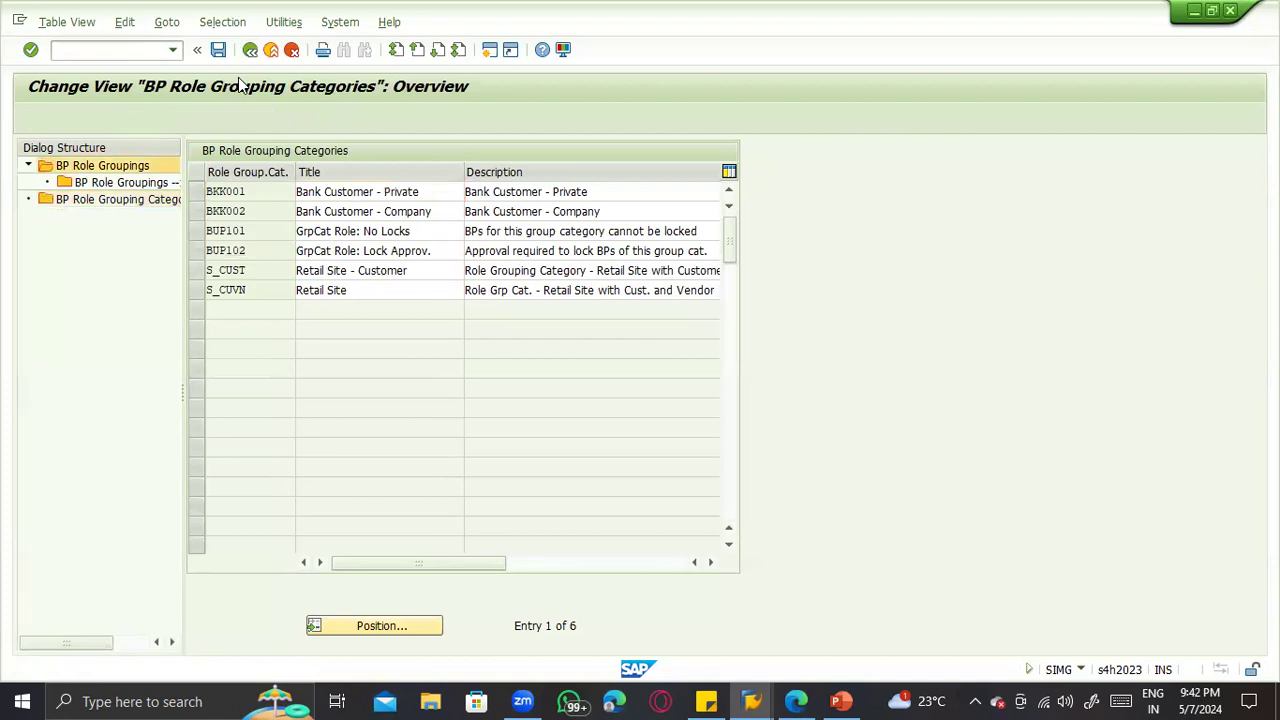
pyautogui.press('F3')
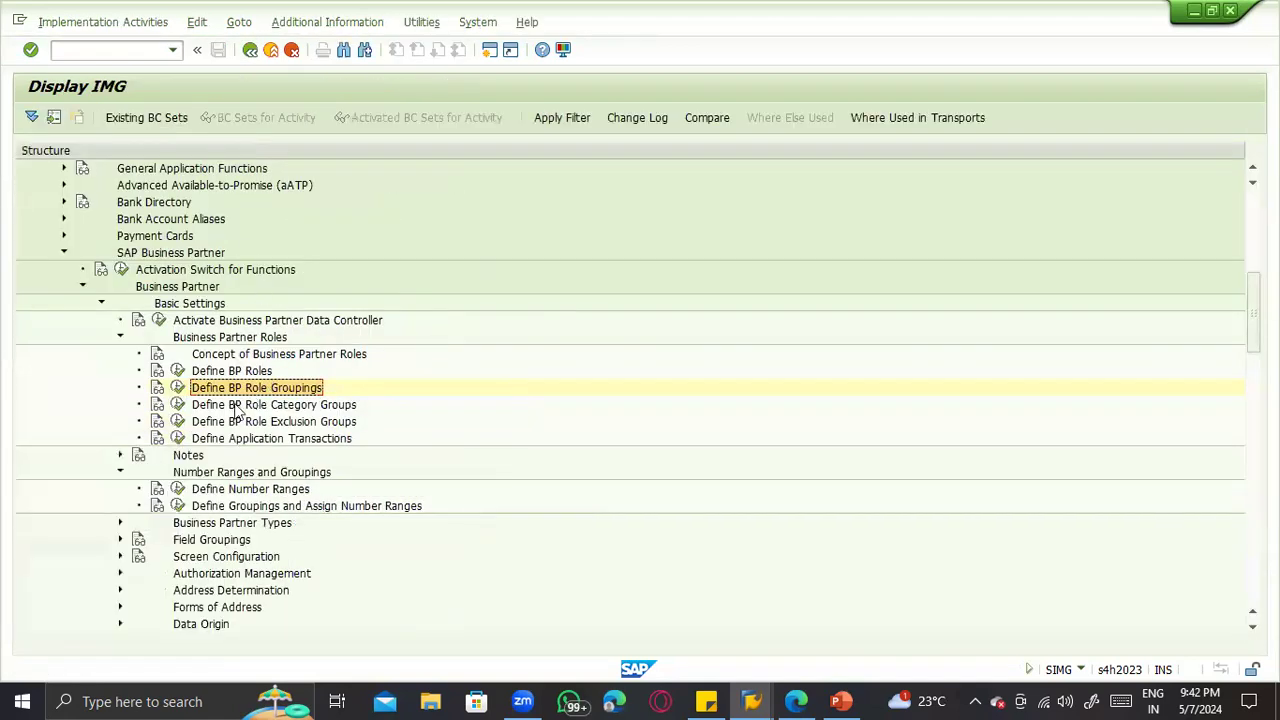
# Step: Check the partner types defined under Business Partner Types, then return to the IMG
pyautogui.scroll(-3, 365, 497)
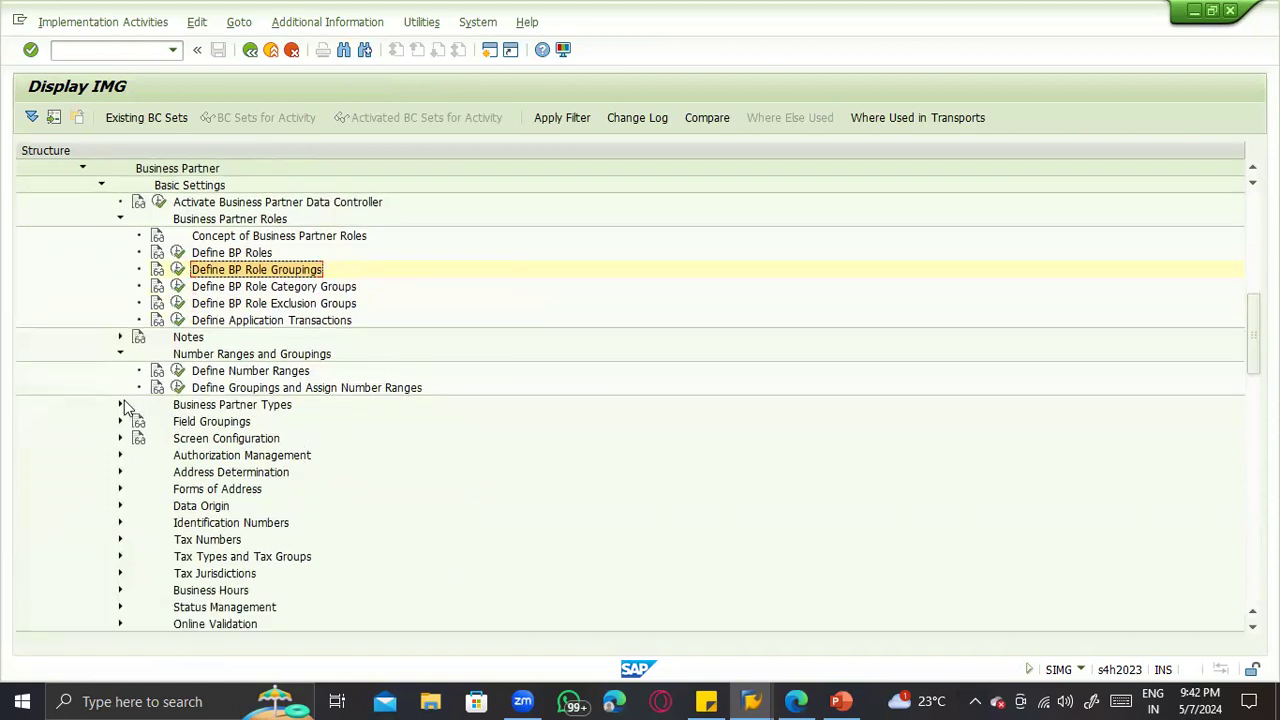
pyautogui.click(120, 405)
pyautogui.click(178, 421)
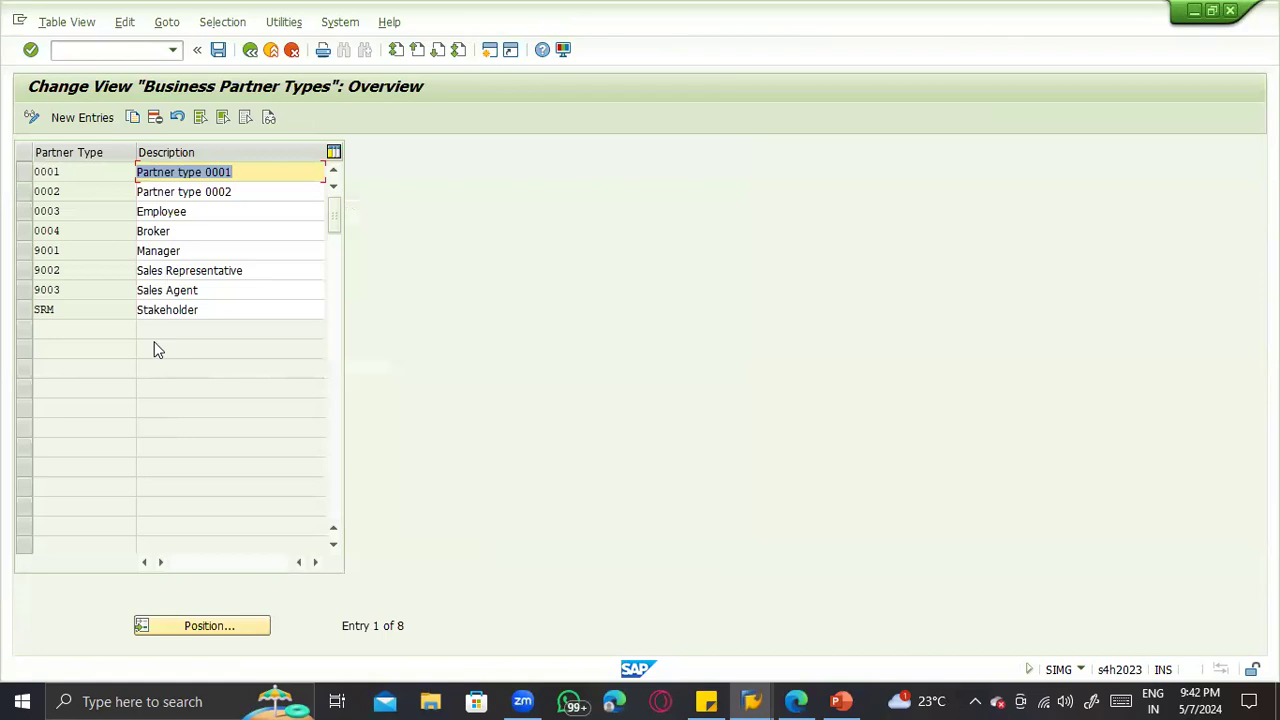
pyautogui.click(250, 49)
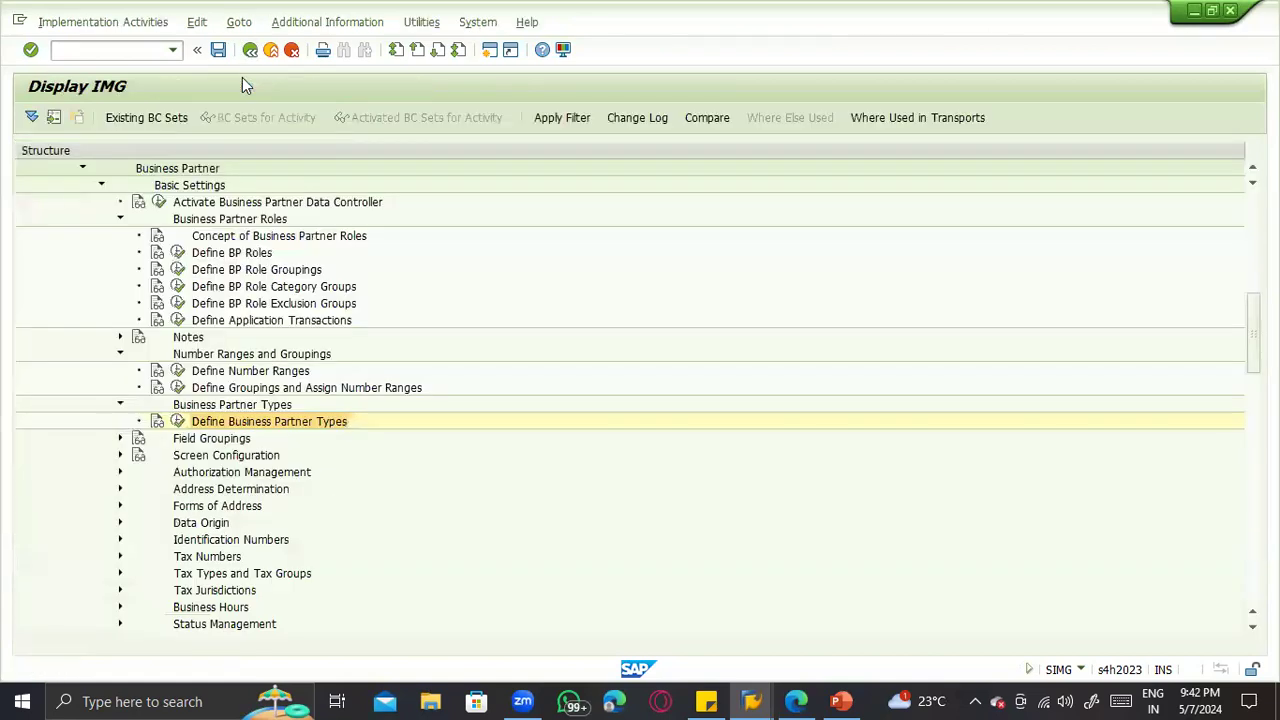
# Step: Look through the remaining SAP Business Partner nodes, collapsing Business Partner Roles, Basic Settings and Business Partner
pyautogui.scroll(-3, 205, 580)
pyautogui.scroll(-1, 97, 546)
pyautogui.scroll(-1, 97, 546)
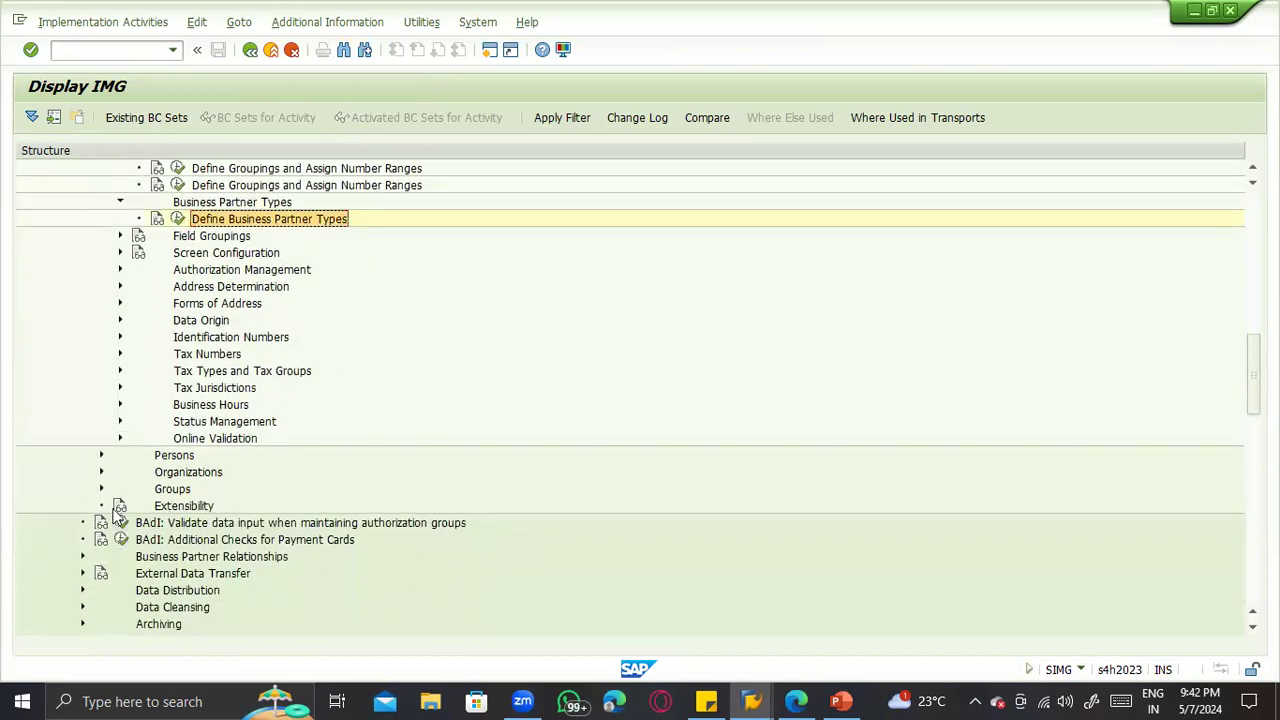
pyautogui.scroll(6, 57, 340)
pyautogui.click(120, 304)
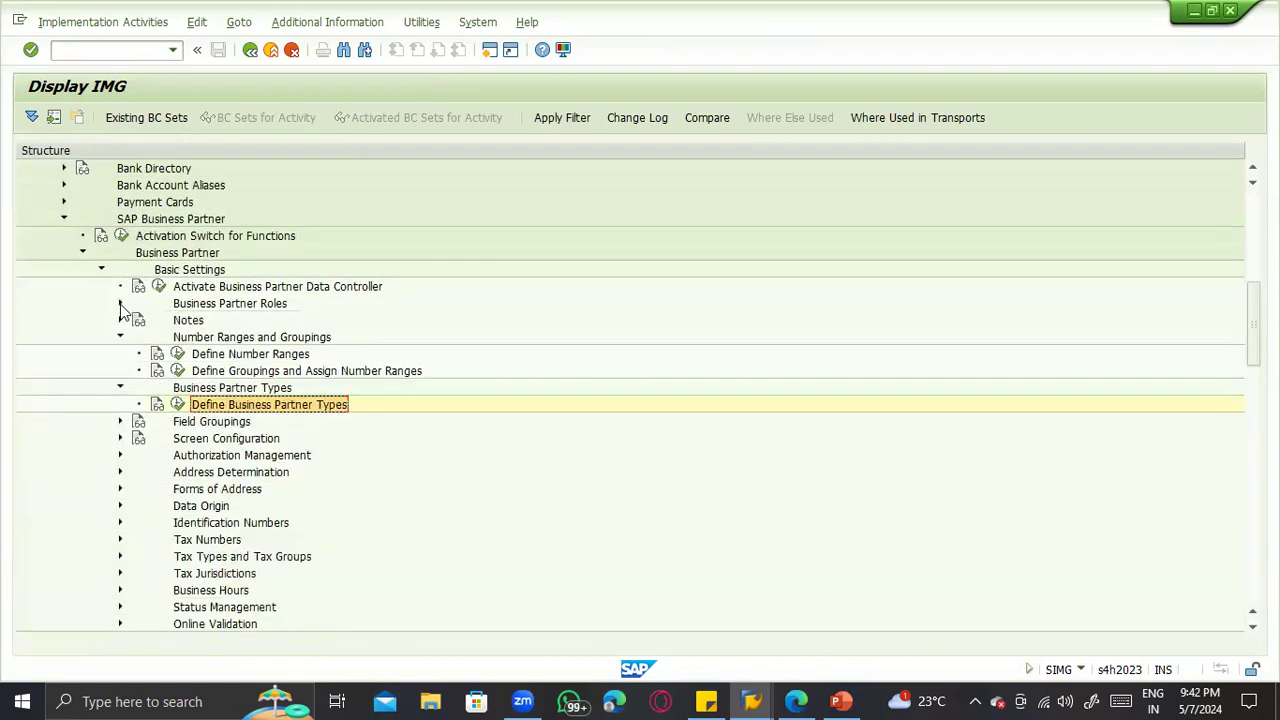
pyautogui.click(101, 269)
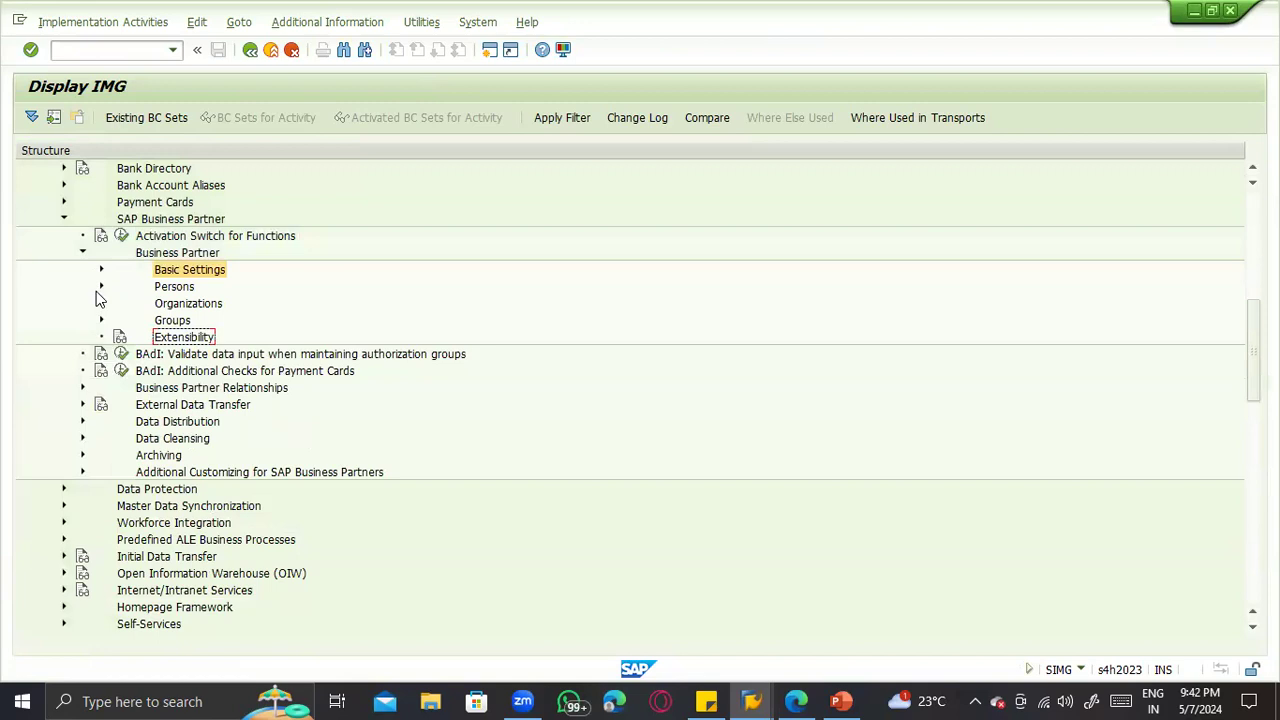
pyautogui.click(83, 253)
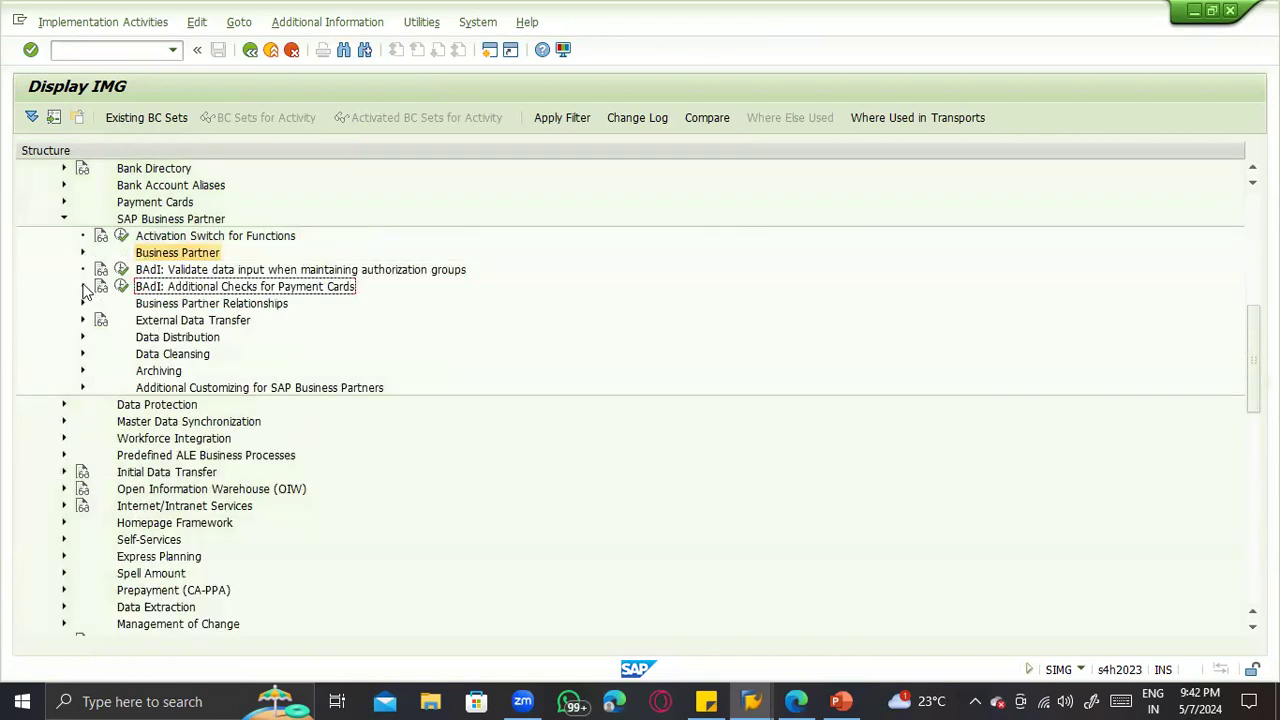
pyautogui.scroll(-4, 70, 400)
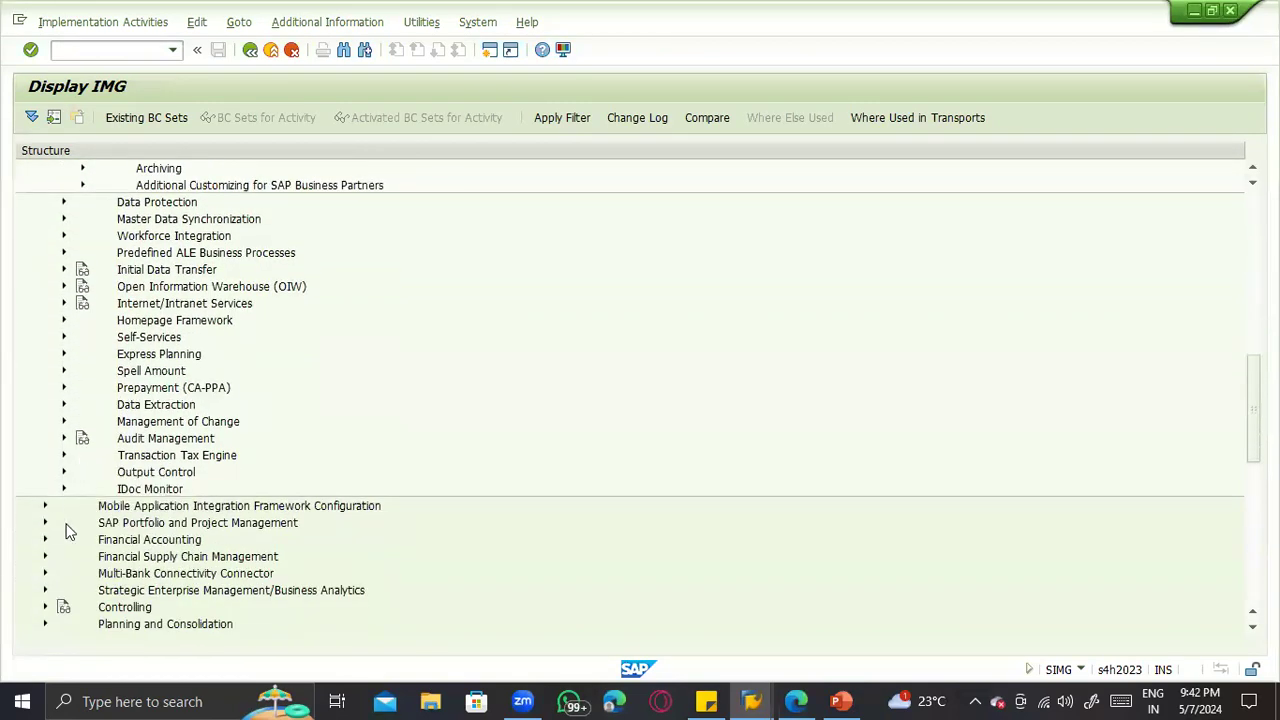
pyautogui.scroll(5, 70, 532)
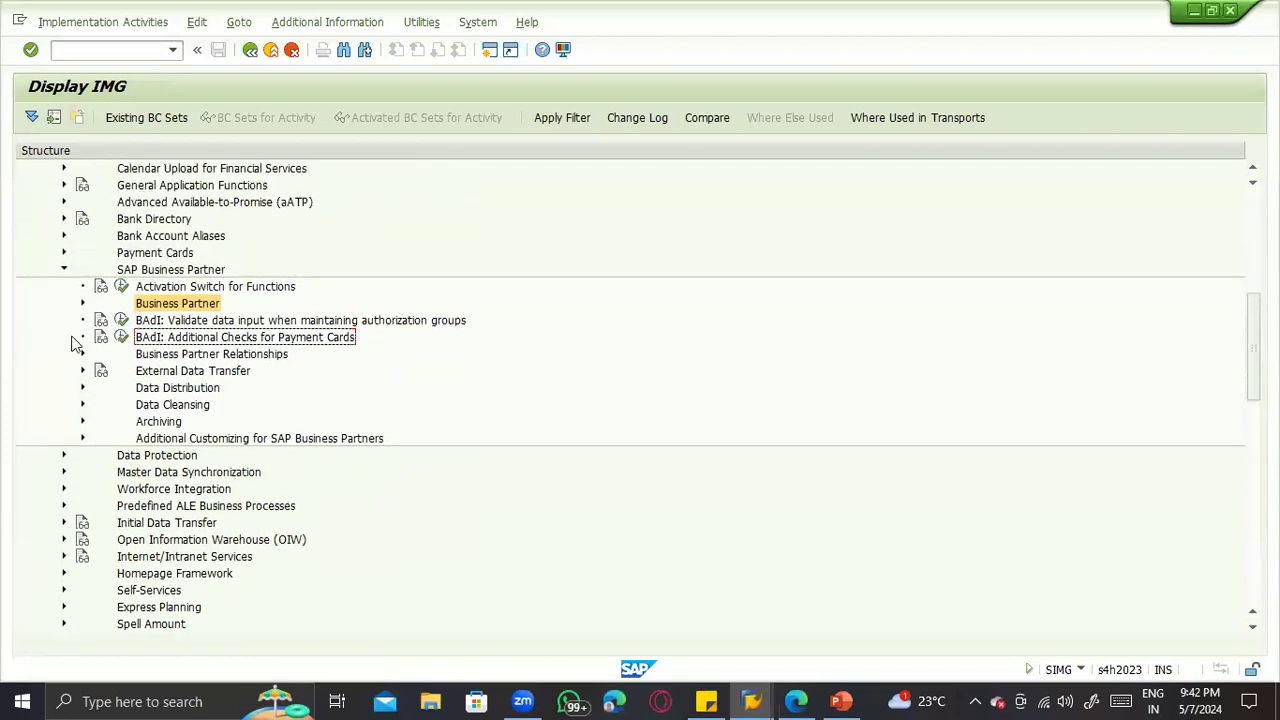
# Step: Collapse the SAP Business Partner and Cross-Application Components branches of the IMG
pyautogui.click(63, 270)
pyautogui.click(63, 270)
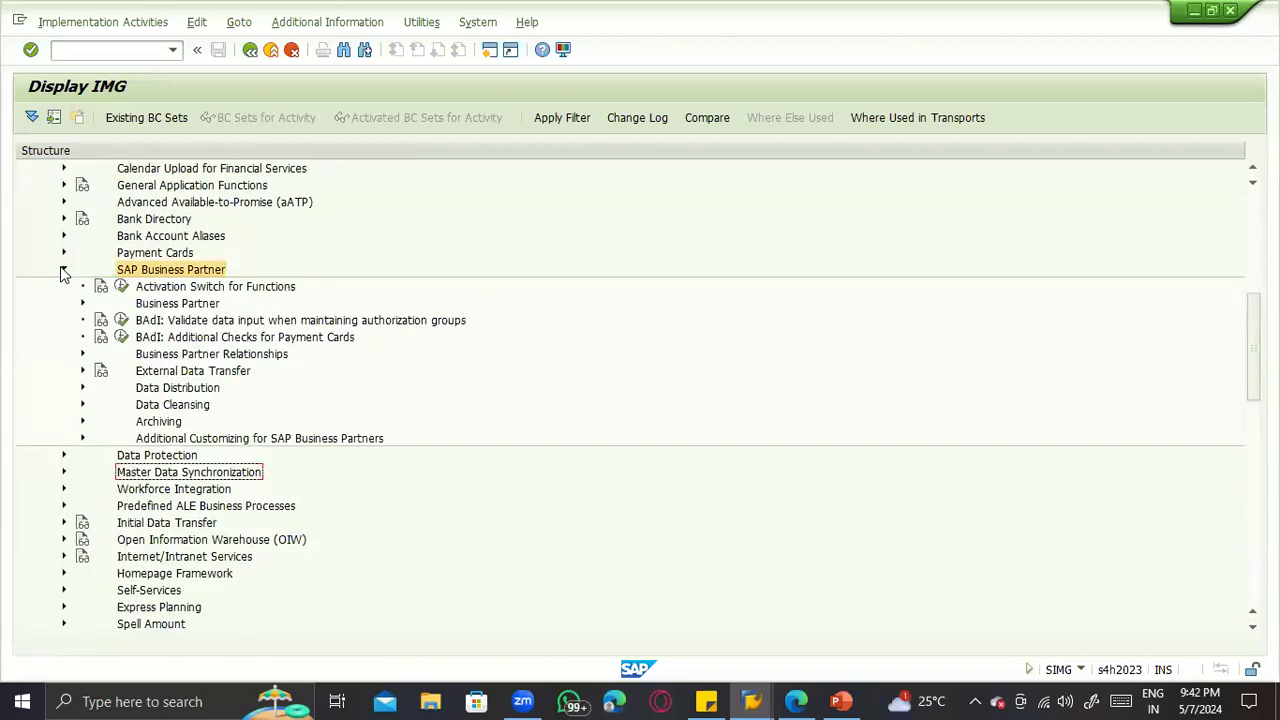
pyautogui.click(63, 270)
pyautogui.scroll(6, 64, 235)
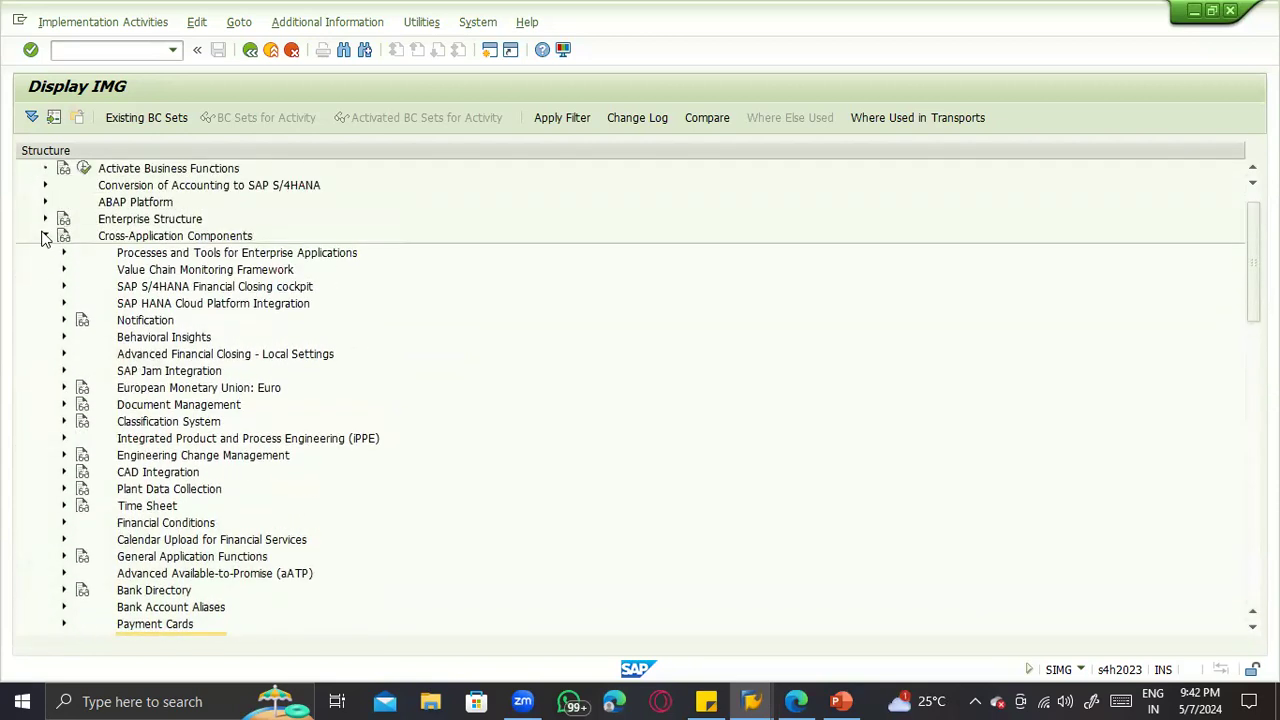
pyautogui.click(45, 237)
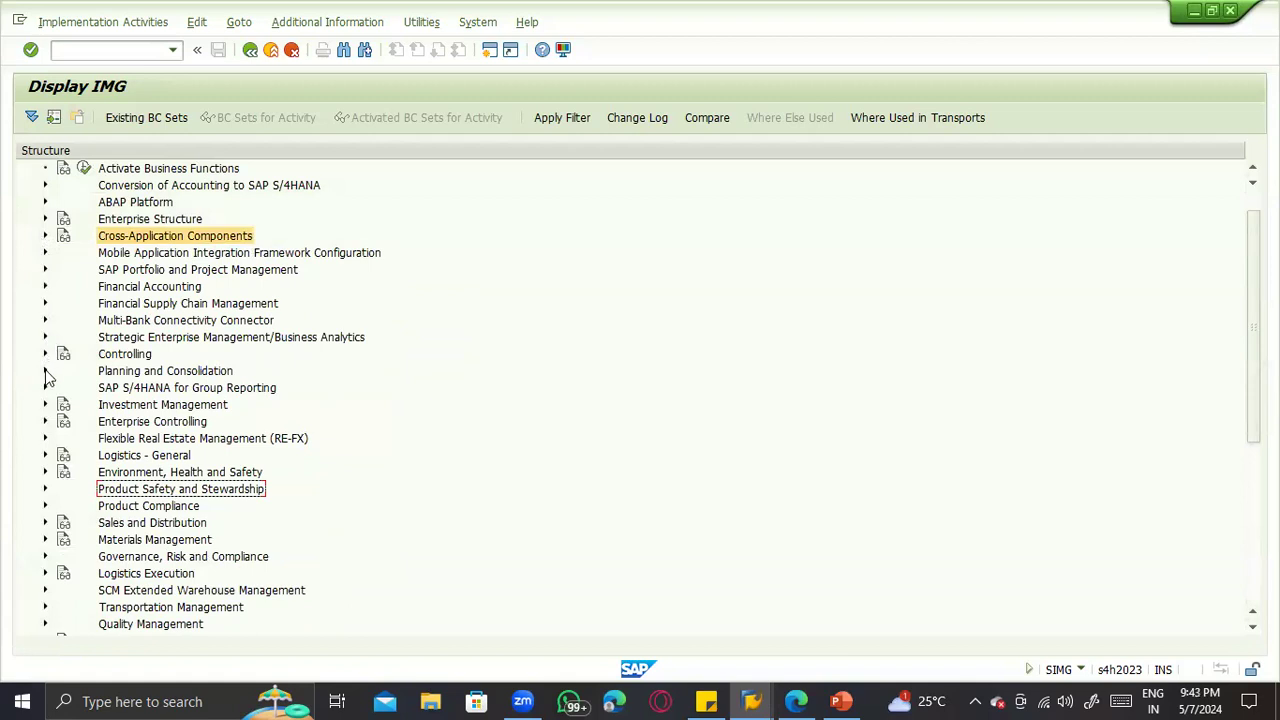
# Step: Examine the Control activities for Suppliers under Business Partner in Logistics - General
pyautogui.click(44, 457)
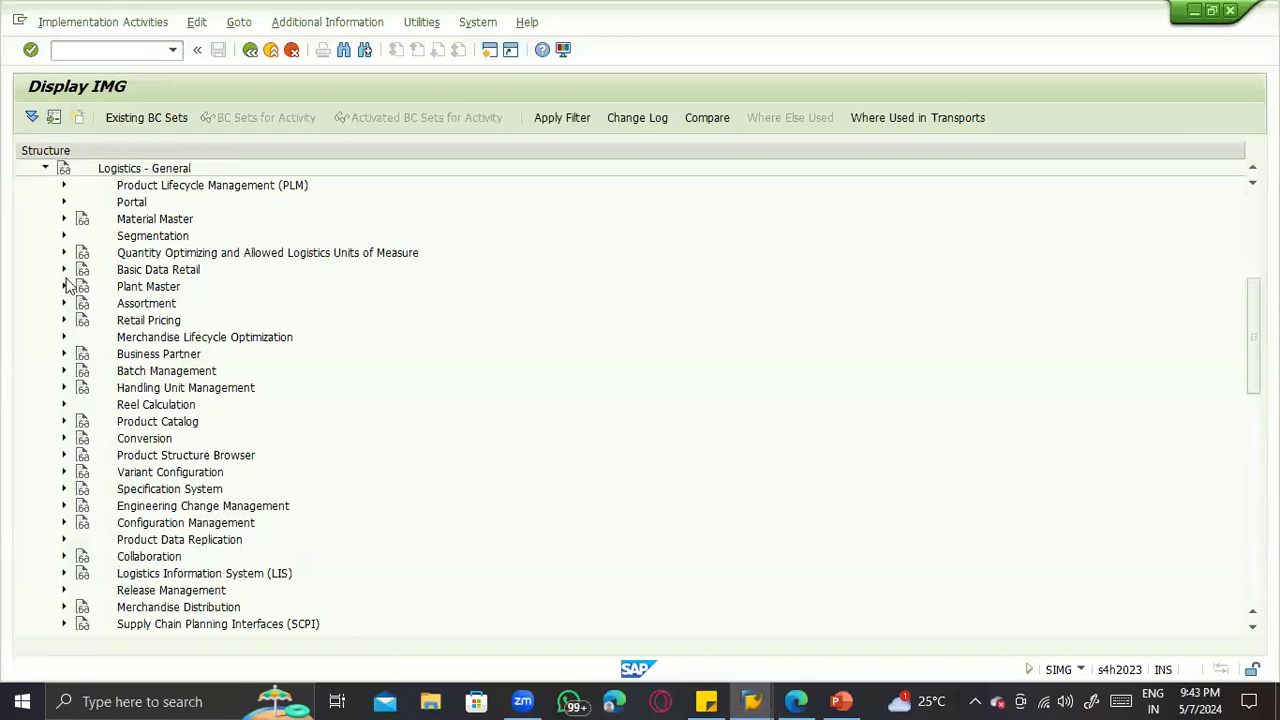
pyautogui.click(64, 353)
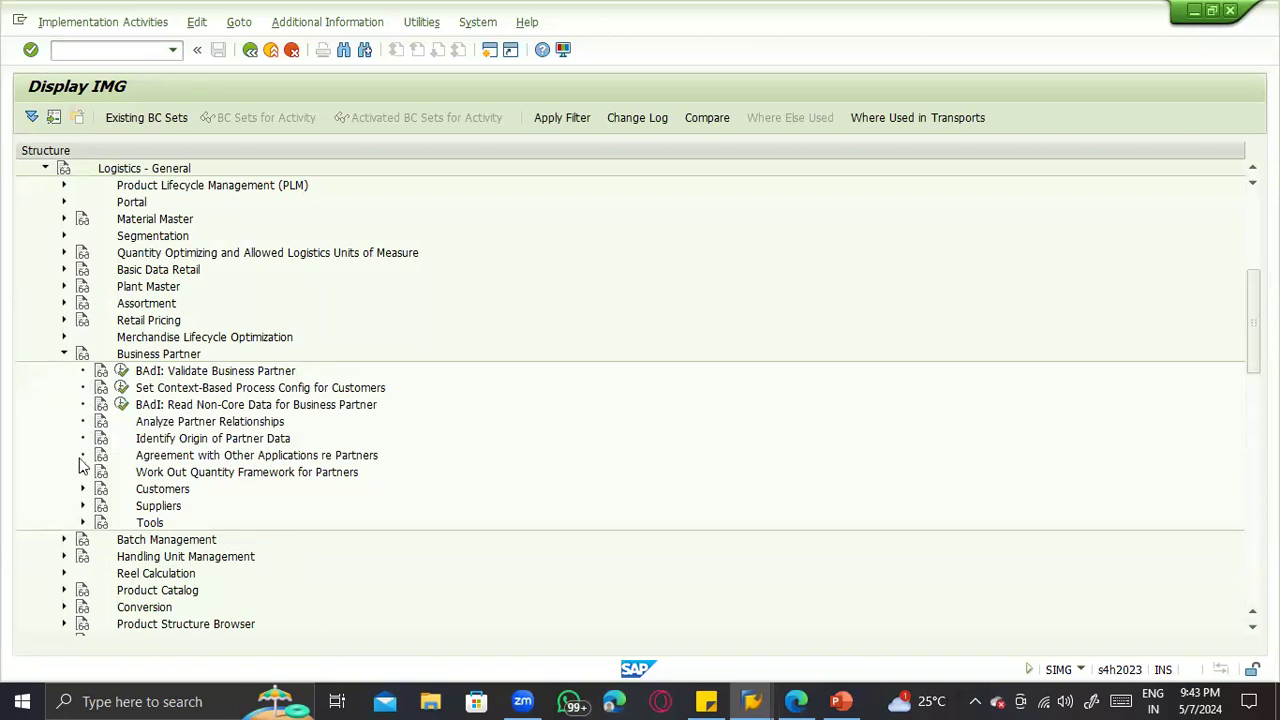
pyautogui.click(82, 506)
pyautogui.scroll(-3, 270, 520)
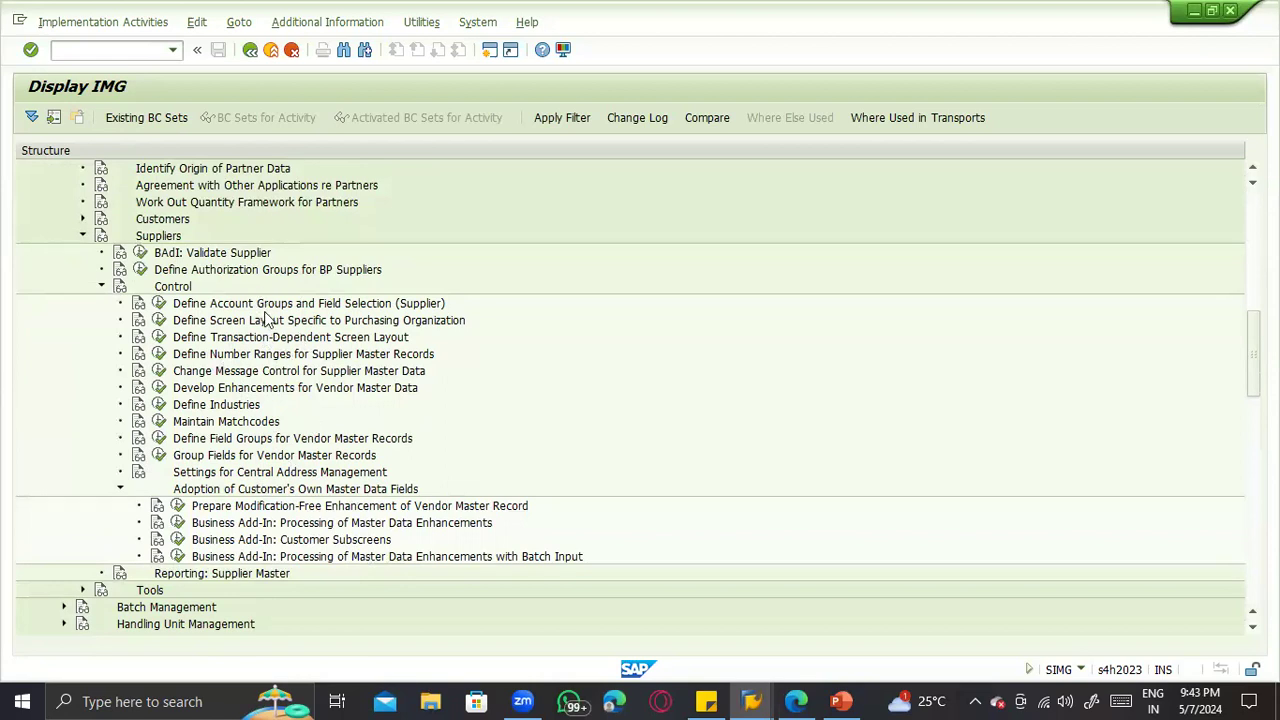
pyautogui.click(266, 320)
# Step: Collapse the supplier Control, Suppliers, Business Partner and Logistics - General branches and return to the start of the IMG structure
pyautogui.click(101, 287)
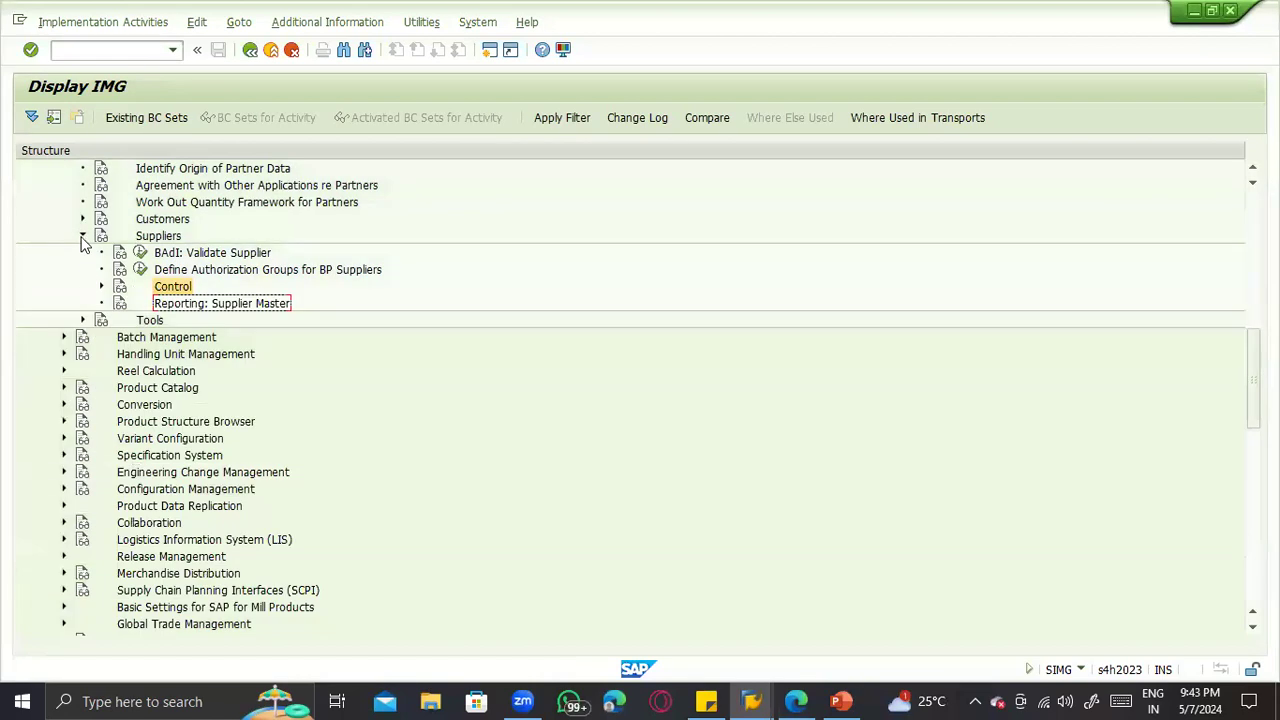
pyautogui.click(82, 237)
pyautogui.scroll(4, 70, 265)
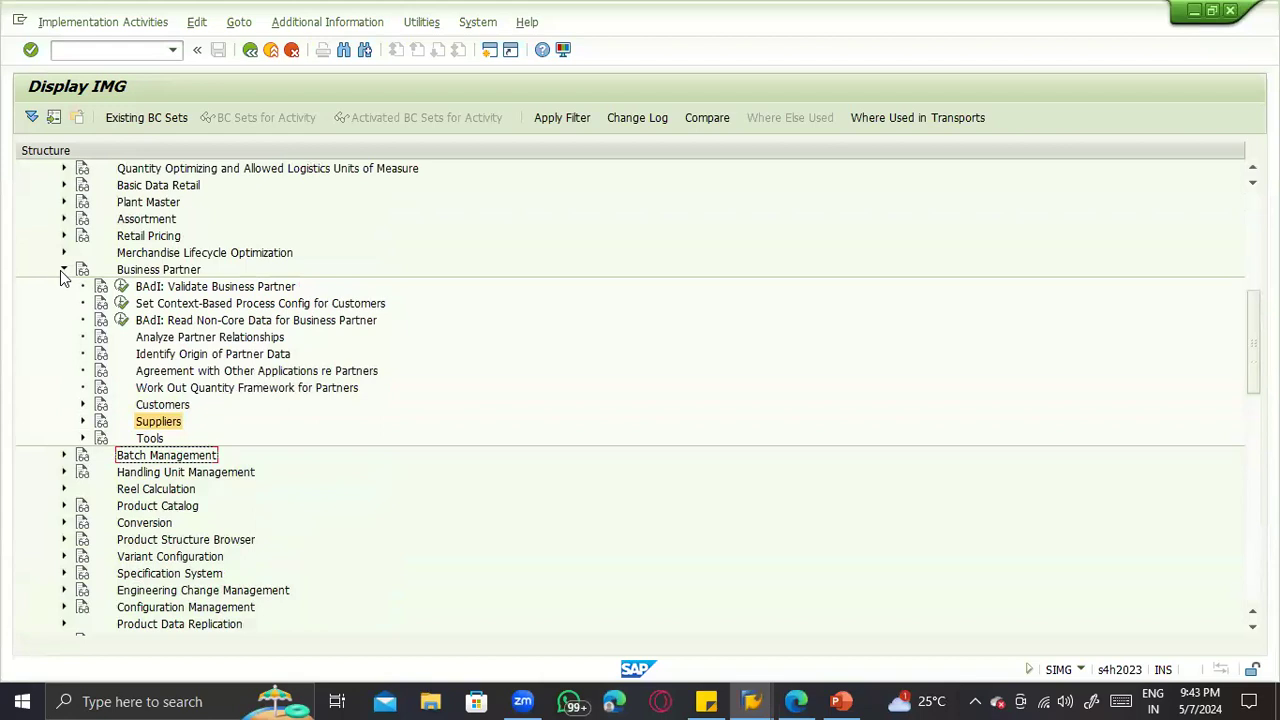
pyautogui.click(63, 270)
pyautogui.scroll(3, 64, 290)
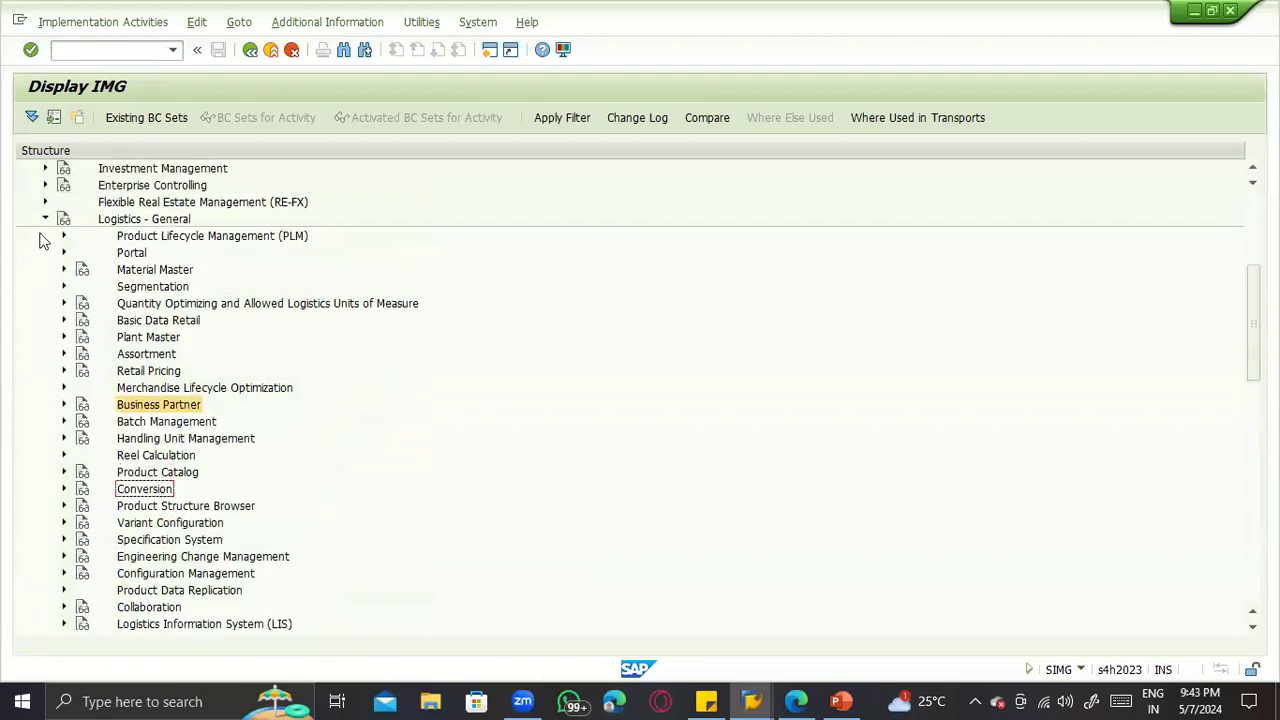
pyautogui.click(45, 219)
pyautogui.scroll(1, 97, 300)
pyautogui.scroll(2, 97, 300)
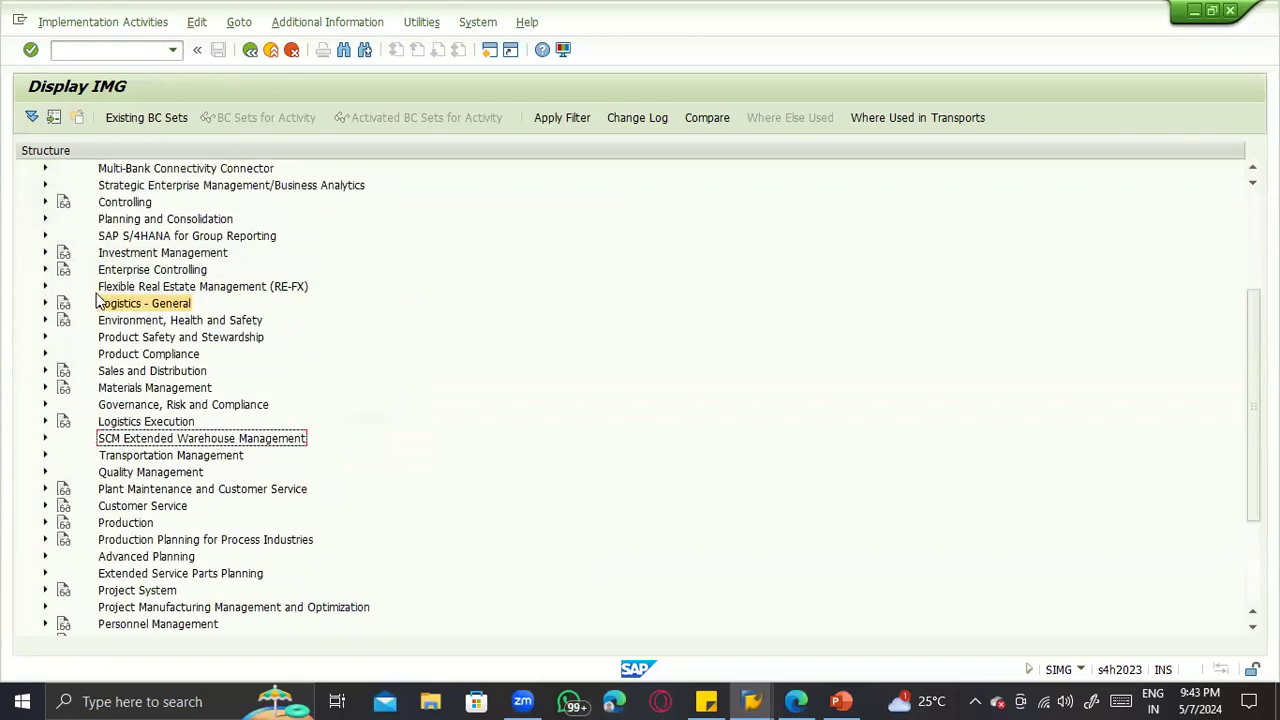
pyautogui.scroll(3, 205, 350)
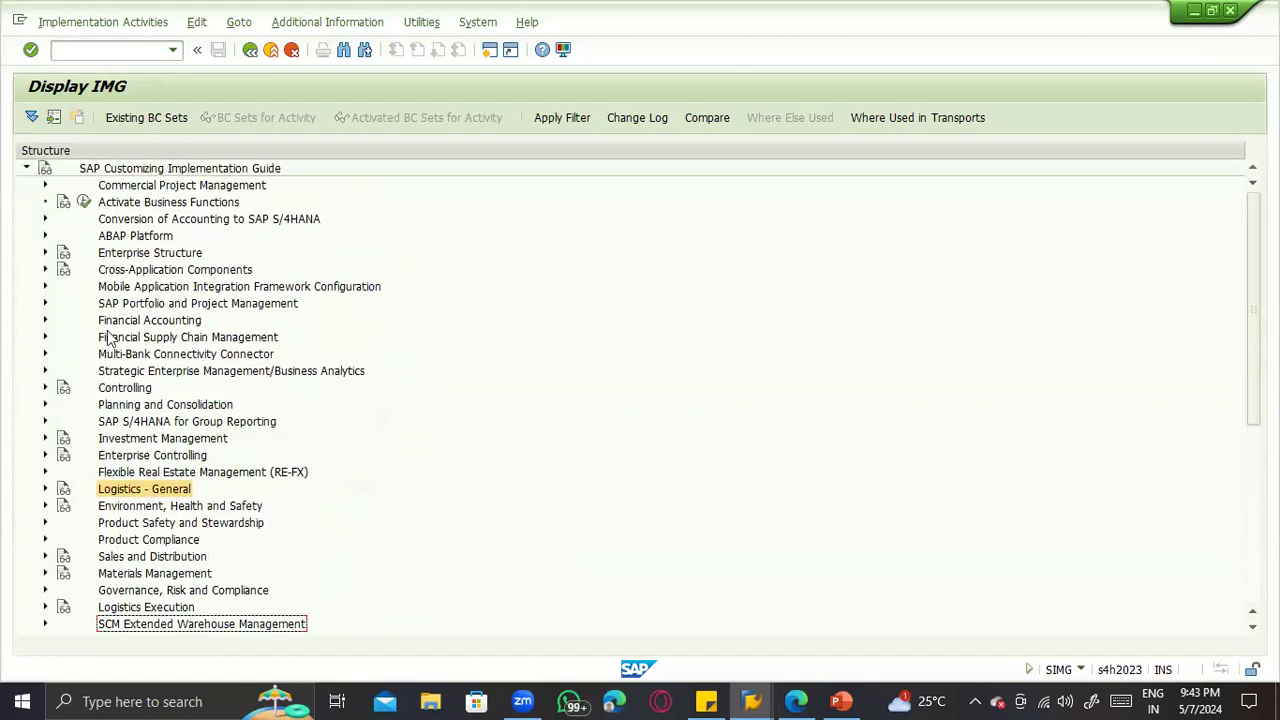
# Step: Check the customizing preparation and data migration nodes under Conversion of Accounting to SAP S/4HANA, then collapse that branch
pyautogui.click(45, 219)
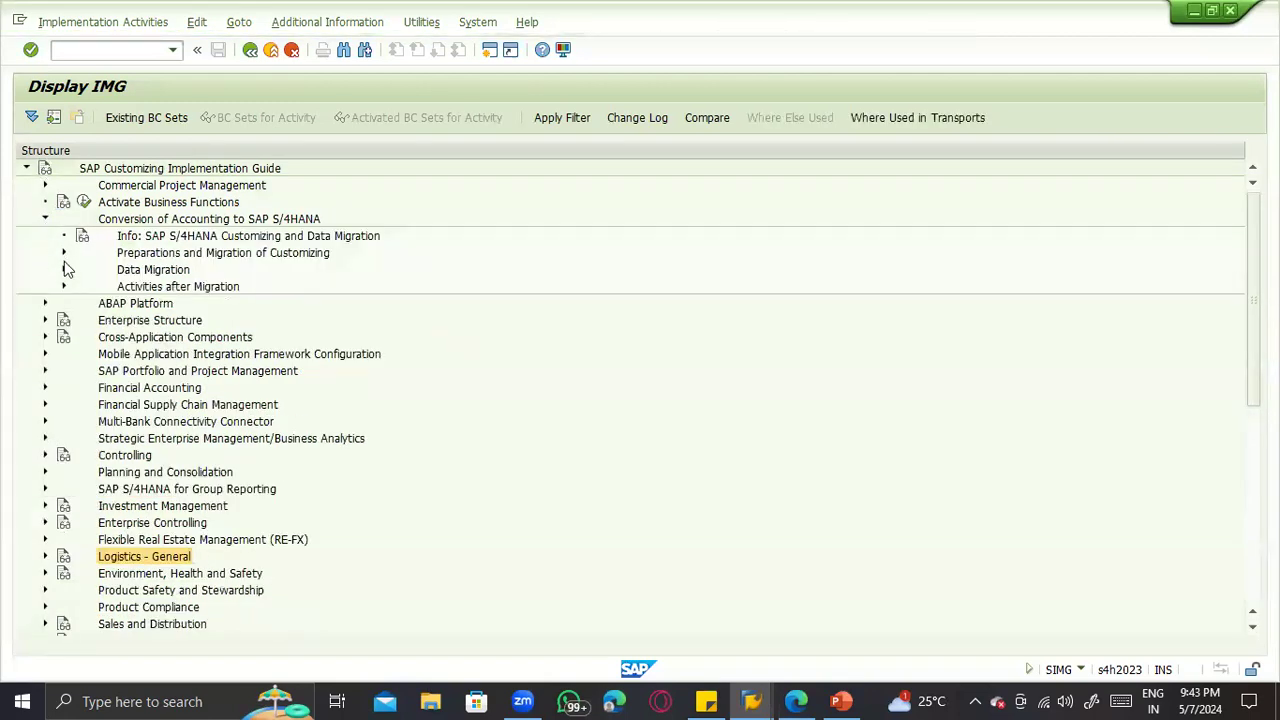
pyautogui.click(64, 253)
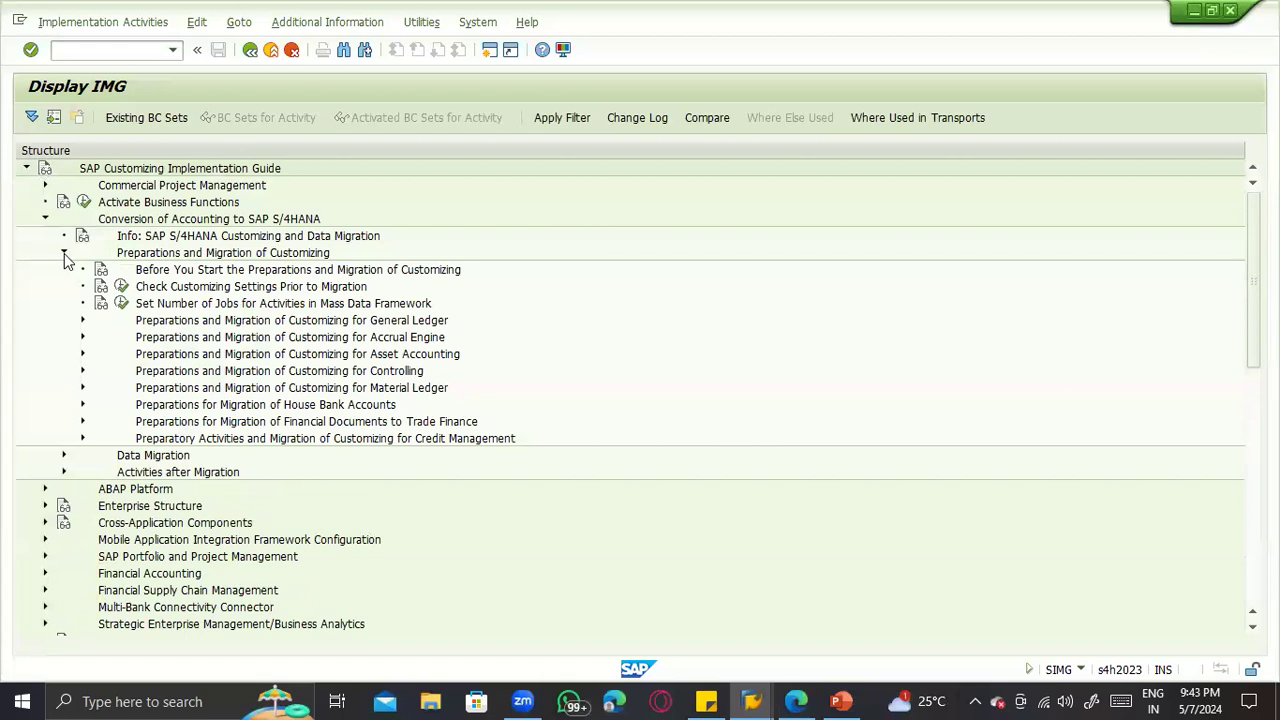
pyautogui.click(64, 253)
pyautogui.click(64, 270)
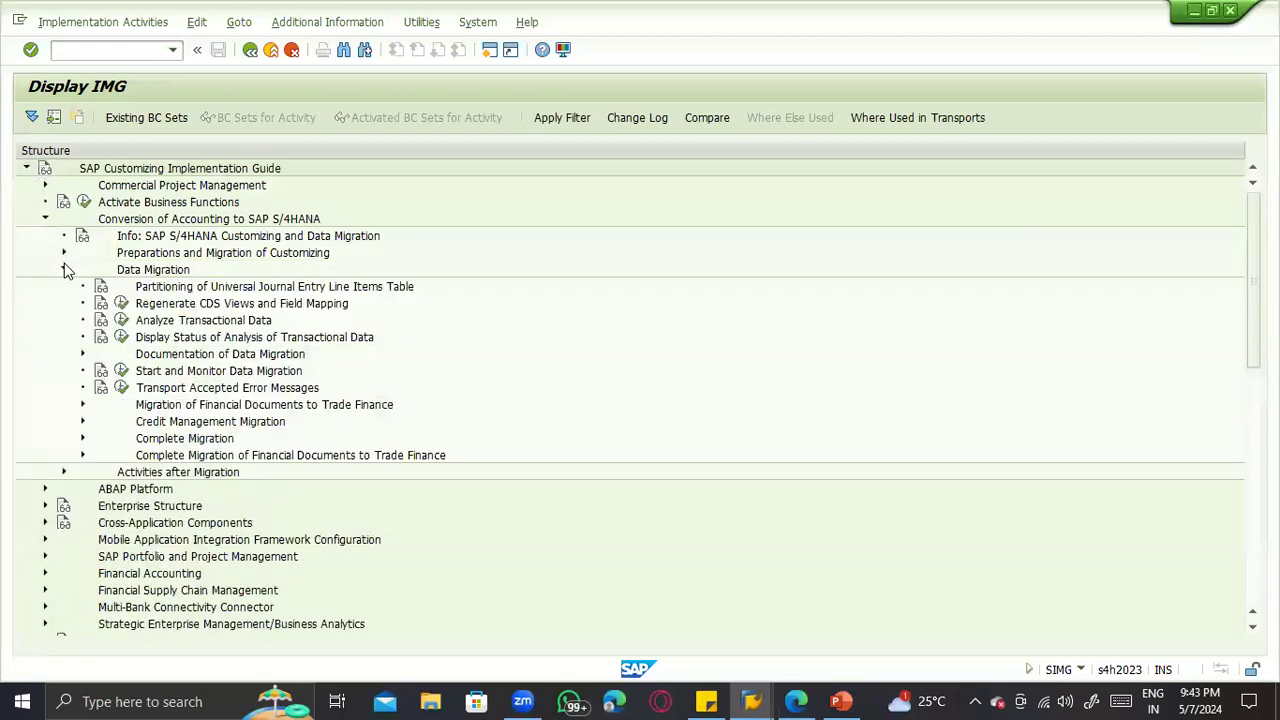
pyautogui.click(45, 219)
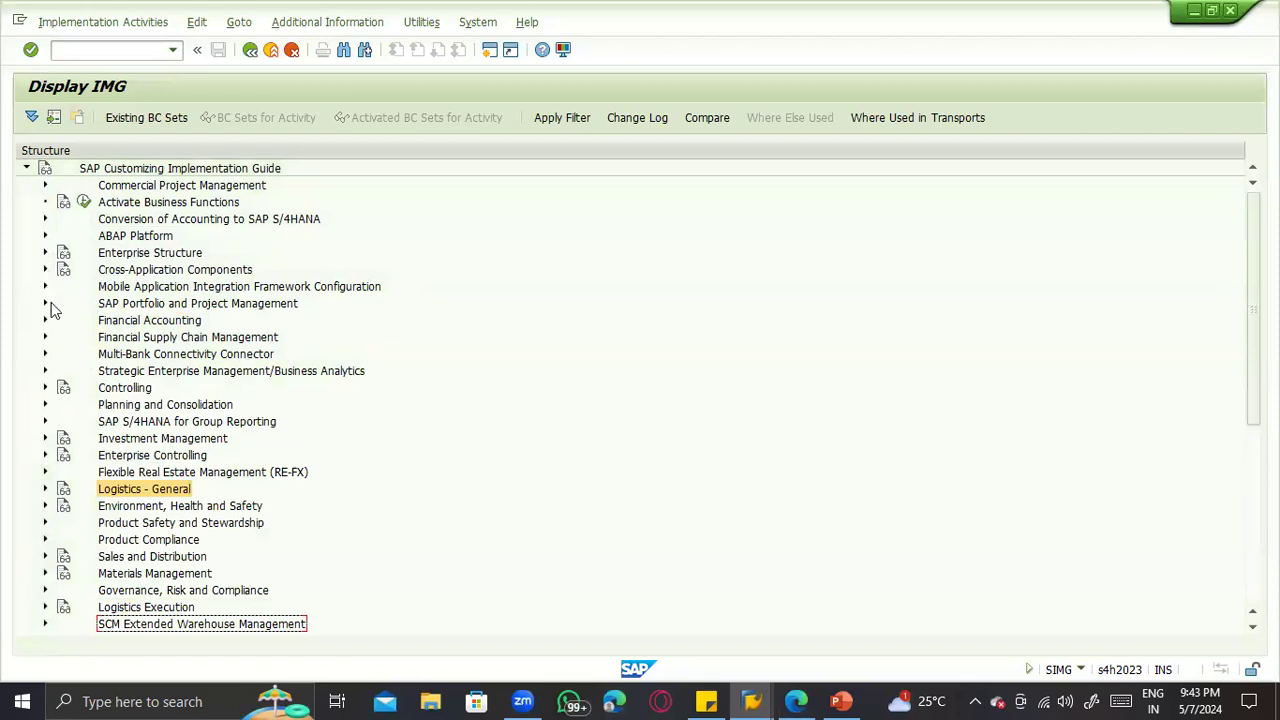
# Step: Expand Materials Management in the IMG and look over its subnodes and the neighbouring components
pyautogui.scroll(-5, 228, 430)
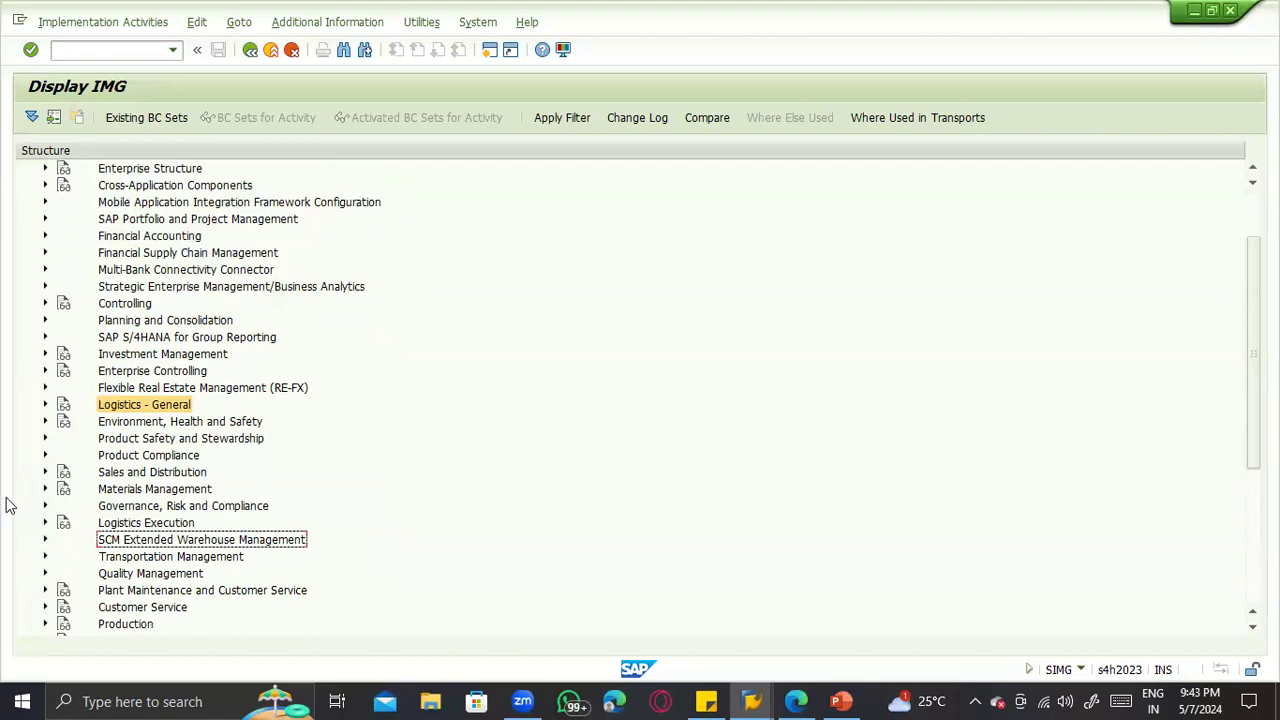
pyautogui.click(40, 490)
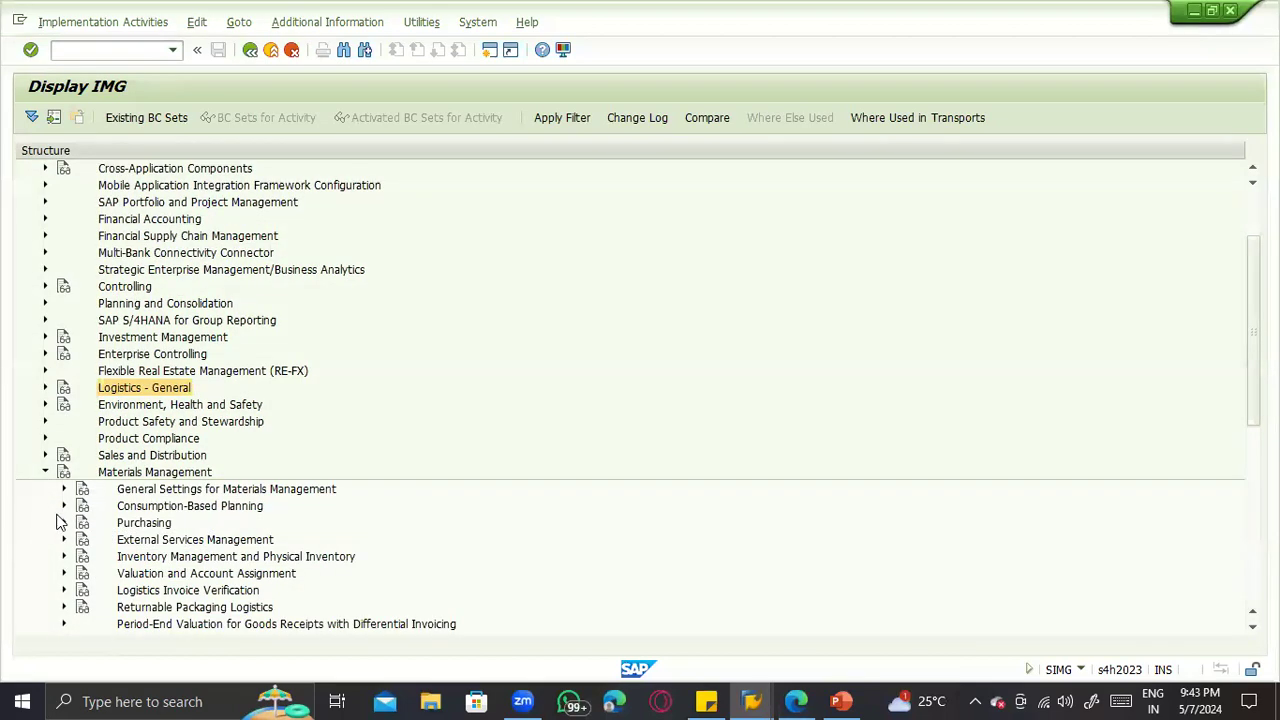
pyautogui.scroll(2, 40, 373)
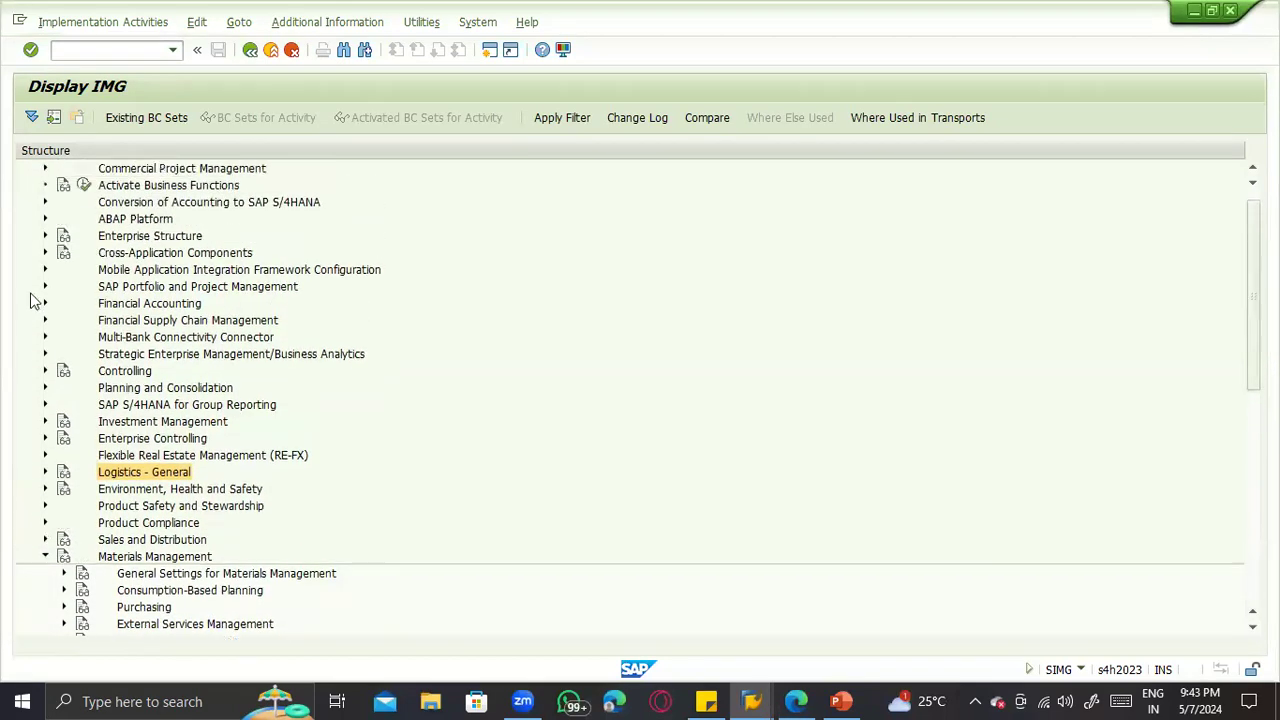
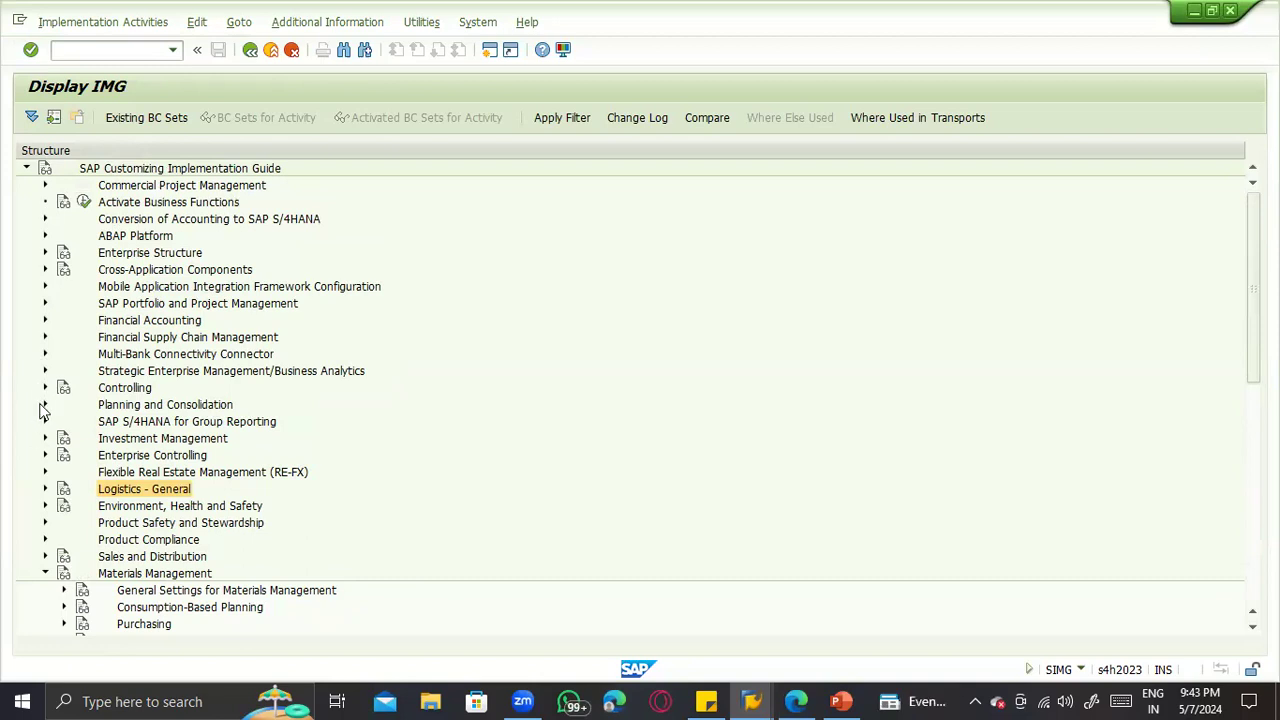
# Step: Open the Business Partner Customer/Supplier Integration Checks under Cross-Application Components, Master Data Synchronization, Business Partner (CVI) Customizing Checks
pyautogui.click(44, 269)
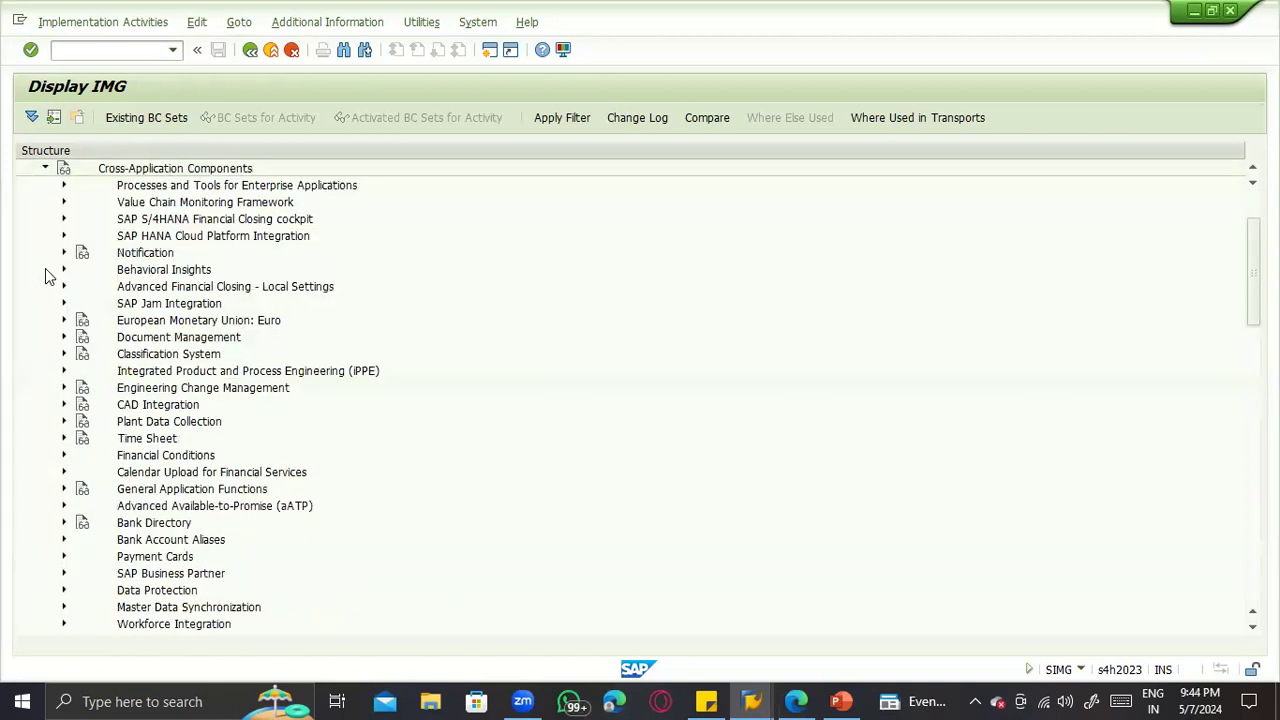
pyautogui.scroll(-1, 106, 340)
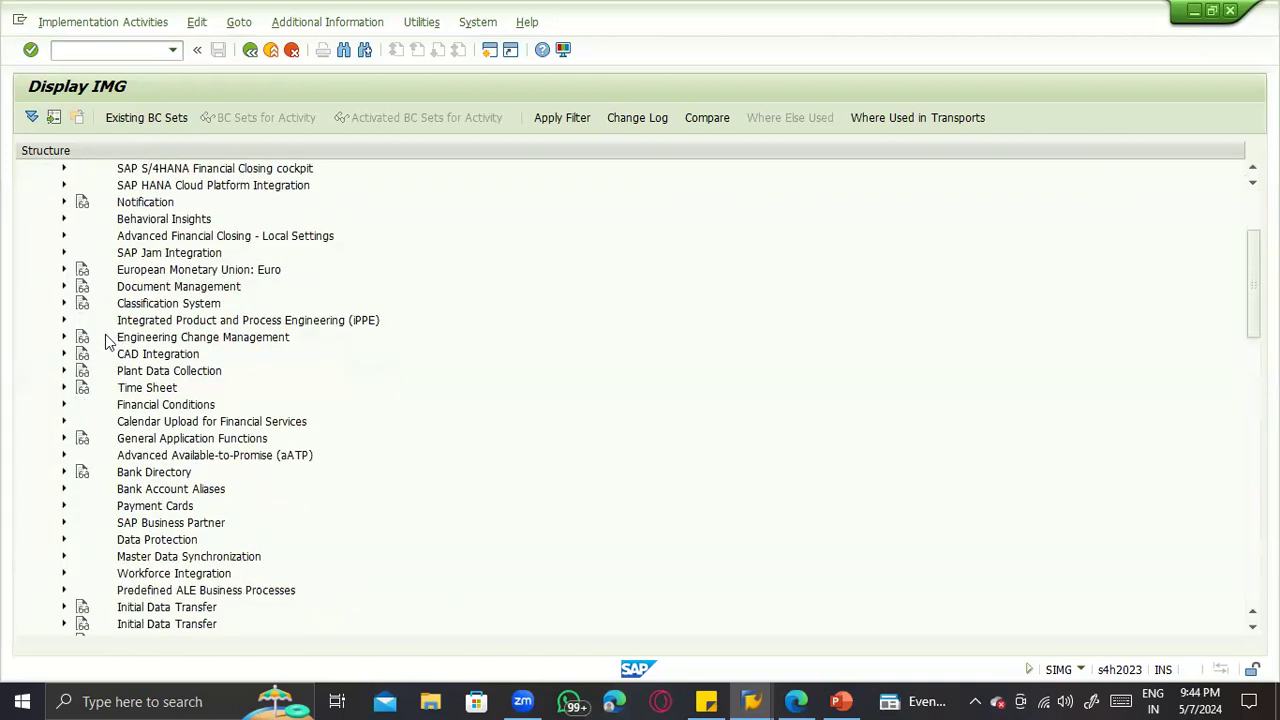
pyautogui.click(63, 557)
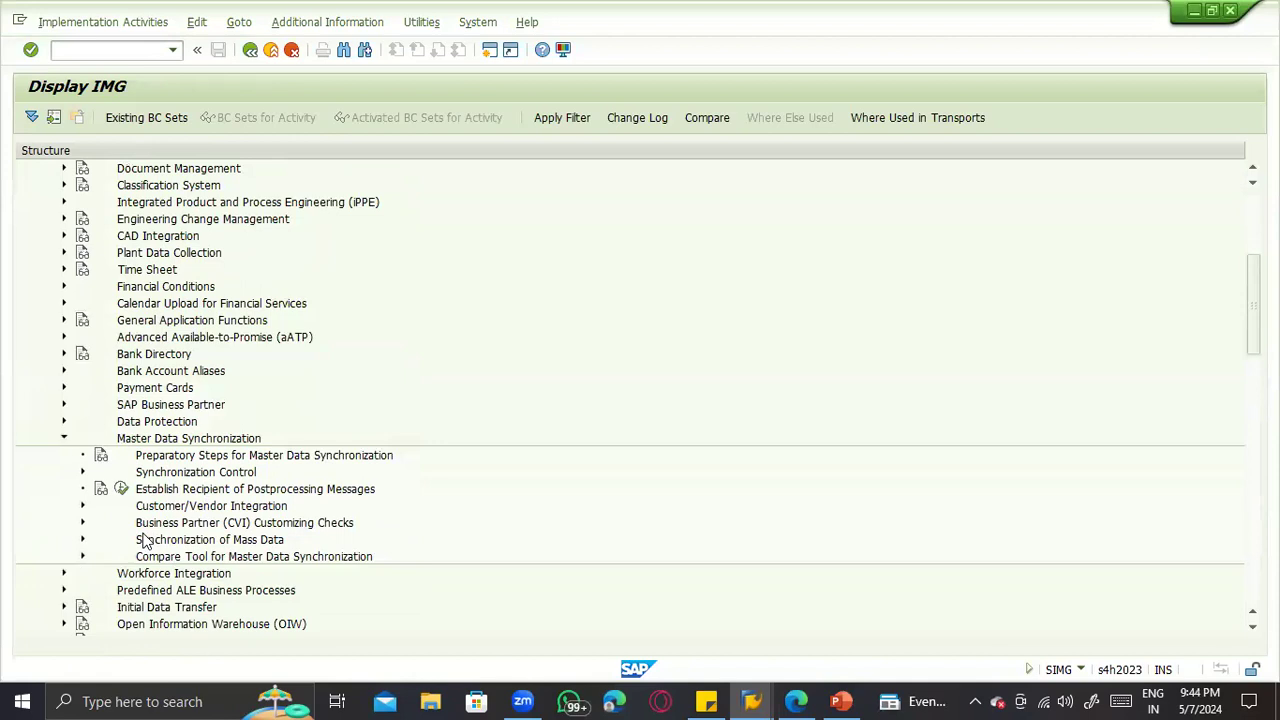
pyautogui.click(83, 478)
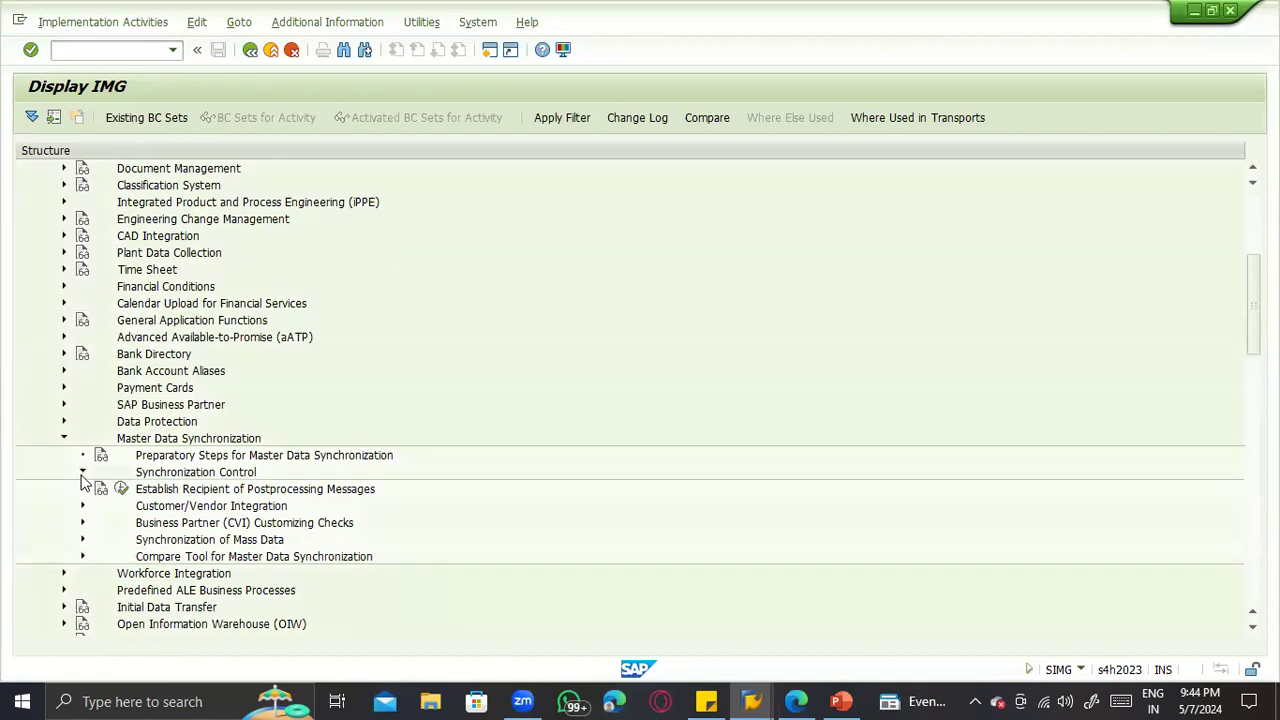
pyautogui.click(83, 476)
pyautogui.click(81, 524)
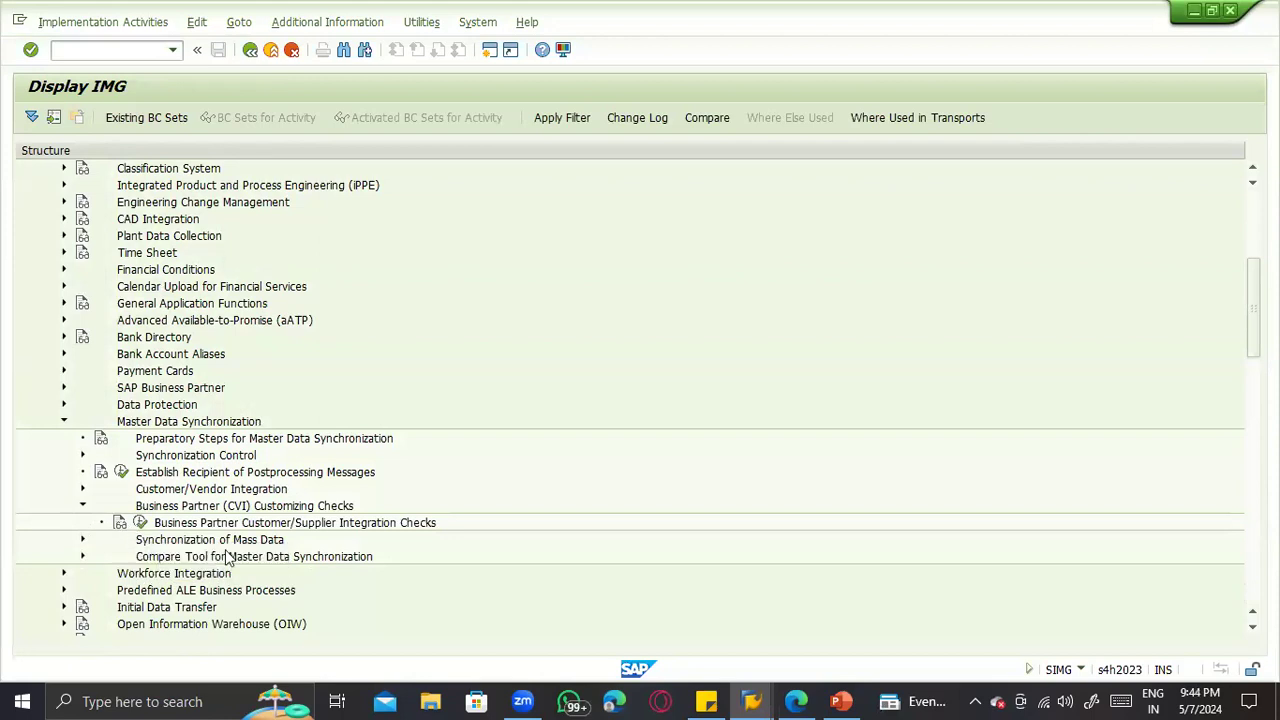
pyautogui.click(140, 522)
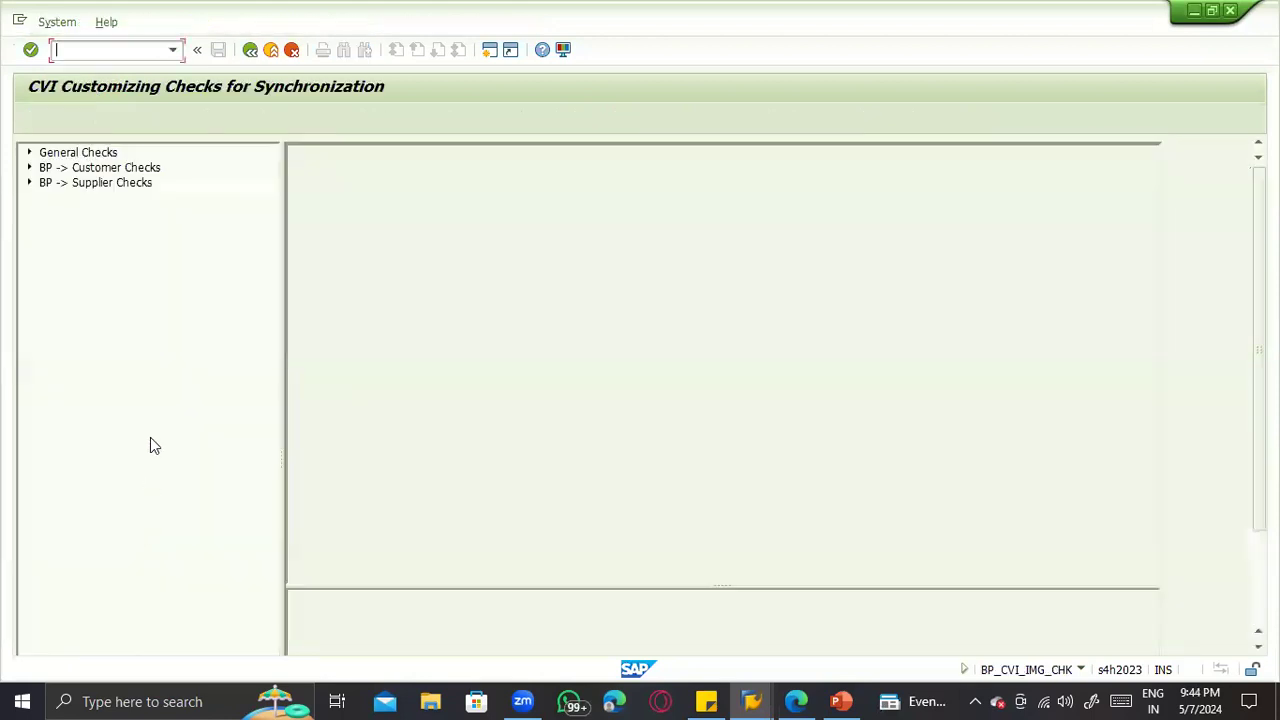
# Step: Run the supplier check of the business partner role settings and inspect the FLVN00 and FLVN01 entries
pyautogui.click(29, 182)
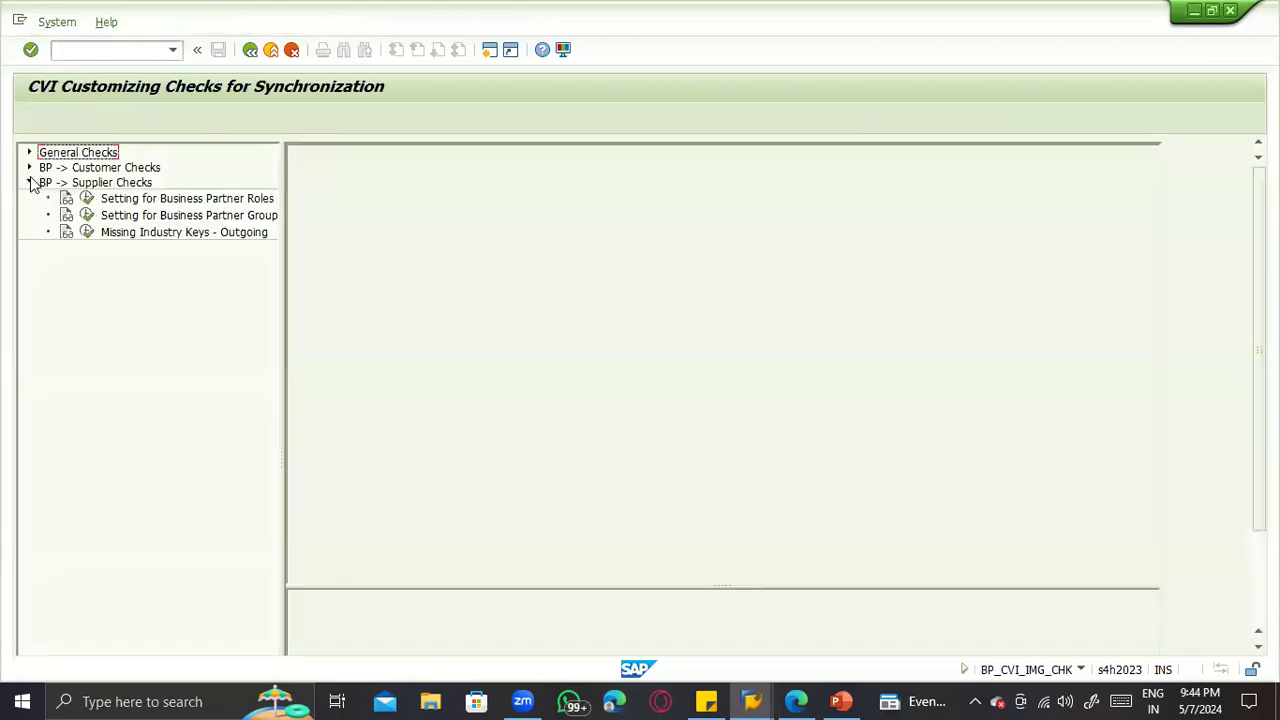
pyautogui.click(87, 199)
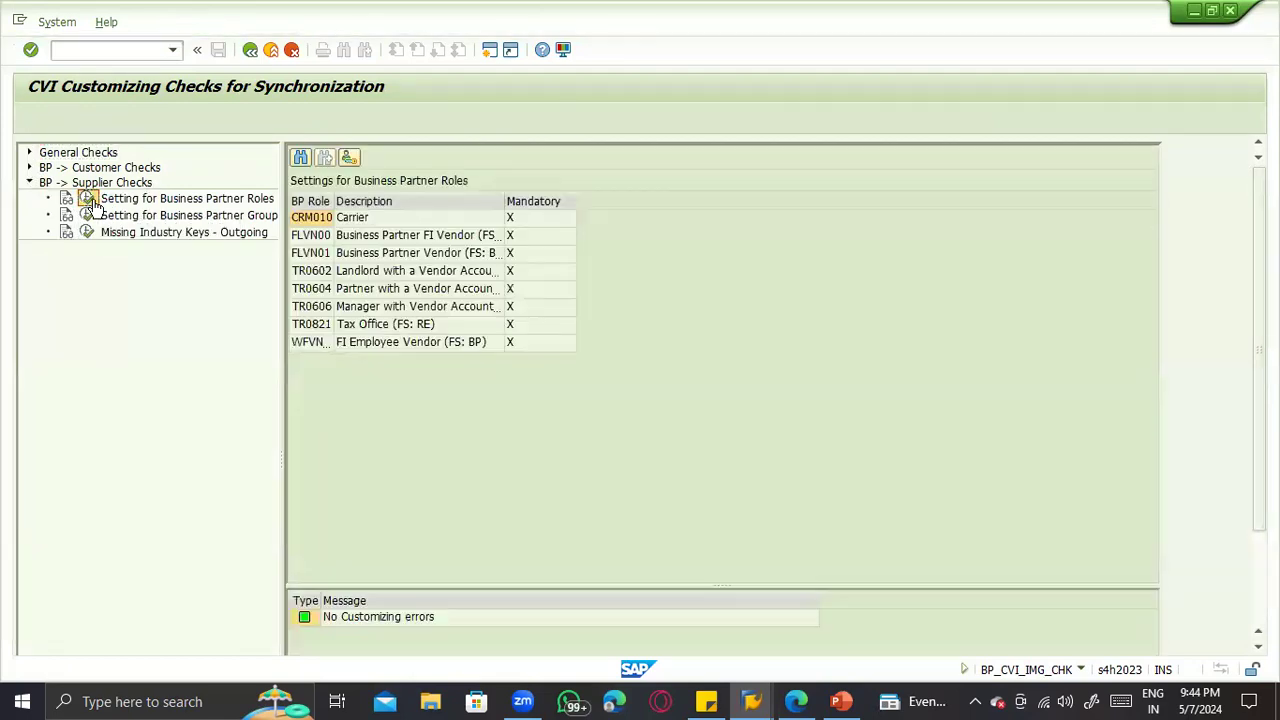
pyautogui.click(318, 238)
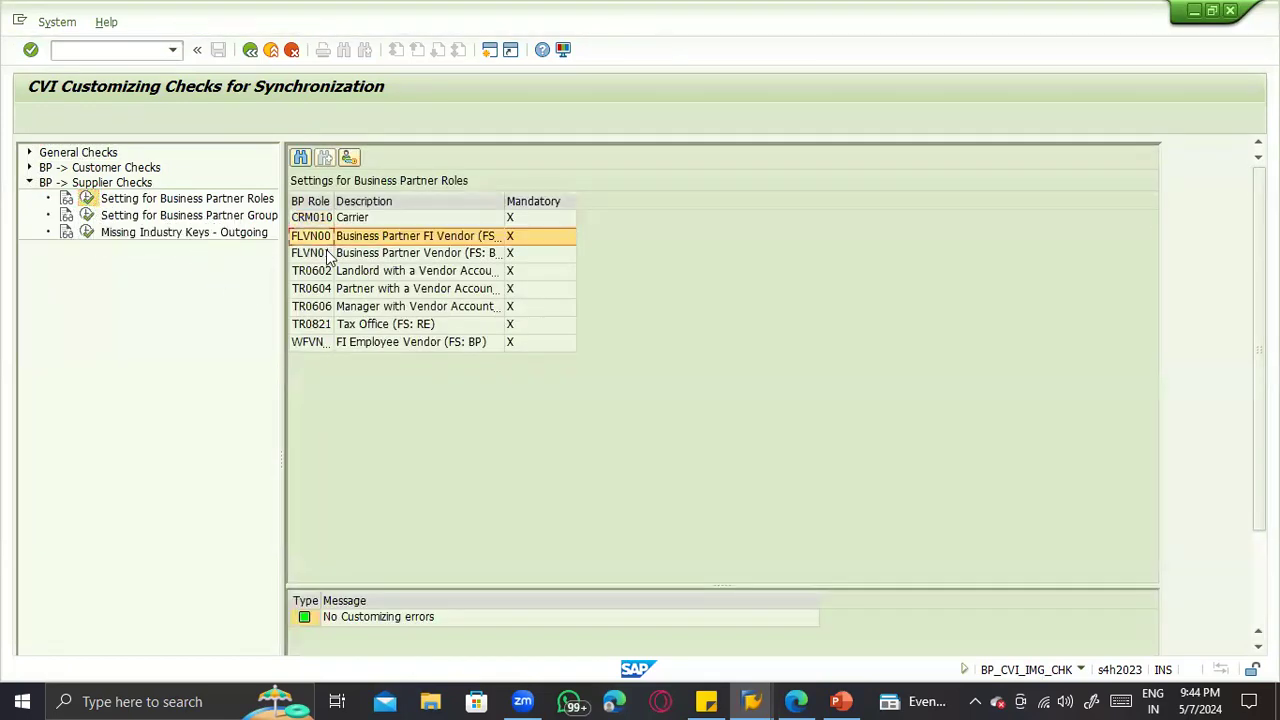
pyautogui.click(329, 255)
# Step: Run the supplier check of the business partner grouping settings and look through the groupings down to ZINT
pyautogui.click(87, 216)
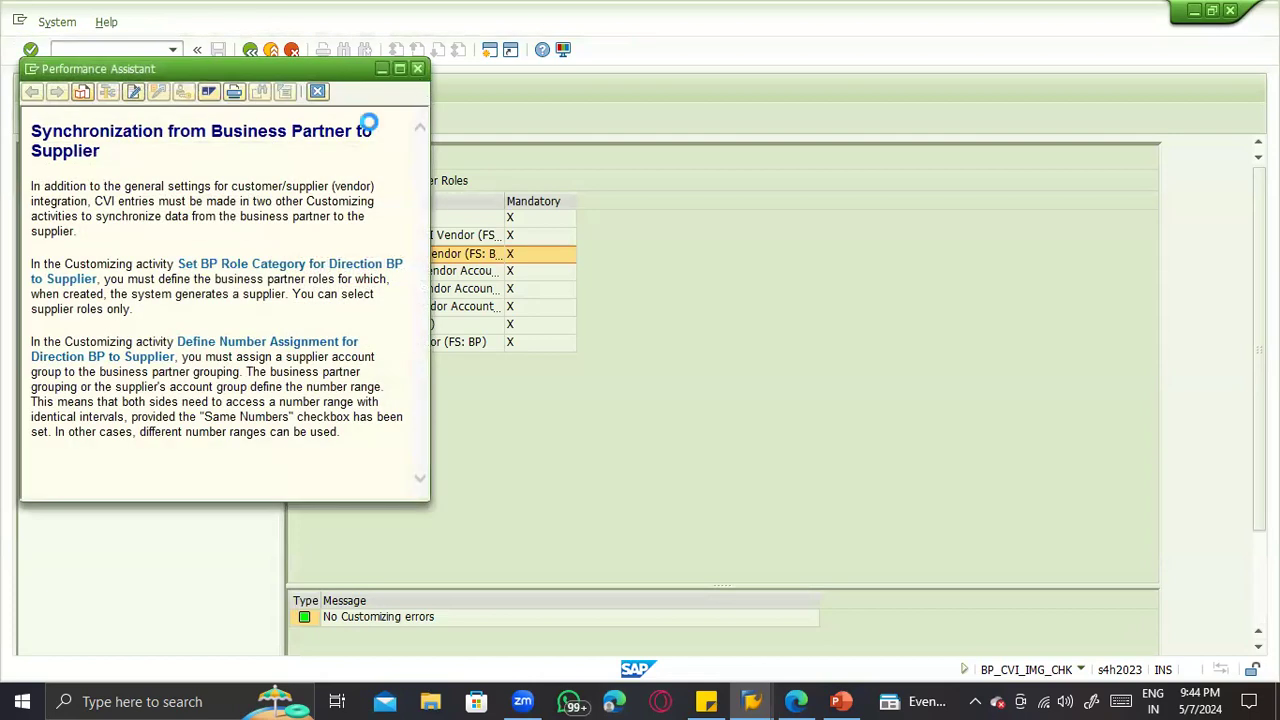
pyautogui.click(87, 215)
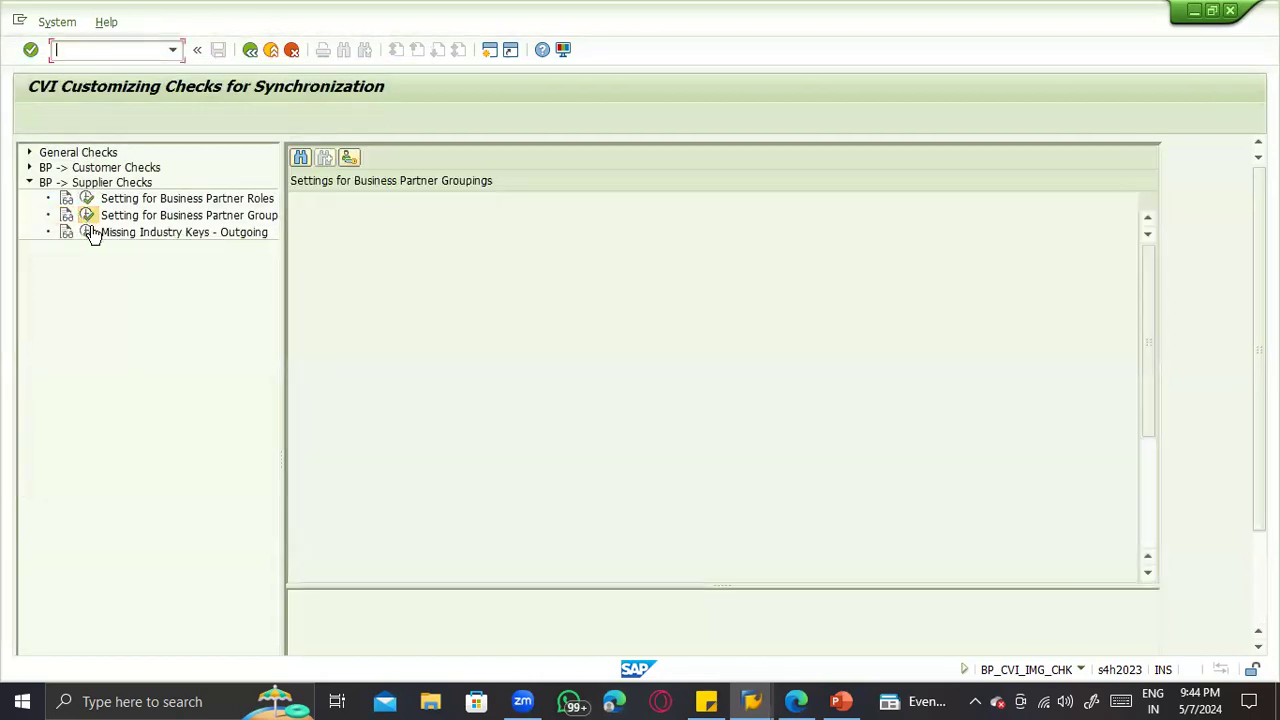
pyautogui.scroll(-2, 465, 414)
pyautogui.scroll(2, 468, 430)
pyautogui.scroll(-4, 491, 450)
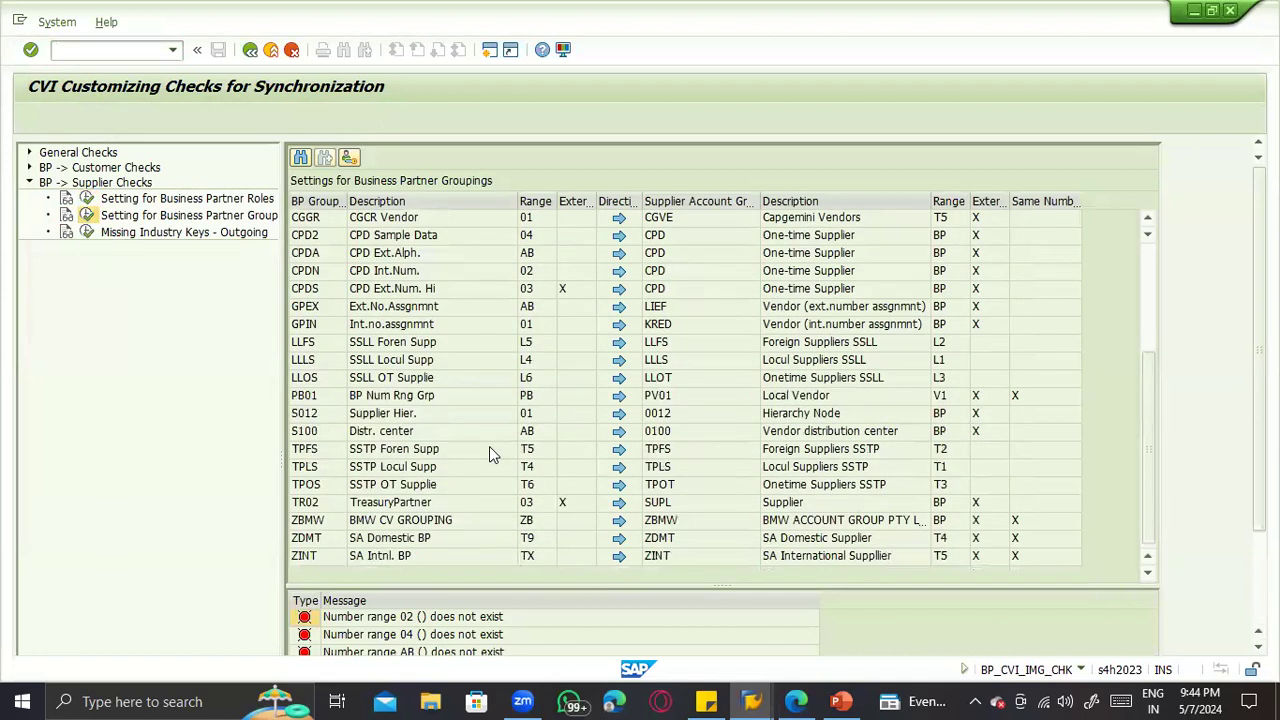
pyautogui.scroll(3, 340, 535)
pyautogui.scroll(1, 342, 534)
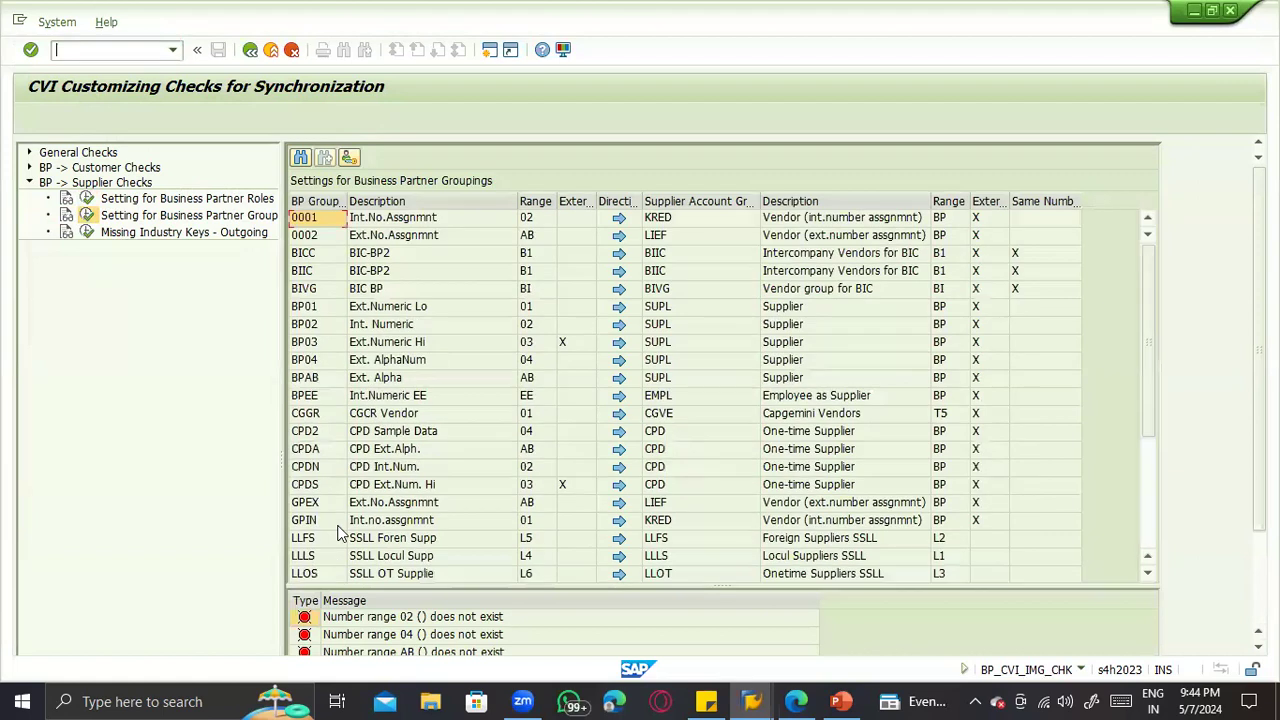
pyautogui.doubleClick(348, 201)
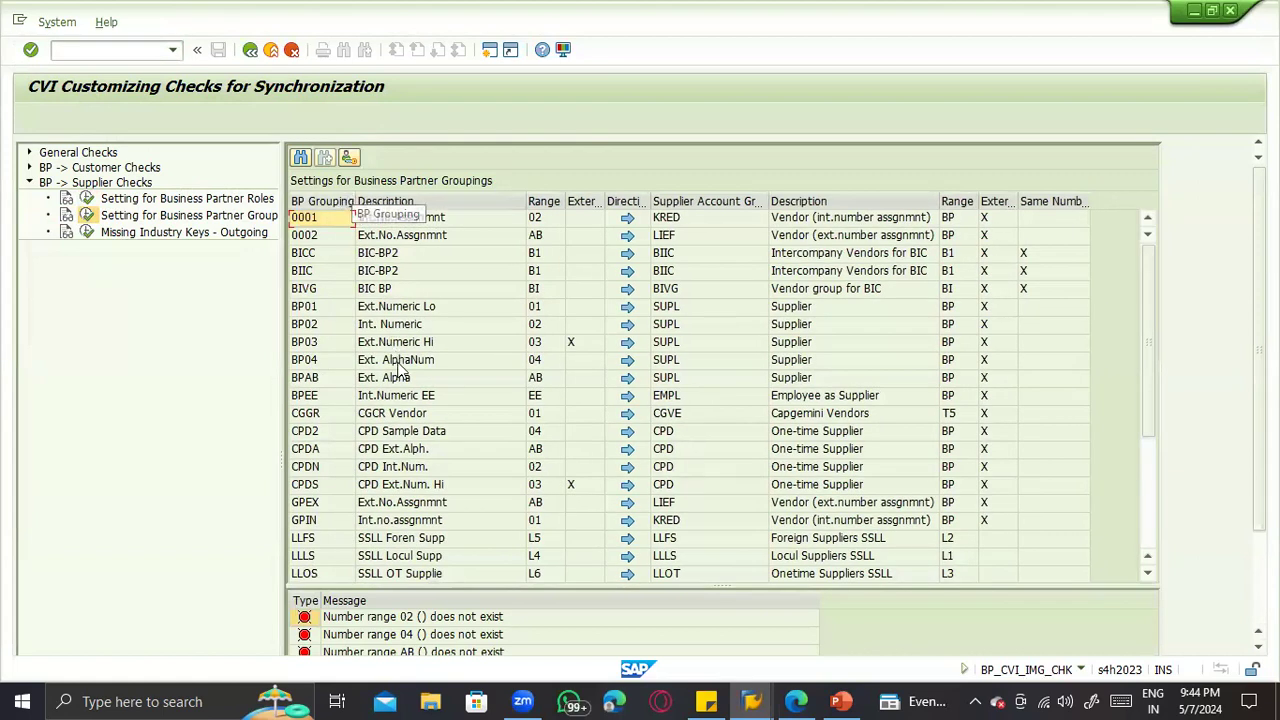
pyautogui.scroll(-4, 472, 455)
pyautogui.click(323, 558)
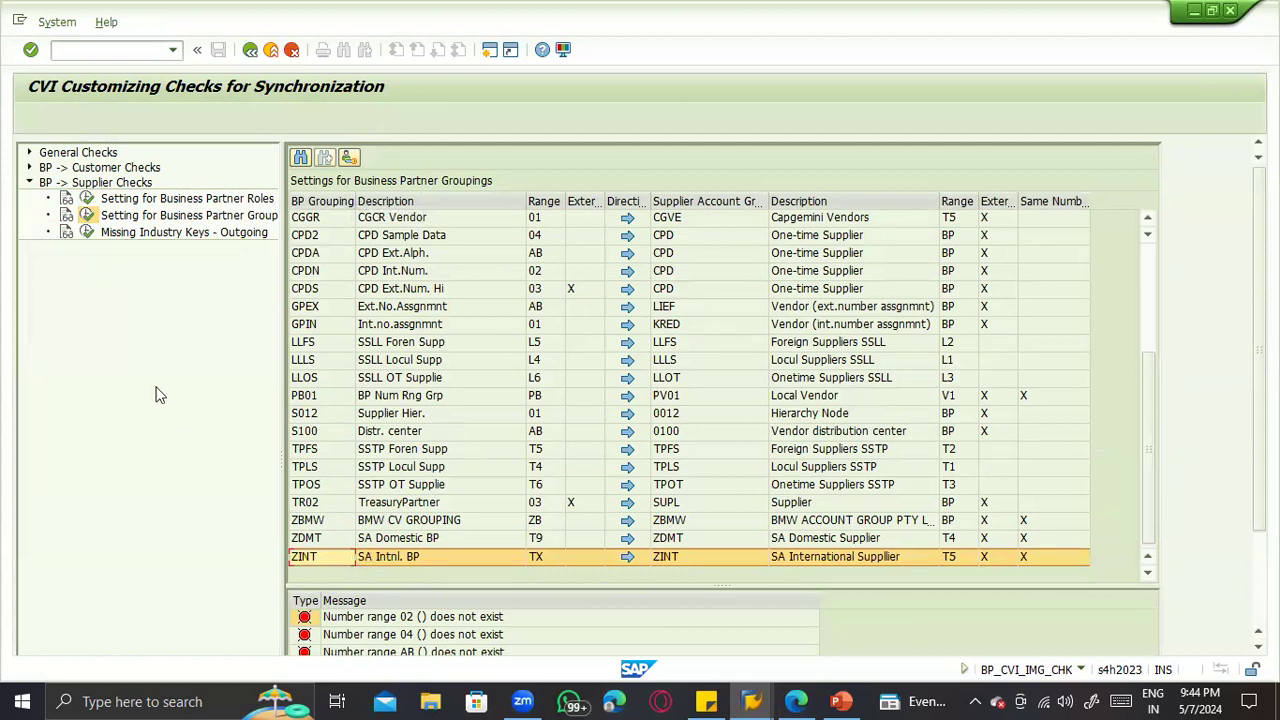
# Step: Check the missing outgoing industry keys, the grouping settings again and the General Checks list, then return to the IMG
pyautogui.click(88, 232)
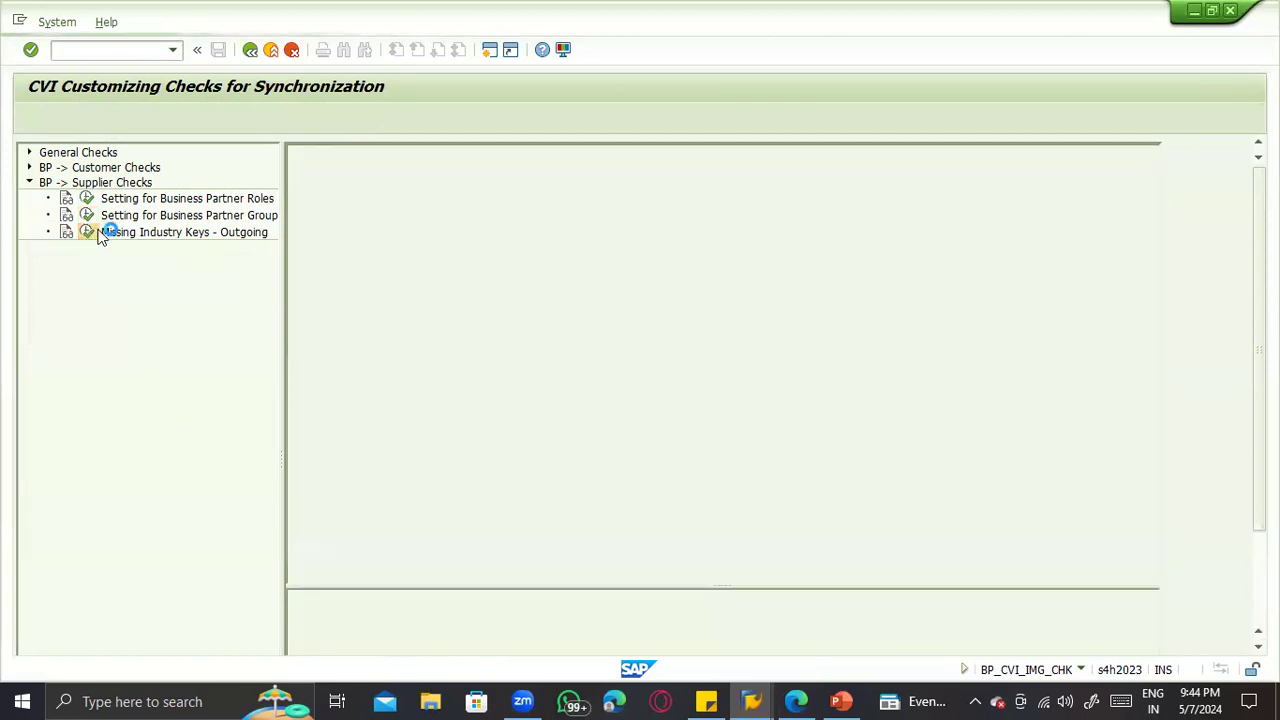
pyautogui.click(87, 215)
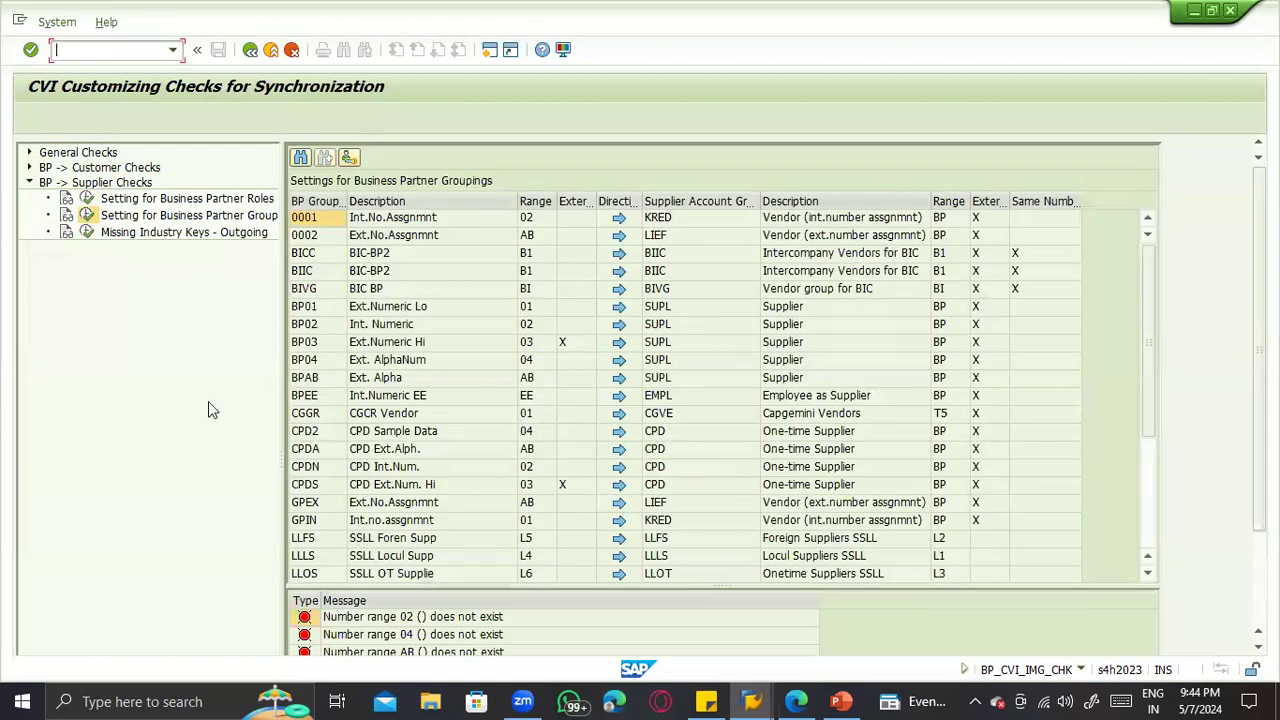
pyautogui.click(29, 152)
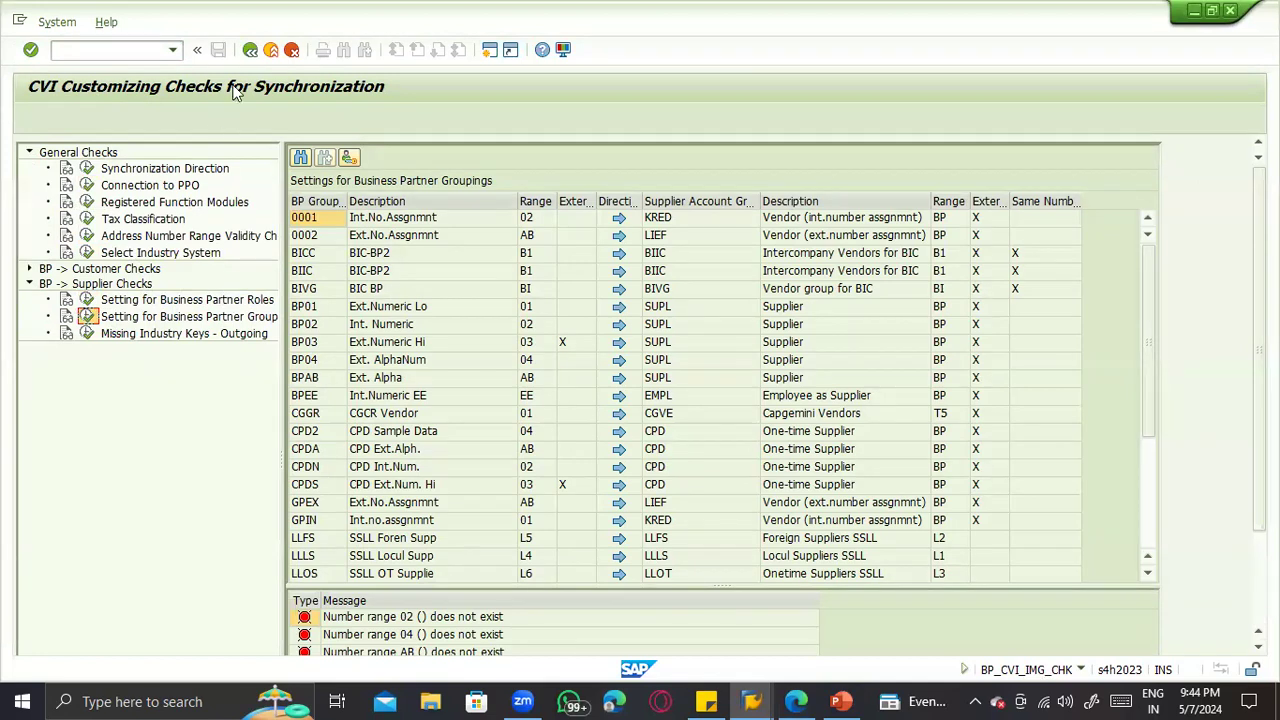
pyautogui.click(250, 49)
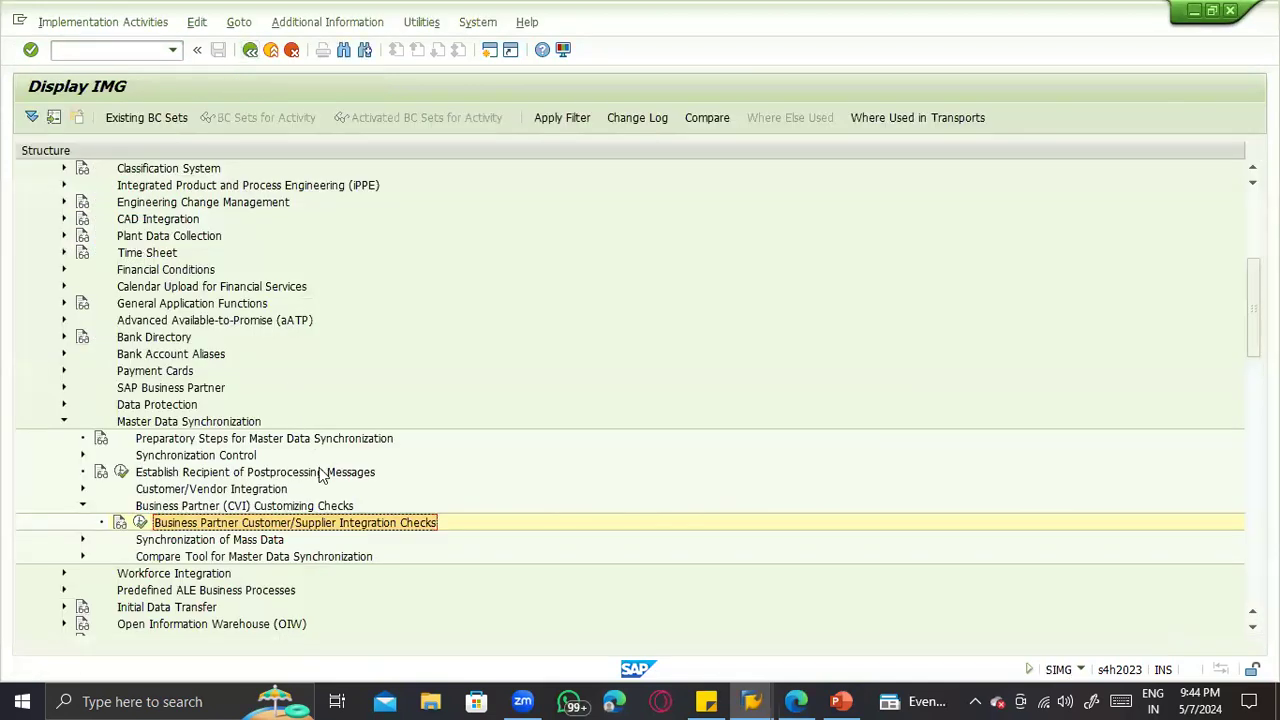
# Step: Execute the Synchronization Cockpit under Synchronization of Mass Data, view the Business Partner to Vendor process, and leave it
pyautogui.click(82, 540)
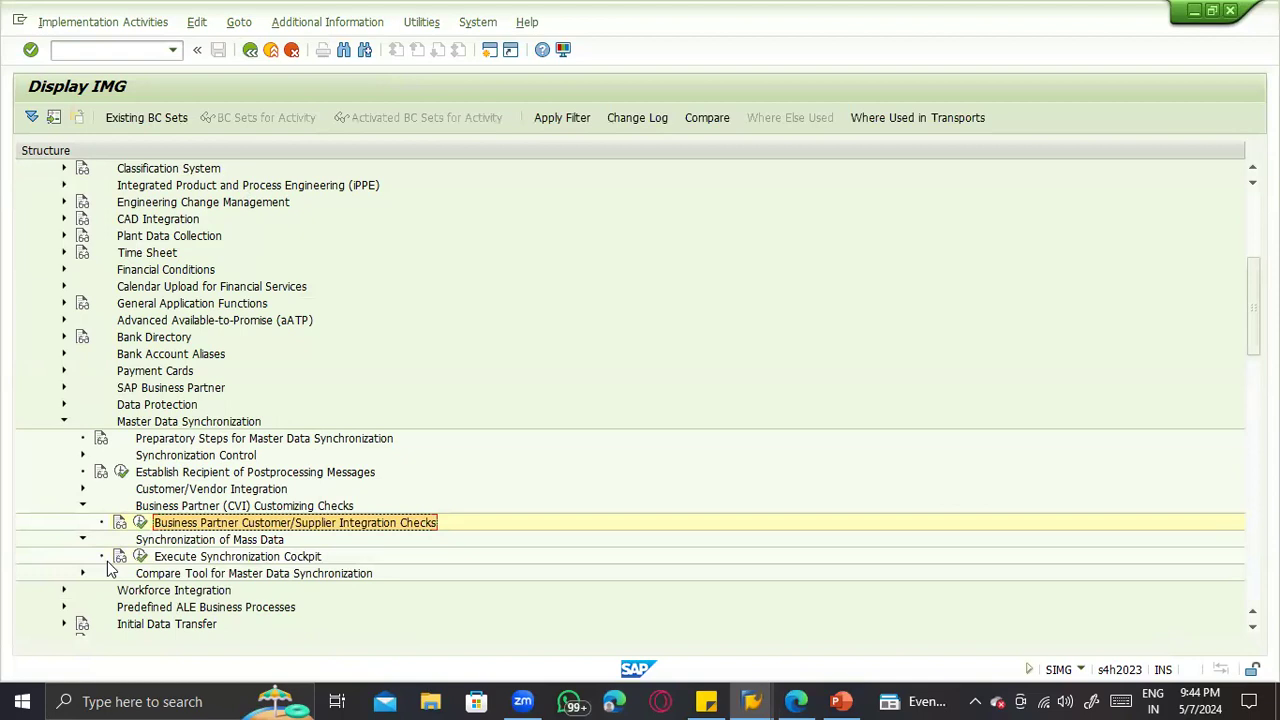
pyautogui.click(142, 556)
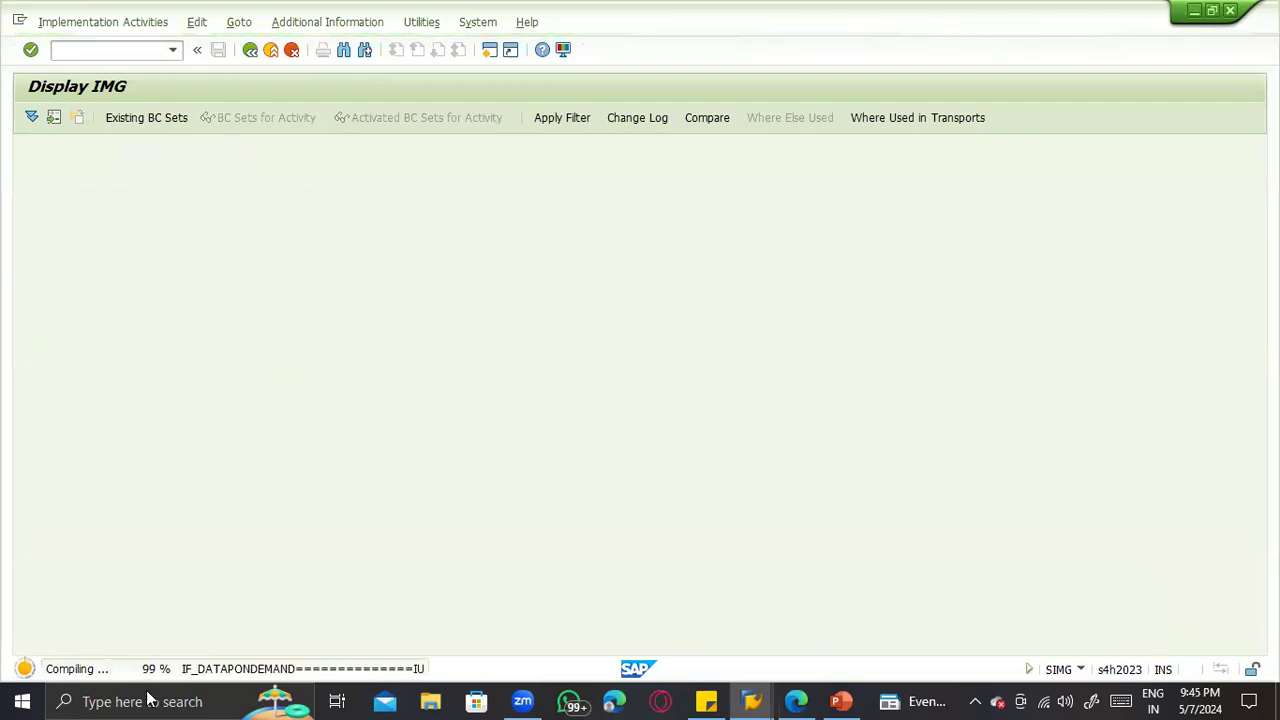
pyautogui.click(18, 27)
pyautogui.click(80, 169)
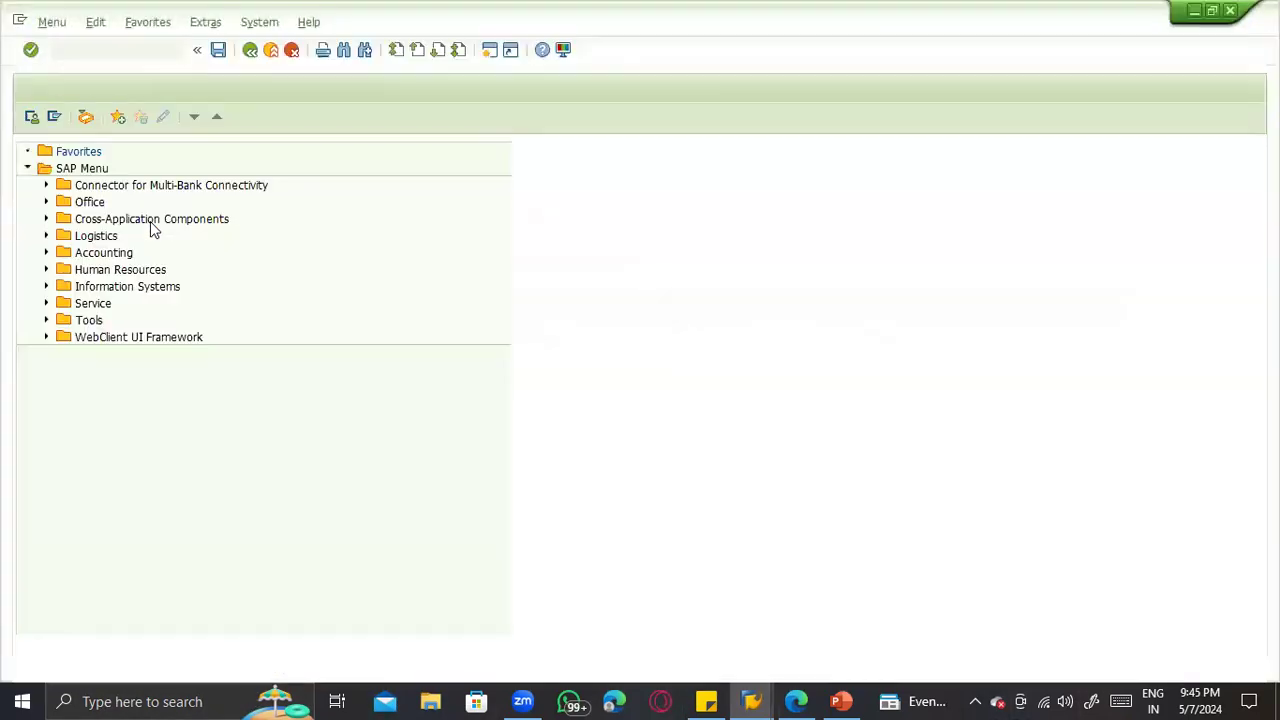
pyautogui.hotkey('alt', 'Tab')
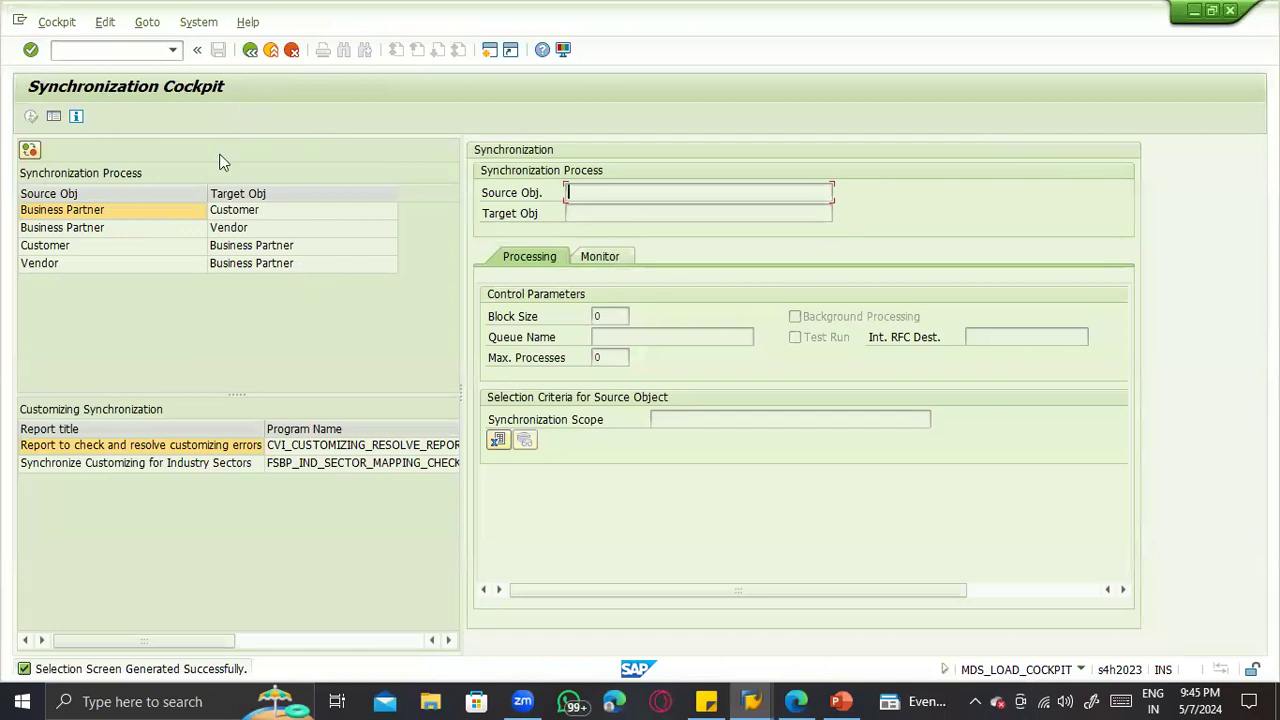
pyautogui.click(226, 228)
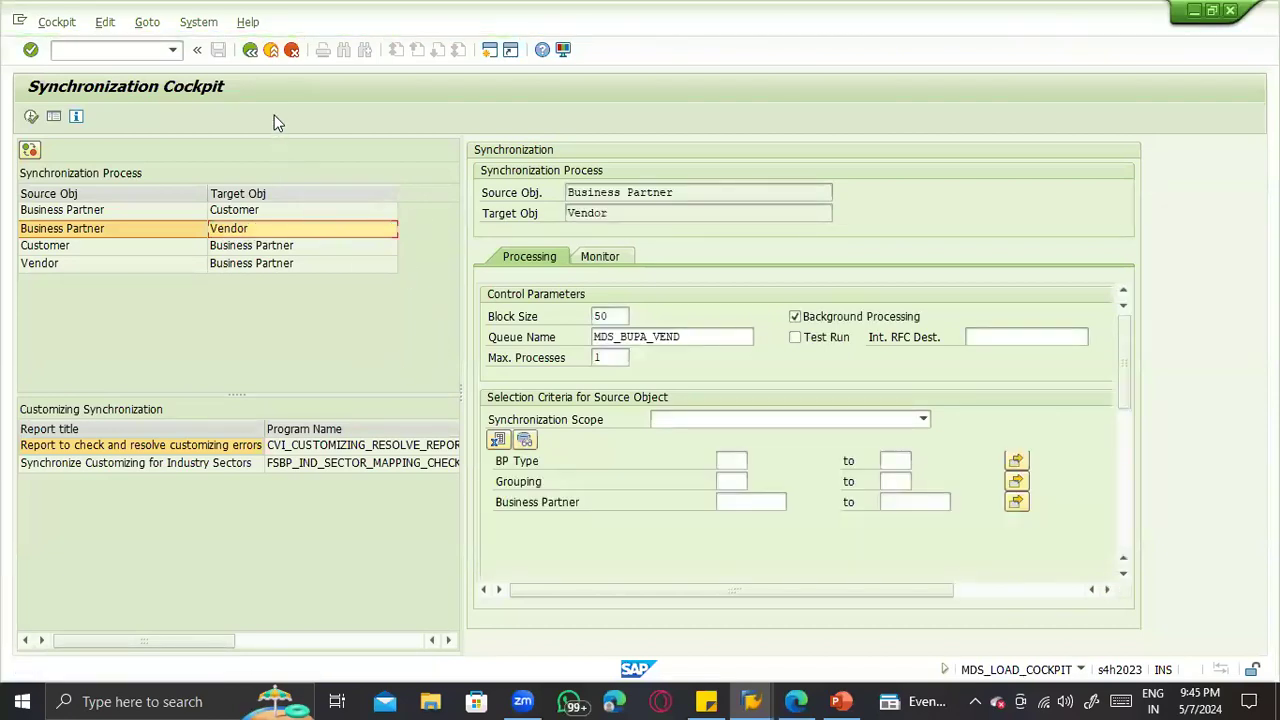
pyautogui.press('F3')
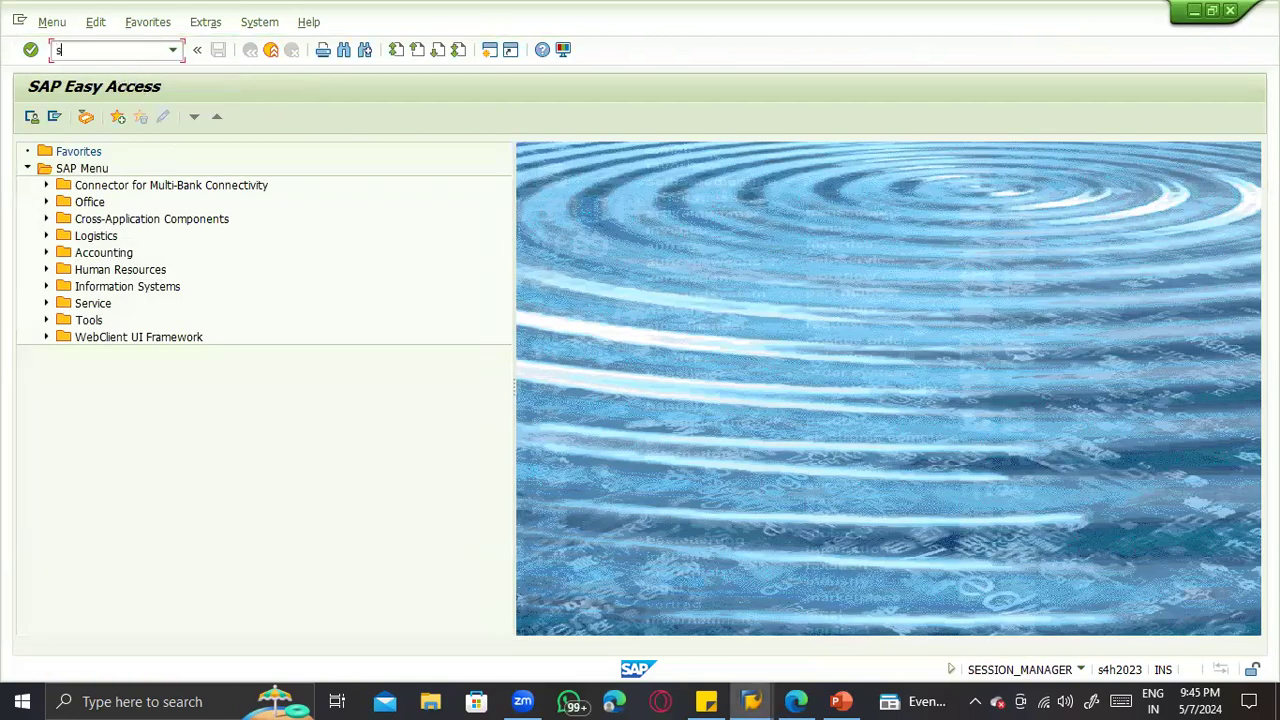
# Step: Start Customizing - Execute Project, display the SAP Customizing Implementation Guide and expand Cross-Application Components
pyautogui.press('Return')
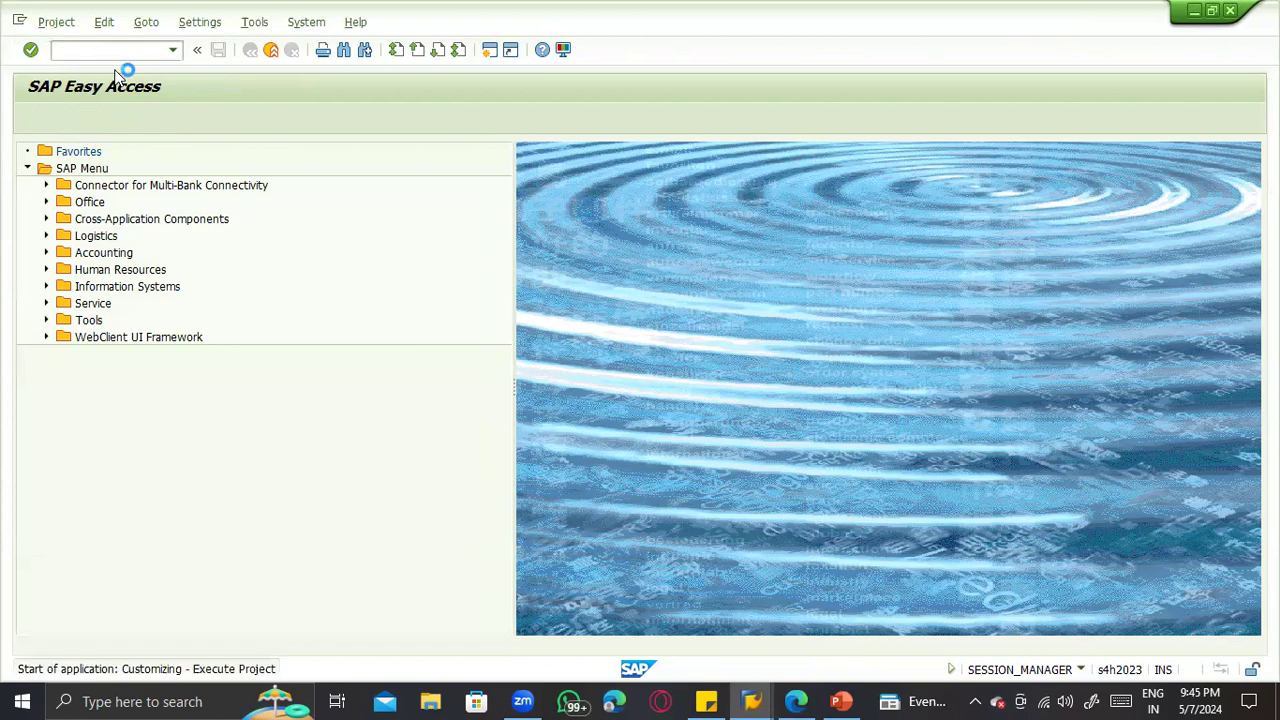
pyautogui.click(55, 120)
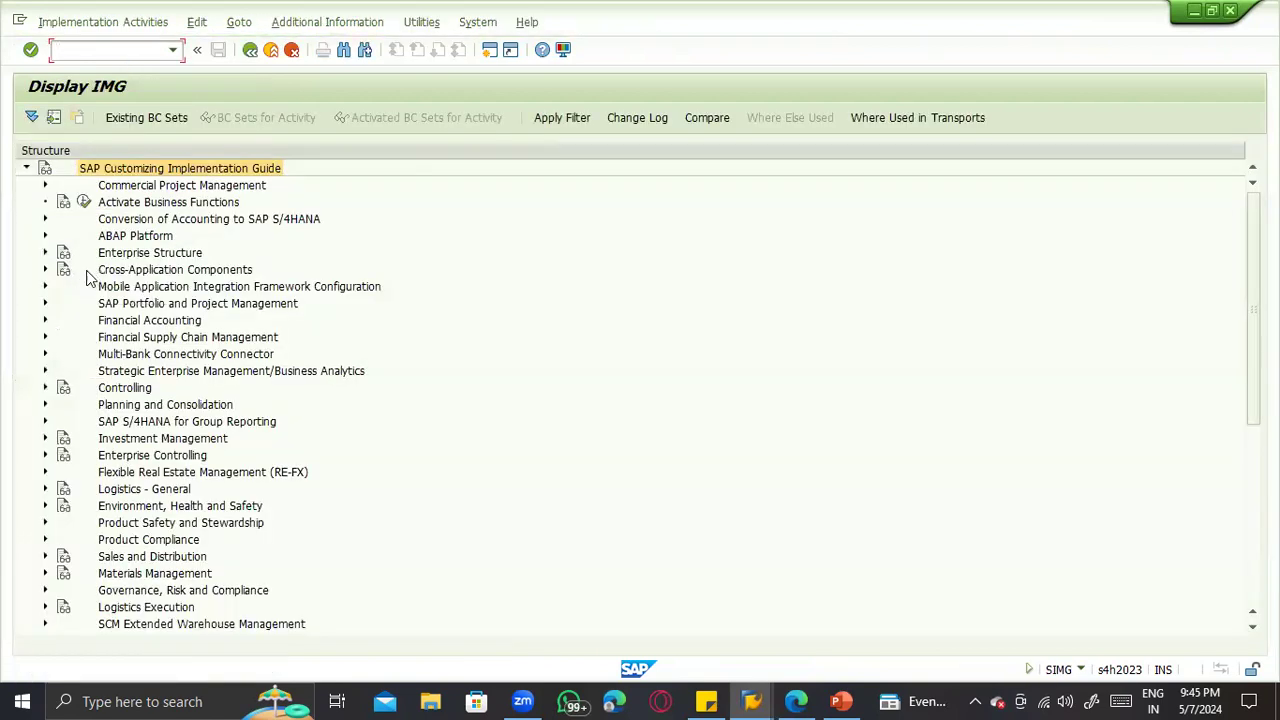
pyautogui.click(45, 270)
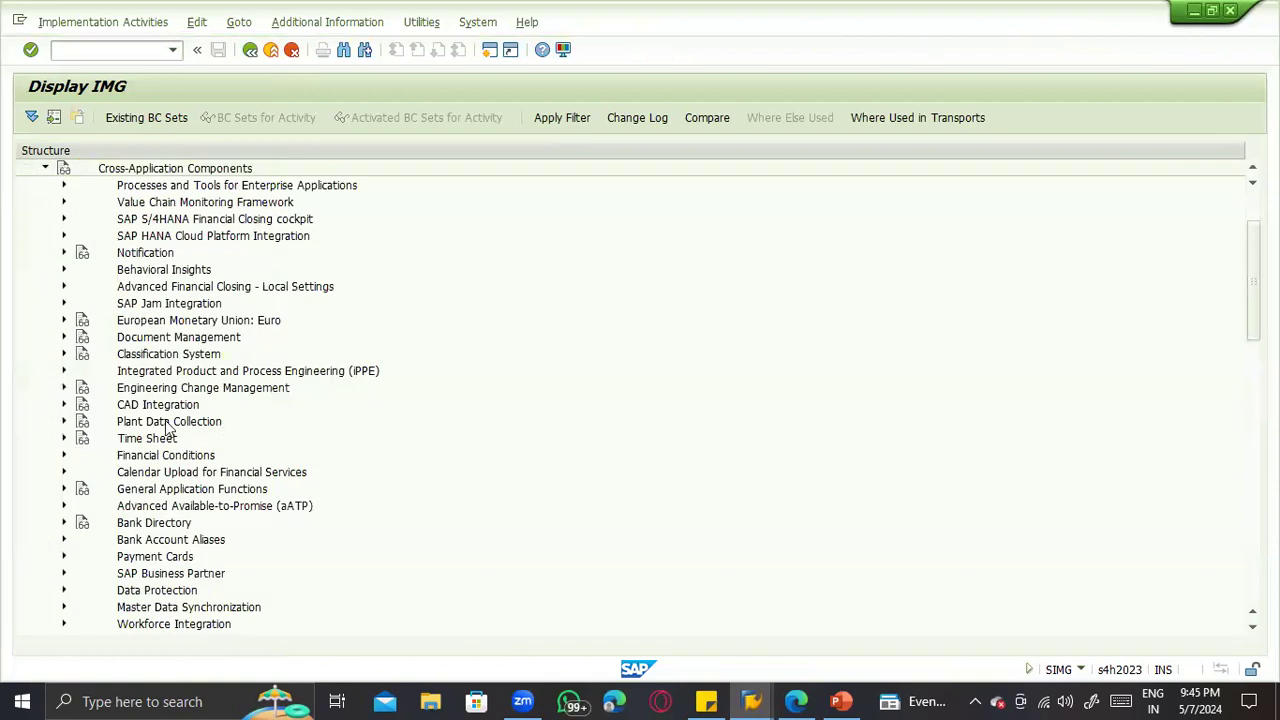
# Step: Expand SAP Business Partner and its Business Partner node under Cross-Application Components
pyautogui.scroll(-4, 168, 428)
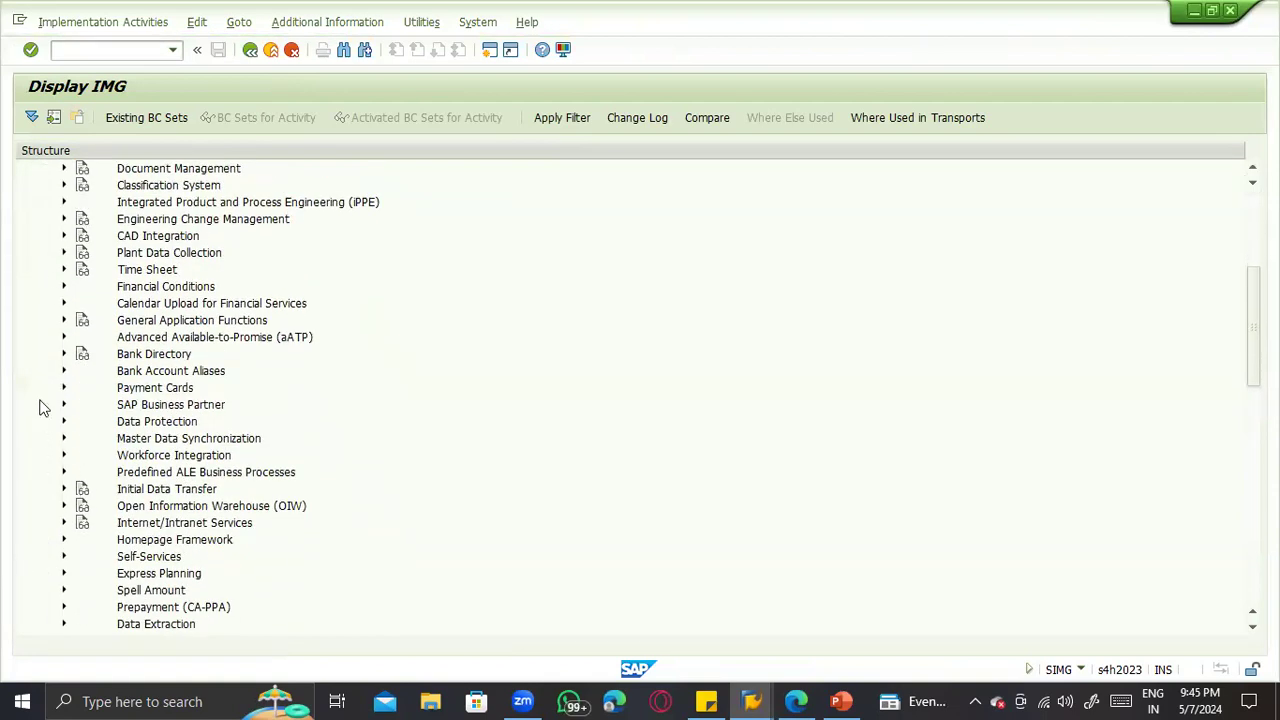
pyautogui.scroll(4, 44, 404)
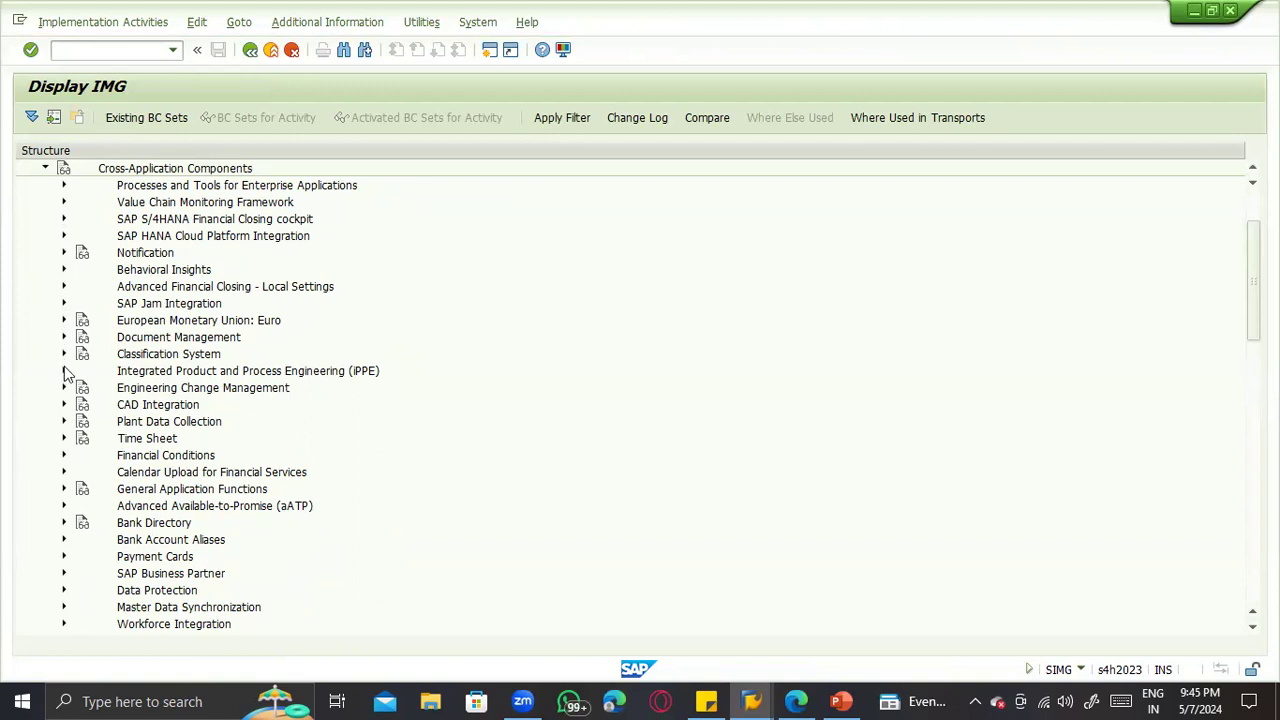
pyautogui.click(155, 286)
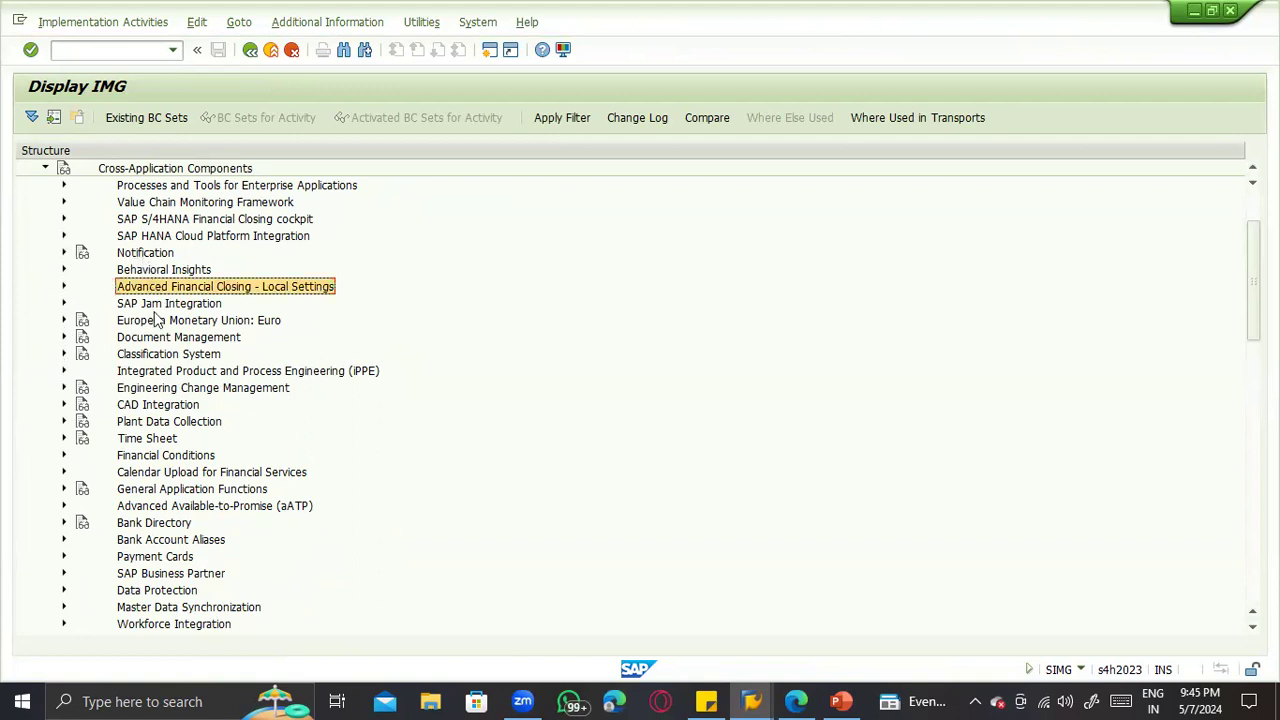
pyautogui.scroll(-2, 170, 358)
pyautogui.scroll(-1, 175, 365)
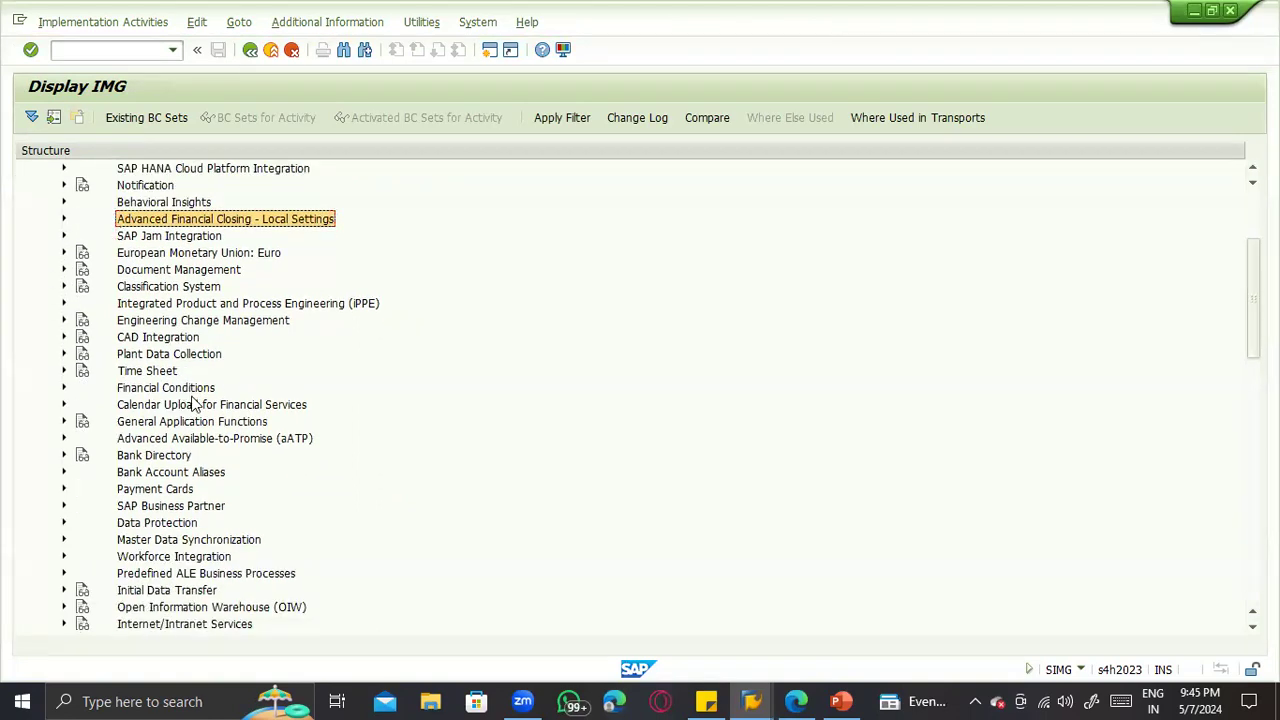
pyautogui.scroll(-2, 195, 412)
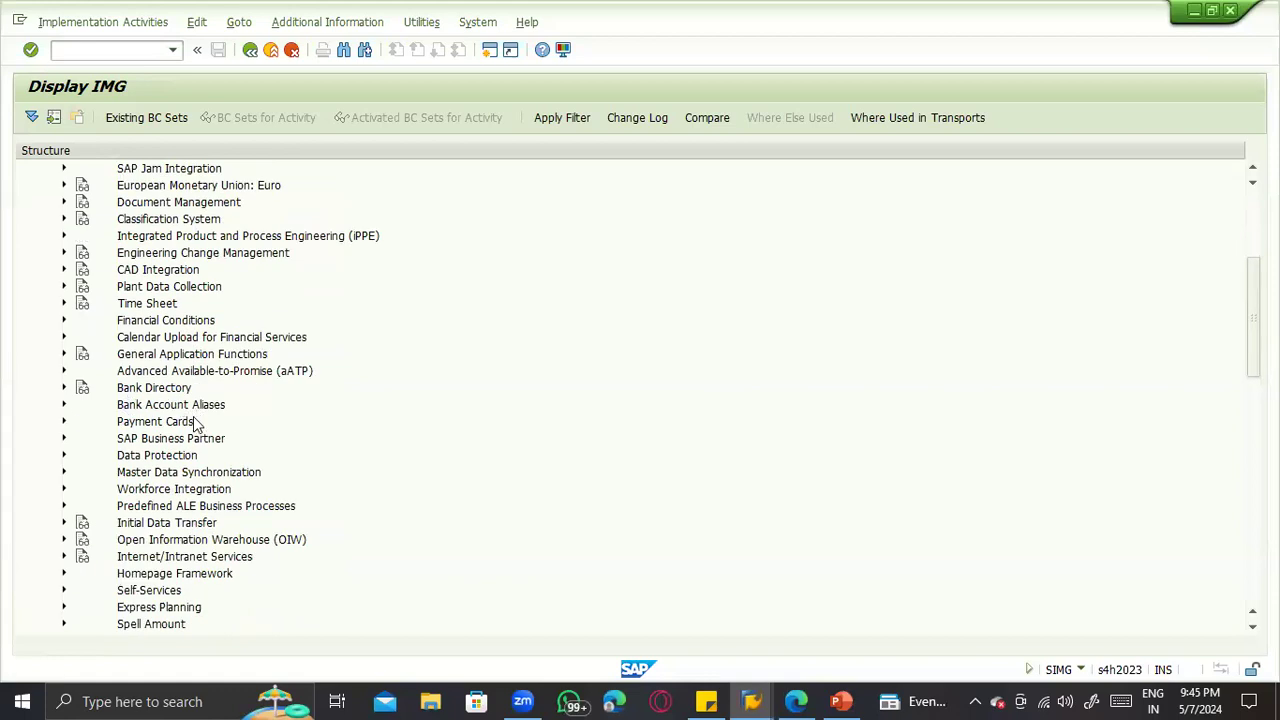
pyautogui.scroll(2, 196, 418)
pyautogui.click(63, 474)
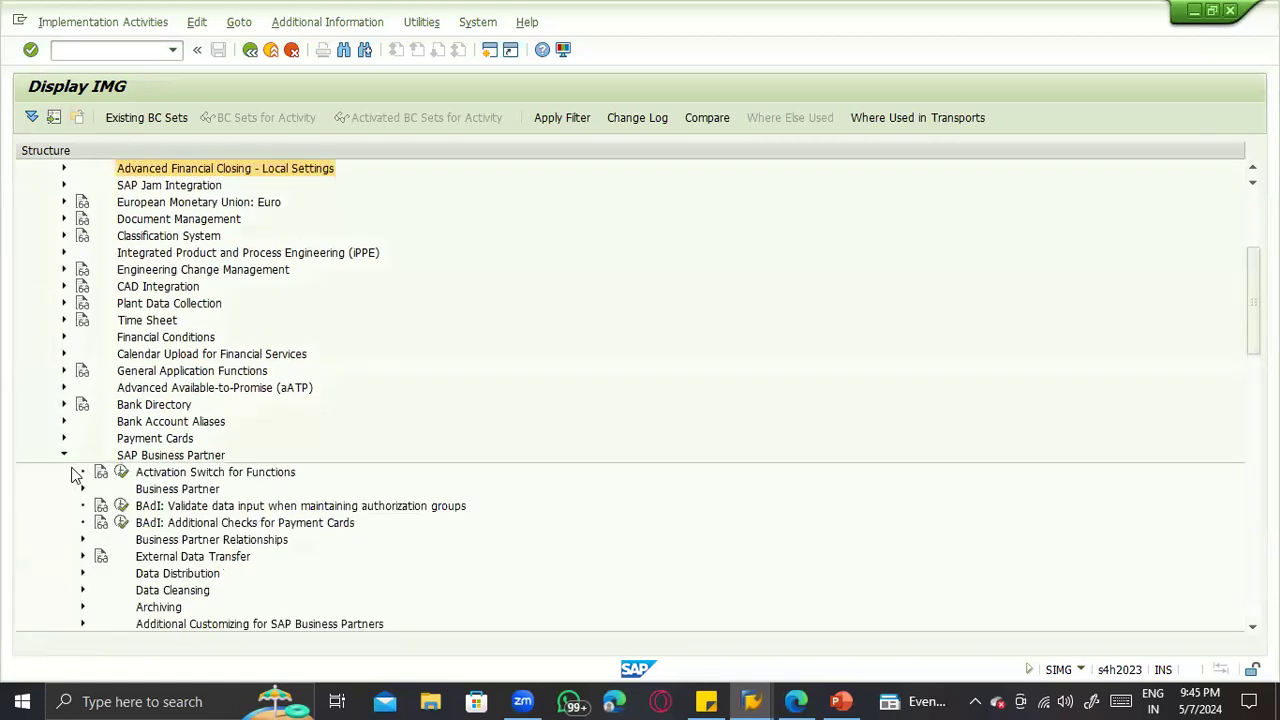
pyautogui.click(83, 456)
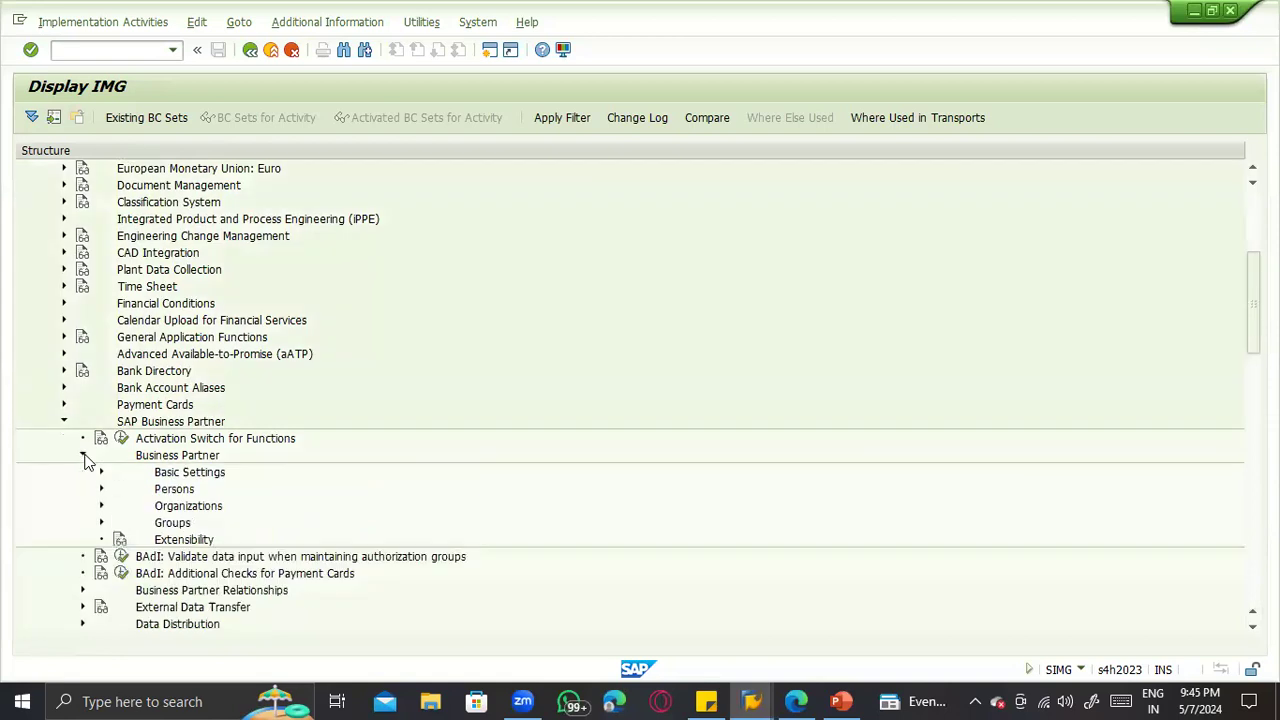
# Step: Look through the Basic Settings, Persons and Business Partner Relationships nodes under SAP Business Partner for relevant customizing activities
pyautogui.click(100, 438)
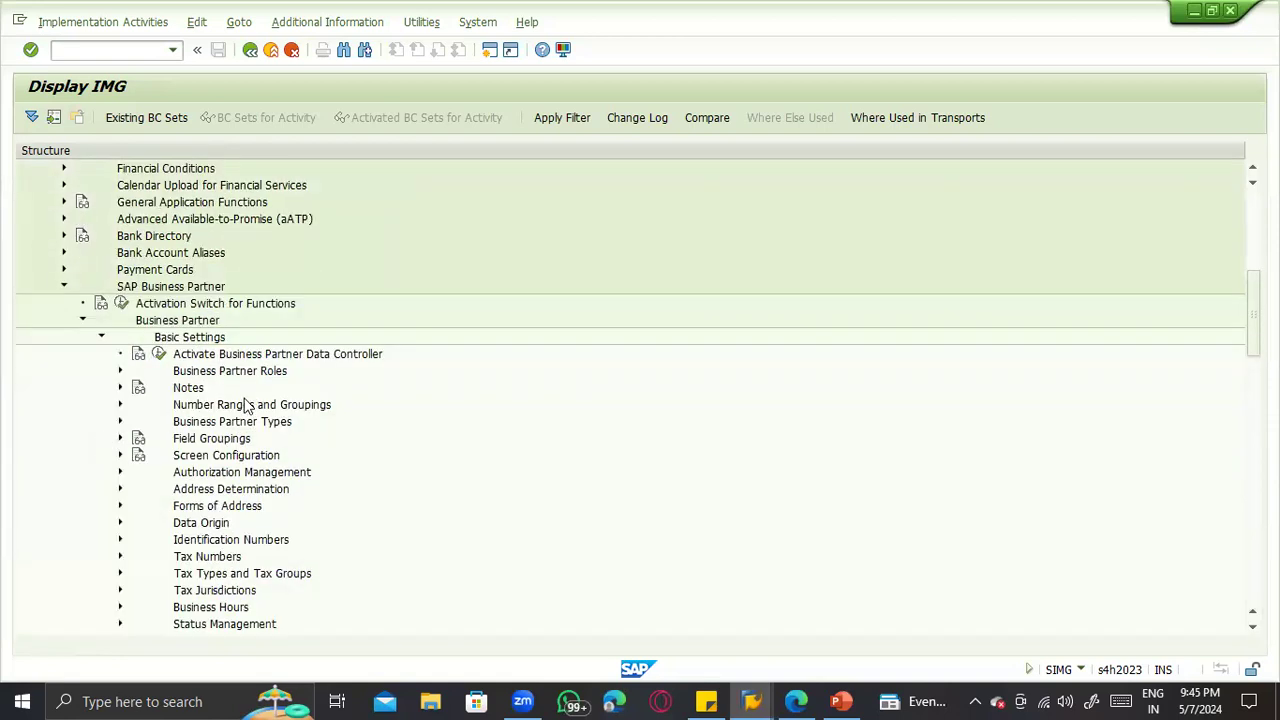
pyautogui.scroll(-1, 347, 418)
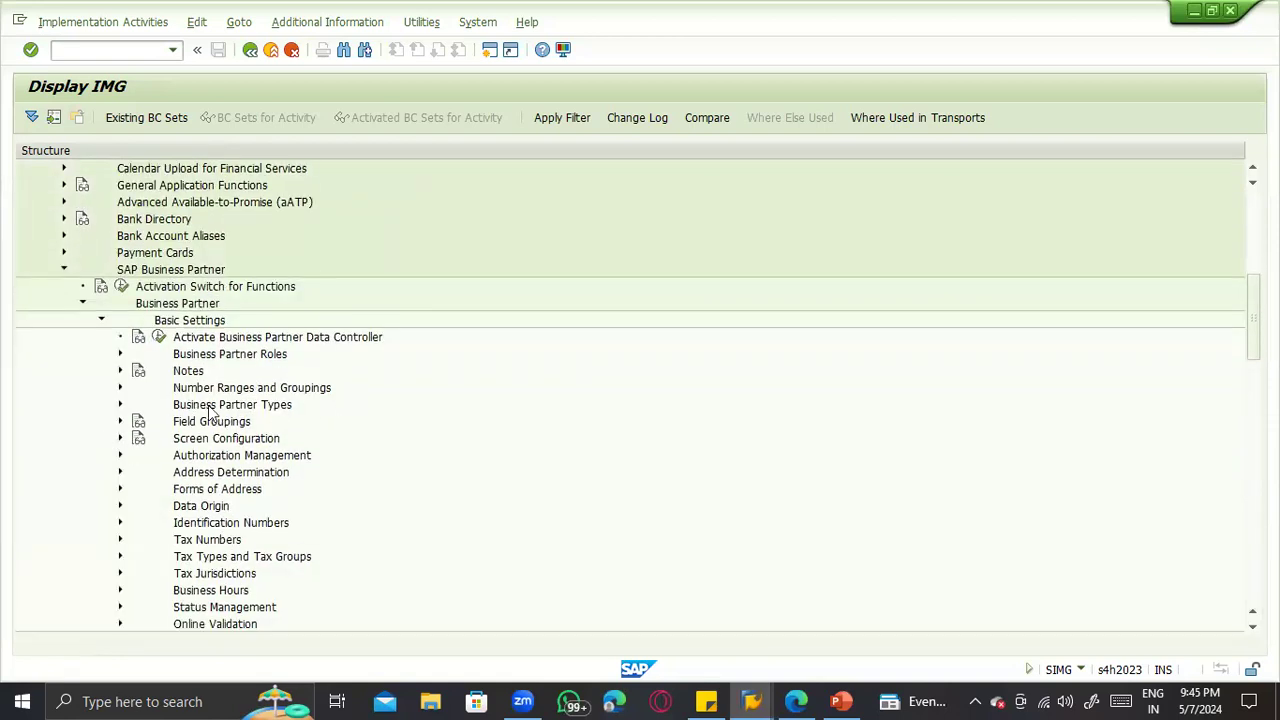
pyautogui.scroll(-2, 140, 408)
pyautogui.click(101, 286)
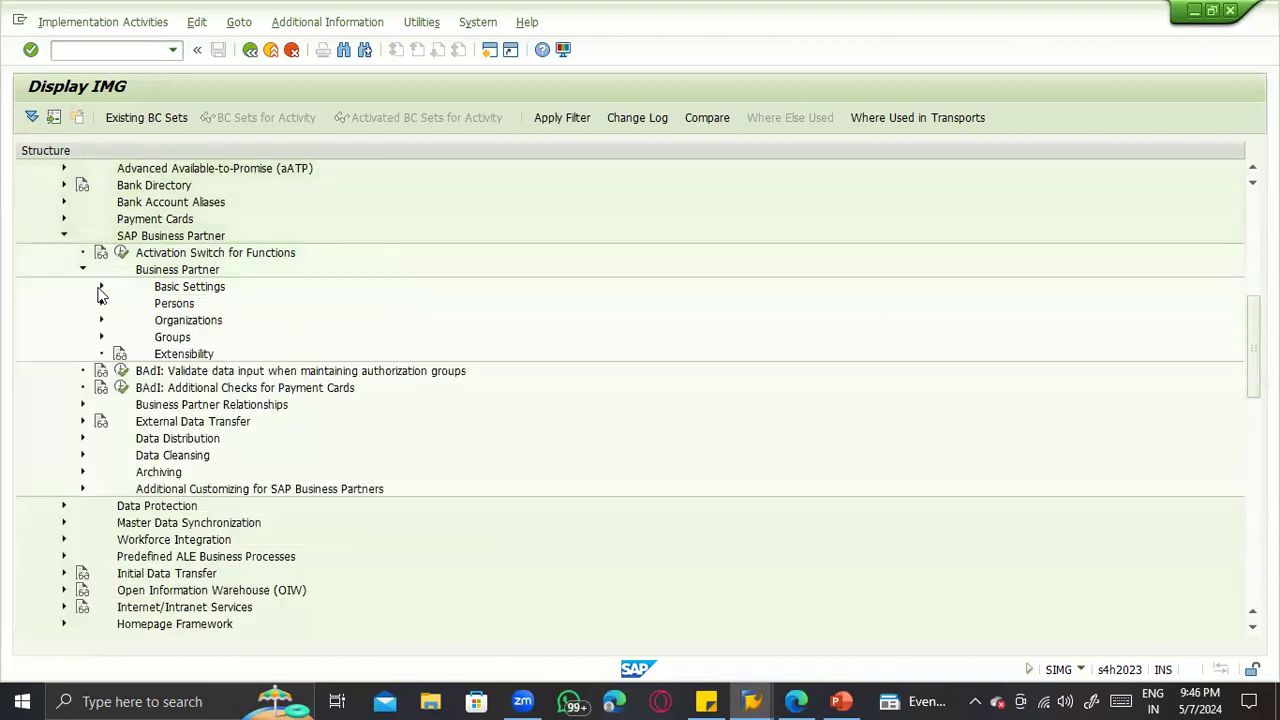
pyautogui.click(101, 303)
pyautogui.click(101, 303)
pyautogui.click(82, 404)
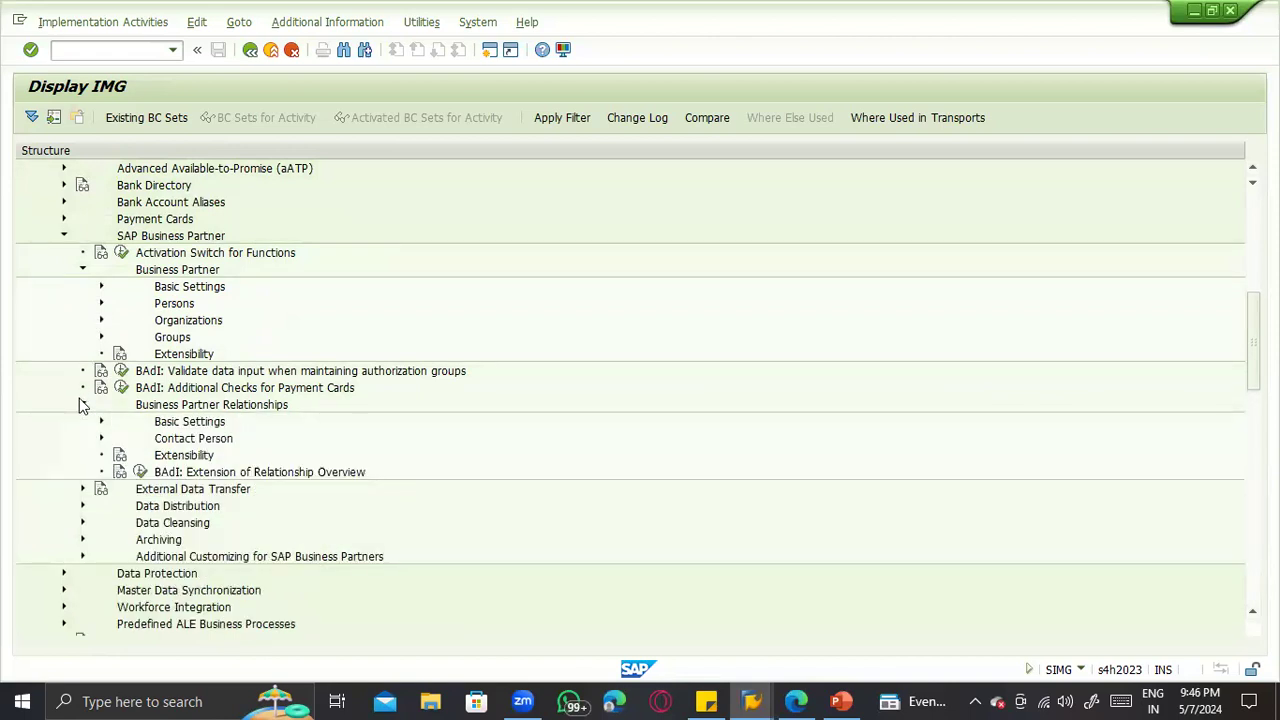
pyautogui.click(100, 421)
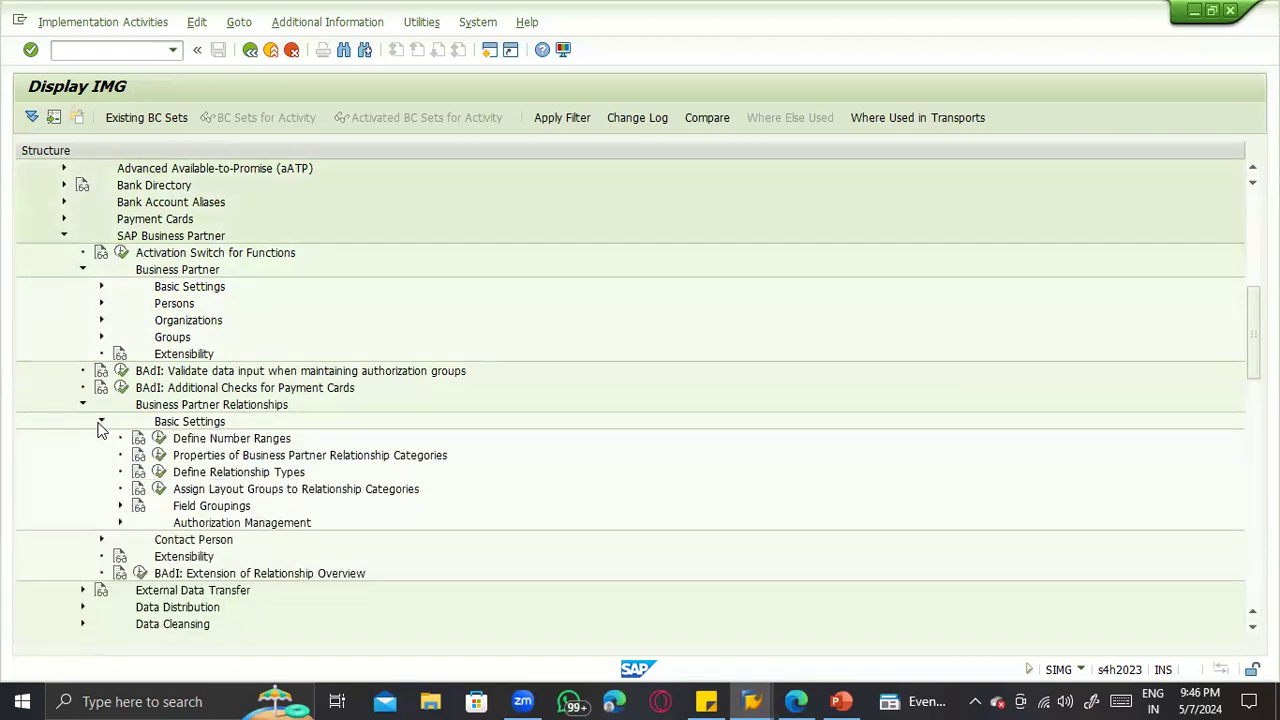
# Step: Expand Business Partner > Basic Settings > Number Ranges and Groupings and execute Define Groupings and Assign Number Ranges
pyautogui.click(101, 286)
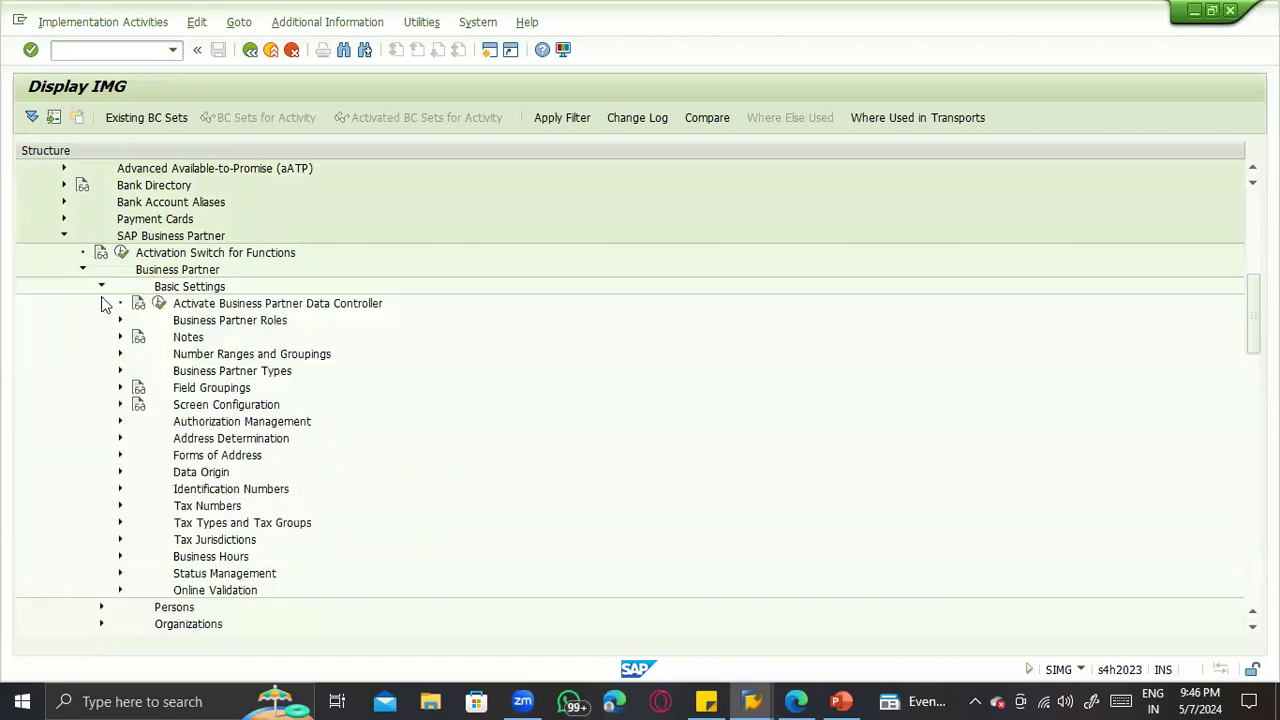
pyautogui.click(120, 354)
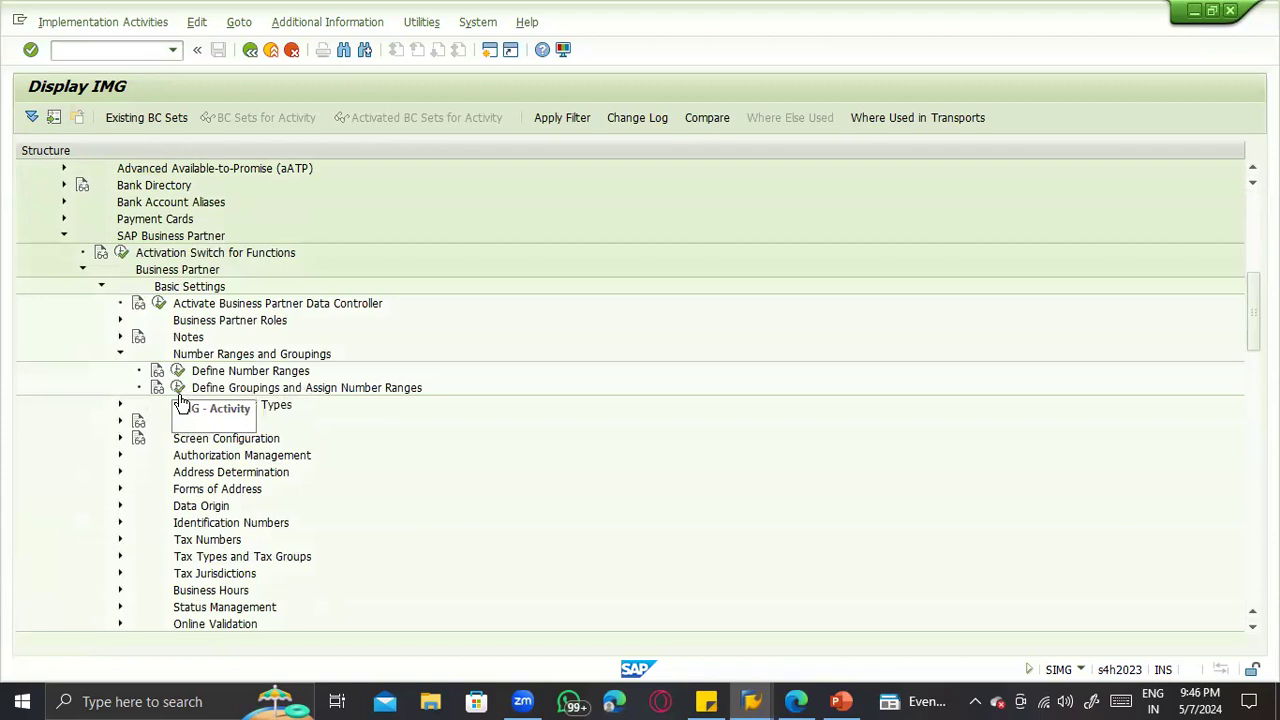
pyautogui.click(178, 388)
pyautogui.click(178, 387)
# Step: Check the ZTST and ZDMT entries in the BP groupings table and the number range assigned to ZDMT, then return to the IMG
pyautogui.scroll(-10, 196, 430)
pyautogui.scroll(-8, 197, 445)
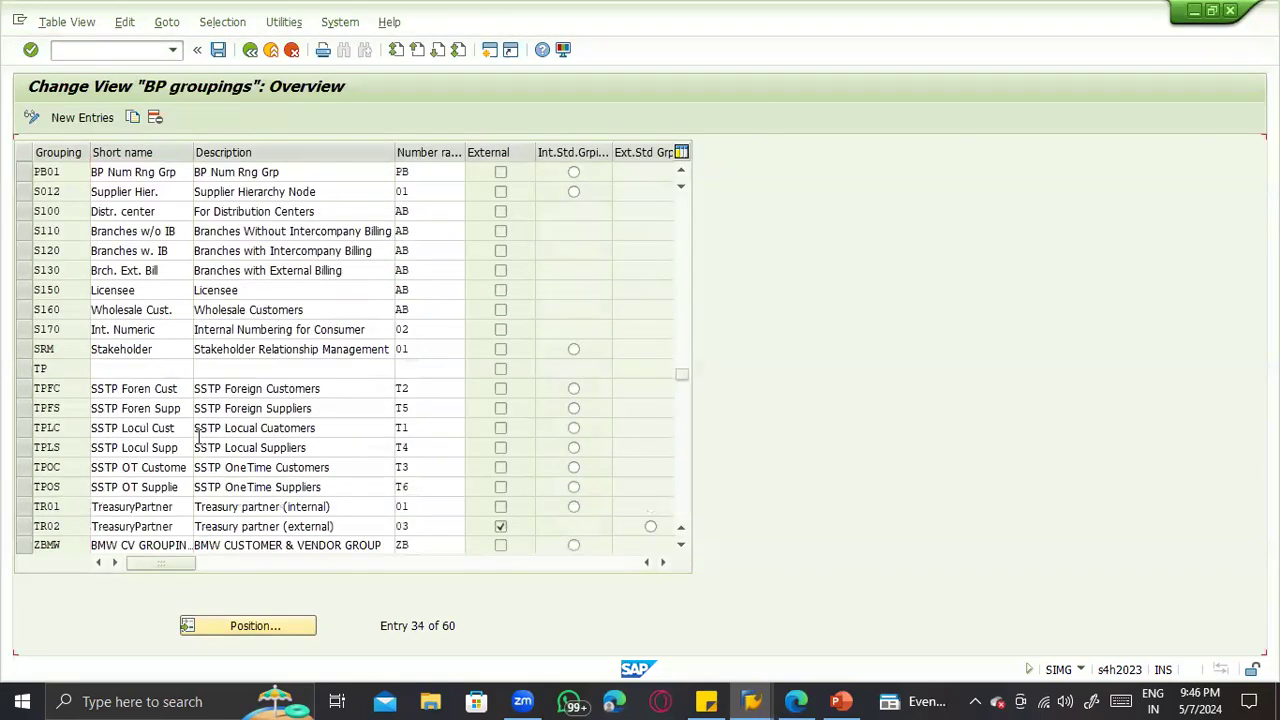
pyautogui.scroll(1, 180, 396)
pyautogui.scroll(1, 178, 395)
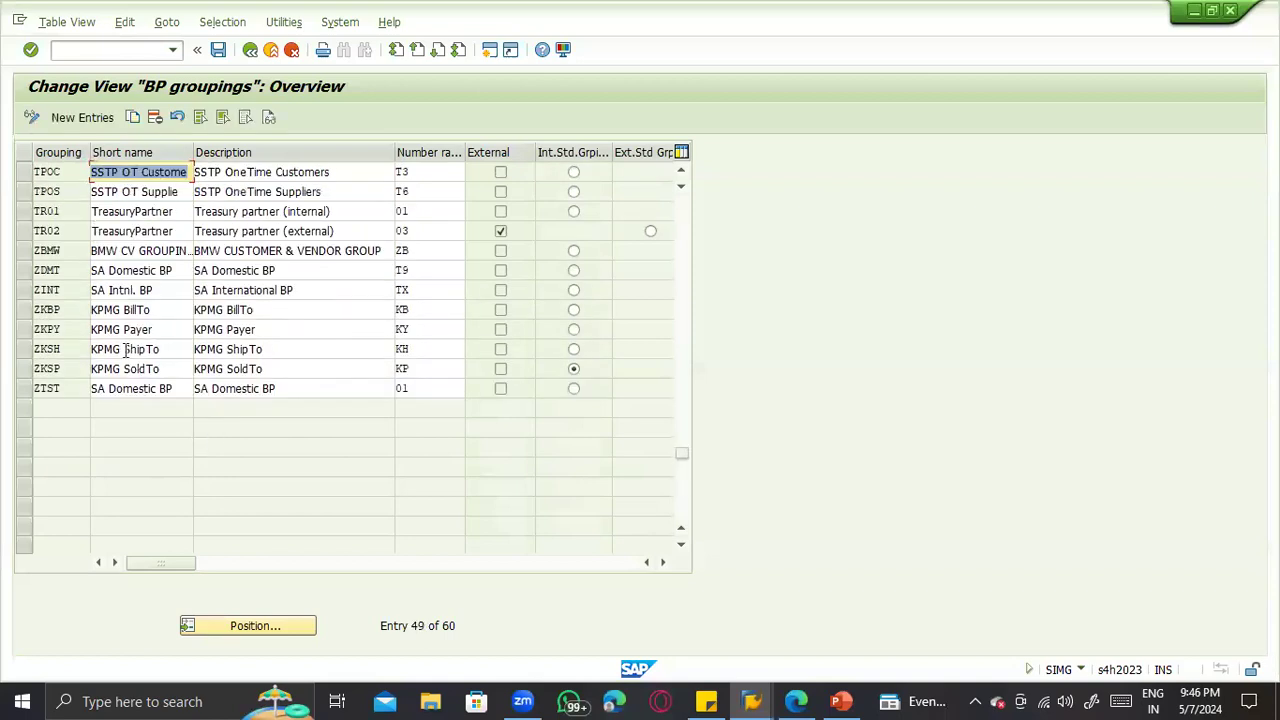
pyautogui.doubleClick(121, 392)
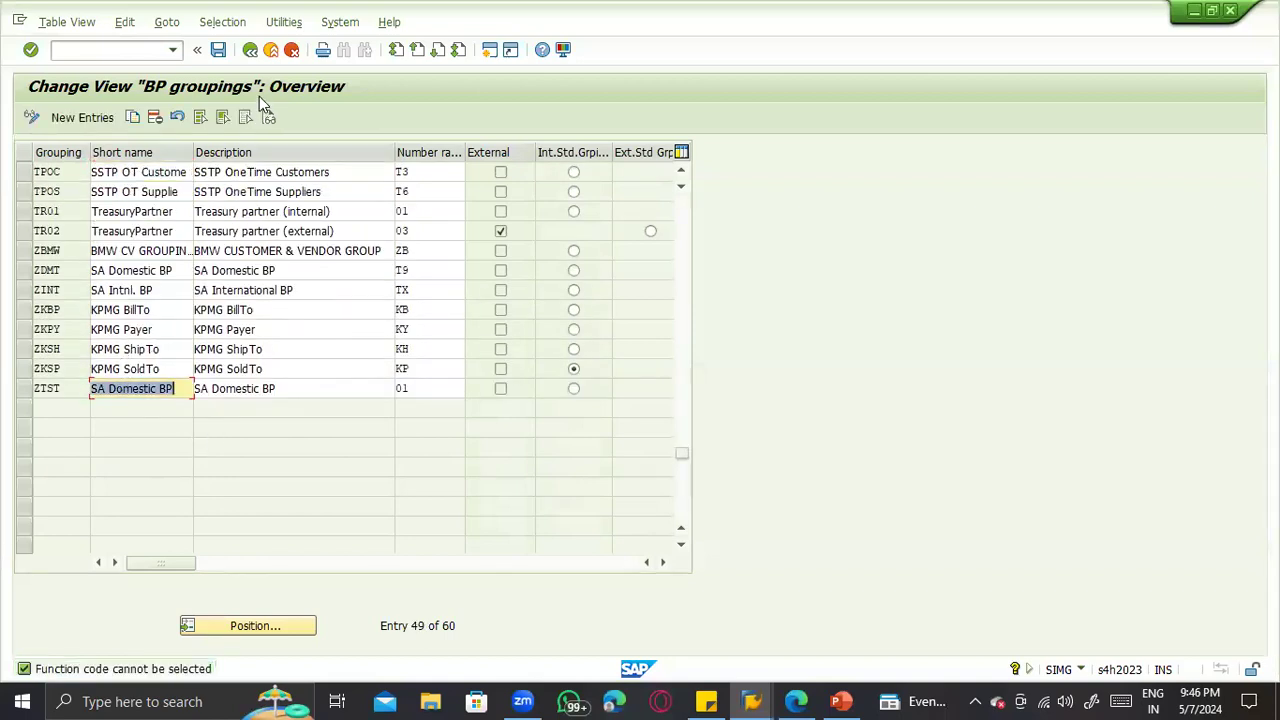
pyautogui.click(63, 369)
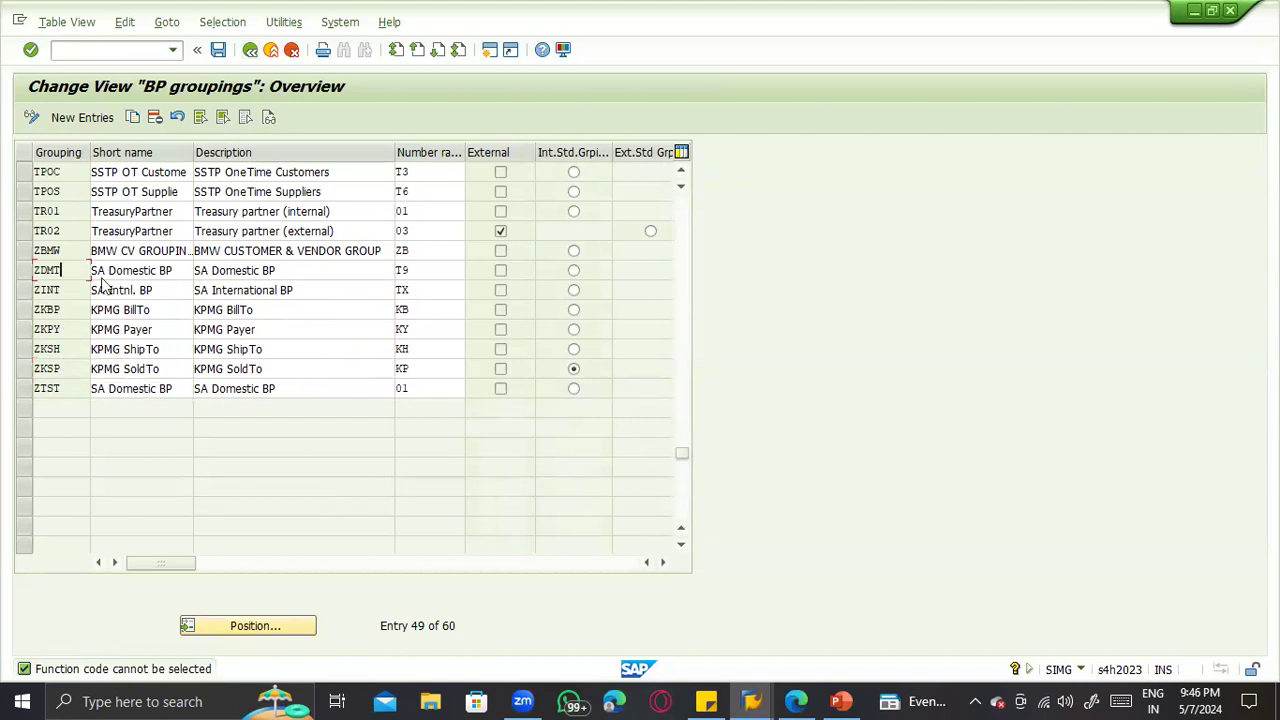
pyautogui.click(429, 268)
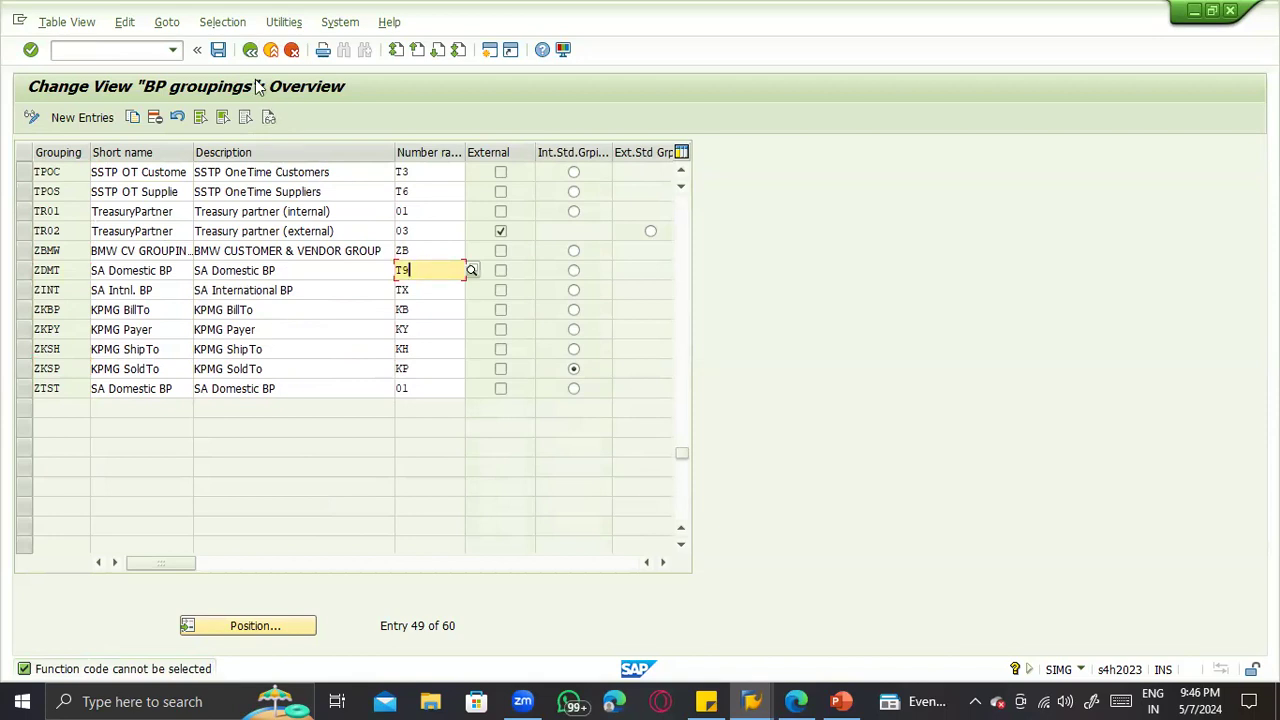
pyautogui.press('F3')
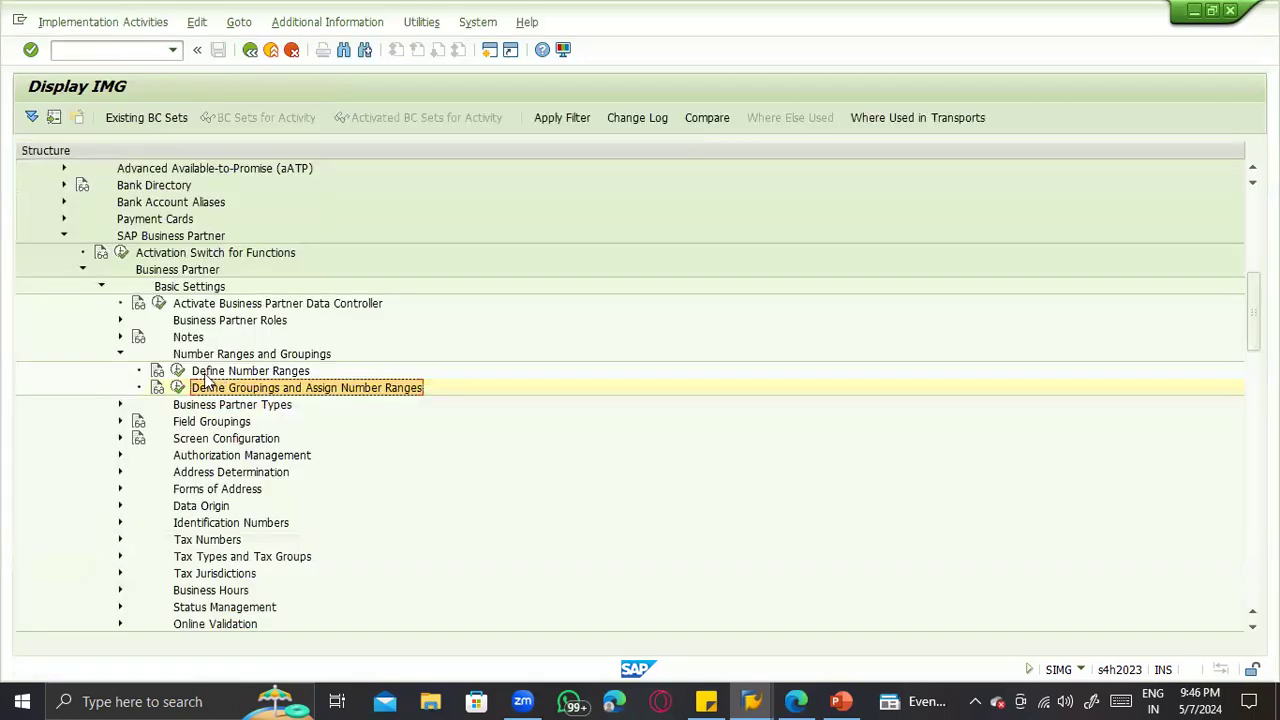
# Step: View the Activate Business Partner Data Controller configuration and the Define BP Roles table, returning to the IMG after each
pyautogui.click(154, 303)
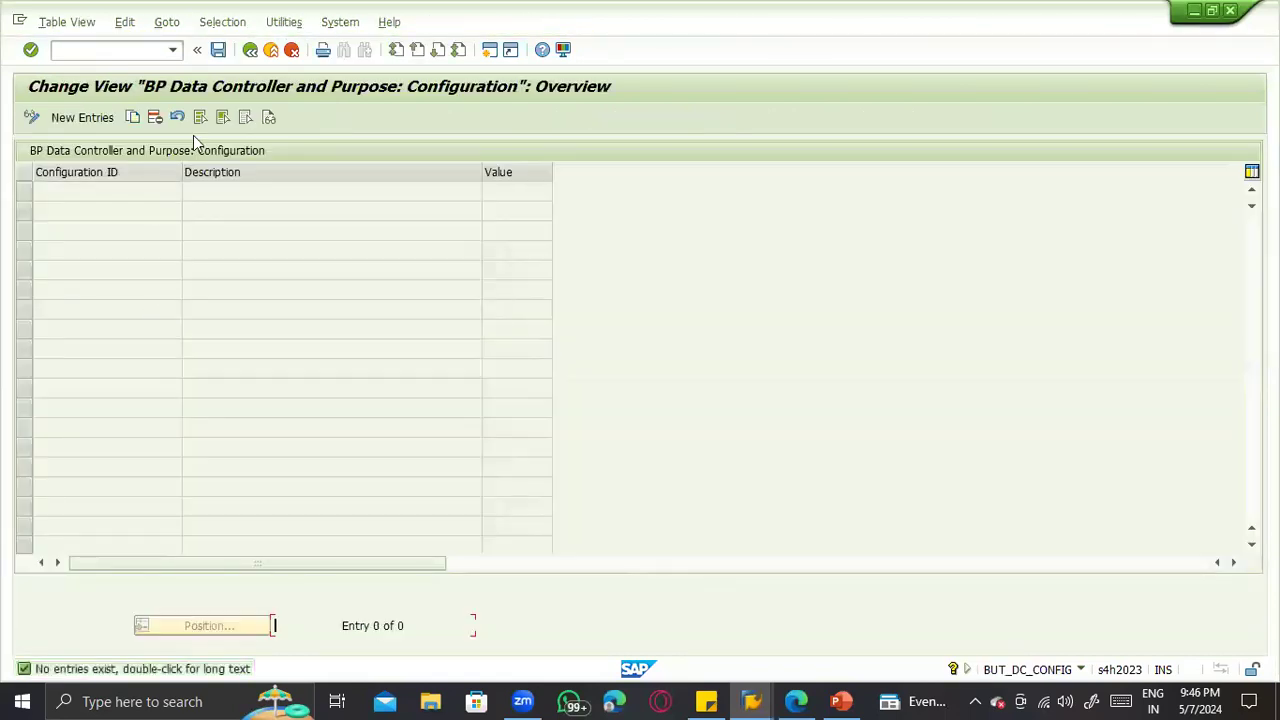
pyautogui.click(250, 49)
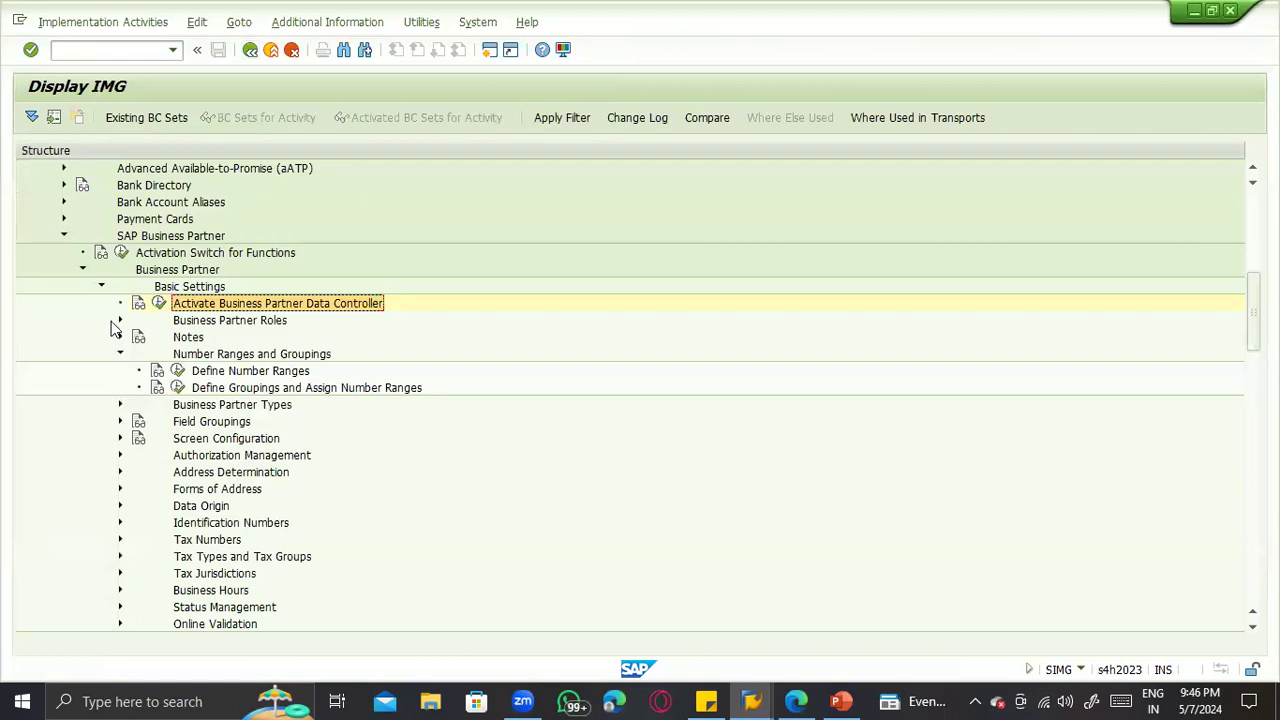
pyautogui.click(119, 320)
pyautogui.click(178, 355)
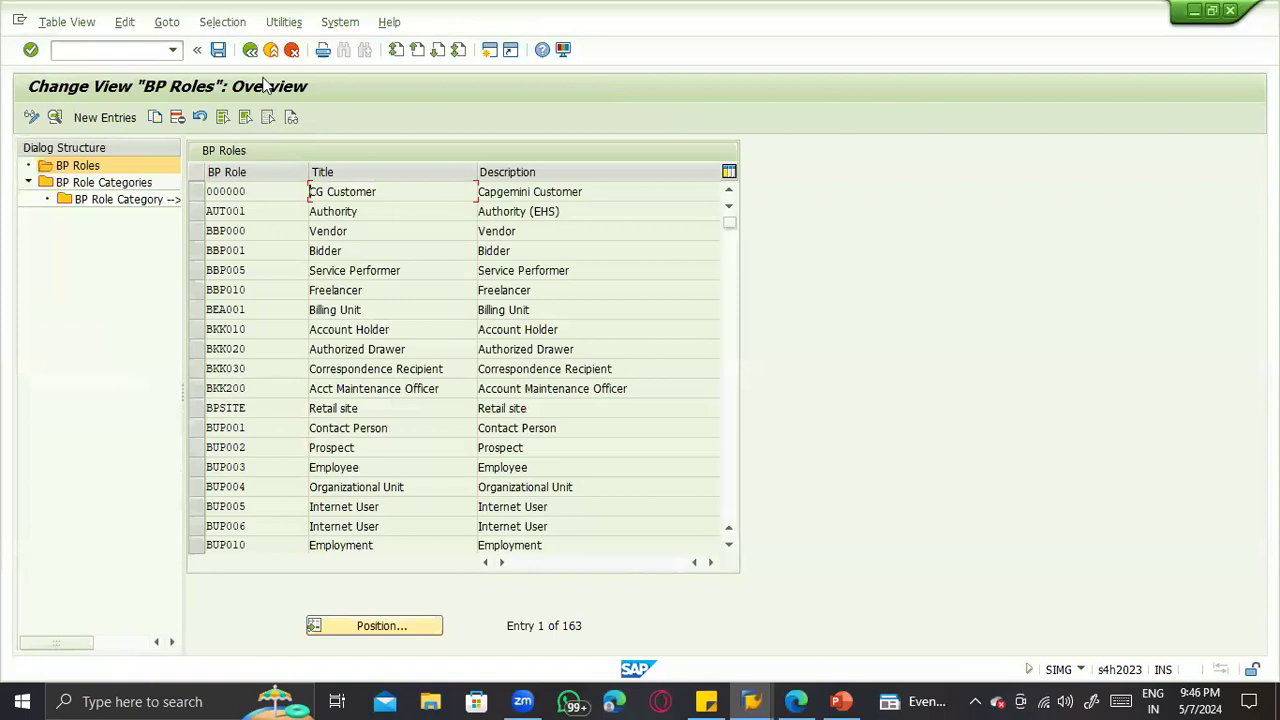
pyautogui.click(250, 49)
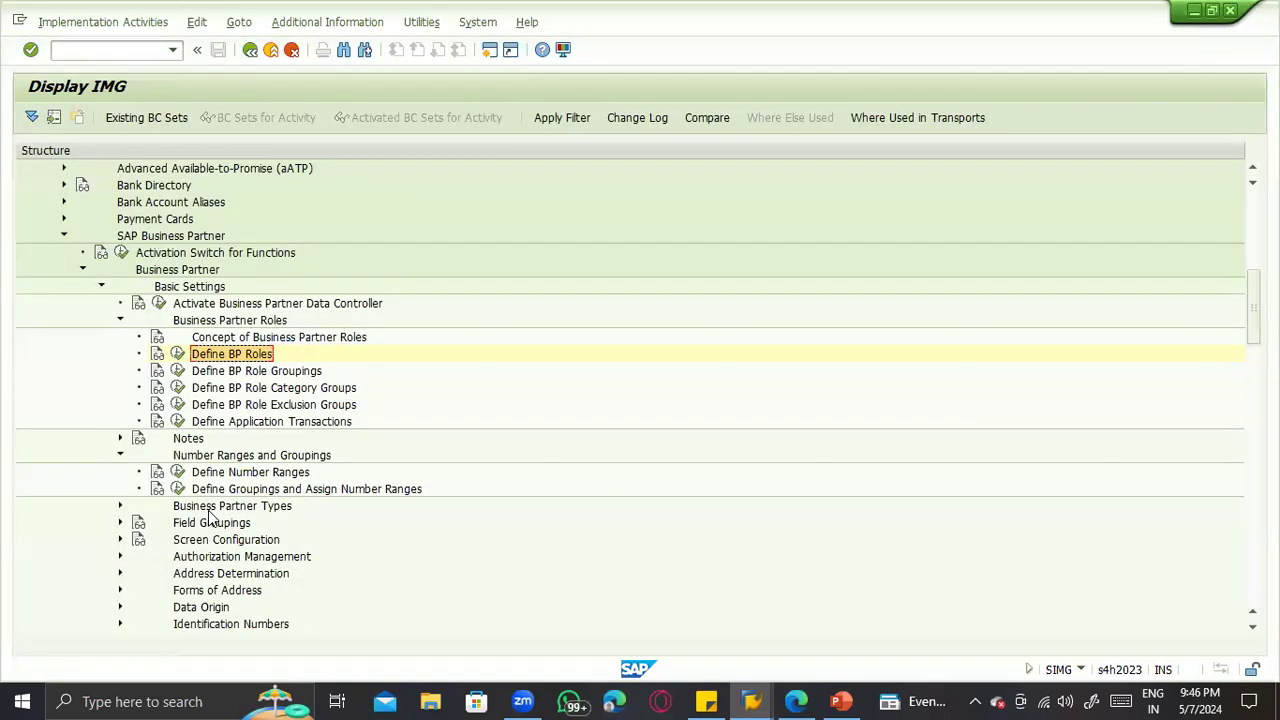
# Step: Look through Business Partner Types and the remaining Basic Settings nodes for a grouping-related activity
pyautogui.click(120, 506)
pyautogui.click(118, 507)
pyautogui.scroll(-2, 147, 598)
pyautogui.scroll(-2, 146, 538)
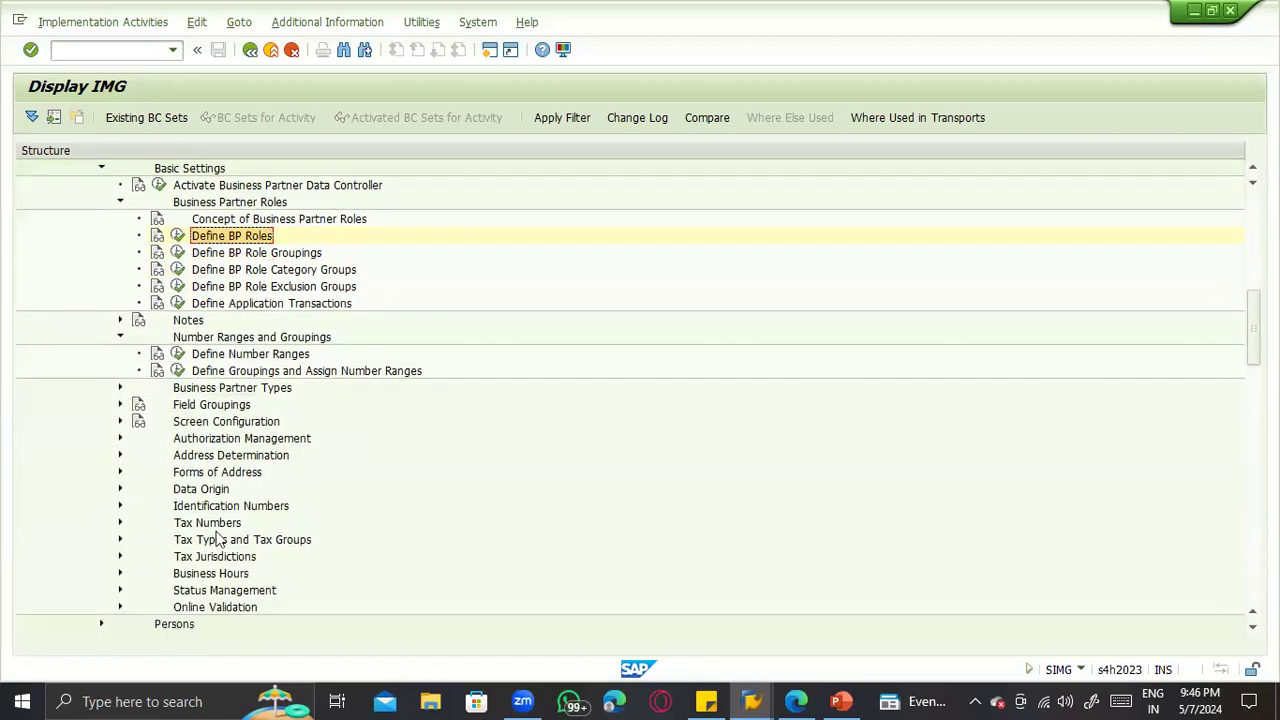
pyautogui.scroll(4, 240, 500)
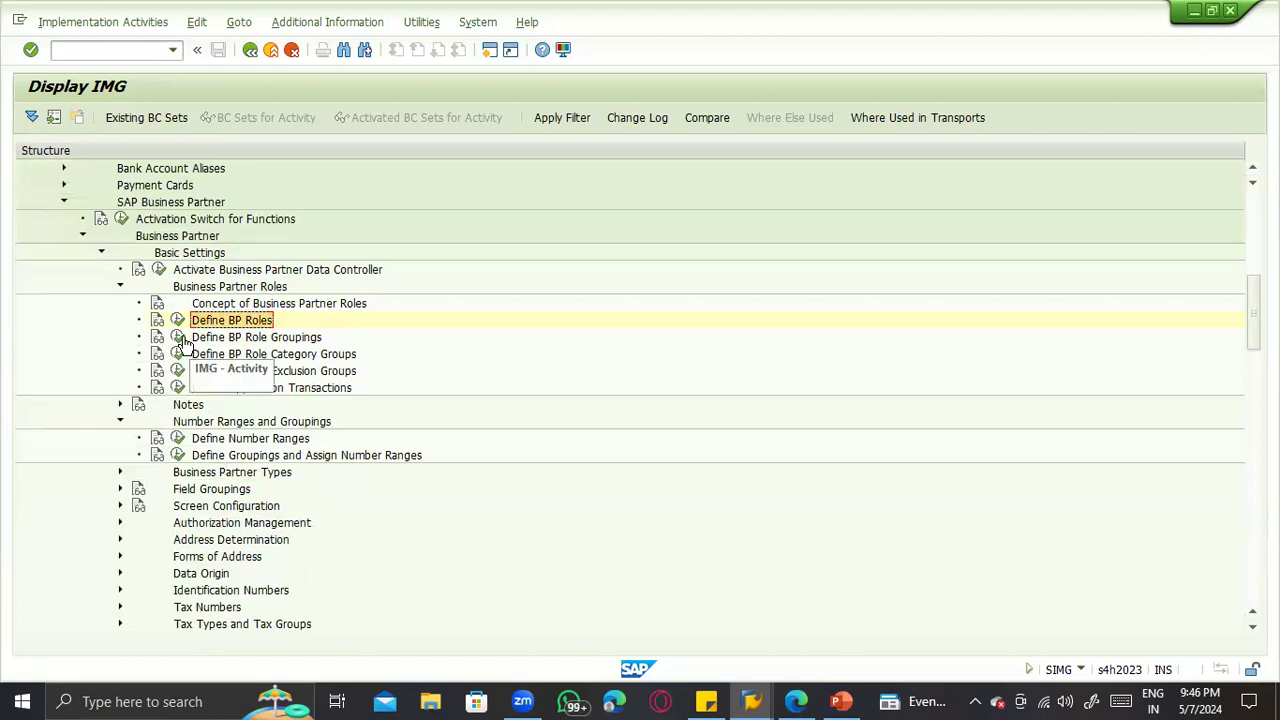
# Step: Execute Define BP Role Groupings, try to open the roles assigned to BKK001, view BP Role Grouping Categories, and return to the IMG
pyautogui.click(178, 334)
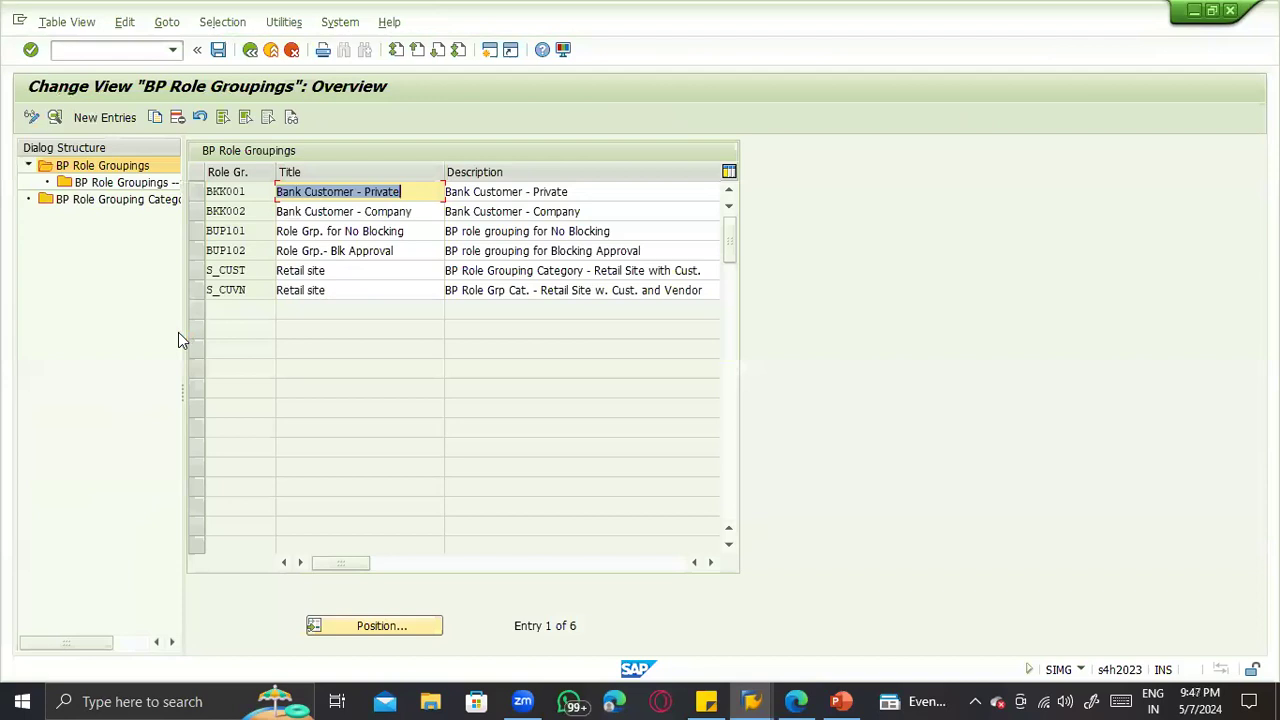
pyautogui.click(127, 188)
pyautogui.doubleClick(127, 188)
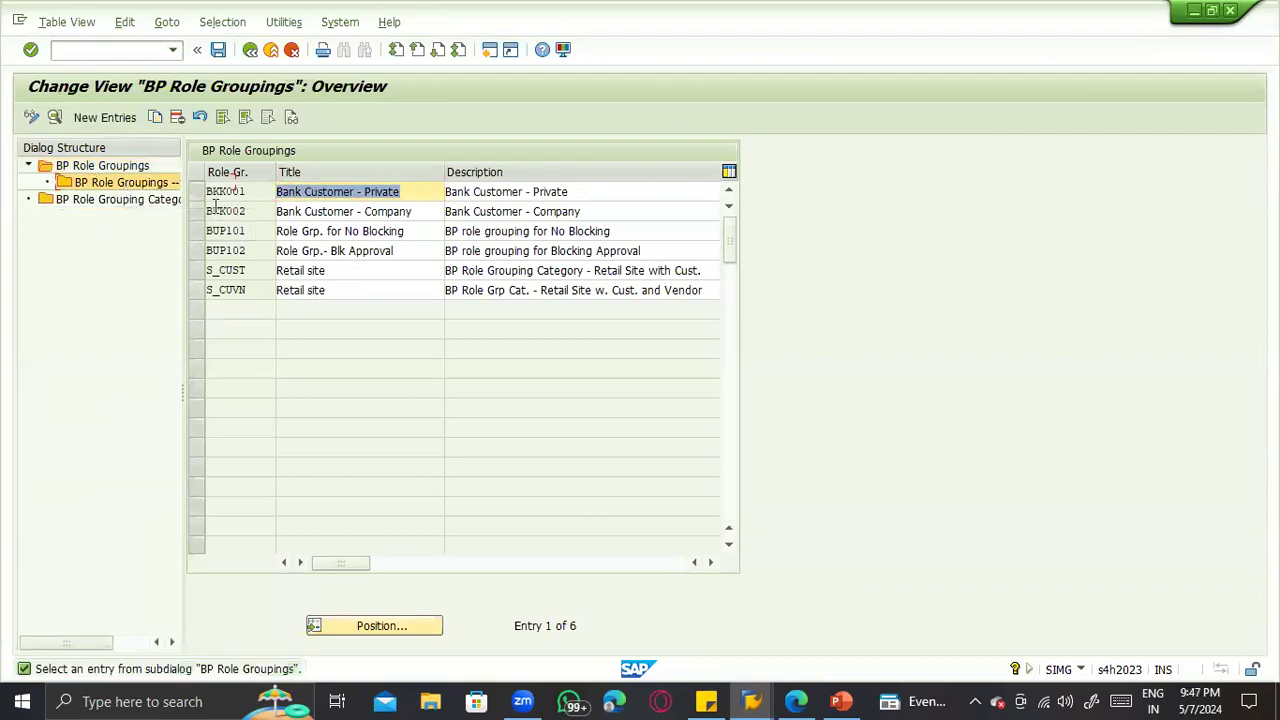
pyautogui.click(198, 192)
pyautogui.doubleClick(163, 186)
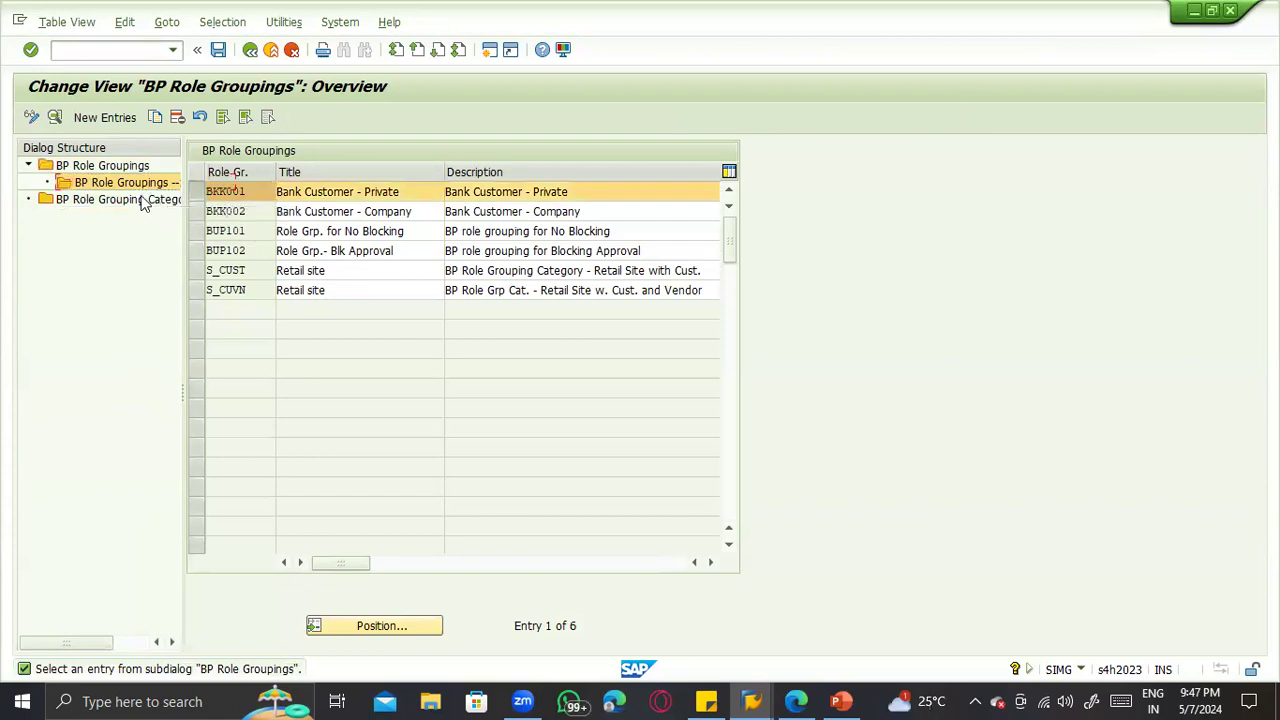
pyautogui.click(136, 202)
pyautogui.doubleClick(138, 203)
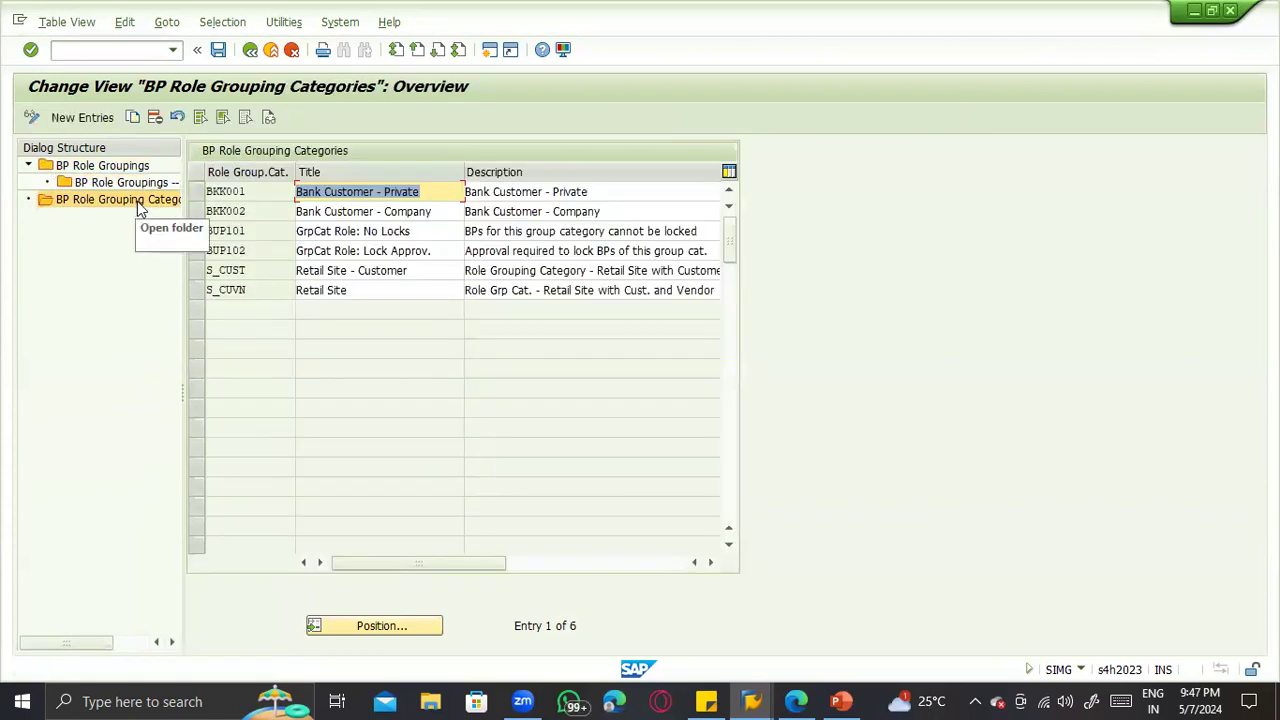
pyautogui.press('F3')
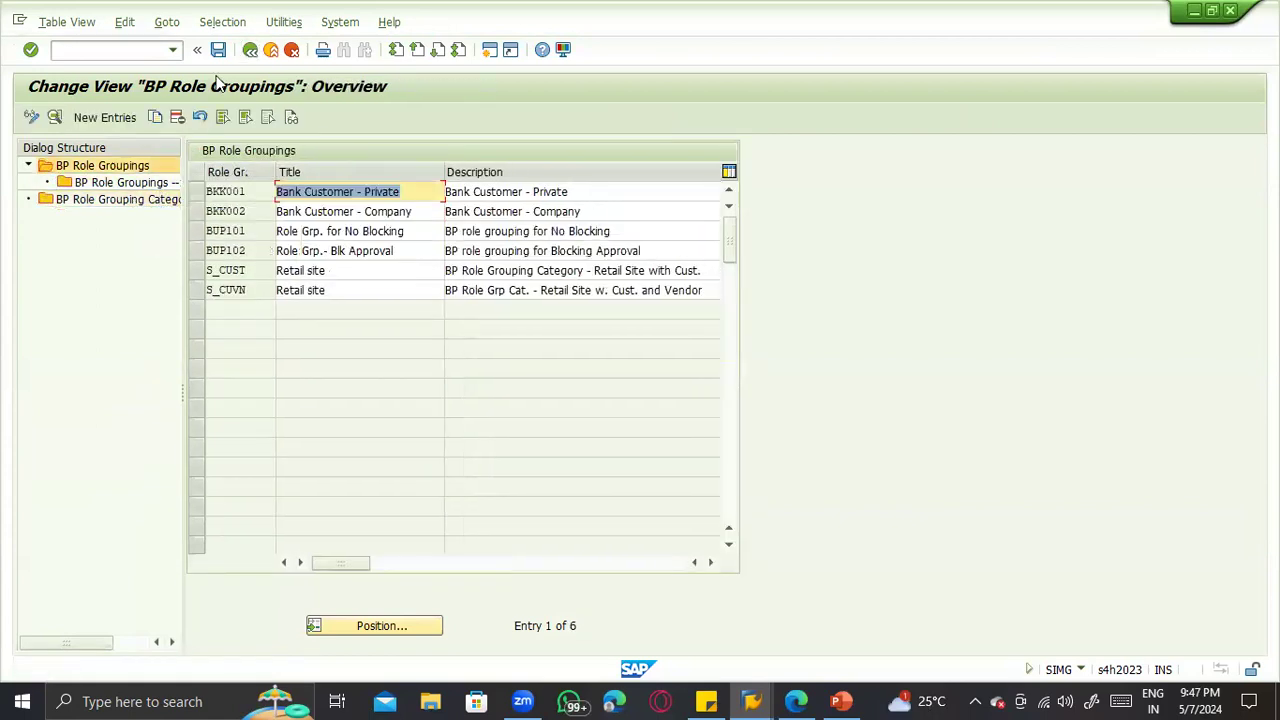
pyautogui.press('F3')
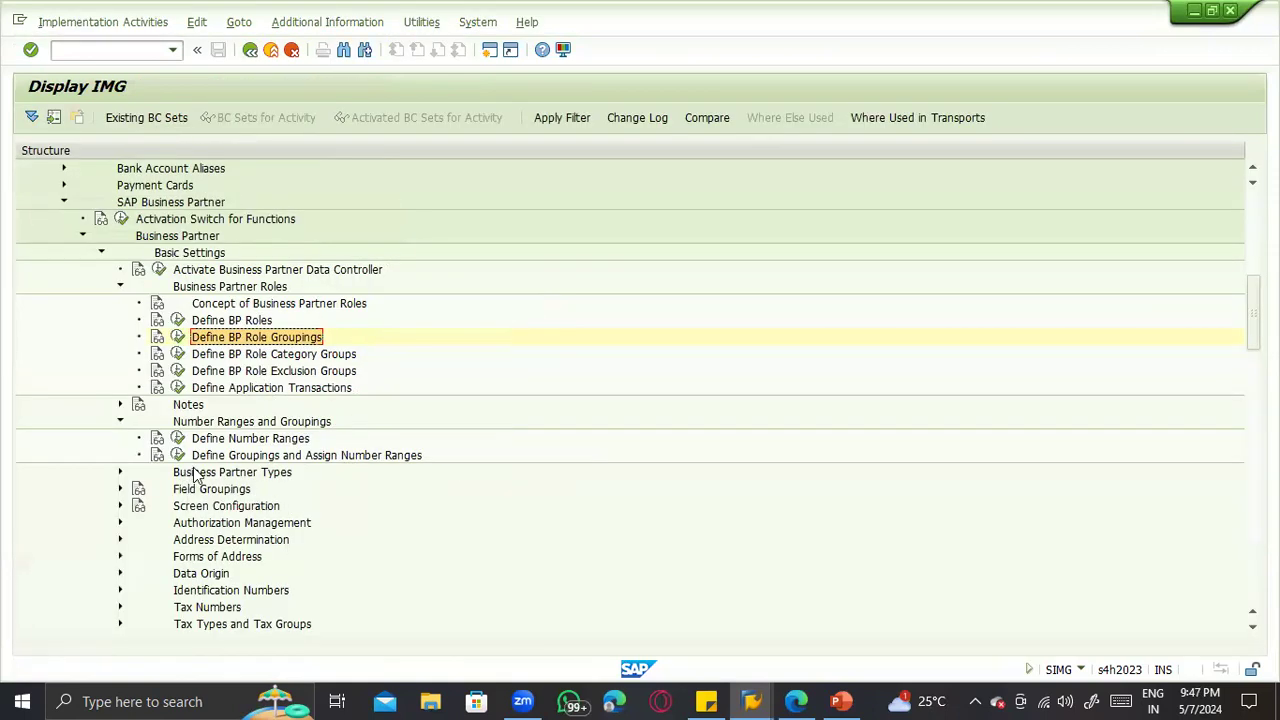
# Step: Expand Field Groupings, then execute Define Groupings and Assign Number Ranges and look through the BP groupings
pyautogui.click(120, 489)
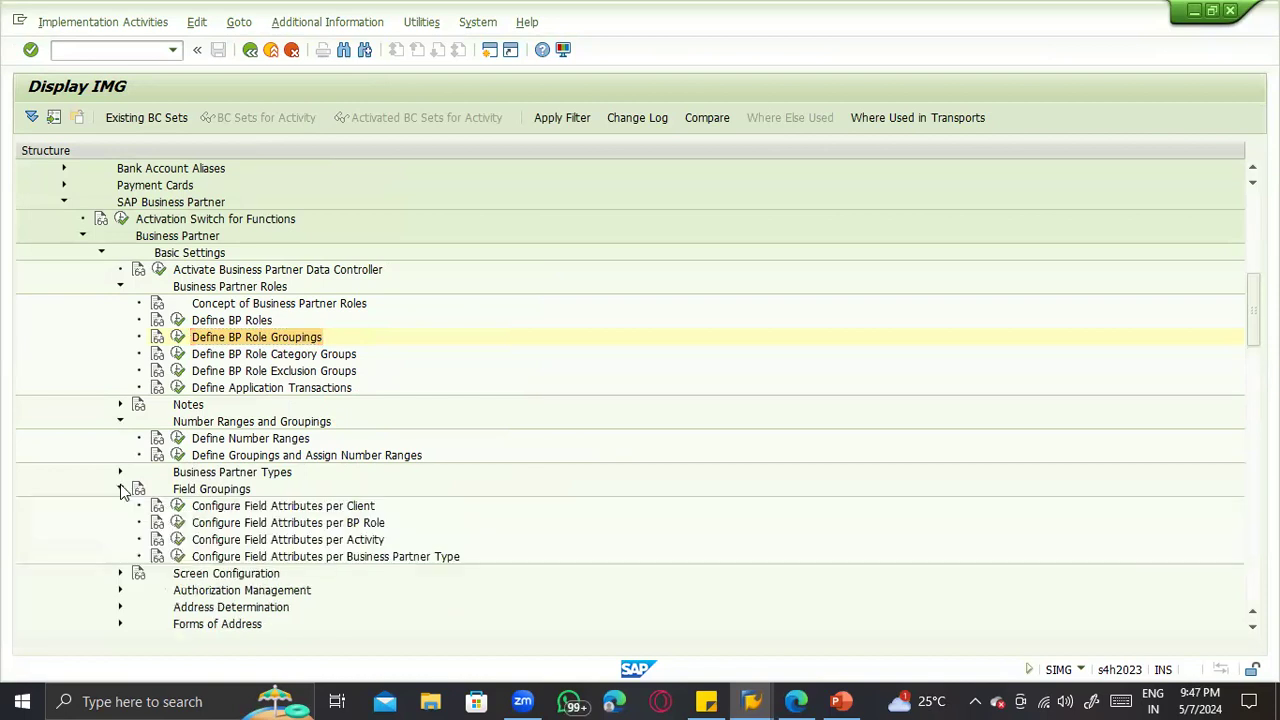
pyautogui.click(177, 455)
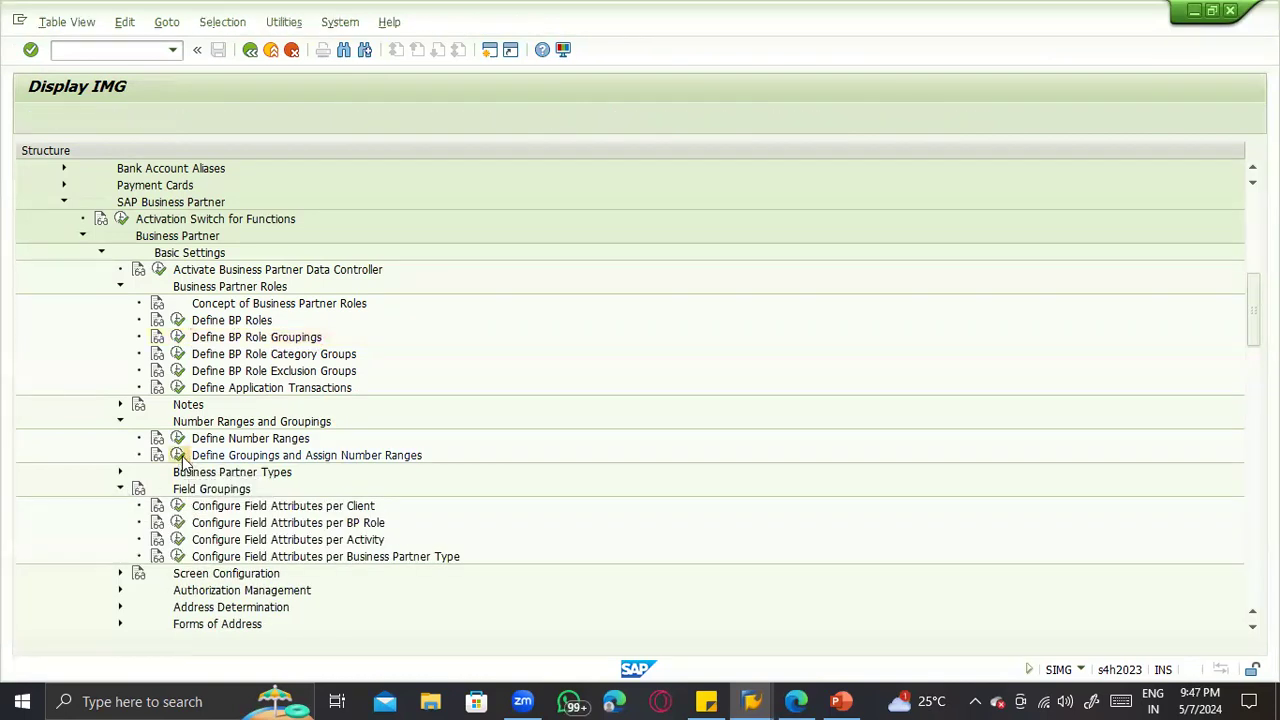
pyautogui.scroll(-2, 466, 491)
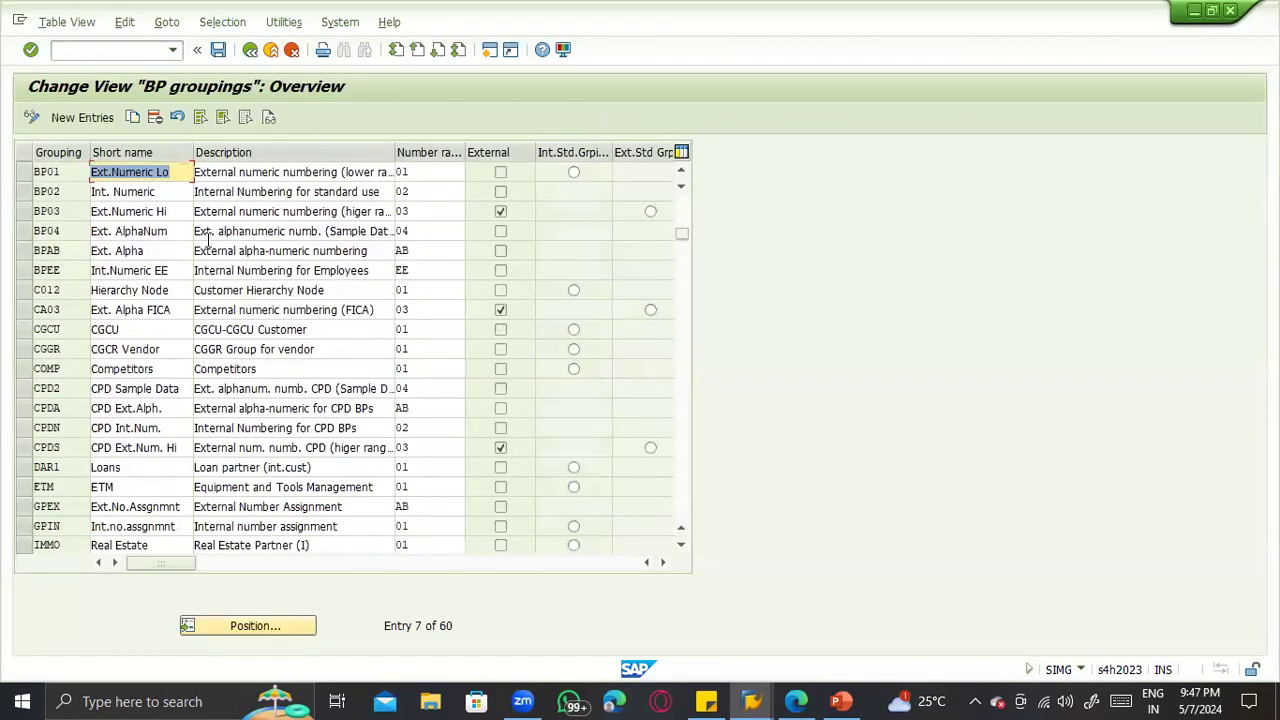
# Step: Return from the BP groupings view to the implementation guide and collapse the SAP Business Partner node
pyautogui.click(250, 49)
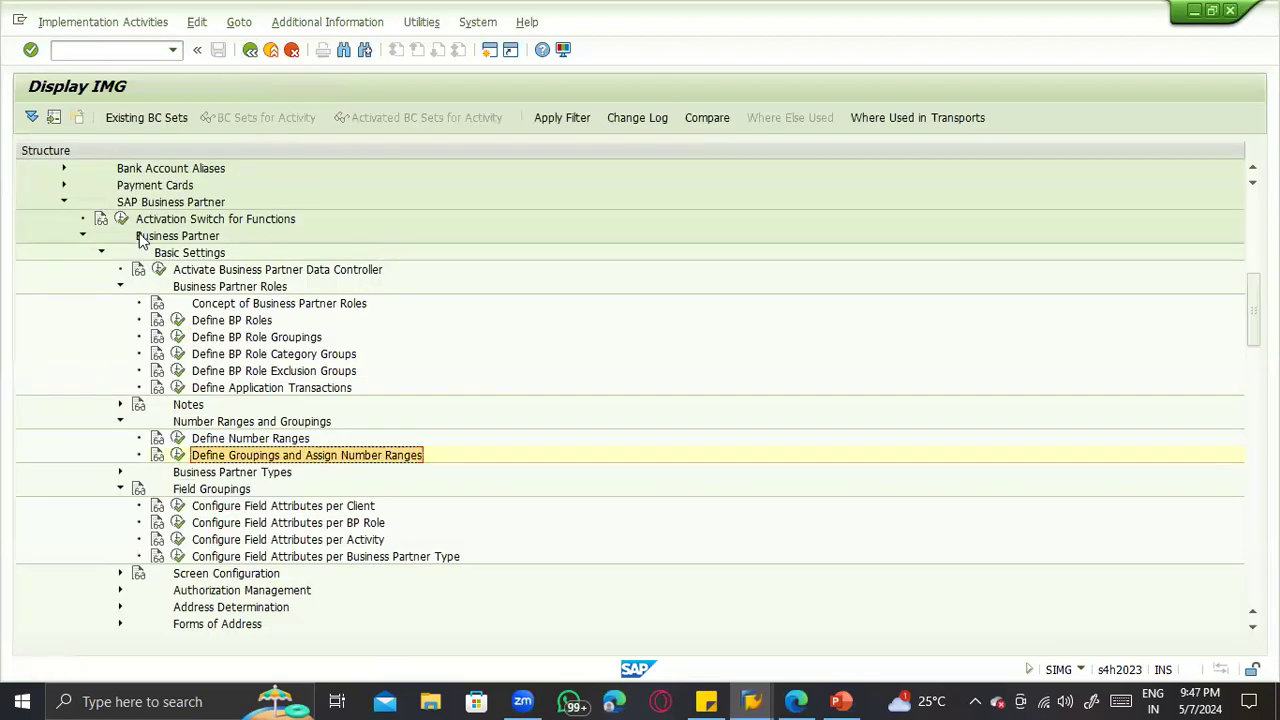
pyautogui.click(64, 203)
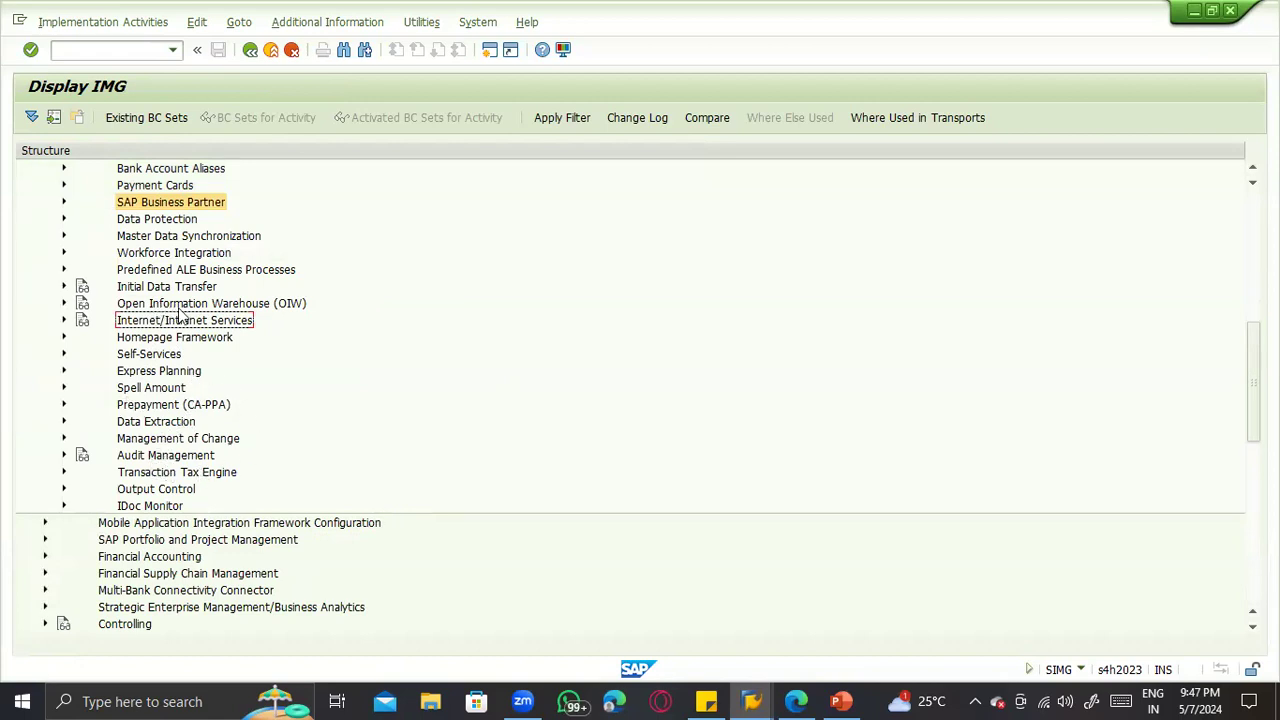
pyautogui.scroll(1, 181, 313)
pyautogui.scroll(-4, 338, 434)
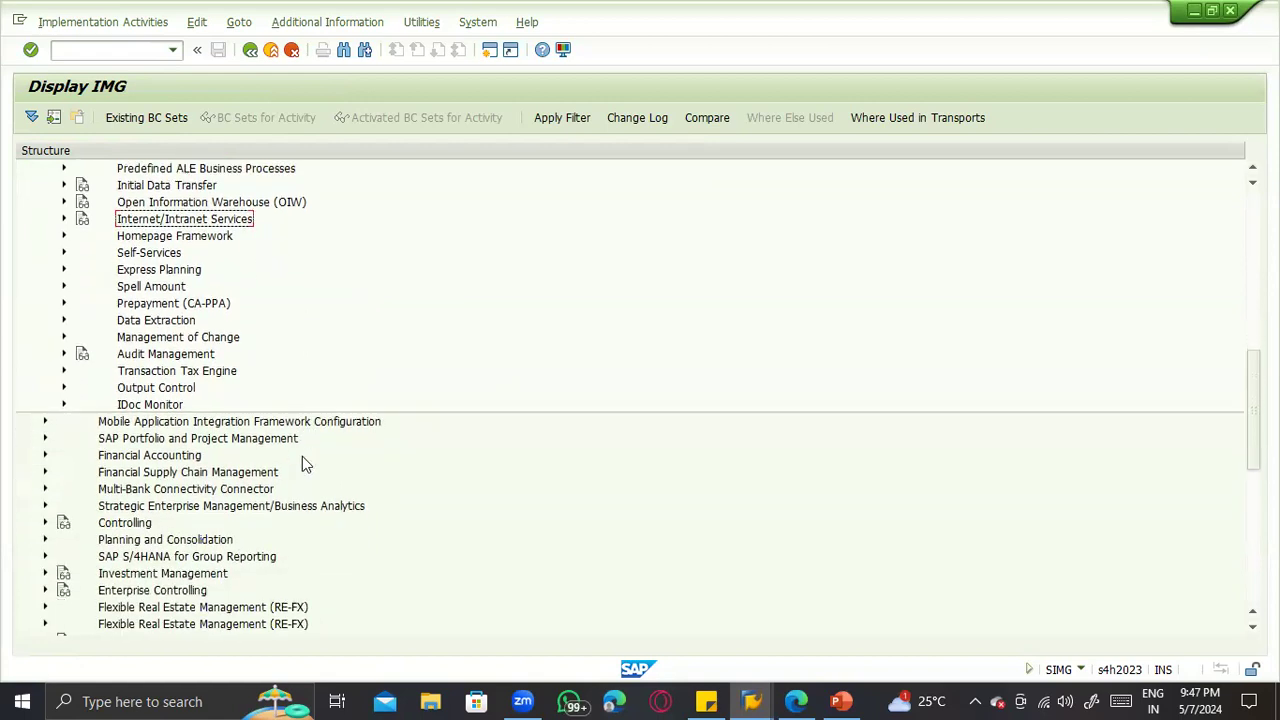
pyautogui.scroll(4, 298, 482)
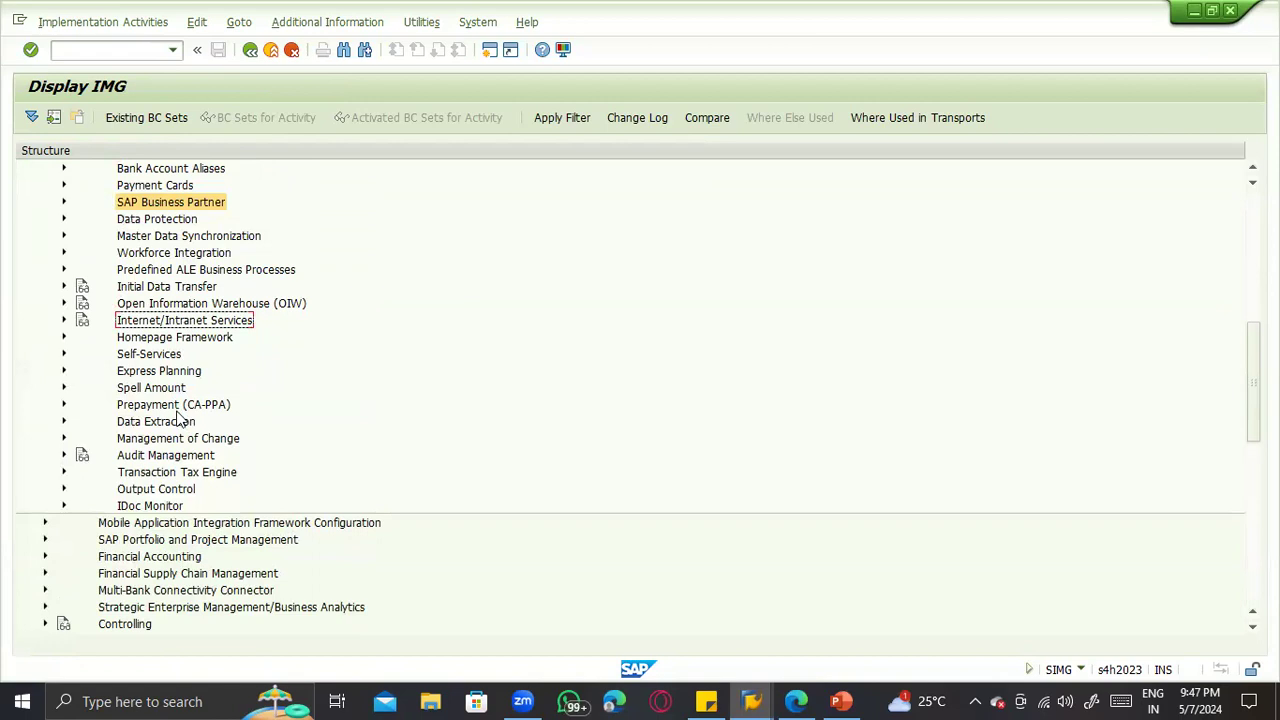
pyautogui.click(157, 440)
pyautogui.scroll(1, 180, 375)
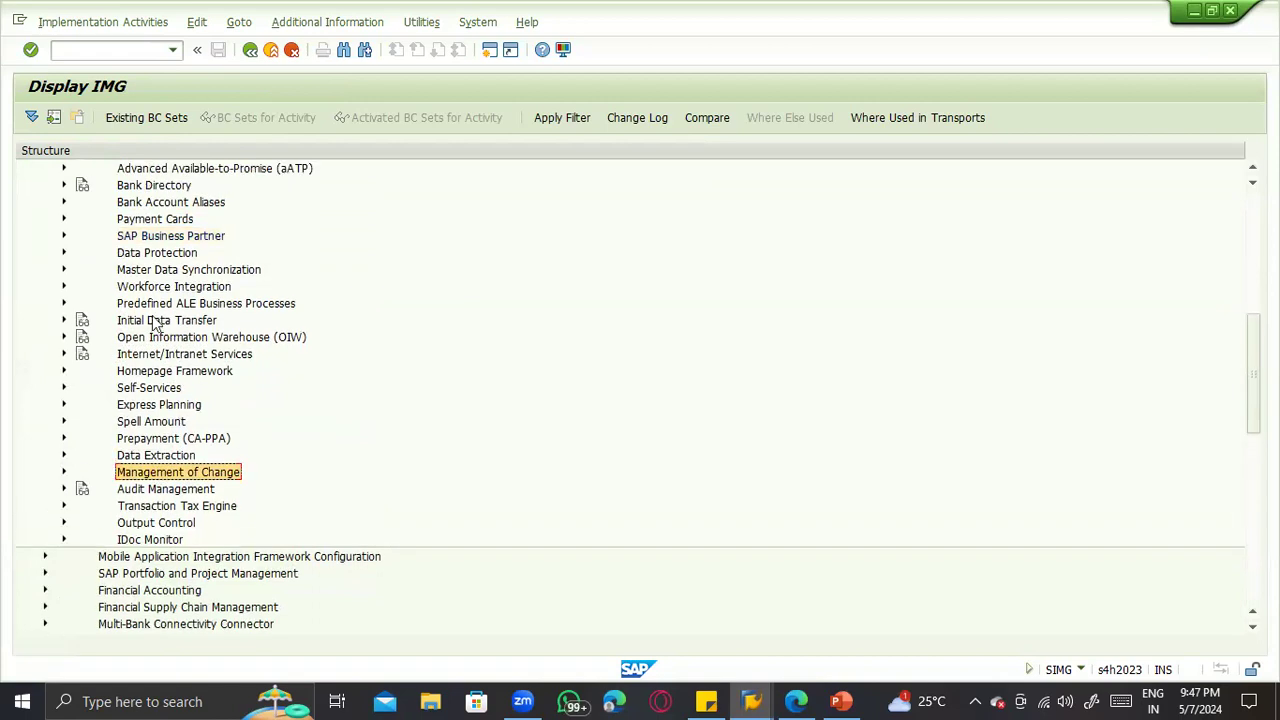
pyautogui.scroll(1, 153, 322)
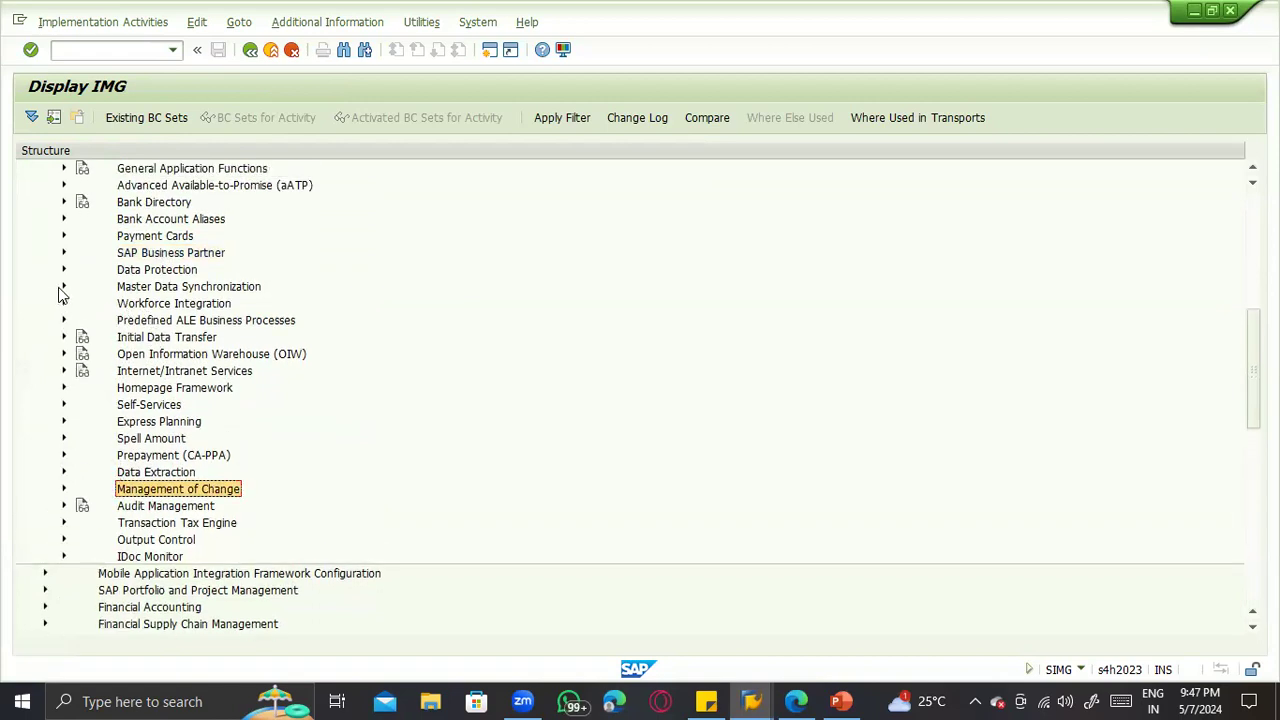
# Step: Expand Master Data Synchronization through Customer/Vendor Integration and Business Partner Settings down to Settings for Vendor Integration
pyautogui.click(63, 287)
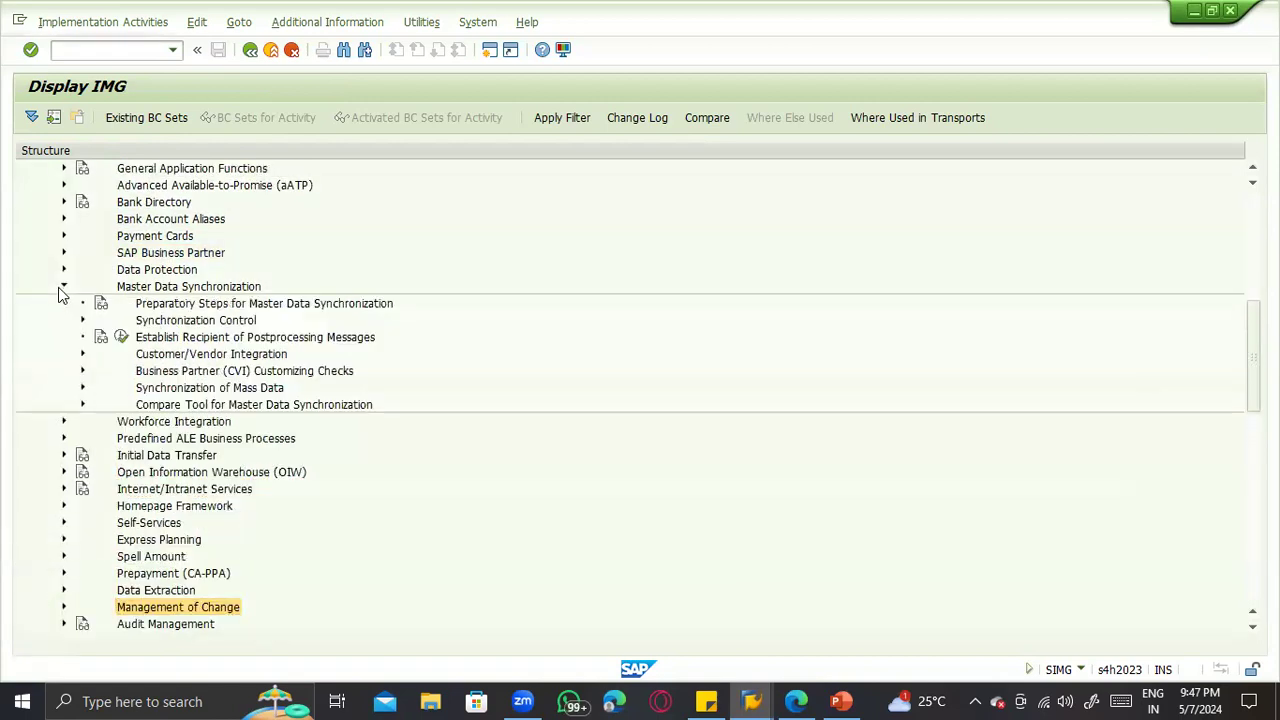
pyautogui.click(82, 405)
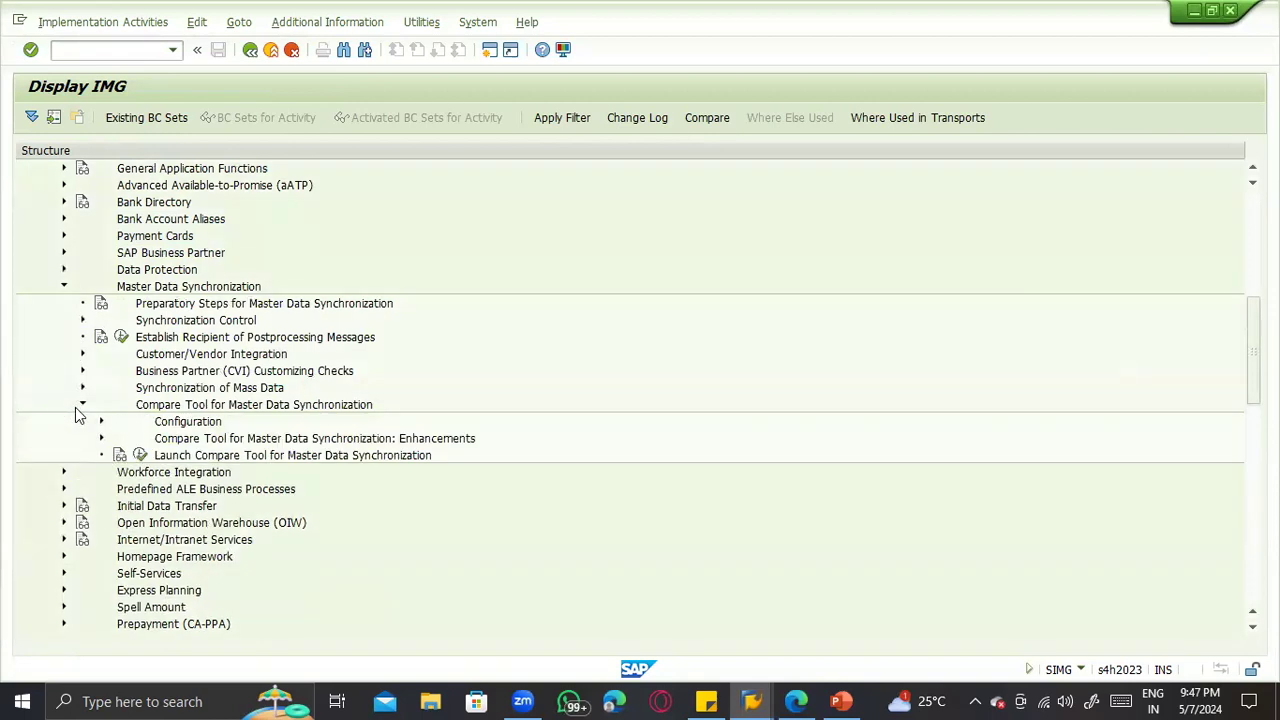
pyautogui.click(82, 405)
pyautogui.click(82, 371)
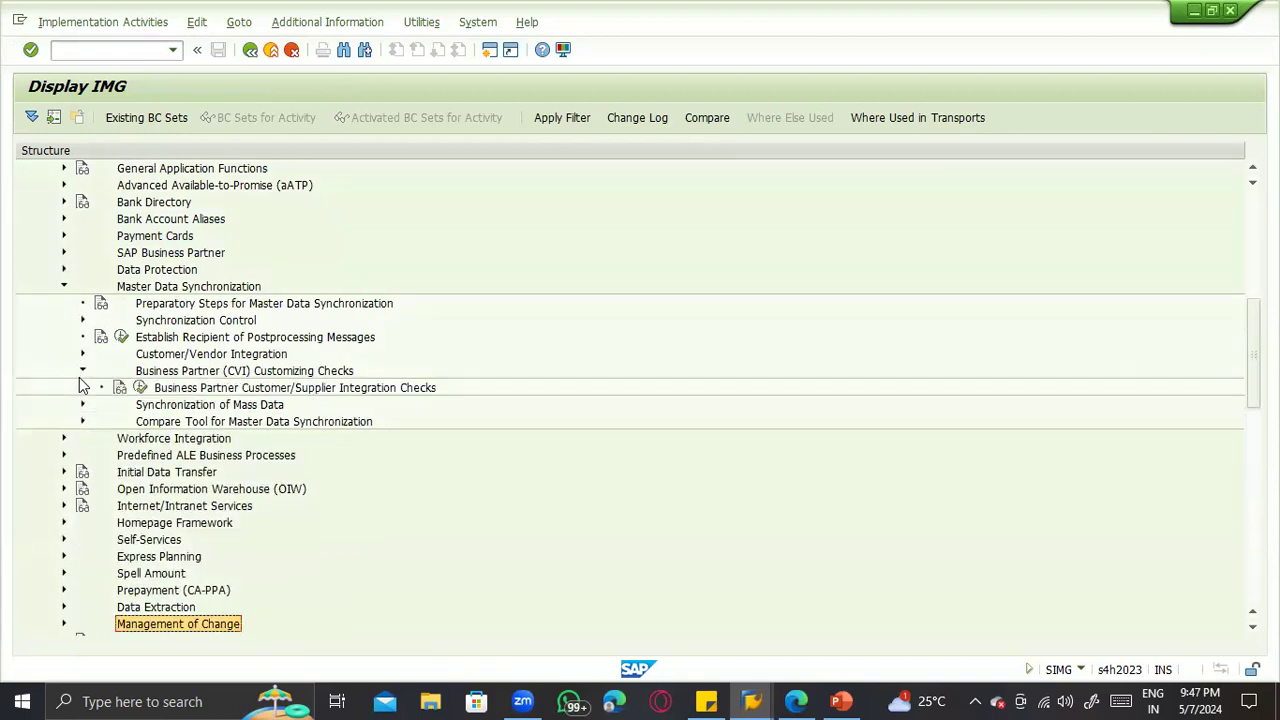
pyautogui.click(82, 372)
pyautogui.click(83, 355)
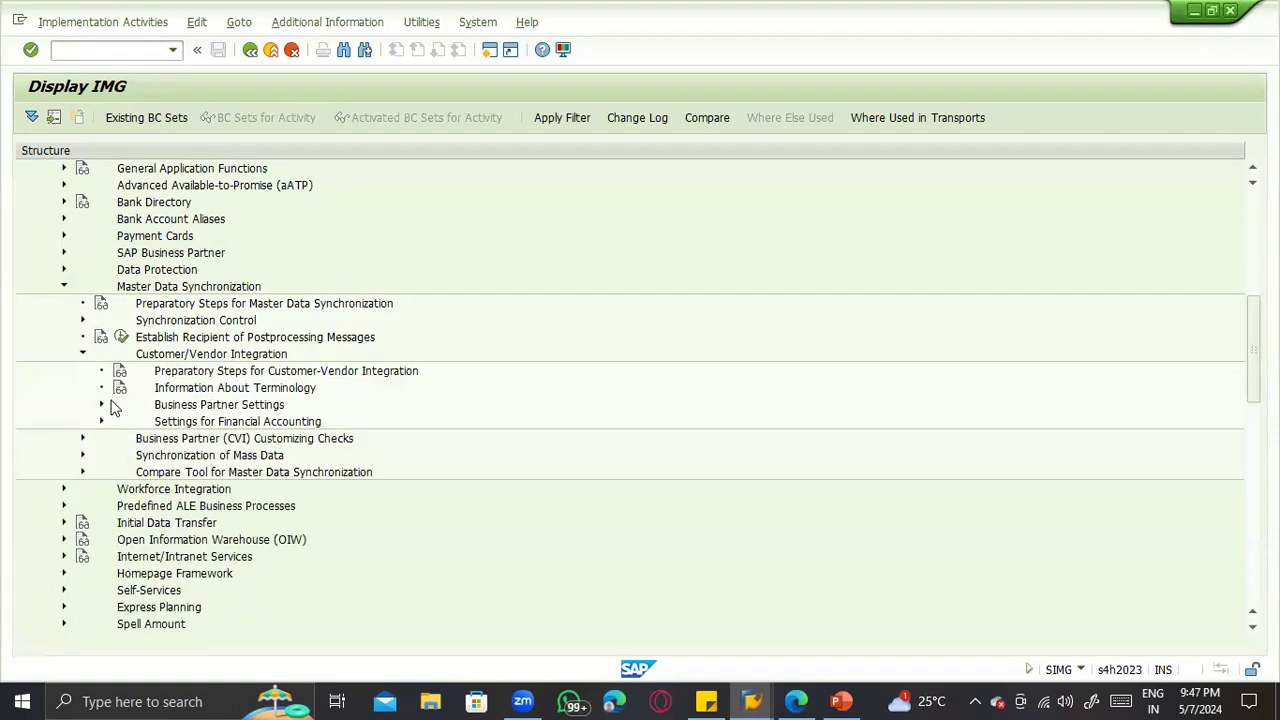
pyautogui.click(101, 405)
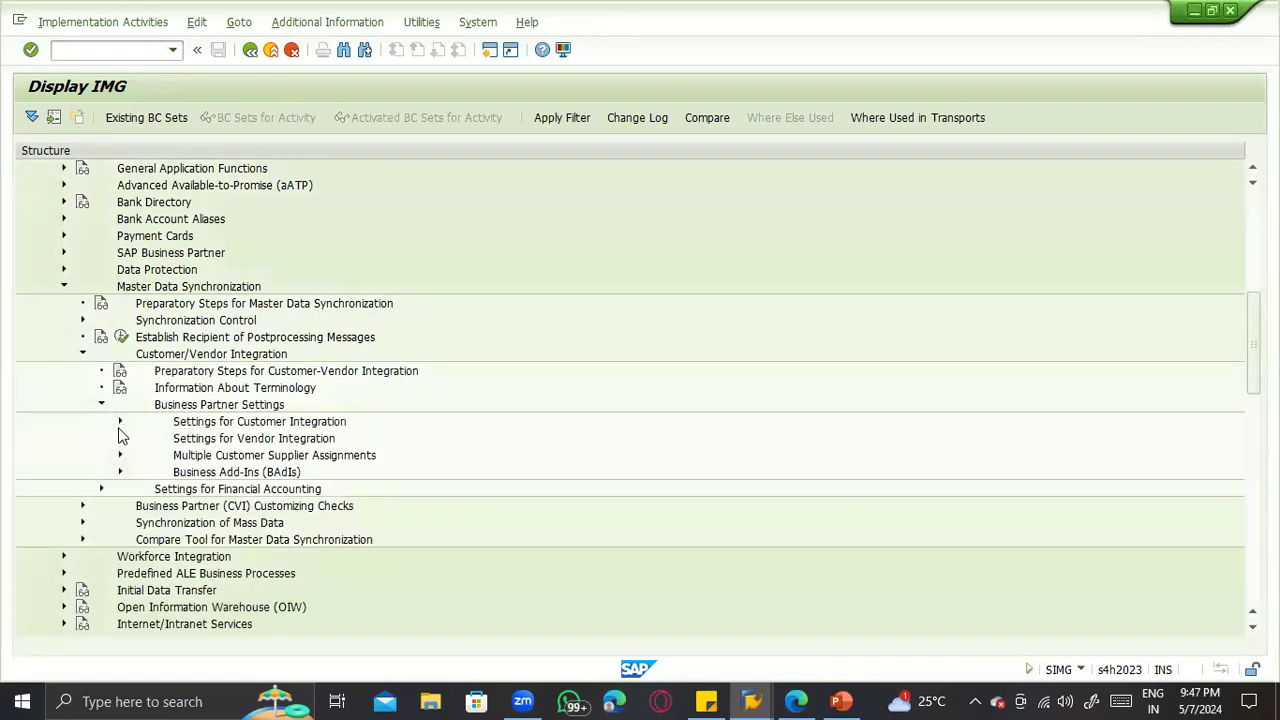
pyautogui.click(120, 438)
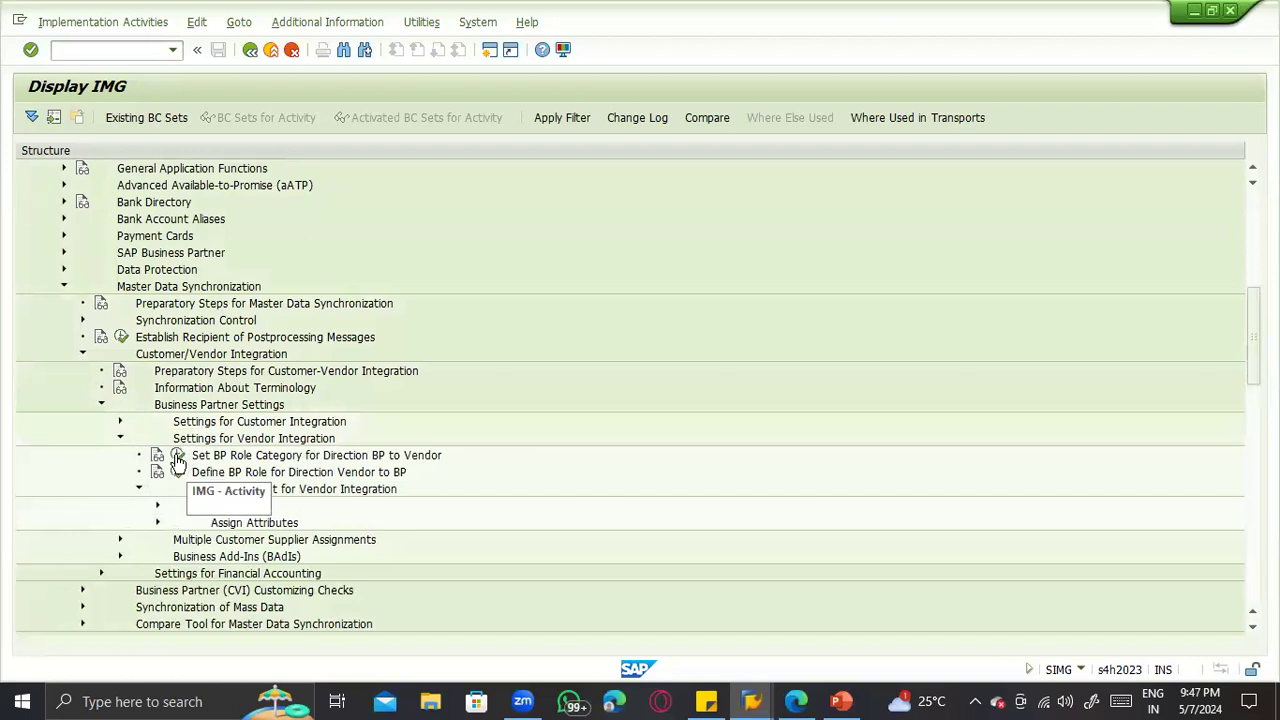
# Step: Review the FLVN00 details in Set BP Role Category for Direction BP to Vendor, and return to the implementation guide
pyautogui.click(176, 456)
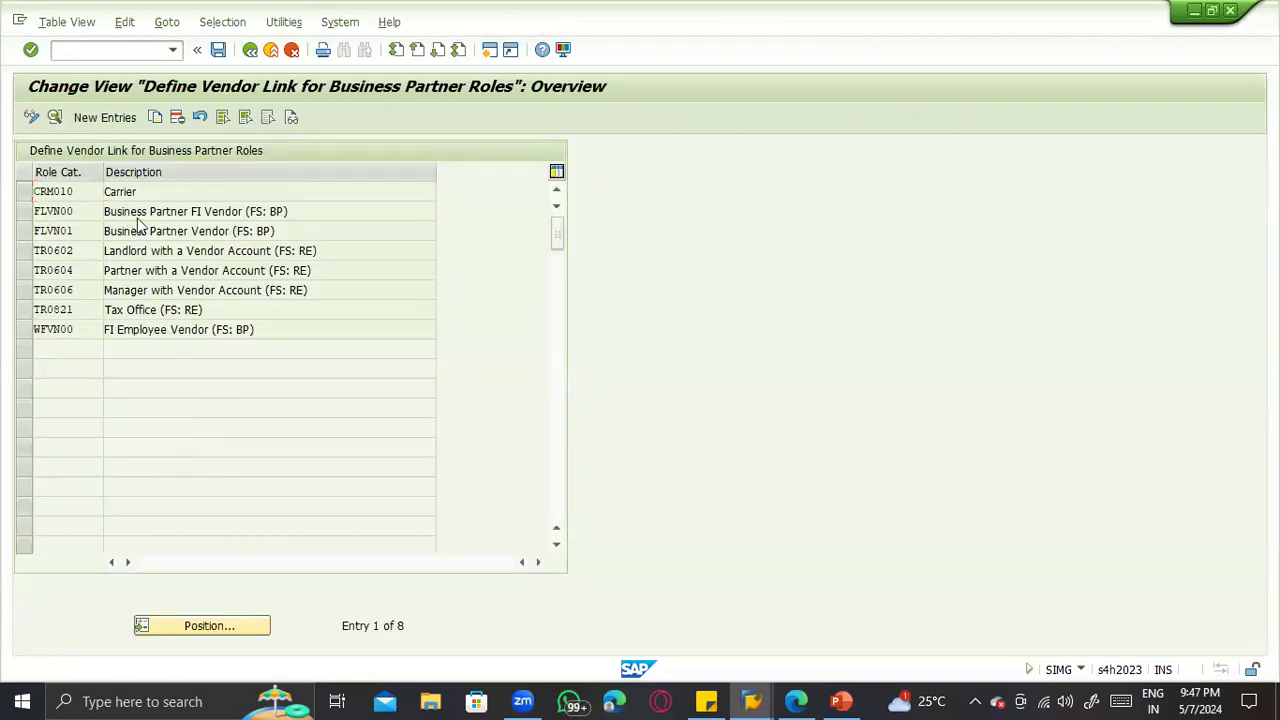
pyautogui.doubleClick(136, 213)
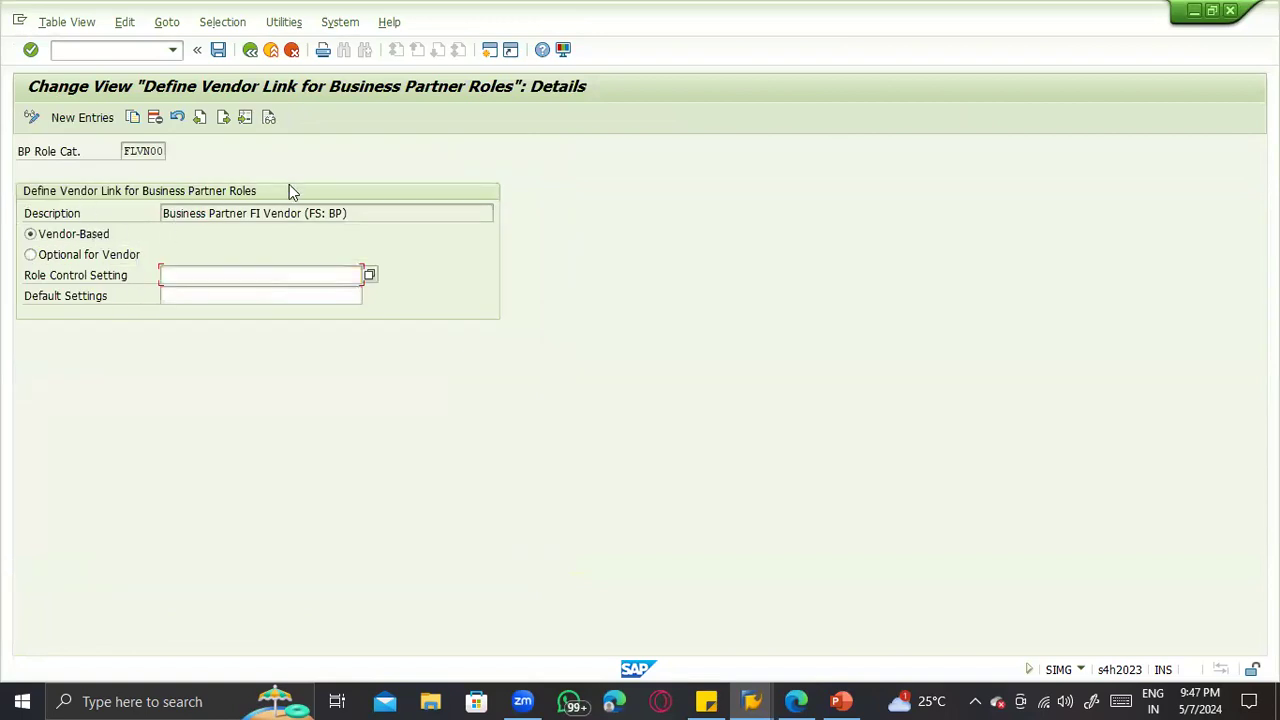
pyautogui.press('F3')
pyautogui.moveTo(78, 213); pyautogui.dragTo(27, 212)
pyautogui.doubleClick(203, 214)
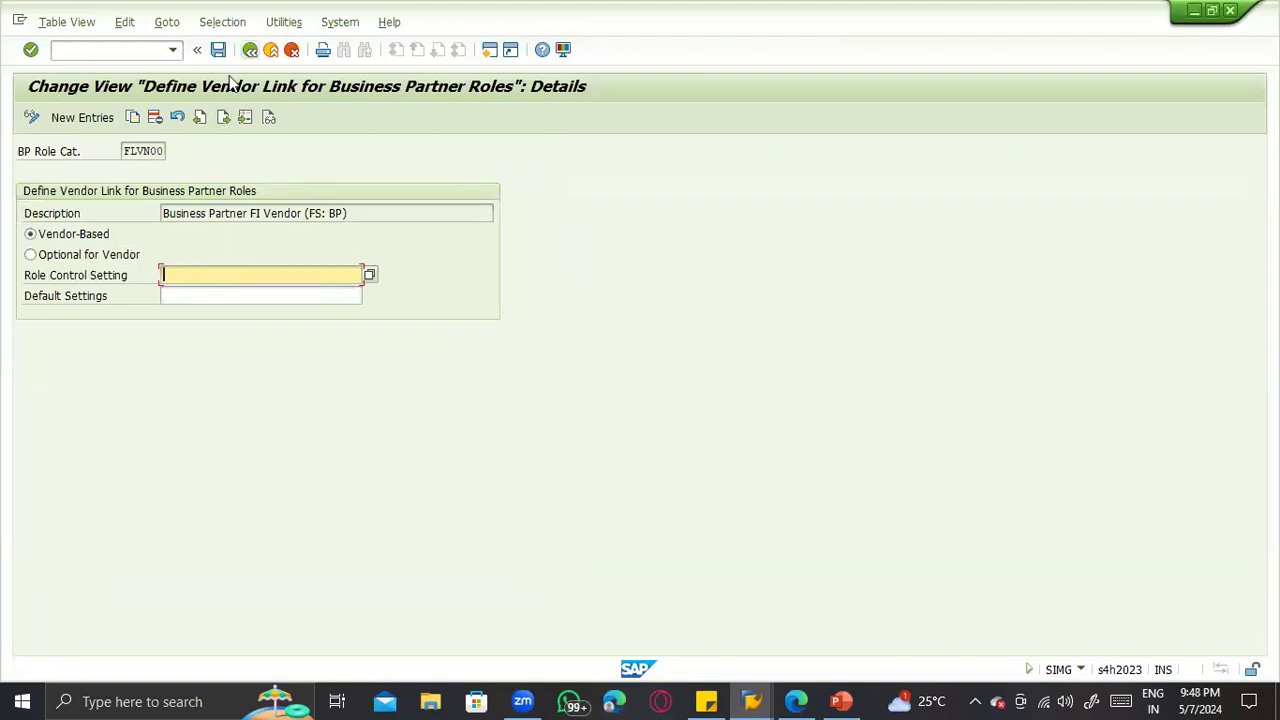
pyautogui.click(250, 49)
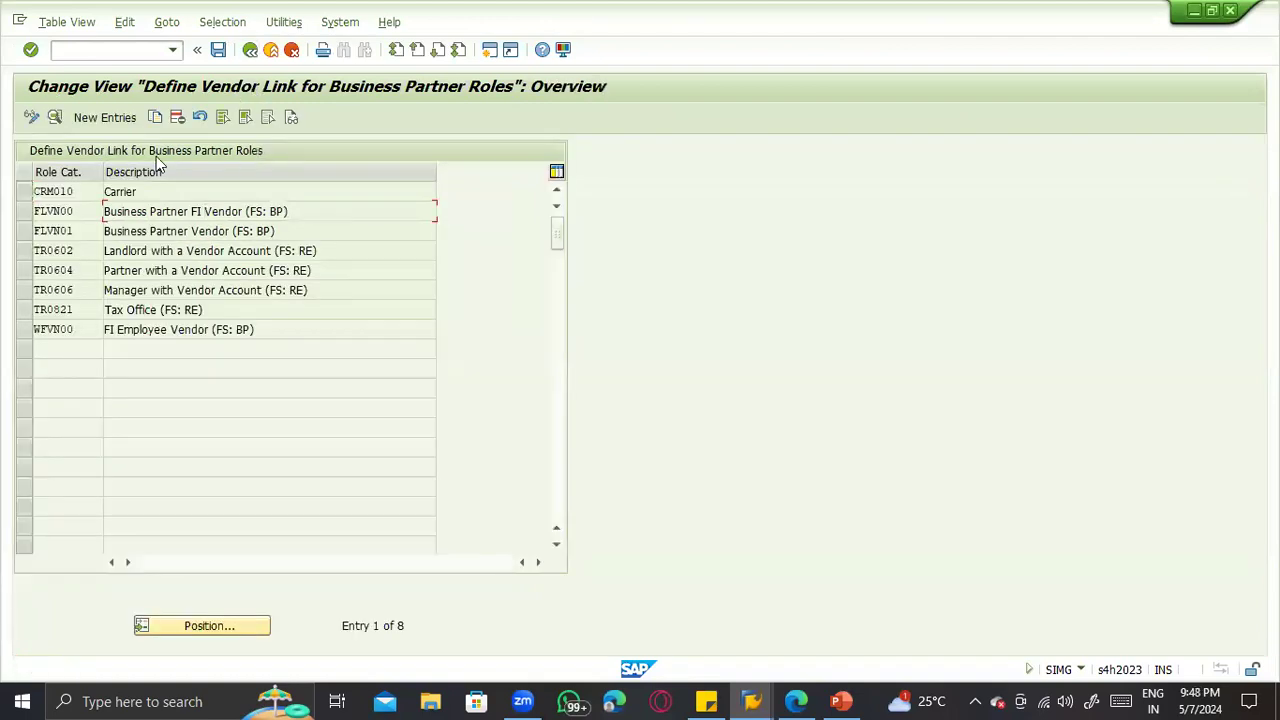
pyautogui.click(250, 49)
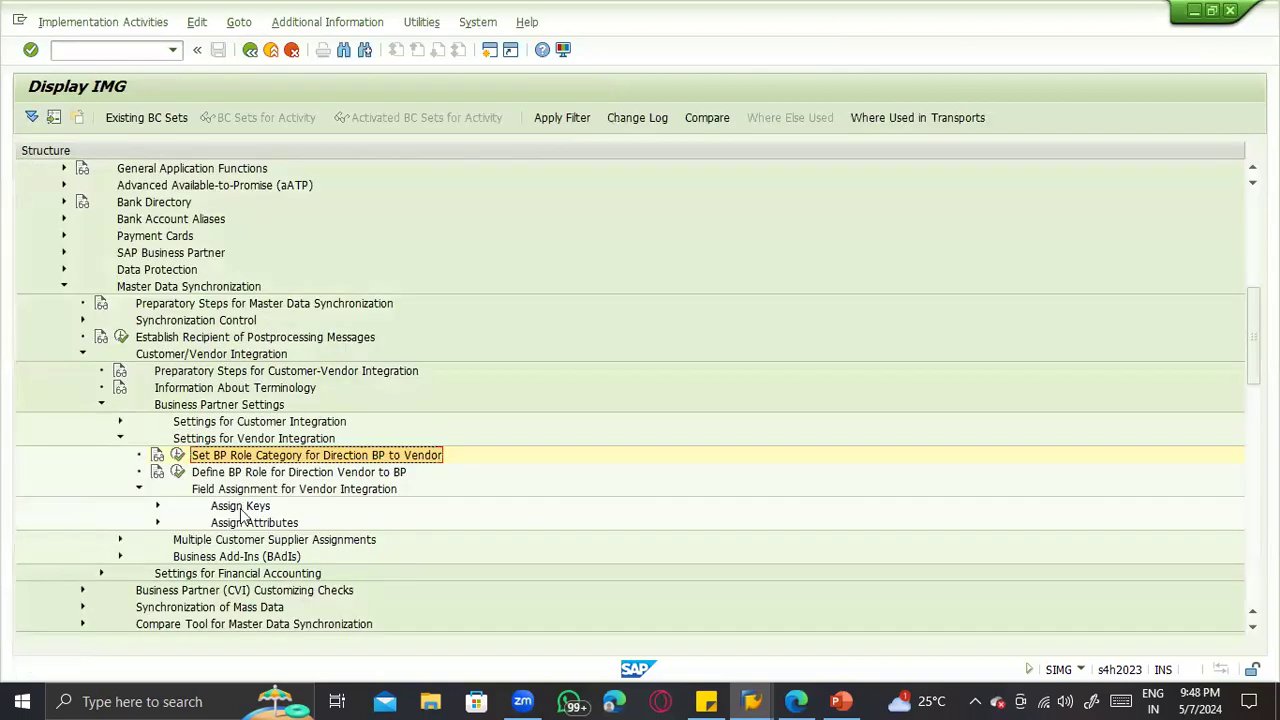
# Step: Open Define BP Role for Direction Vendor to BP and start copying the ZDMT entries for roles FLVN00 and FLVN01
pyautogui.click(177, 472)
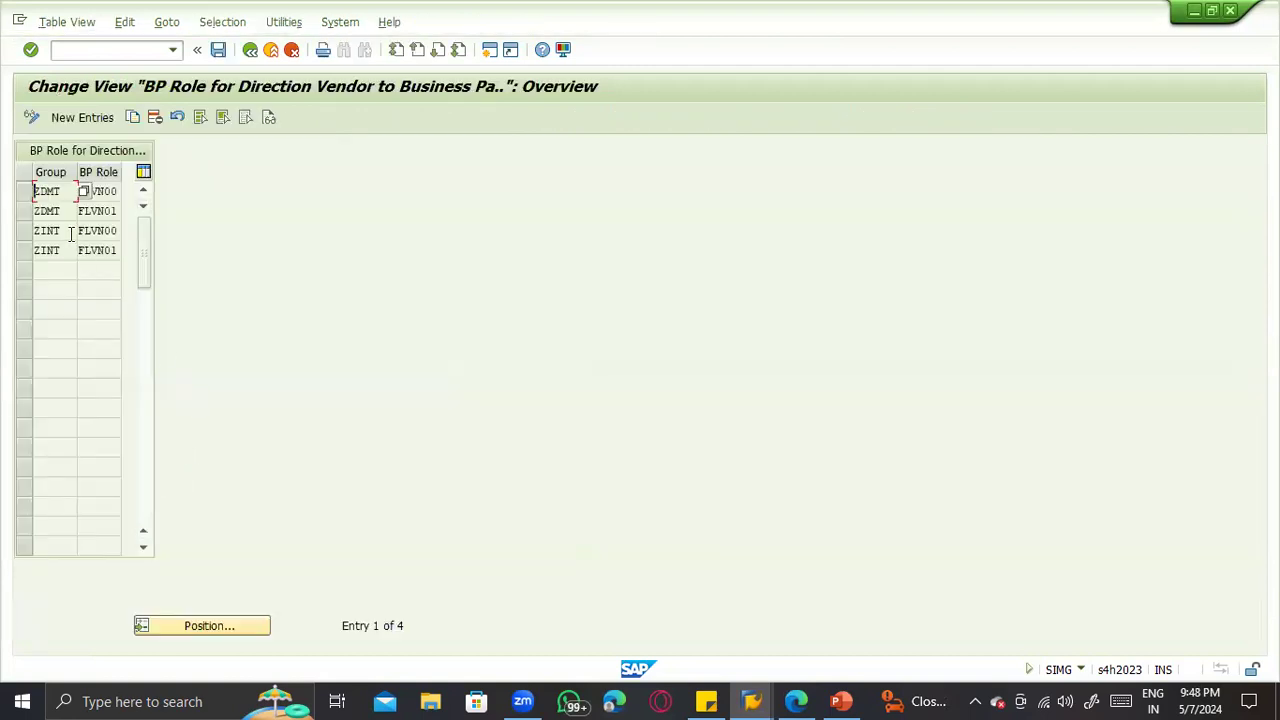
pyautogui.click(55, 197)
pyautogui.click(24, 192)
pyautogui.click(26, 212)
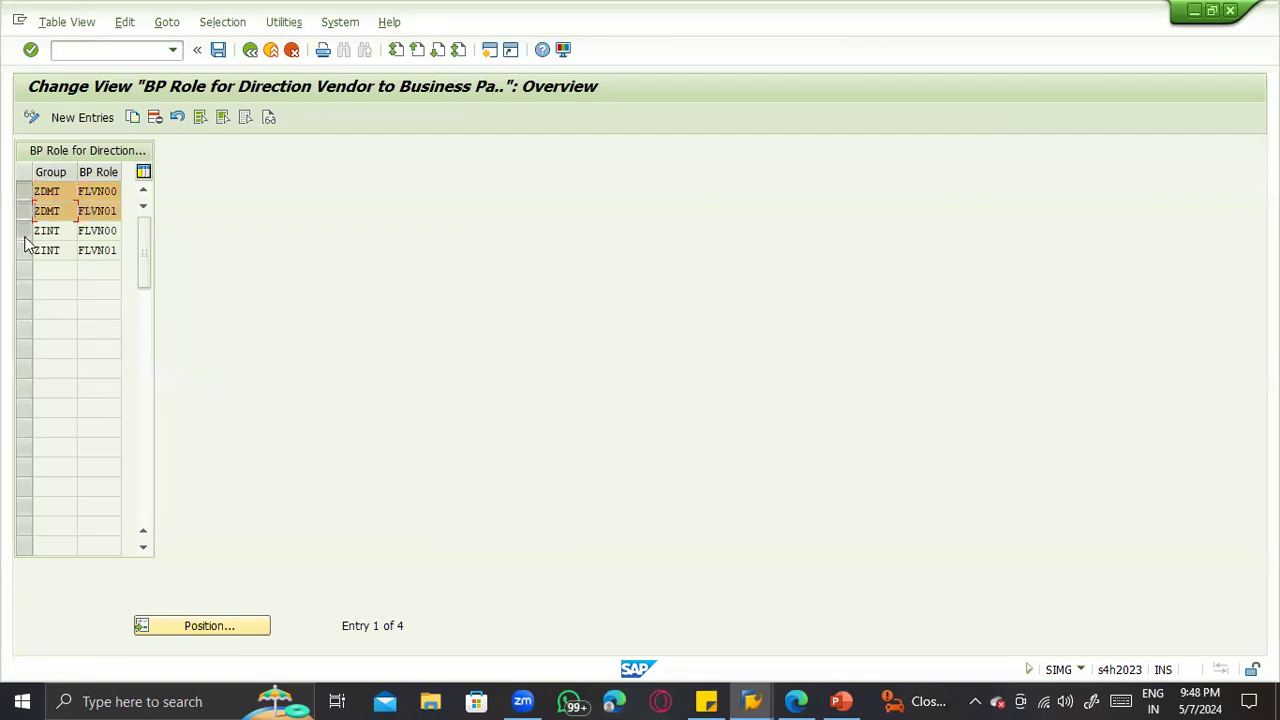
pyautogui.click(24, 232)
pyautogui.click(26, 252)
pyautogui.click(22, 250)
pyautogui.click(24, 232)
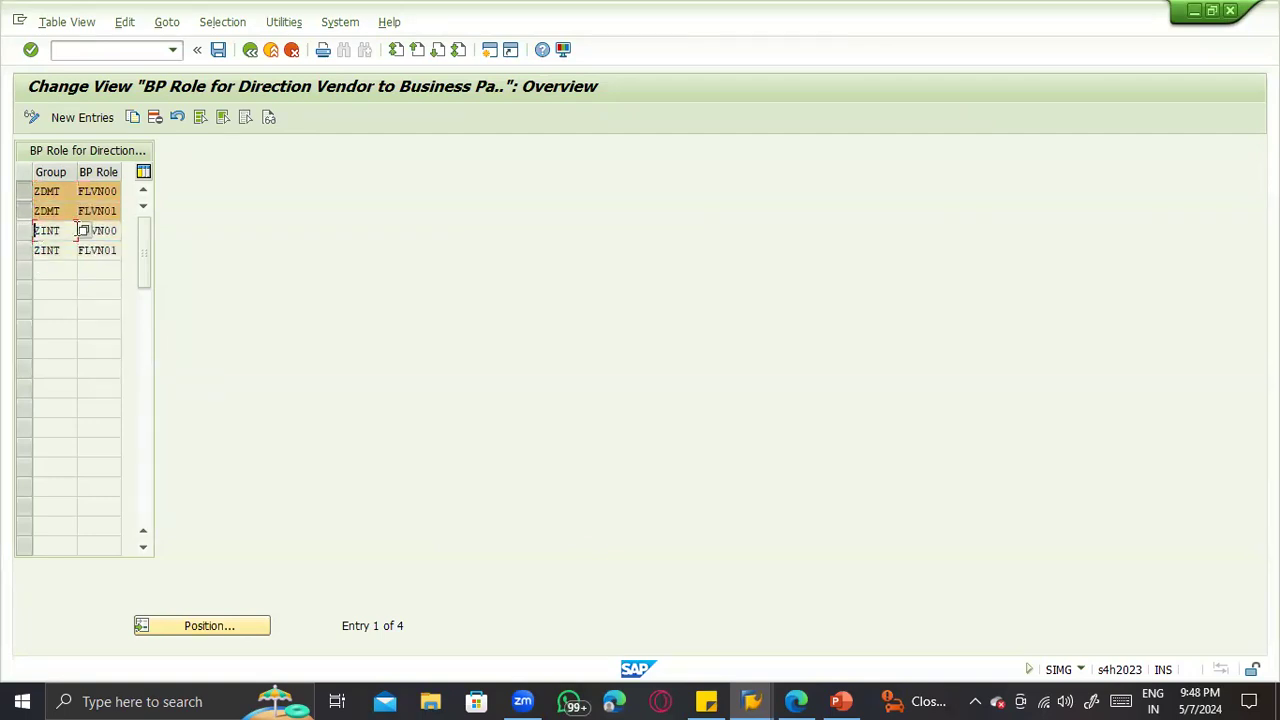
pyautogui.click(133, 117)
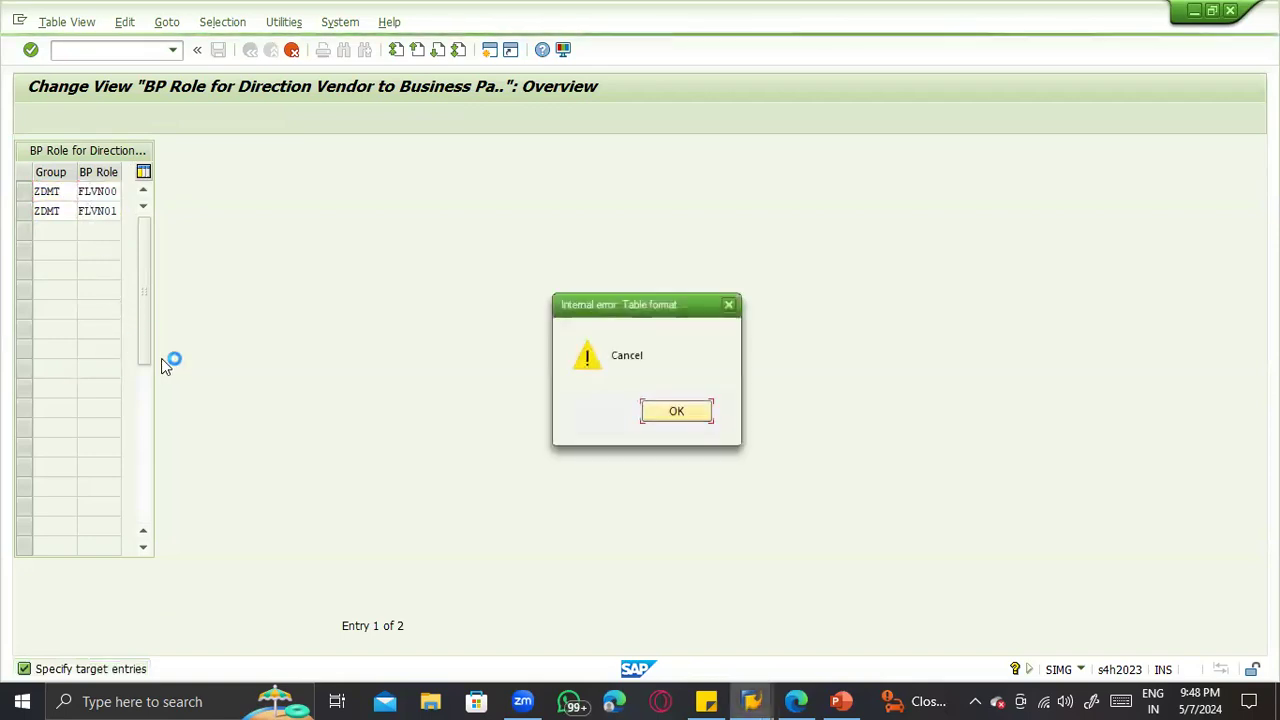
pyautogui.click(652, 414)
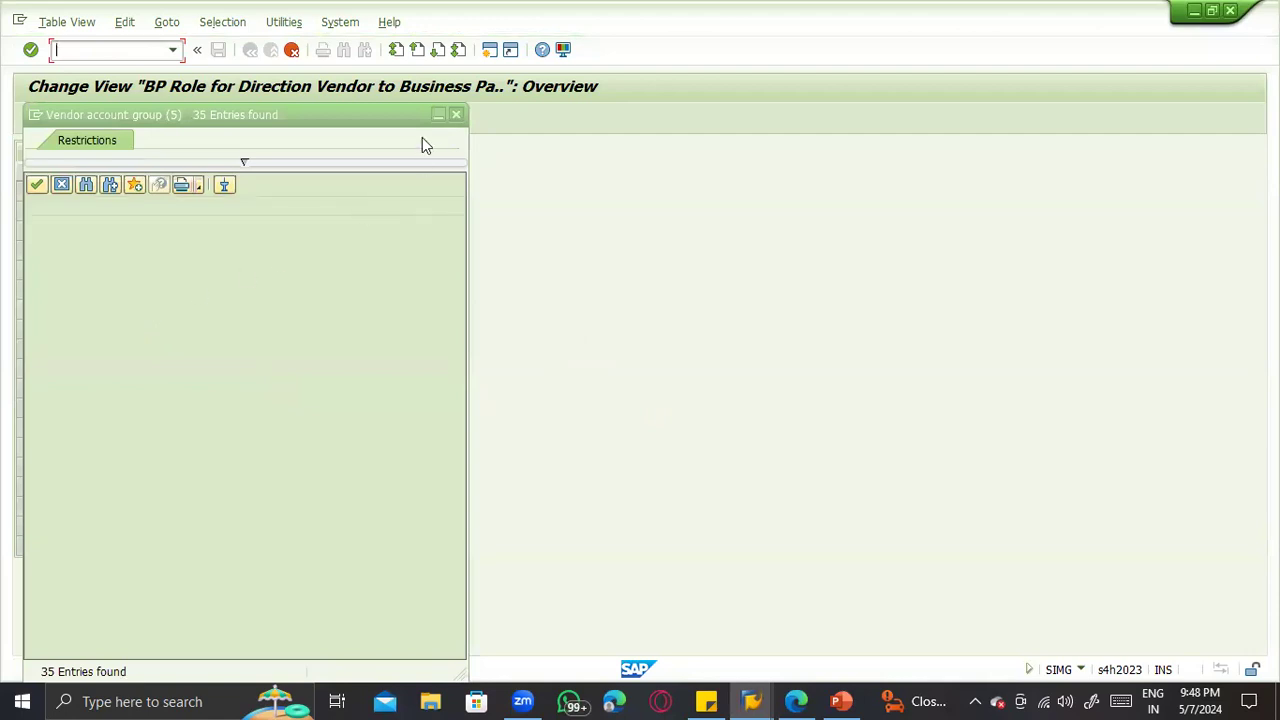
pyautogui.click(456, 118)
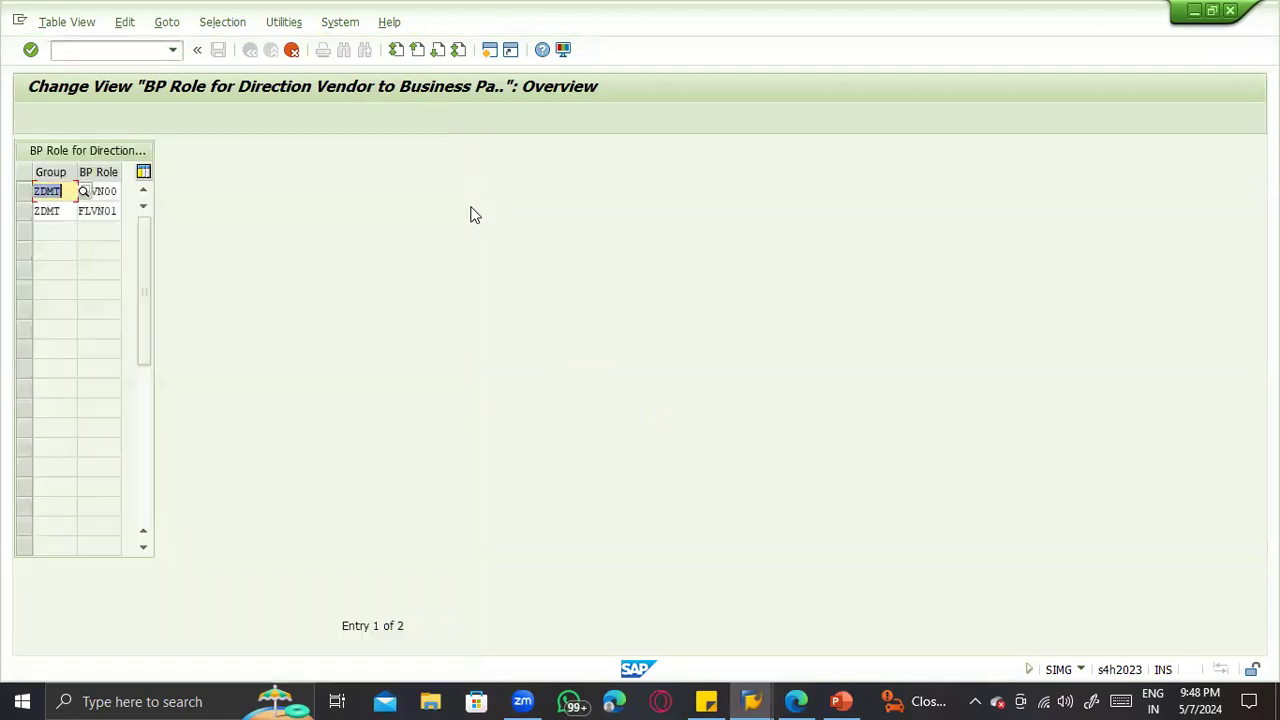
# Step: Set the group of both copied entries to ZTST and save the new BP role assignments
pyautogui.press('Delete')
pyautogui.write('ZTST')
pyautogui.click(46, 229)
pyautogui.moveTo(66, 210); pyautogui.dragTo(13, 208)
pyautogui.write('ZT')
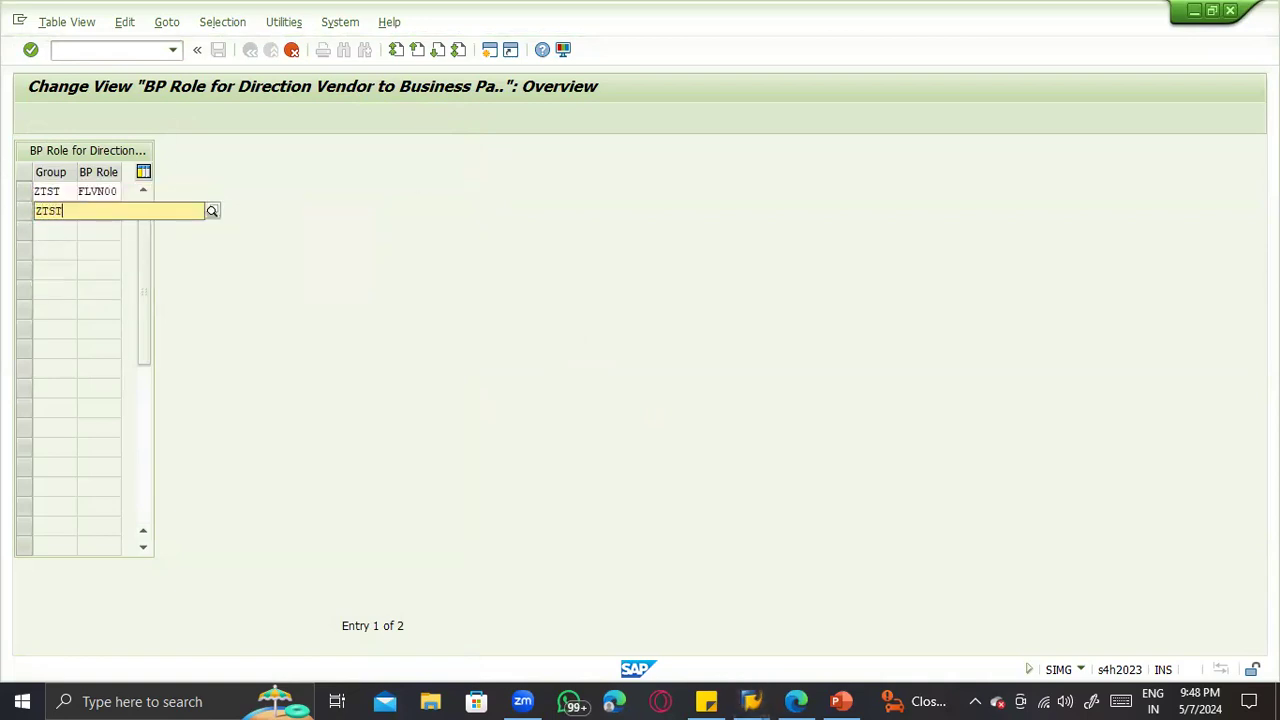
pyautogui.click(80, 245)
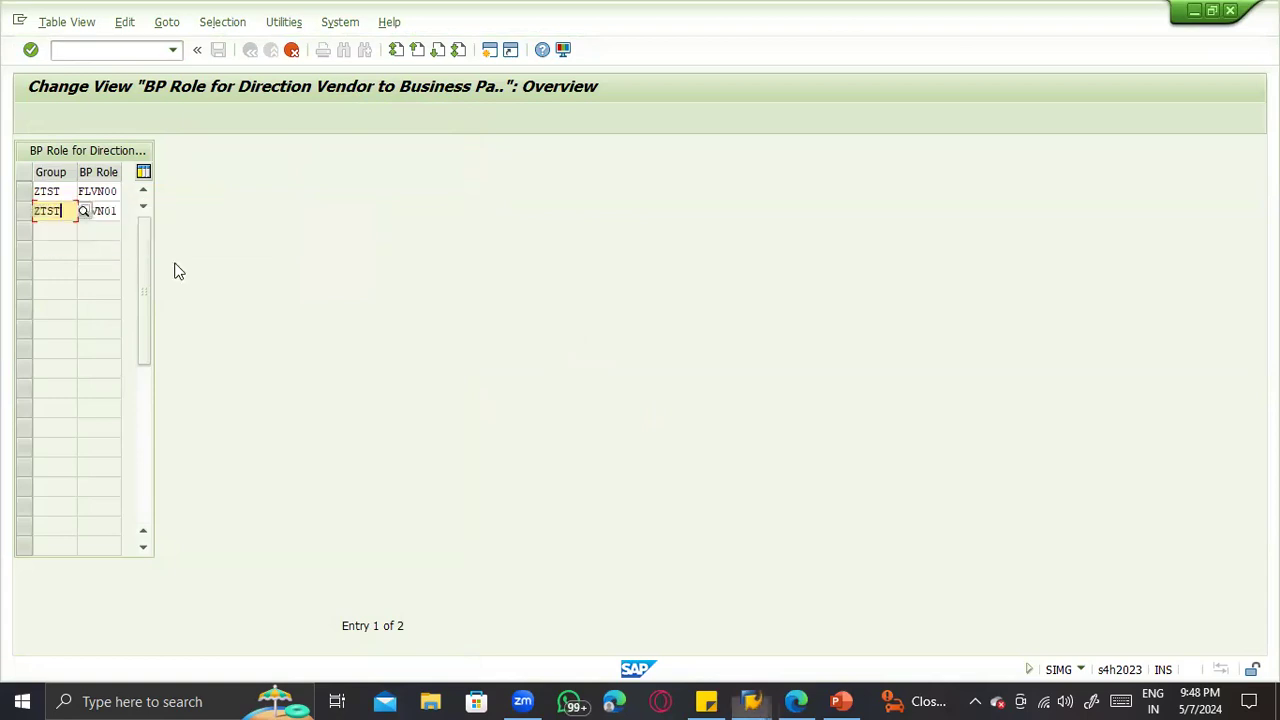
pyautogui.press('Return')
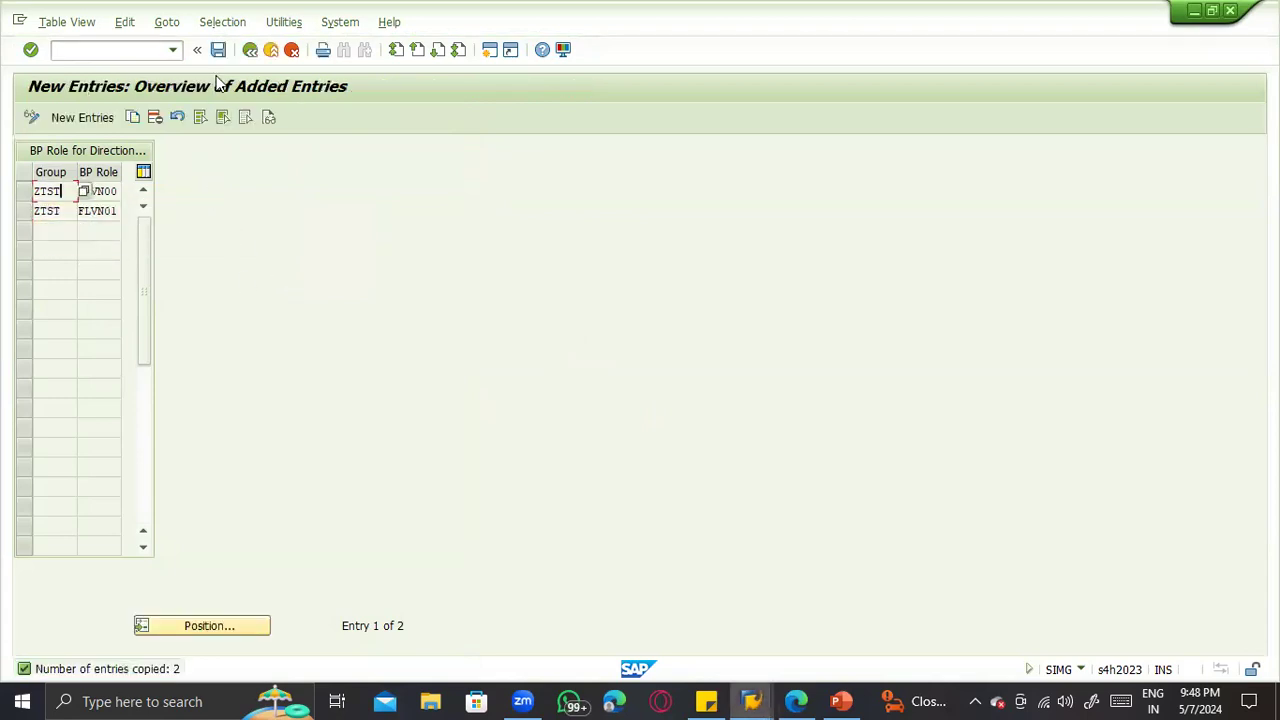
pyautogui.hotkey('ctrl', 's')
pyautogui.click(277, 318)
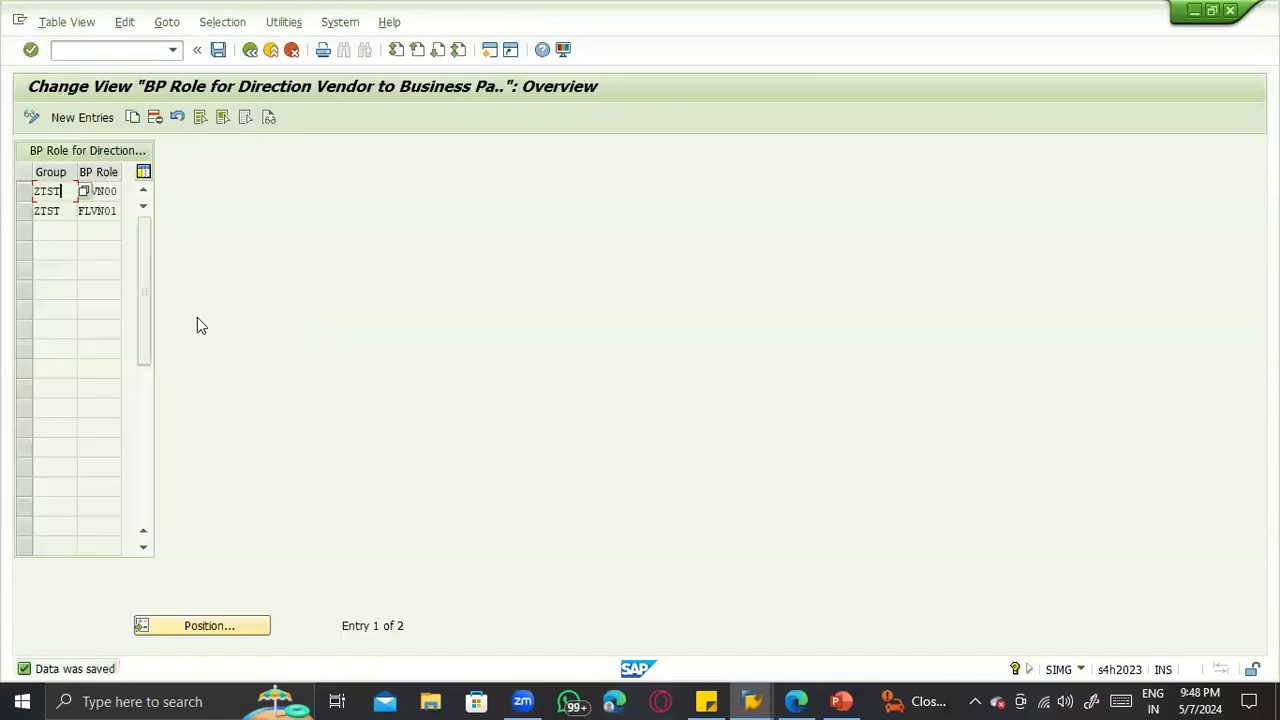
pyautogui.click(100, 191)
# Step: In the vendor number intervals session, start transaction BP and open a new organization with grouping ZTST SA Domestic BP
pyautogui.moveTo(758, 700)
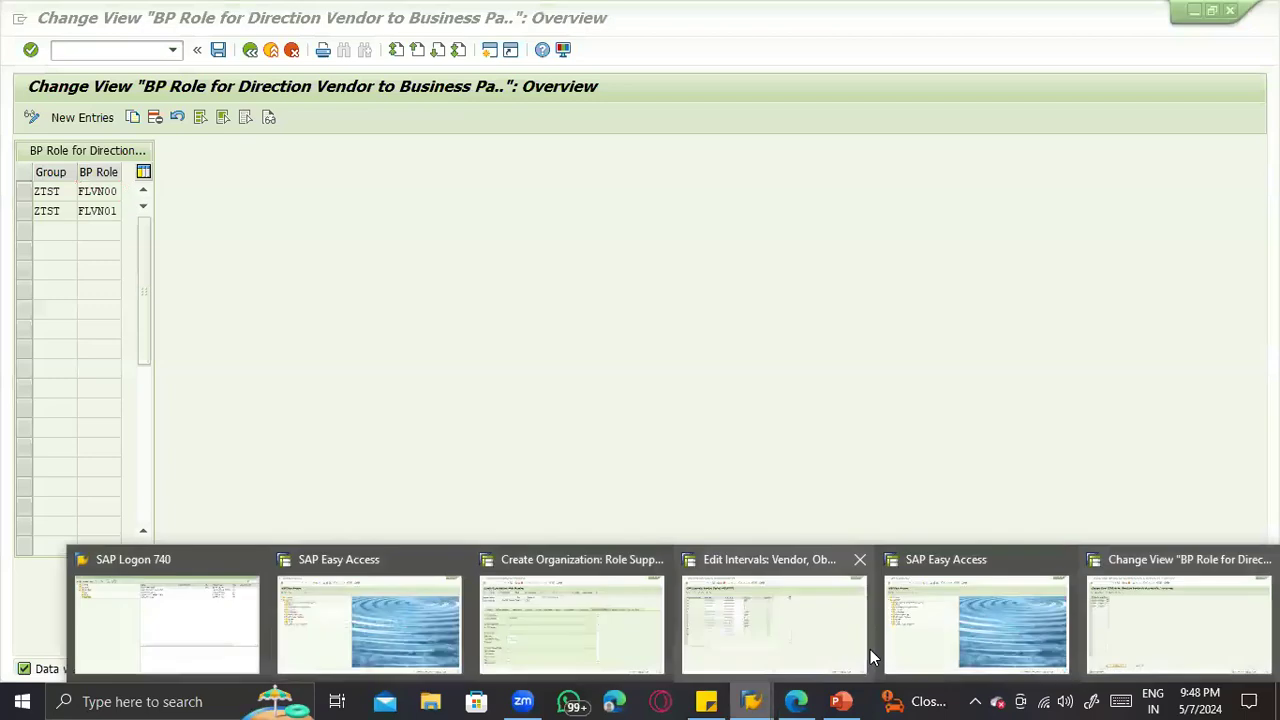
pyautogui.click(822, 628)
pyautogui.click(91, 54)
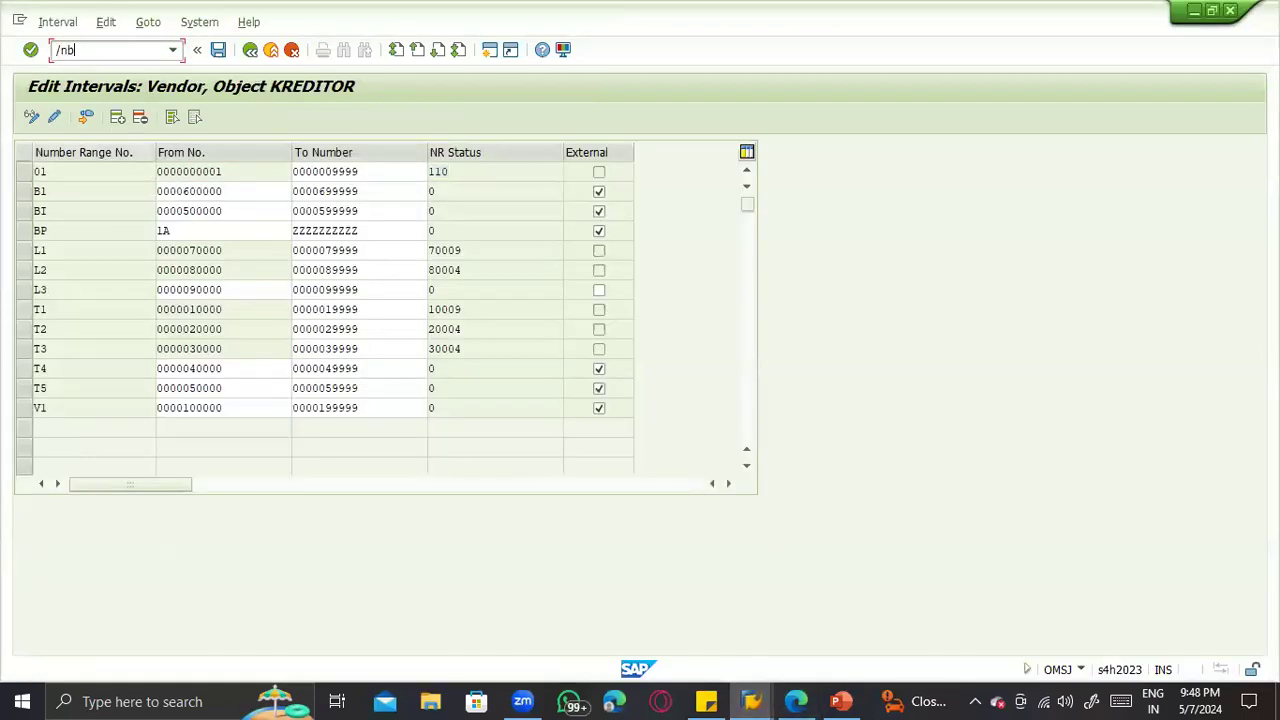
pyautogui.press('Return')
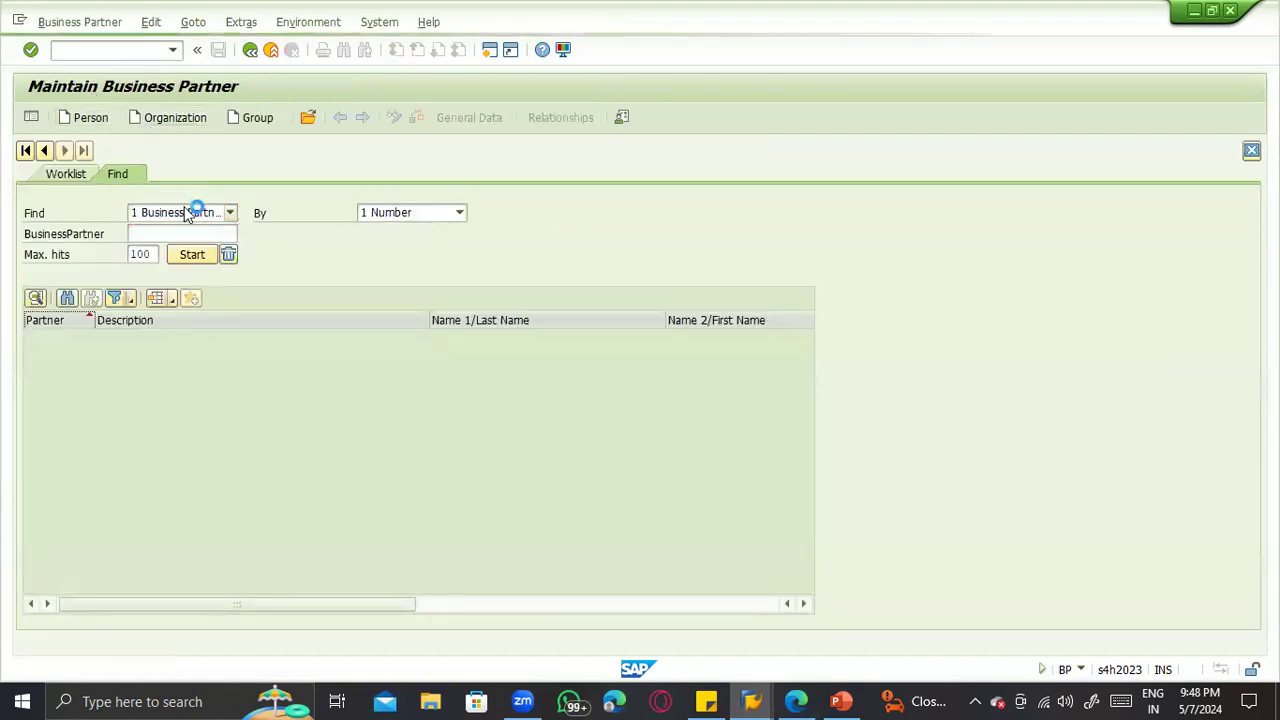
pyautogui.click(277, 175)
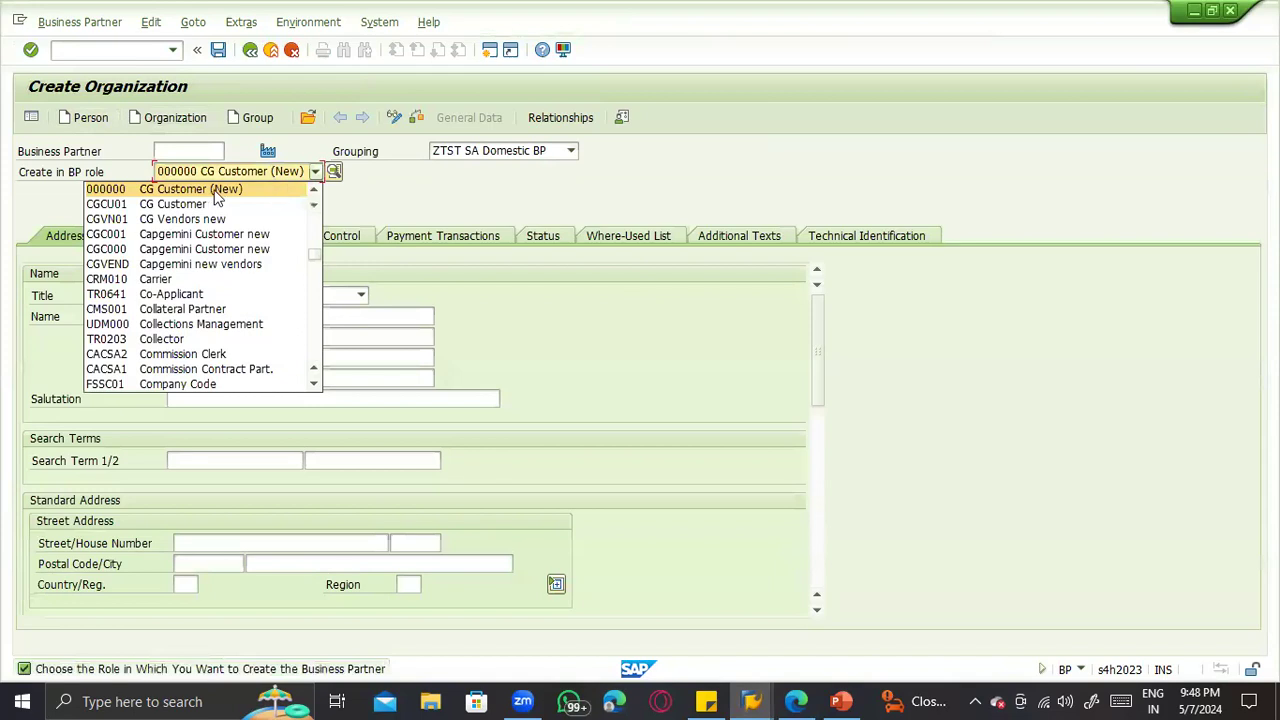
pyautogui.click(519, 151)
pyautogui.click(523, 151)
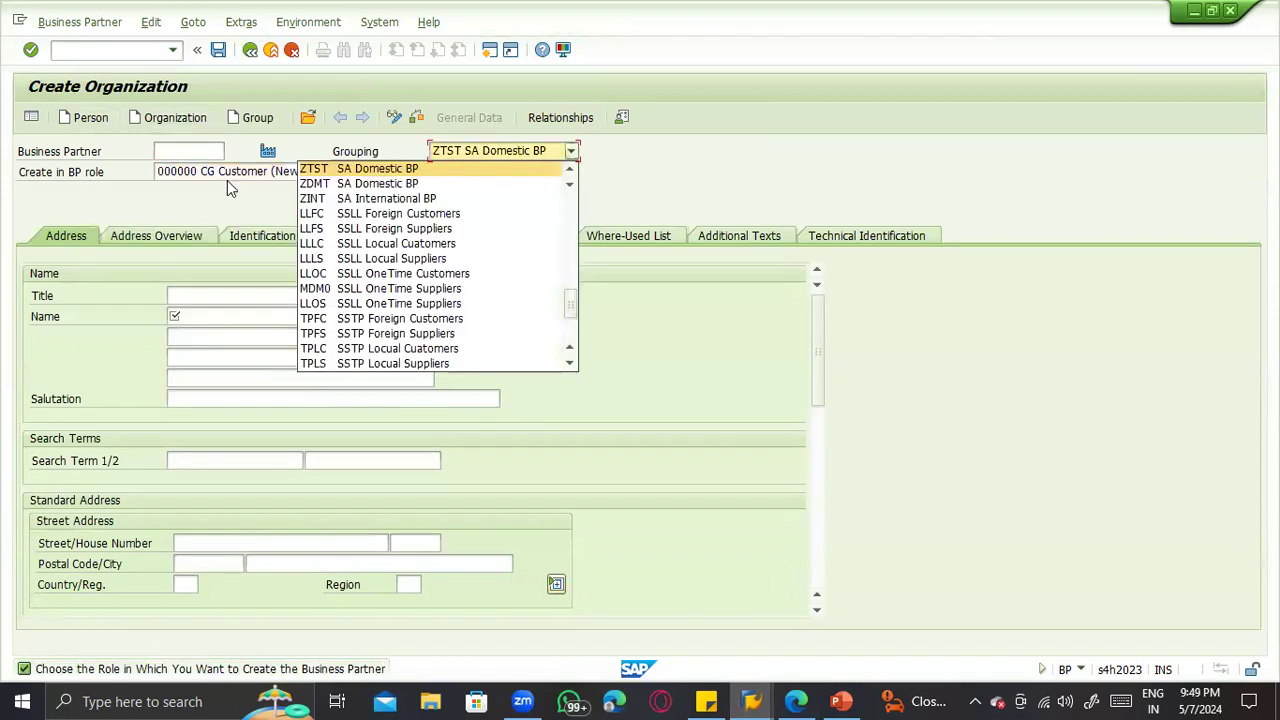
# Step: Switch the new organization to BP role FLVN01 Supplier and create it in that role, checking the vendor role assignments for ZTST
pyautogui.click(229, 182)
pyautogui.click(229, 178)
pyautogui.press('pagedown')
pyautogui.press('pagedown')
pyautogui.press('pagedown')
pyautogui.press('pagedown')
pyautogui.press('pagedown')
pyautogui.press('pagedown')
pyautogui.press('pagedown')
pyautogui.press('pagedown')
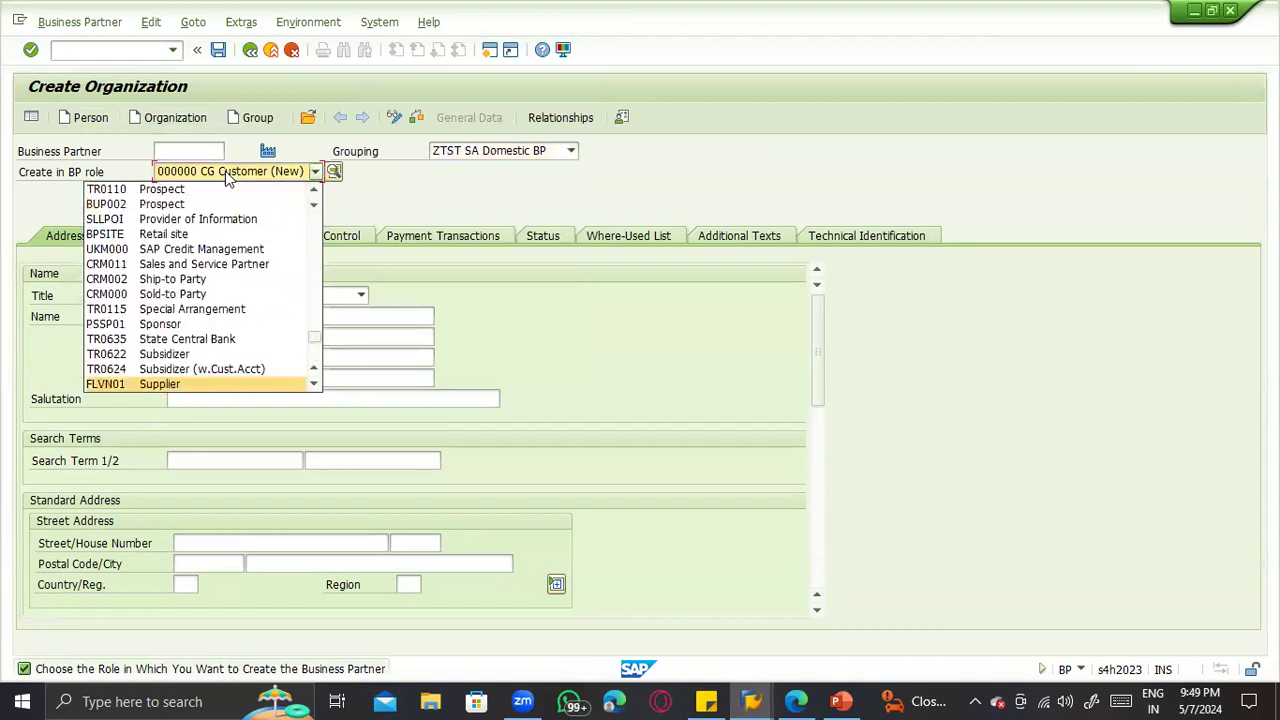
pyautogui.press('Return')
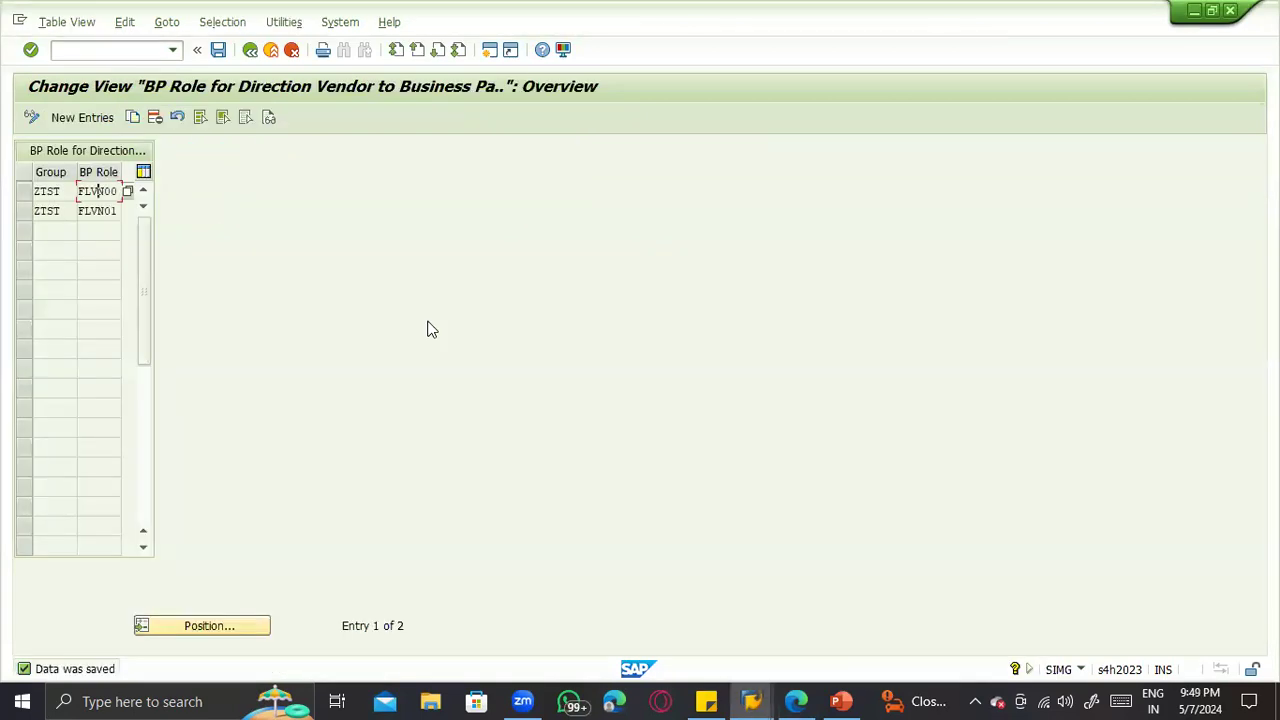
pyautogui.press('alt')
pyautogui.moveTo(90, 212); pyautogui.dragTo(114, 212)
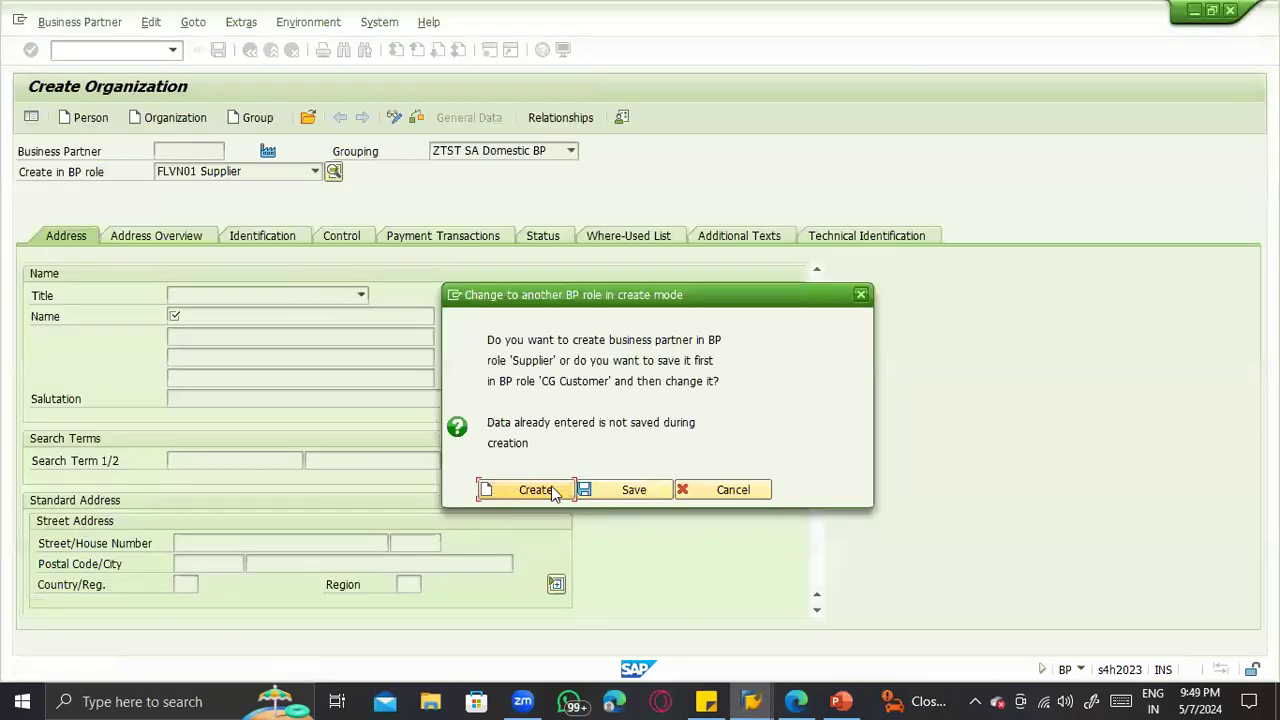
pyautogui.click(551, 489)
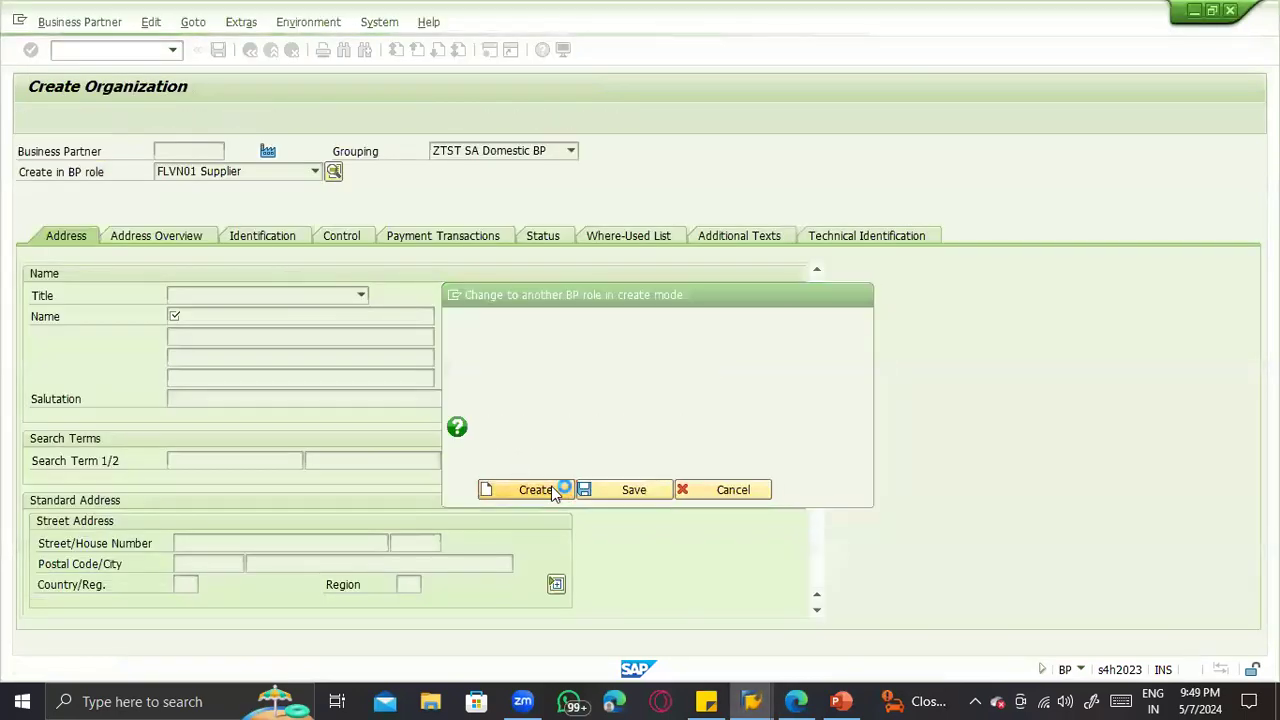
# Step: Enter Mashroom Production Unit Supplier as the organization's name
pyautogui.click(266, 318)
pyautogui.write('Mashroom Production Unit Supplier')
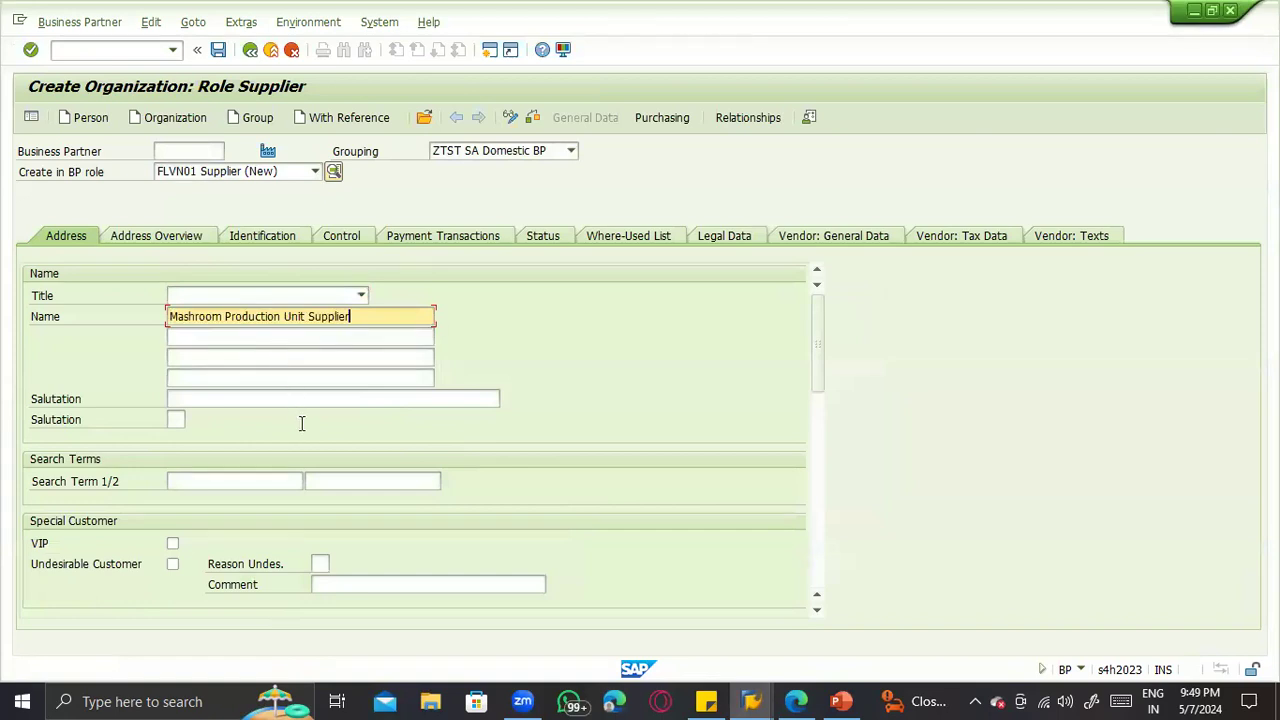
pyautogui.scroll(-3, 291, 455)
pyautogui.scroll(2, 249, 385)
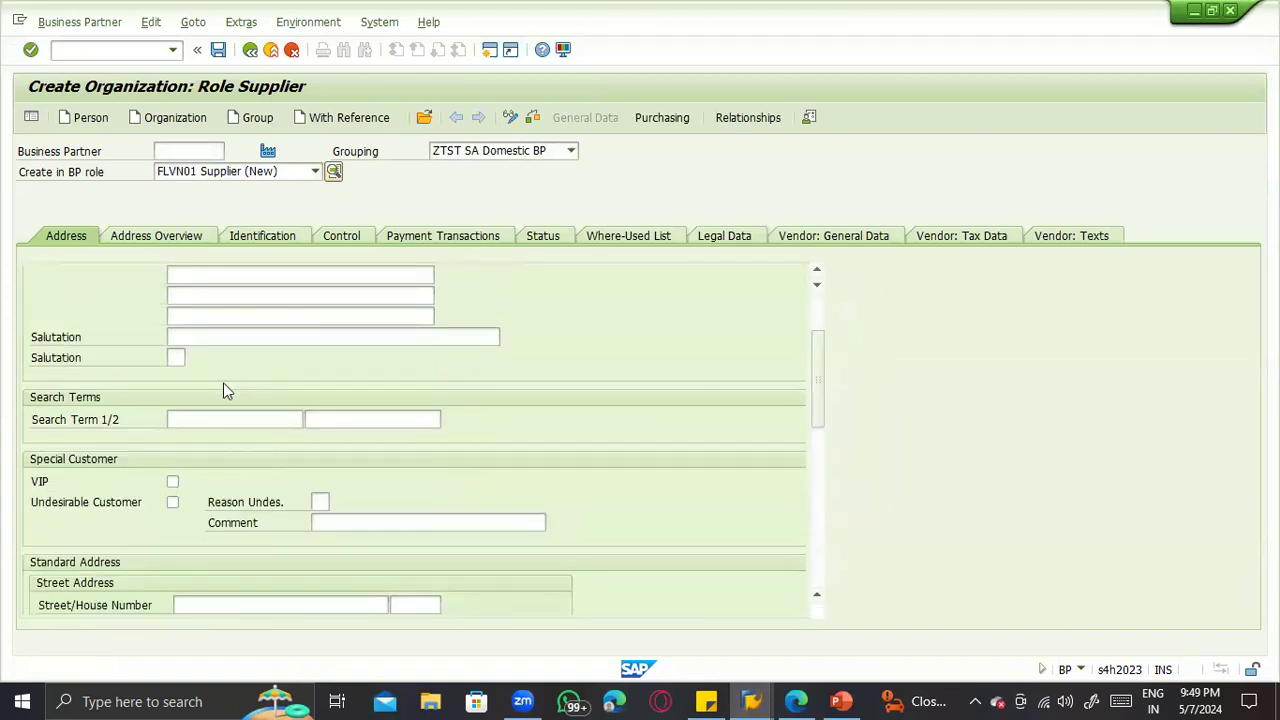
# Step: Set the supplier's address country to IN and its communication language to EN English
pyautogui.scroll(-4, 226, 391)
pyautogui.click(193, 461)
pyautogui.click(197, 475)
pyautogui.press('Return')
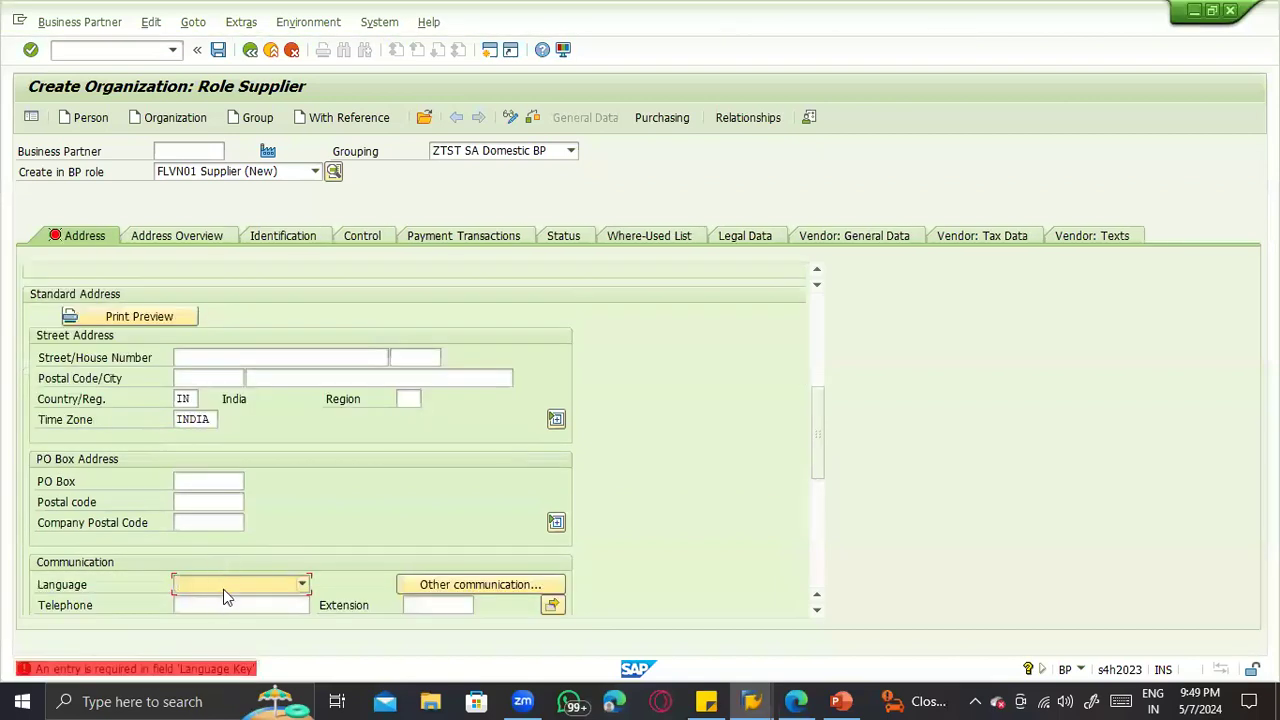
pyautogui.click(221, 583)
pyautogui.press('e')
pyautogui.press('Return')
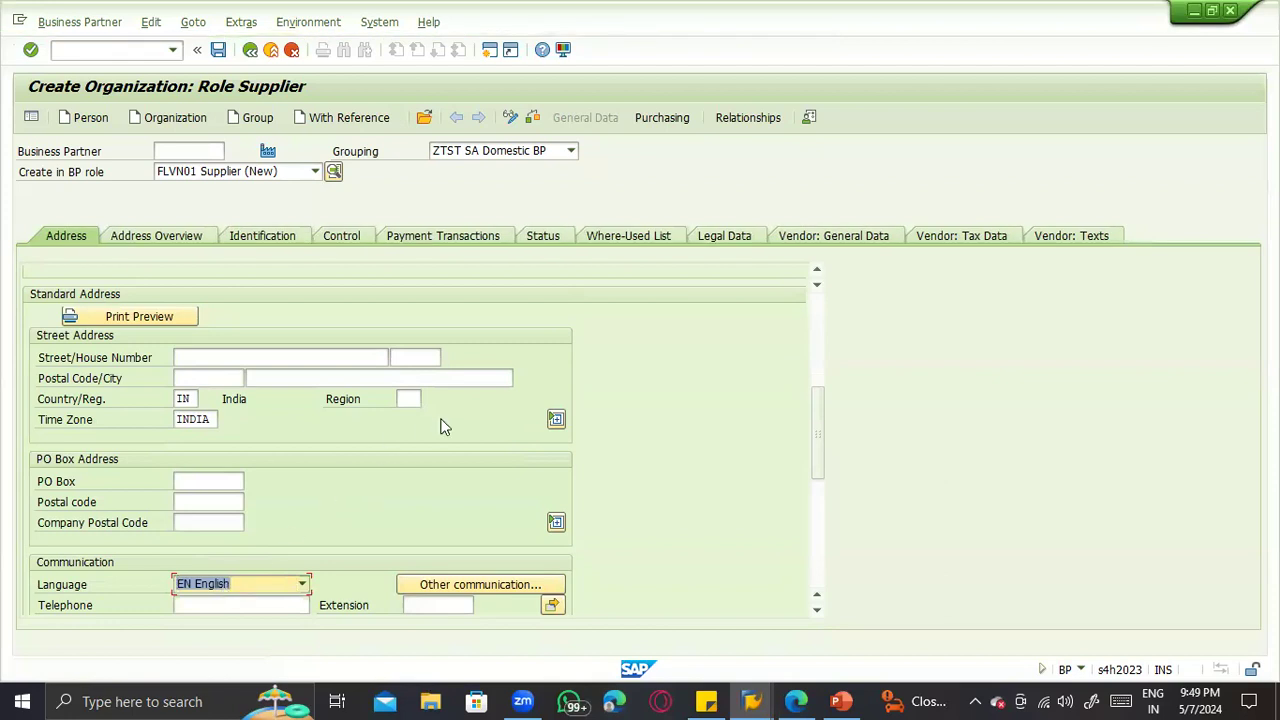
# Step: Check the vendor general data, try to save the supplier, and open the details of the resulting message
pyautogui.click(867, 237)
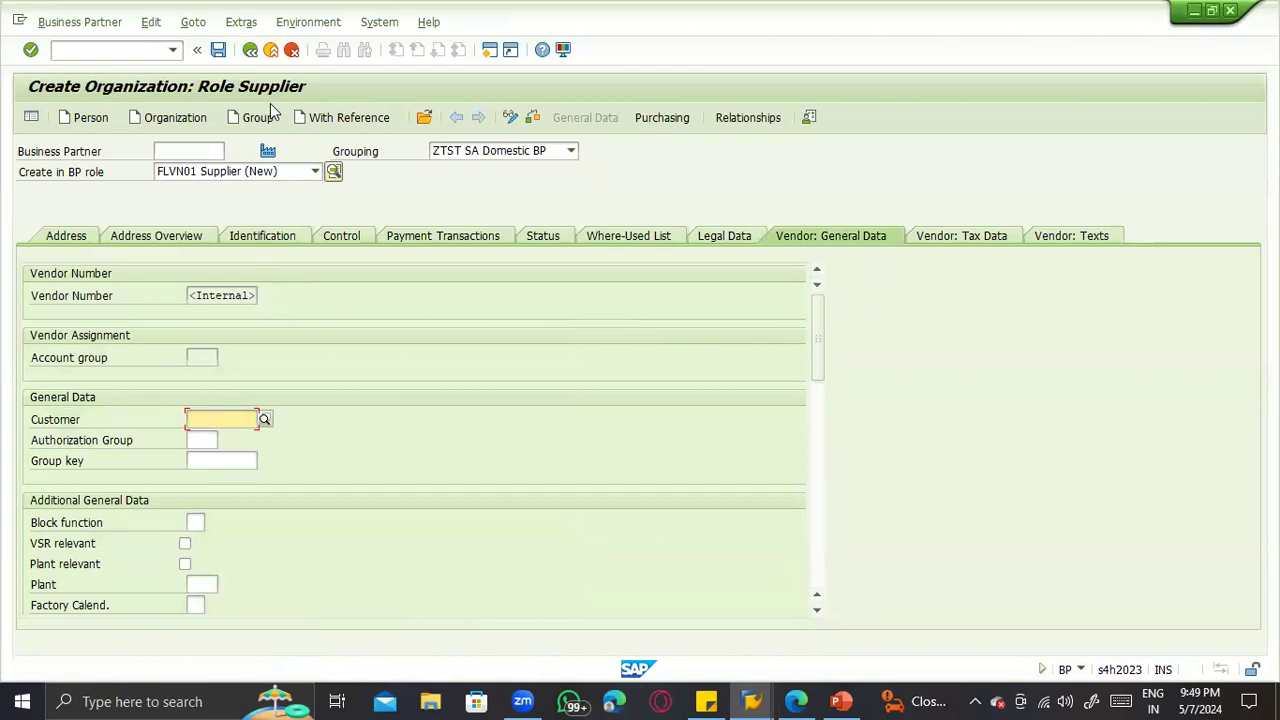
pyautogui.click(218, 49)
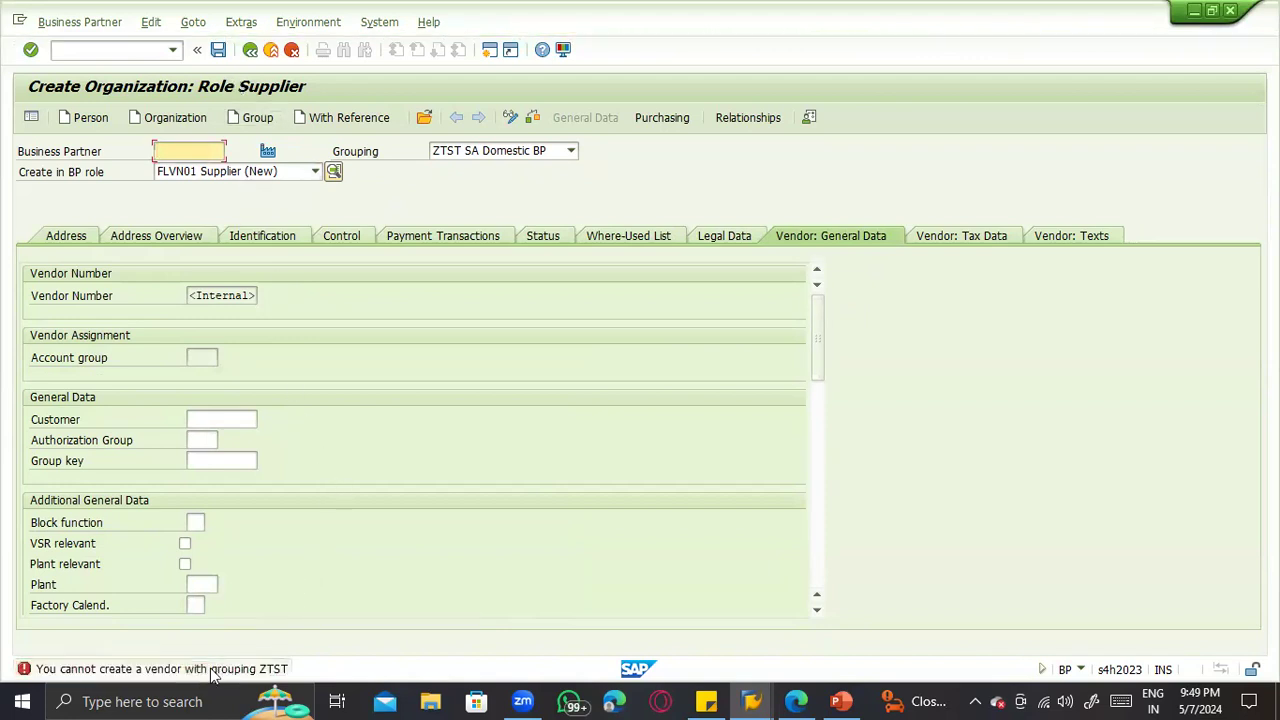
pyautogui.click(211, 672)
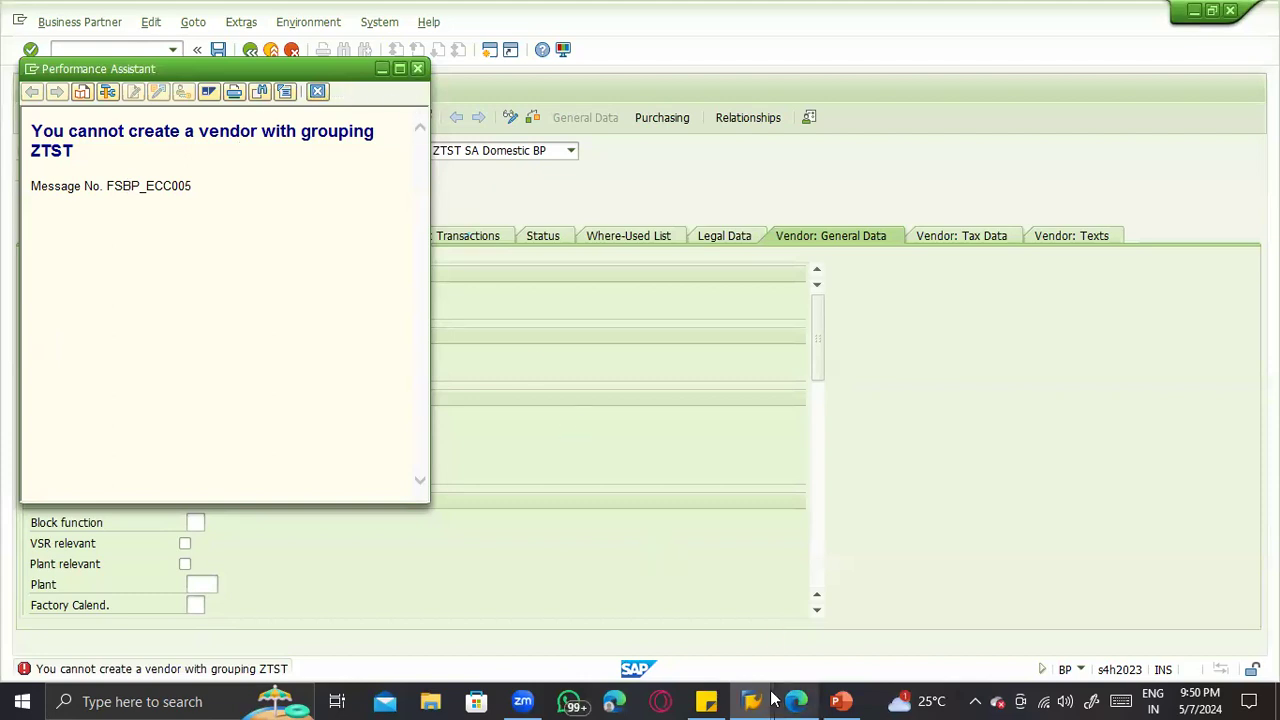
# Step: In a free SAP Easy Access session, start transaction SPRO and display the SAP Reference IMG
pyautogui.moveTo(760, 700)
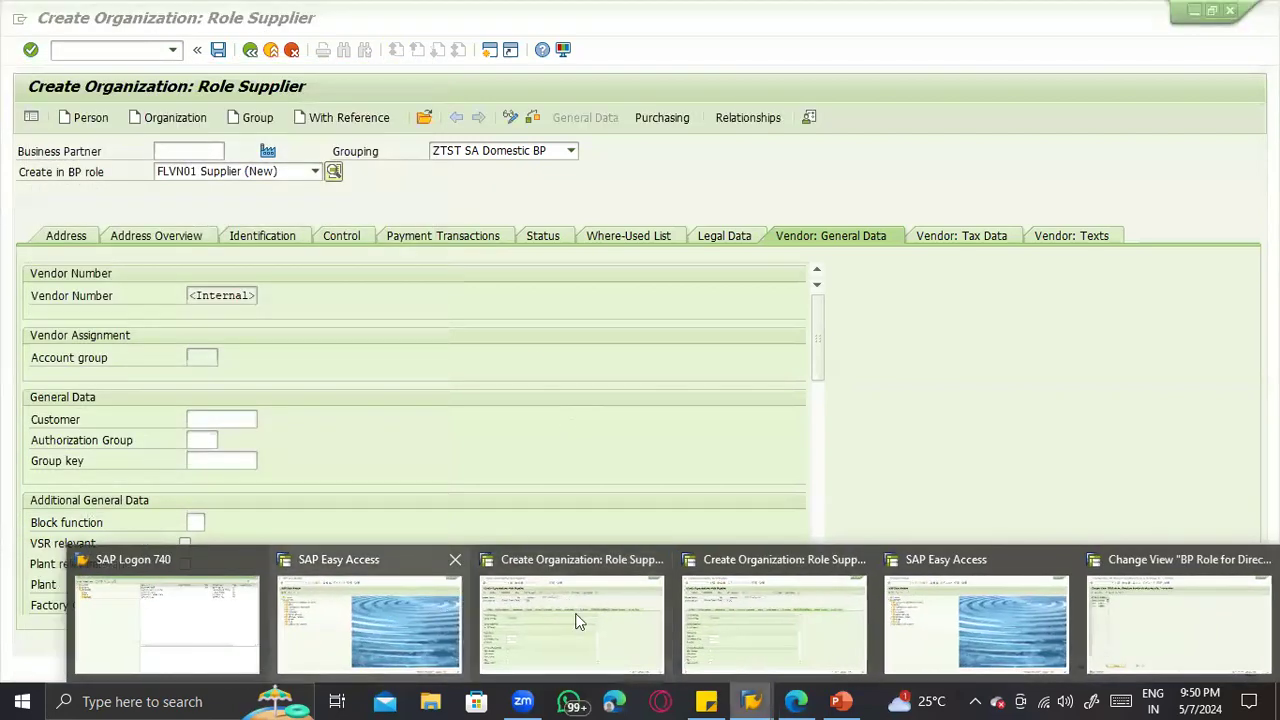
pyautogui.click(894, 639)
pyautogui.write('spro')
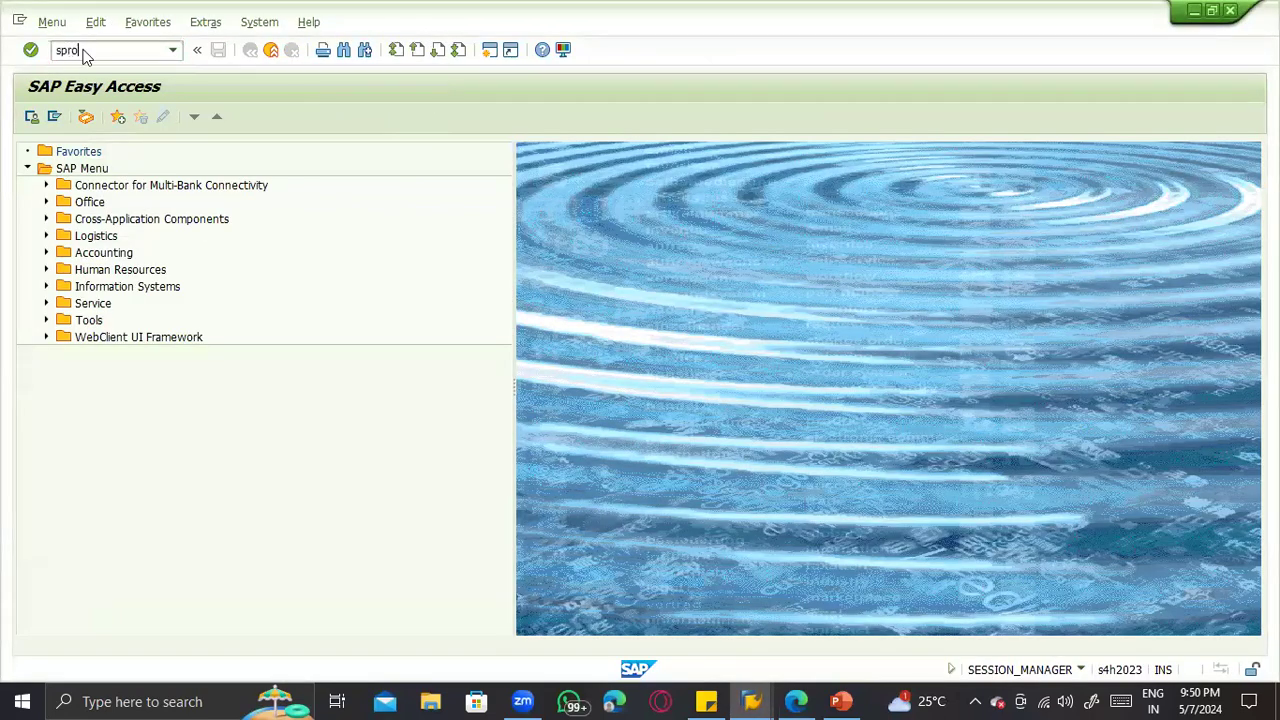
pyautogui.press('Return')
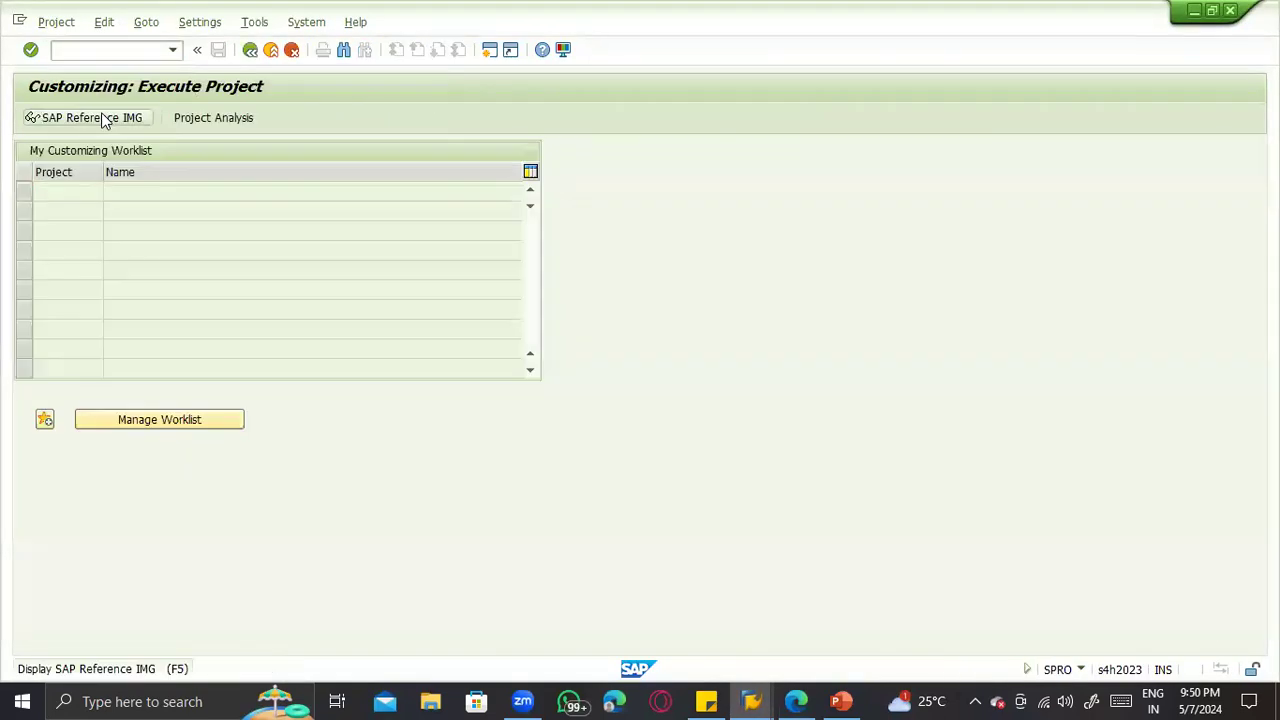
pyautogui.click(101, 118)
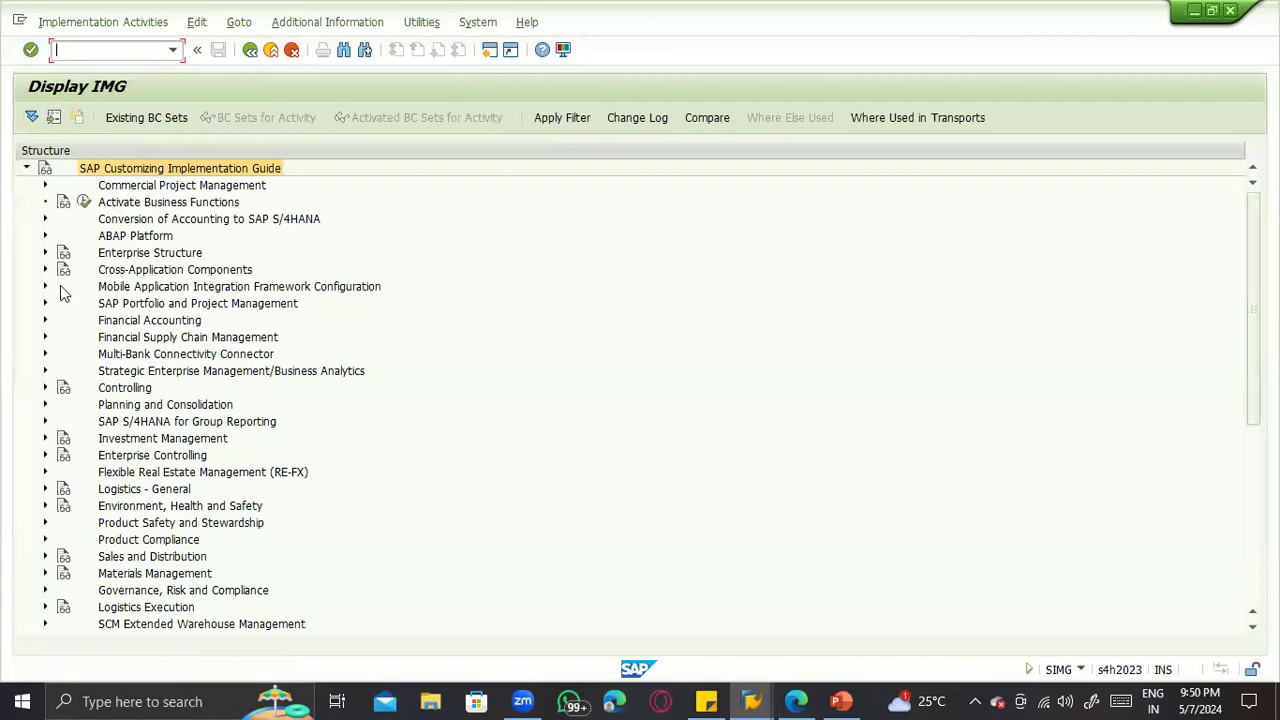
# Step: Open Define Groupings and Assign Number Ranges in the SAP Business Partner basic settings under Cross-Application Components
pyautogui.click(44, 270)
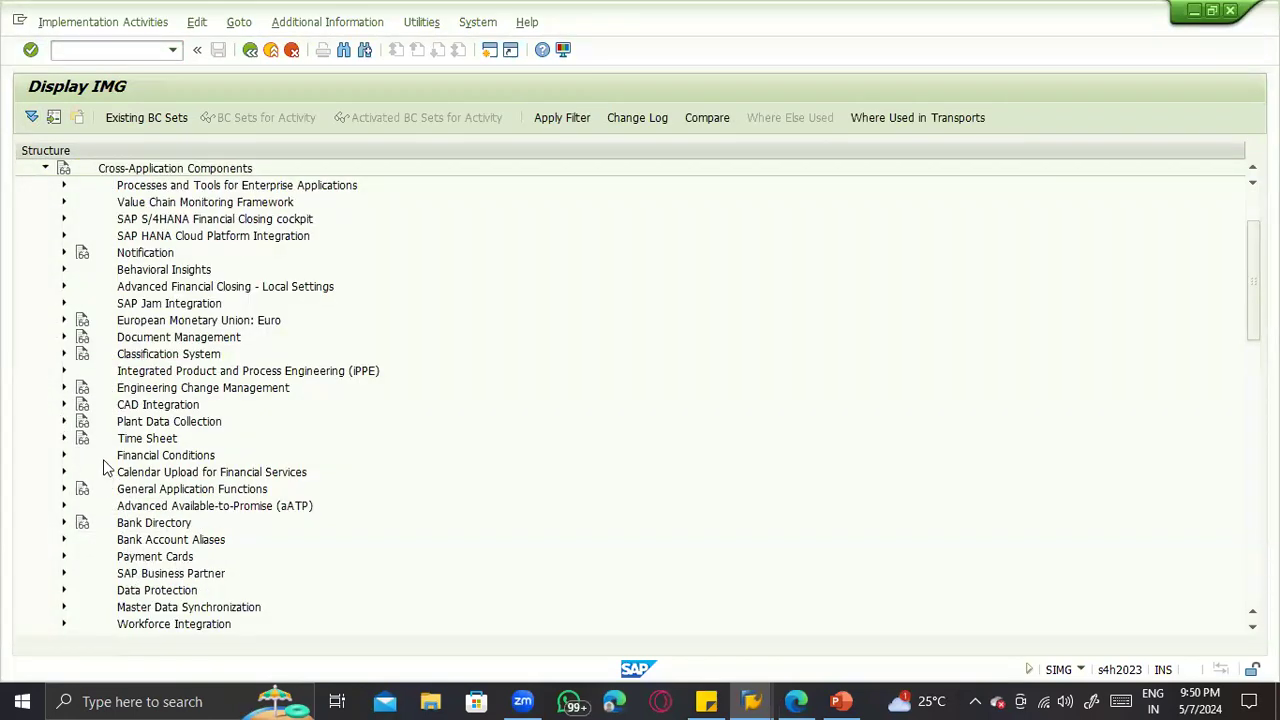
pyautogui.click(64, 573)
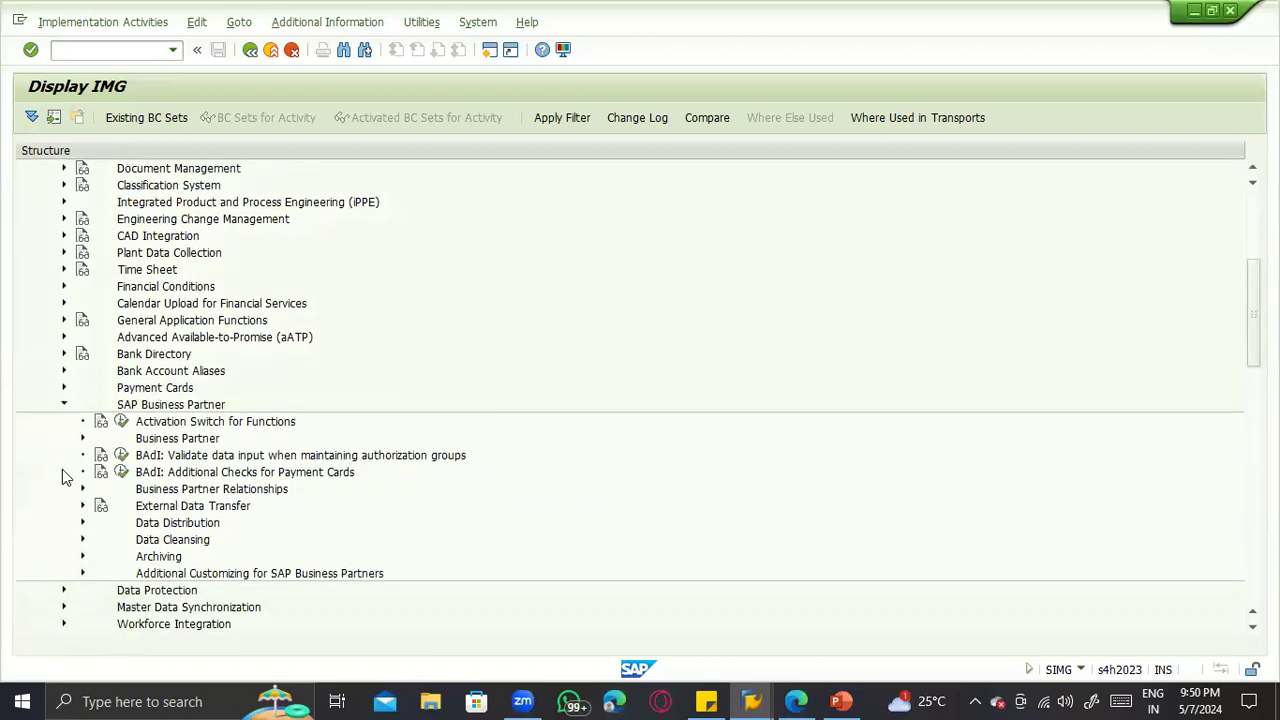
pyautogui.click(82, 438)
pyautogui.click(101, 455)
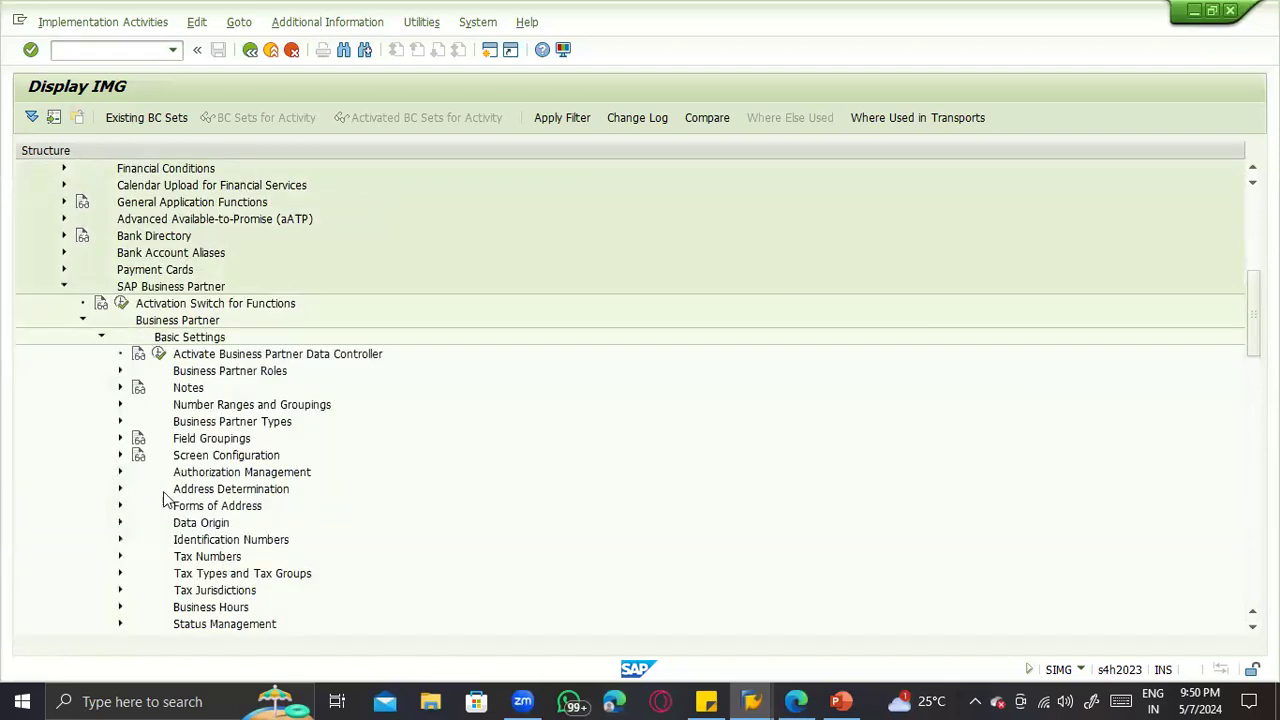
pyautogui.click(120, 404)
pyautogui.click(177, 438)
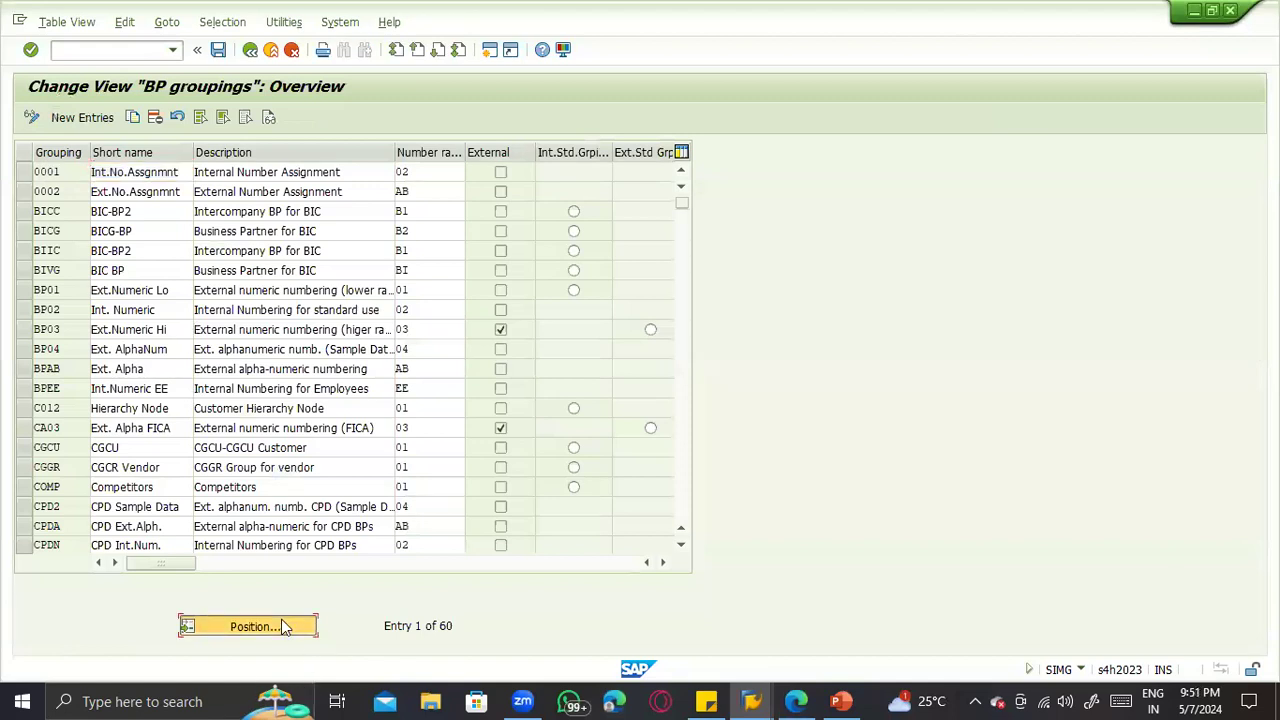
# Step: Look up grouping ZTST in the BP groupings, review its description and number range, and return to the implementation guide
pyautogui.click(281, 619)
pyautogui.write('ZIST')
pyautogui.press('Return')
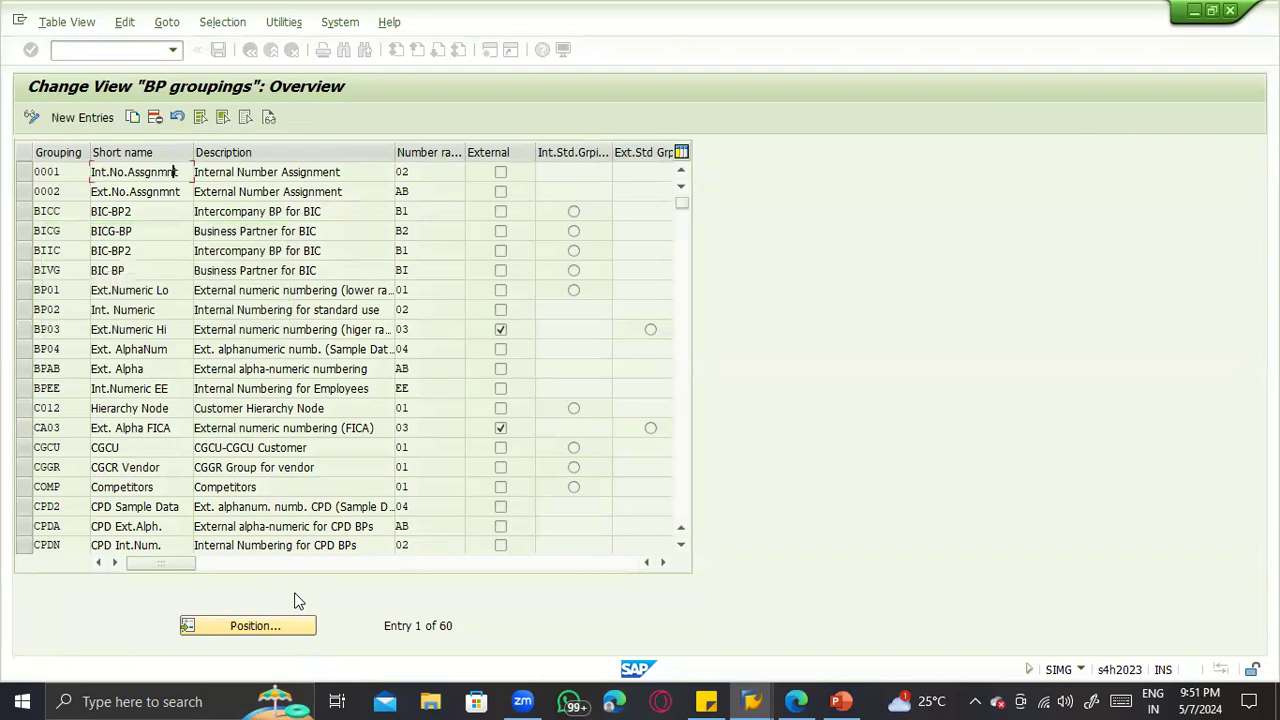
pyautogui.click(309, 169)
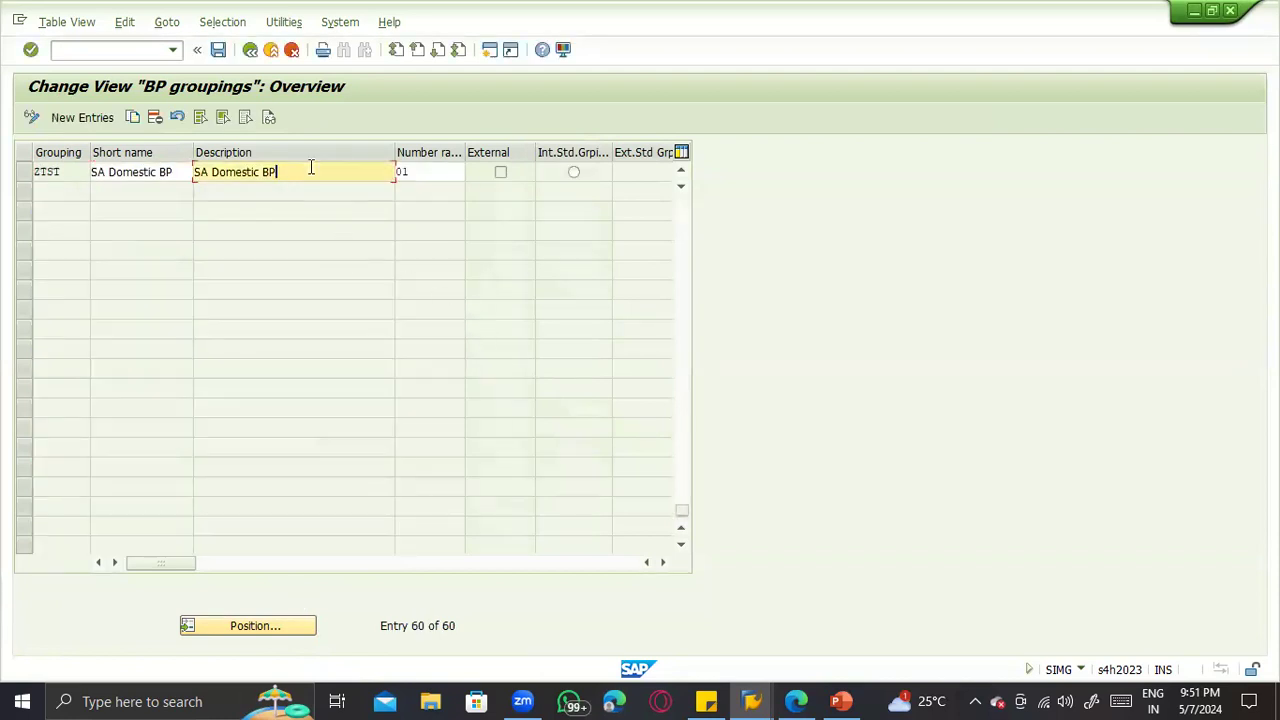
pyautogui.click(419, 170)
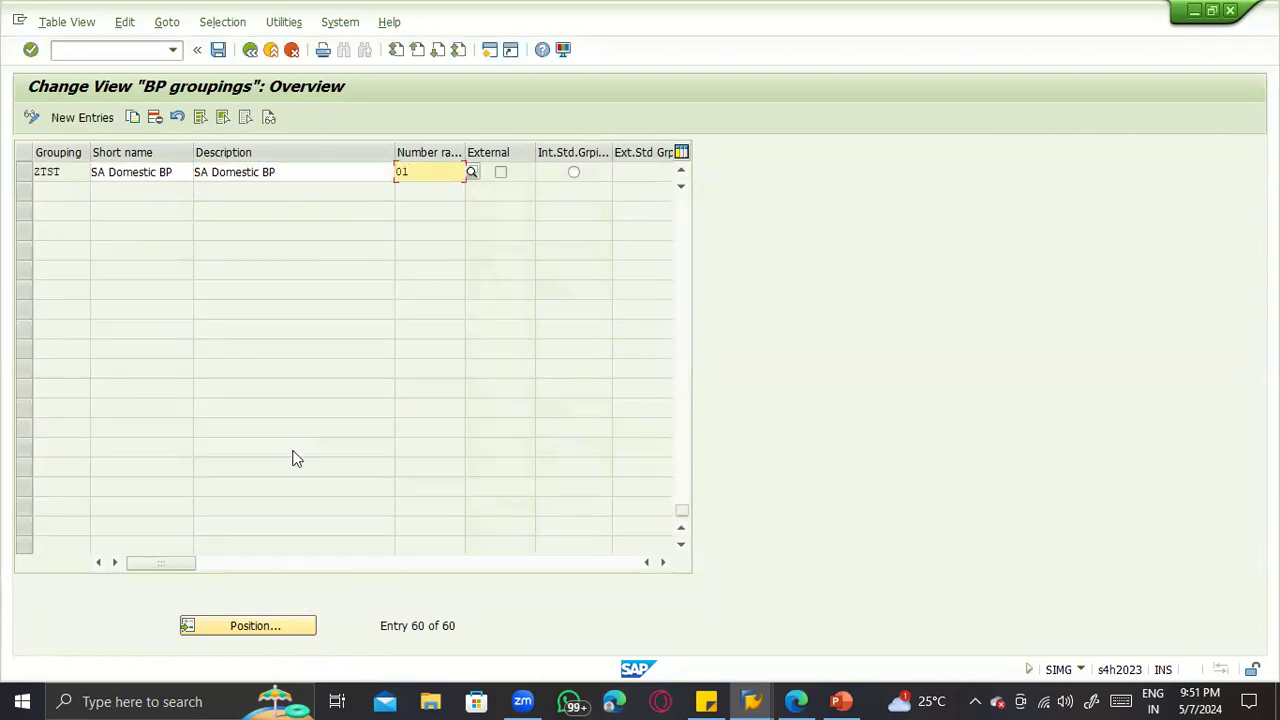
pyautogui.click(199, 565)
pyautogui.click(98, 563)
pyautogui.moveTo(150, 570)
pyautogui.mouseDown()
pyautogui.moveTo(424, 589)
pyautogui.moveTo(136, 568)
pyautogui.mouseUp()
pyautogui.moveTo(66, 170); pyautogui.dragTo(36, 167)
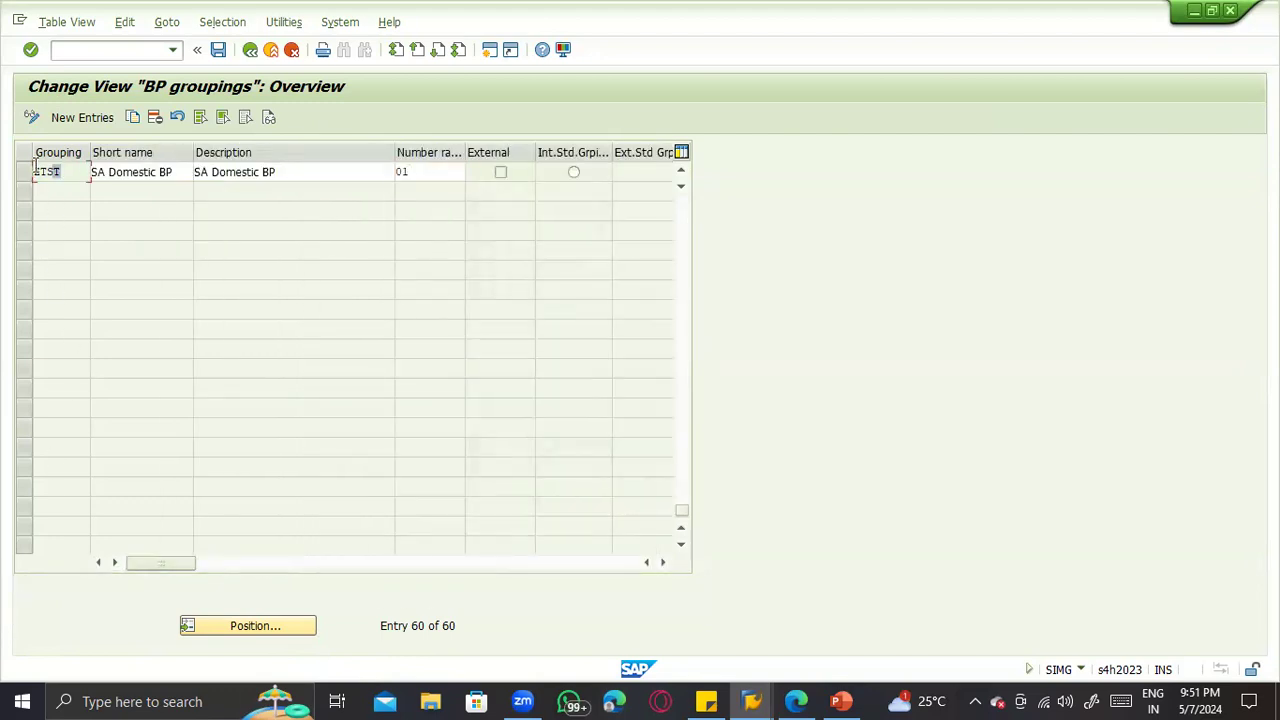
pyautogui.click(250, 49)
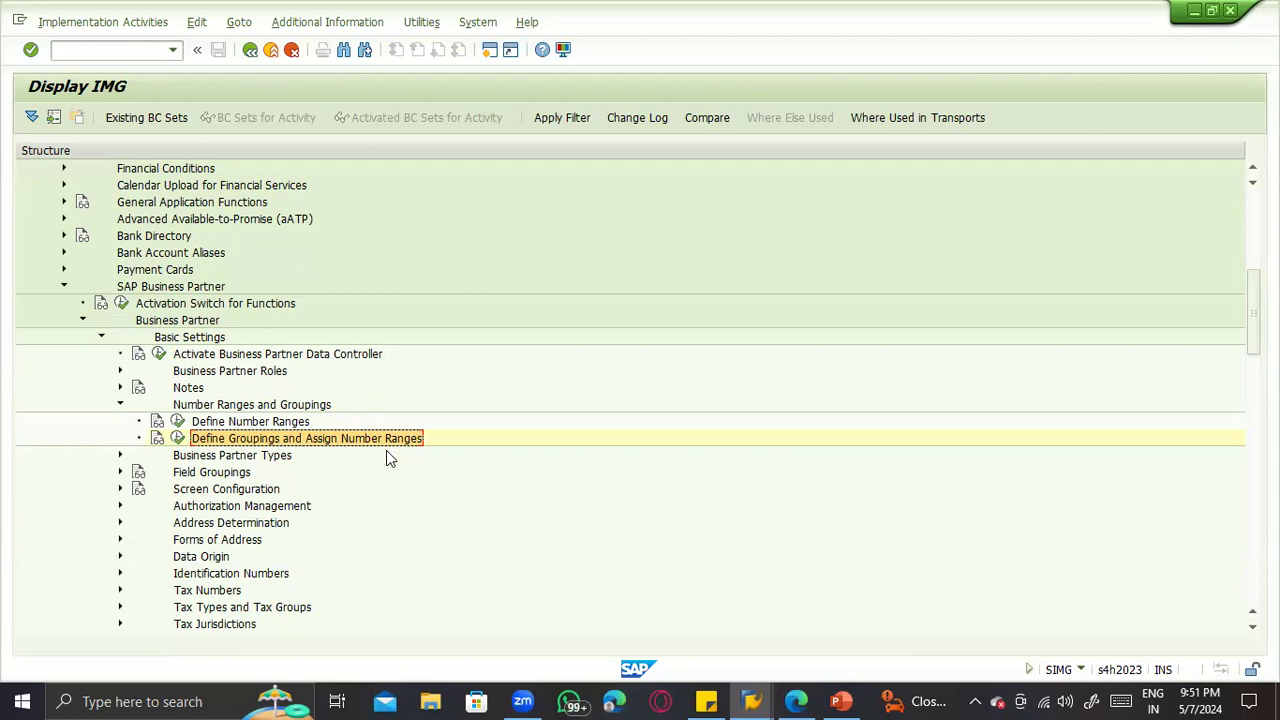
# Step: Under Master Data Synchronization, open Define Number Assignment for Direction BP to Vendor in the vendor integration key assignments
pyautogui.click(60, 287)
pyautogui.click(64, 320)
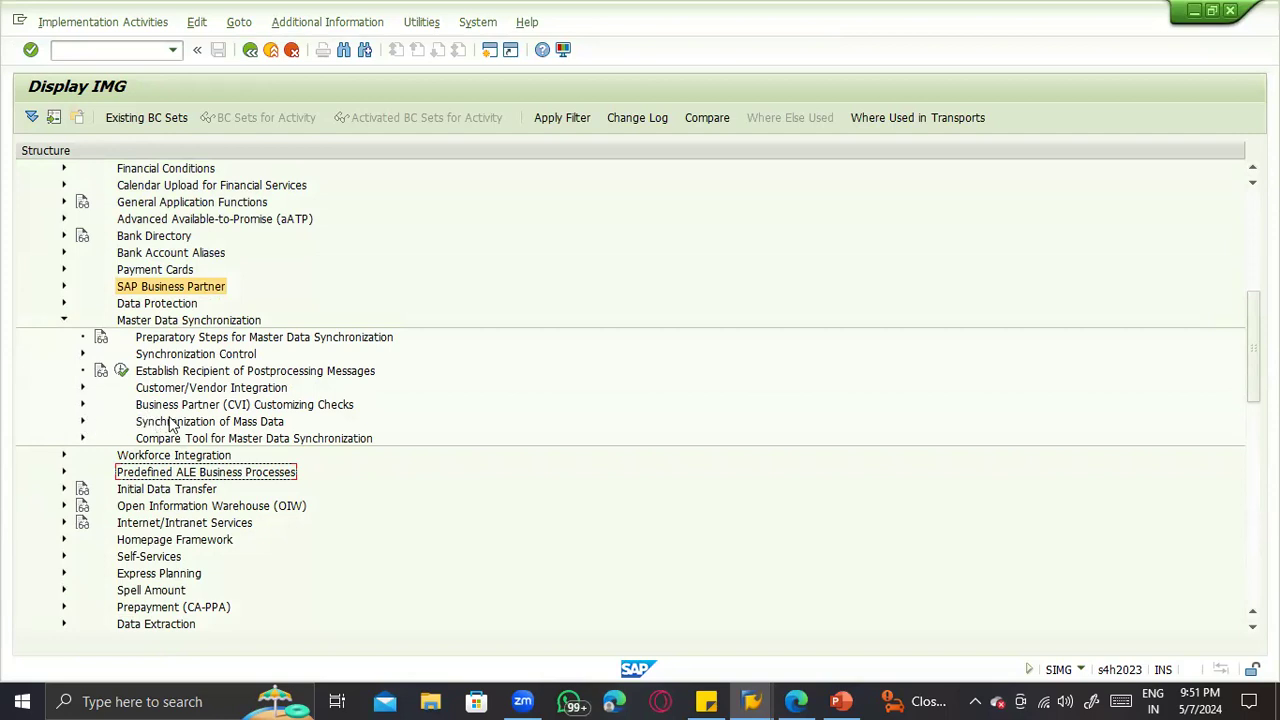
pyautogui.click(82, 388)
pyautogui.click(101, 439)
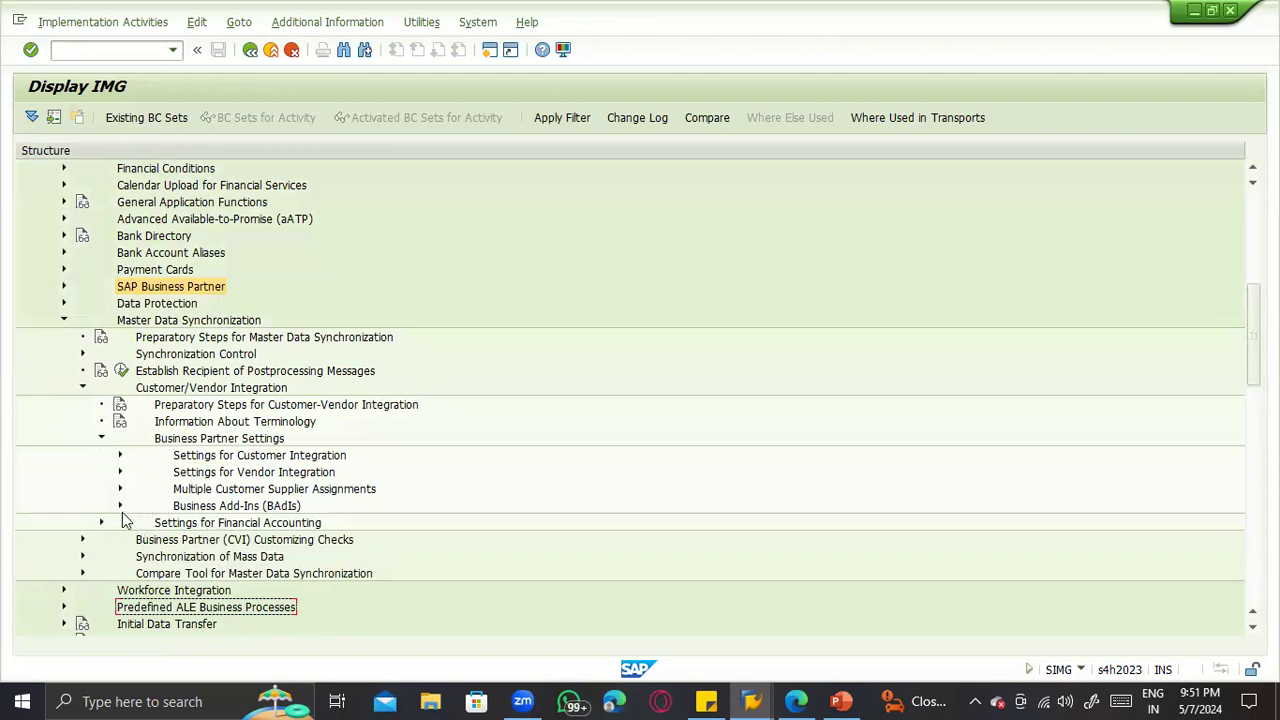
pyautogui.click(120, 472)
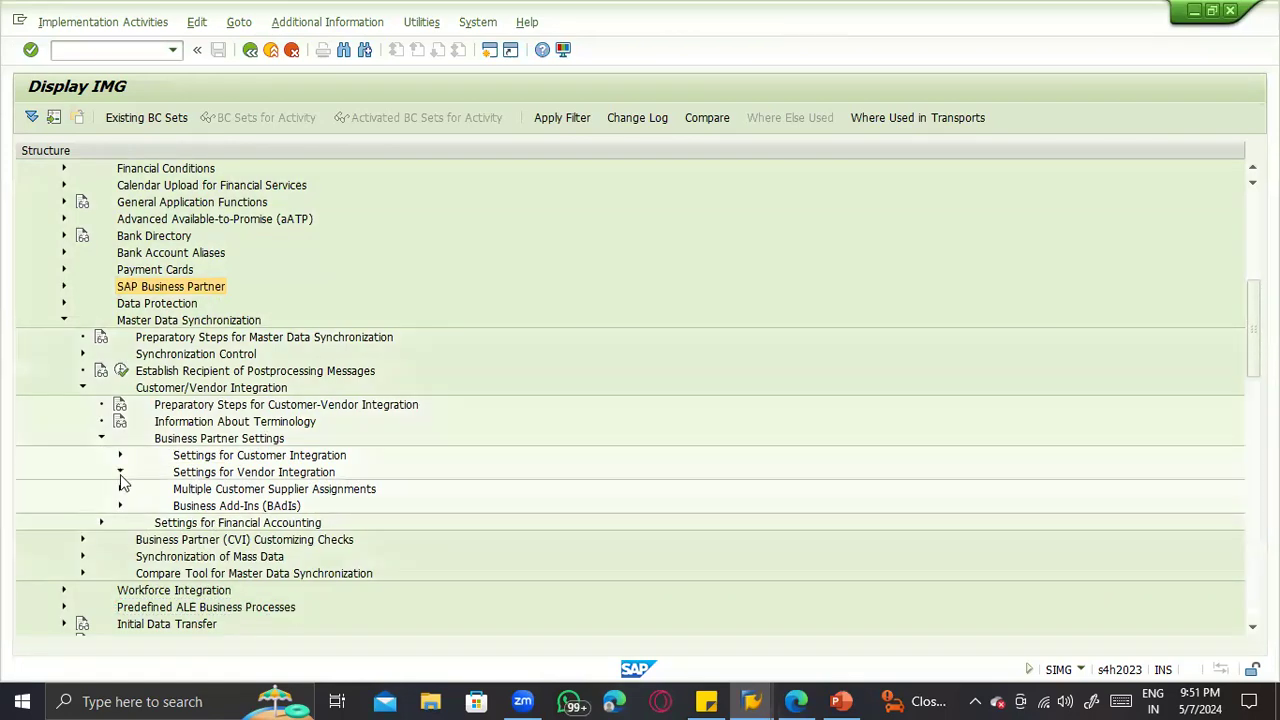
pyautogui.click(157, 539)
pyautogui.scroll(-1, 283, 532)
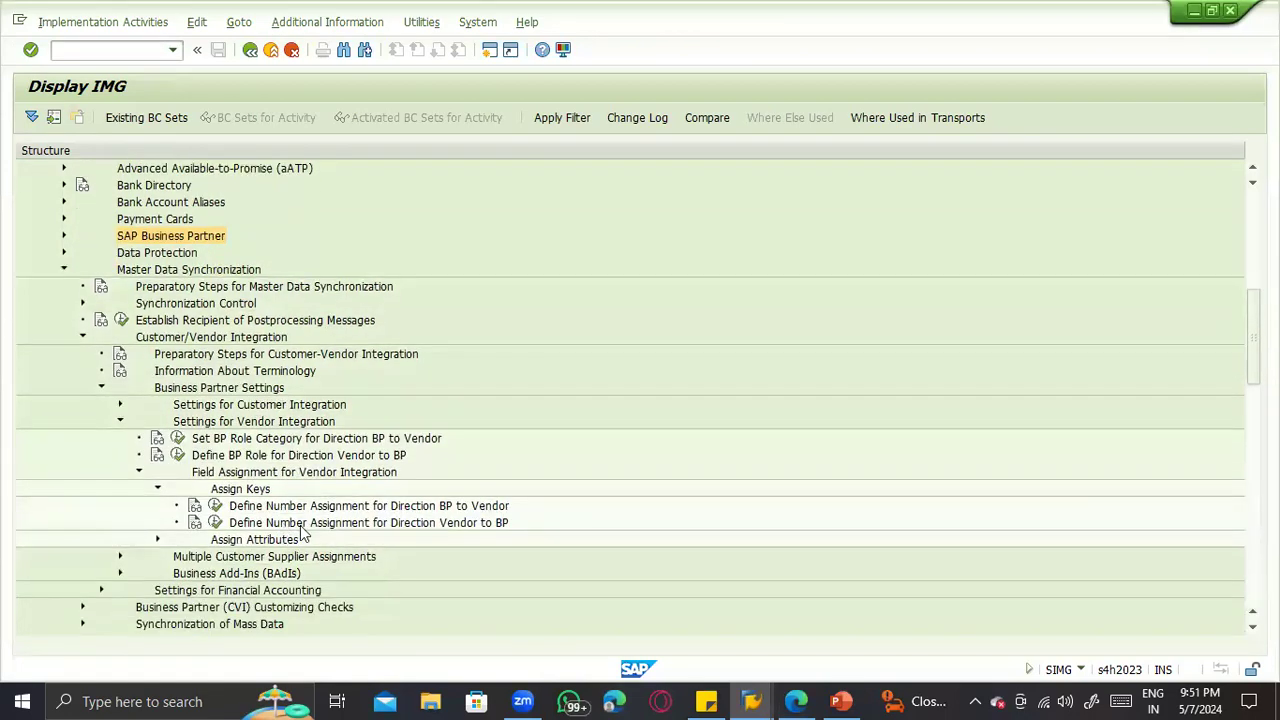
pyautogui.click(360, 507)
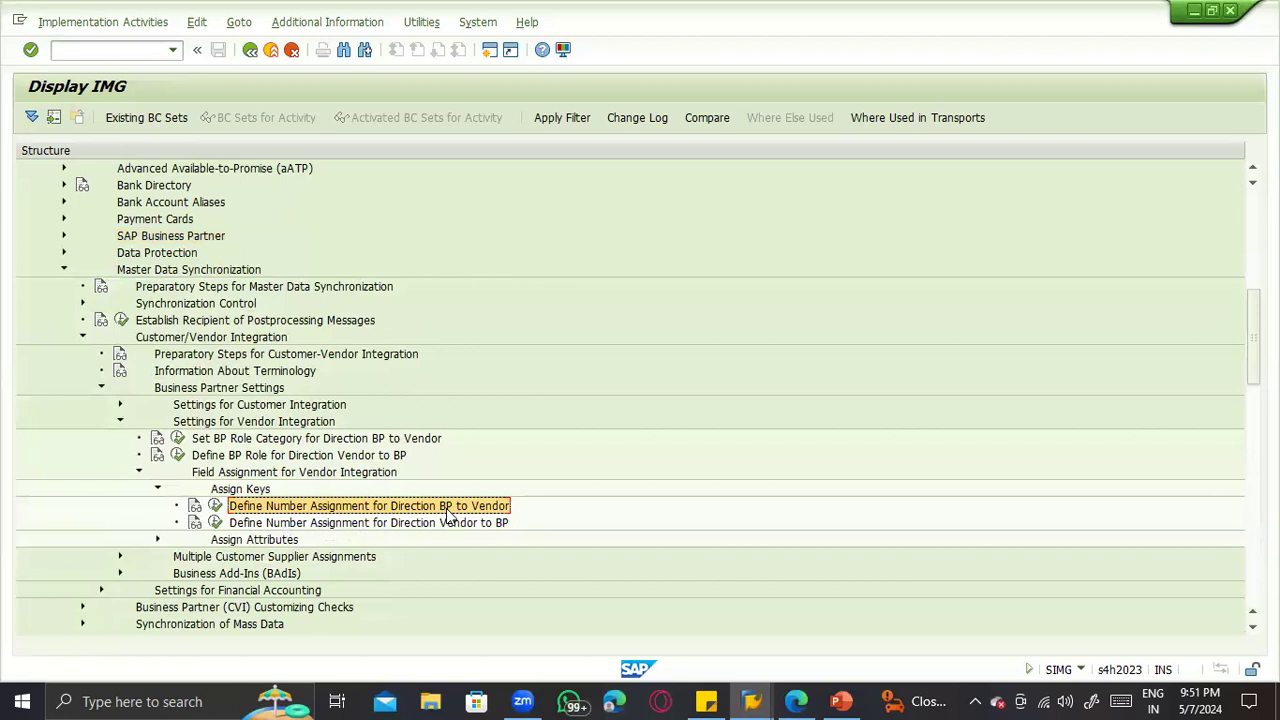
pyautogui.click(215, 507)
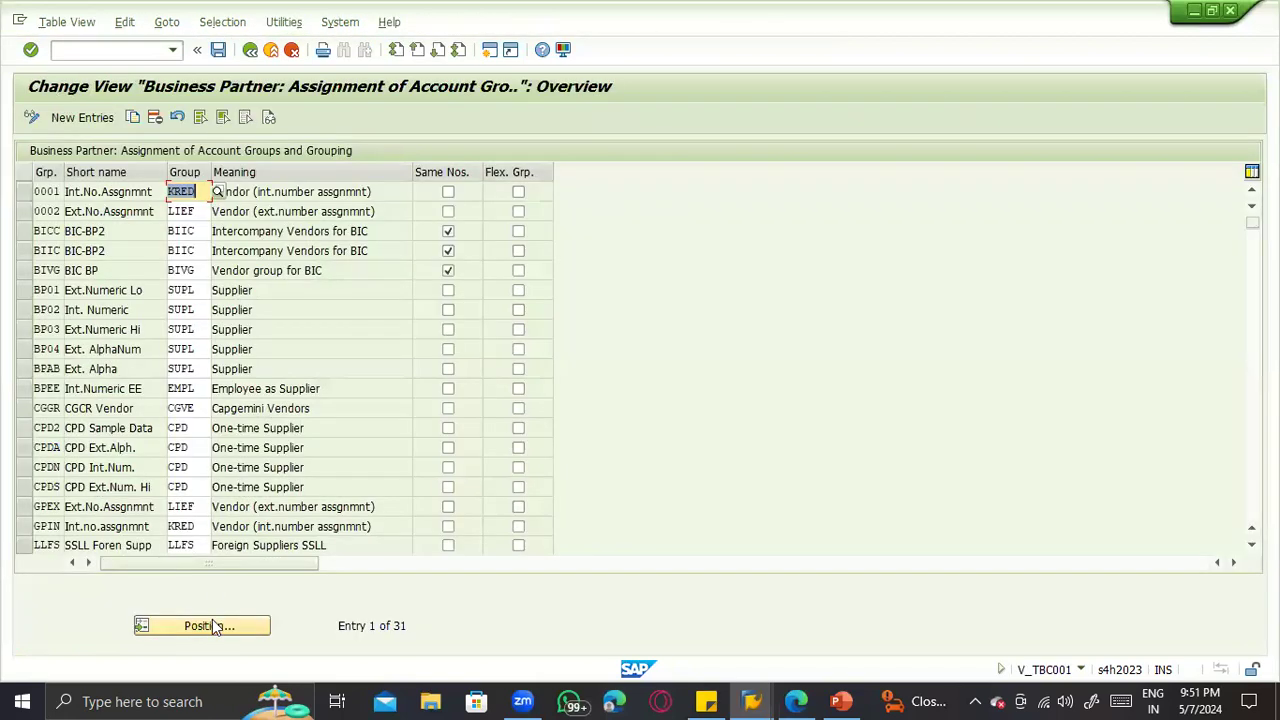
# Step: Look up the ZINT entry in the assignment of account groups and groupings
pyautogui.click(213, 625)
pyautogui.write('ZINT')
pyautogui.press('Return')
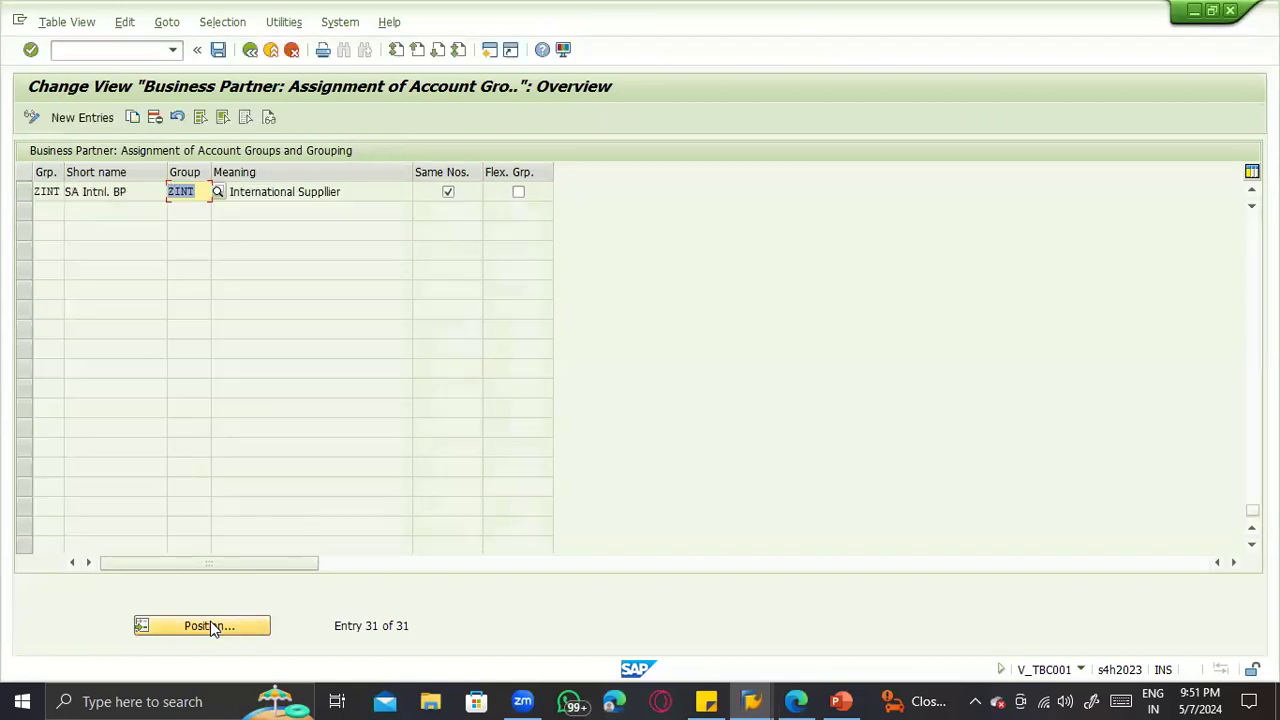
# Step: Try to assign grouping ZTST to vendor account group ZTST with Same Nos. enabled, and discard the new entry
pyautogui.click(80, 118)
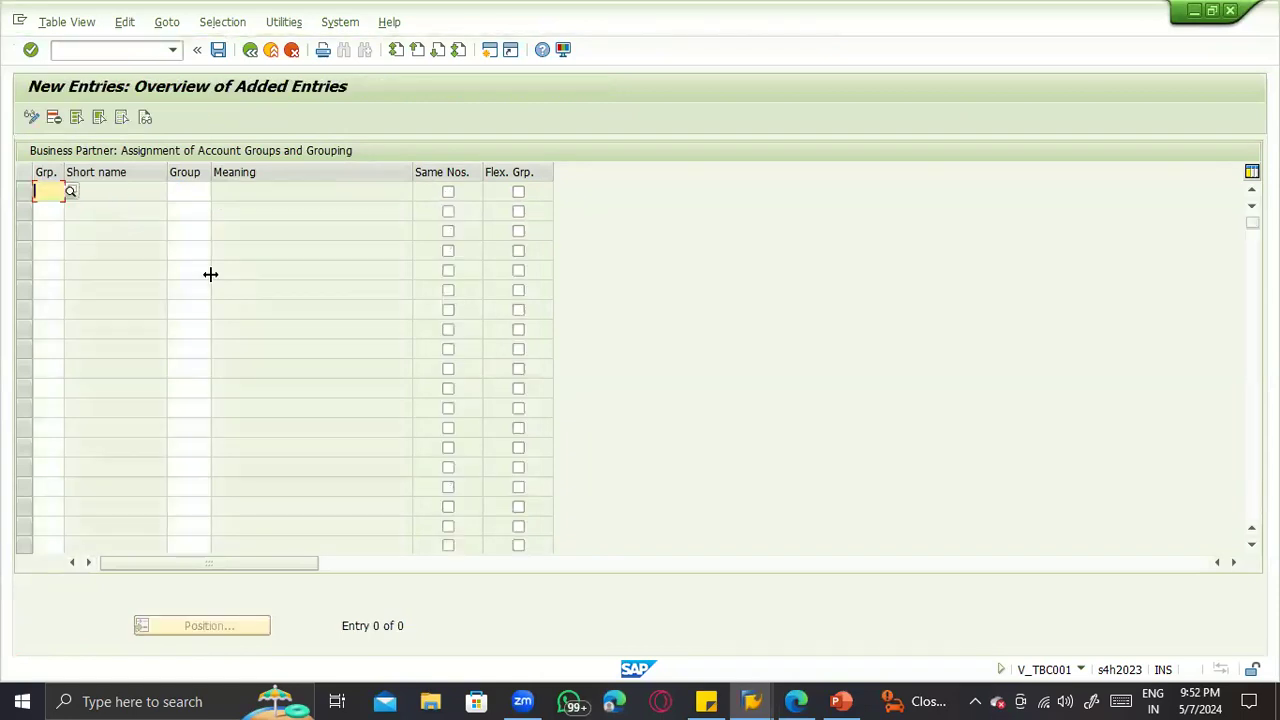
pyautogui.write('ZTST')
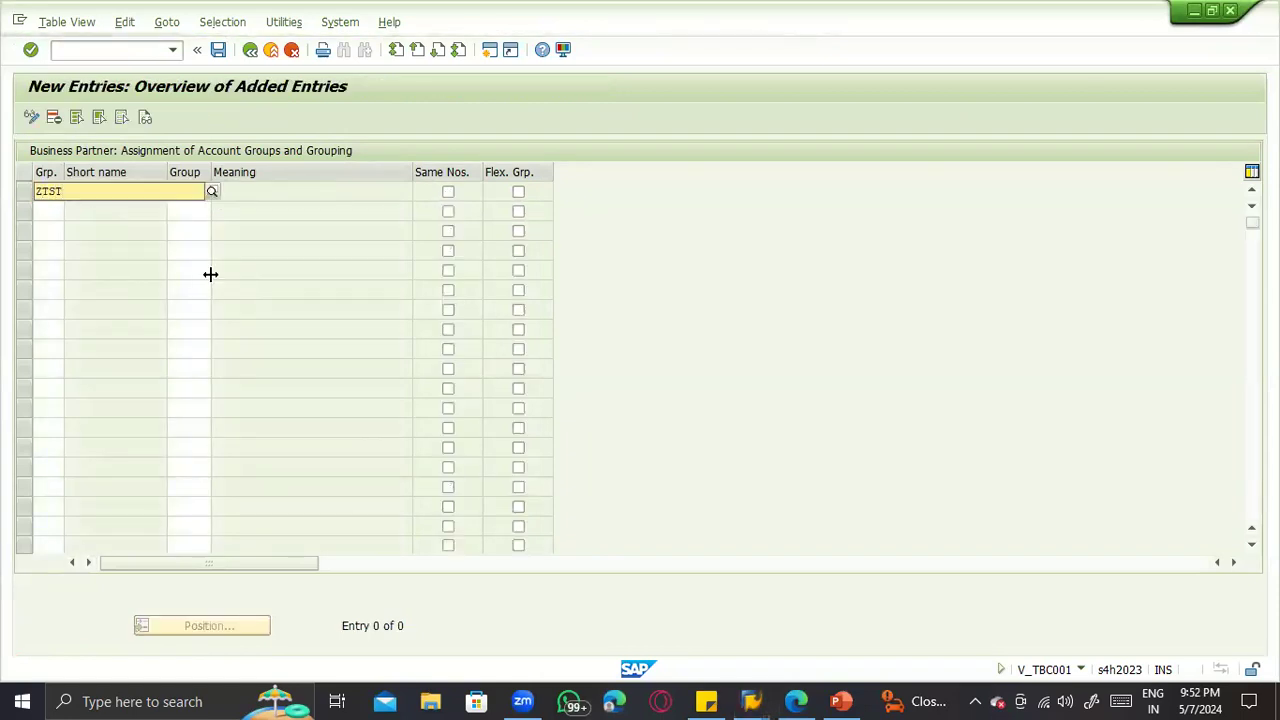
pyautogui.click(152, 225)
pyautogui.click(200, 190)
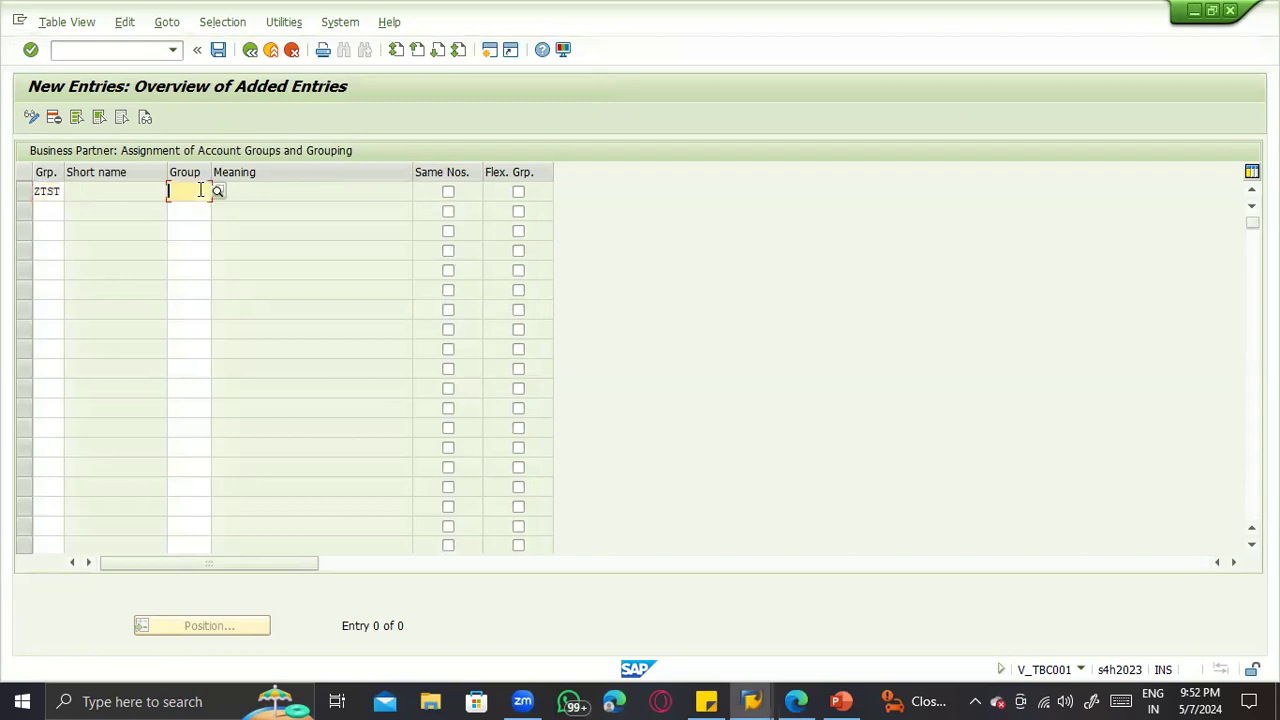
pyautogui.write('ZTST')
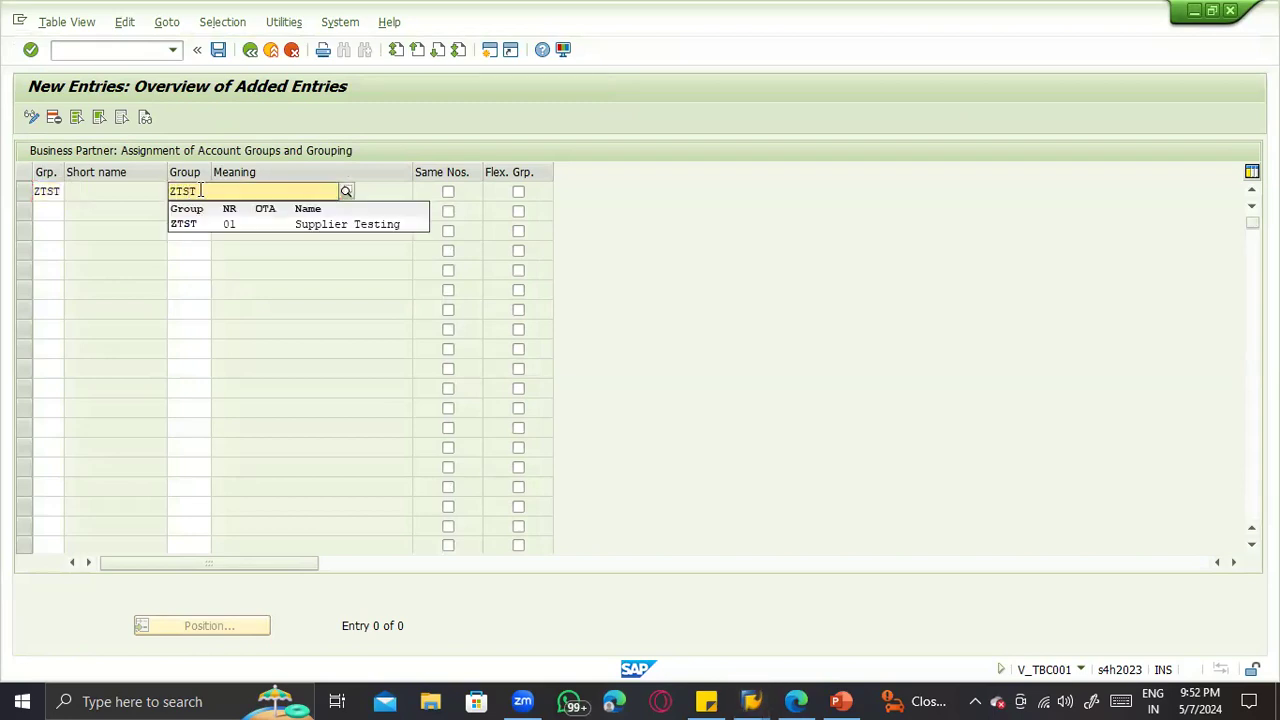
pyautogui.click(222, 225)
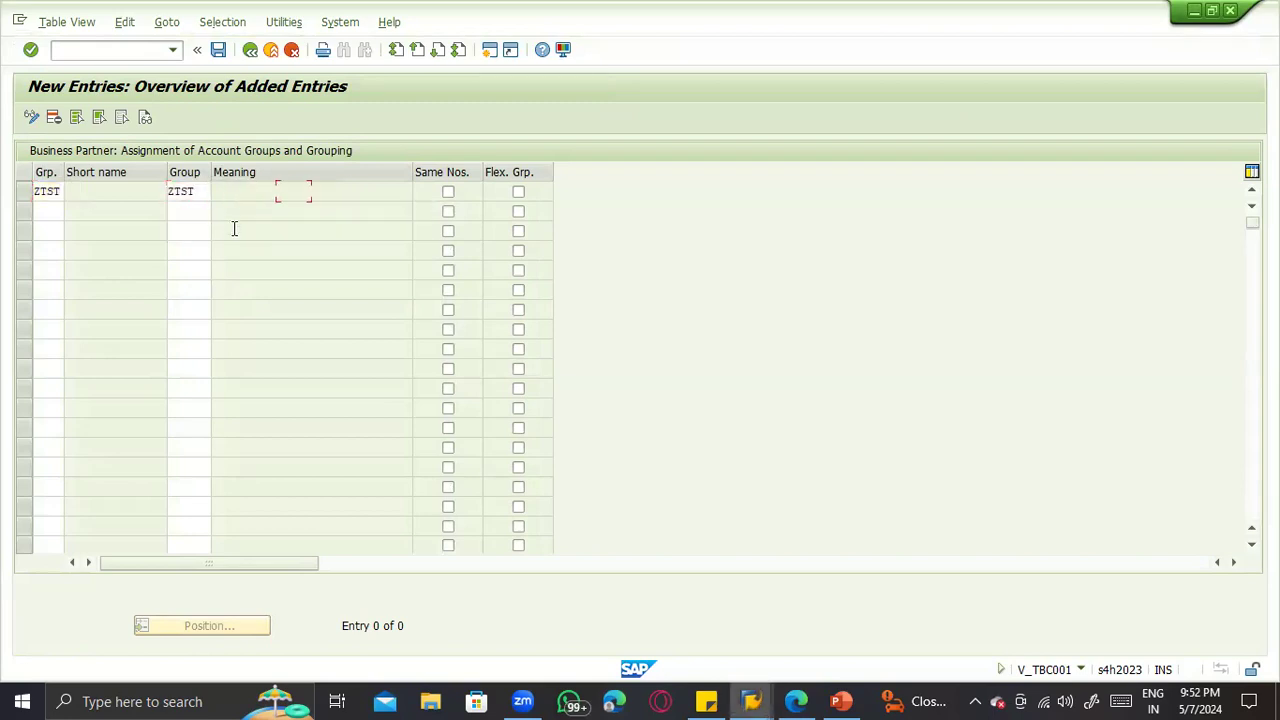
pyautogui.press('Return')
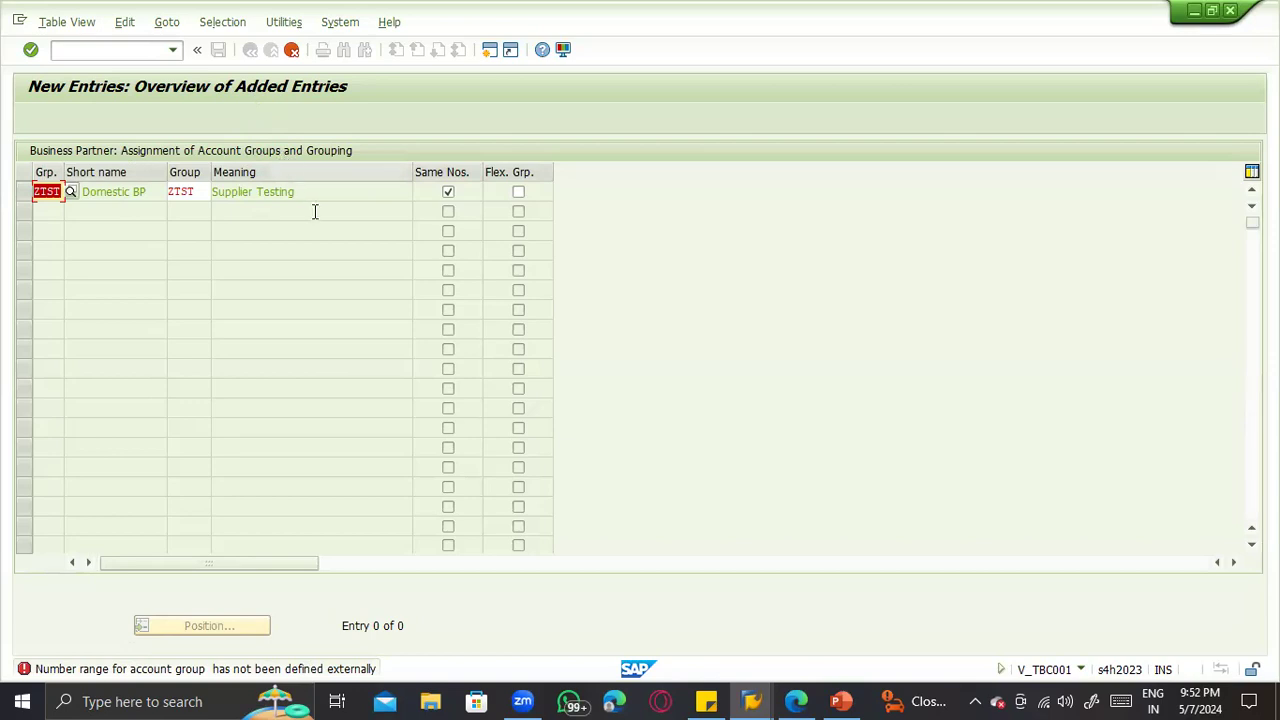
pyautogui.click(291, 50)
pyautogui.click(280, 346)
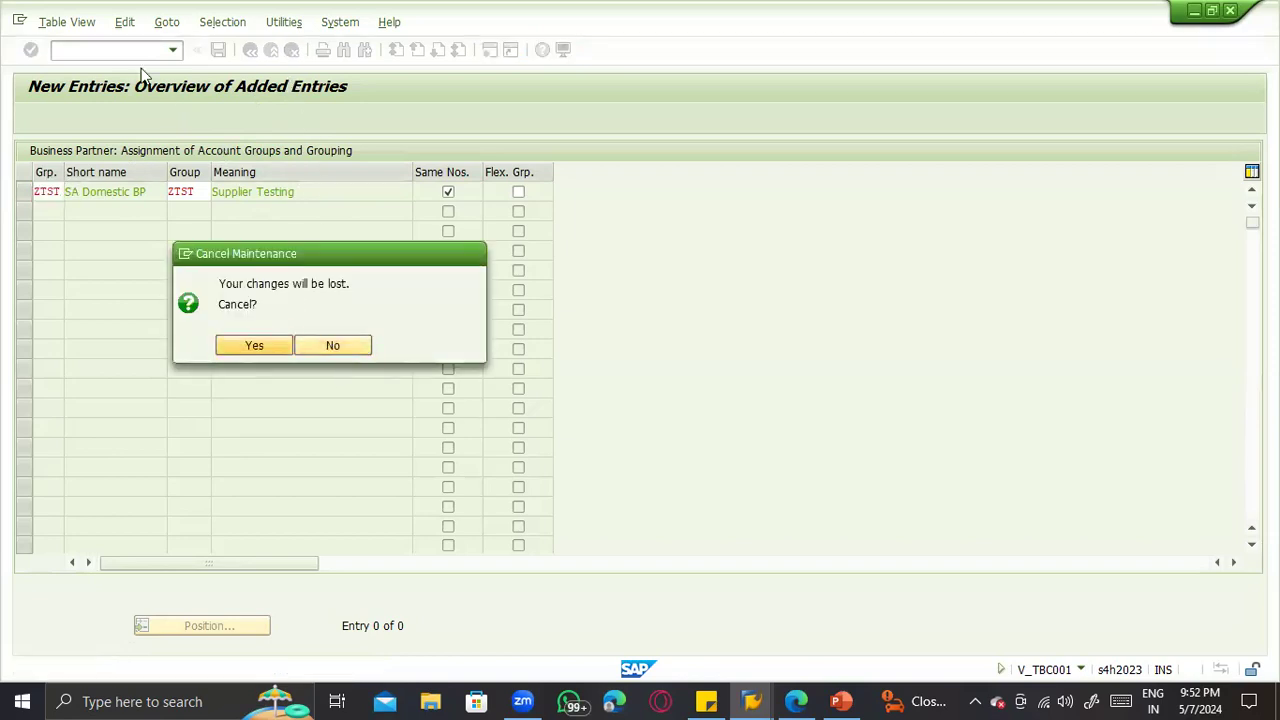
# Step: Open the vendor number ranges transaction OMSJ in a new session and go to the vendor interval maintenance
pyautogui.write('/nspro')
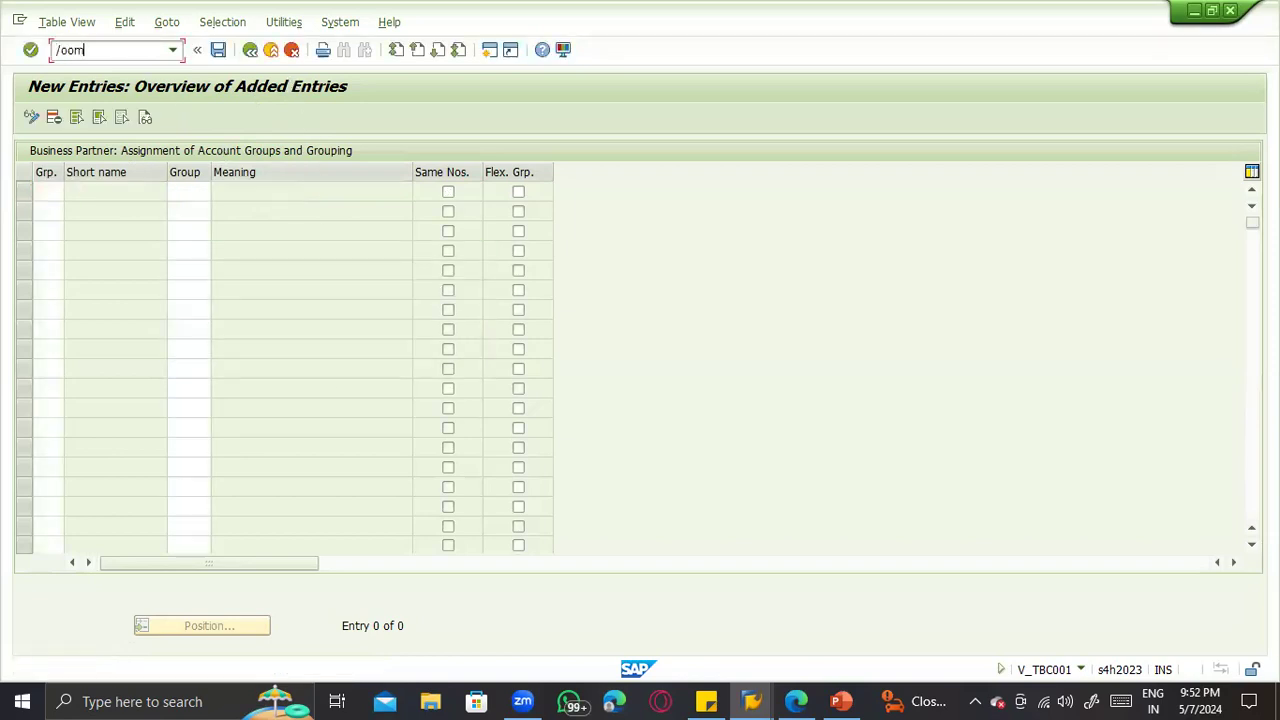
pyautogui.press('Return')
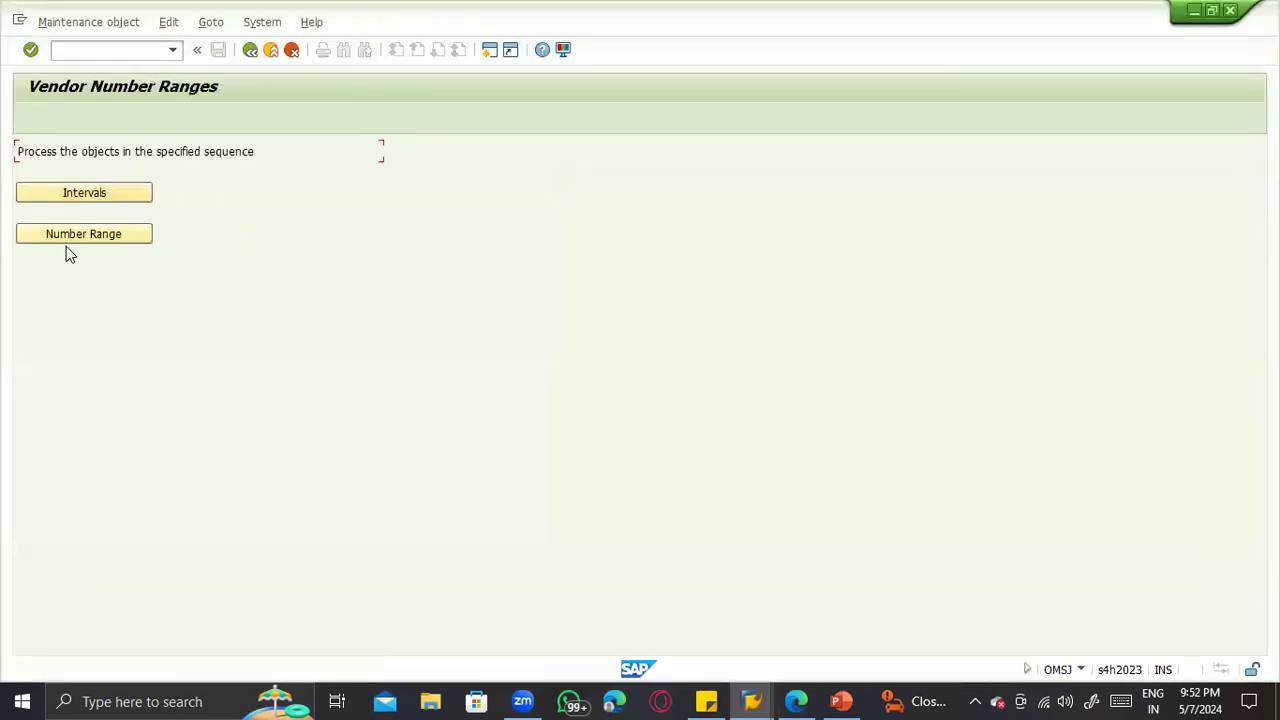
pyautogui.click(72, 234)
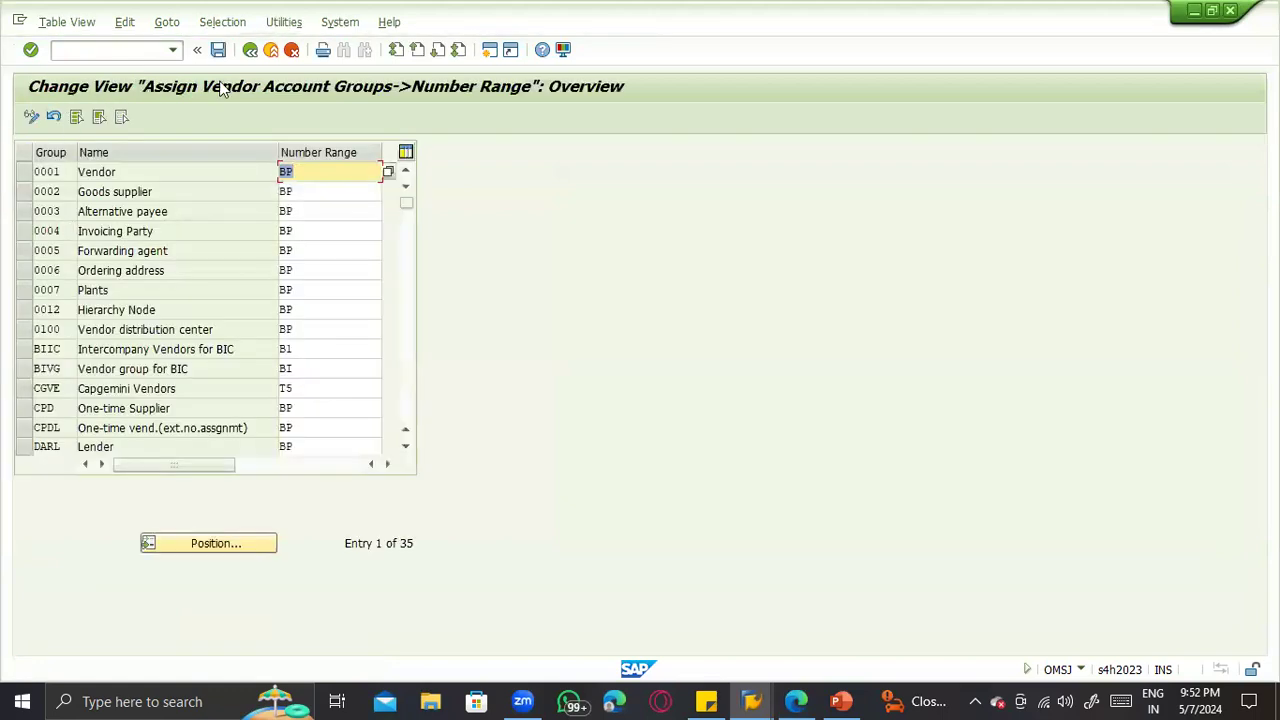
pyautogui.click(250, 49)
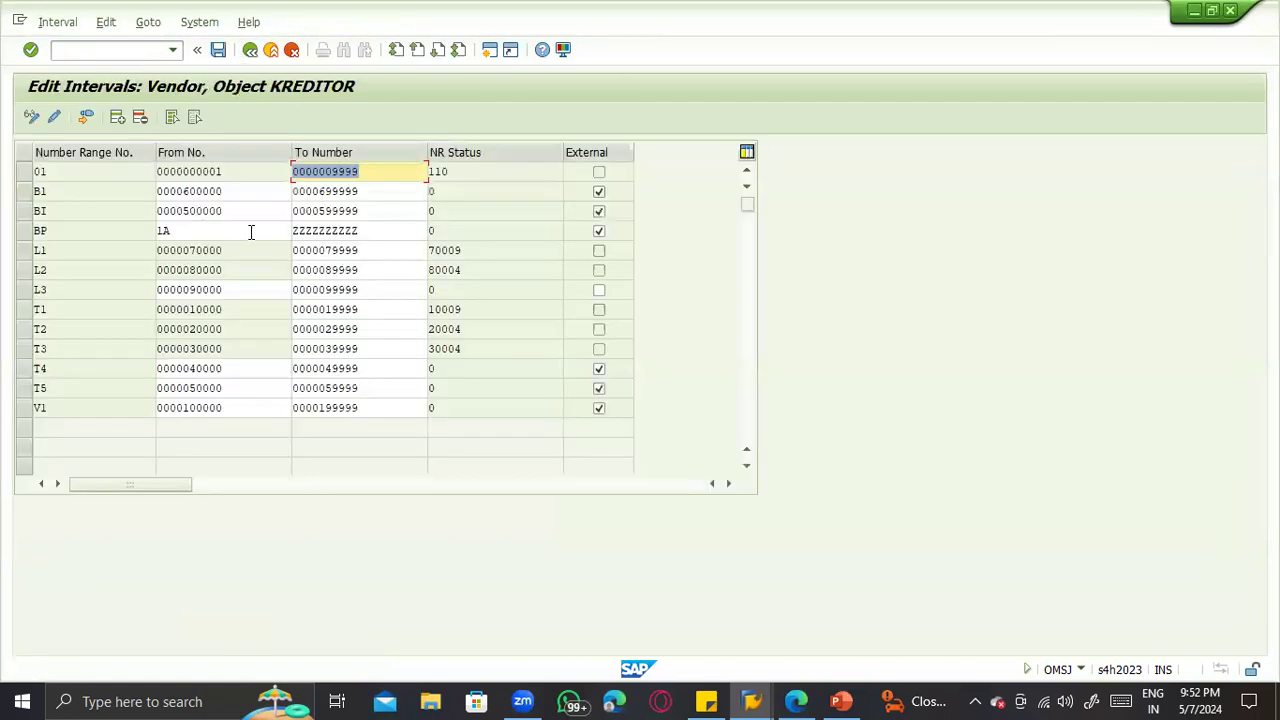
pyautogui.click(597, 178)
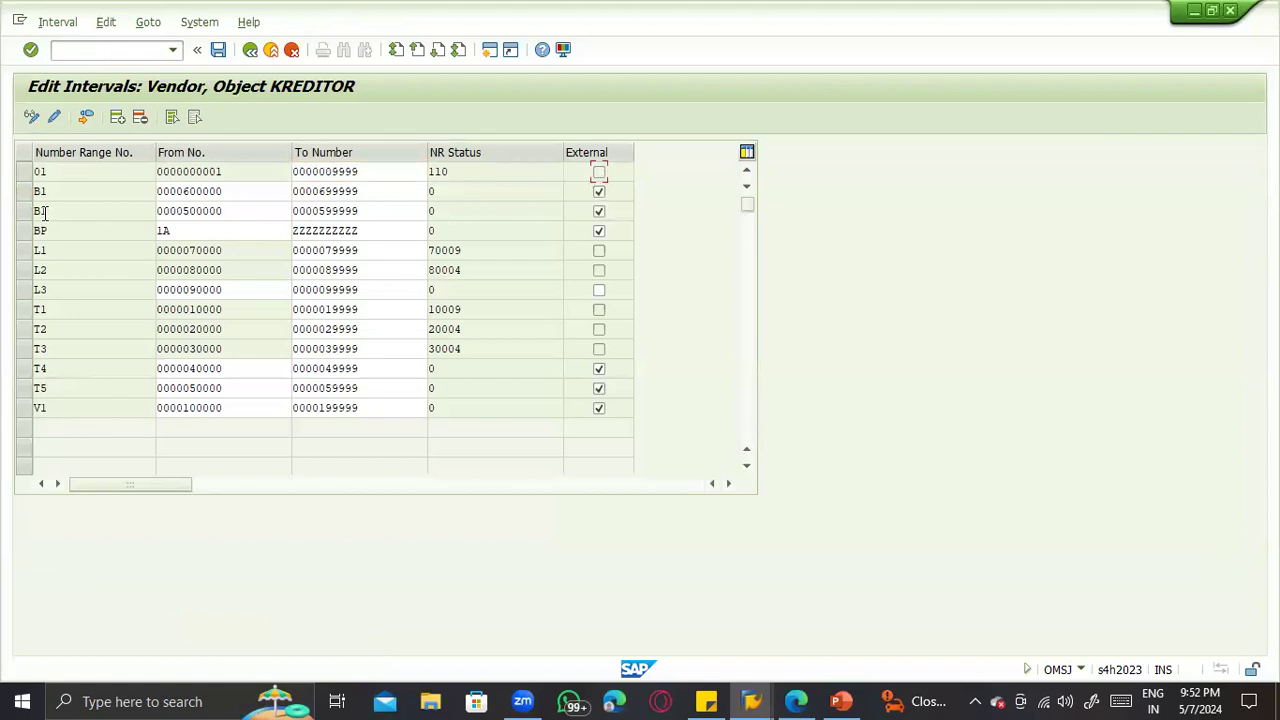
pyautogui.click(23, 172)
pyautogui.click(67, 179)
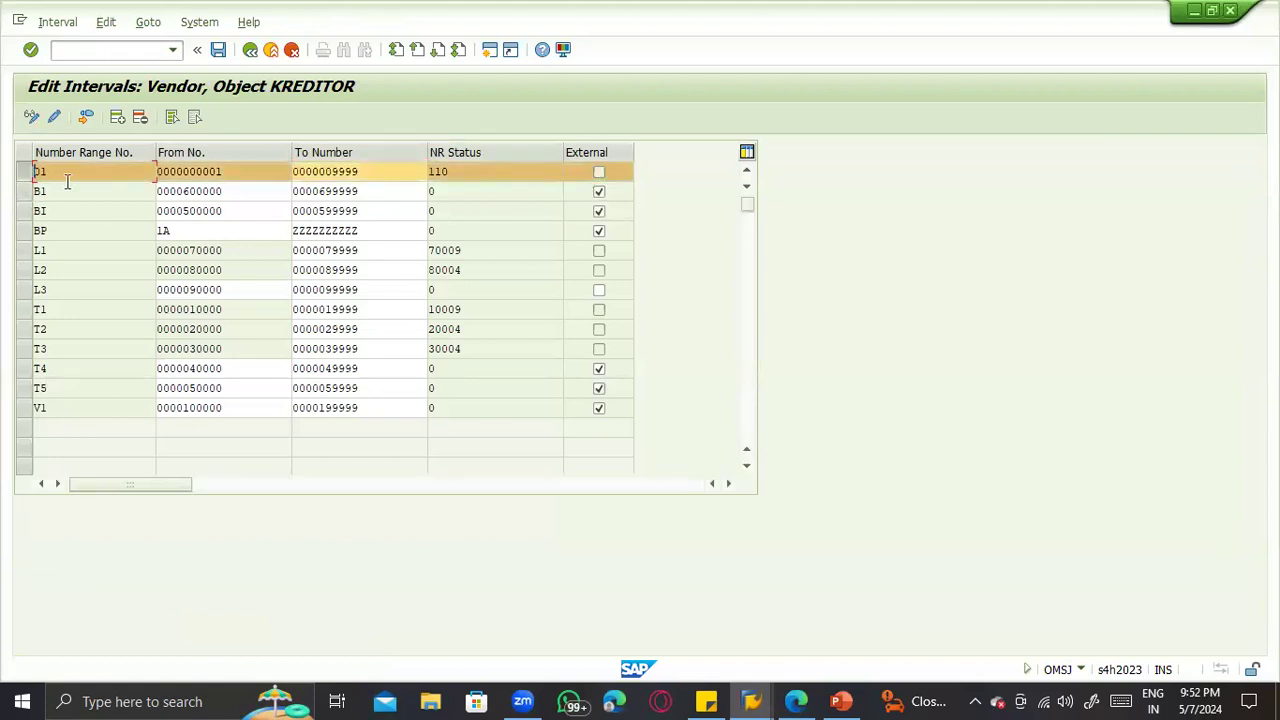
pyautogui.click(57, 21)
pyautogui.click(86, 149)
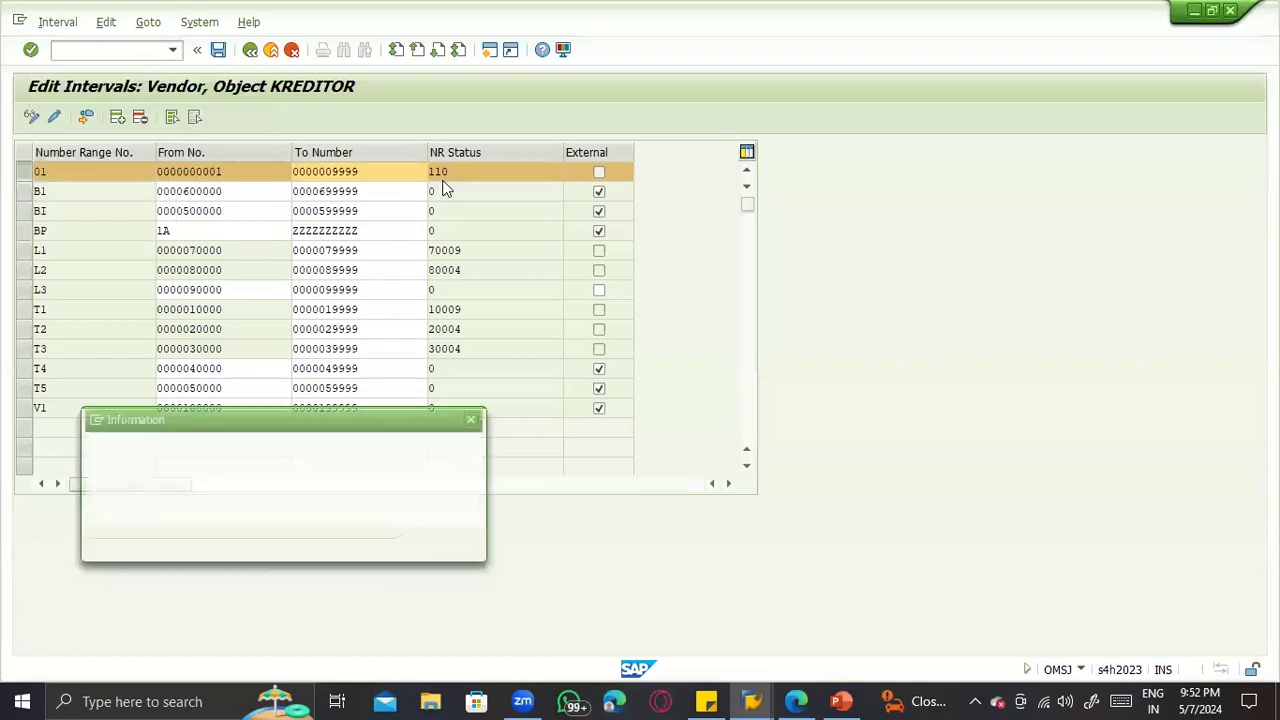
pyautogui.press('Return')
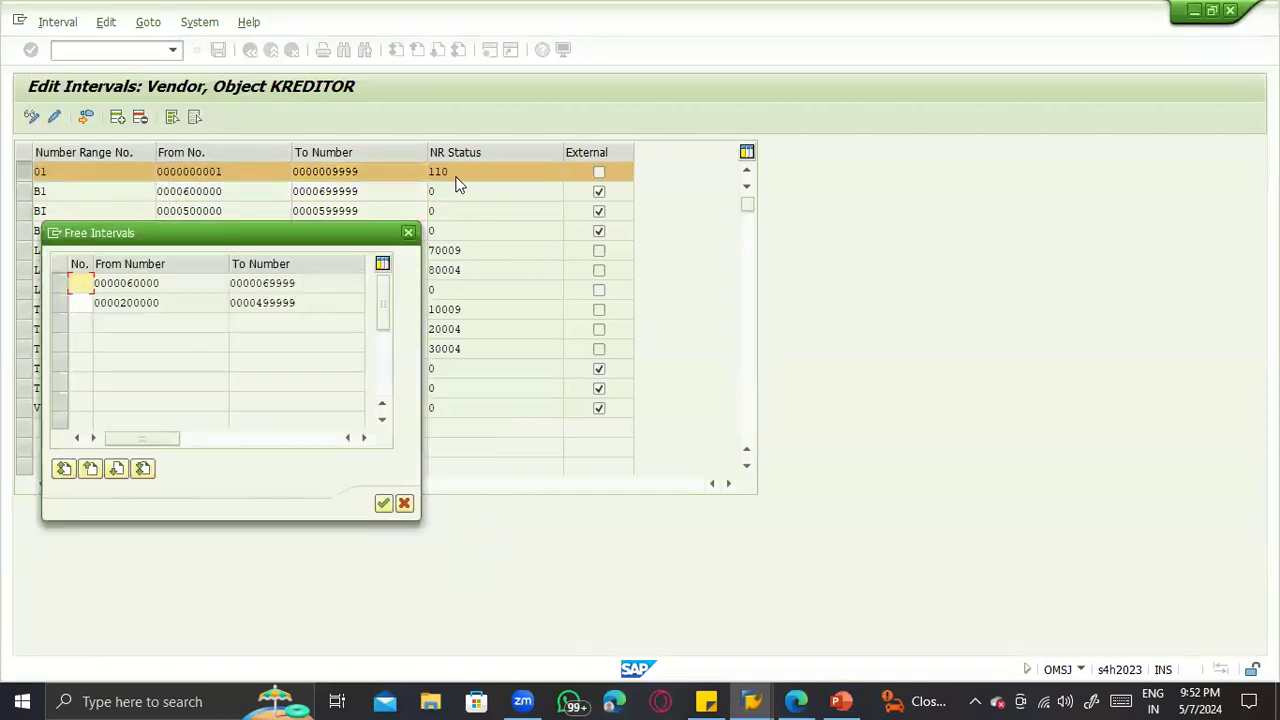
pyautogui.press('Return')
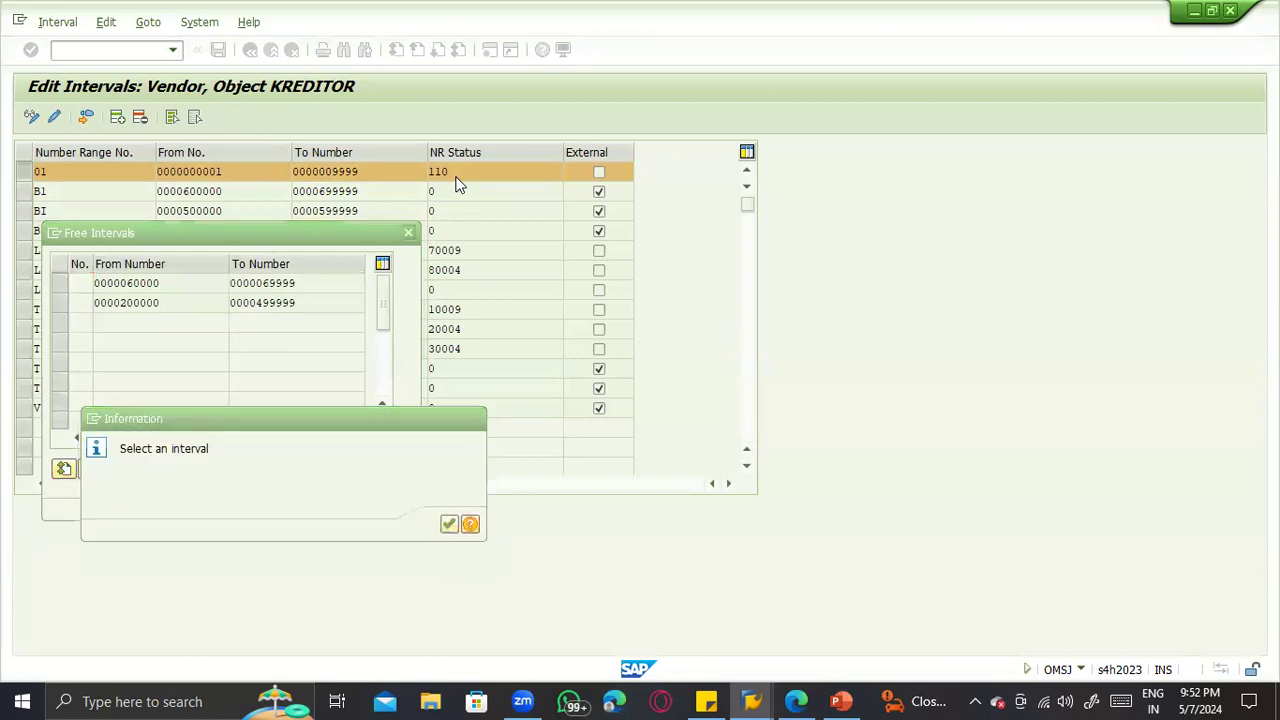
pyautogui.press('Escape')
# Step: Clear the current number of vendor interval 01 and save the change anyway
pyautogui.click(71, 30)
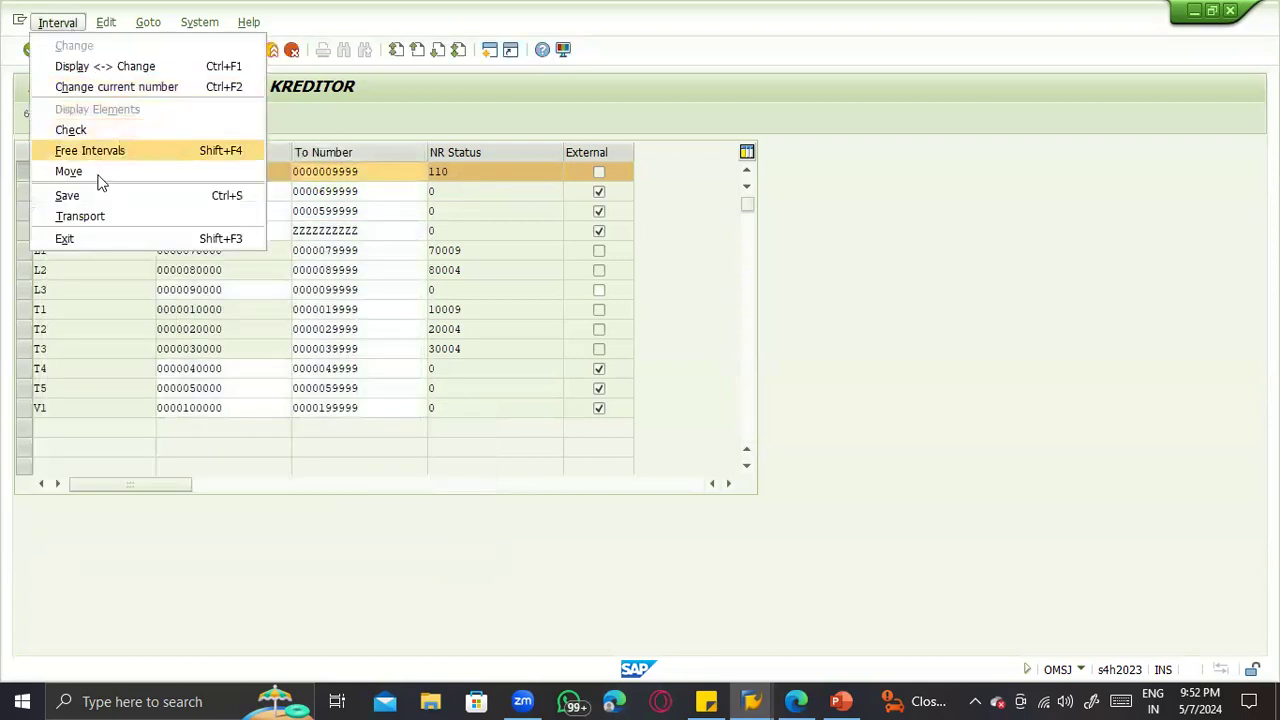
pyautogui.click(103, 86)
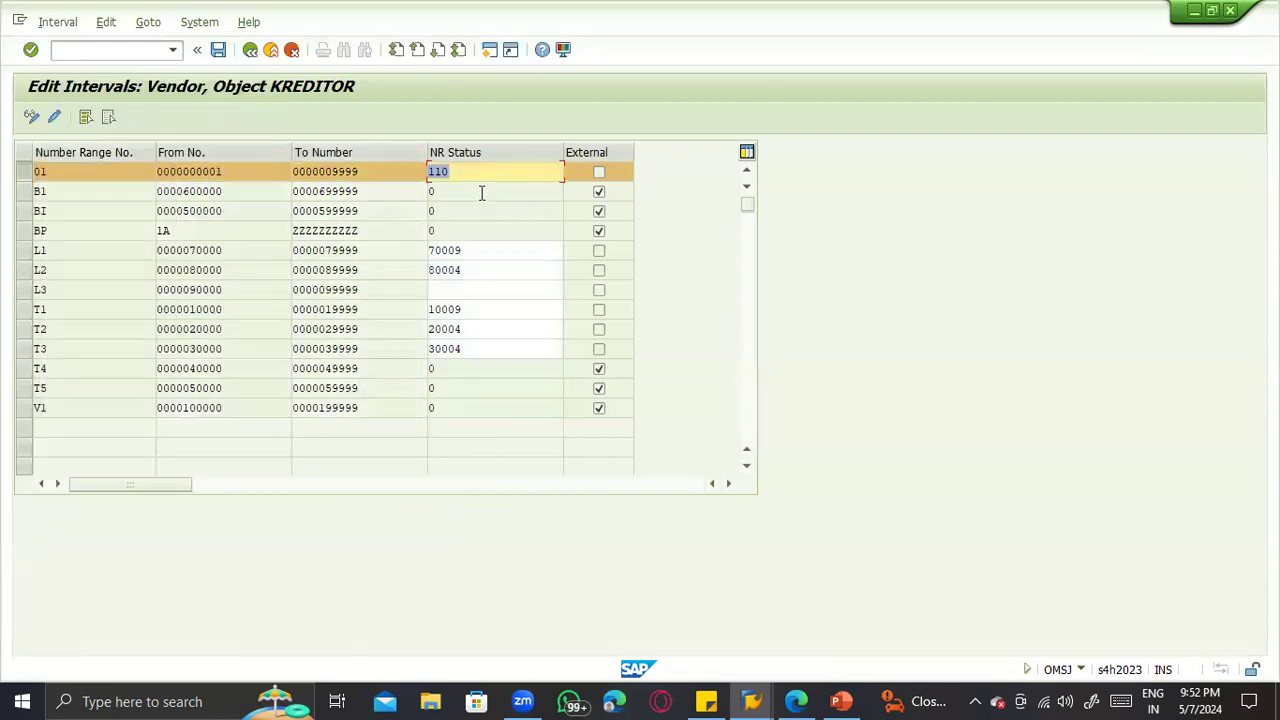
pyautogui.press('BackSpace')
pyautogui.press('Return')
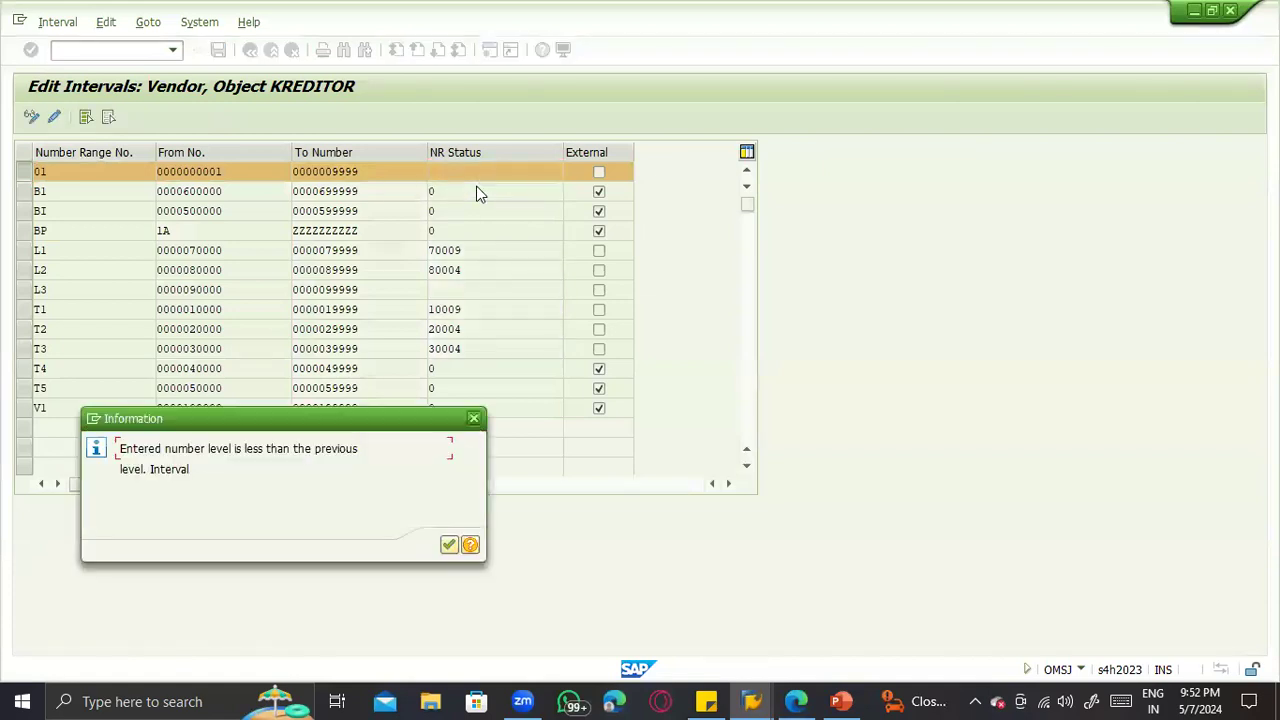
pyautogui.press('Return')
pyautogui.press('Return')
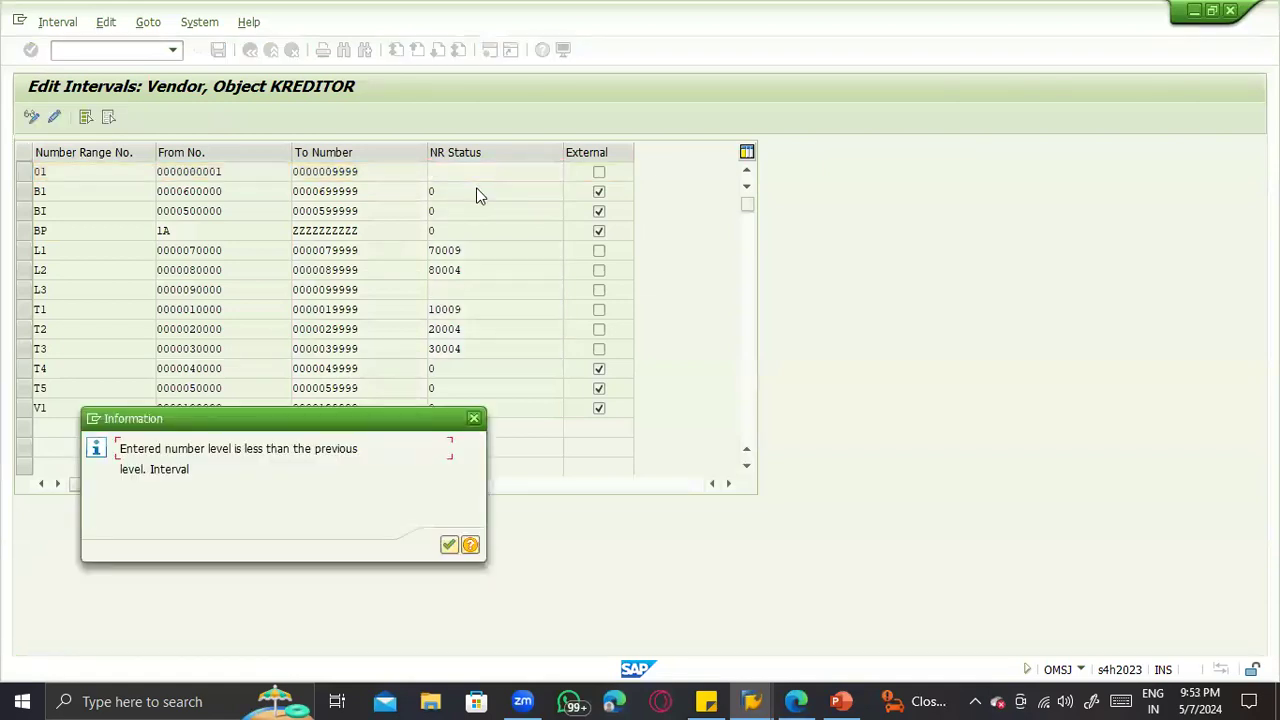
pyautogui.press('Return')
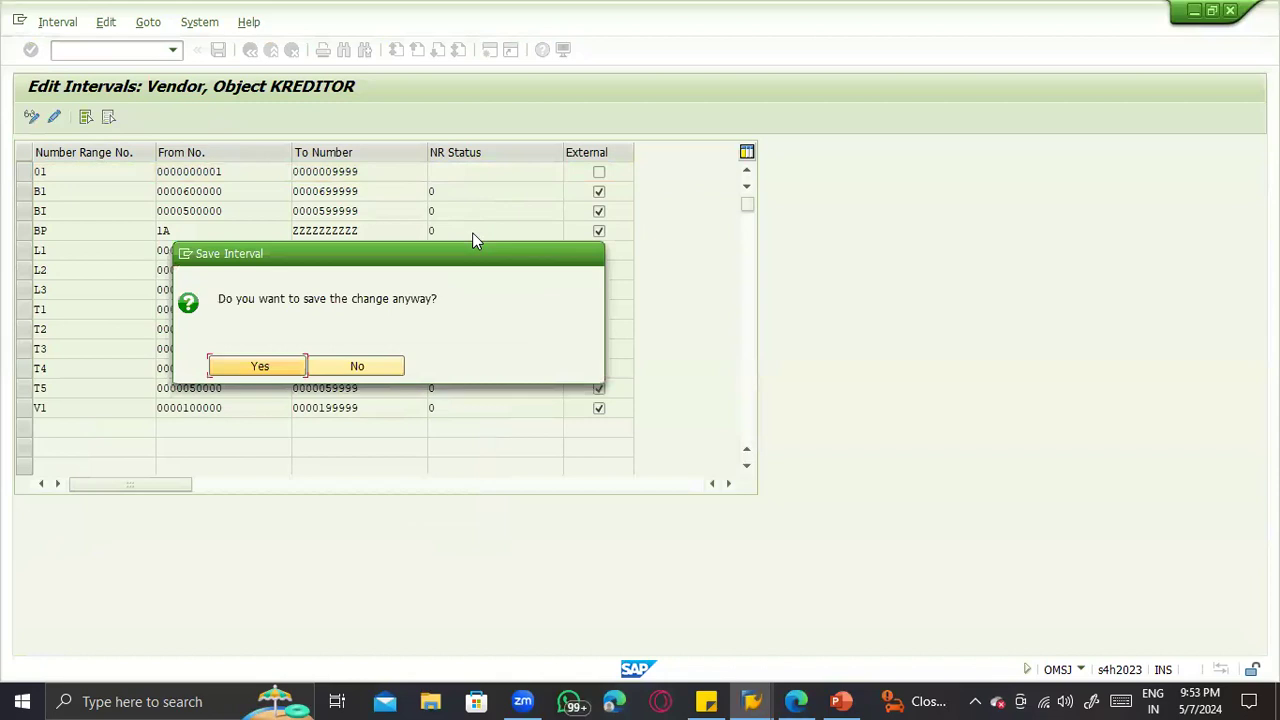
pyautogui.press('Return')
pyautogui.press('Return')
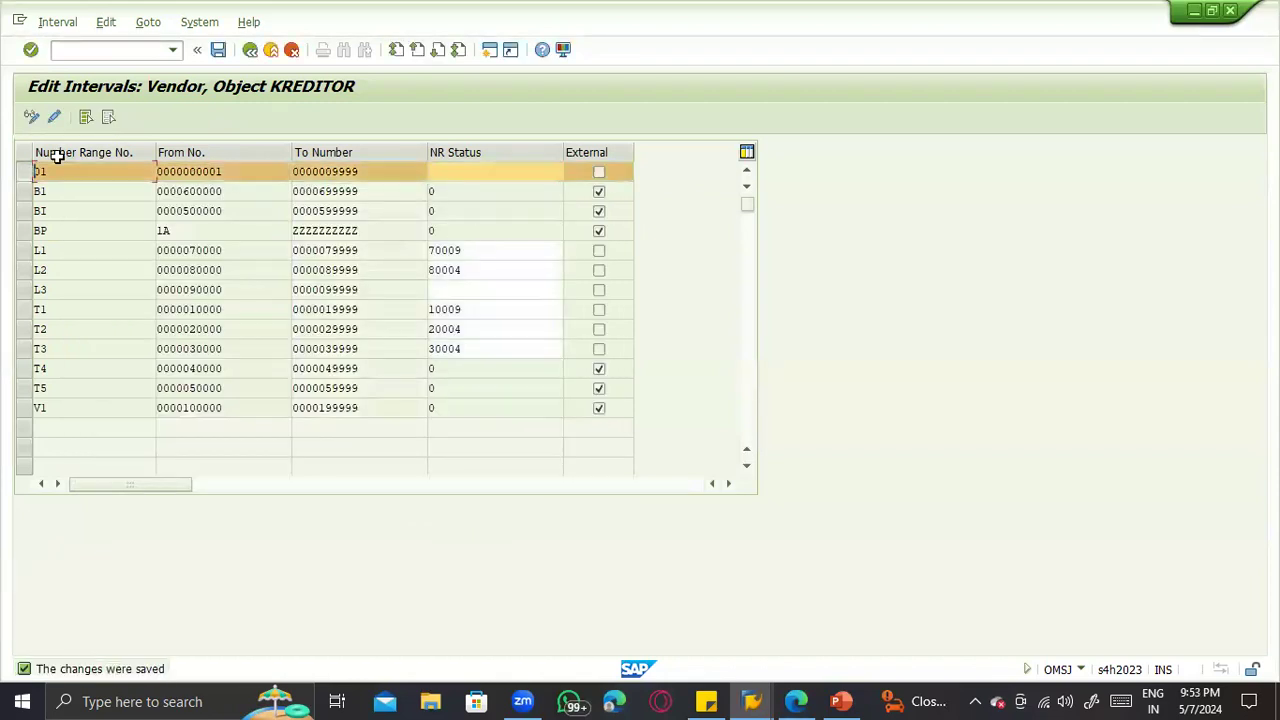
# Step: Reopen the vendor intervals, delete number range interval 01 and save
pyautogui.click(250, 49)
pyautogui.click(77, 195)
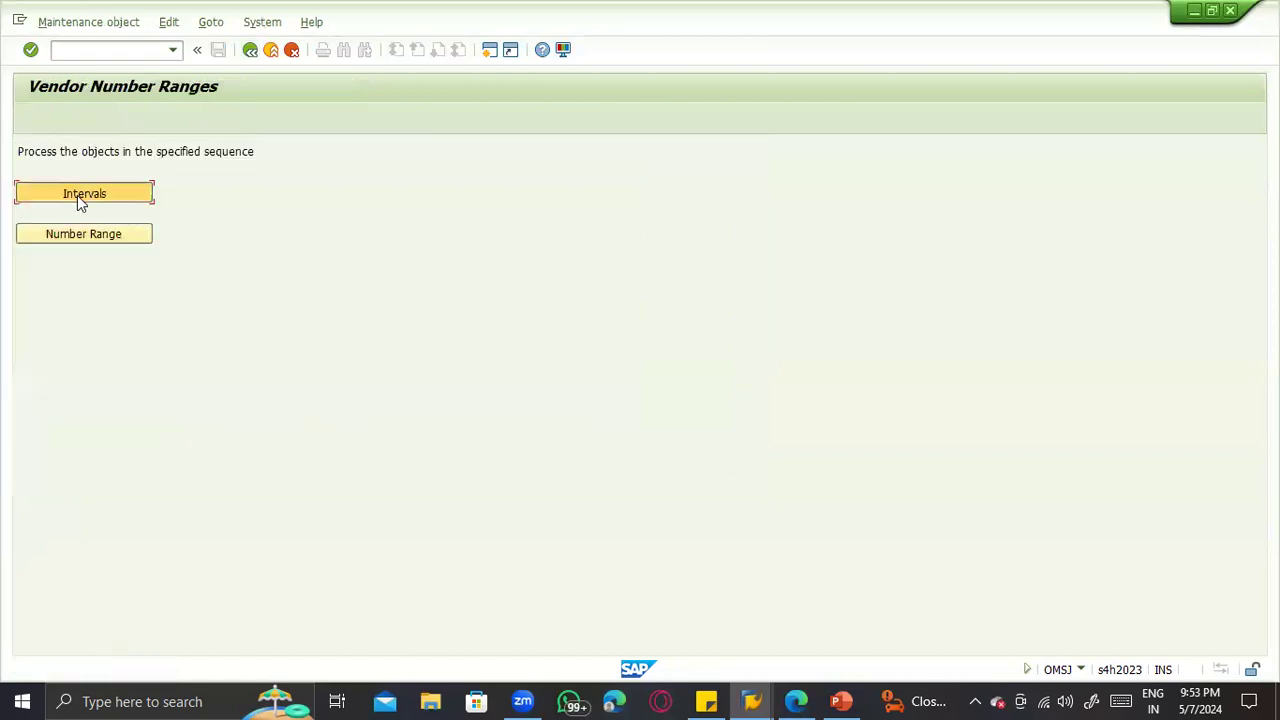
pyautogui.click(45, 171)
pyautogui.click(140, 116)
pyautogui.hotkey('ctrl', 's')
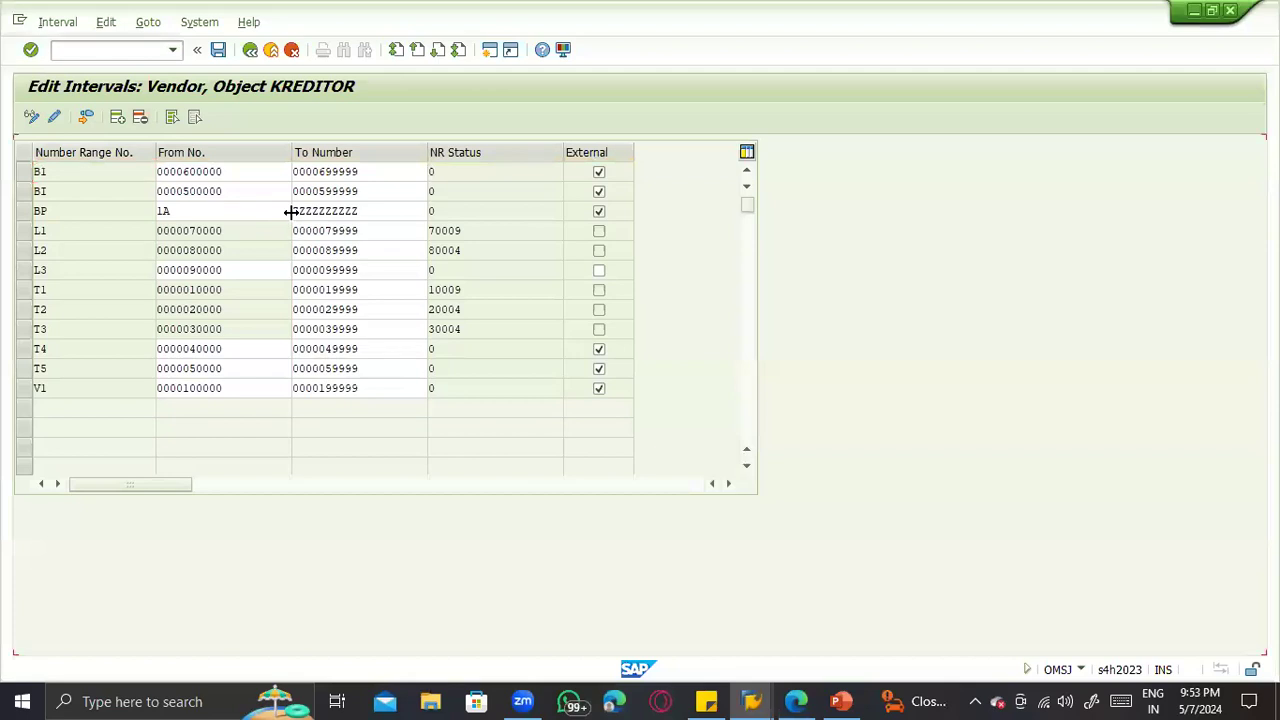
pyautogui.click(57, 22)
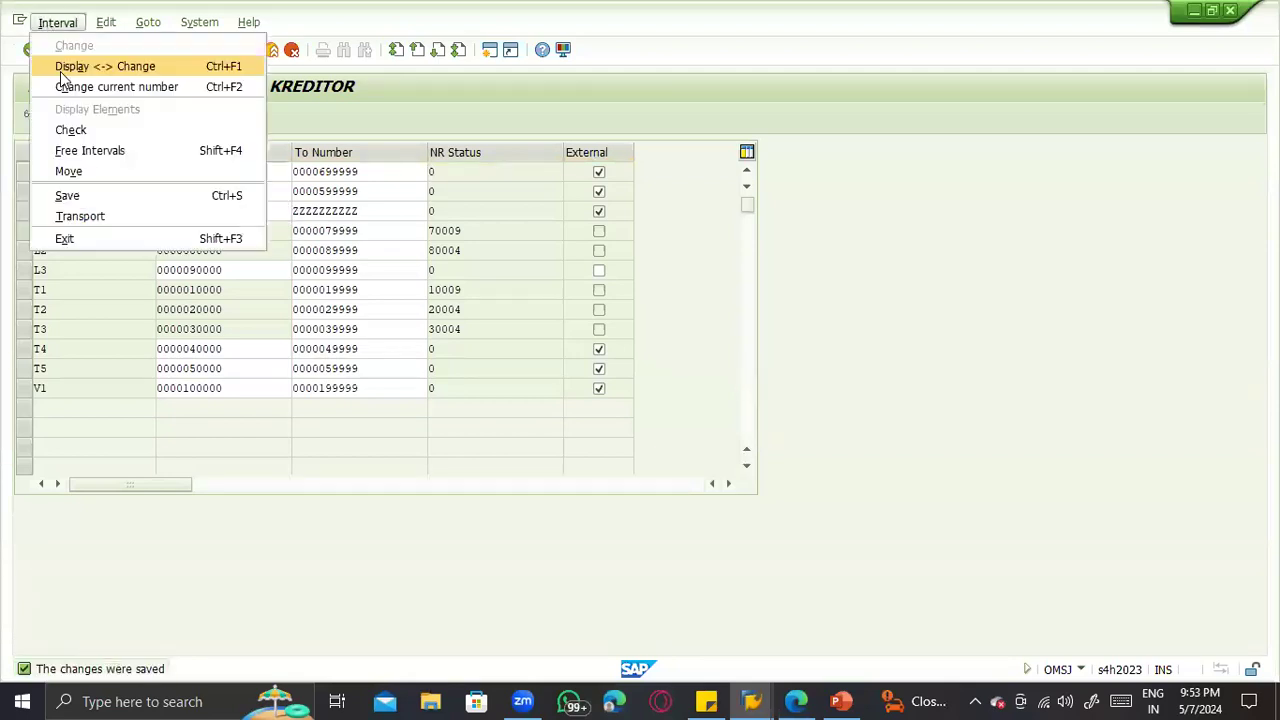
pyautogui.click(160, 288)
pyautogui.click(117, 116)
pyautogui.write('01')
pyautogui.press('Tab')
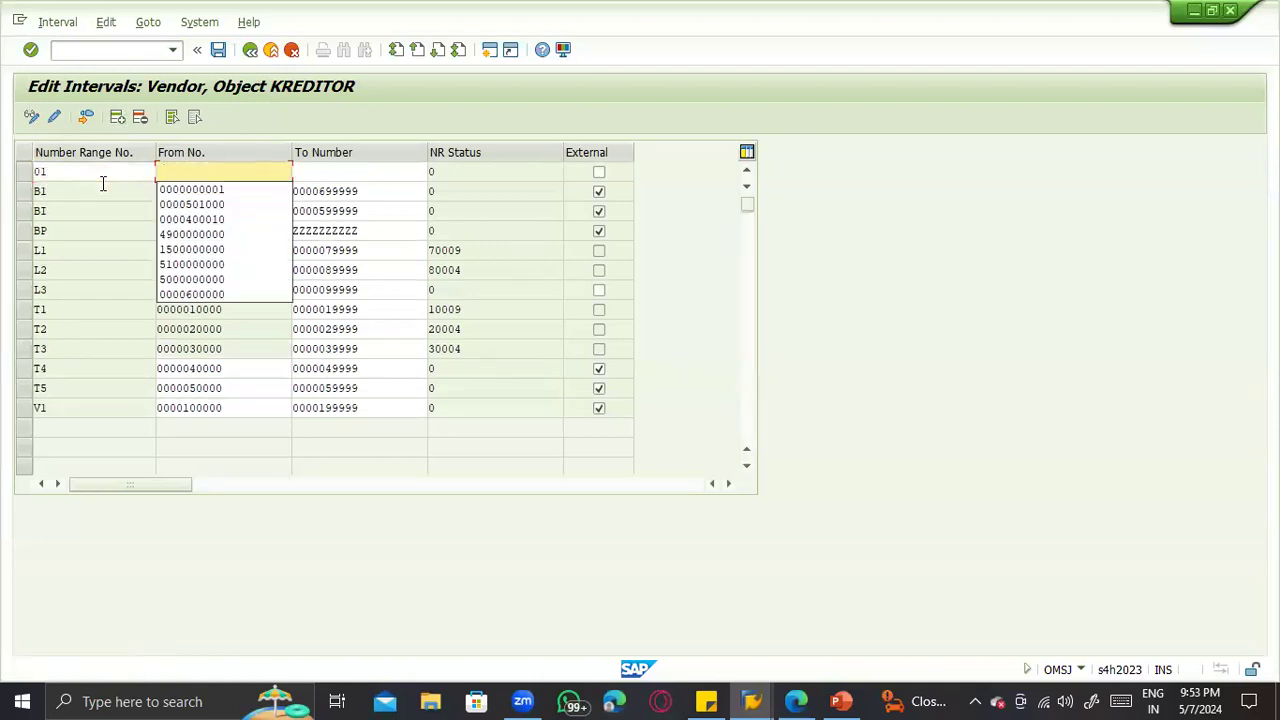
pyautogui.write('0000000001')
pyautogui.press('Tab')
pyautogui.write('0000009999')
pyautogui.press('Tab')
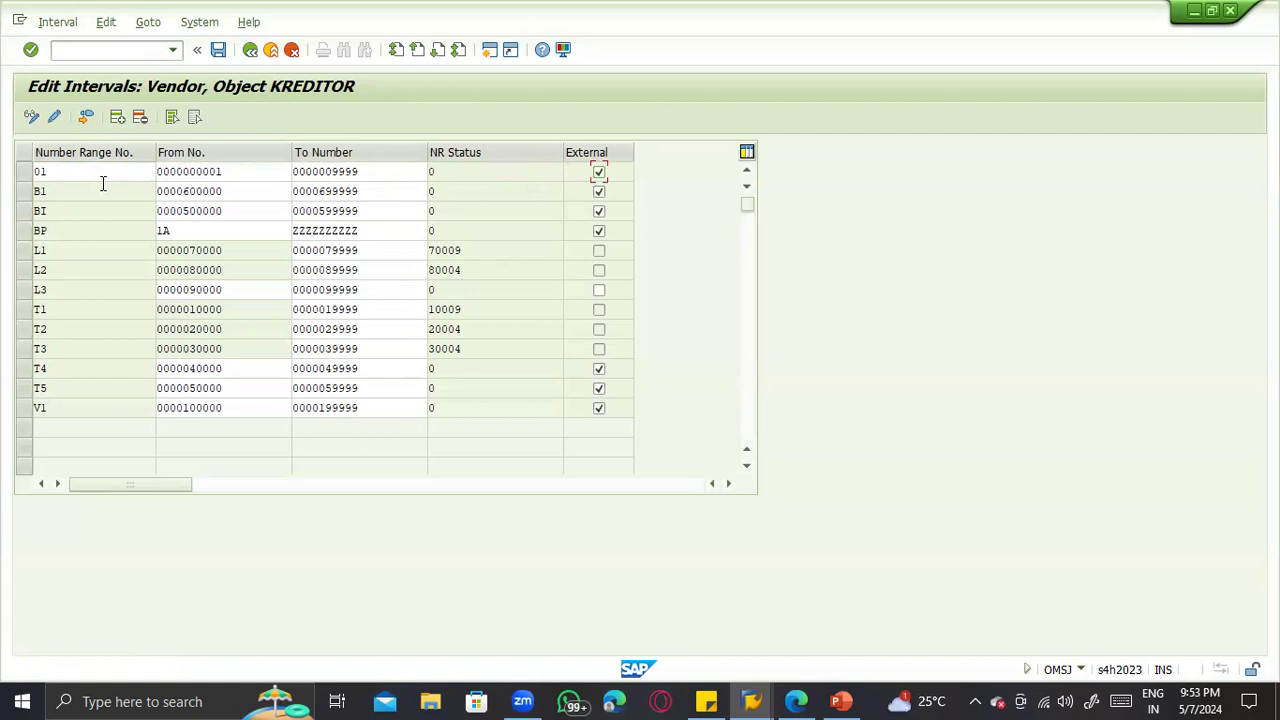
pyautogui.hotkey('ctrl', 's')
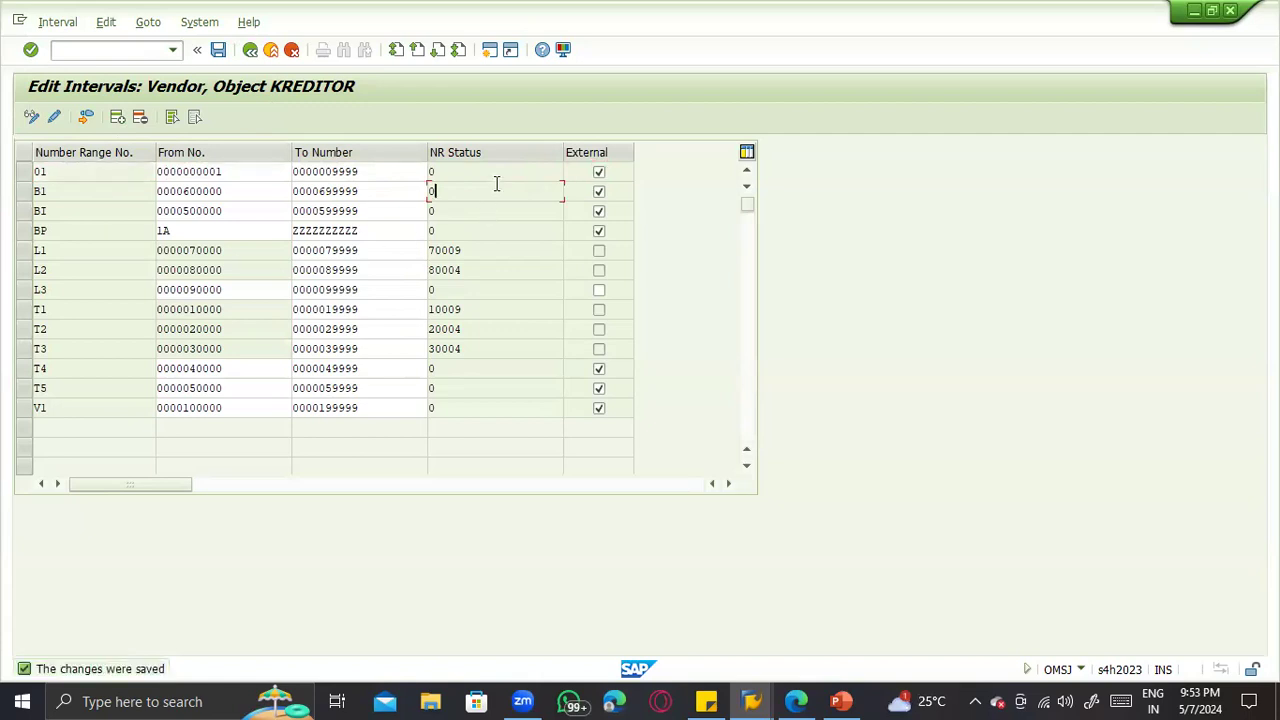
# Step: Leave the vendor intervals, return to the account group and grouping assignment session, and discard its empty new entry
pyautogui.press('F3')
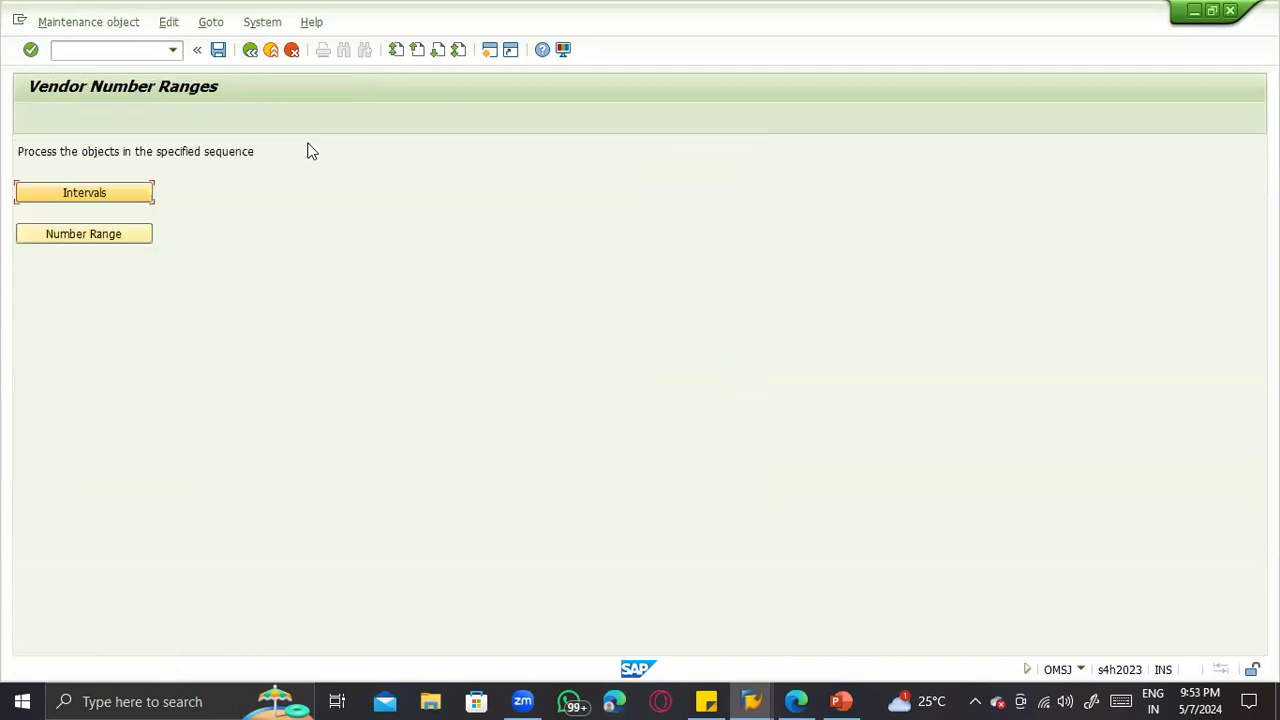
pyautogui.hotkey('alt', 'Tab')
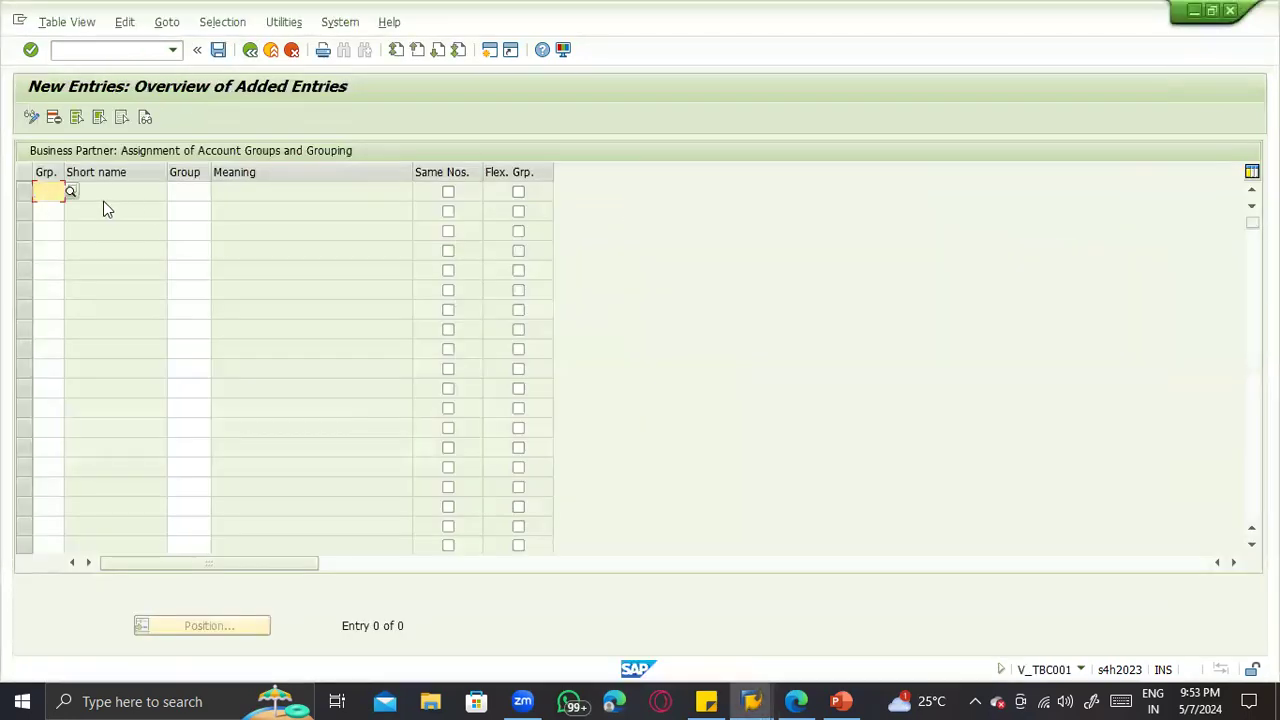
pyautogui.click(45, 192)
pyautogui.press('F3')
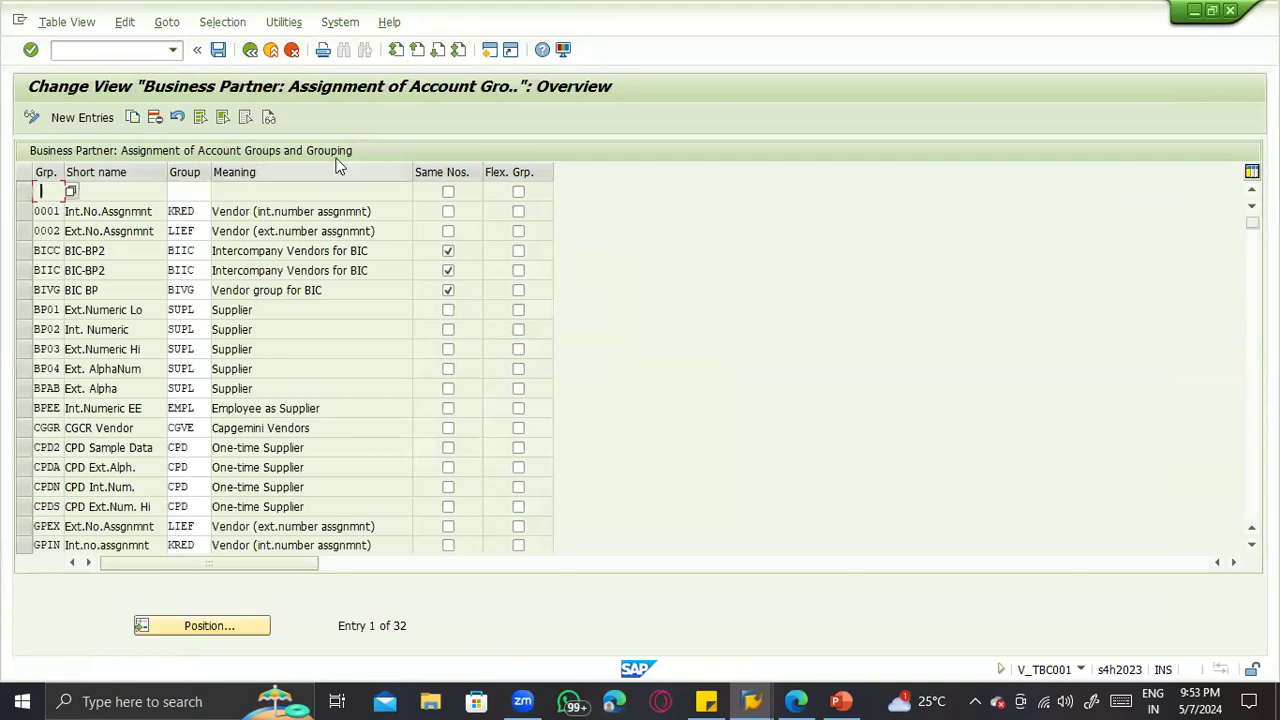
pyautogui.hotkey('alt', 'Tab')
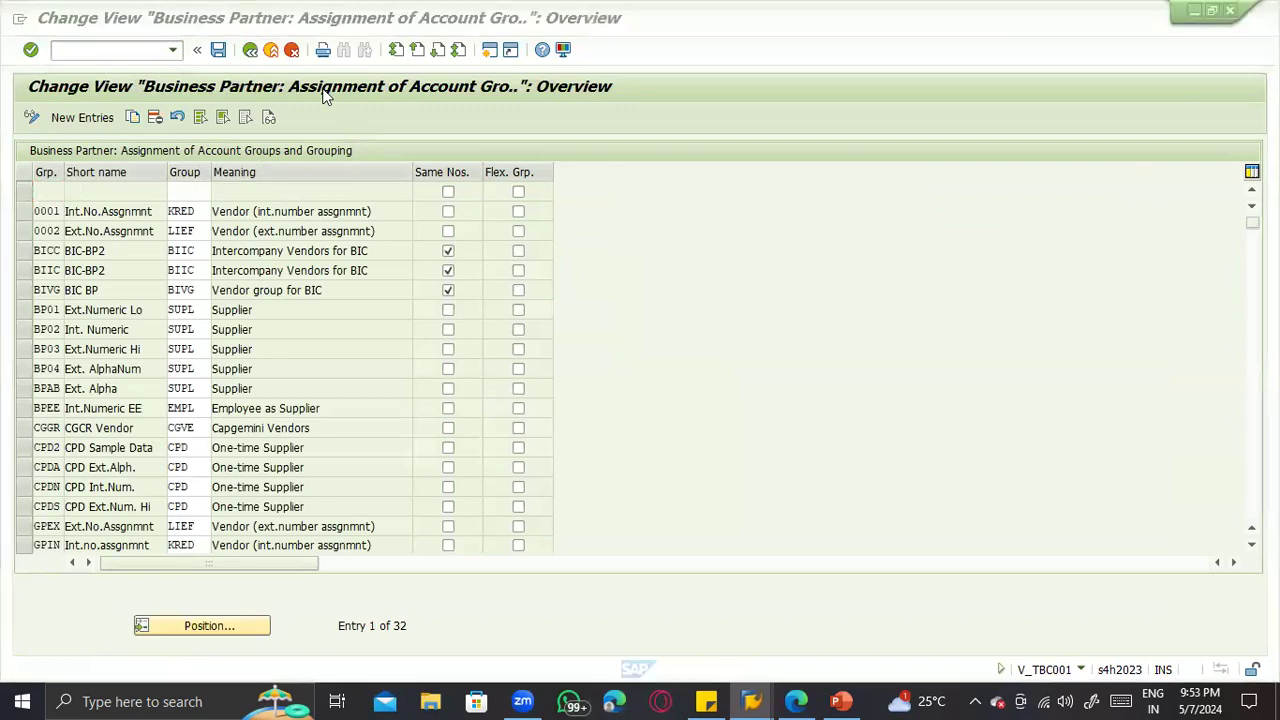
pyautogui.click(326, 97)
pyautogui.press('F3')
pyautogui.click(319, 347)
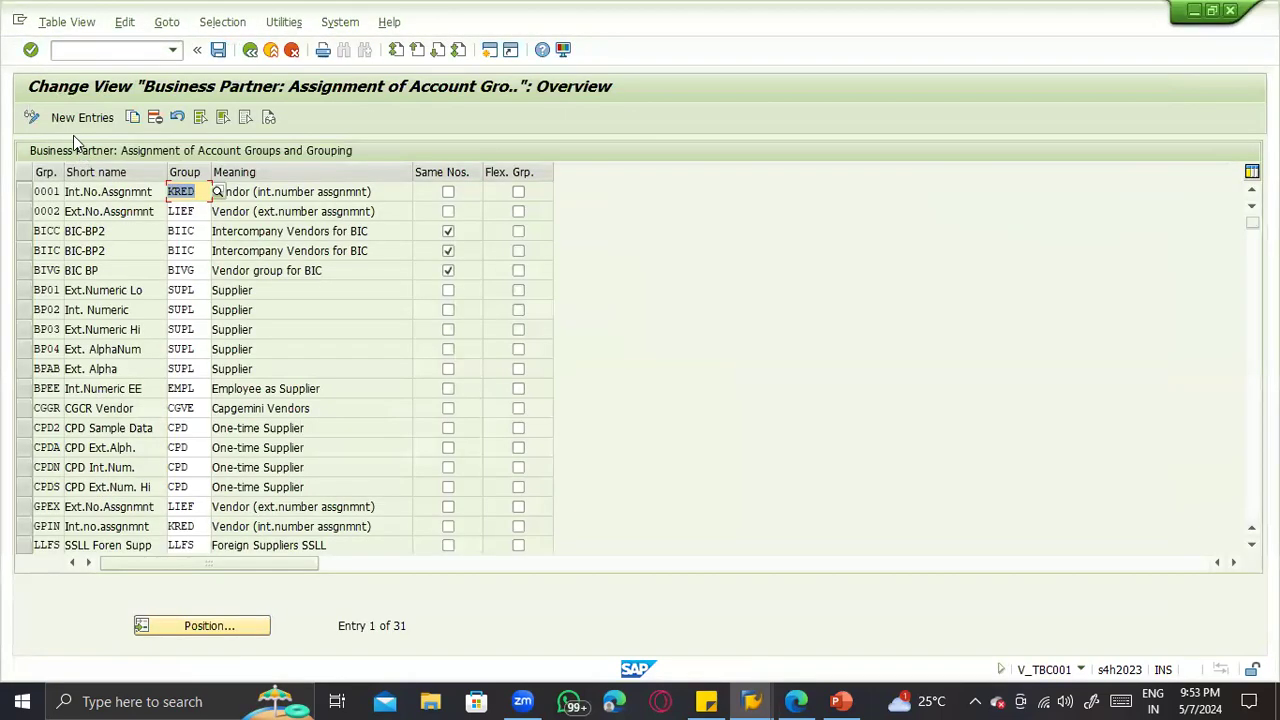
# Step: Add a new entry assigning grouping ZTST to vendor account group ZTST with same numbers enabled, and save it
pyautogui.click(60, 117)
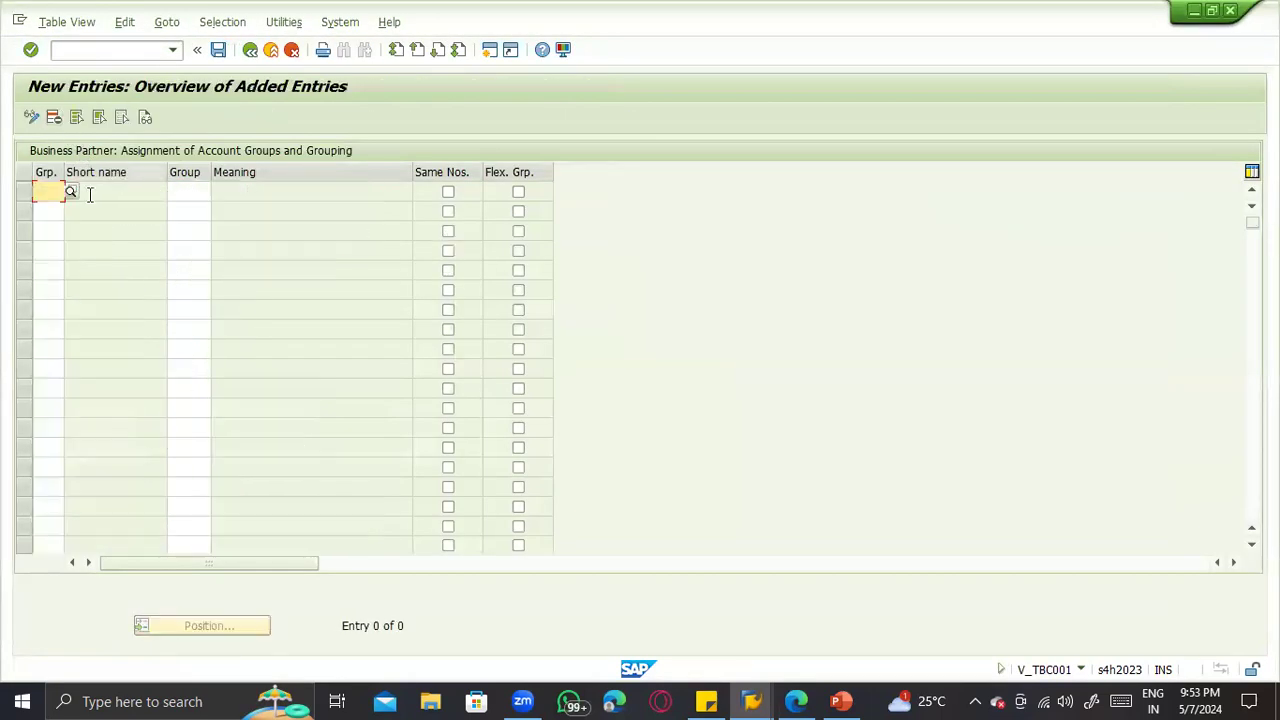
pyautogui.write('ZTST')
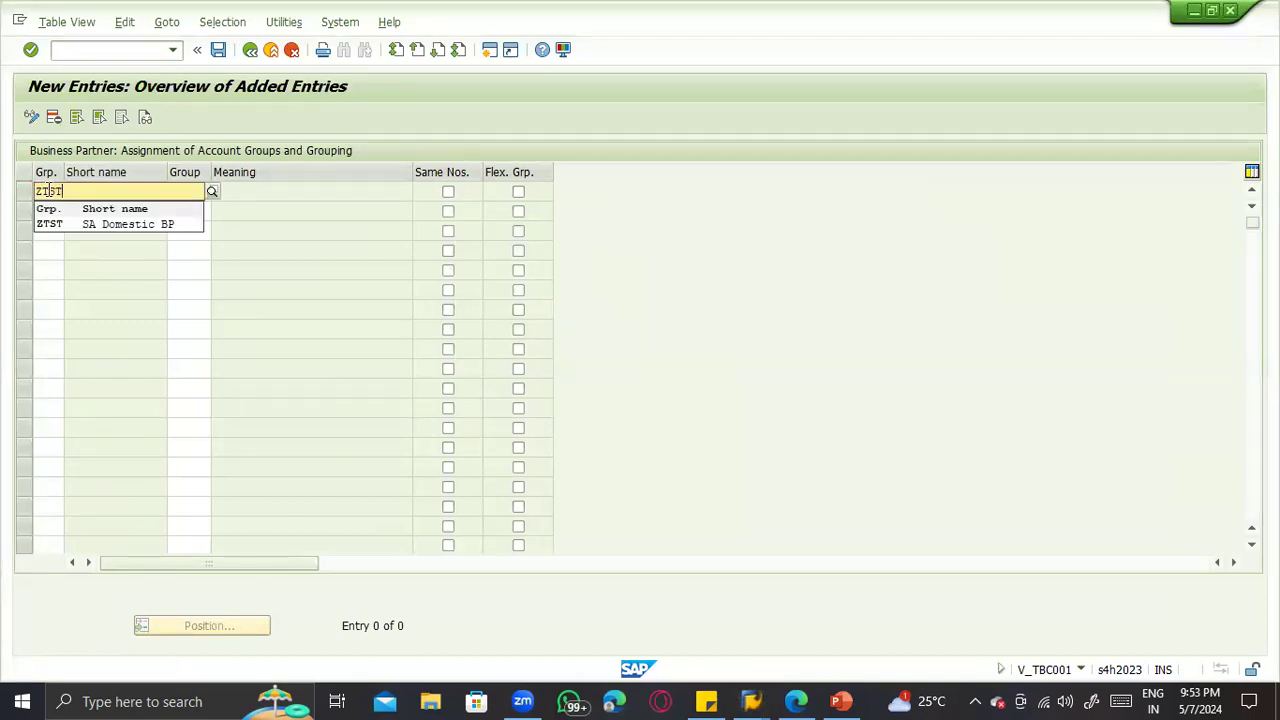
pyautogui.click(139, 224)
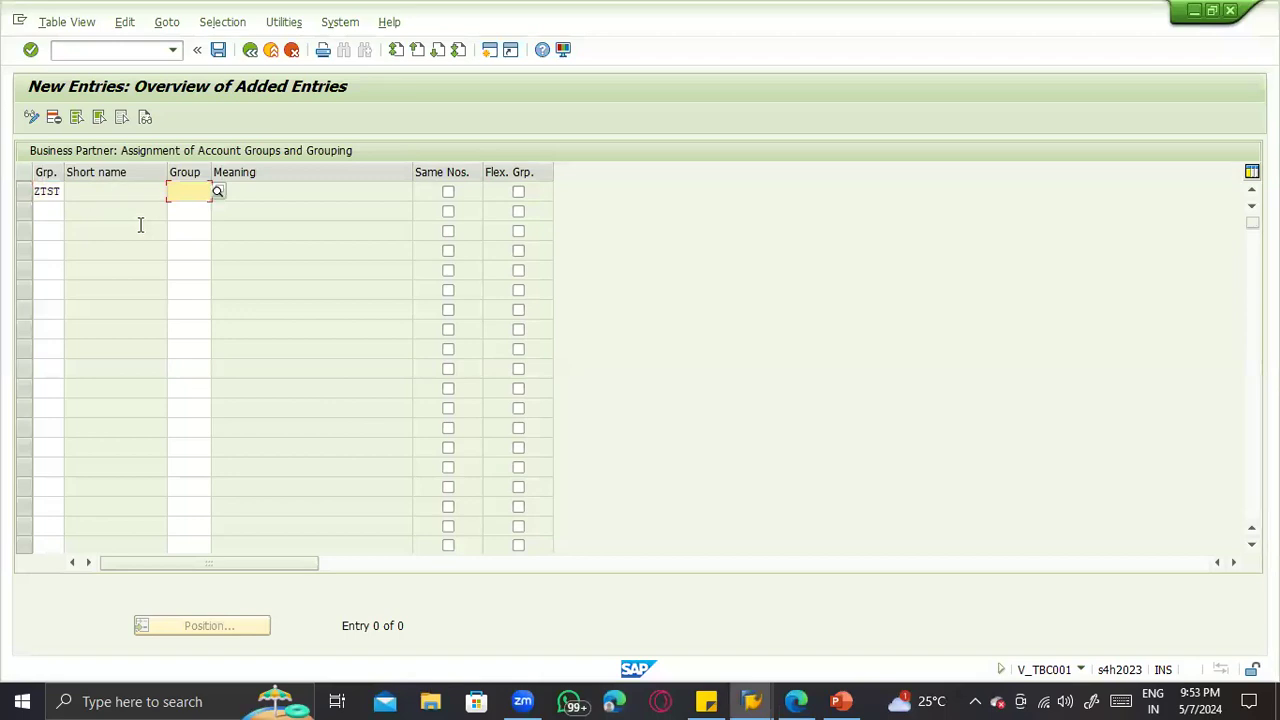
pyautogui.write('ZTST')
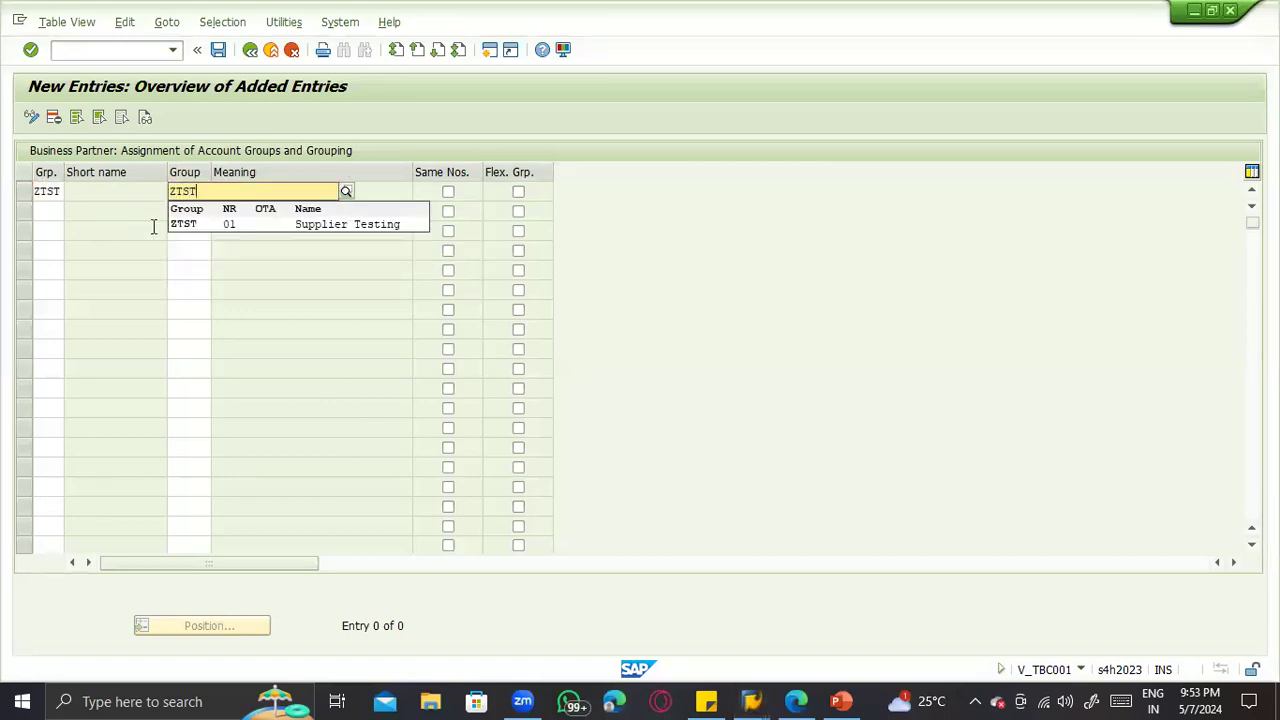
pyautogui.click(183, 225)
pyautogui.click(447, 193)
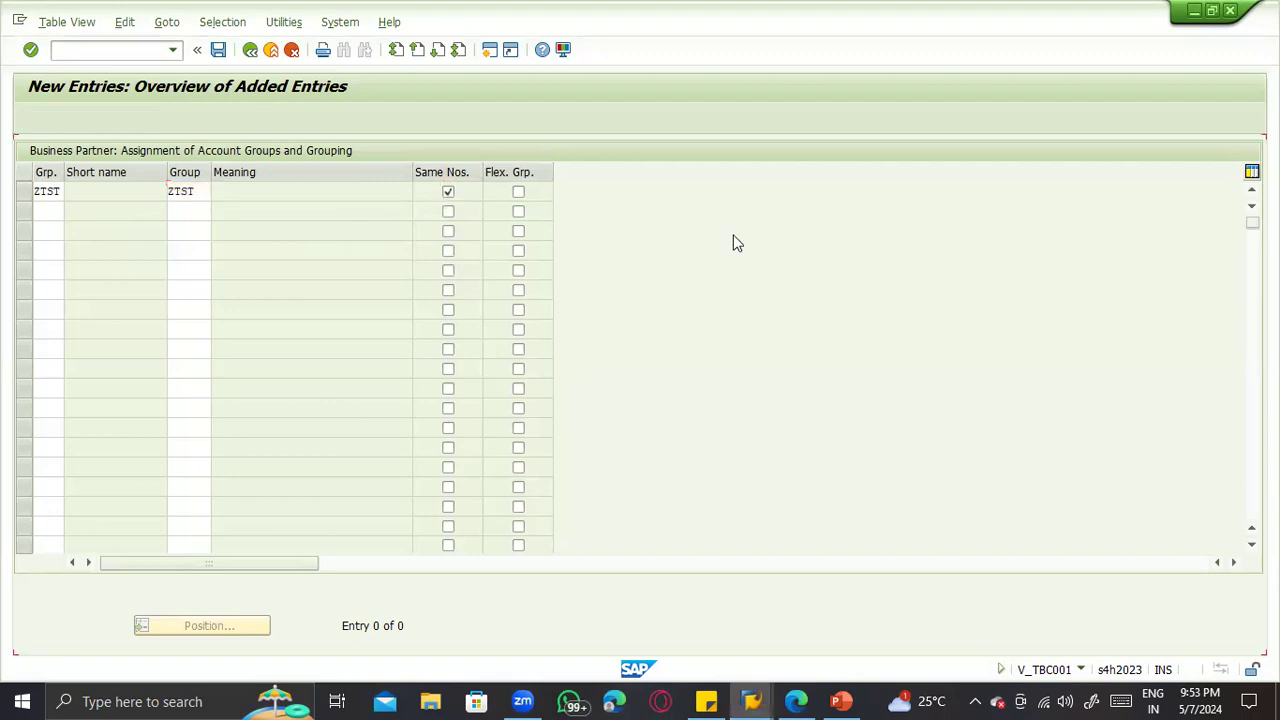
pyautogui.press('Return')
pyautogui.hotkey('ctrl', 's')
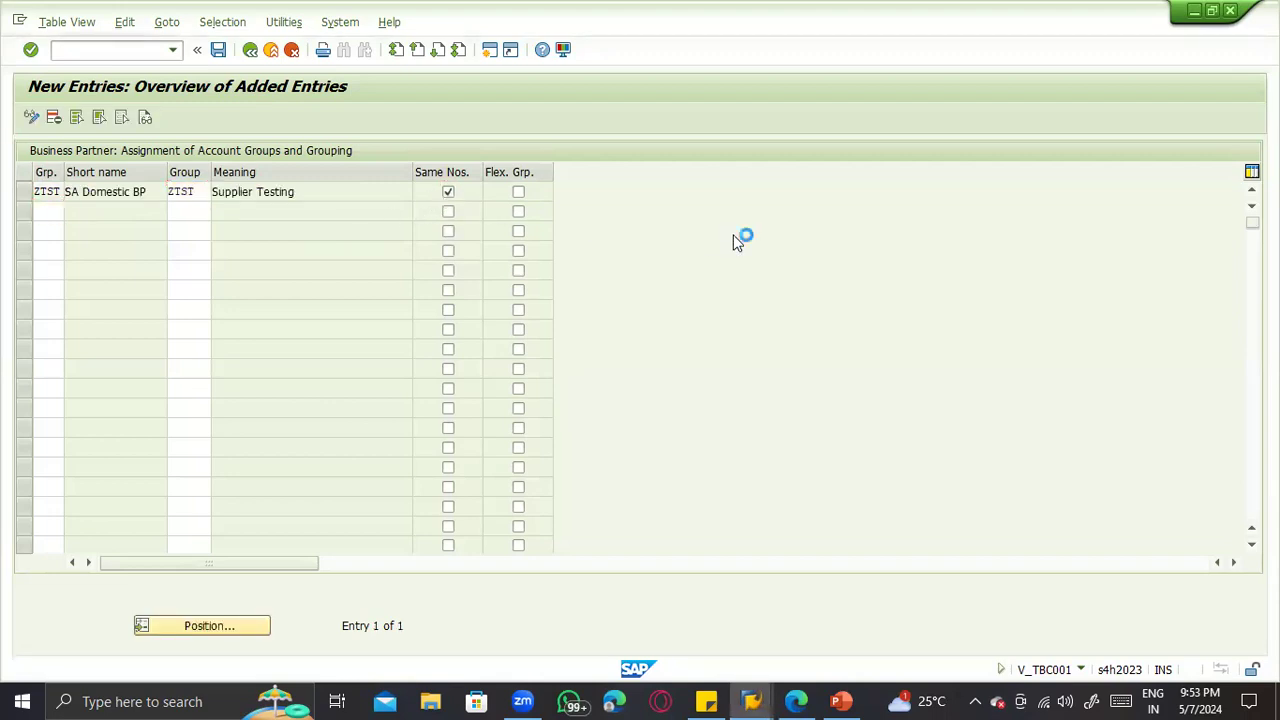
pyautogui.press('Return')
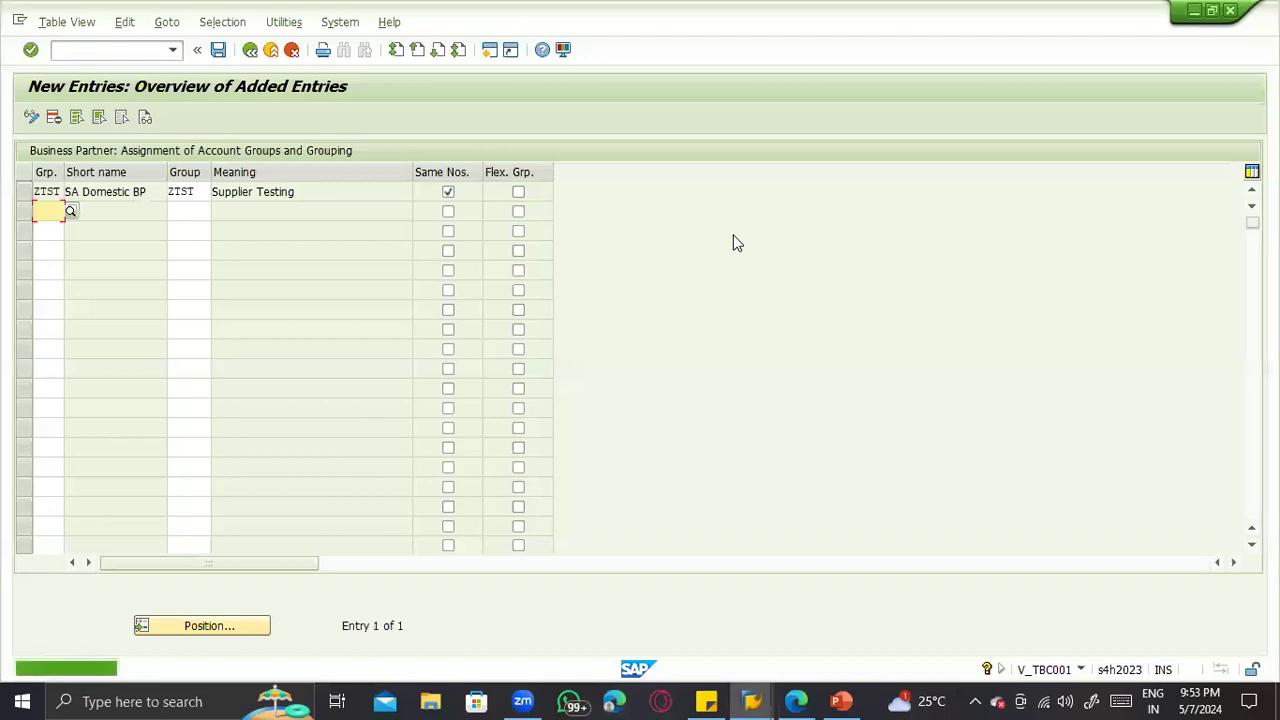
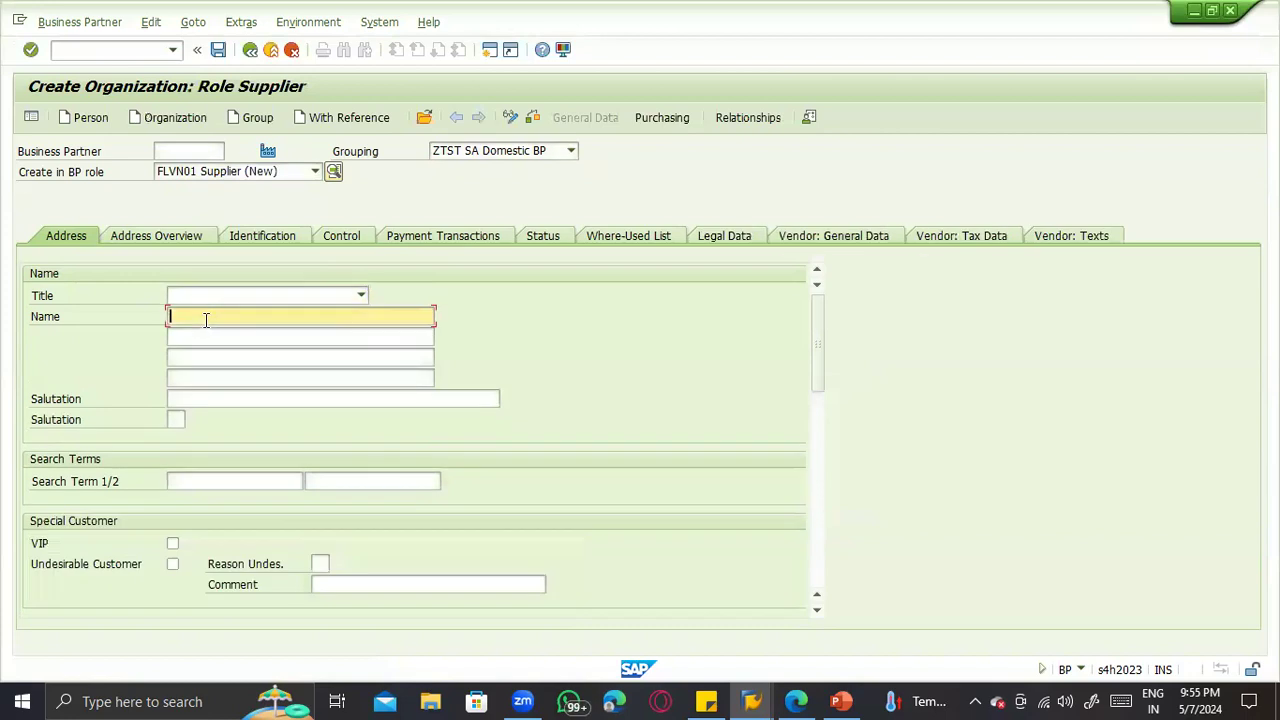
# Step: In the new supplier organization's address, set the country to IN and the communication language to English
pyautogui.scroll(-1, 250, 473)
pyautogui.scroll(-3, 250, 478)
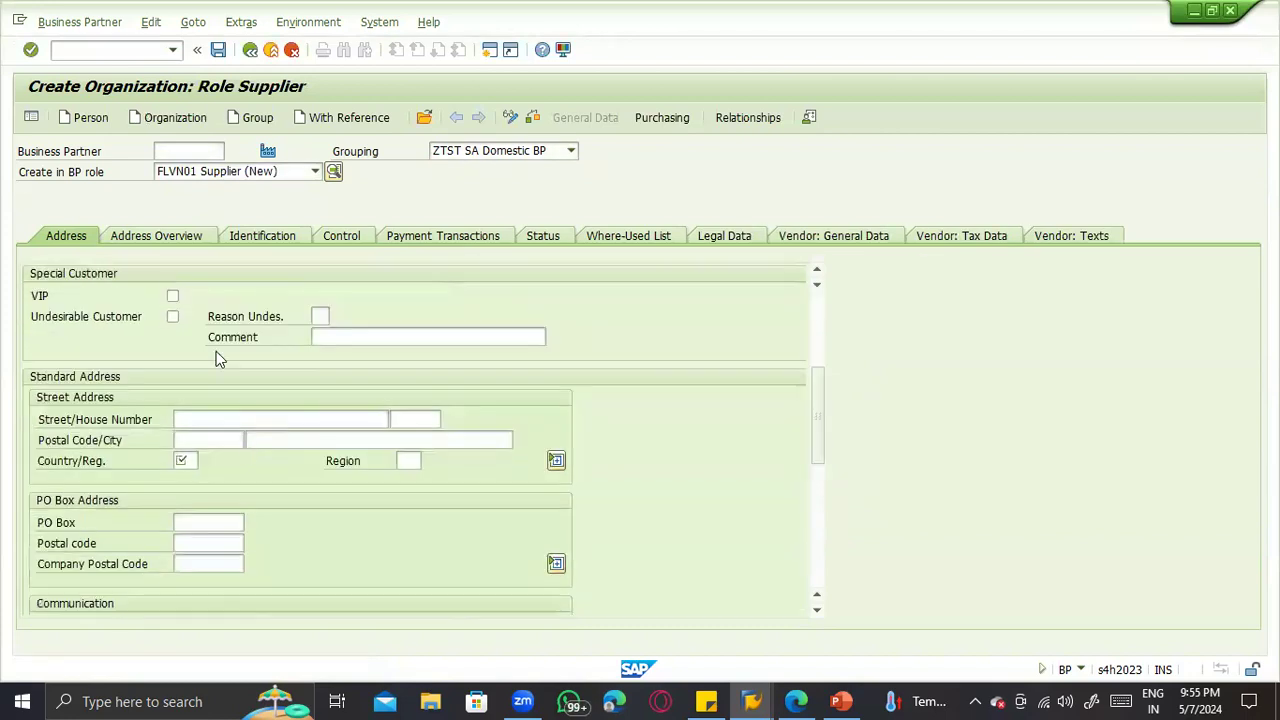
pyautogui.scroll(2, 217, 357)
pyautogui.scroll(-3, 184, 450)
pyautogui.click(185, 397)
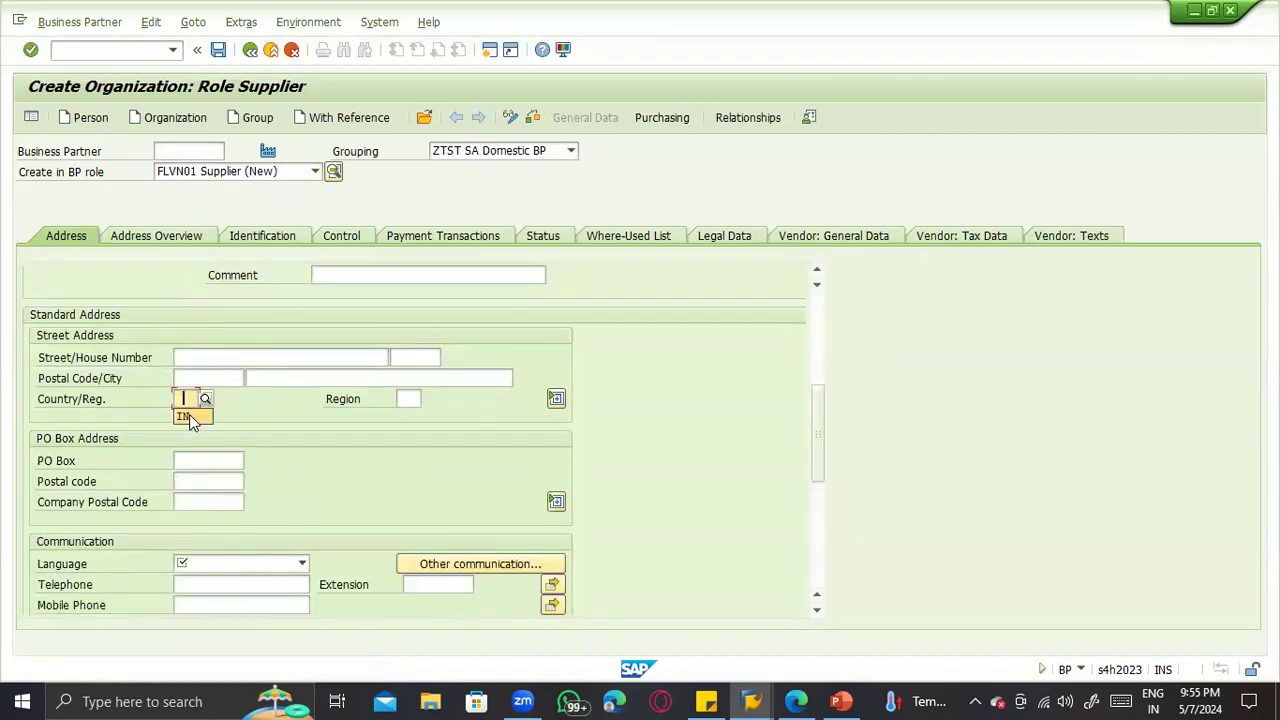
pyautogui.click(221, 560)
pyautogui.write('en')
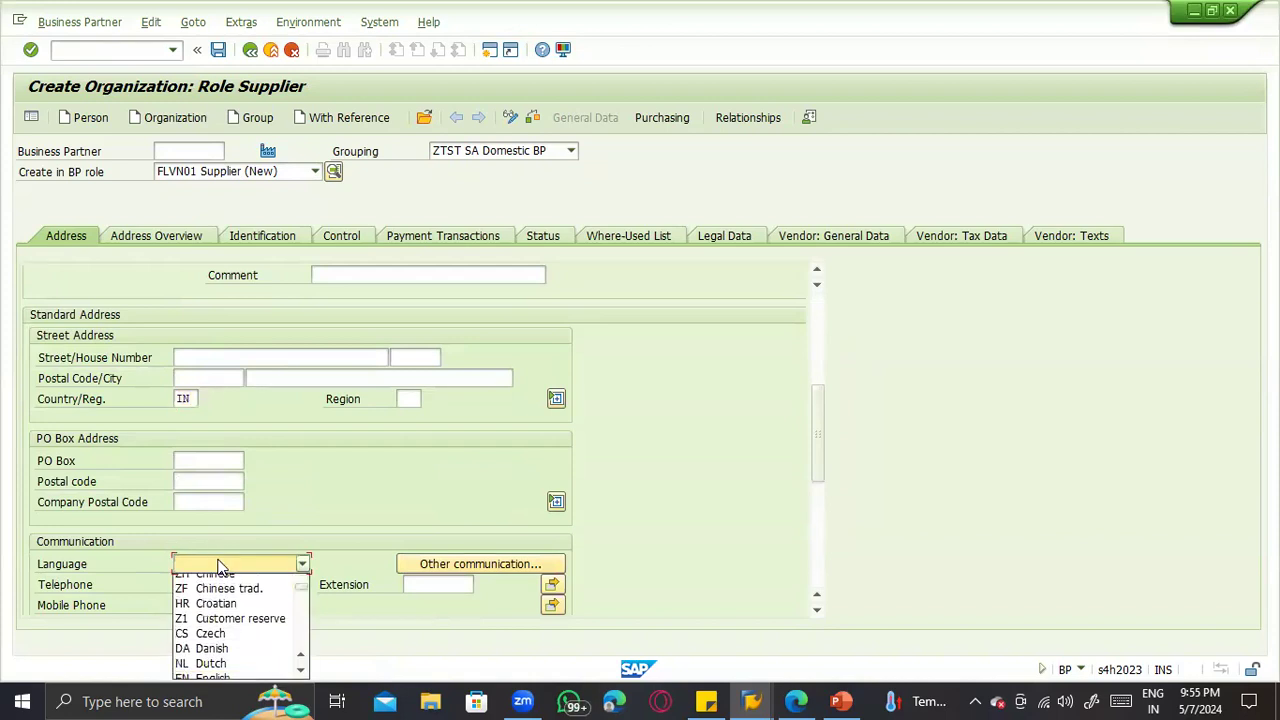
pyautogui.press('Return')
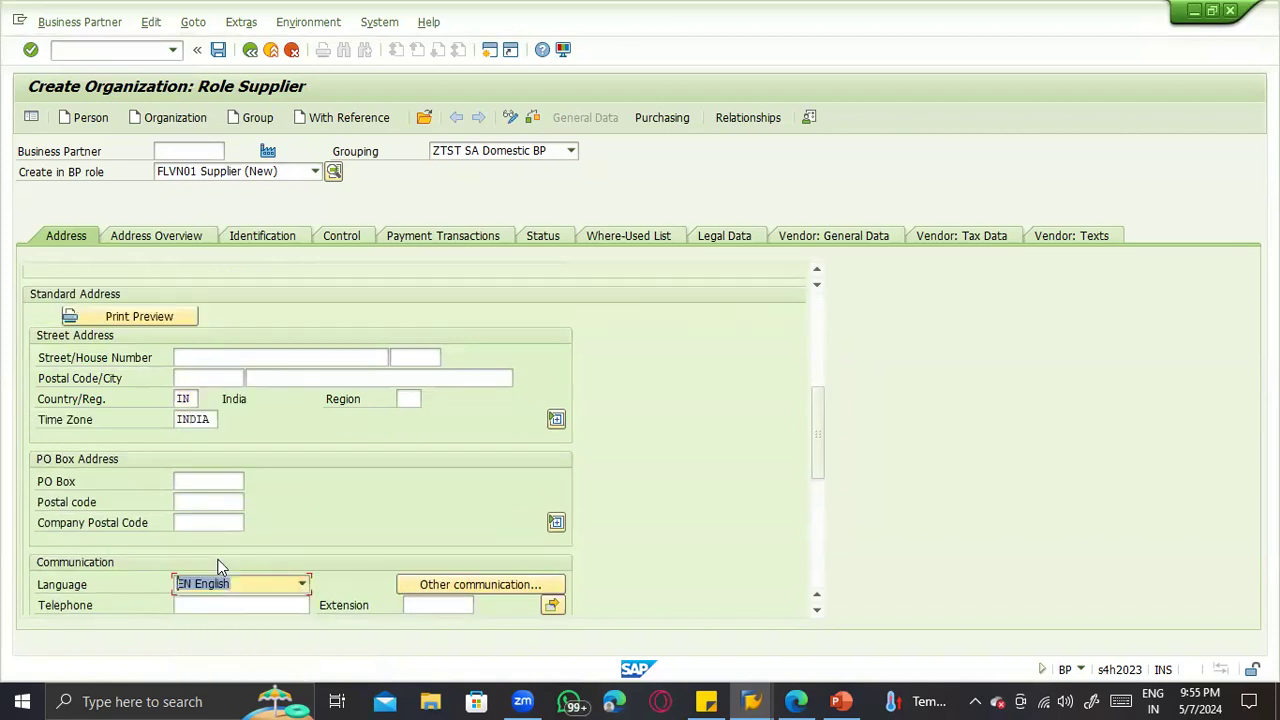
# Step: Check the account group against grouping ZTST in the vendor general data and save the new supplier
pyautogui.click(860, 240)
pyautogui.moveTo(189, 358); pyautogui.dragTo(220, 360)
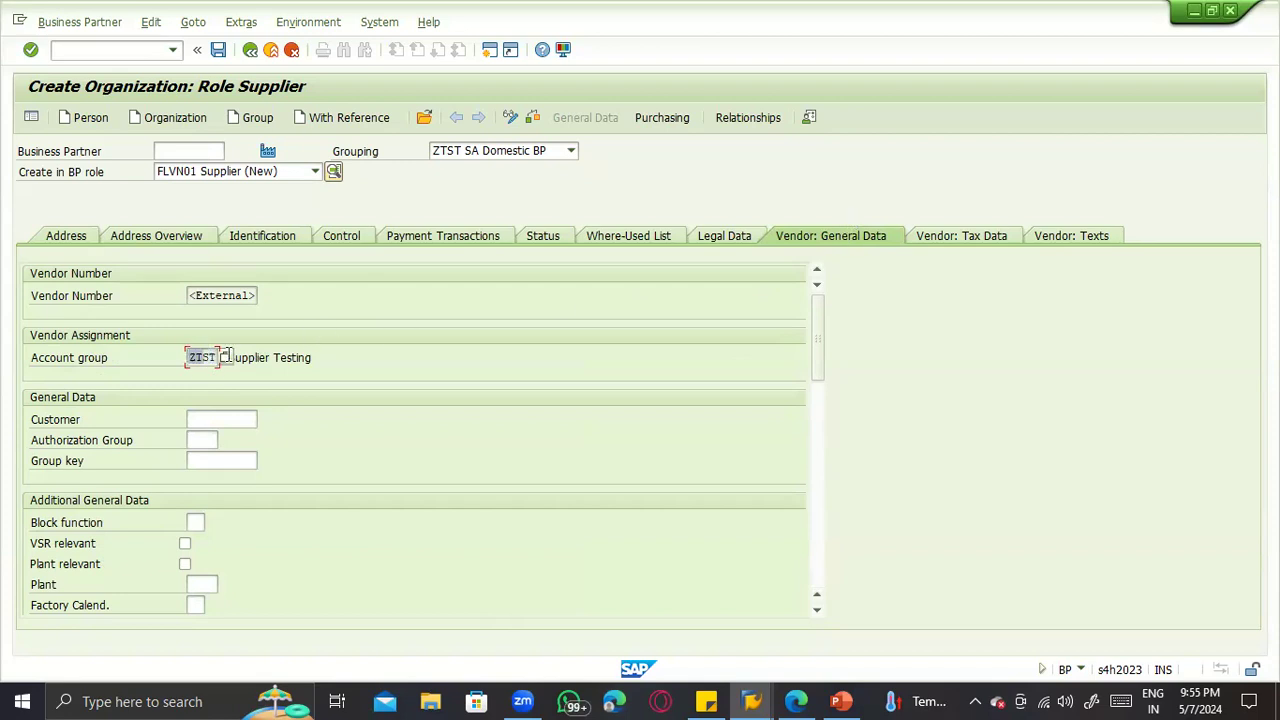
pyautogui.click(476, 150)
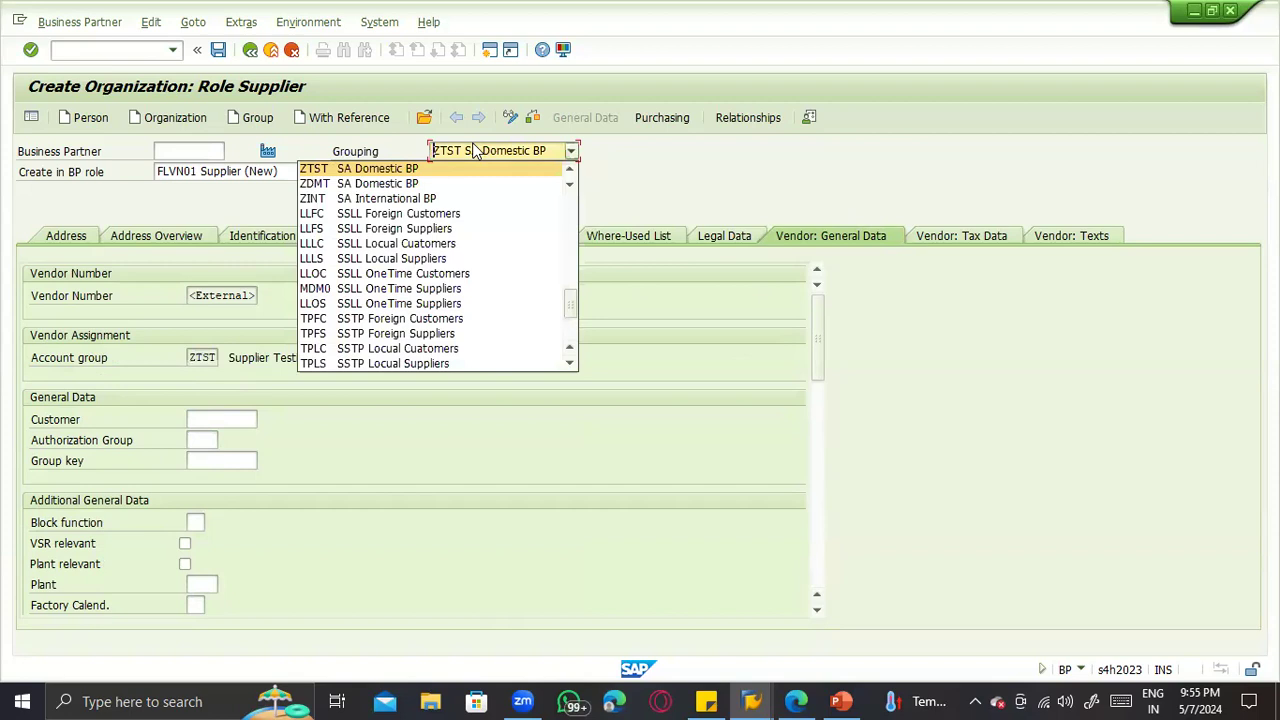
pyautogui.click(476, 150)
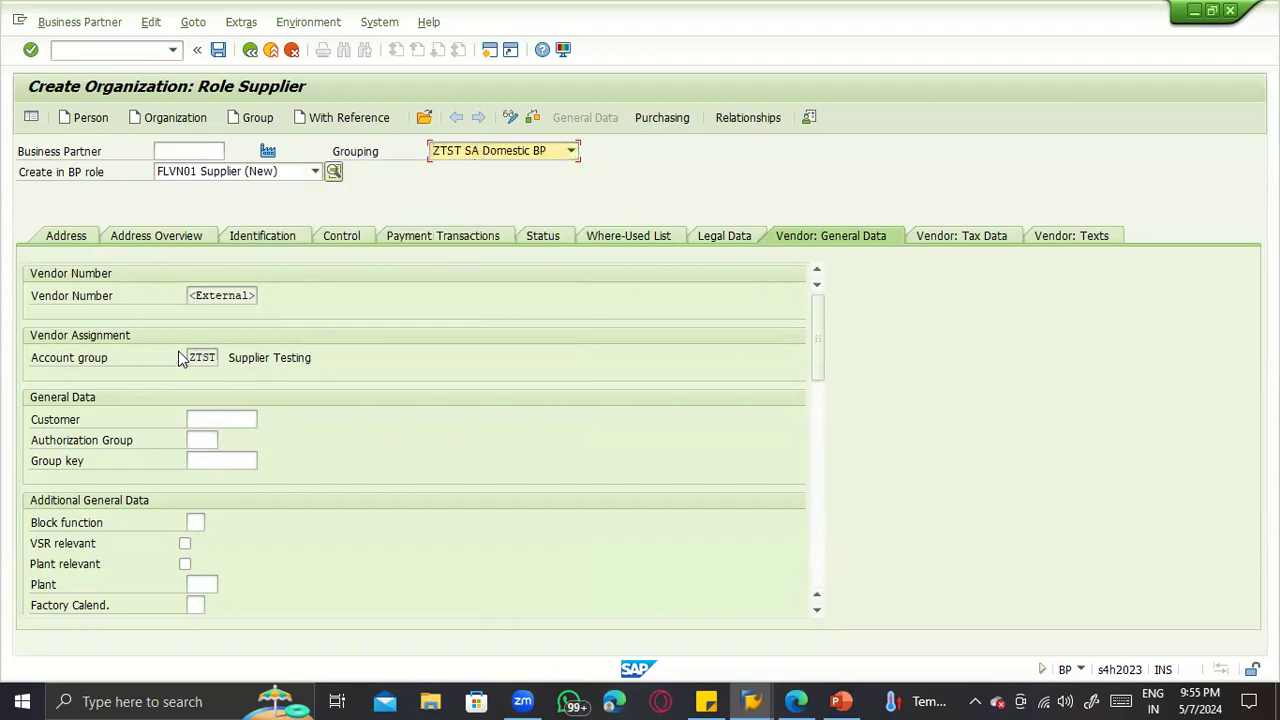
pyautogui.moveTo(190, 359); pyautogui.dragTo(536, 458)
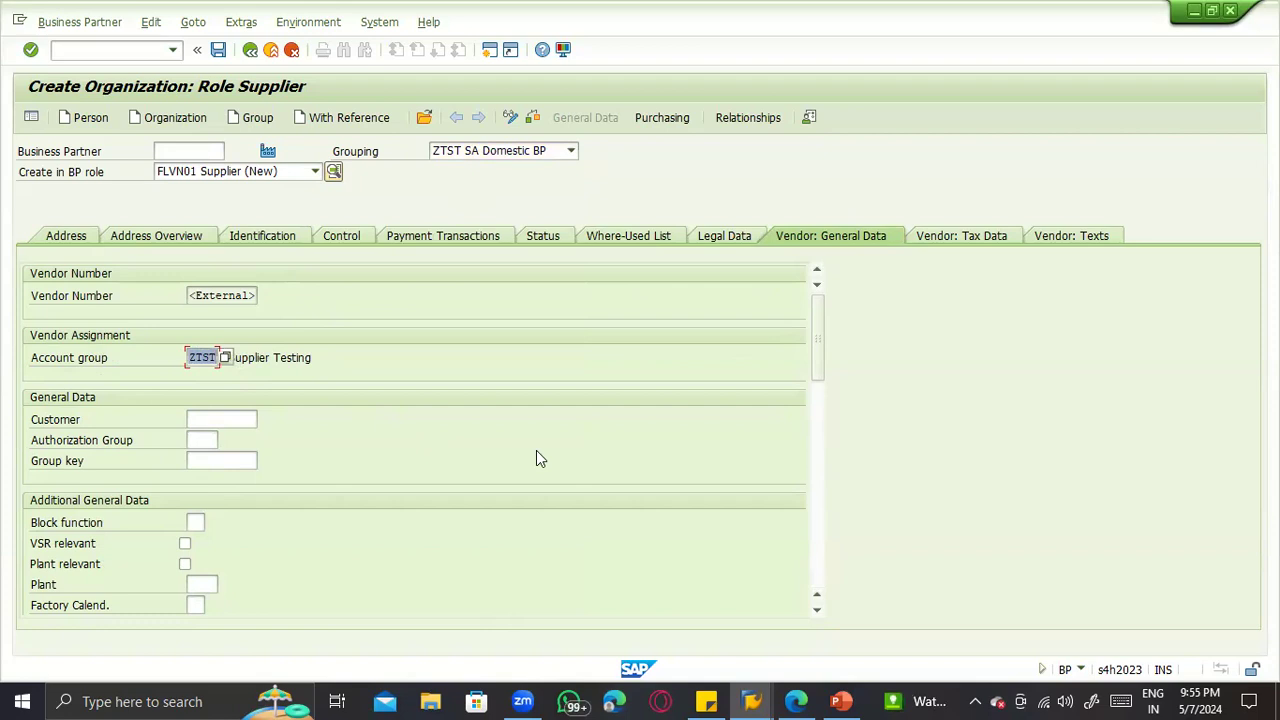
pyautogui.press('Return')
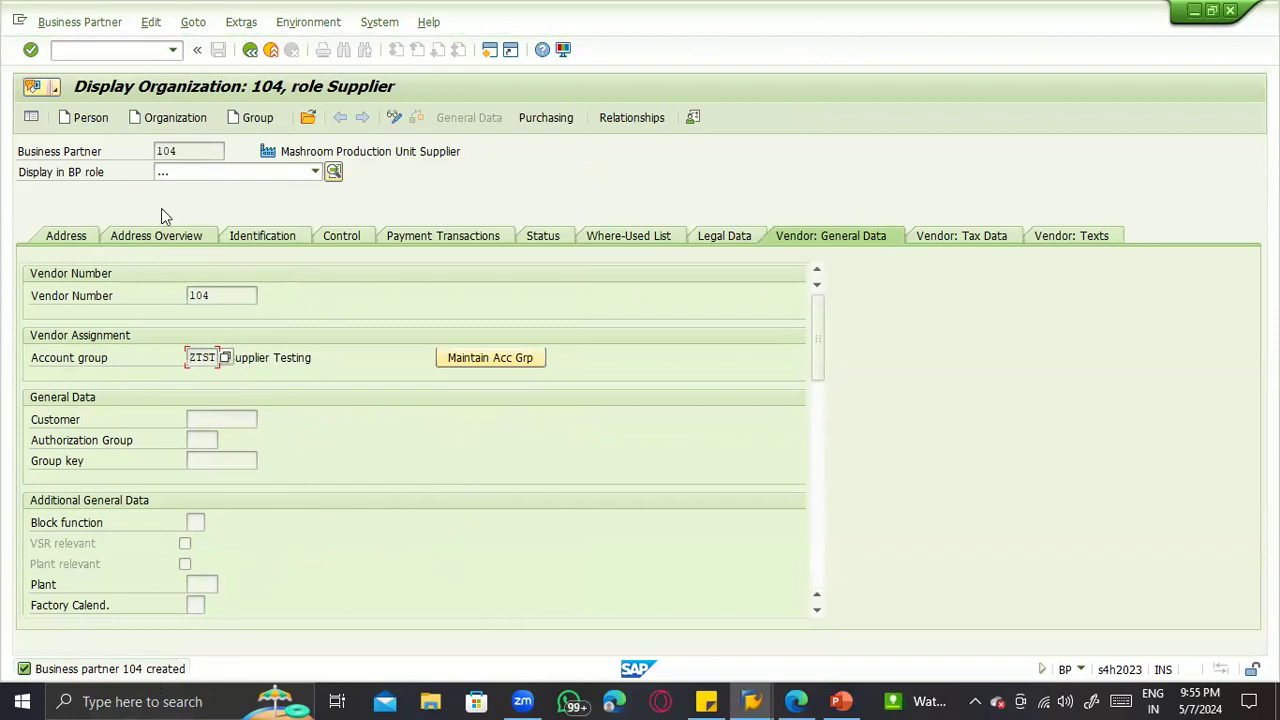
# Step: Compare the created supplier's business partner number with its vendor number, and check the grouping assignment in the other session
pyautogui.moveTo(185, 151); pyautogui.dragTo(132, 153)
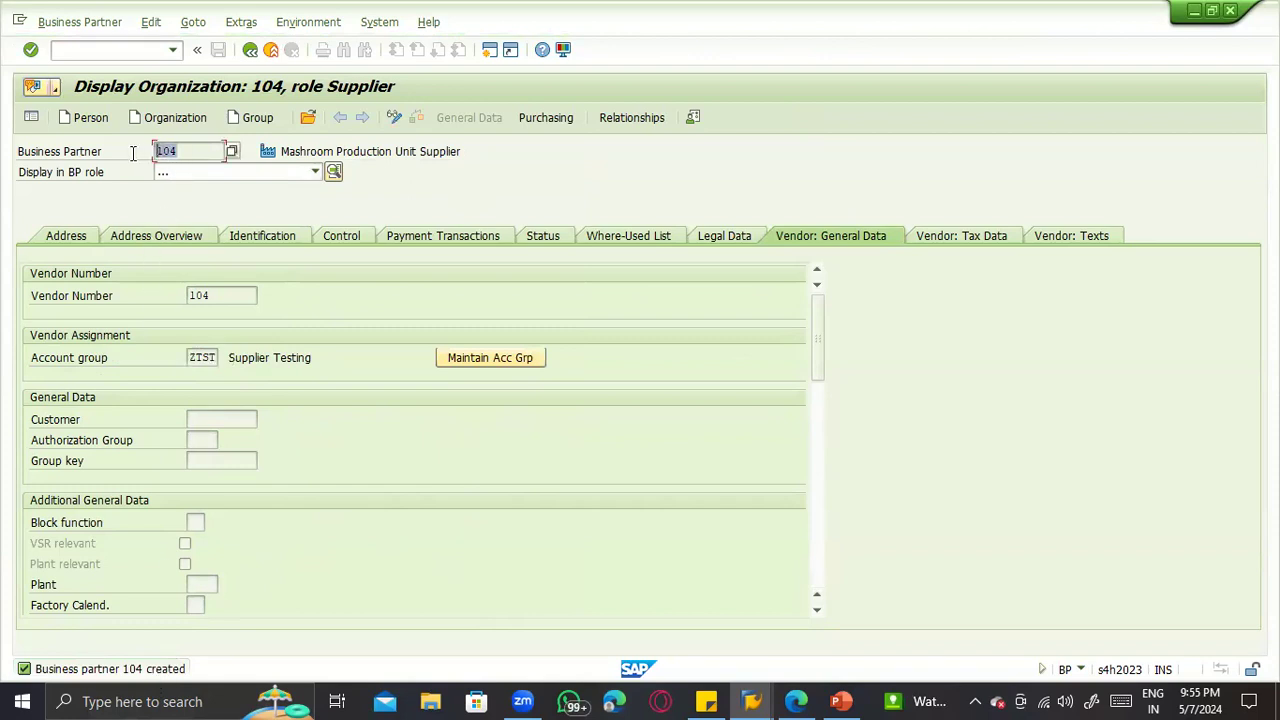
pyautogui.moveTo(217, 298); pyautogui.dragTo(183, 297)
pyautogui.click(213, 297)
pyautogui.hotkey('alt', 'Tab')
pyautogui.press('Tab')
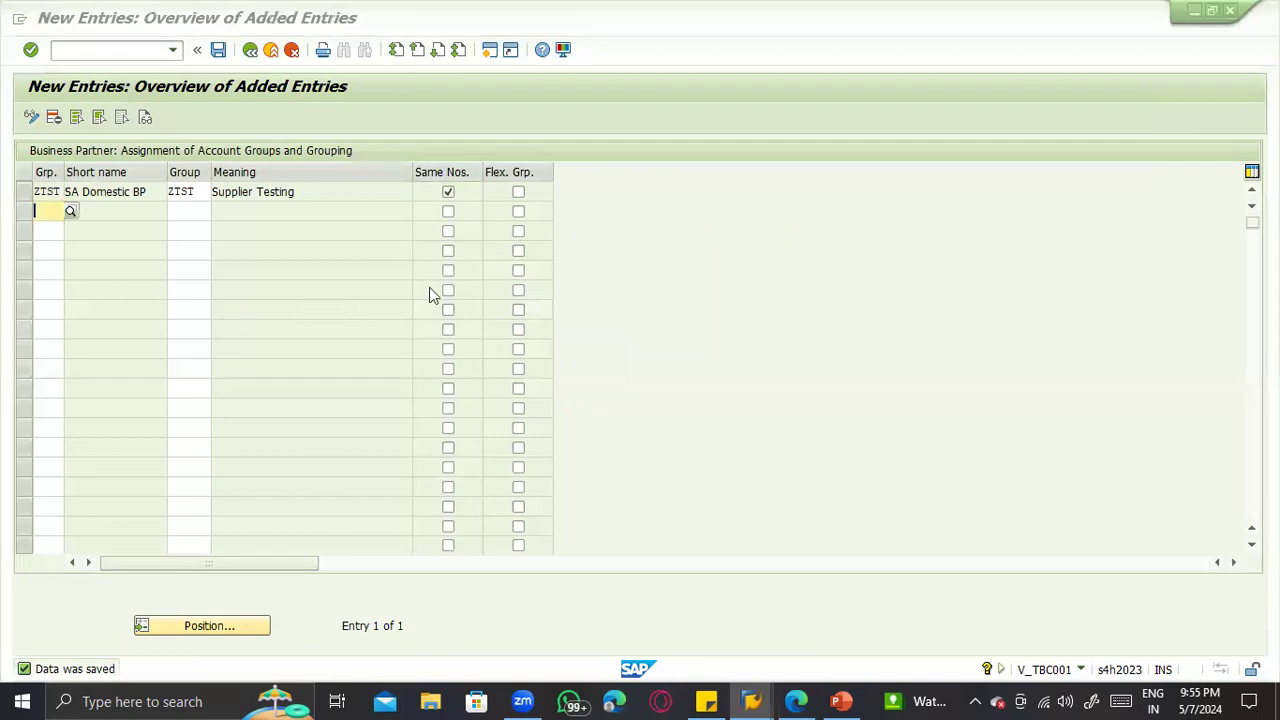
pyautogui.hotkey('alt', 'Tab')
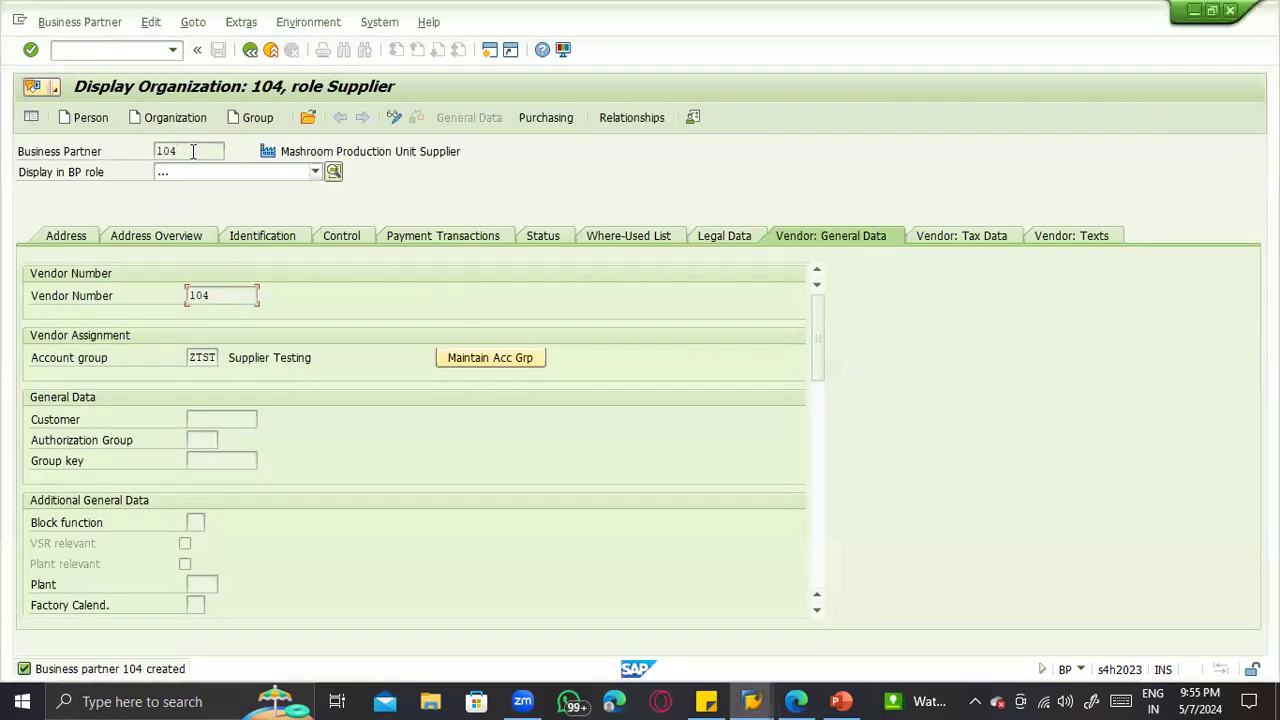
pyautogui.moveTo(191, 150); pyautogui.dragTo(135, 155)
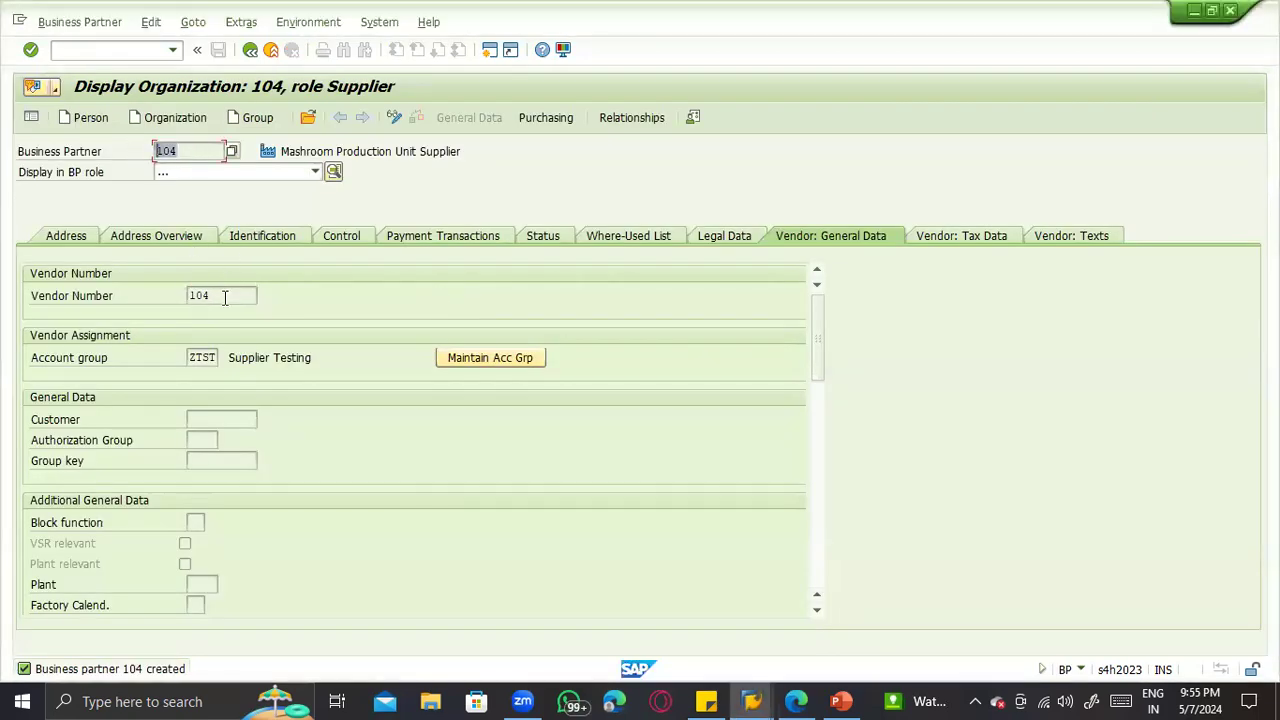
pyautogui.moveTo(224, 297); pyautogui.dragTo(152, 282)
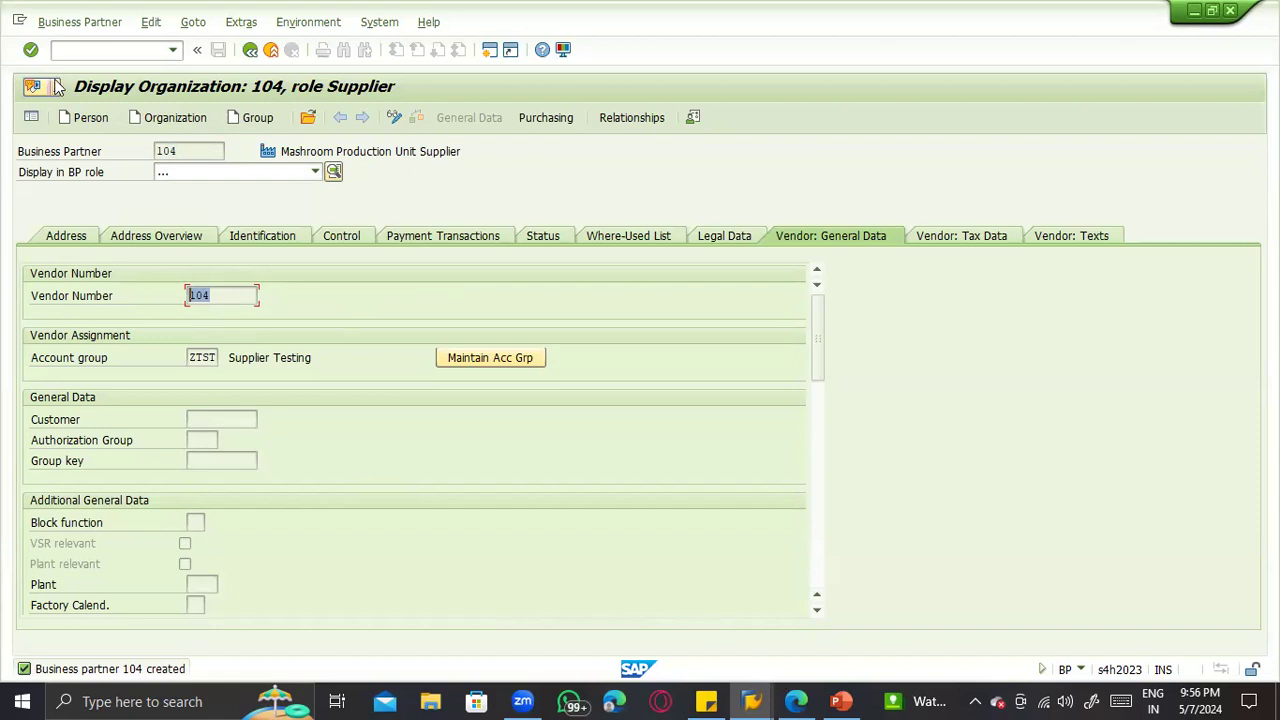
# Step: Open purchase order creation with transaction ME21N in a new session and go to the supplier field
pyautogui.click(100, 50)
pyautogui.write('/ome21n')
pyautogui.press('Return')
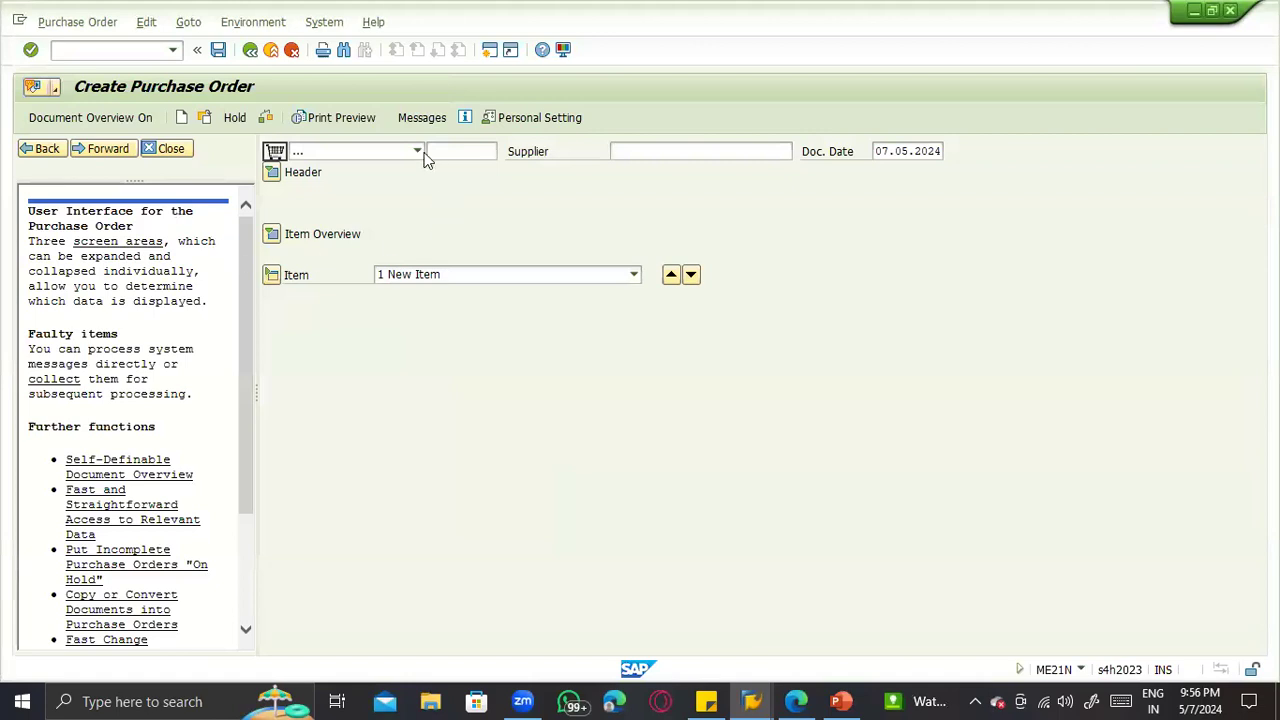
pyautogui.click(422, 152)
pyautogui.click(425, 152)
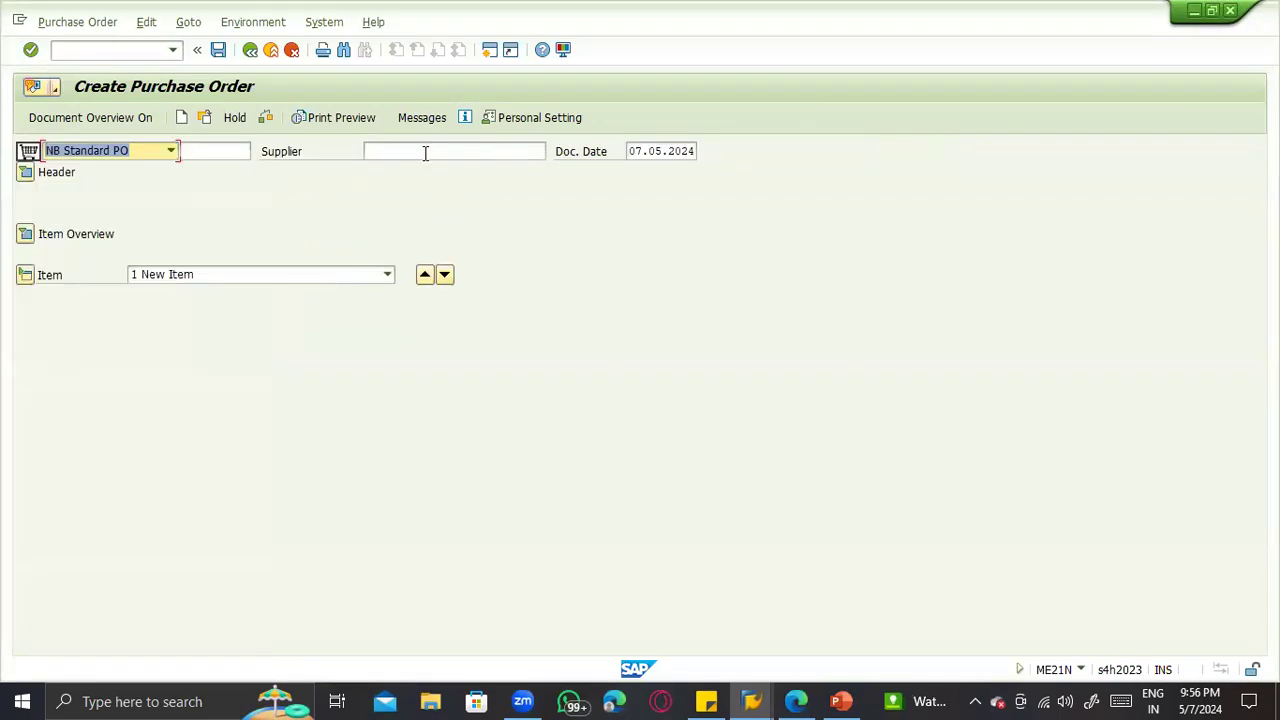
pyautogui.click(425, 152)
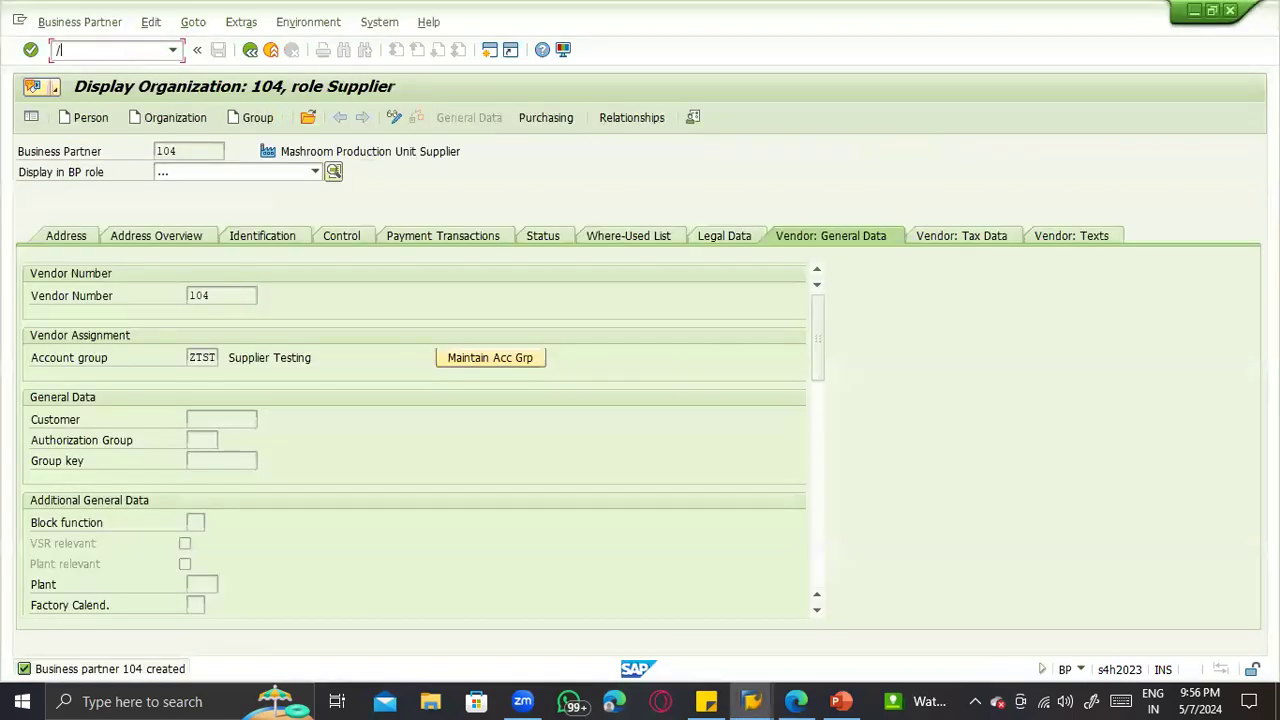
# Step: Restart transaction BP, list all business partners, and examine the vendor number of the first listed supplier
pyautogui.write('/nbp')
pyautogui.press('Return')
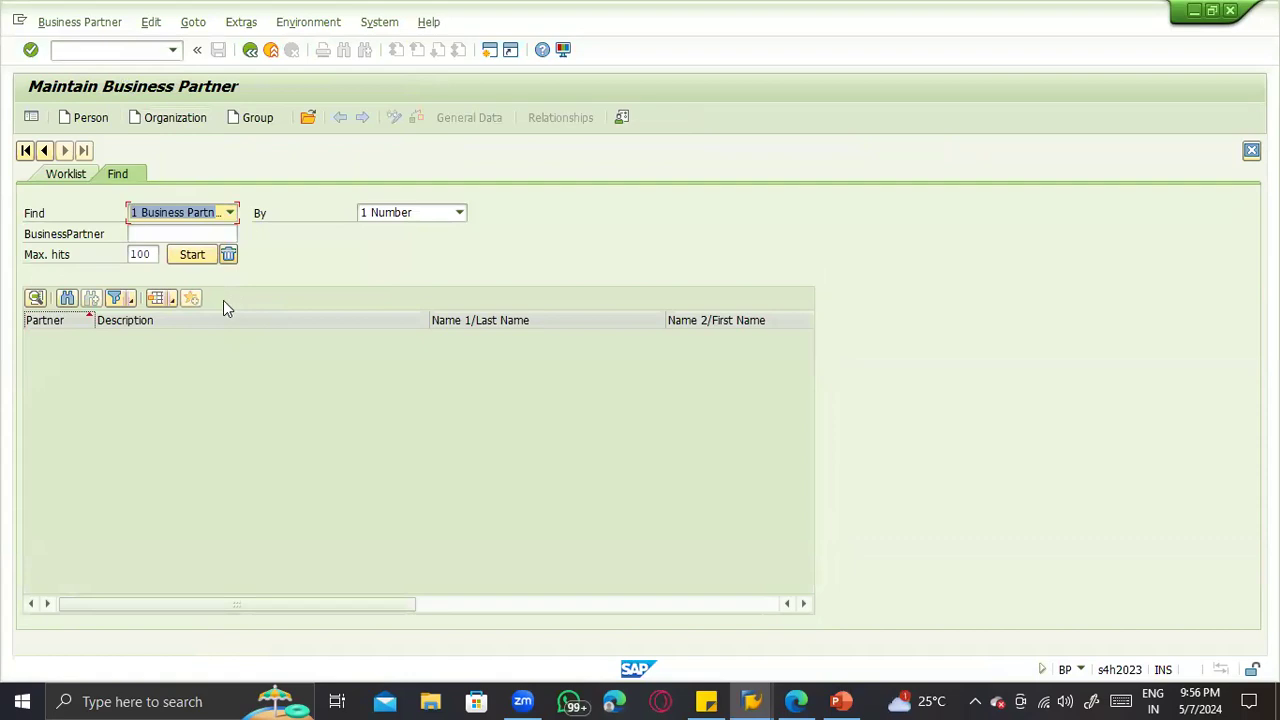
pyautogui.click(209, 233)
pyautogui.click(193, 255)
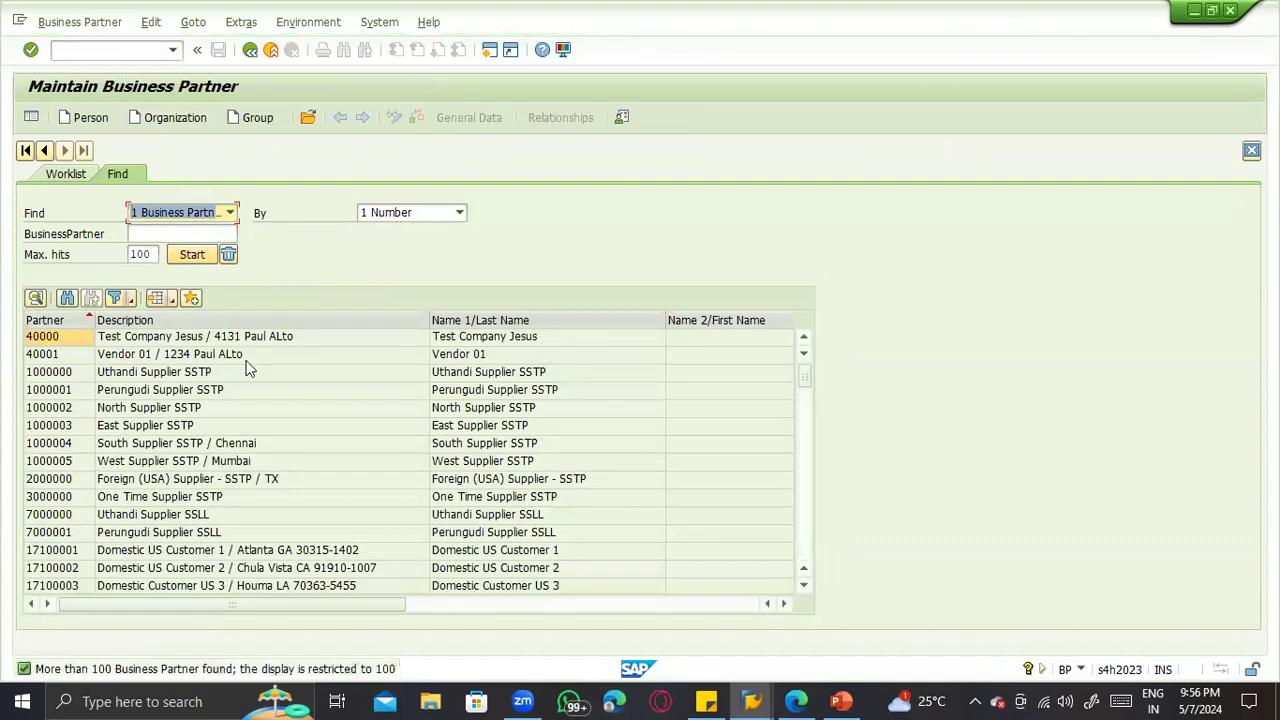
pyautogui.scroll(-10, 285, 380)
pyautogui.scroll(5, 297, 410)
pyautogui.scroll(5, 297, 410)
pyautogui.doubleClick(60, 342)
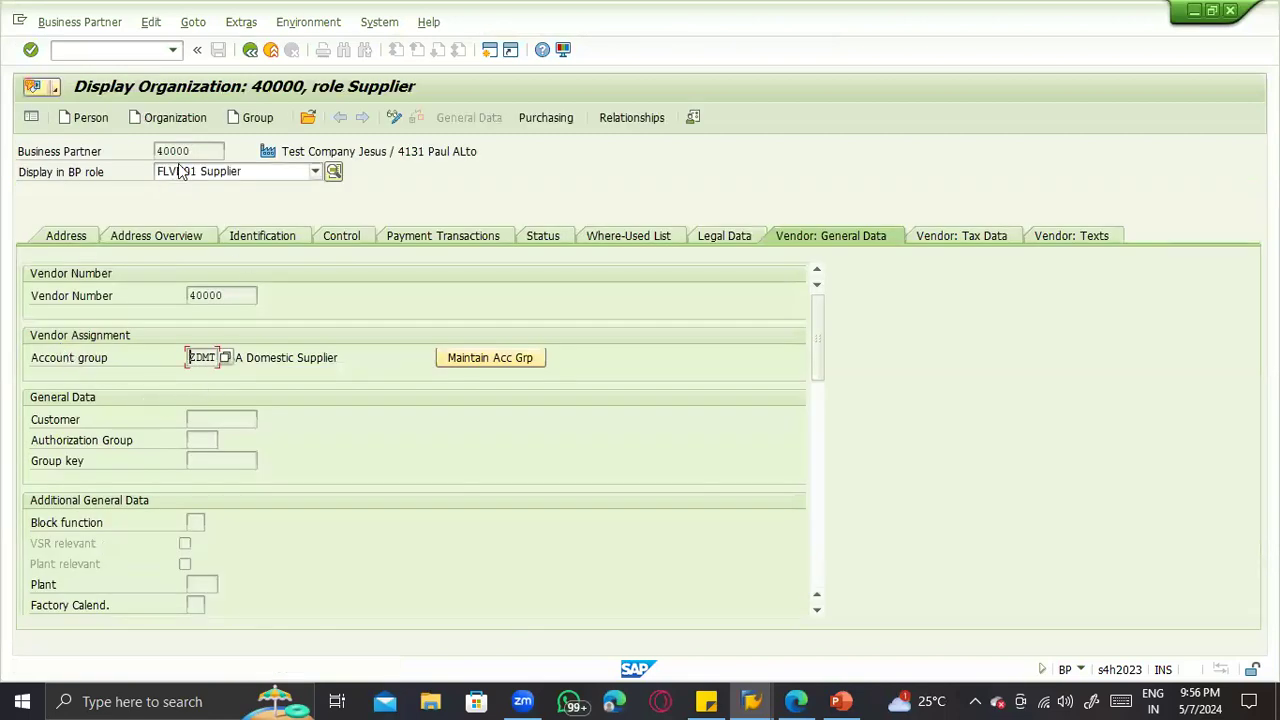
pyautogui.click(203, 293)
# Step: Return to the start screen, reopen transaction BP, list all partners again and view One Time Supplier SSTP
pyautogui.click(250, 49)
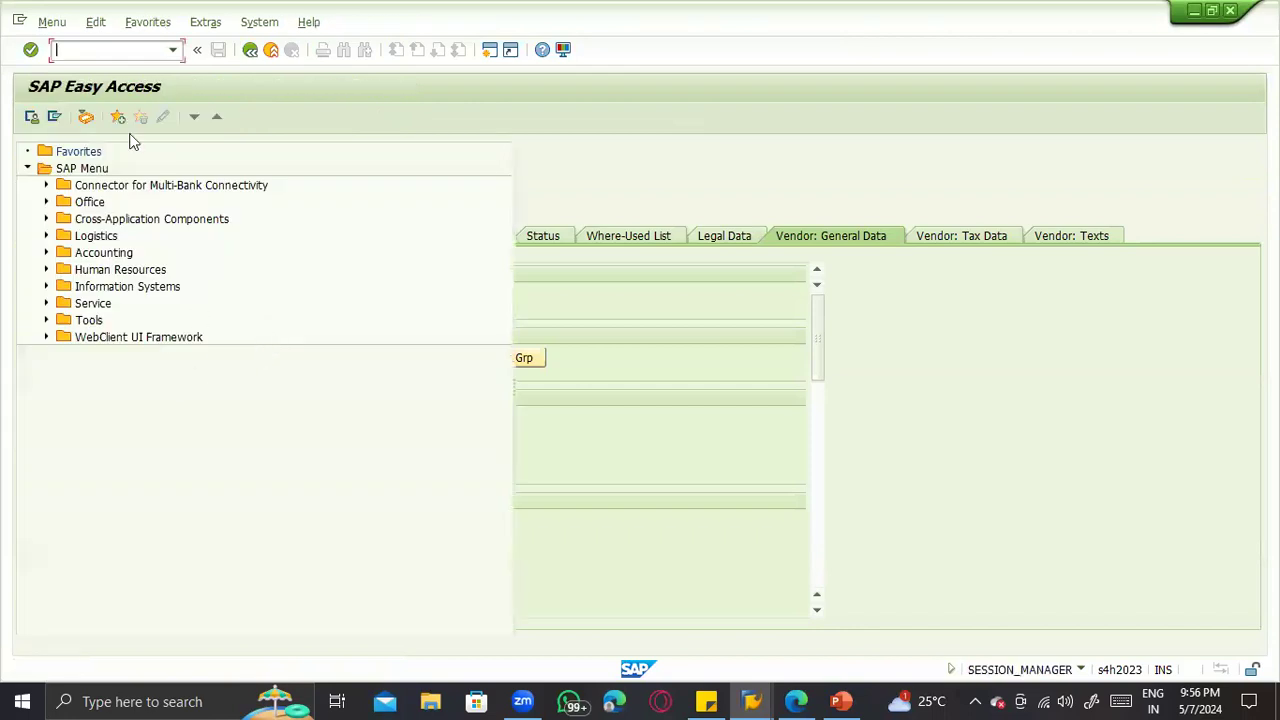
pyautogui.write('bp')
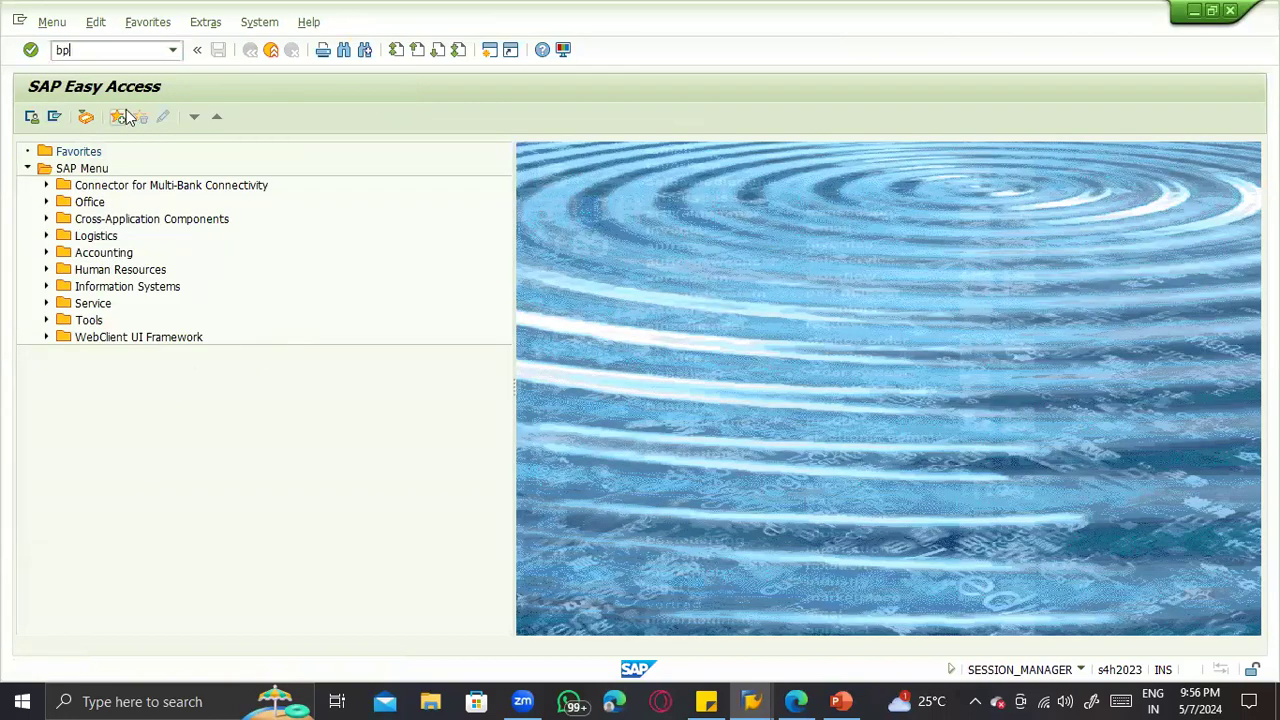
pyautogui.press('Return')
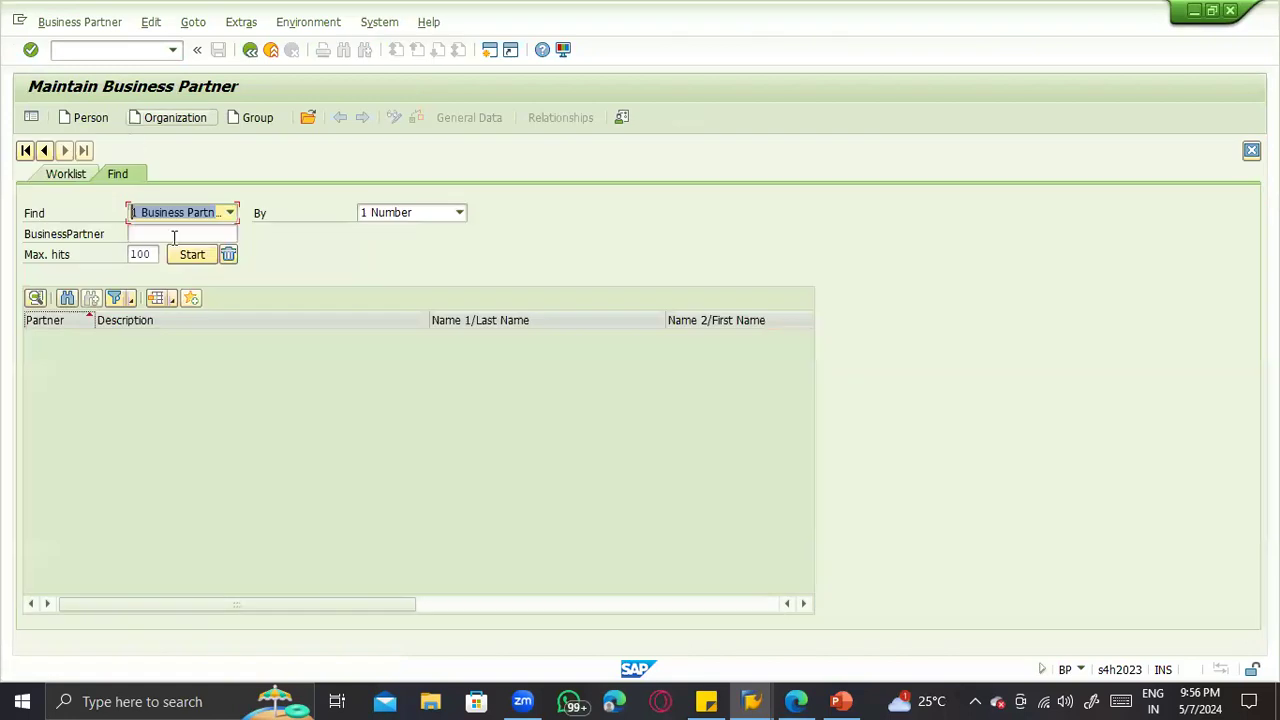
pyautogui.click(192, 254)
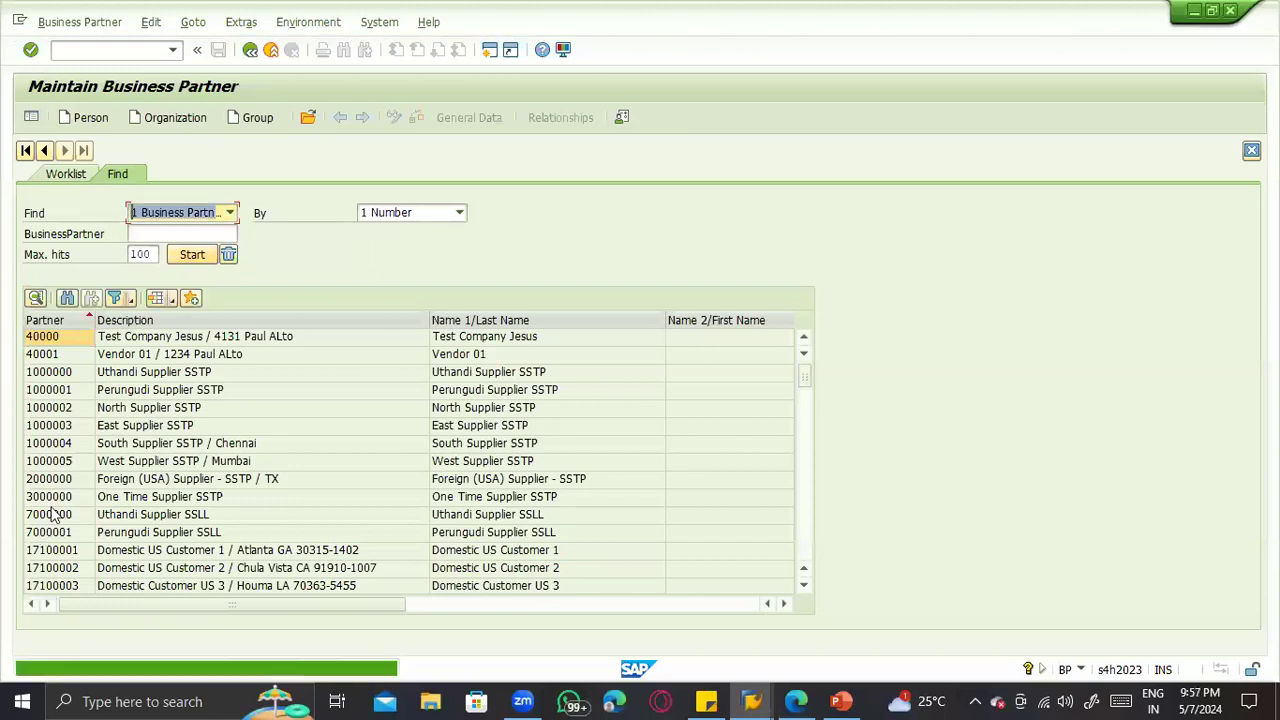
pyautogui.click(52, 496)
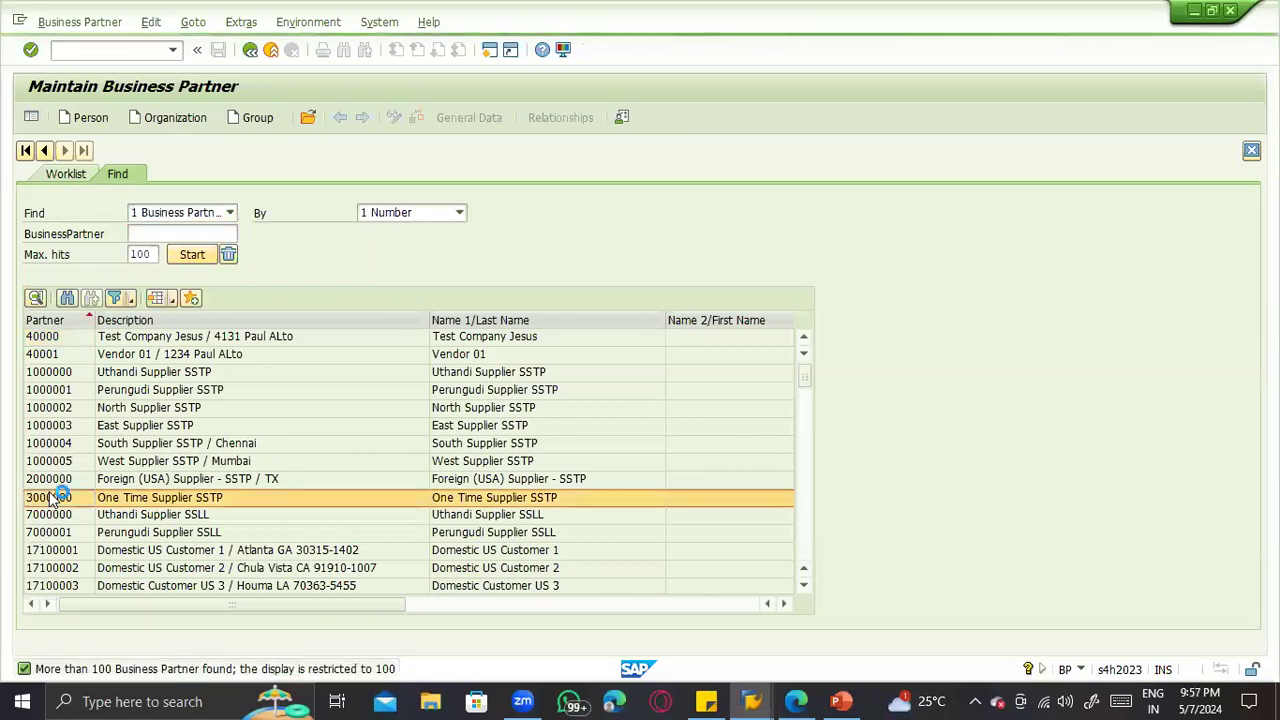
pyautogui.doubleClick(49, 491)
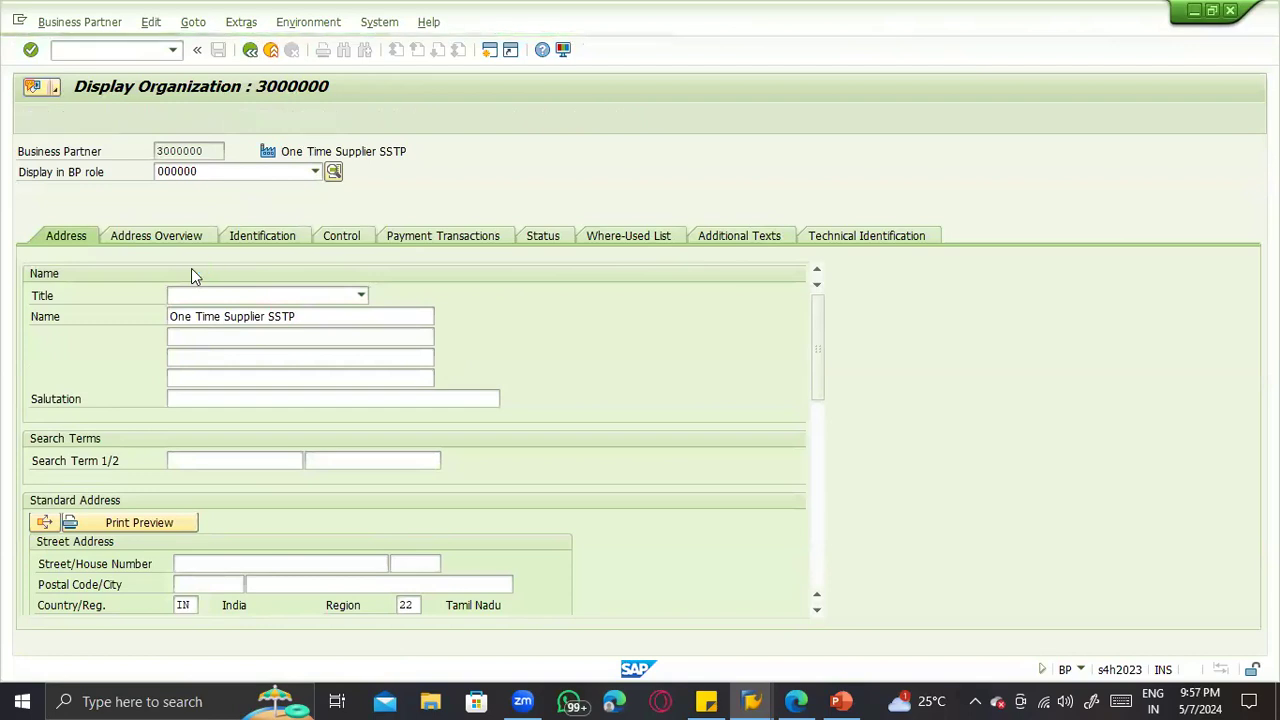
pyautogui.press('Tab')
pyautogui.press('Return')
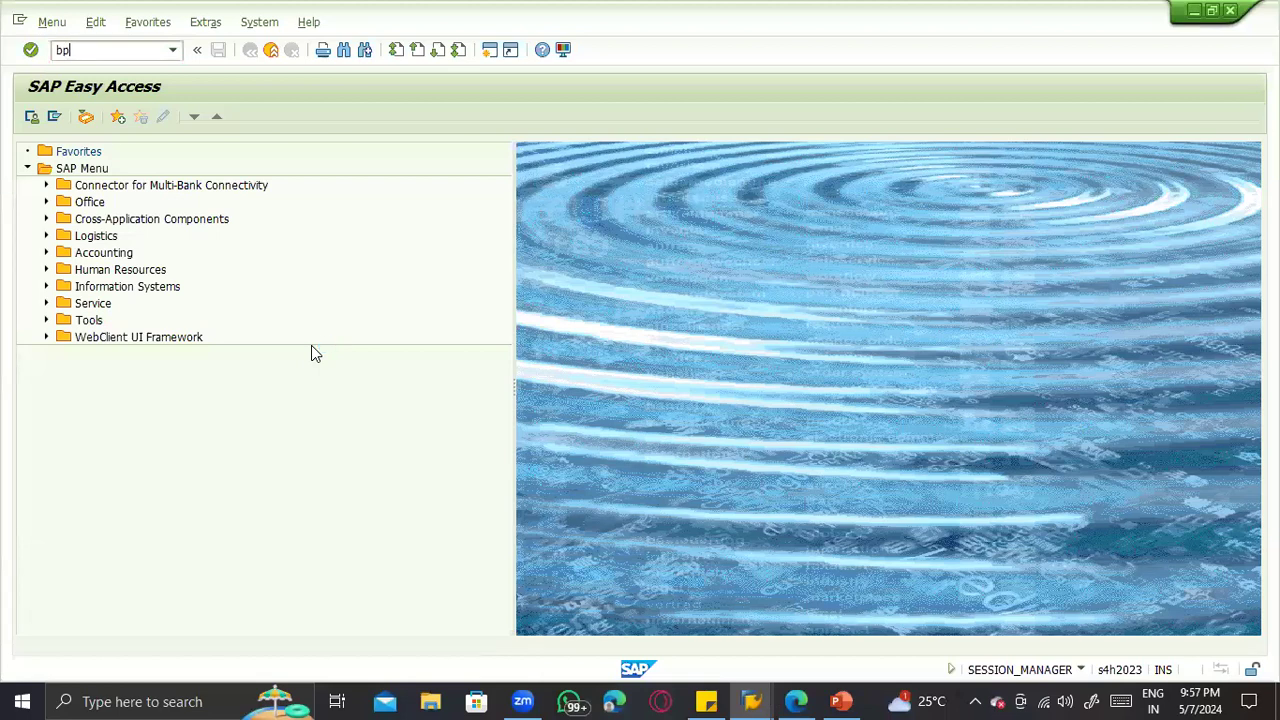
# Step: Open transaction BP, list the business partners, and examine the roles of Domestic US Subcontractor A
pyautogui.write('bp')
pyautogui.press('Return')
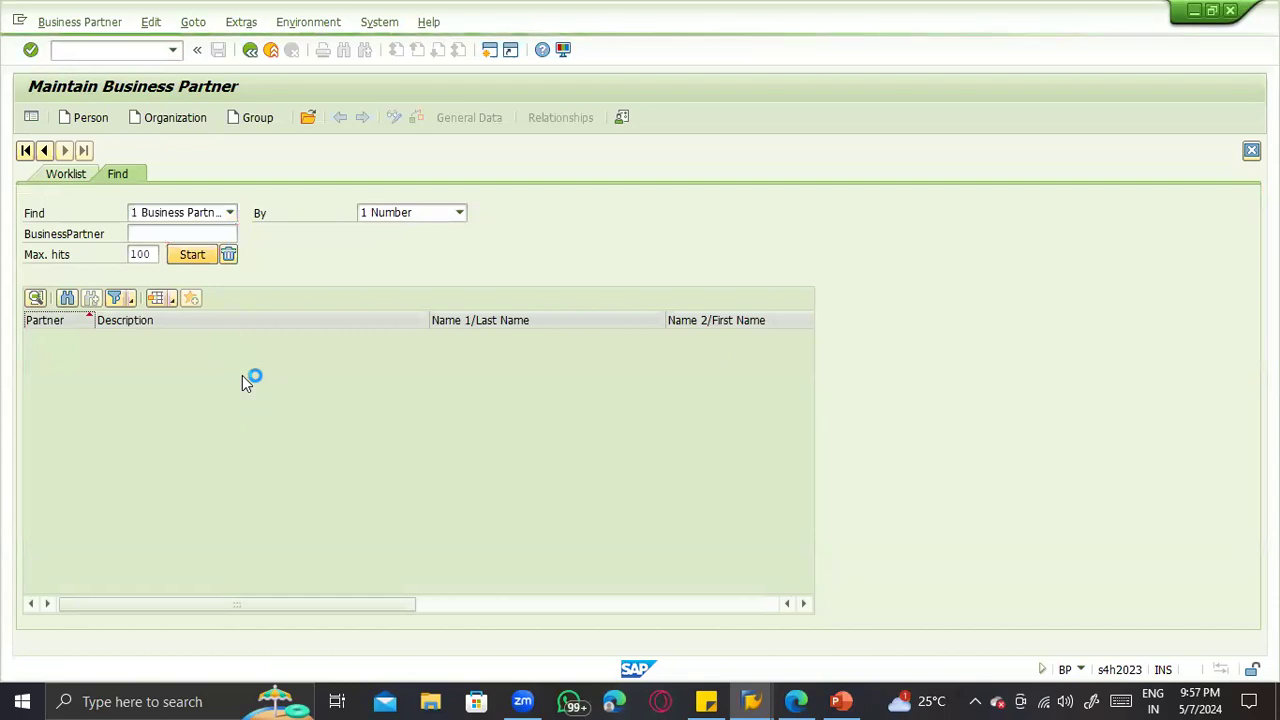
pyautogui.scroll(-3, 219, 510)
pyautogui.click(214, 499)
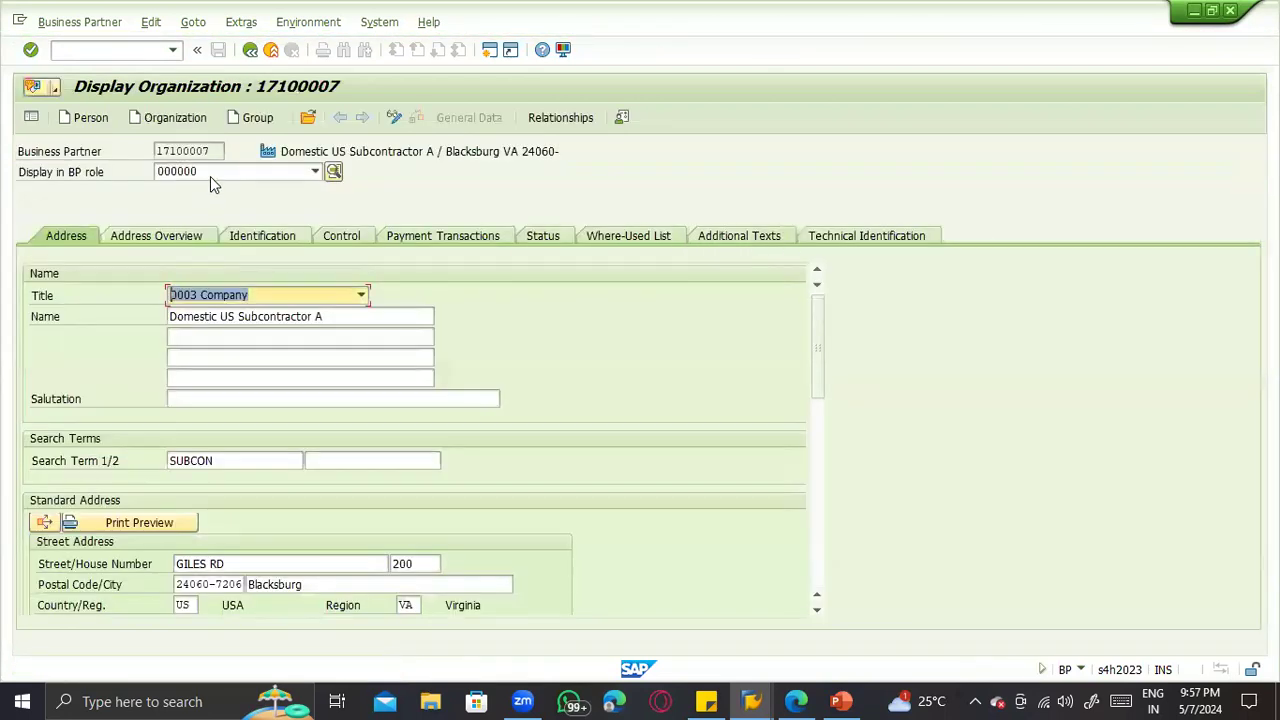
pyautogui.click(210, 176)
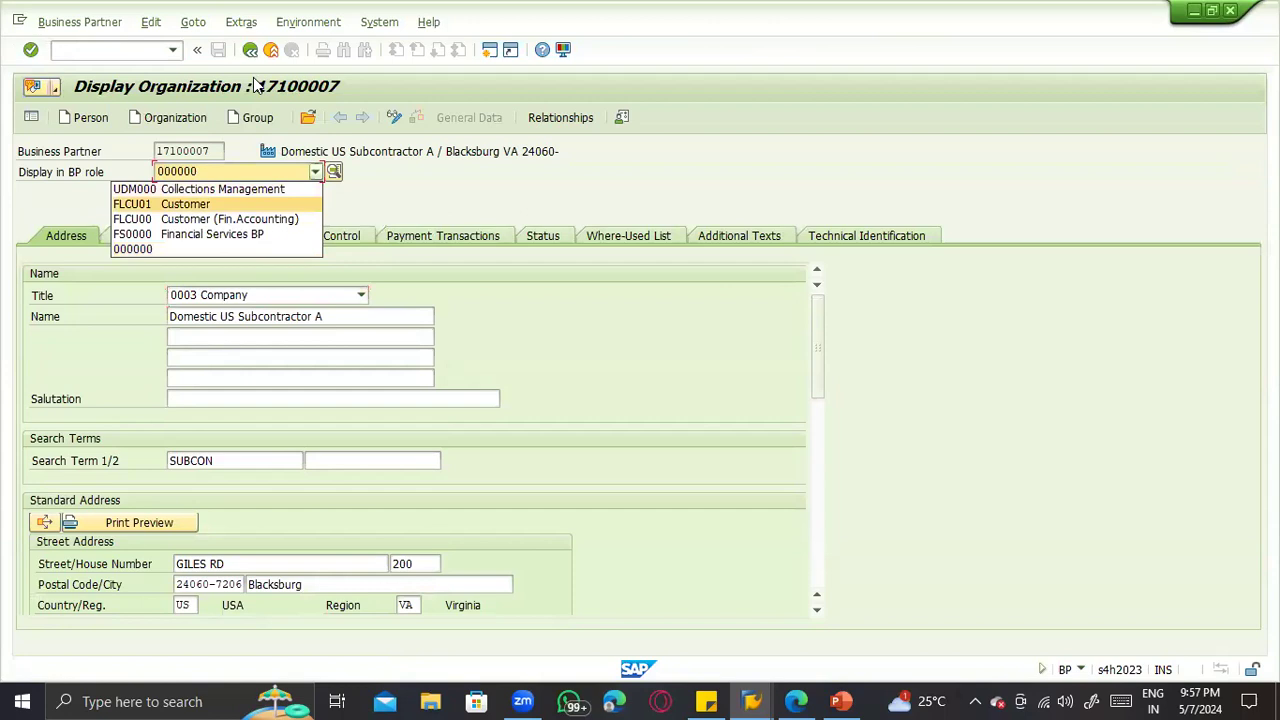
pyautogui.click(74, 52)
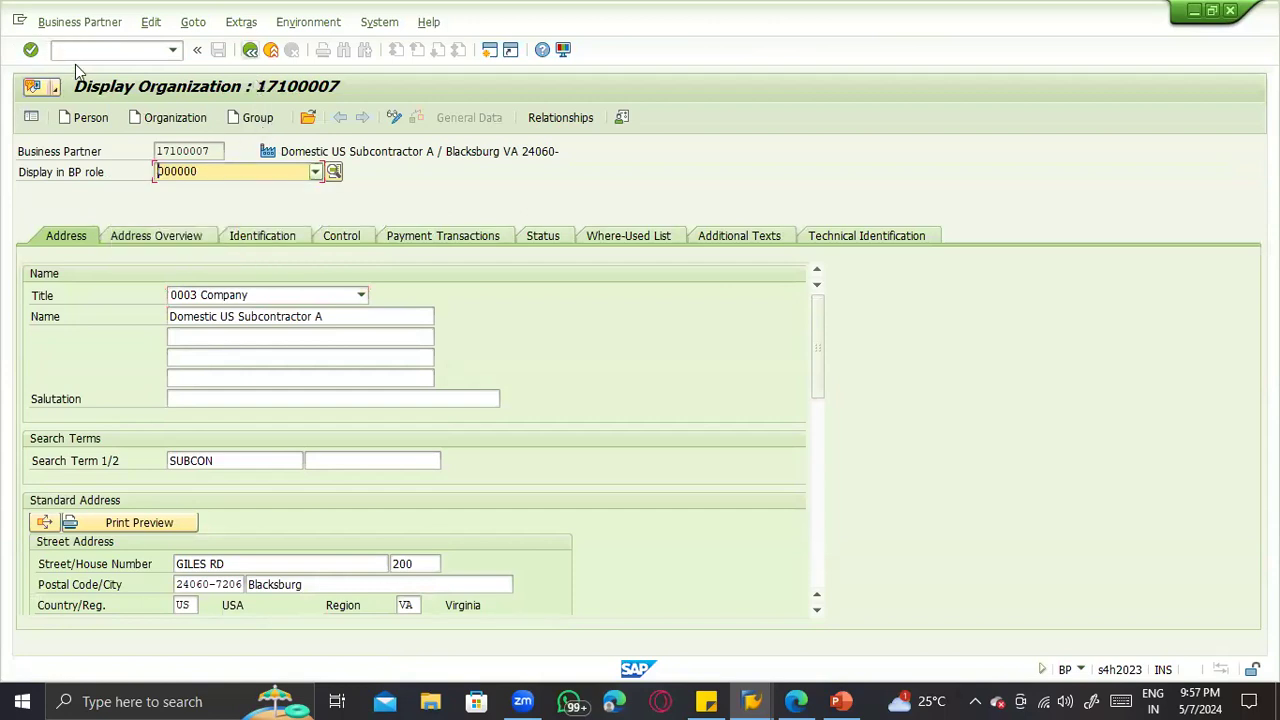
# Step: Restart transaction BP, look through the whole business partner list, and view EWM Domestic Customer 01
pyautogui.click(105, 50)
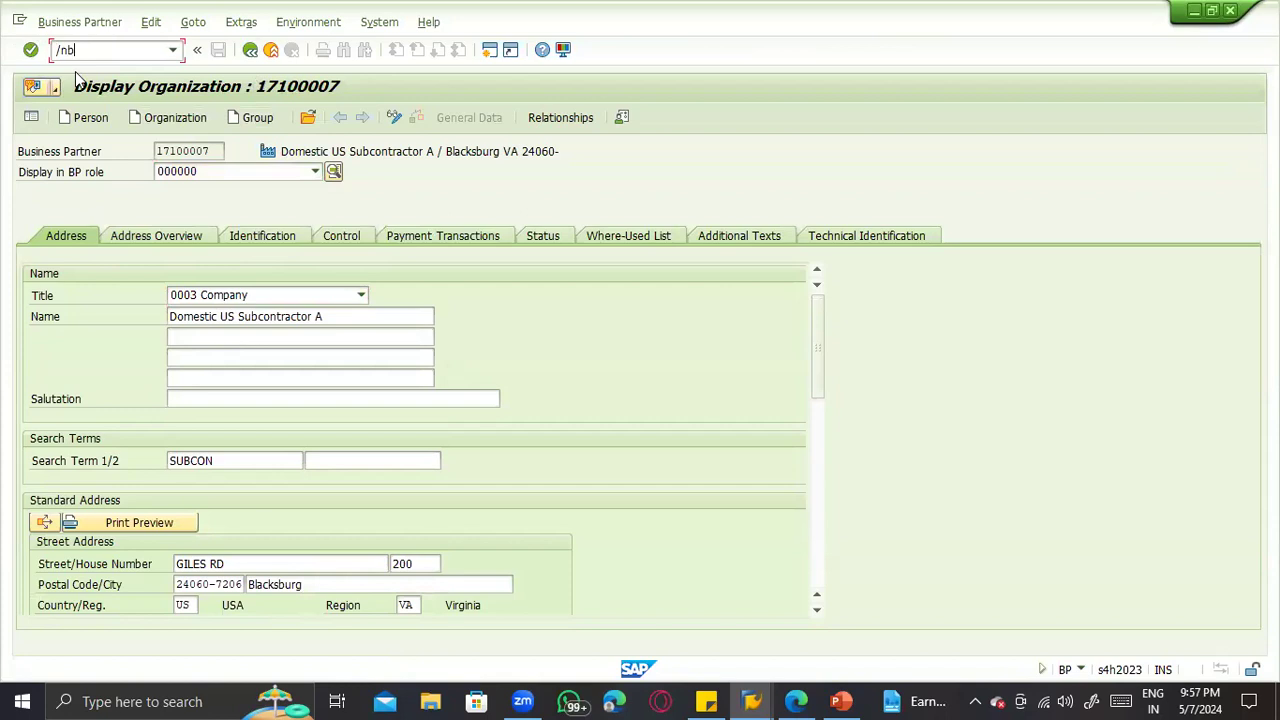
pyautogui.write('/nbp')
pyautogui.press('Return')
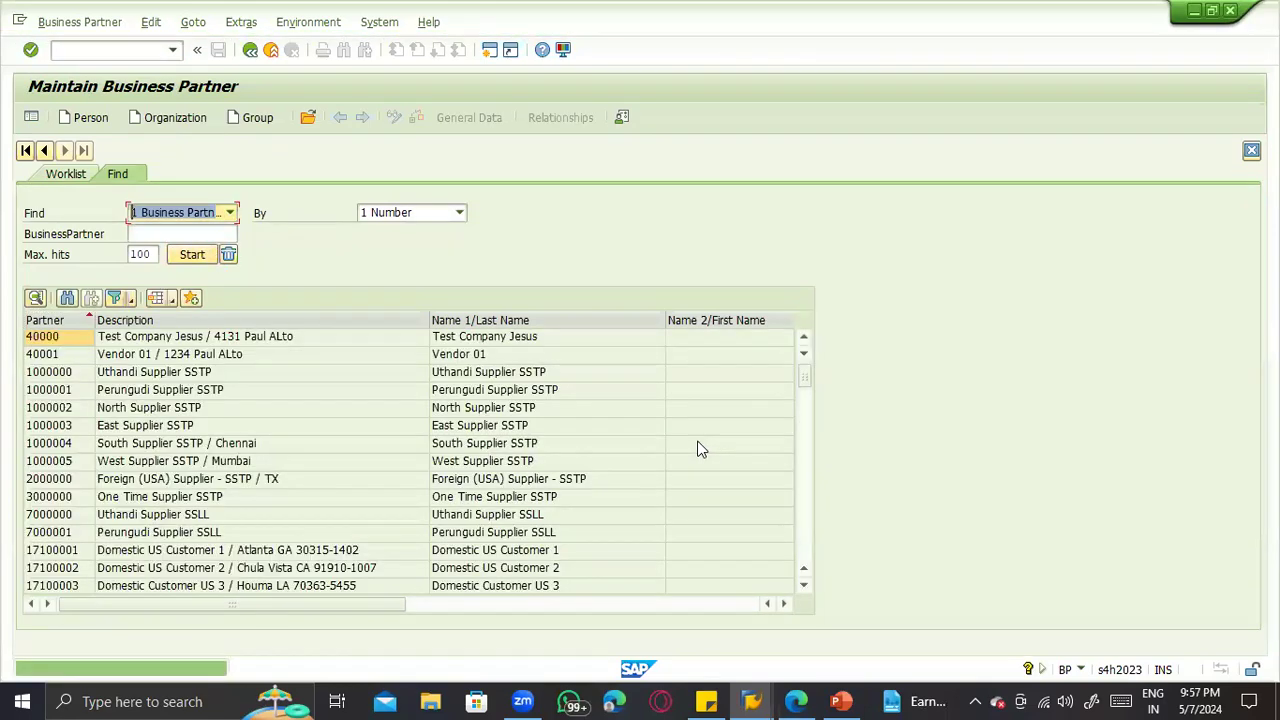
pyautogui.scroll(-2, 697, 446)
pyautogui.scroll(2, 472, 452)
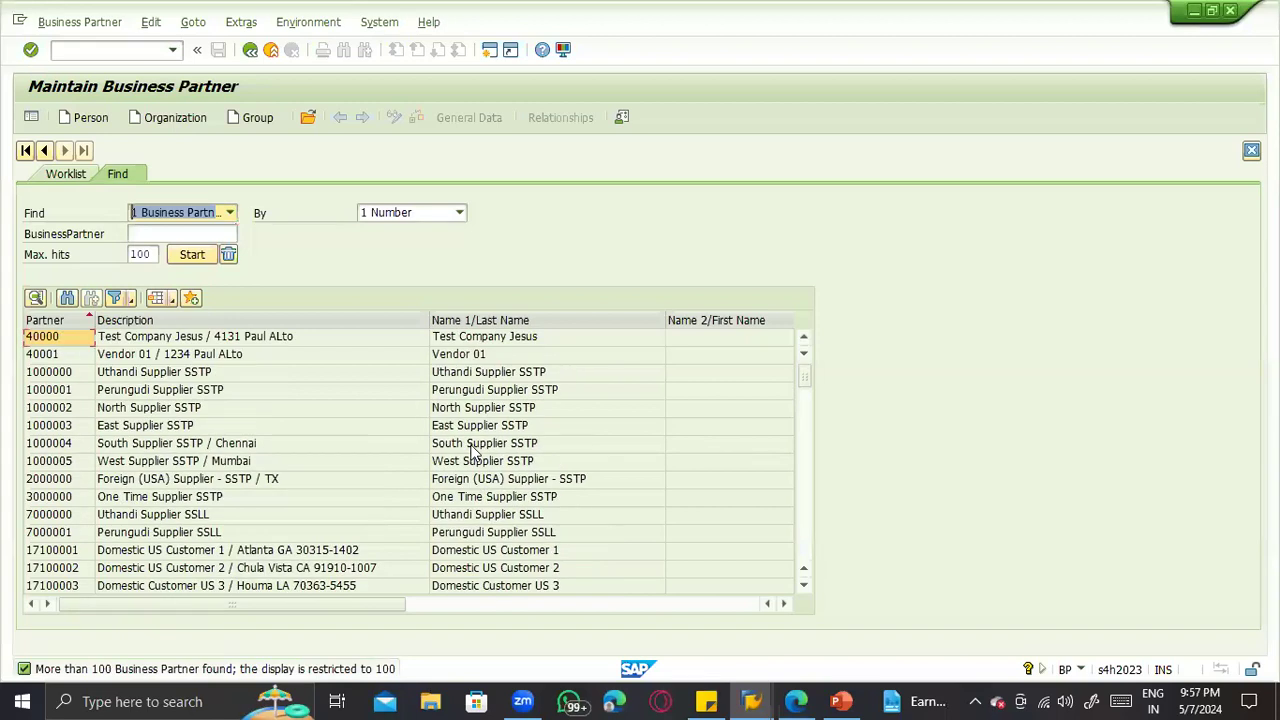
pyautogui.scroll(-3, 622, 433)
pyautogui.scroll(2, 723, 414)
pyautogui.scroll(-4, 790, 500)
pyautogui.scroll(-3, 806, 551)
pyautogui.scroll(-10, 135, 520)
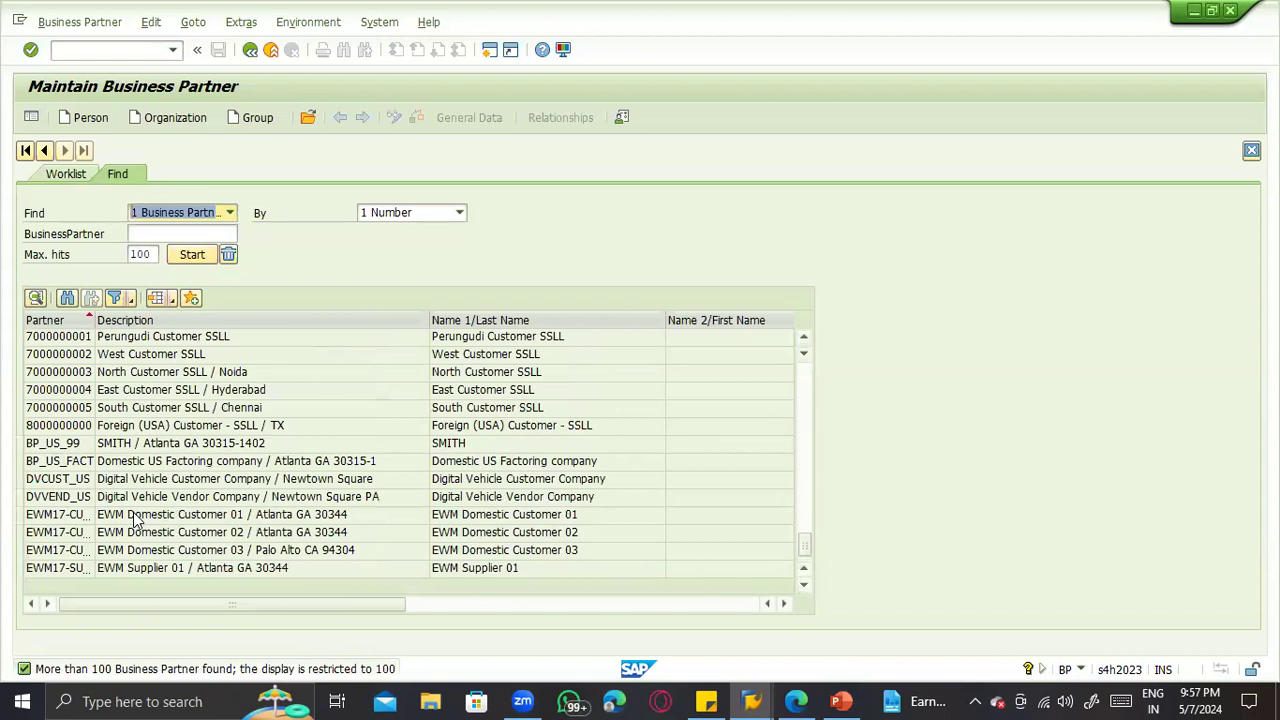
pyautogui.doubleClick(138, 520)
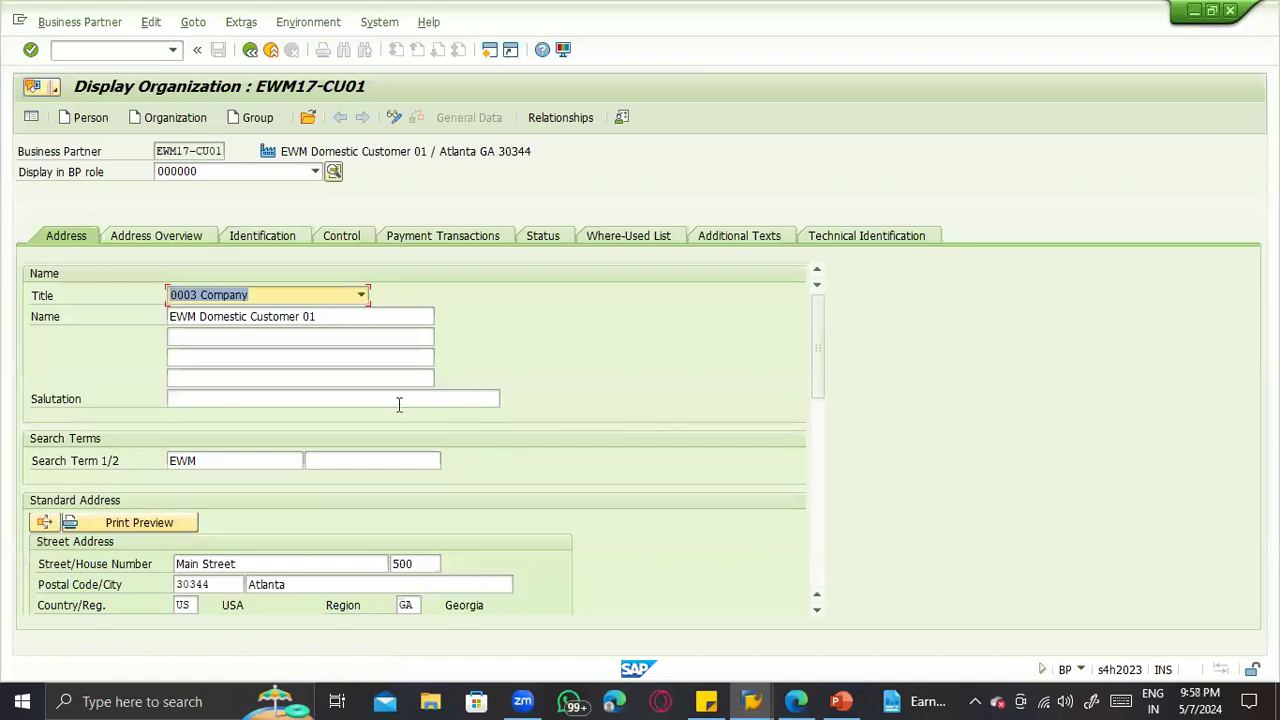
pyautogui.click(271, 50)
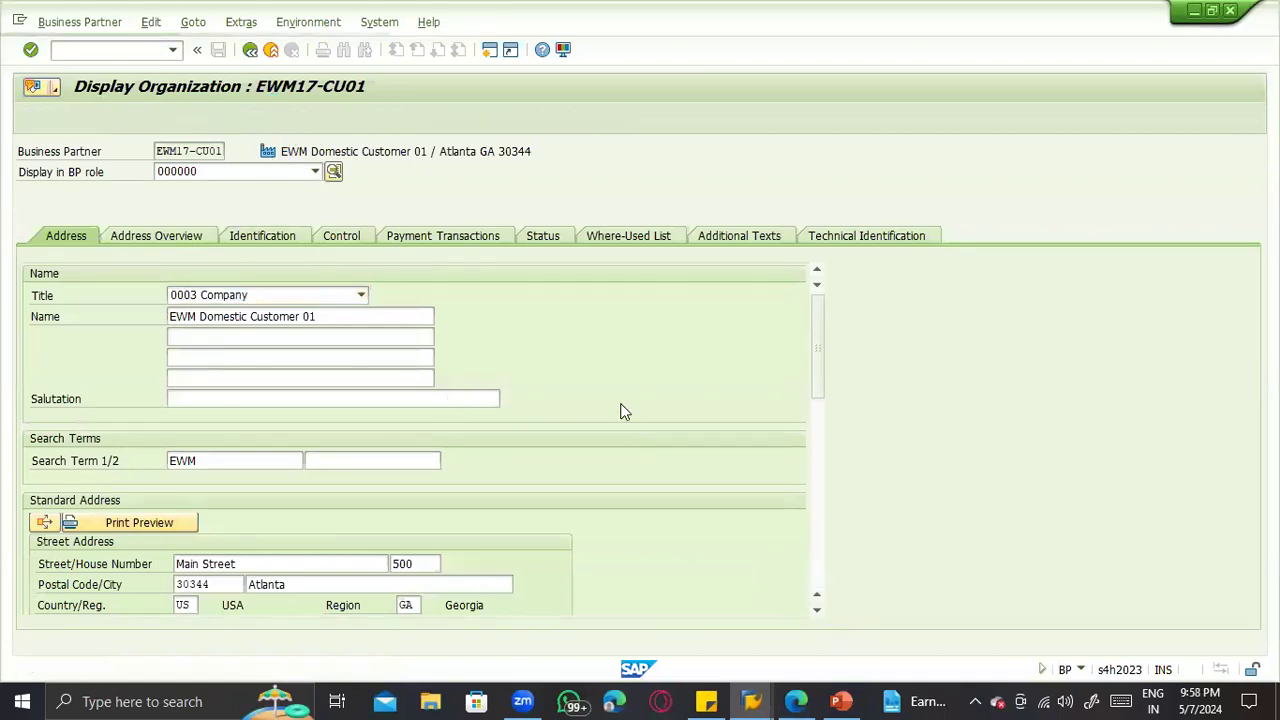
pyautogui.press('Tab')
pyautogui.press('Return')
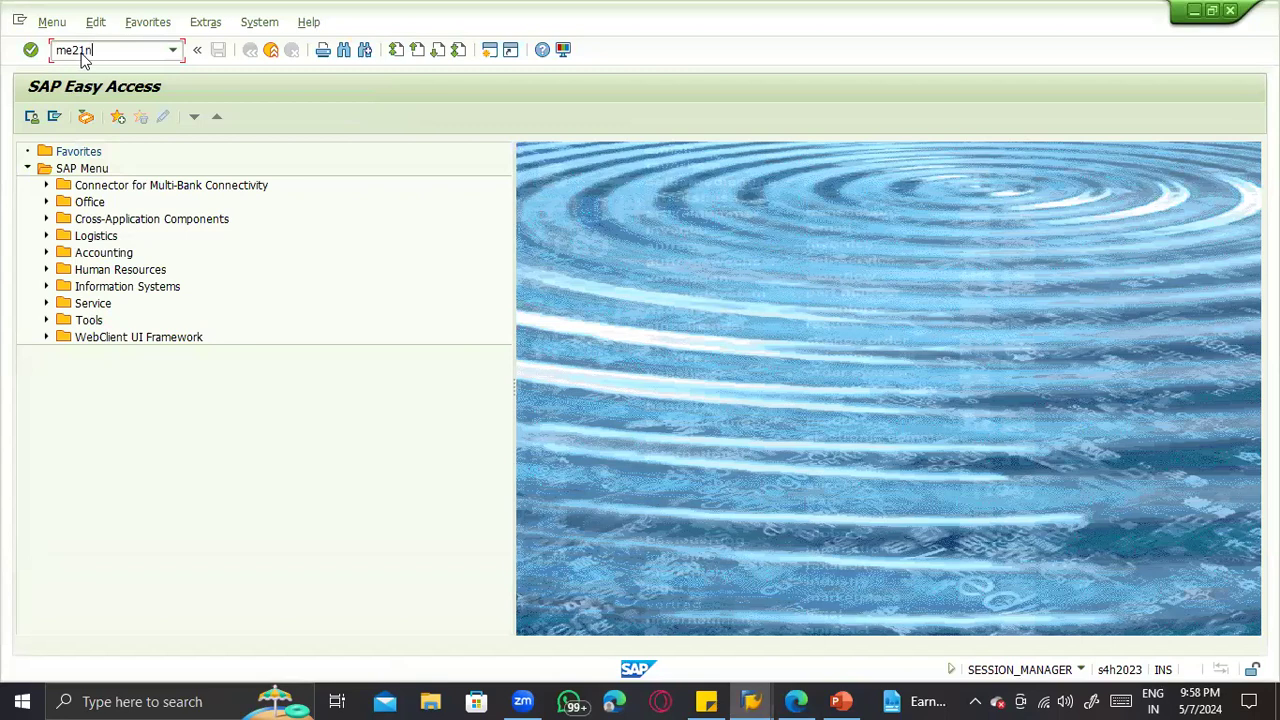
pyautogui.press('Return')
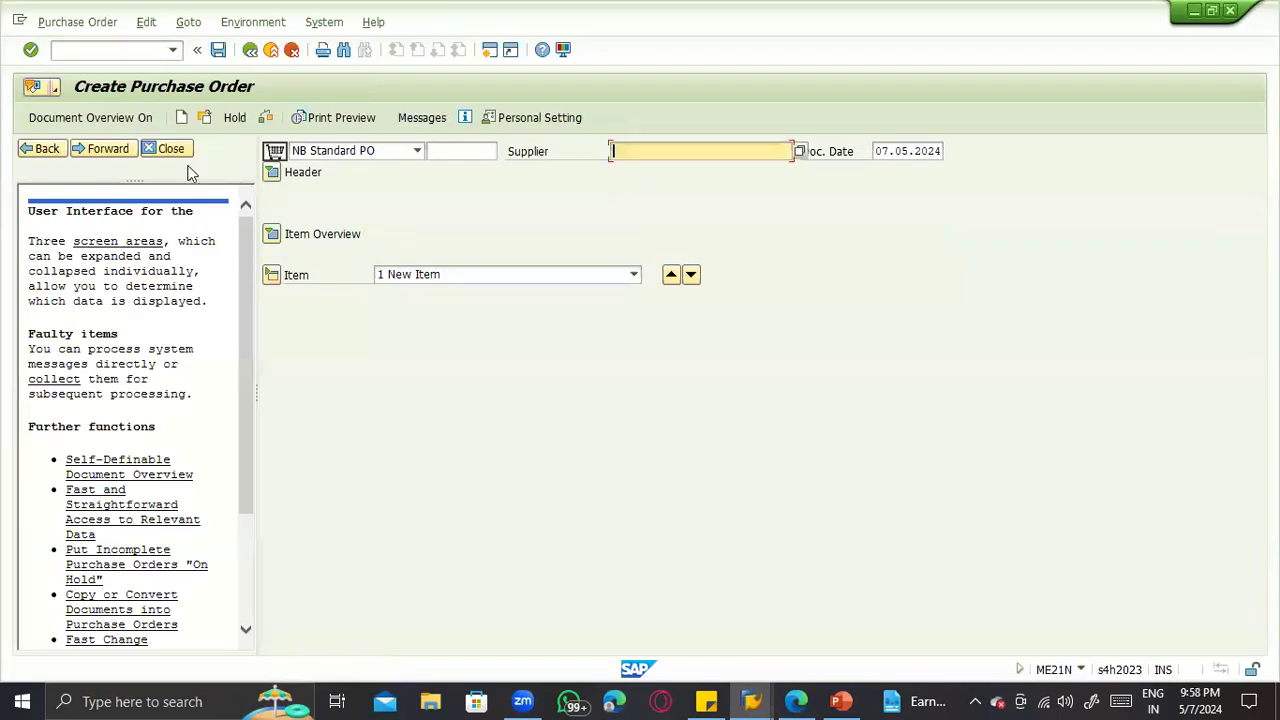
pyautogui.click(171, 152)
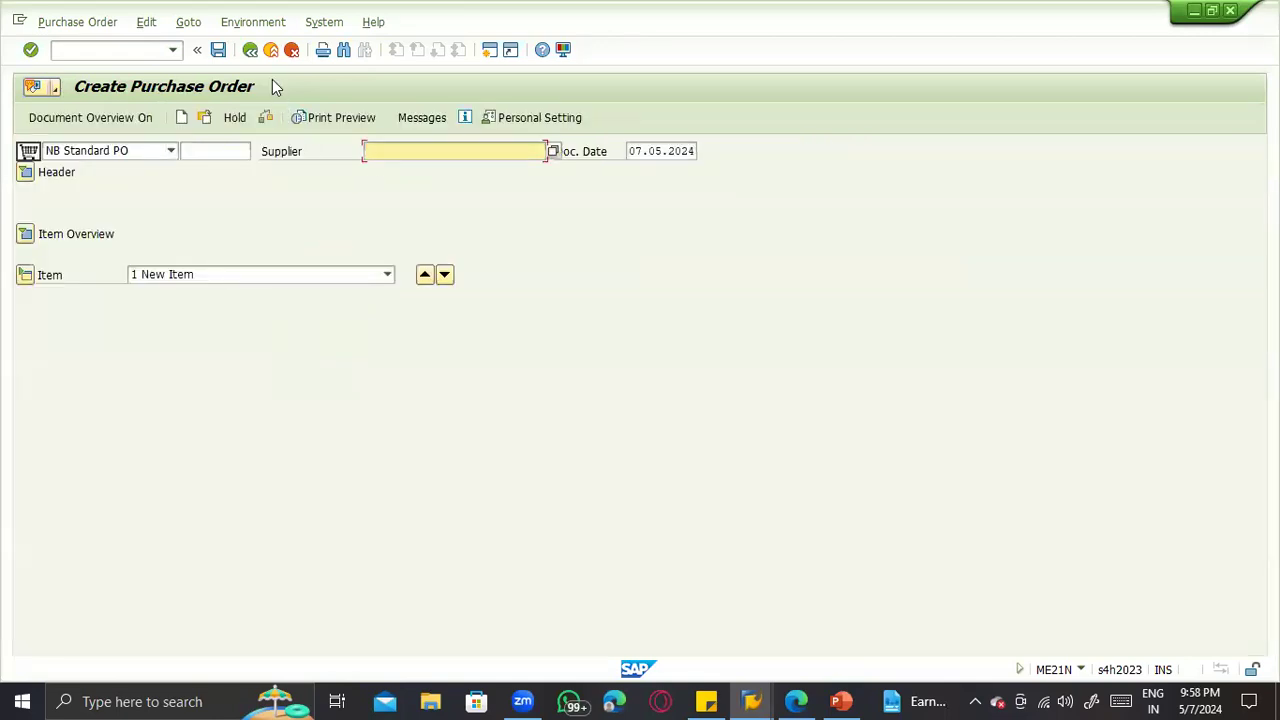
pyautogui.click(152, 117)
pyautogui.press('F3')
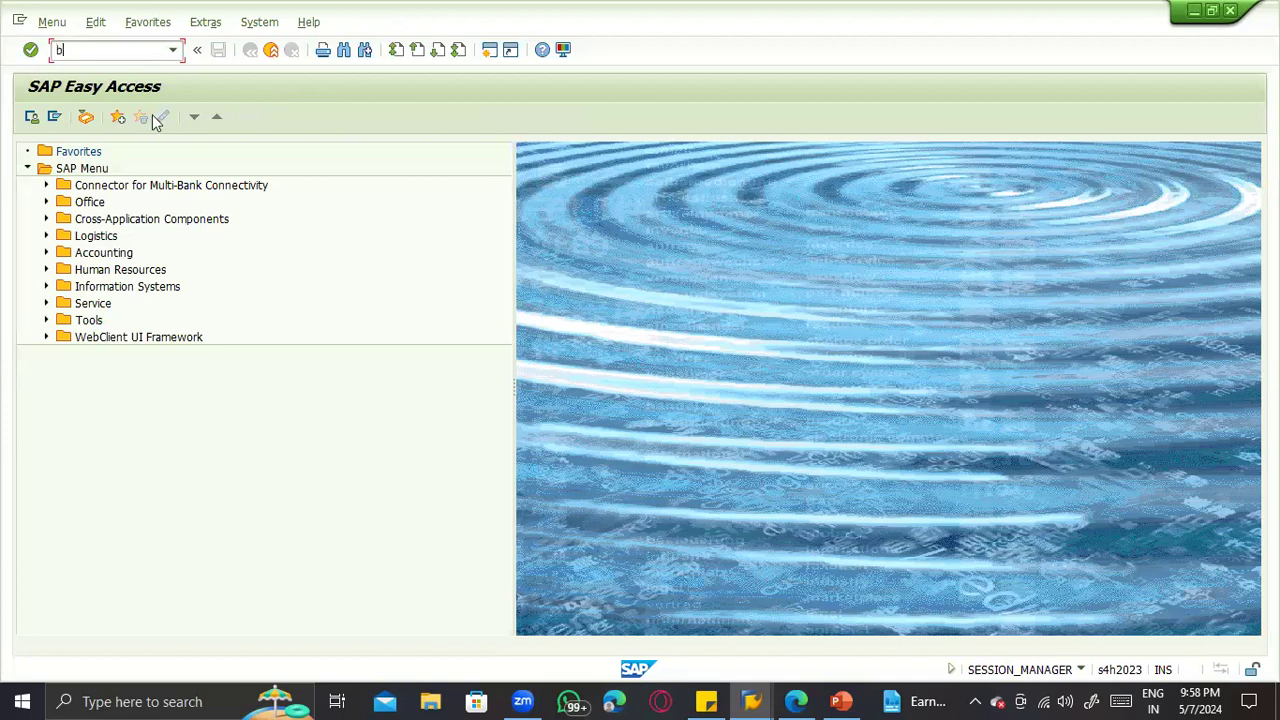
pyautogui.press('Return')
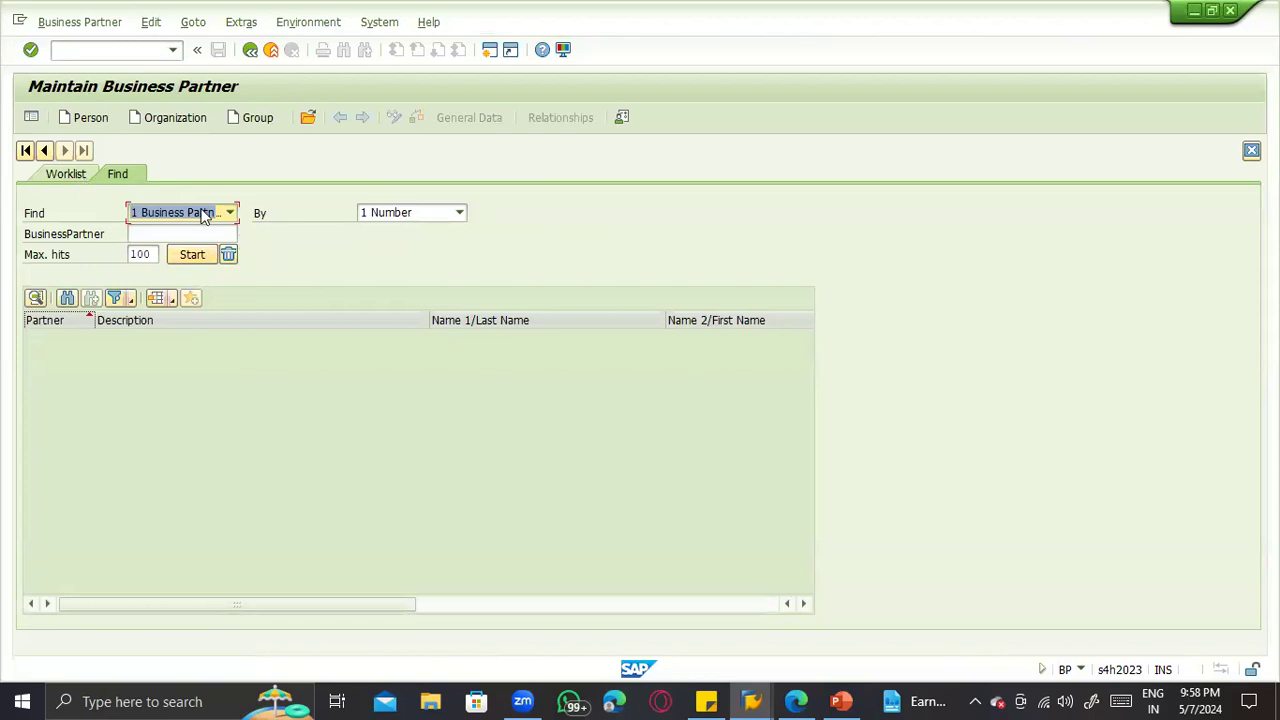
pyautogui.click(143, 120)
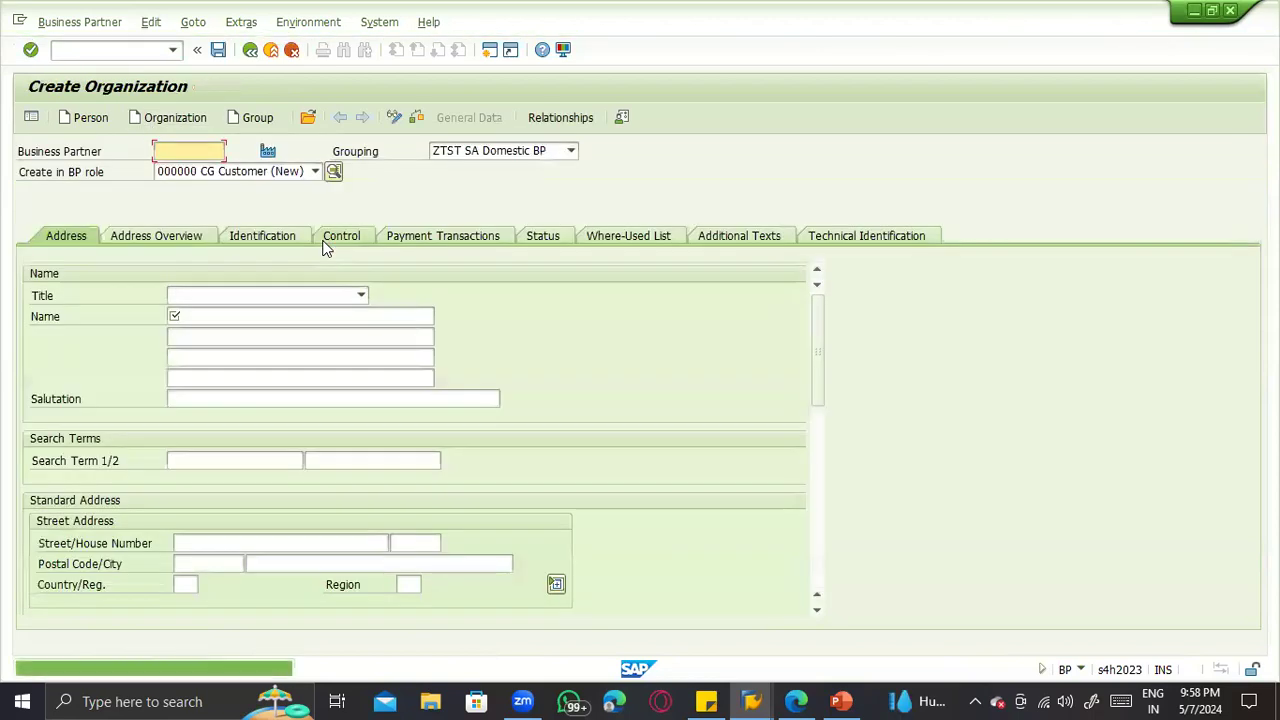
pyautogui.click(251, 52)
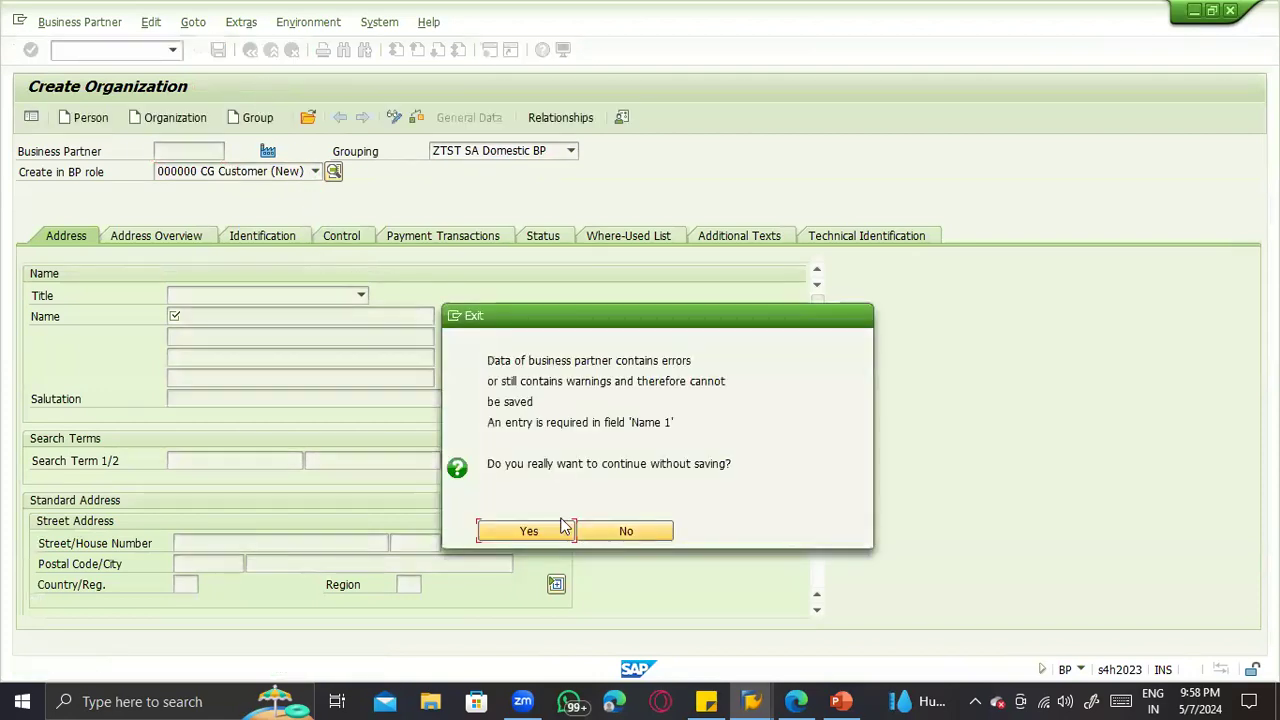
pyautogui.click(566, 527)
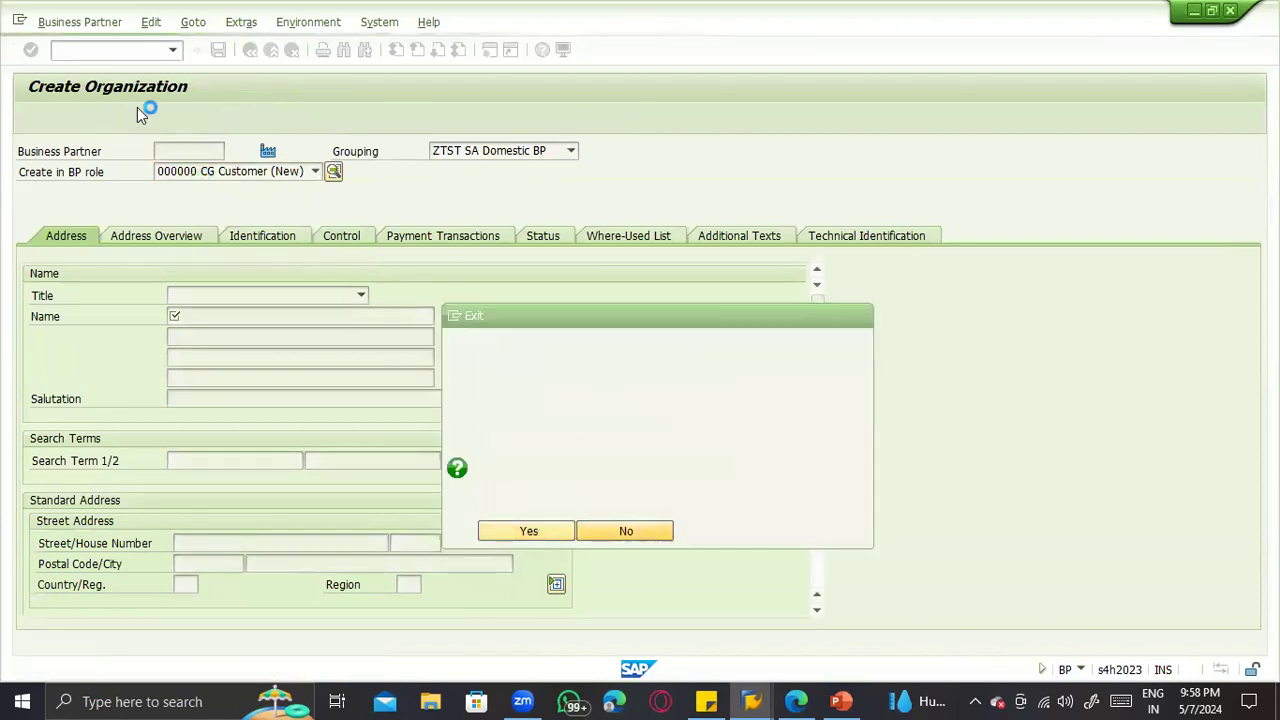
# Step: Open the purchasing list of suppliers with transaction MKVZ
pyautogui.click(94, 56)
pyautogui.write('/nkvz')
pyautogui.press('Return')
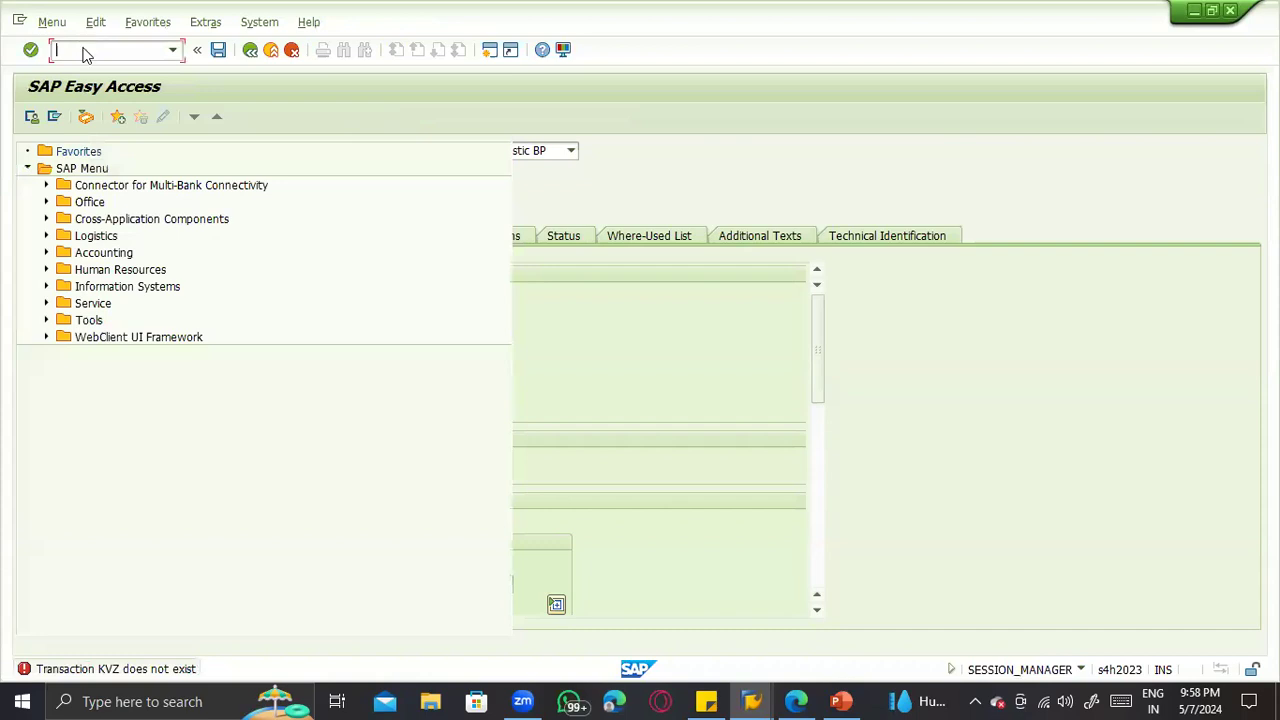
pyautogui.write('mkvz')
pyautogui.press('Return')
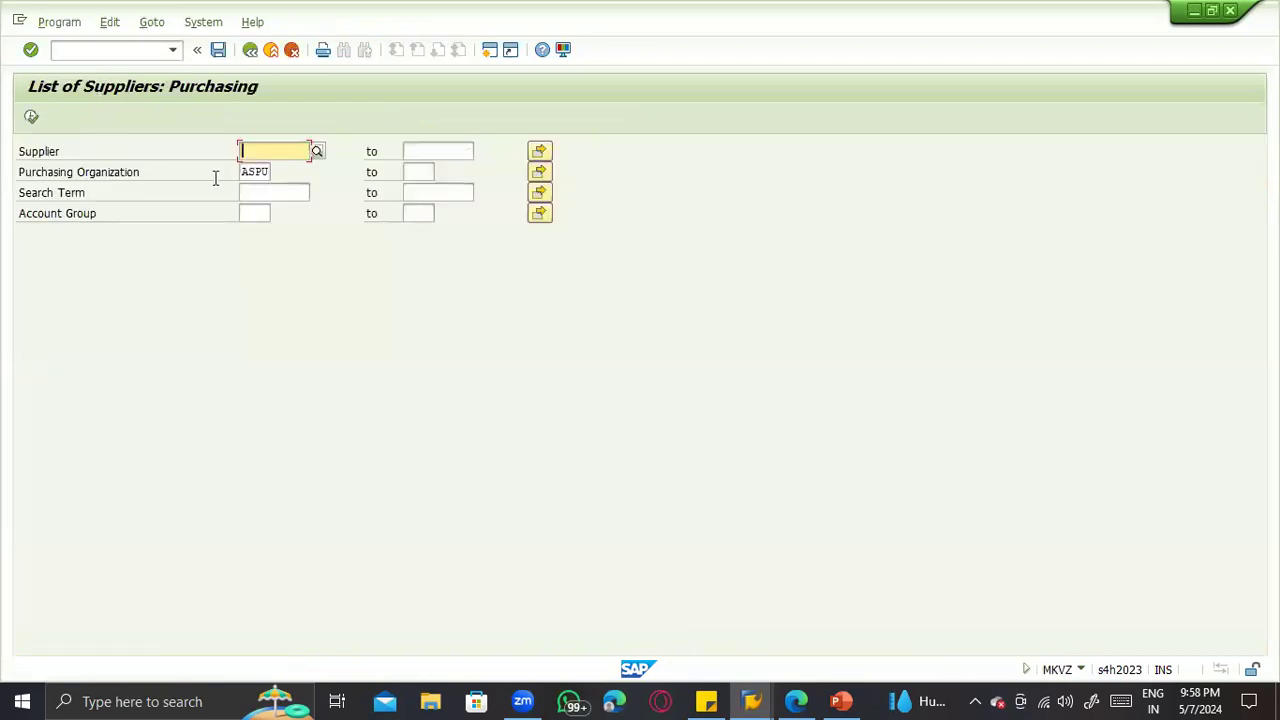
# Step: Clear the purchasing organization, restrict the supplier list to account group ZTST, run it, and return to the selection
pyautogui.doubleClick(268, 177)
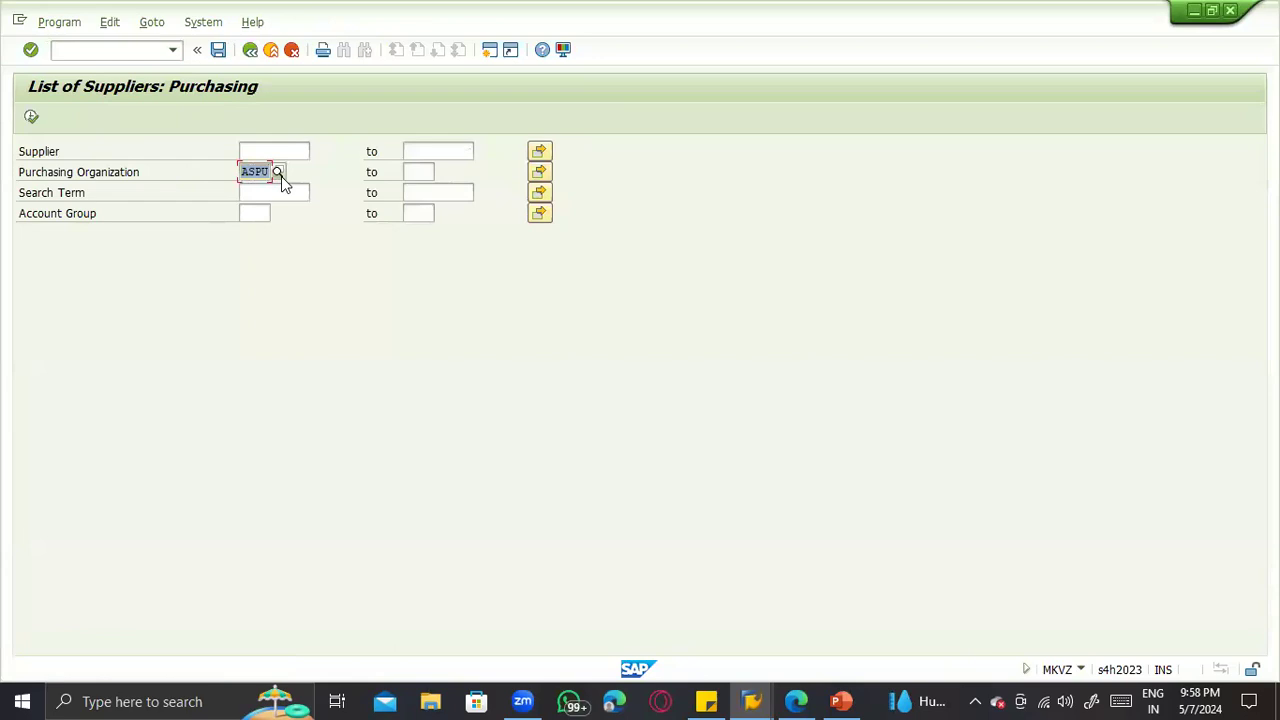
pyautogui.press('Delete')
pyautogui.click(258, 214)
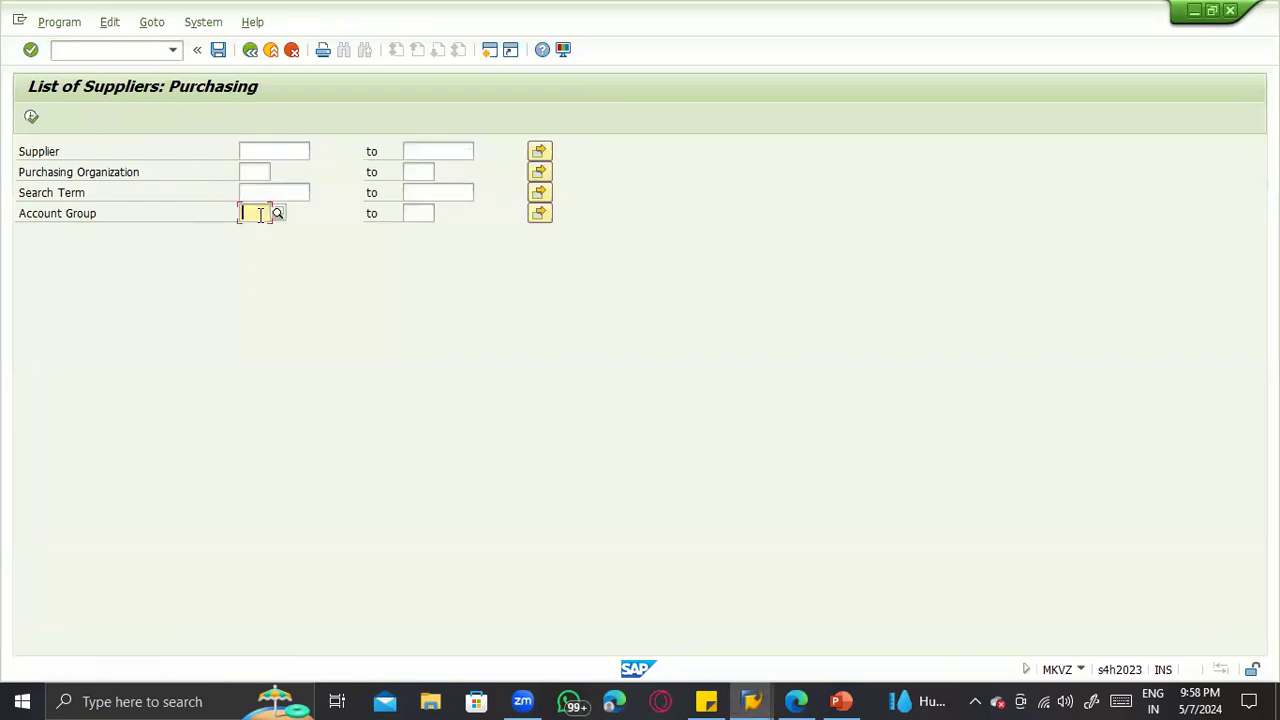
pyautogui.write('ZTS')
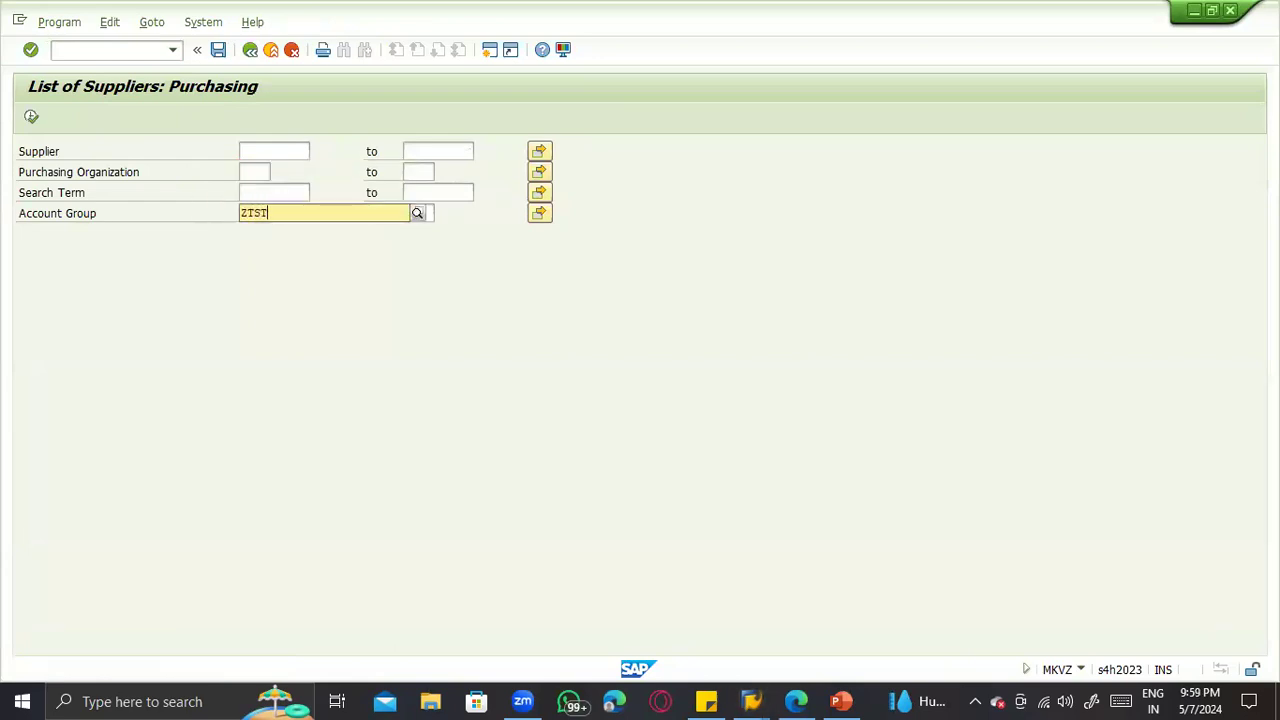
pyautogui.write('T')
pyautogui.press('Down')
pyautogui.press('Return')
pyautogui.click(33, 118)
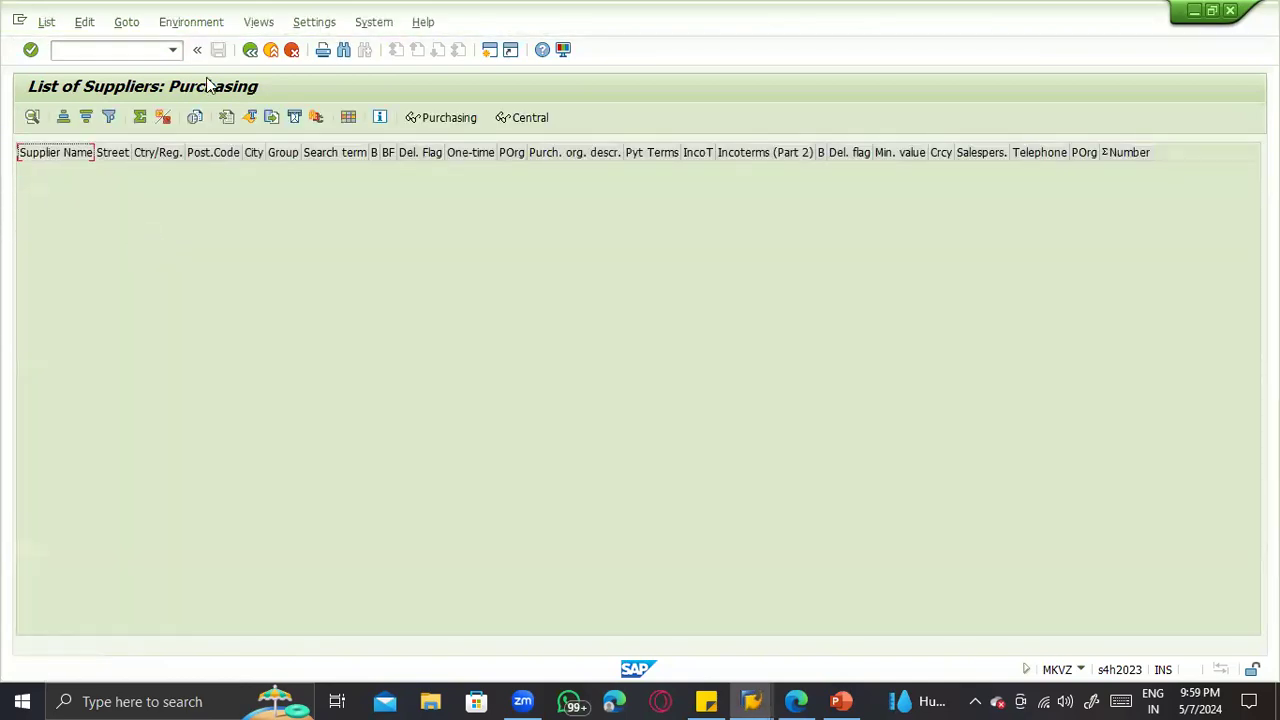
pyautogui.click(250, 49)
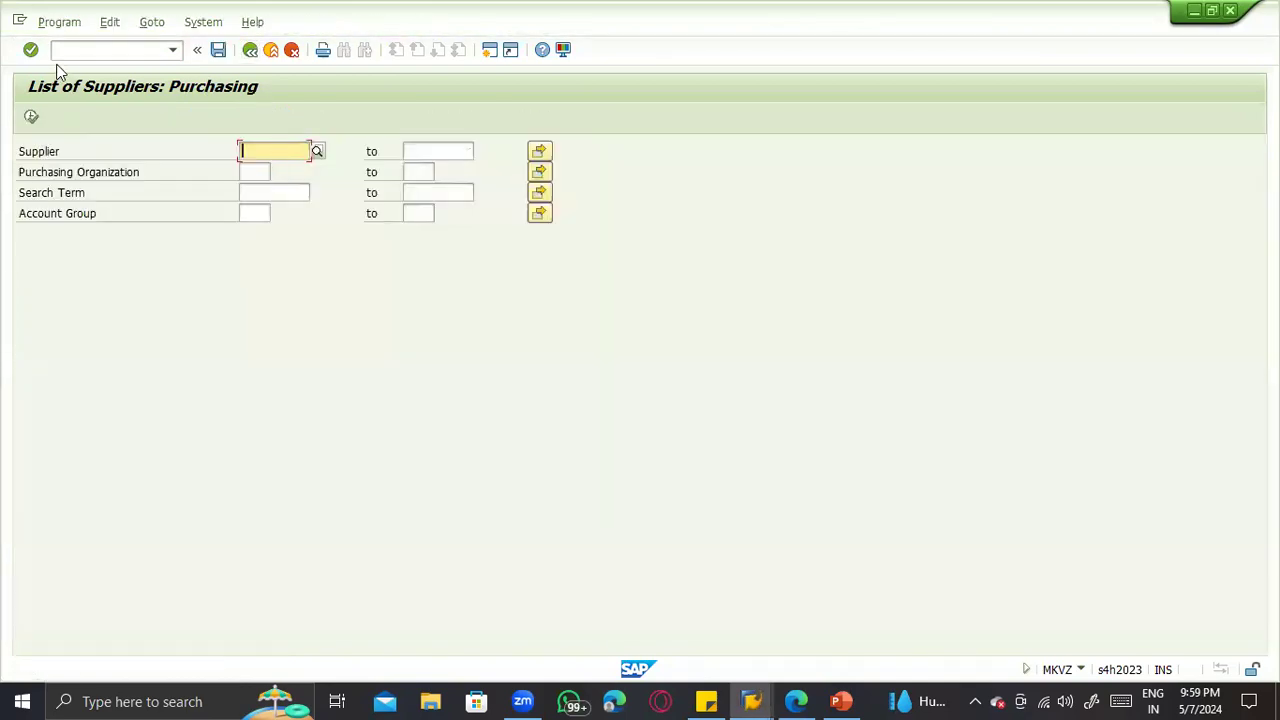
# Step: Open the general table display SE16N for the supplier master table LFA1
pyautogui.click(62, 56)
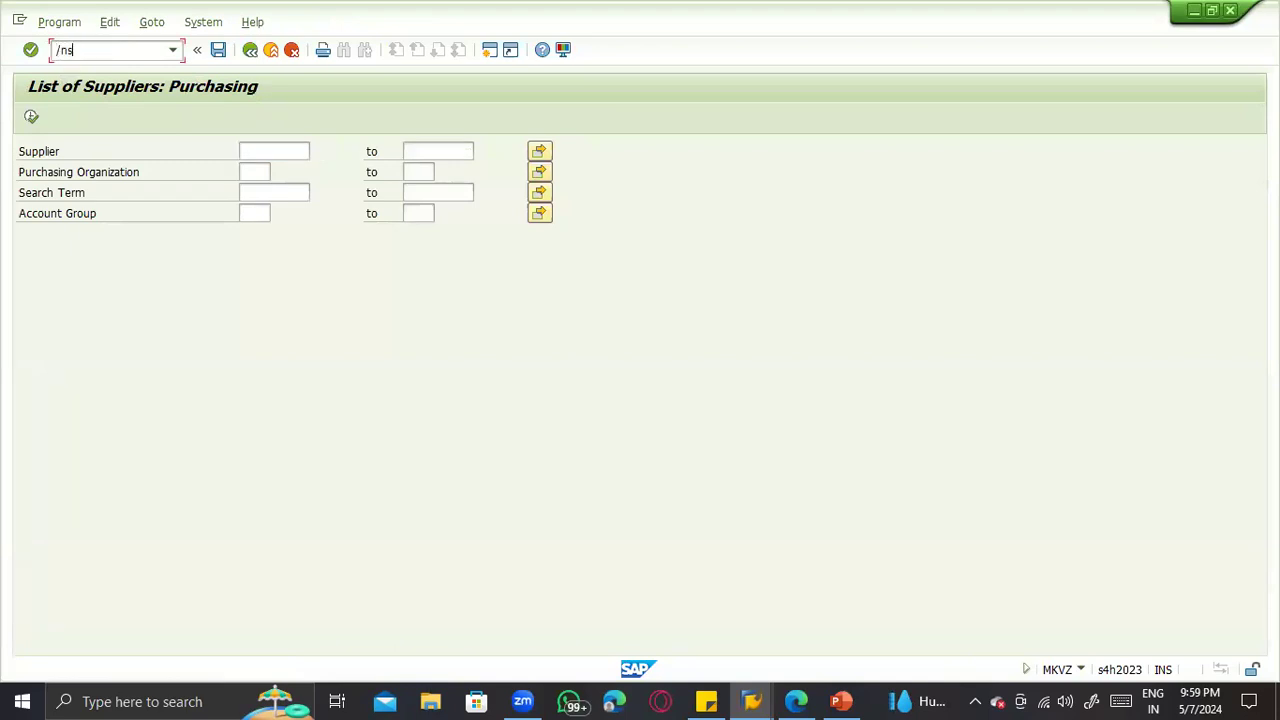
pyautogui.press('Return')
pyautogui.write('lfa1')
pyautogui.press('Return')
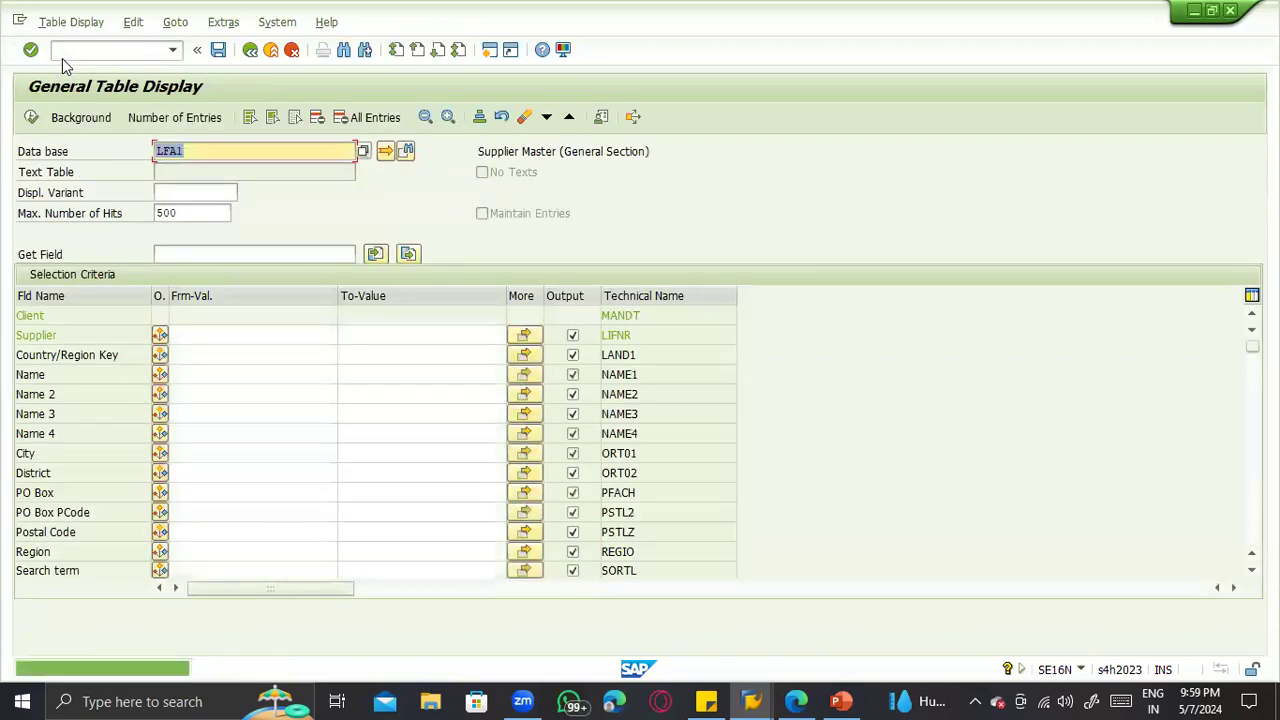
# Step: Restrict table LFA1 by a Created On date picked from the calendar, and display the matching supplier entries
pyautogui.scroll(-4, 254, 491)
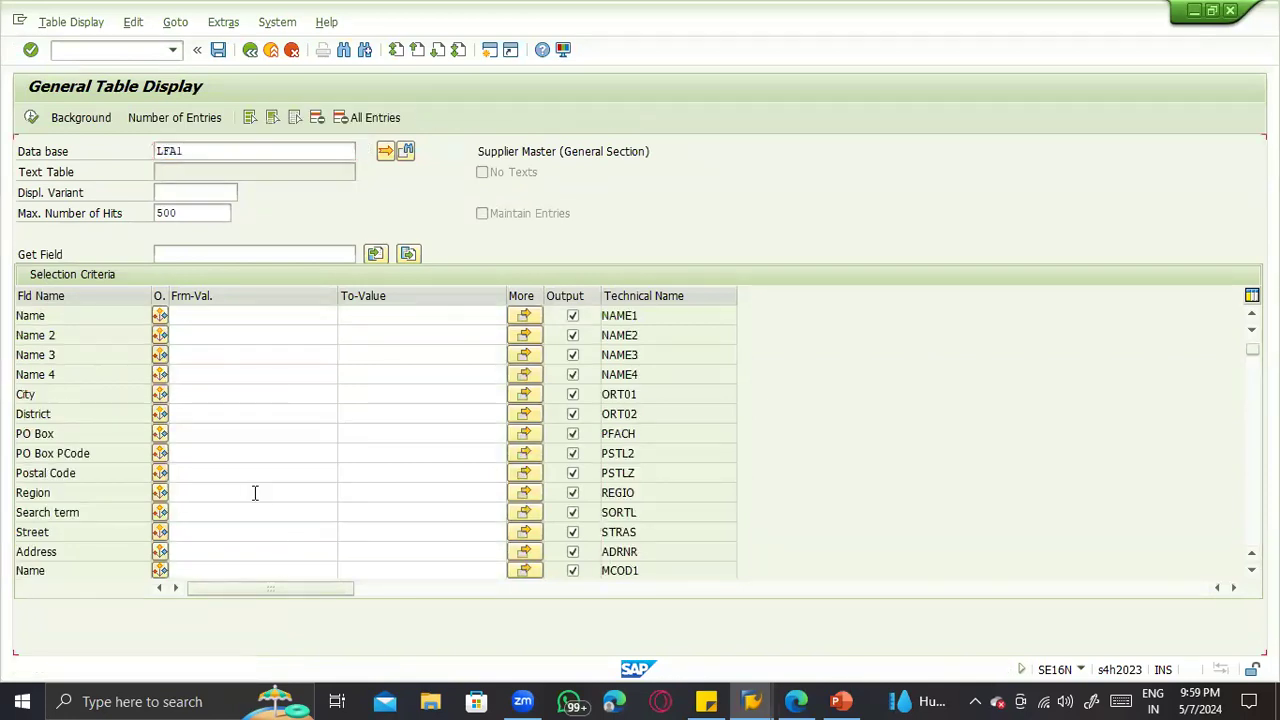
pyautogui.scroll(-1, 129, 471)
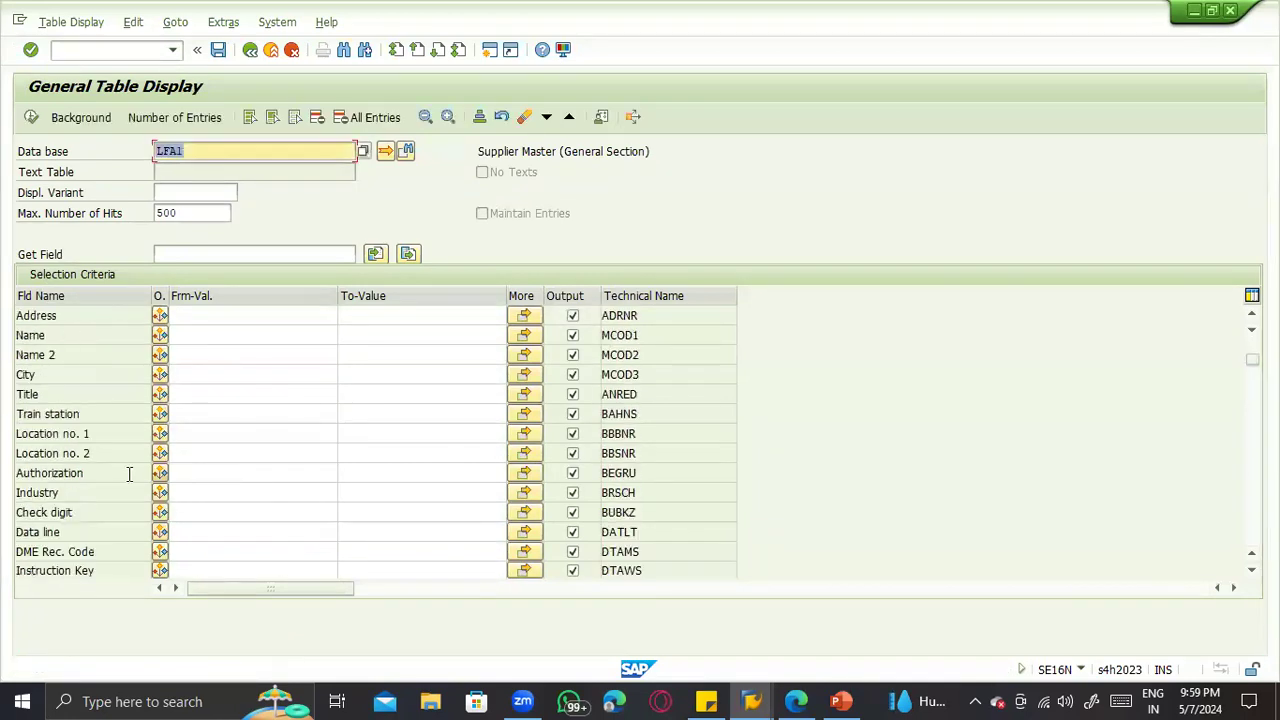
pyautogui.scroll(-1, 130, 466)
pyautogui.press('Return')
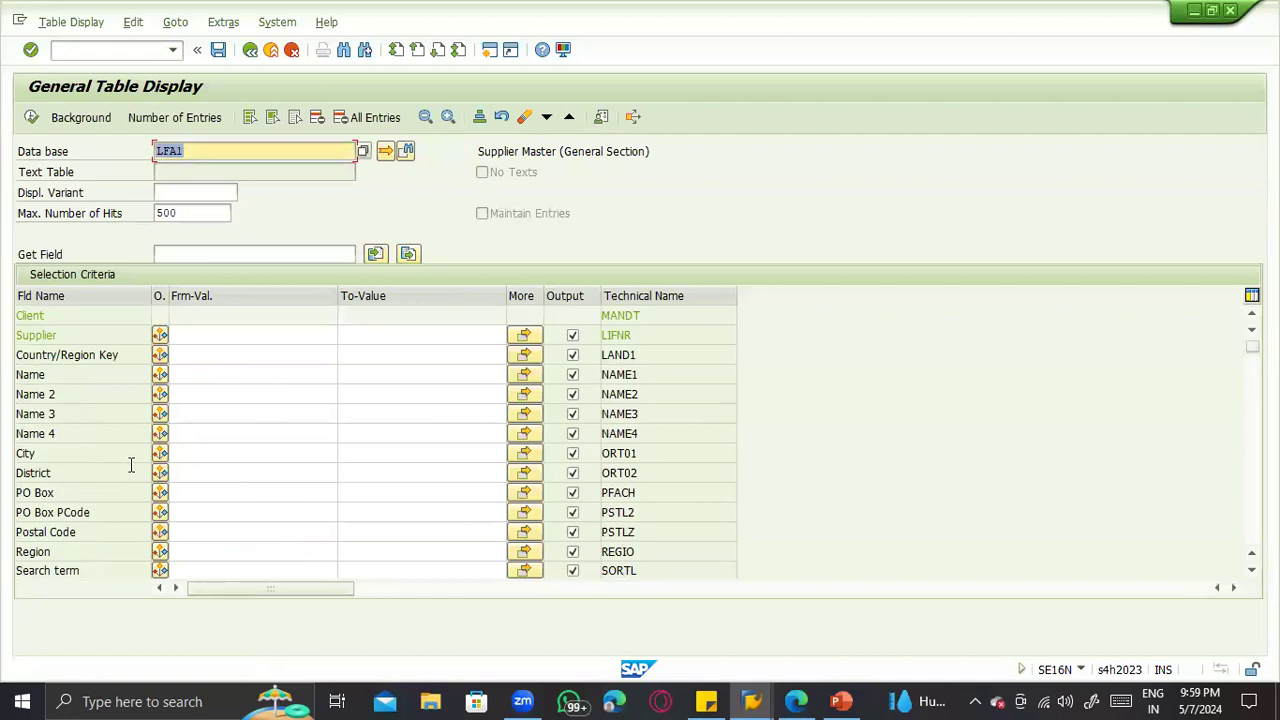
pyautogui.scroll(-2, 51, 492)
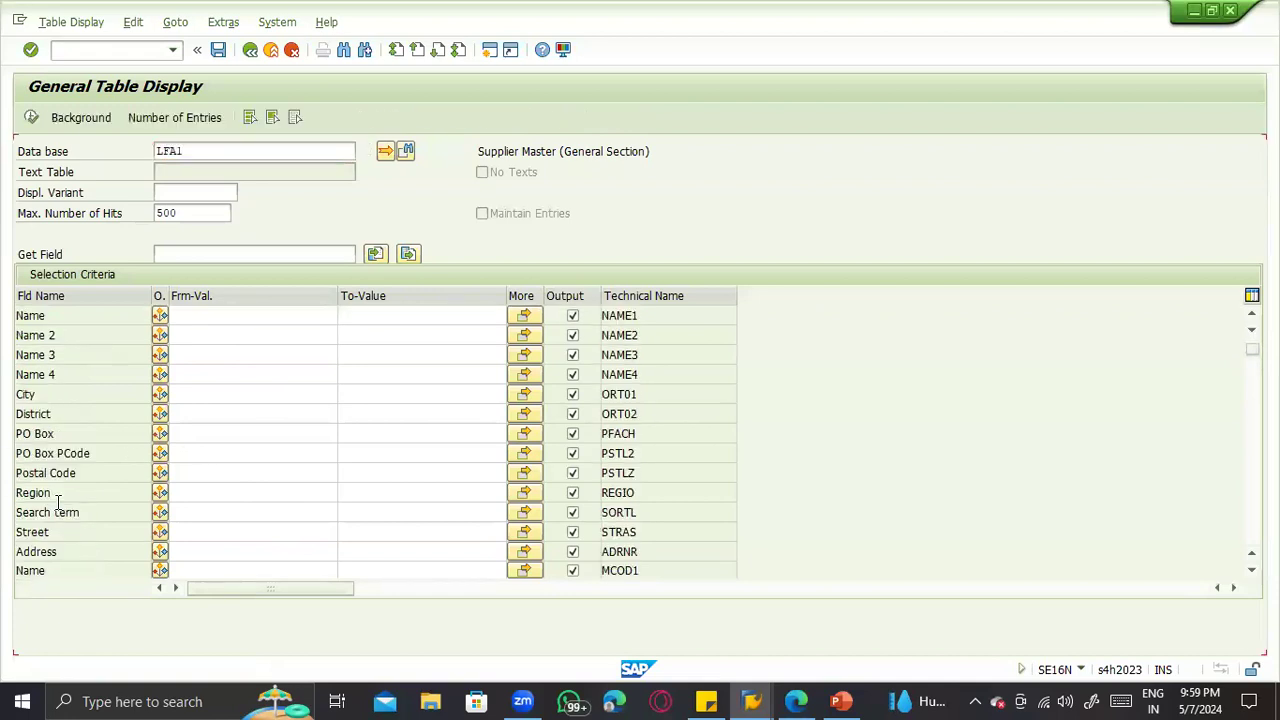
pyautogui.scroll(-1, 58, 510)
pyautogui.scroll(-2, 58, 510)
pyautogui.scroll(-2, 58, 510)
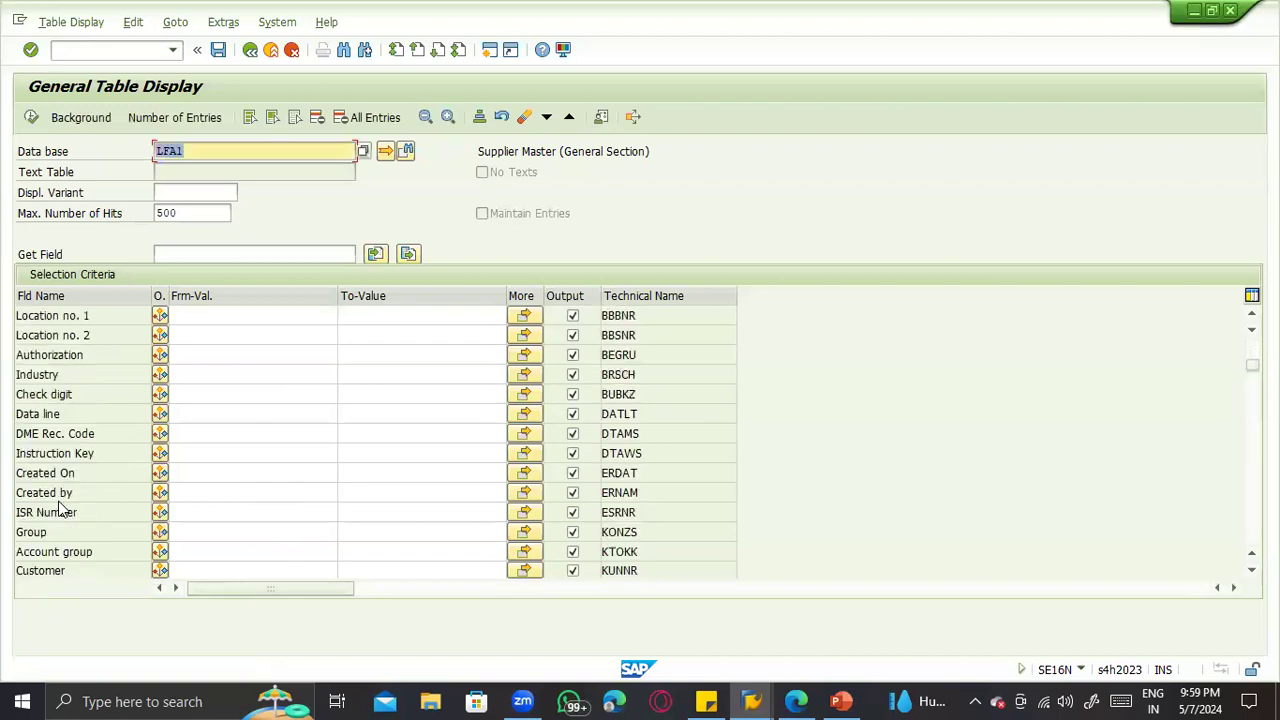
pyautogui.click(200, 494)
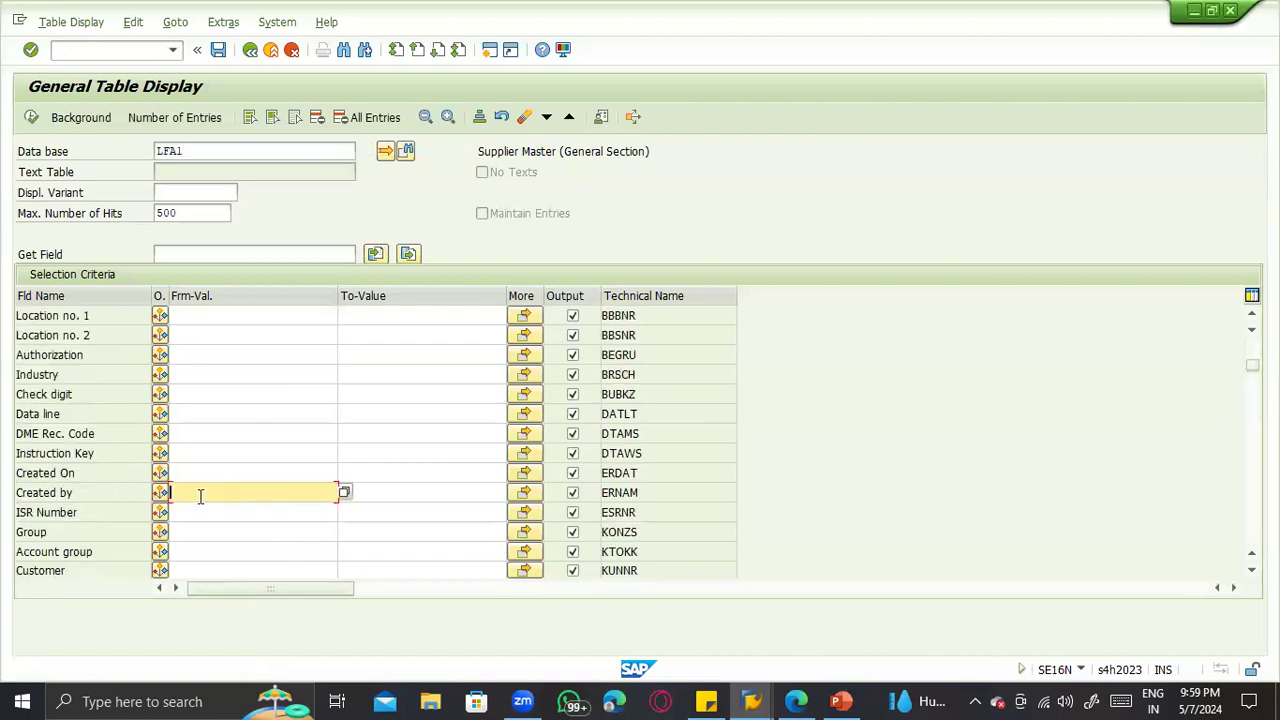
pyautogui.click(268, 474)
pyautogui.click(344, 473)
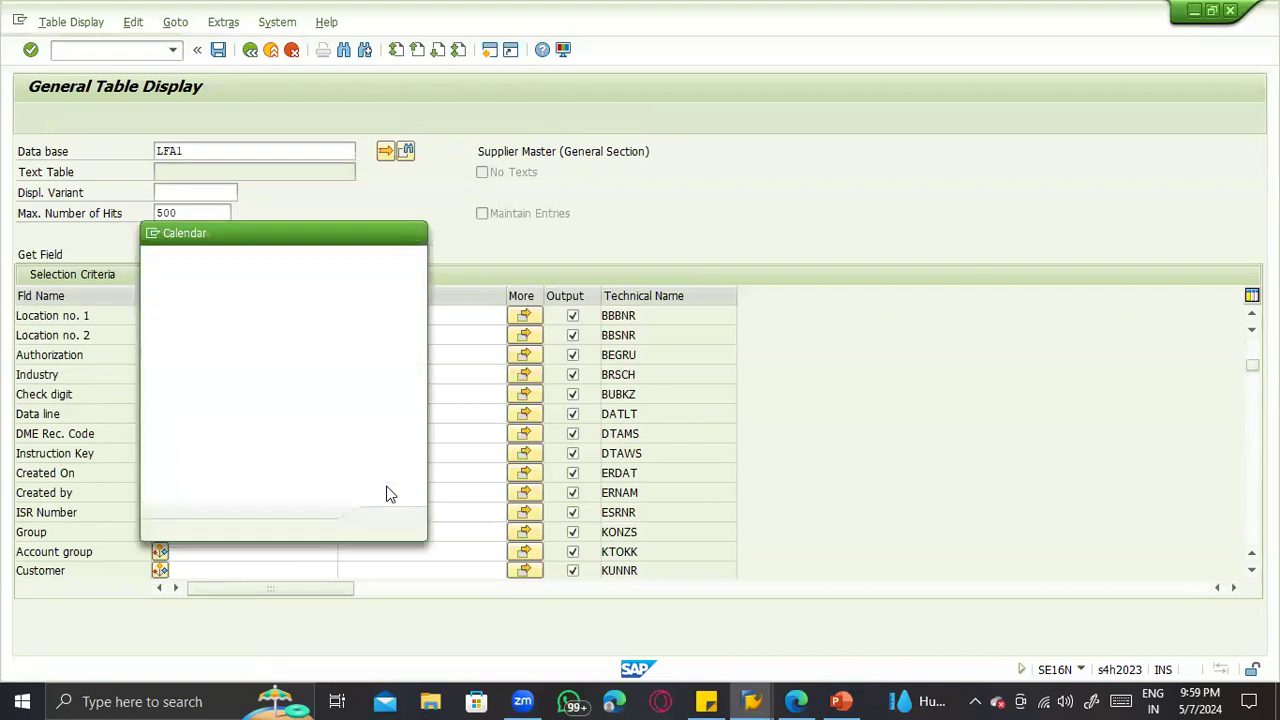
pyautogui.doubleClick(238, 388)
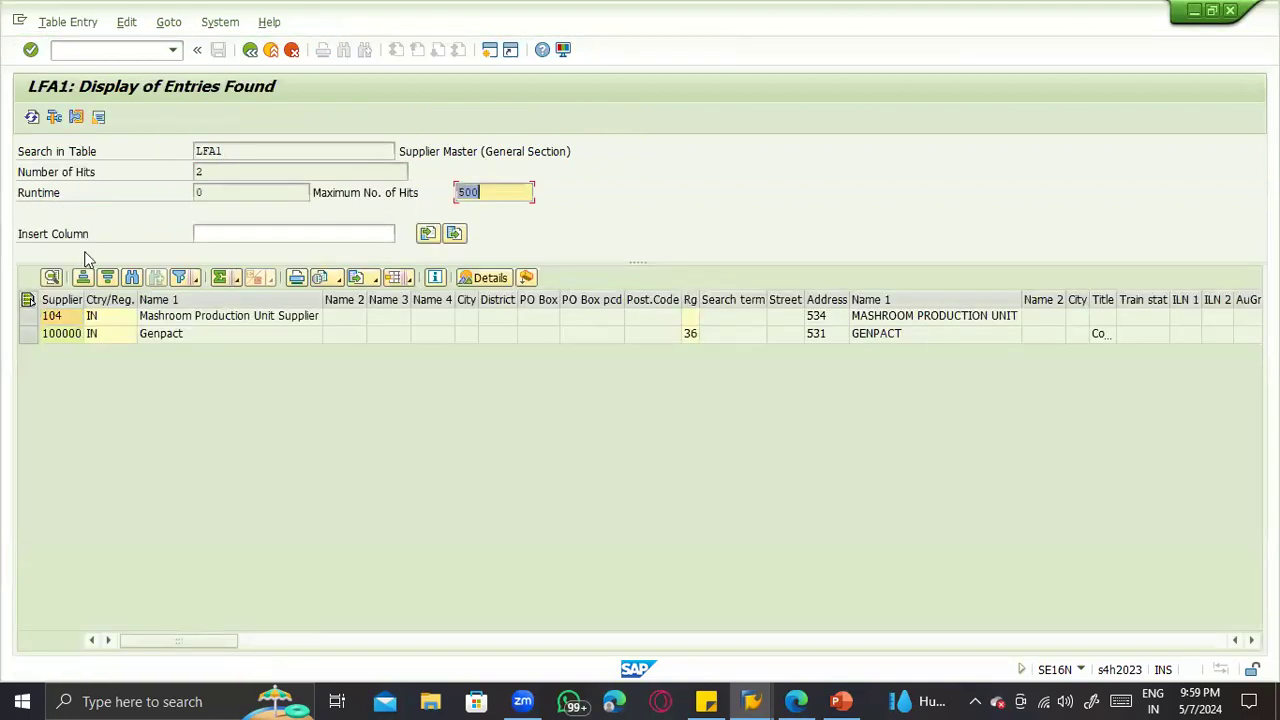
# Step: Open business partner maintenance (transaction BP), find the Mashroom Production Unit Supplier by its partner number, and display its record
pyautogui.click(58, 318)
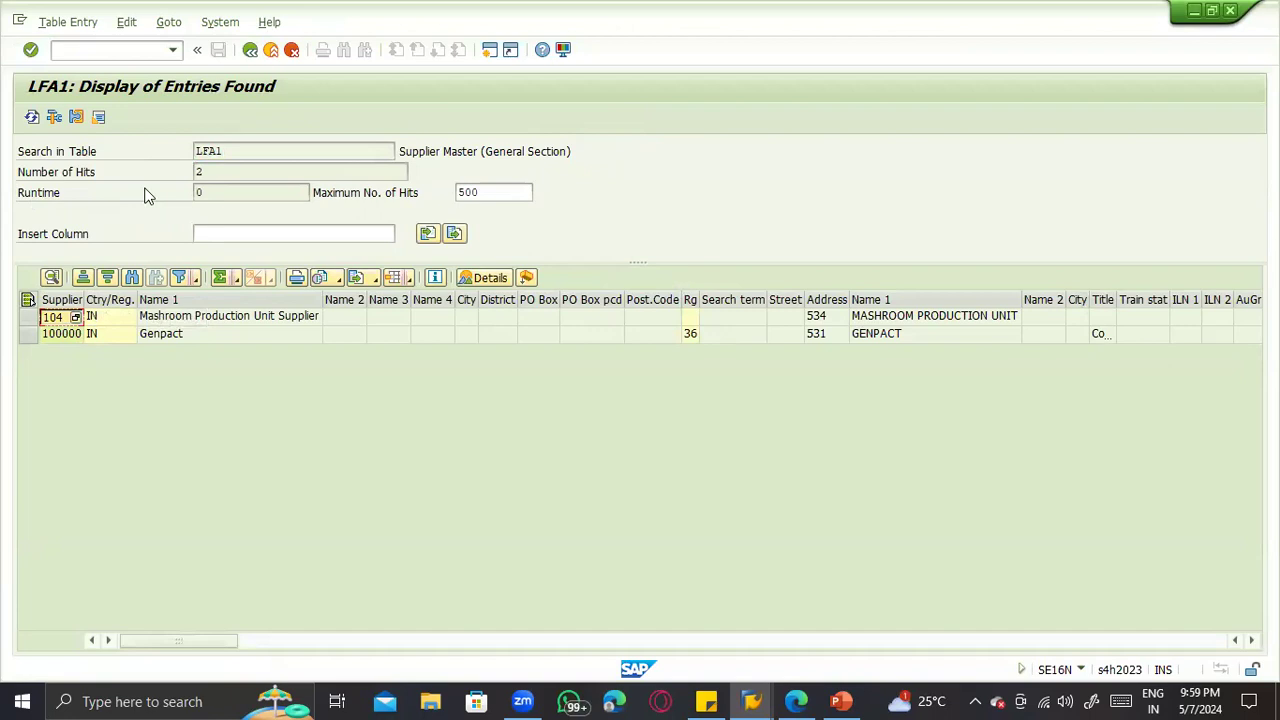
pyautogui.click(97, 49)
pyautogui.press('Return')
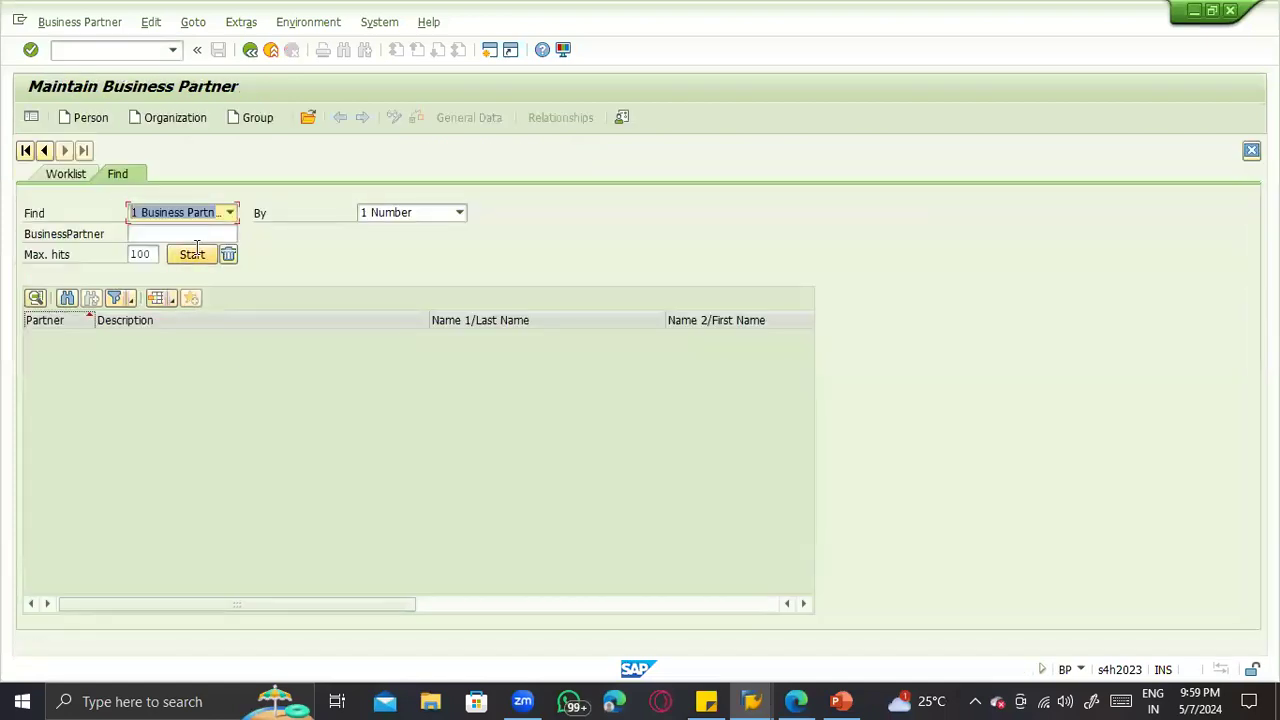
pyautogui.click(140, 234)
pyautogui.write('104')
pyautogui.press('Return')
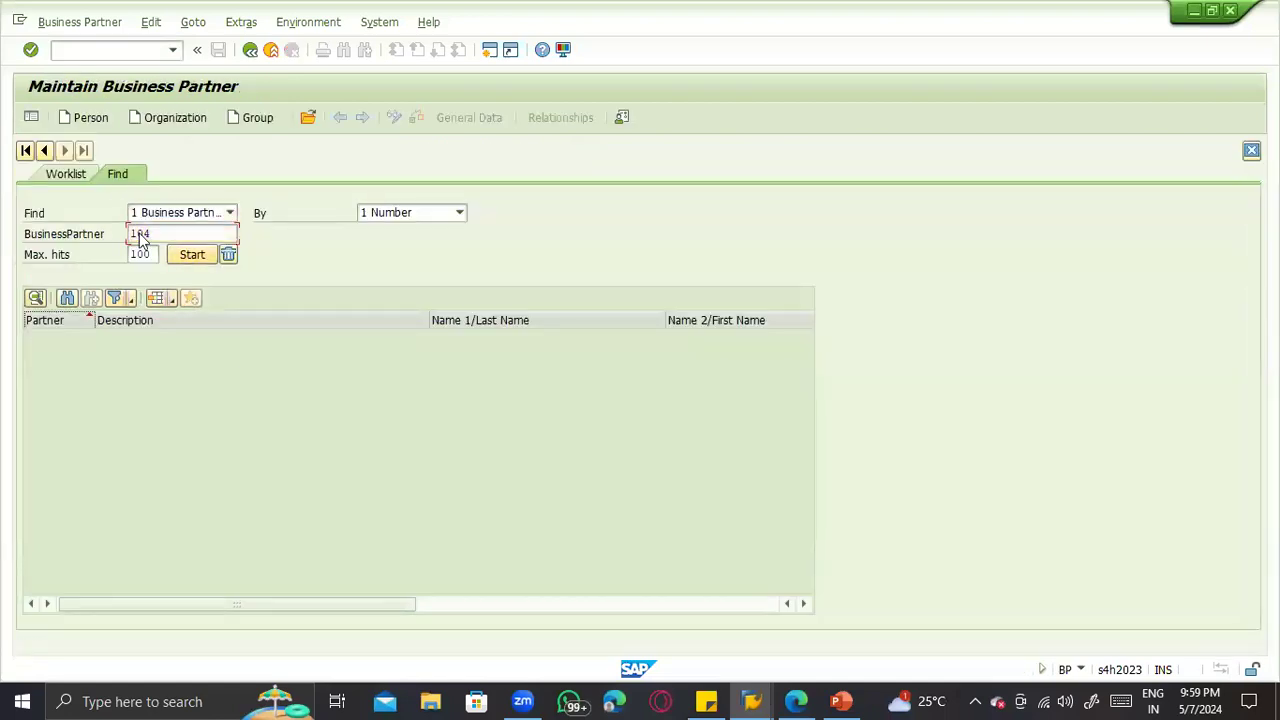
pyautogui.doubleClick(79, 341)
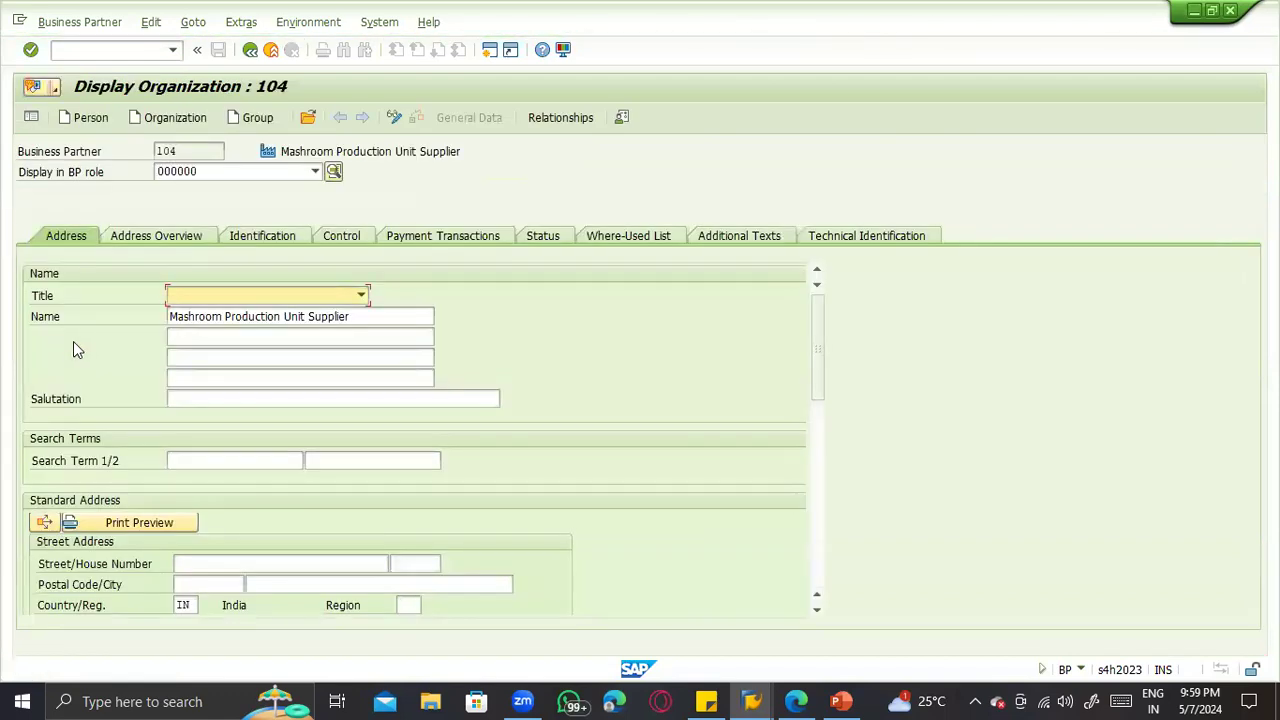
# Step: Switch the partner to BP role FLVN01 Supplier, save the changes, and open its purchasing data
pyautogui.click(235, 174)
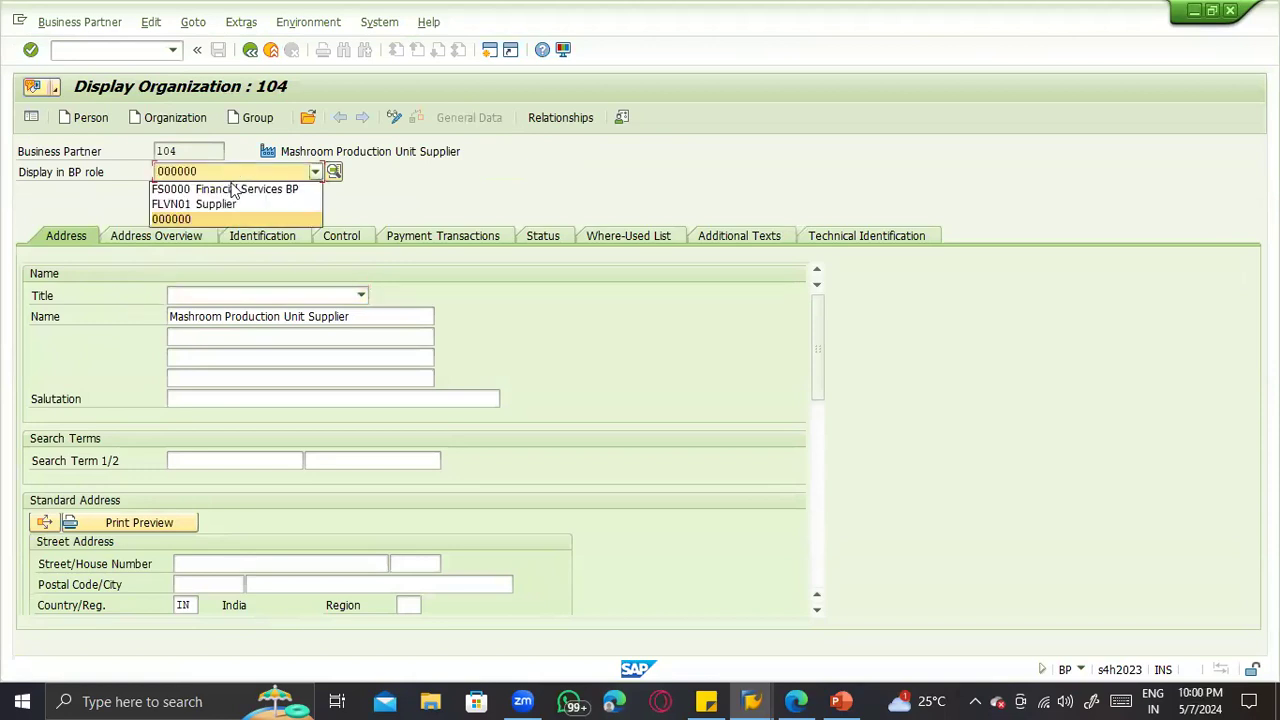
pyautogui.click(230, 204)
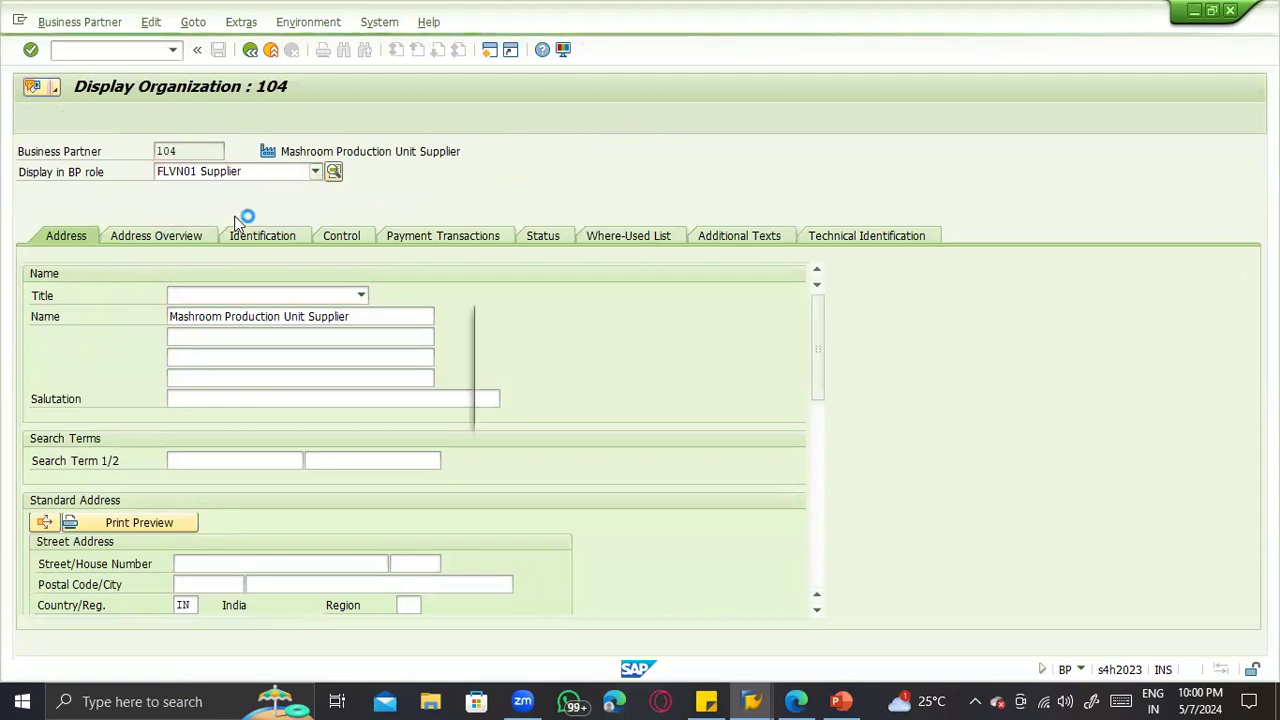
pyautogui.click(534, 409)
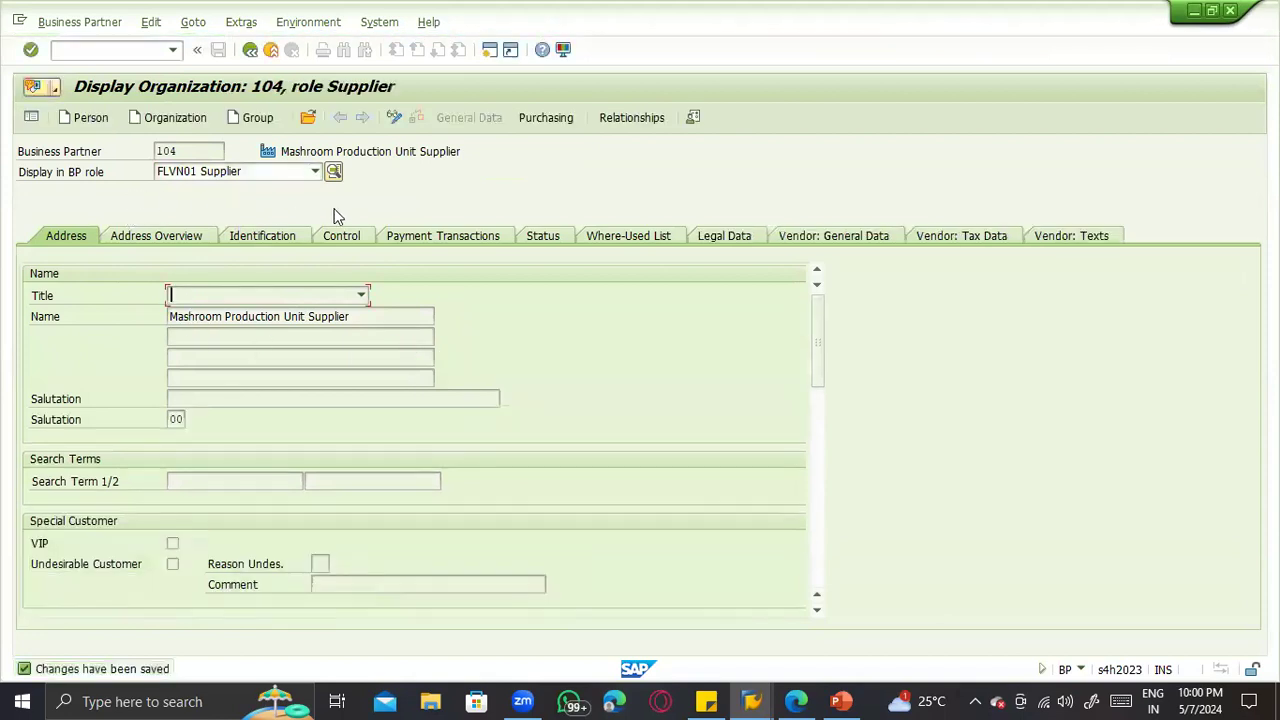
pyautogui.click(535, 126)
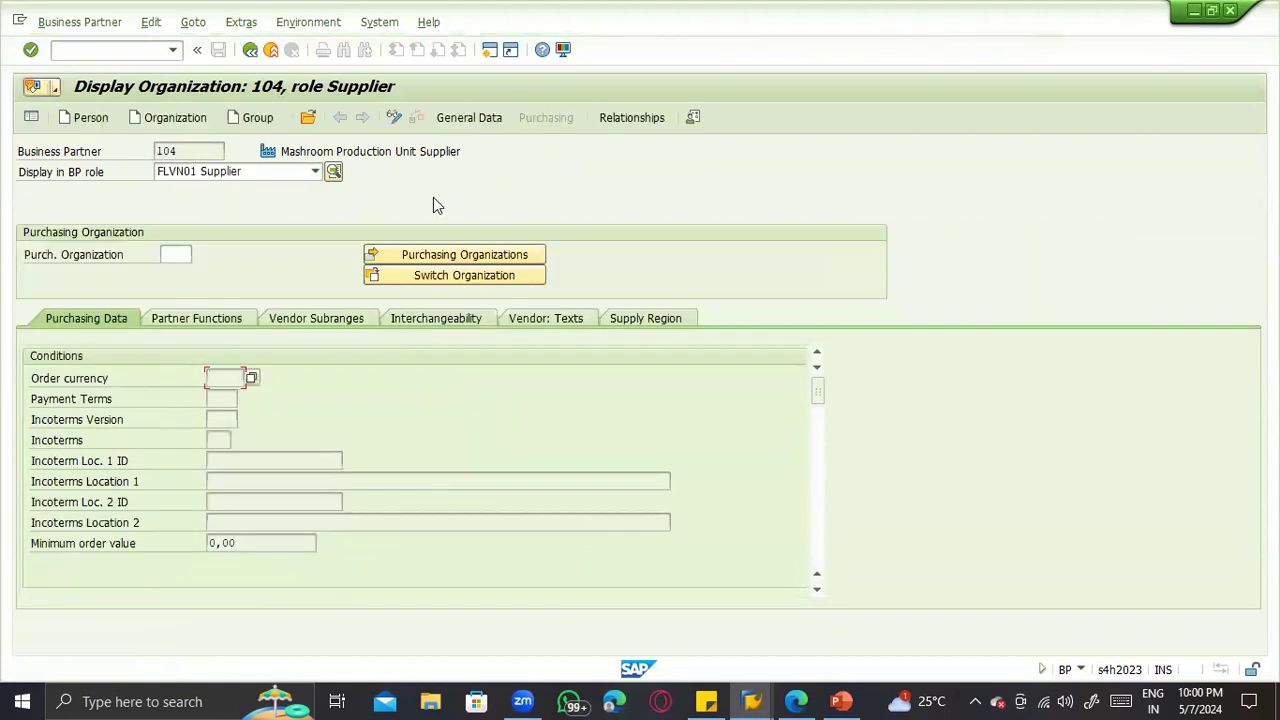
pyautogui.click(175, 254)
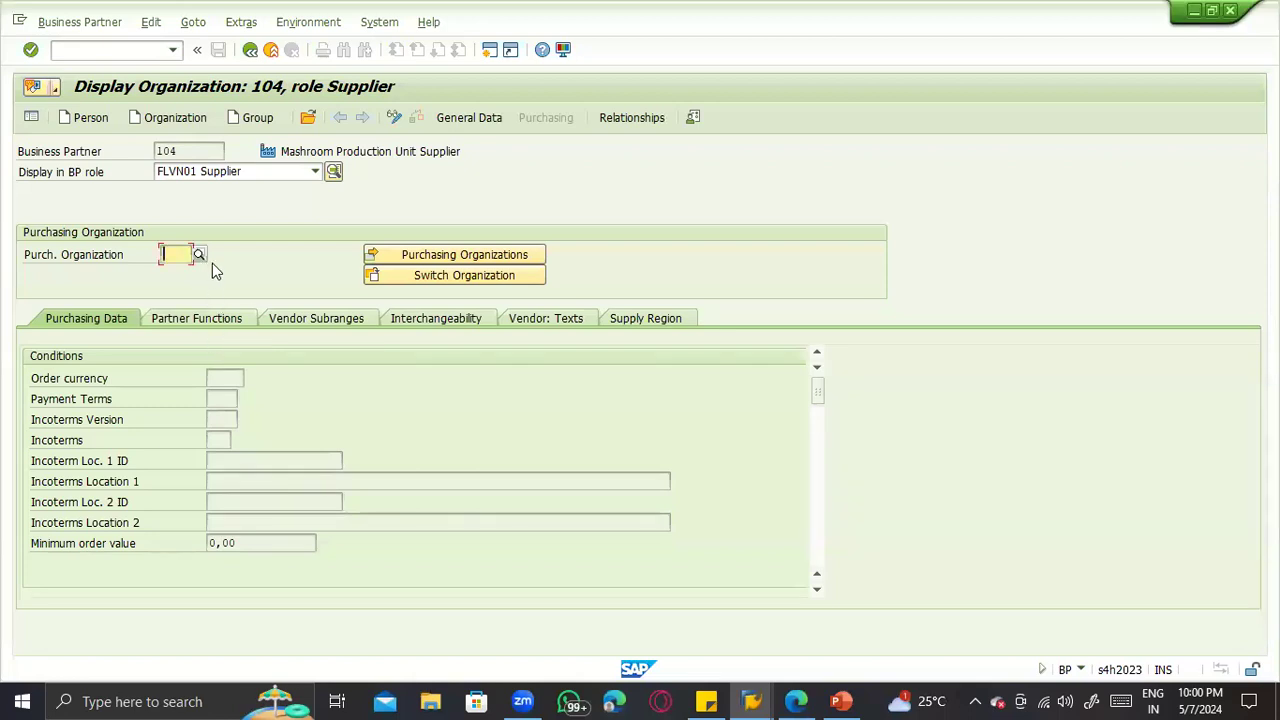
# Step: Open the general table display SE16N and run a search of vendor purchasing table LFM2 without restrictions
pyautogui.click(89, 55)
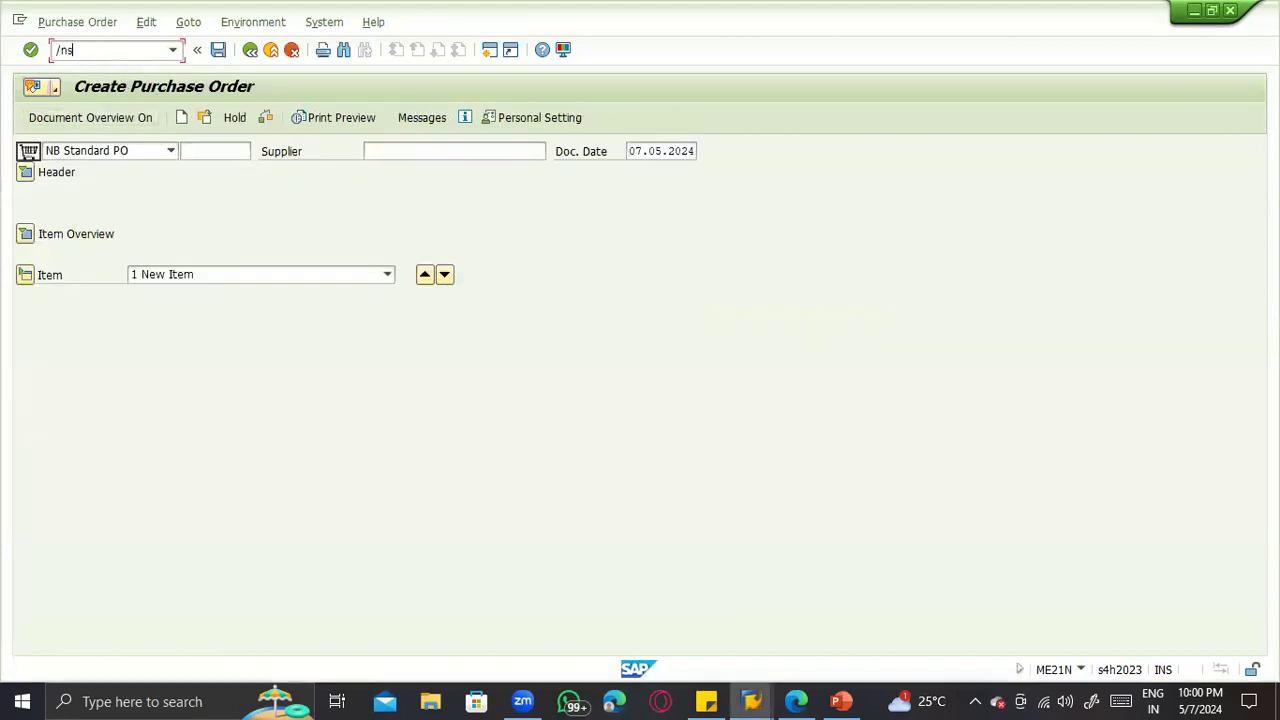
pyautogui.write('/nse16n')
pyautogui.press('Return')
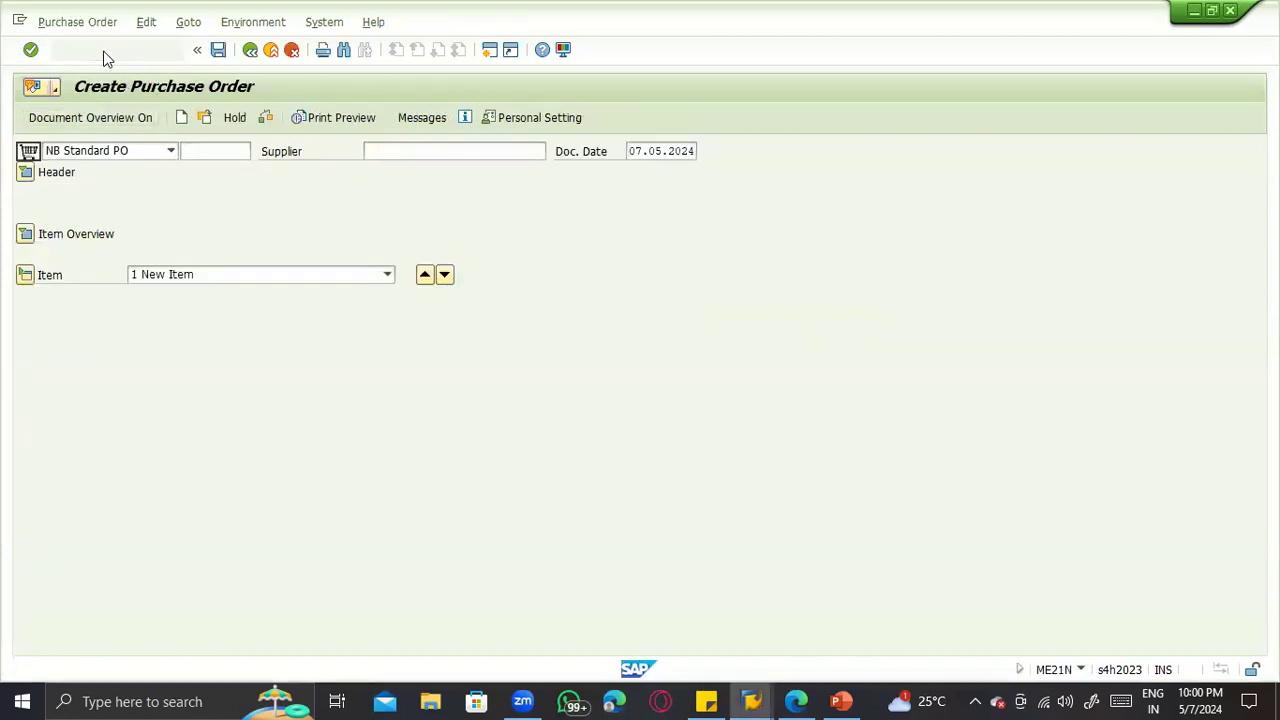
pyautogui.write('lfm')
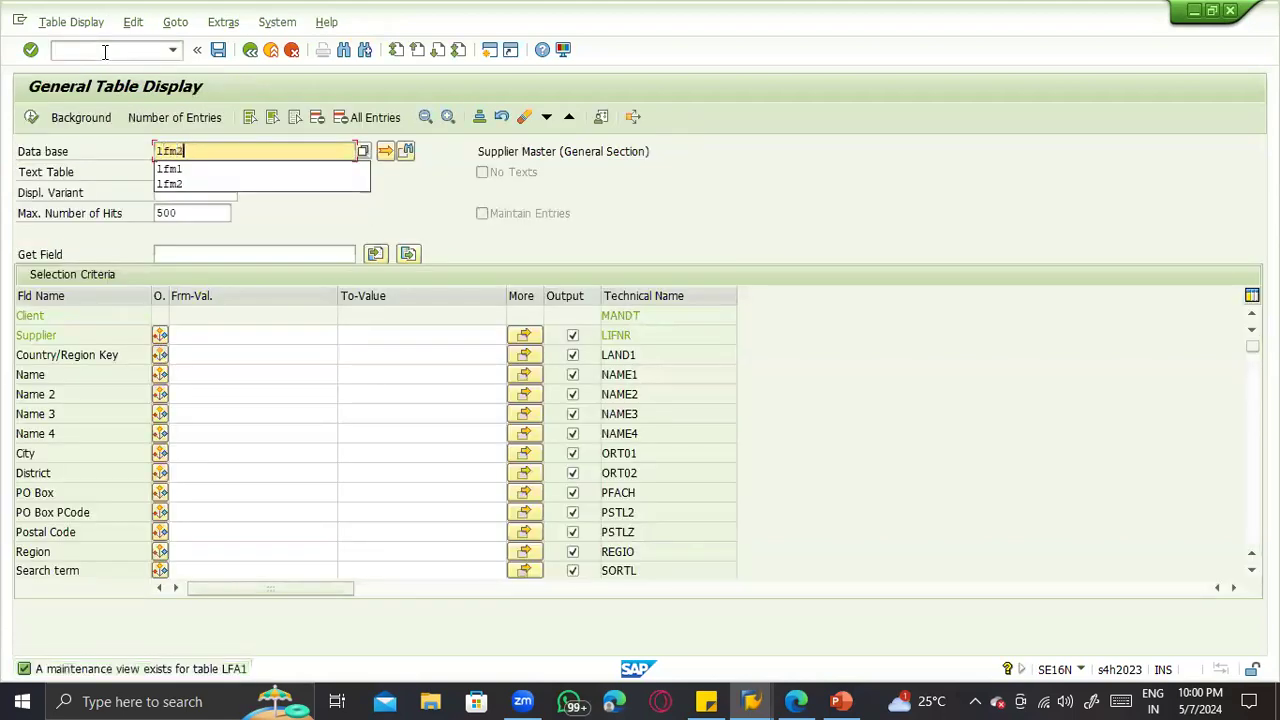
pyautogui.write('2')
pyautogui.press('Return')
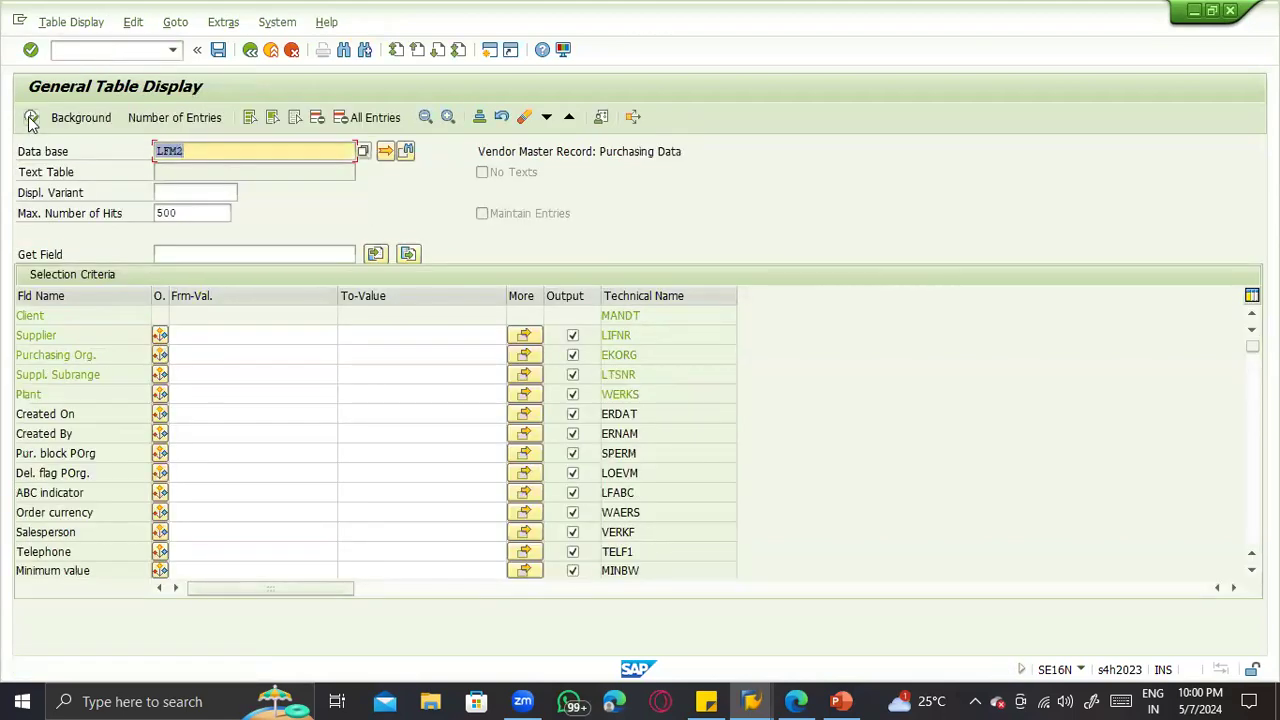
pyautogui.click(33, 120)
pyautogui.click(33, 120)
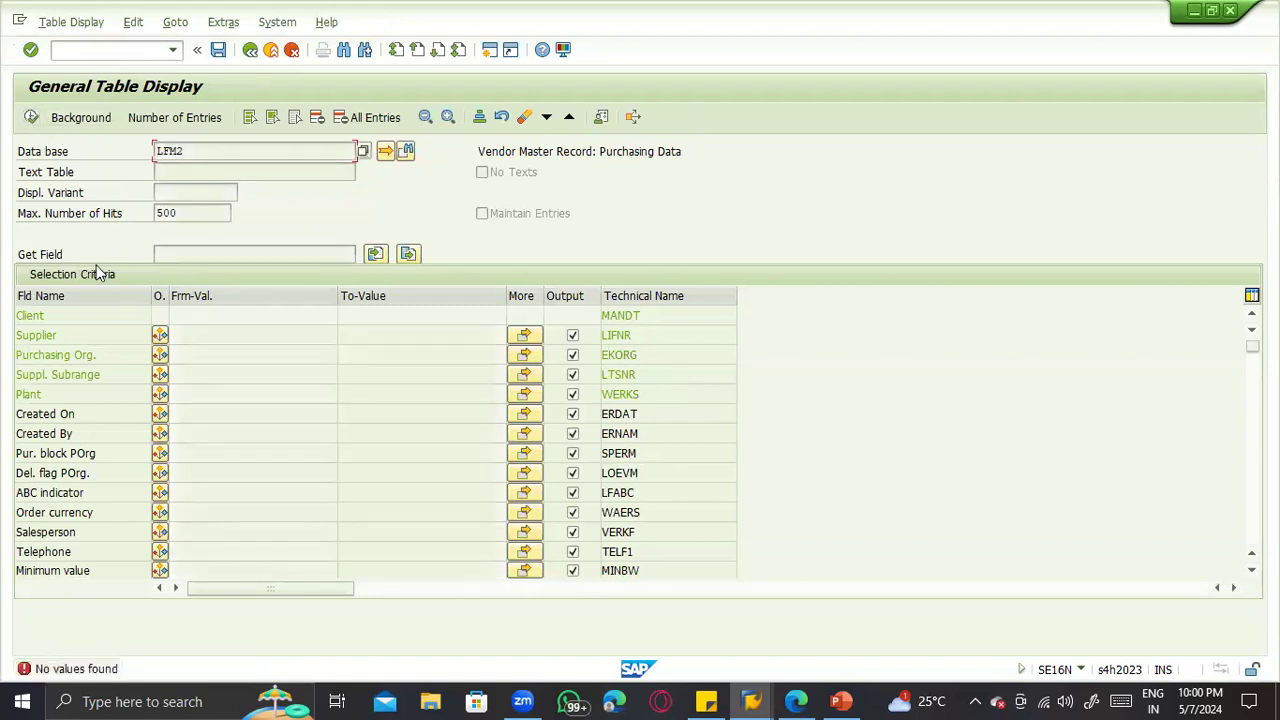
# Step: Display all entries of vendor purchasing organization table LFM1 and select a supplier's purchasing organization ASPU
pyautogui.click(190, 150)
pyautogui.press('BackSpace')
pyautogui.write('1')
pyautogui.press('Return')
pyautogui.click(33, 120)
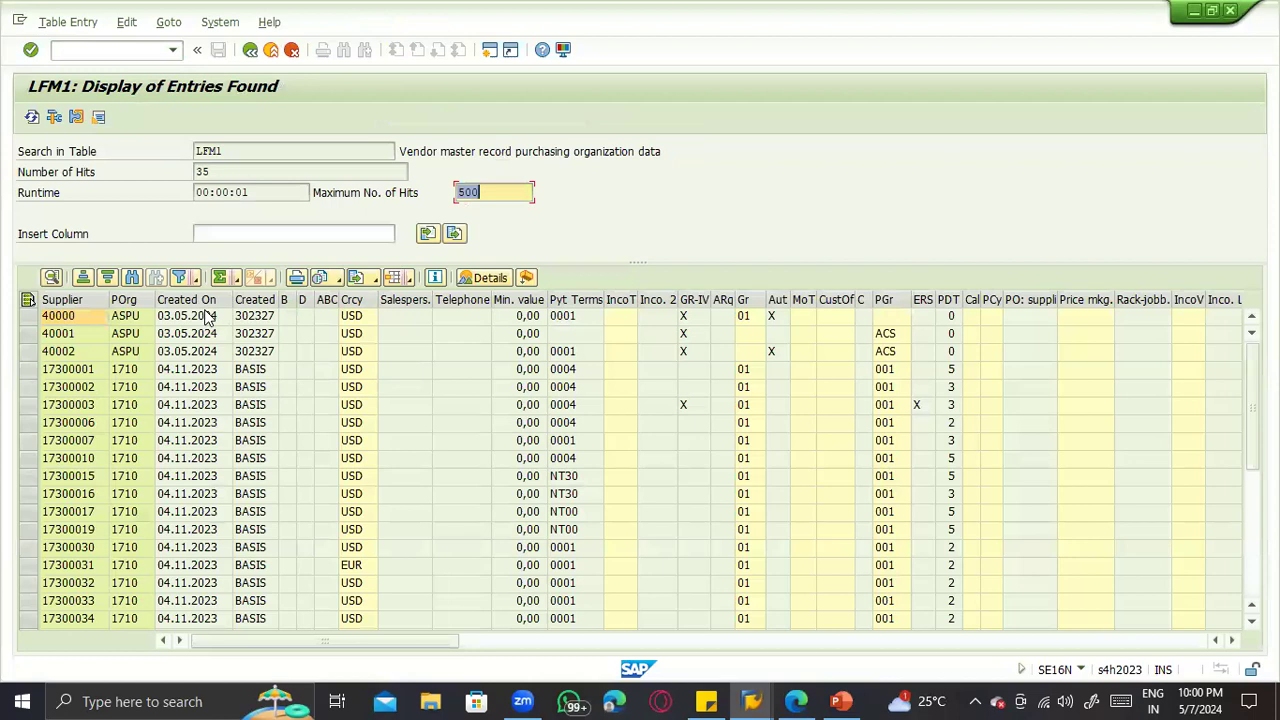
pyautogui.click(122, 316)
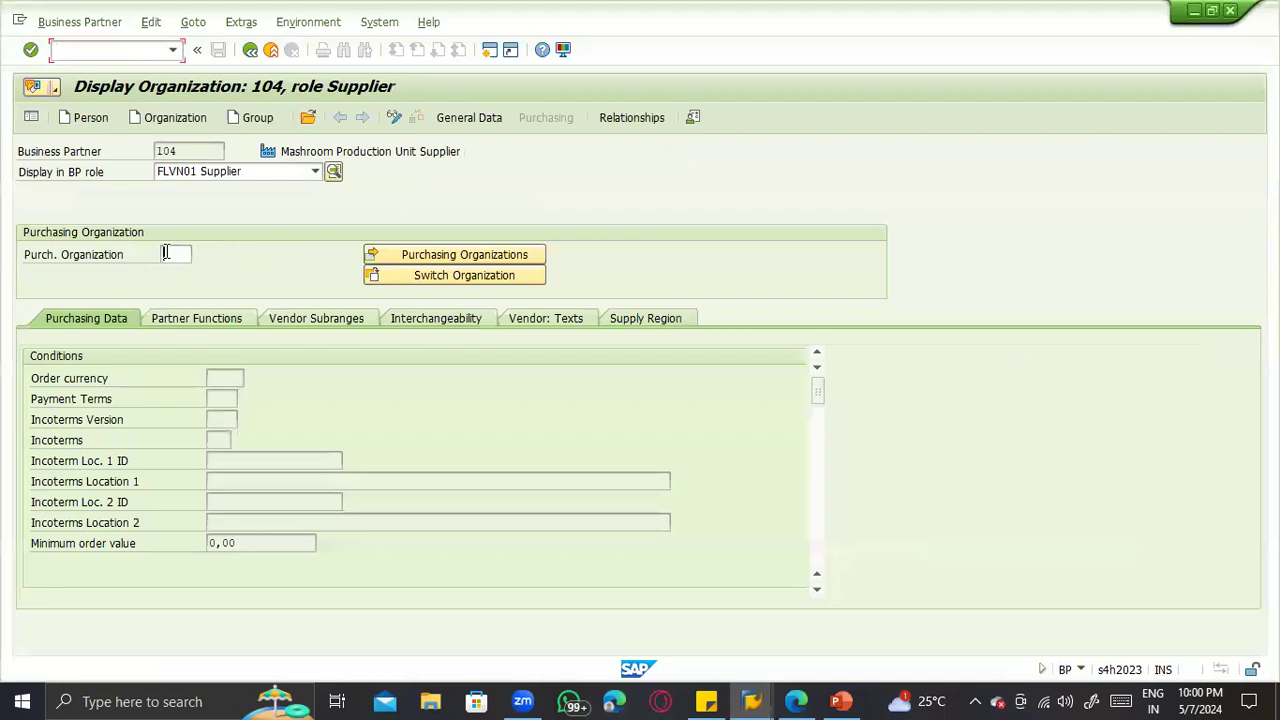
# Step: Try to display the supplier's purchasing data for purchasing organization ASPU
pyautogui.click(166, 253)
pyautogui.write('ASPU')
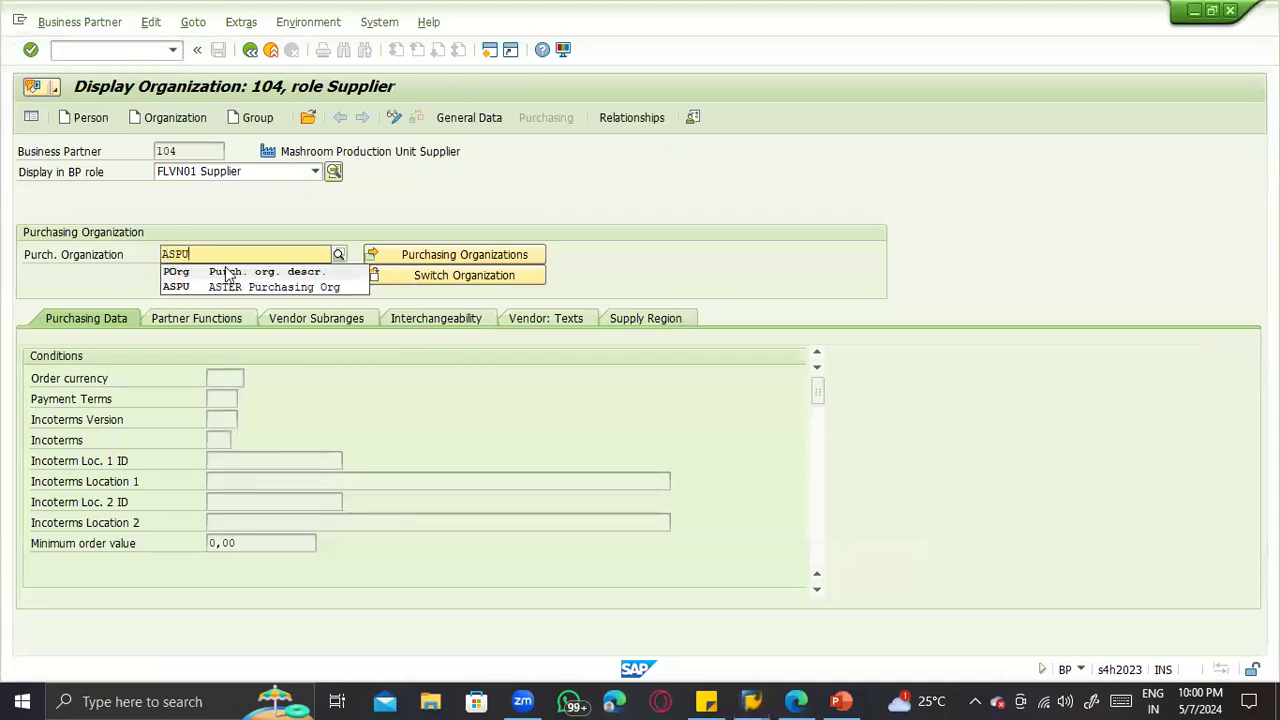
pyautogui.click(234, 287)
pyautogui.press('Return')
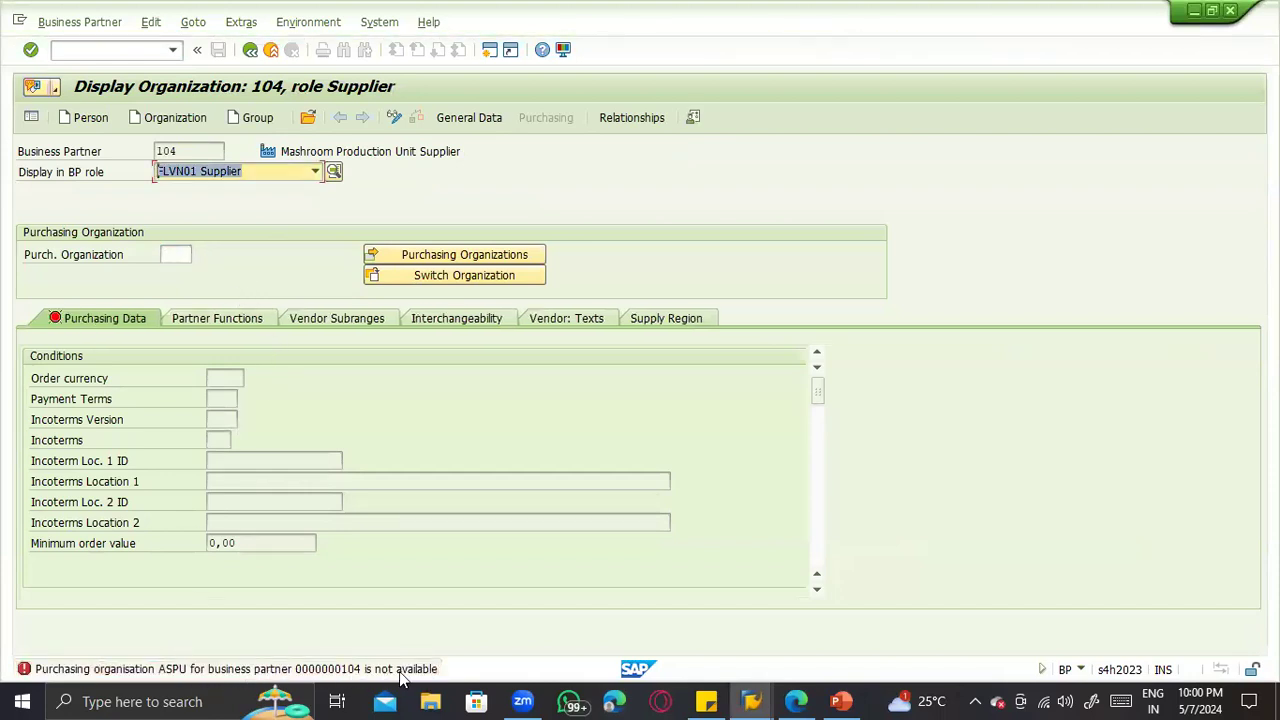
pyautogui.click(165, 254)
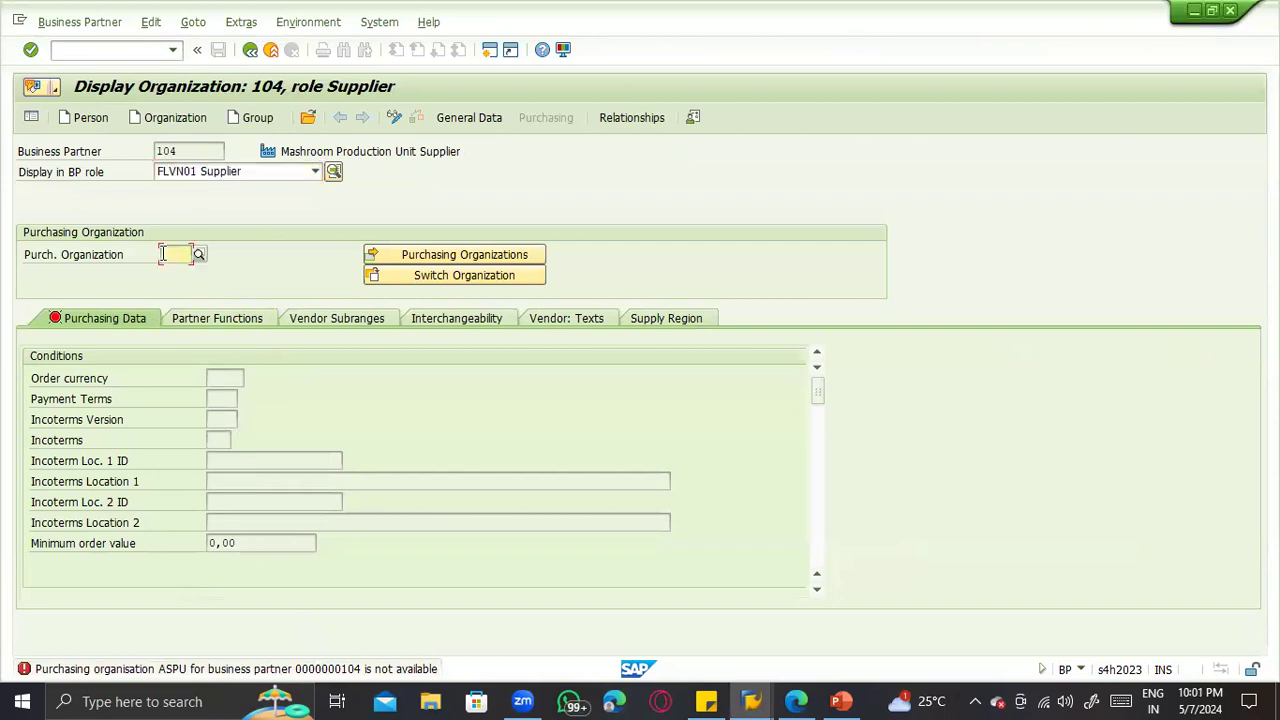
# Step: Try to create an organization with the existing supplier's partner number in BP role FLVN01 Supplier
pyautogui.click(166, 119)
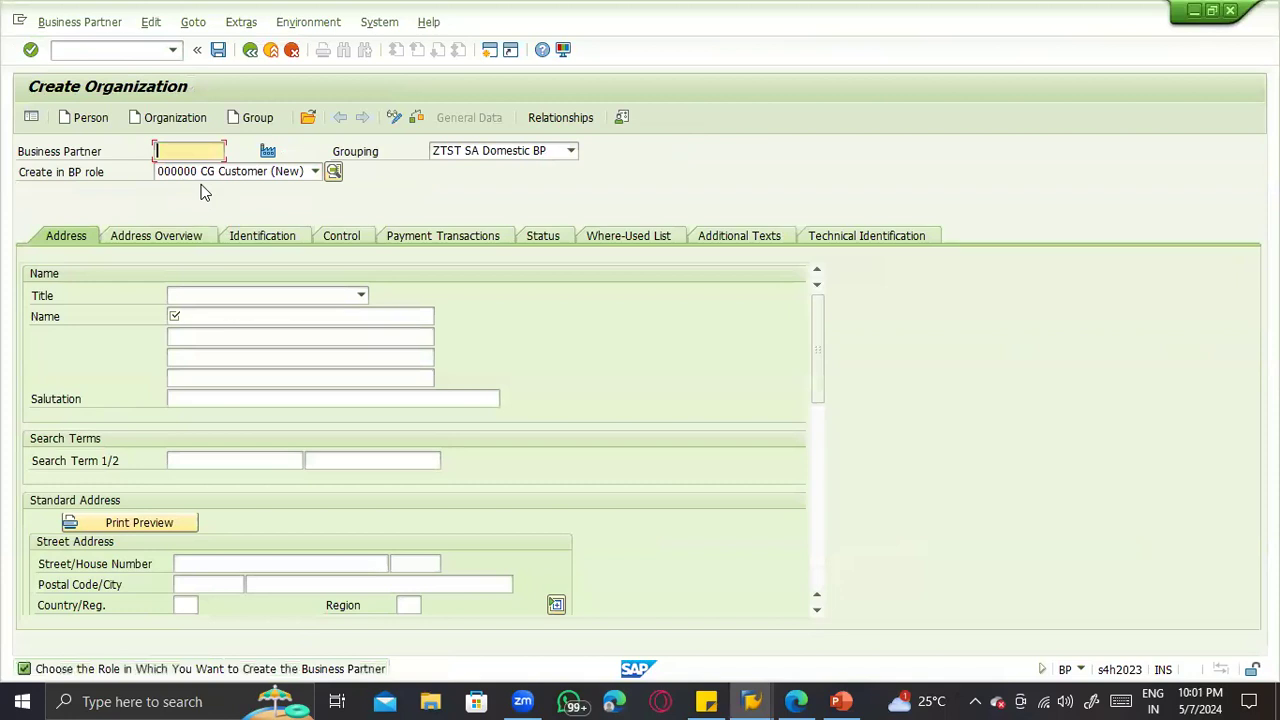
pyautogui.write('104')
pyautogui.press('Return')
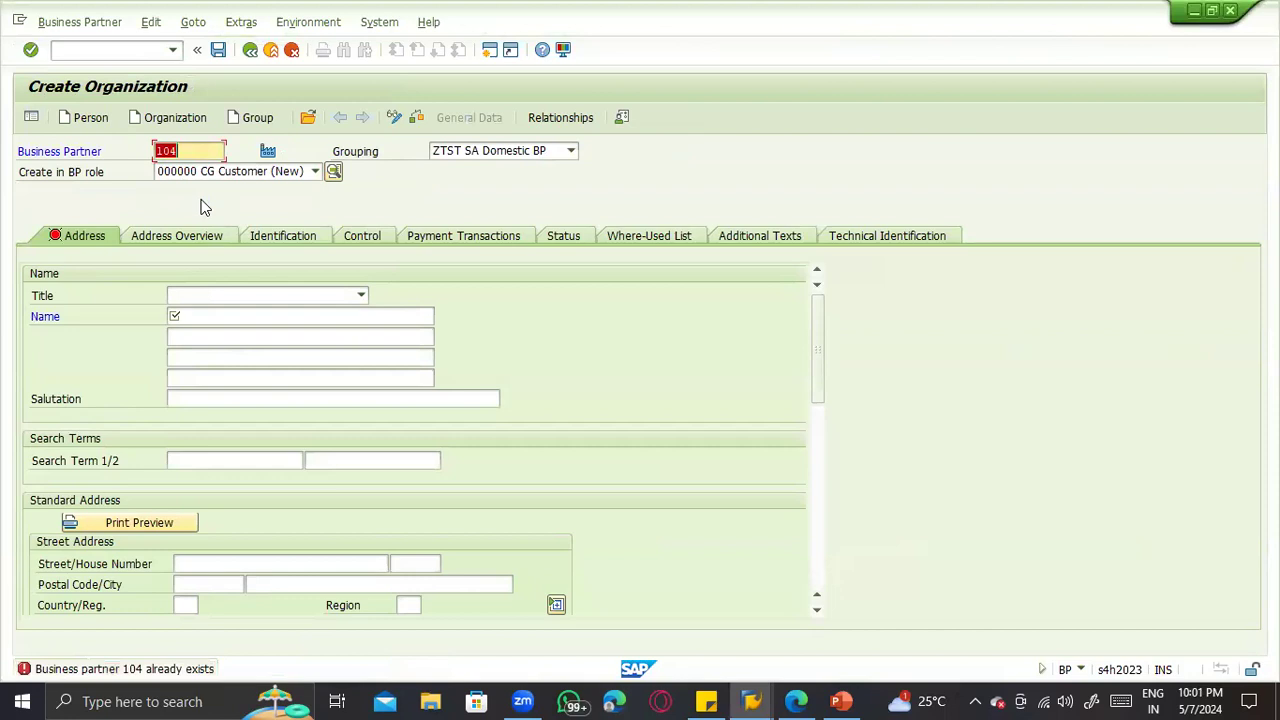
pyautogui.click(285, 172)
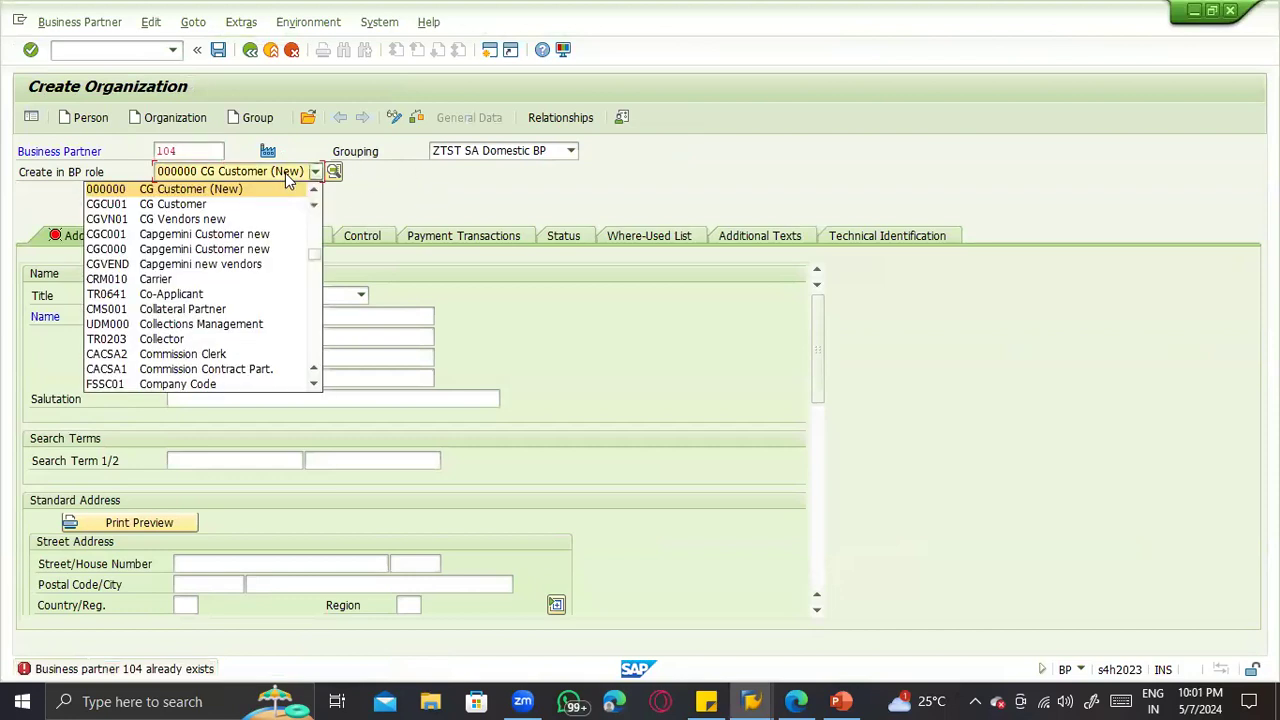
pyautogui.write('flvn01')
pyautogui.press('Return')
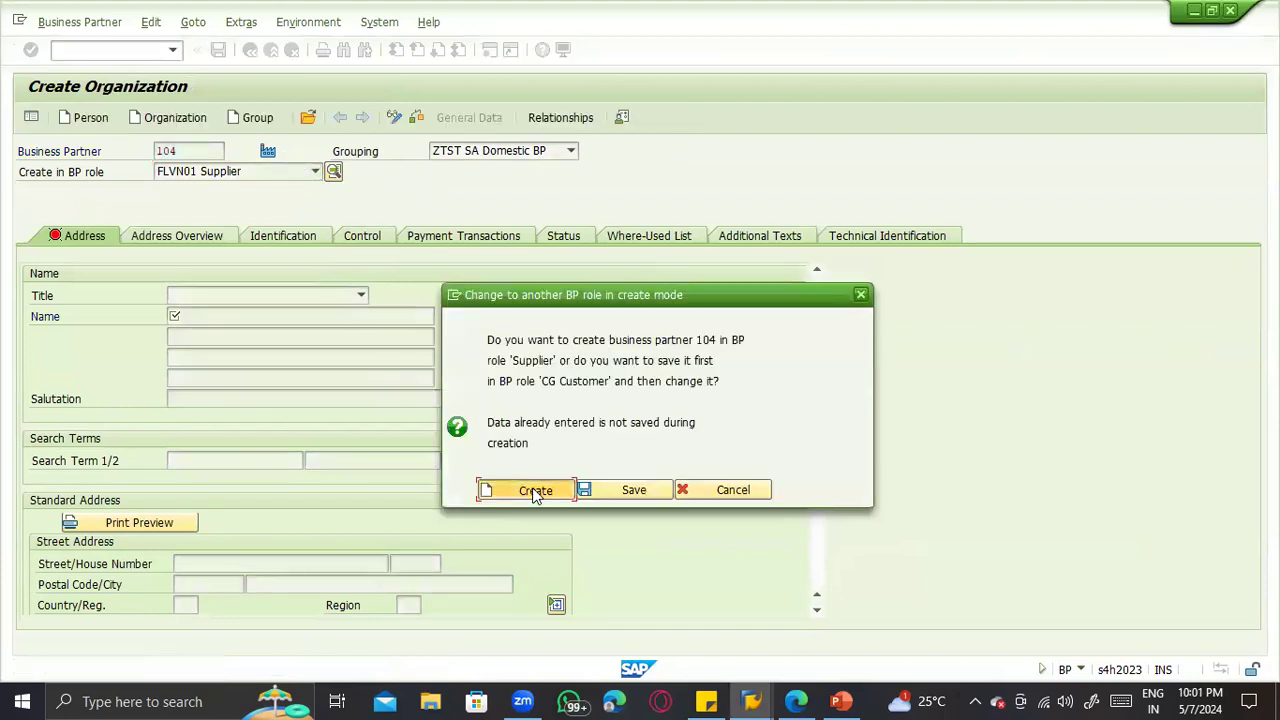
pyautogui.click(536, 492)
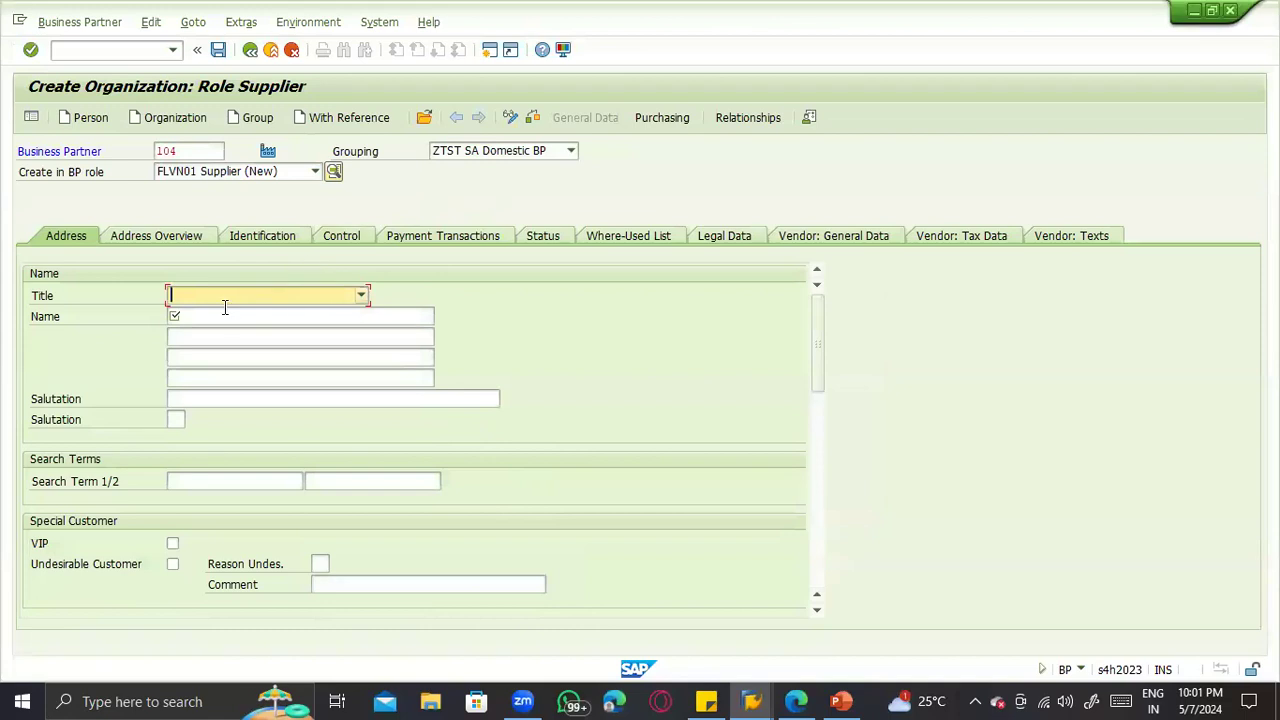
# Step: Try to assign purchasing organization ASPU in the new organization's purchasing data
pyautogui.click(280, 311)
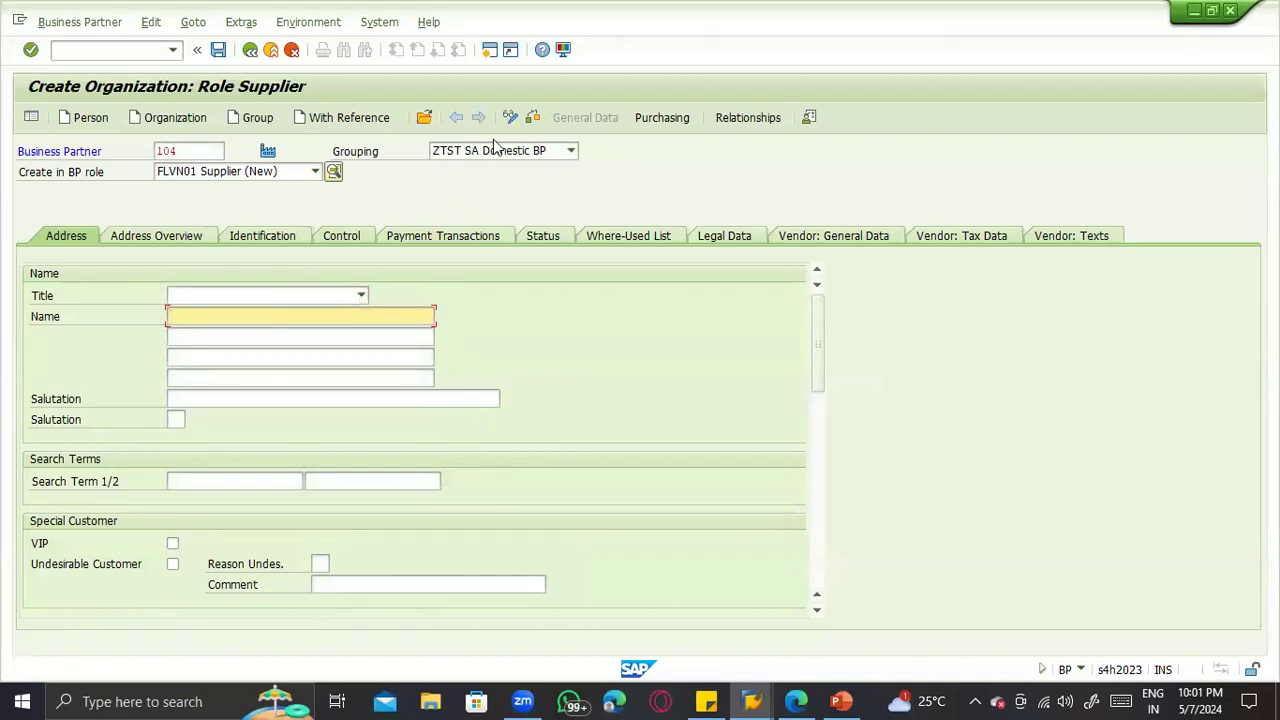
pyautogui.click(652, 118)
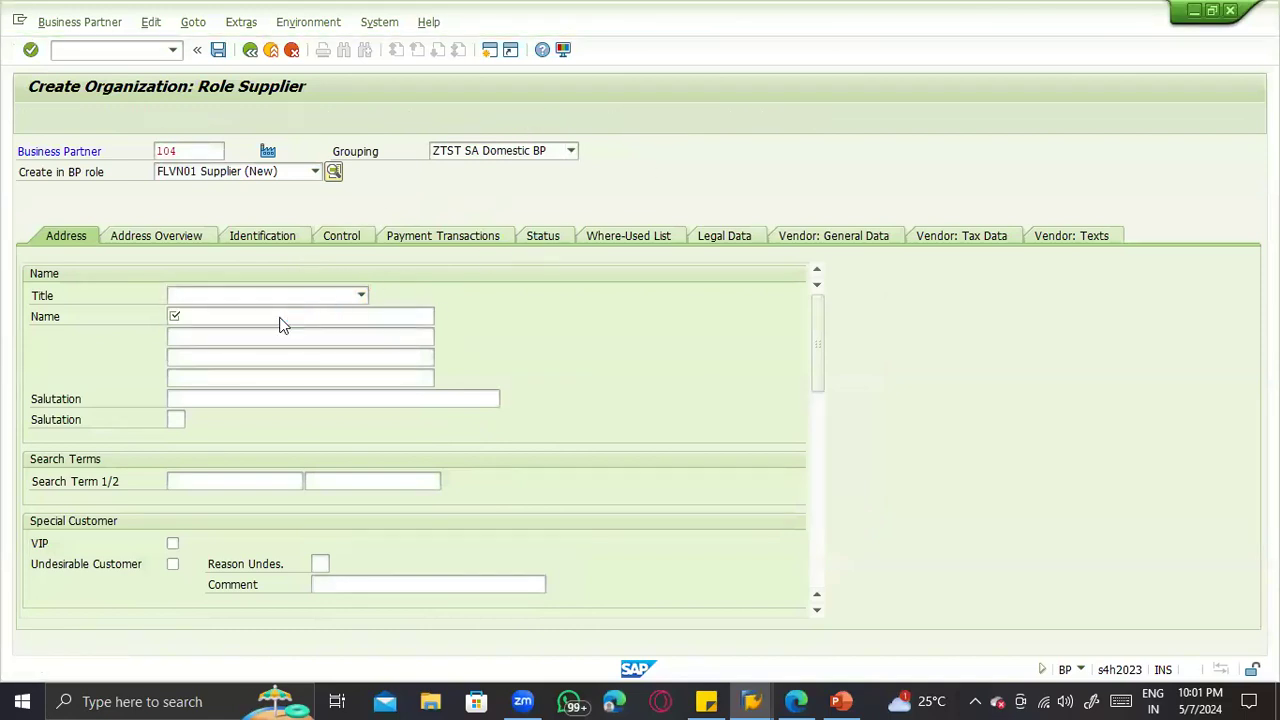
pyautogui.click(175, 254)
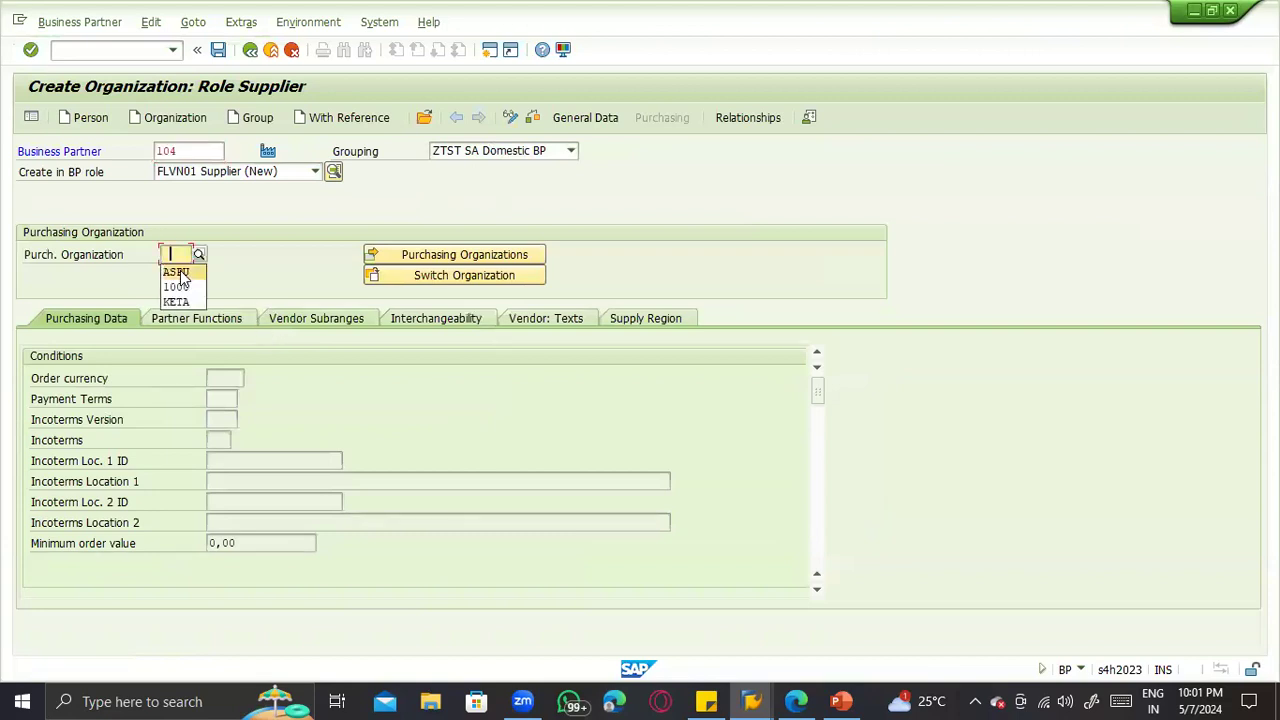
pyautogui.click(178, 272)
pyautogui.press('Return')
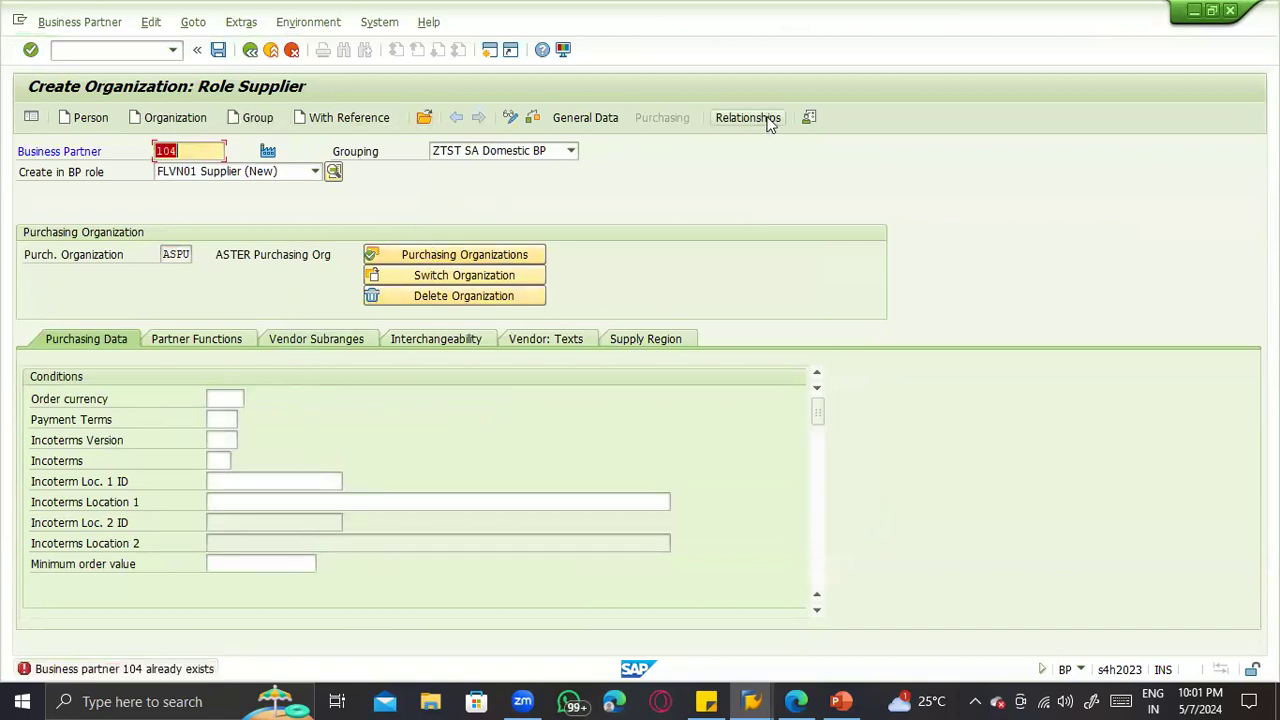
# Step: Restart business partner maintenance, find the Mashroom Production Unit Supplier by its number again, and reopen its supplier record
pyautogui.click(76, 52)
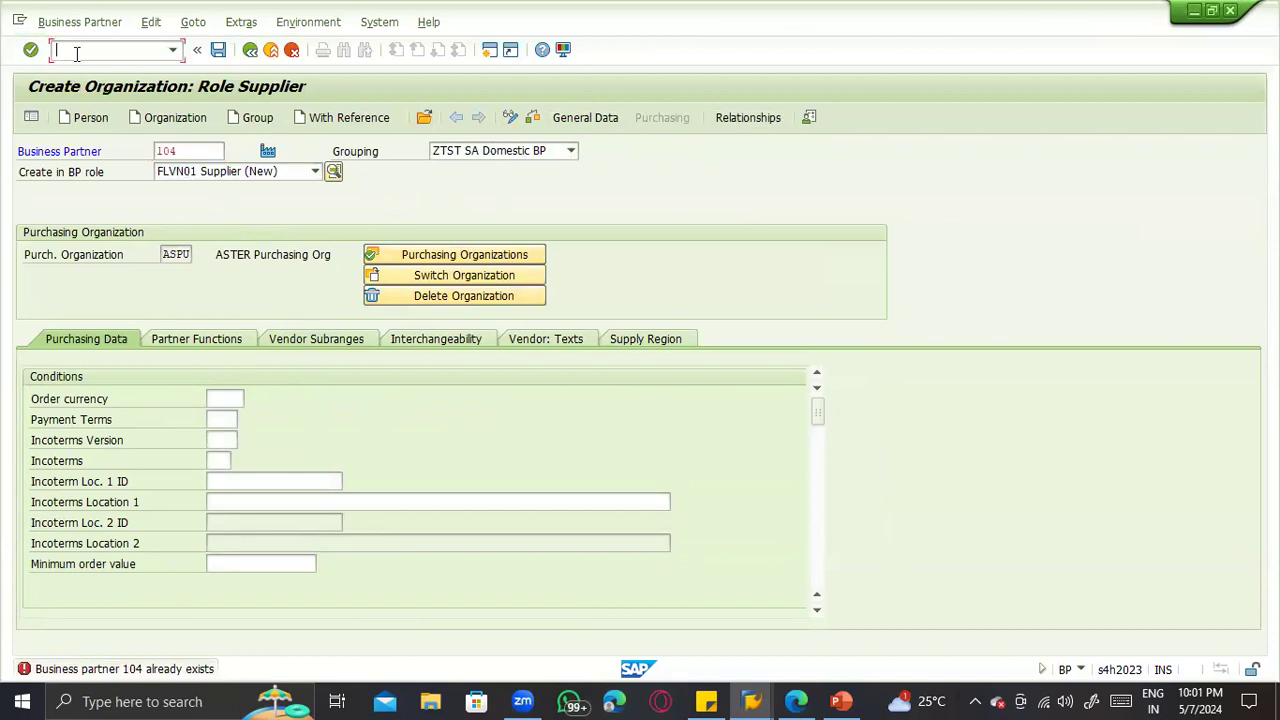
pyautogui.press('Return')
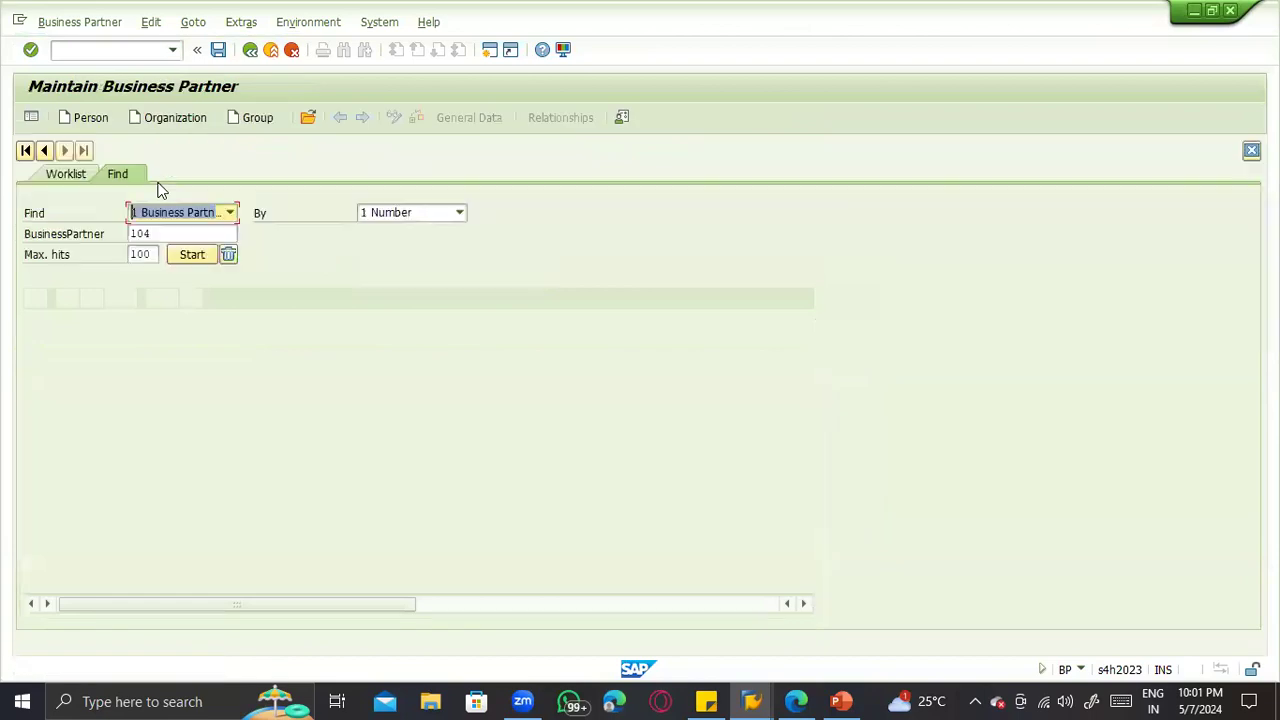
pyautogui.click(193, 231)
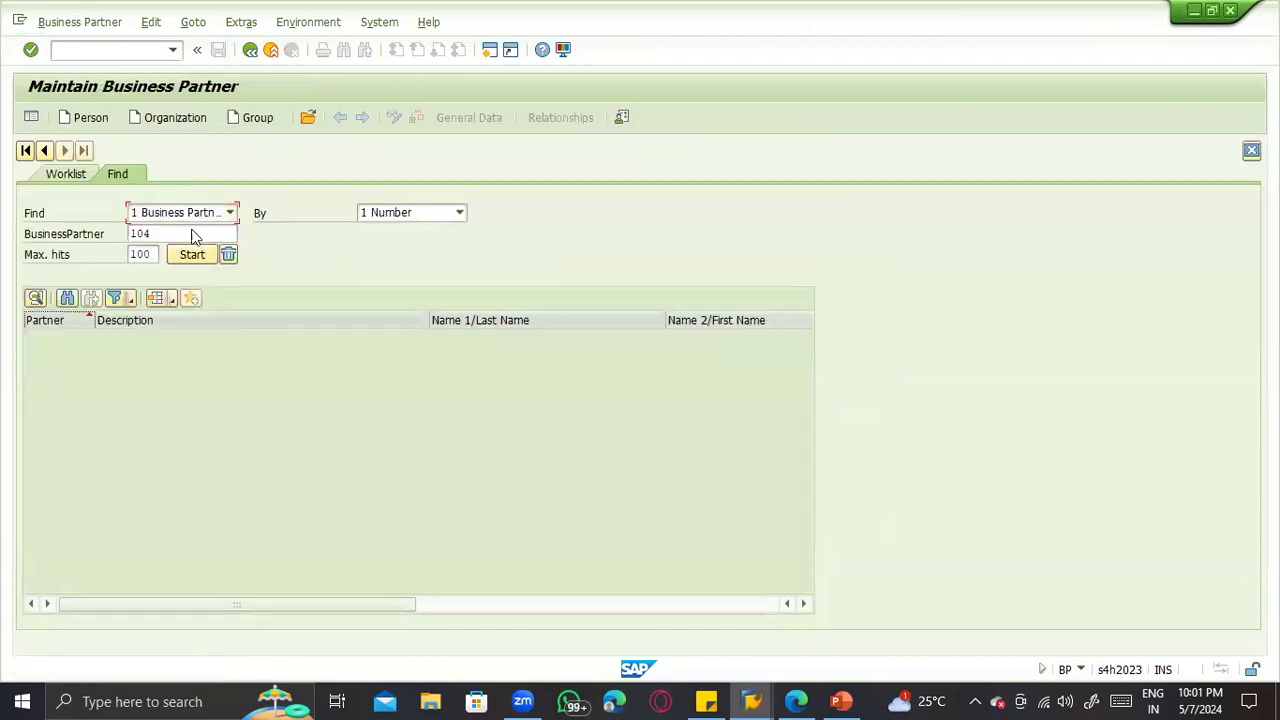
pyautogui.press('Return')
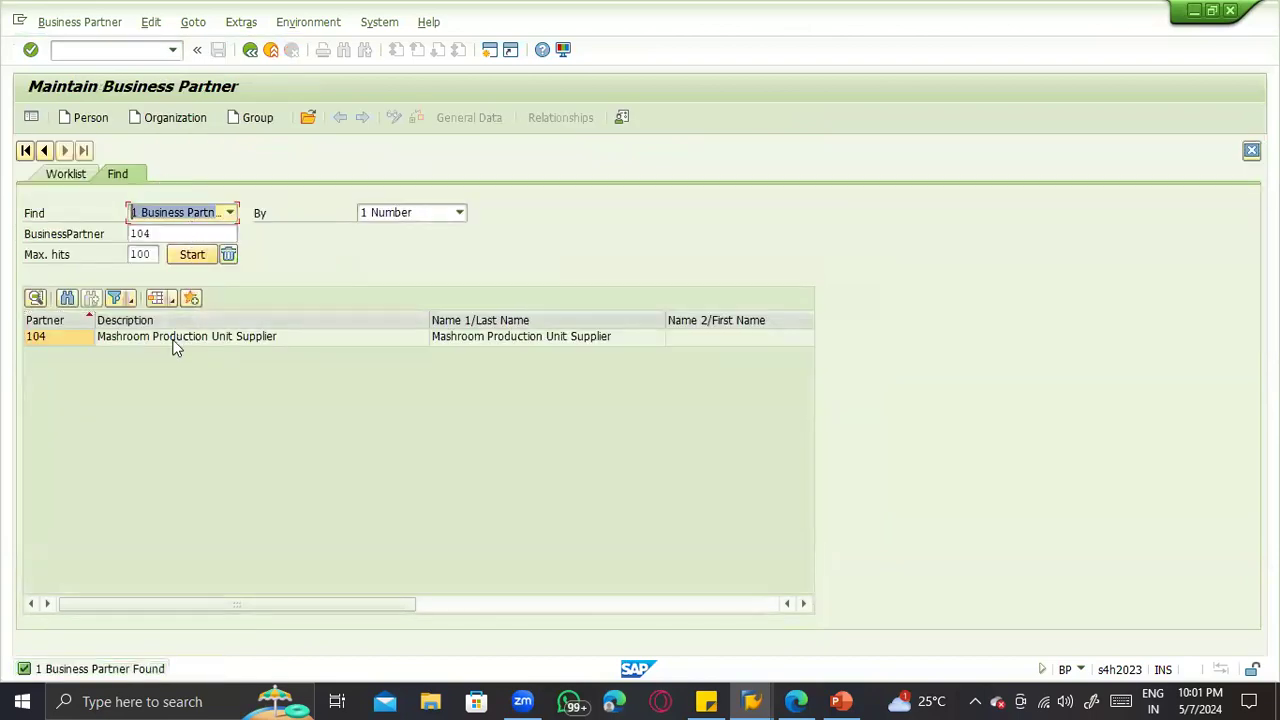
pyautogui.click(173, 341)
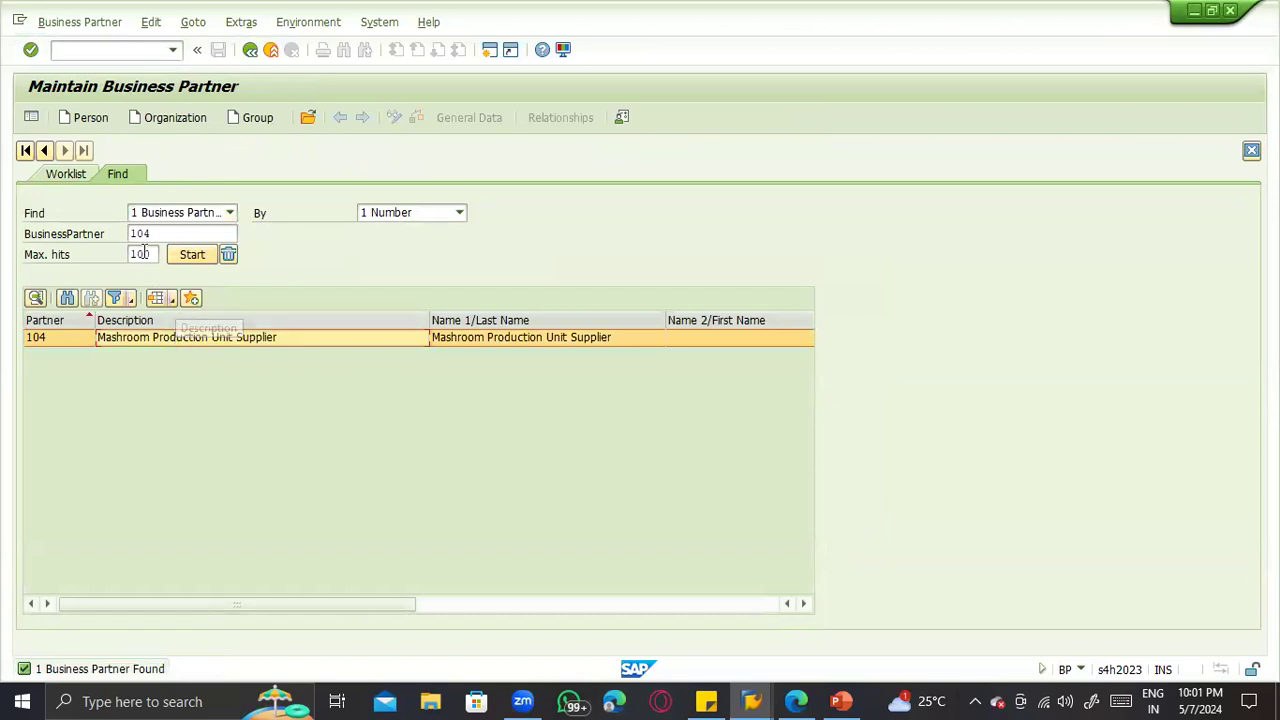
pyautogui.click(86, 24)
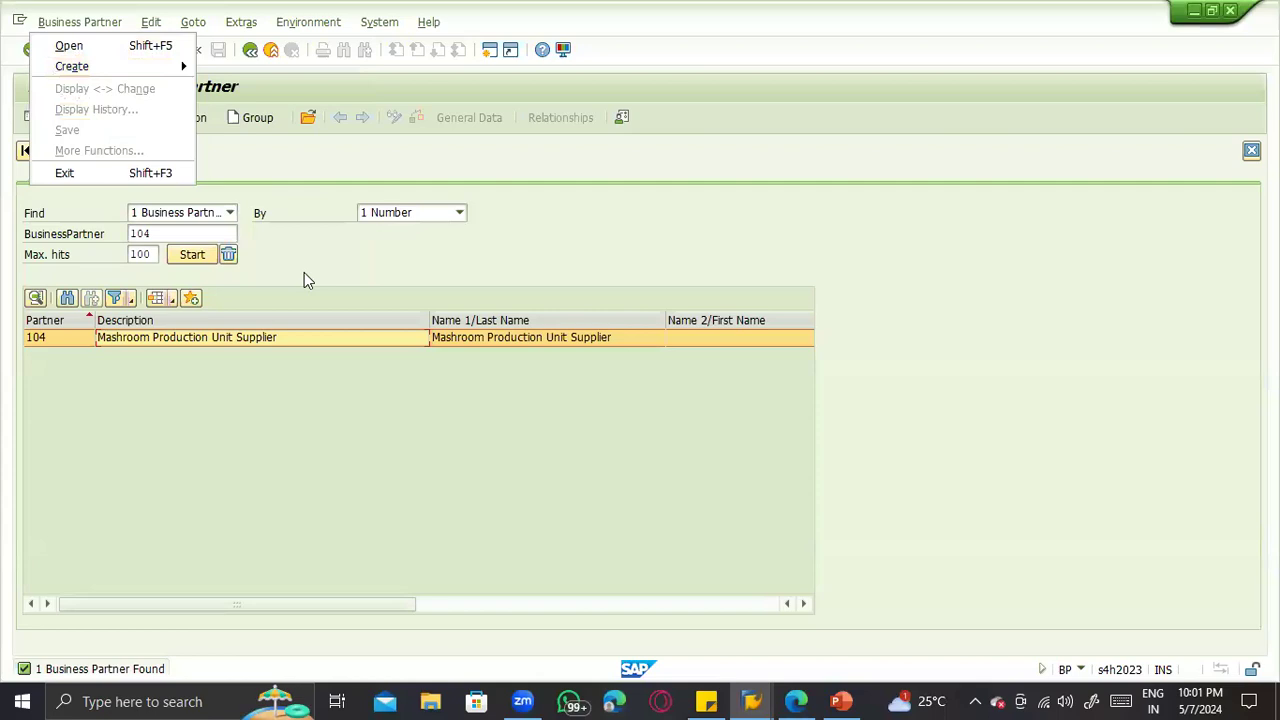
pyautogui.click(206, 343)
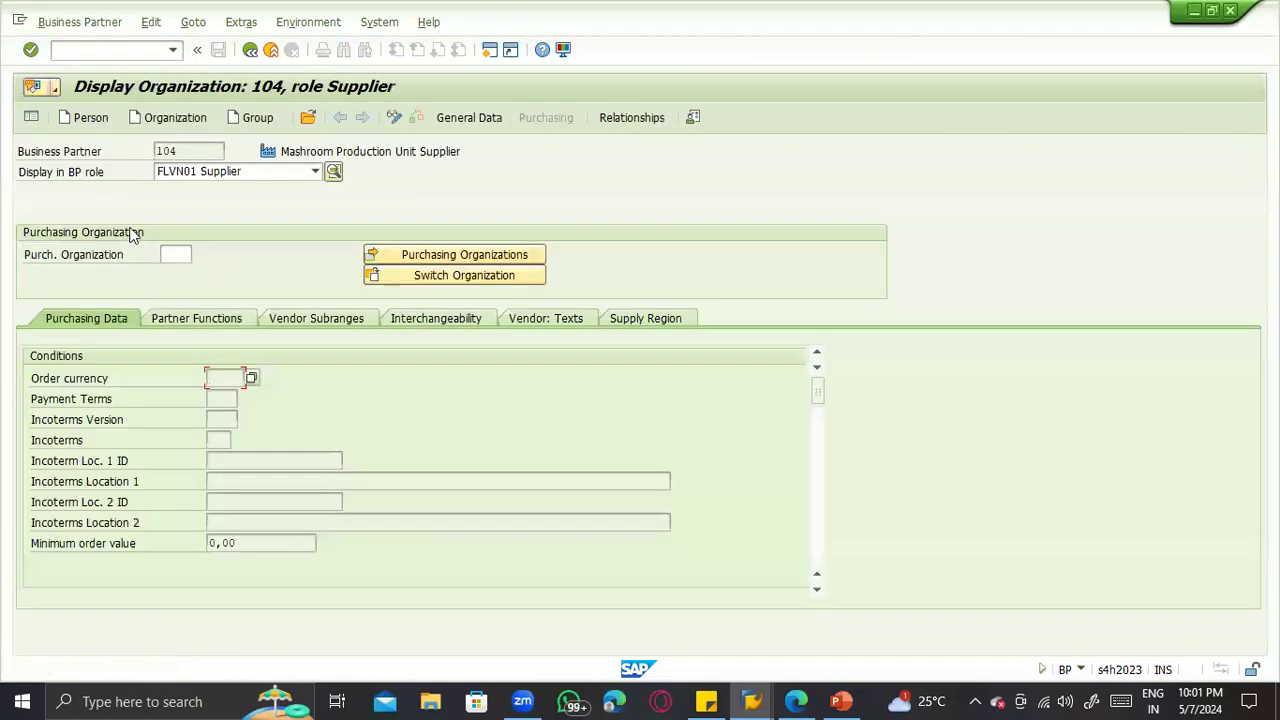
# Step: Switch the Mashroom Production Unit Supplier record to change mode and enter ASPU as its purchasing organization
pyautogui.click(394, 117)
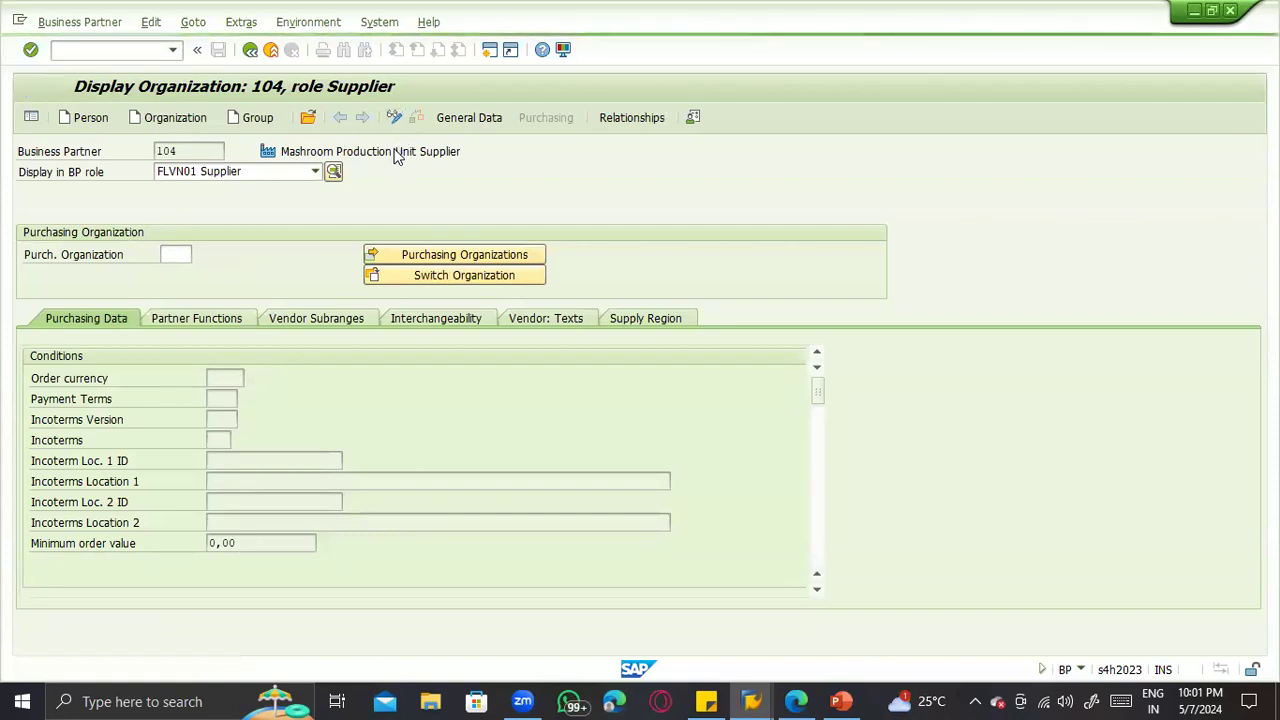
pyautogui.click(170, 254)
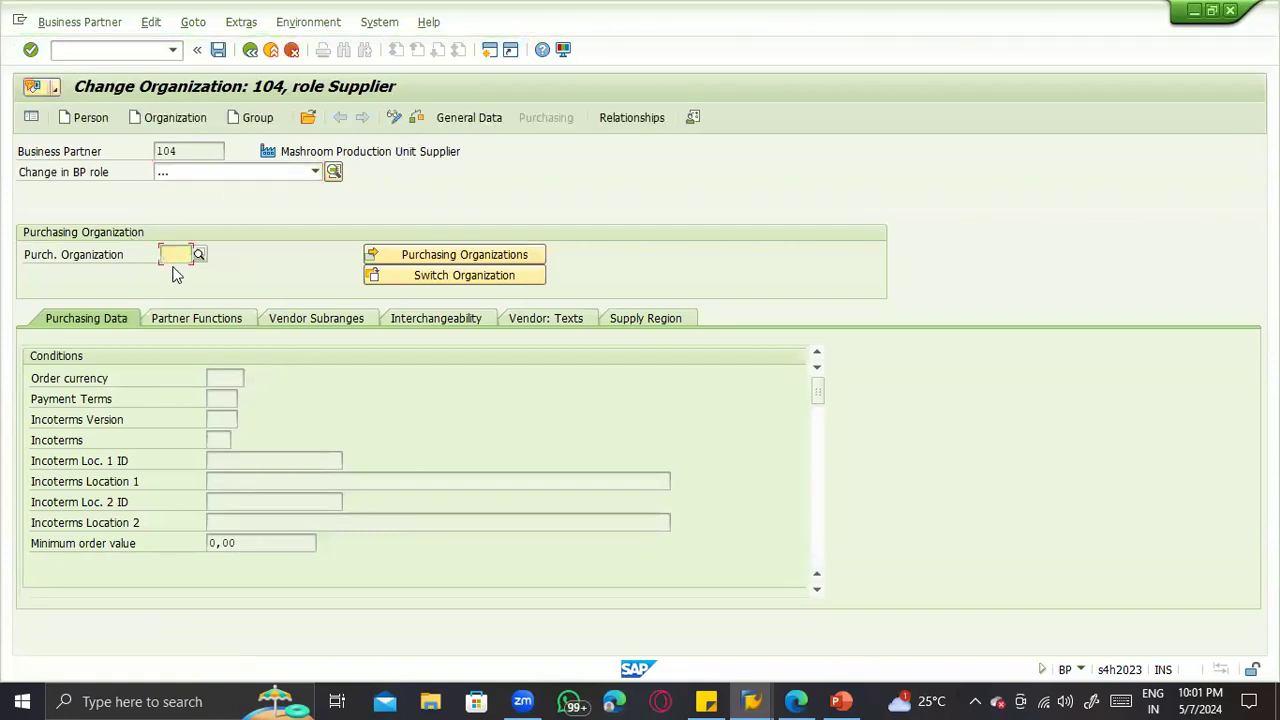
pyautogui.click(172, 266)
pyautogui.press('Return')
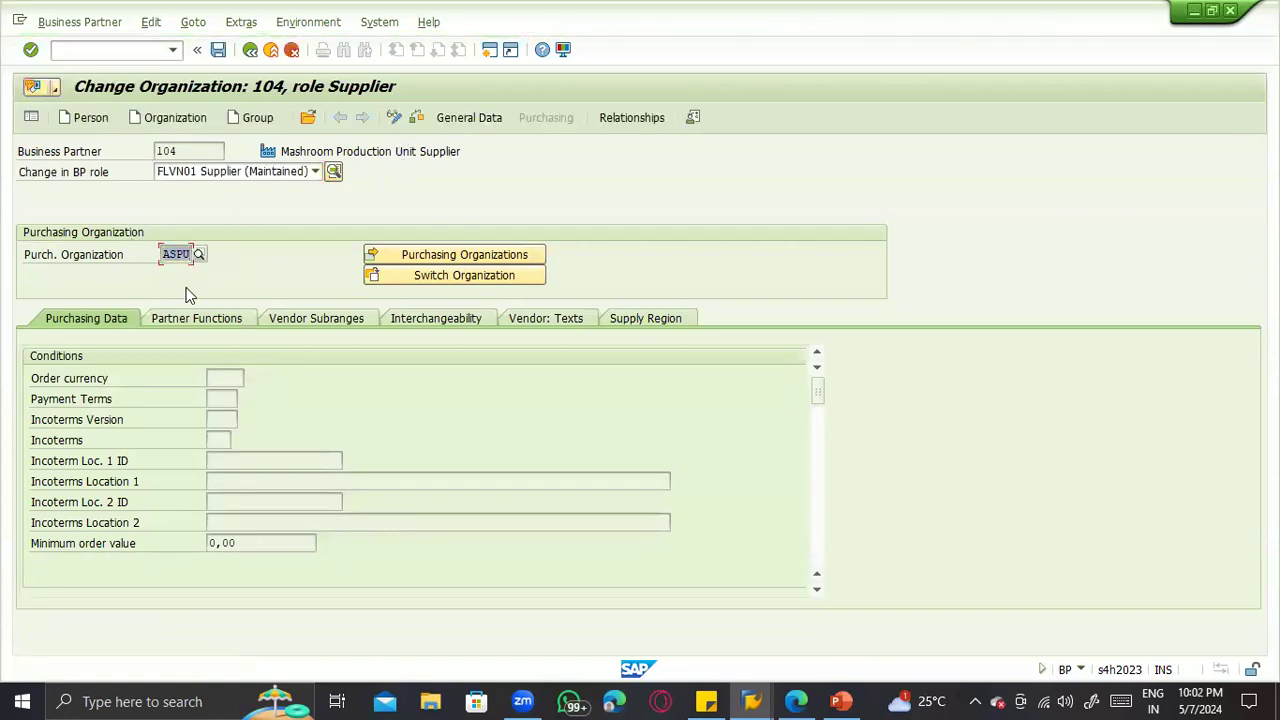
# Step: Add ASPU to the supplier's list of purchasing organizations and transfer it to the record
pyautogui.click(416, 255)
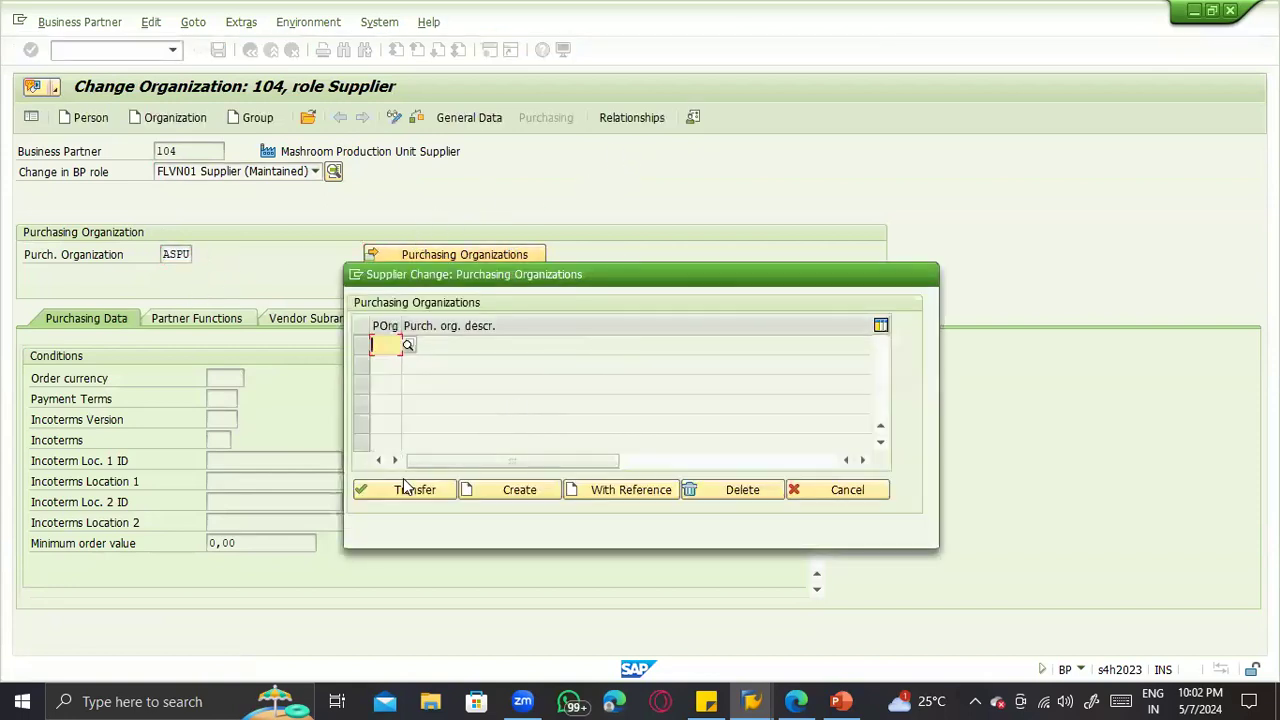
pyautogui.click(391, 343)
pyautogui.write('A')
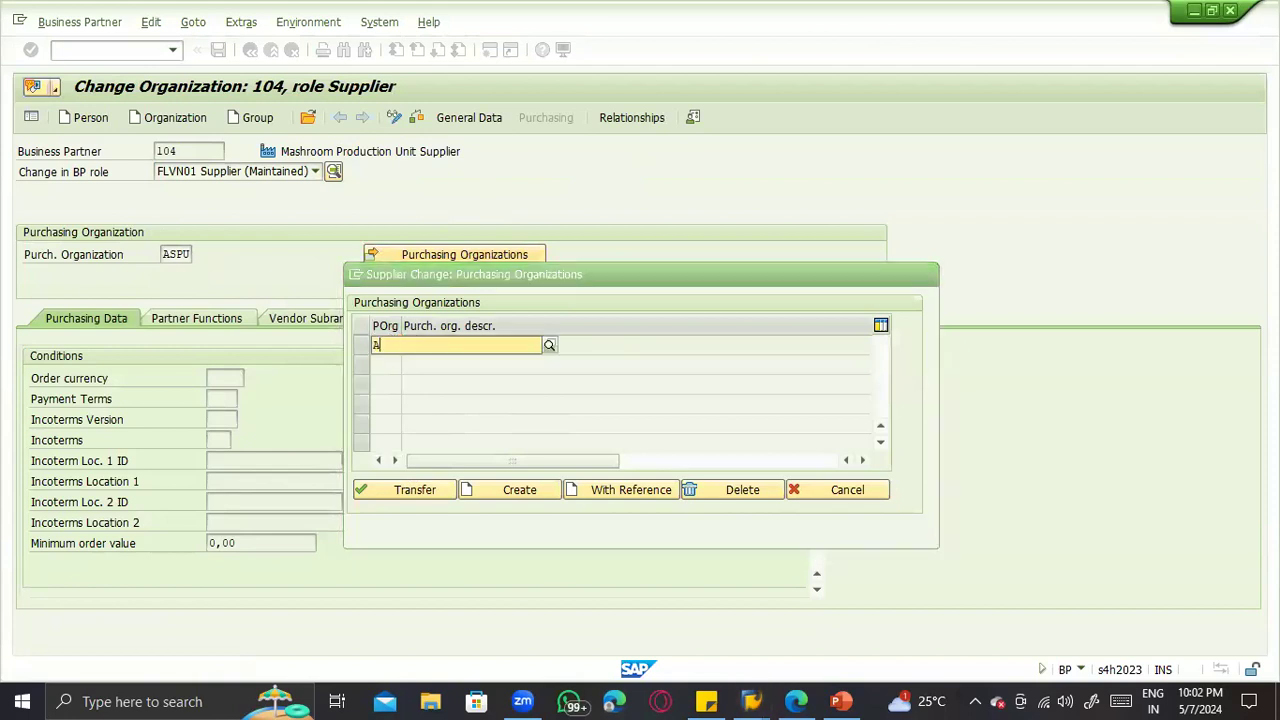
pyautogui.write('SPU')
pyautogui.press('Return')
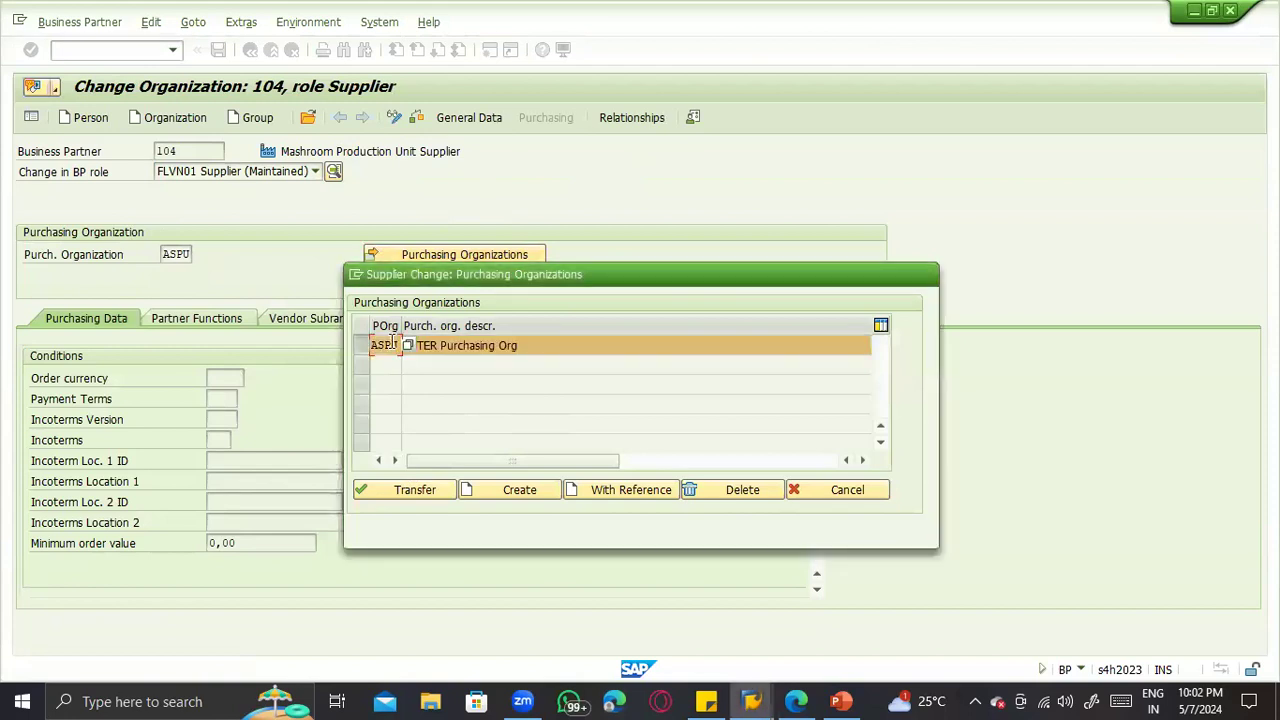
pyautogui.click(487, 491)
pyautogui.click(429, 486)
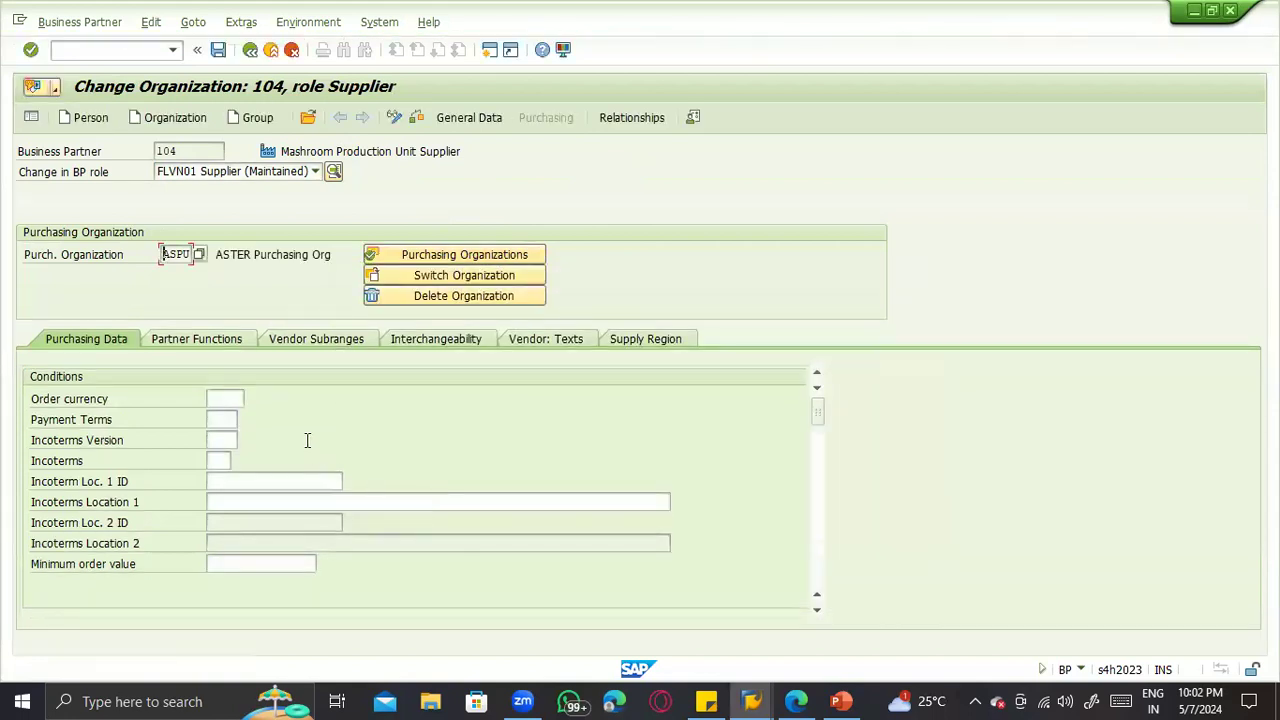
# Step: Set the order currency in the supplier's ASPU purchasing data to INR
pyautogui.click(219, 395)
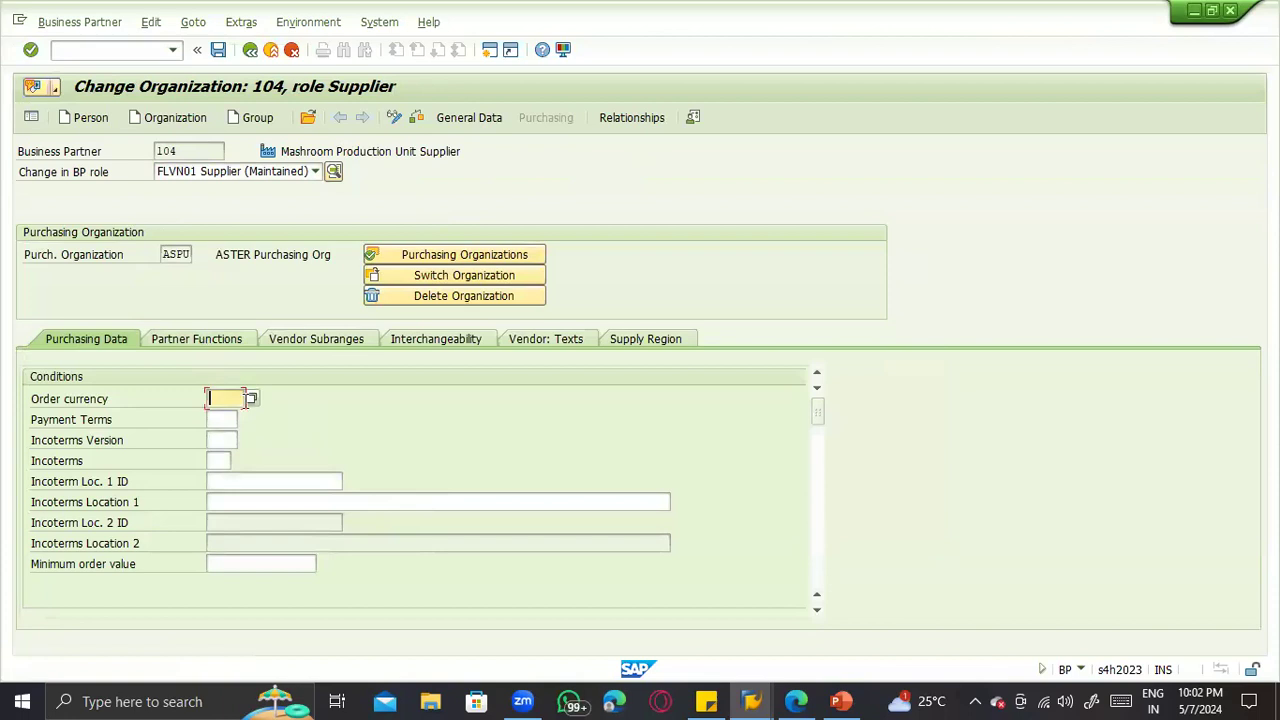
pyautogui.click(251, 398)
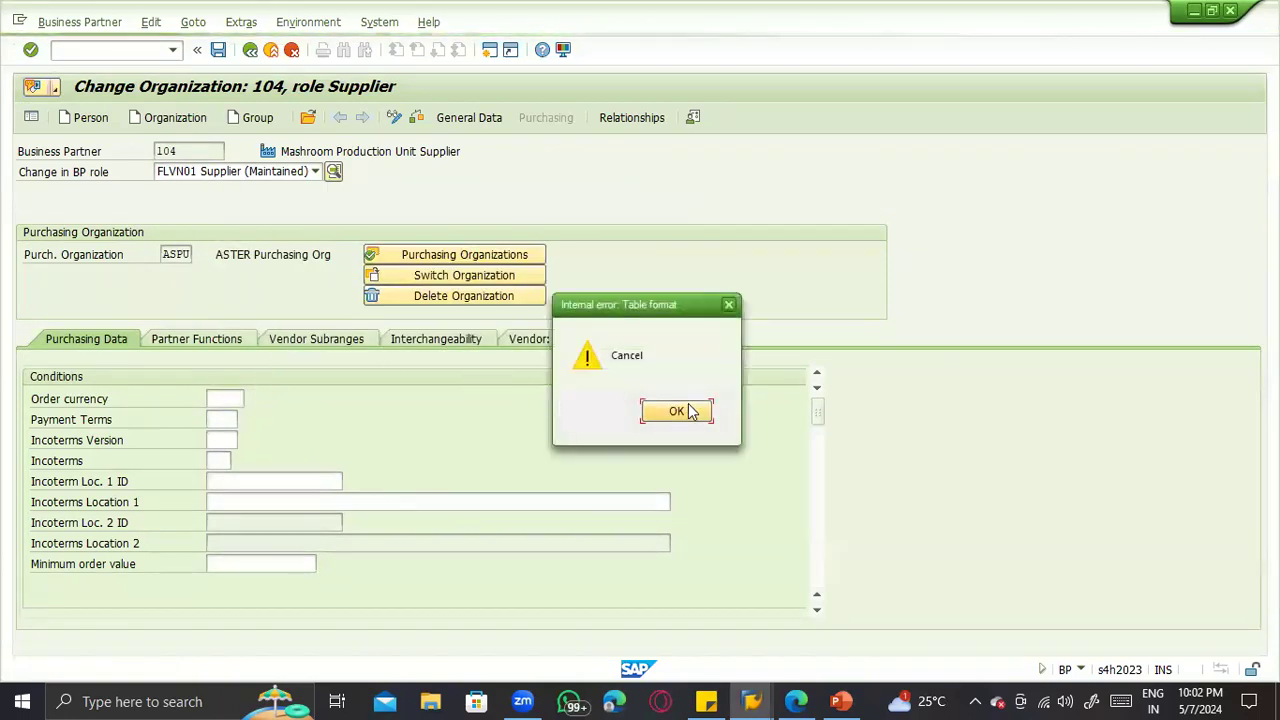
pyautogui.click(677, 411)
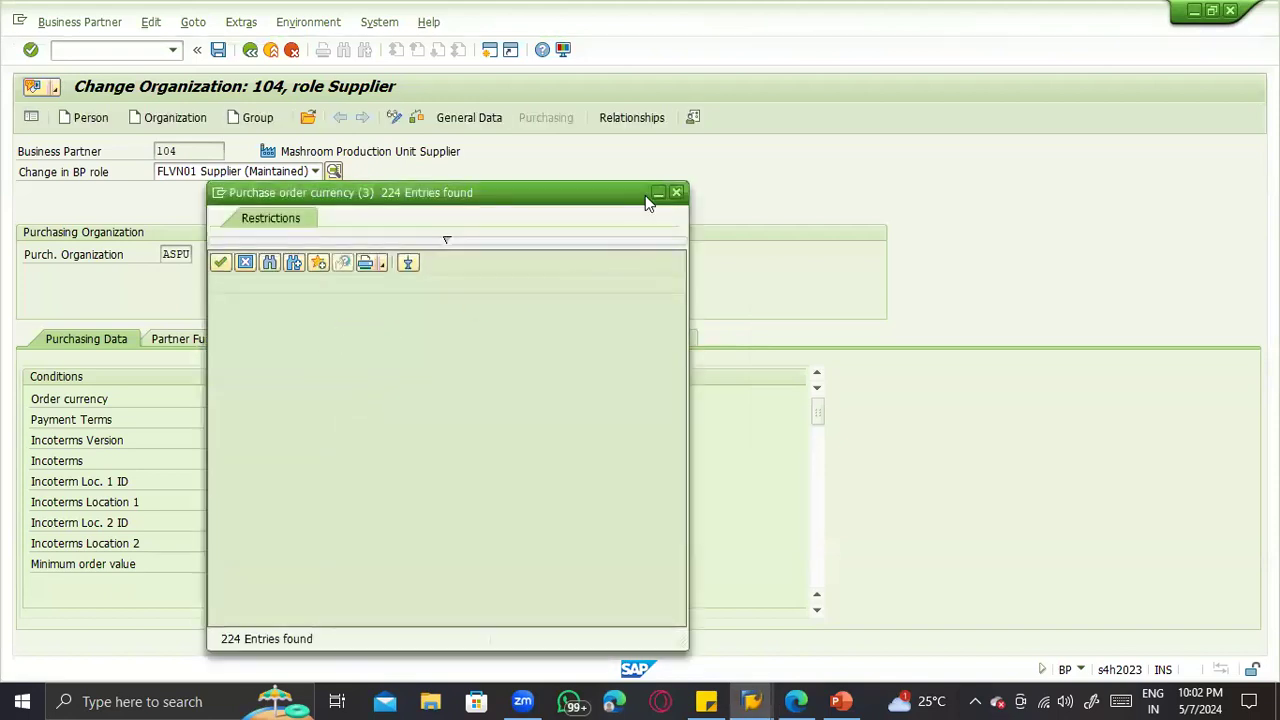
pyautogui.click(676, 192)
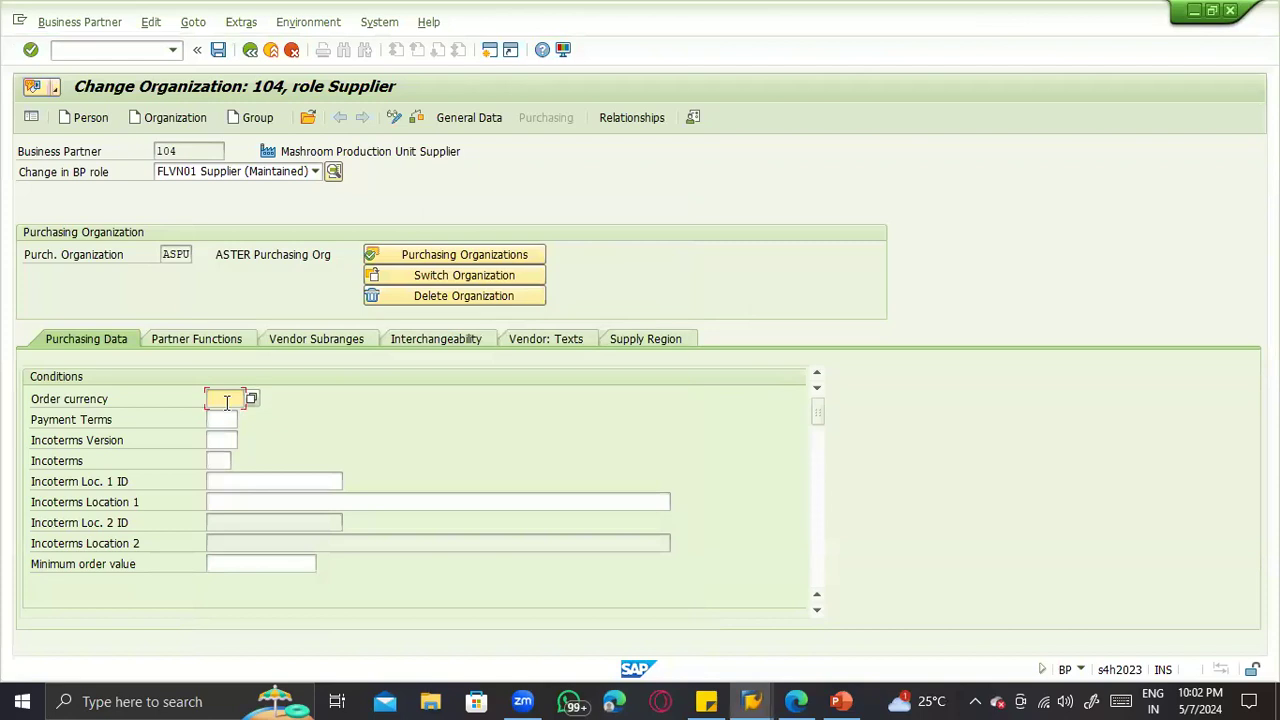
pyautogui.write('INR')
pyautogui.press('Return')
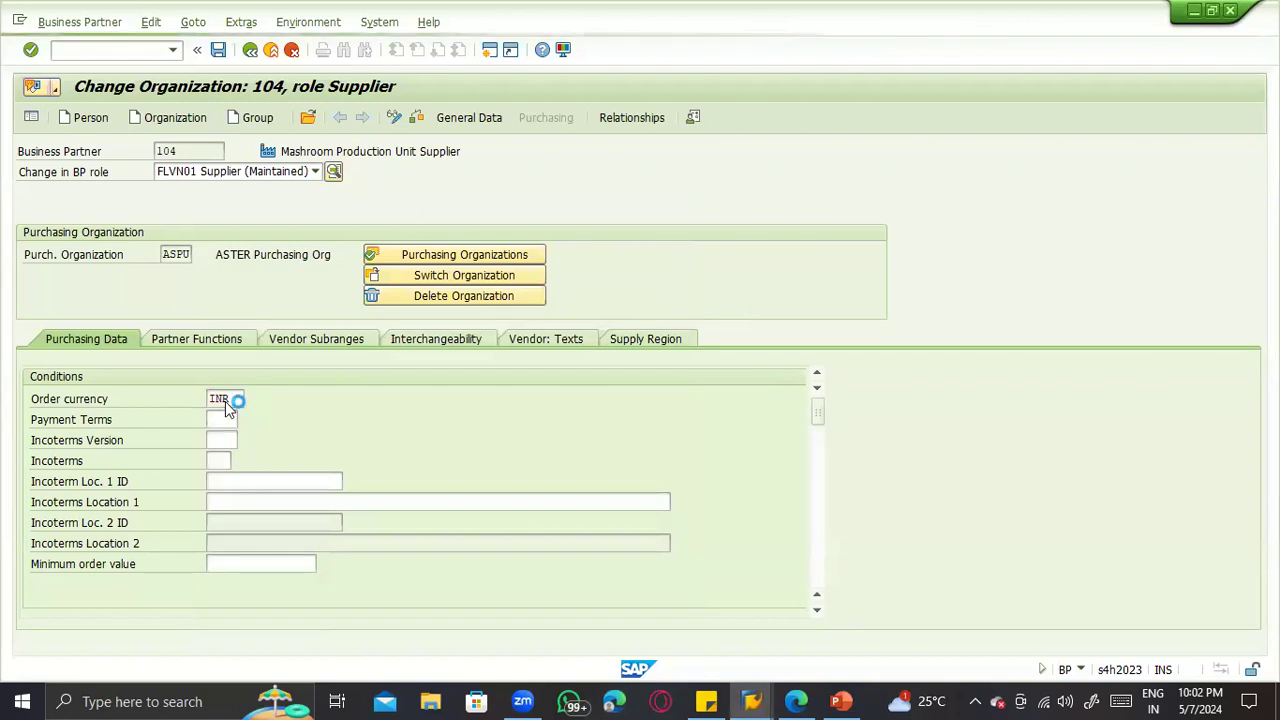
# Step: Review the vendor master record and S4 HANA vendor master slides in PowerPoint, and return to the supplier record in SAP
pyautogui.click(840, 701)
pyautogui.click(75, 372)
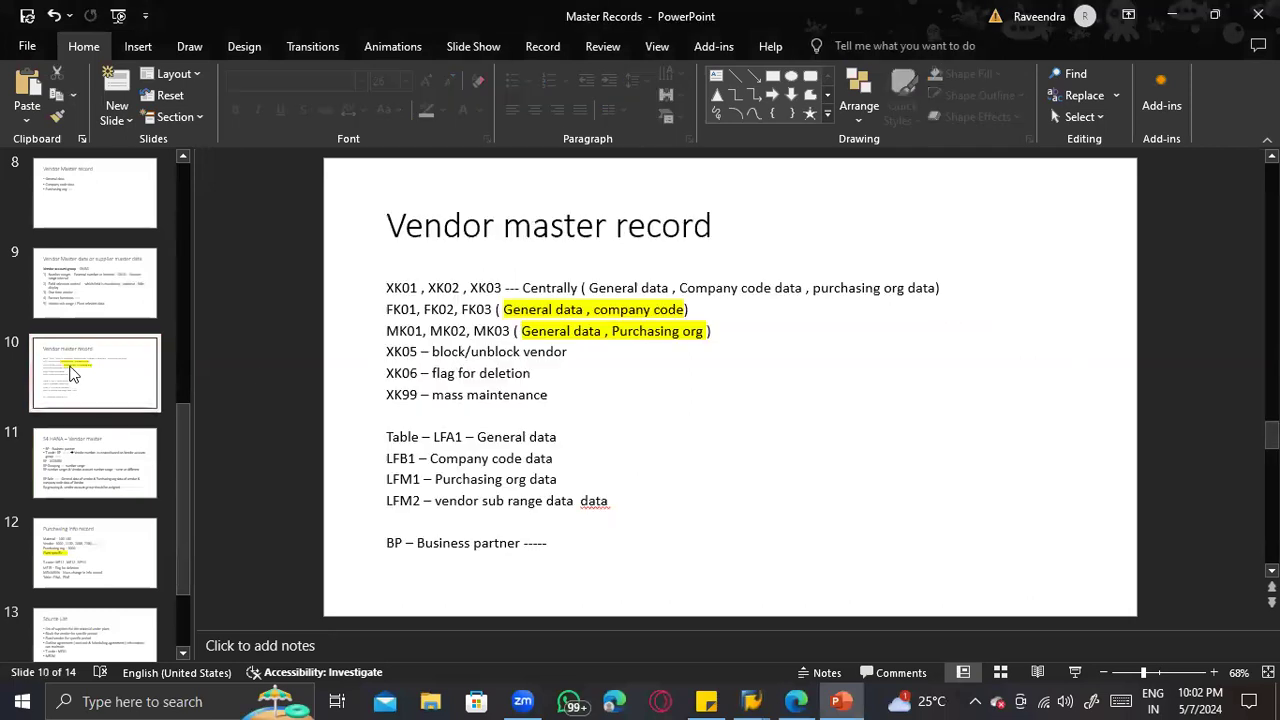
pyautogui.click(100, 530)
pyautogui.click(94, 443)
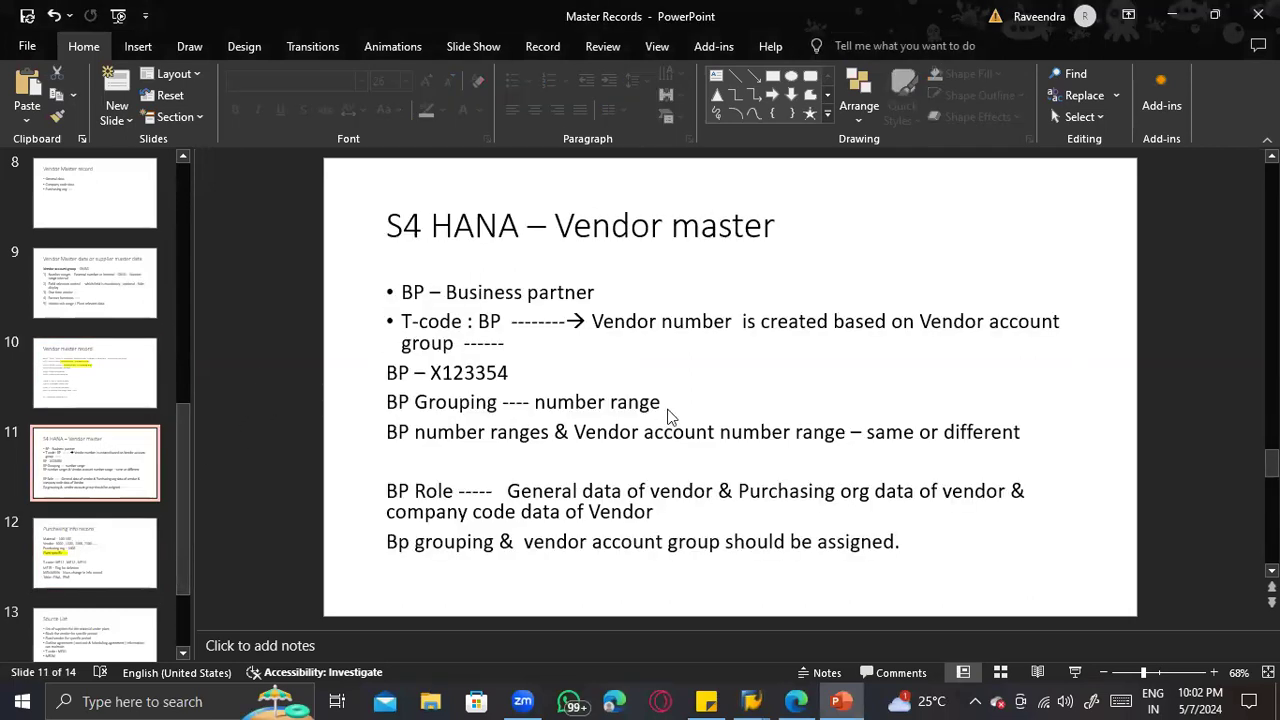
pyautogui.hotkey('alt', 'Tab')
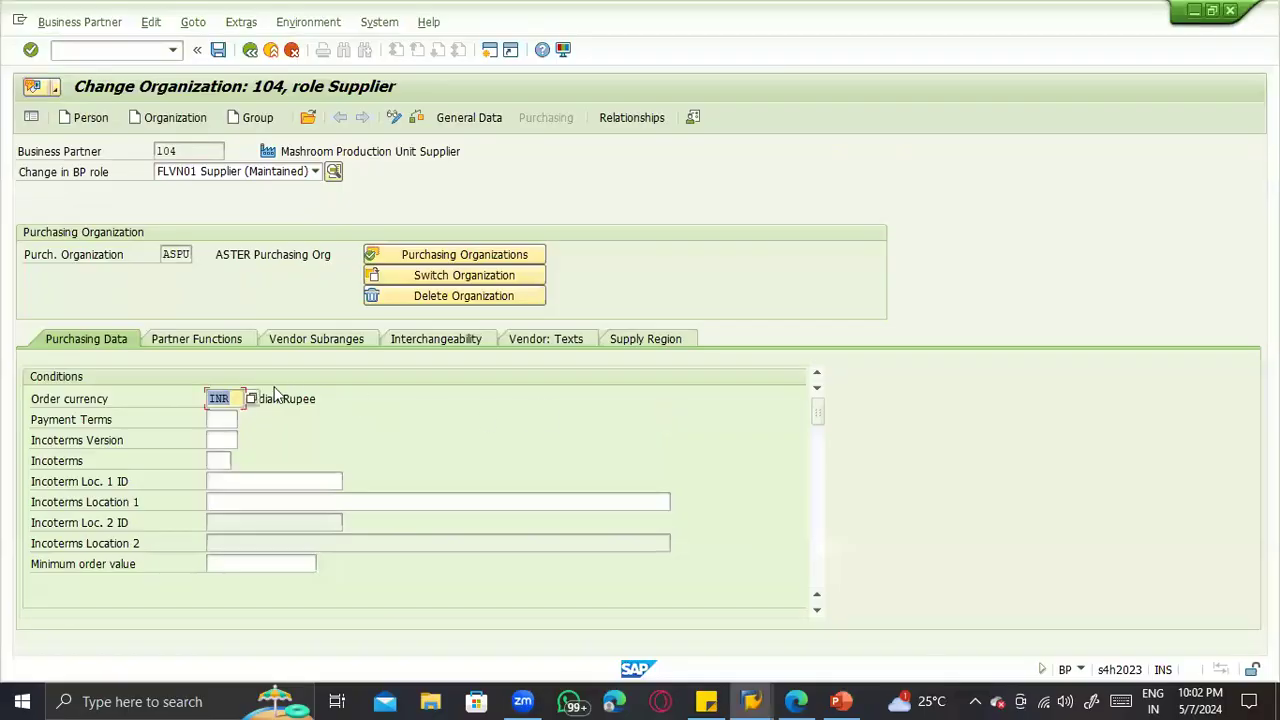
# Step: Check the supplier's partner functions and vendor subranges for ASPU, and try to save the record
pyautogui.click(192, 340)
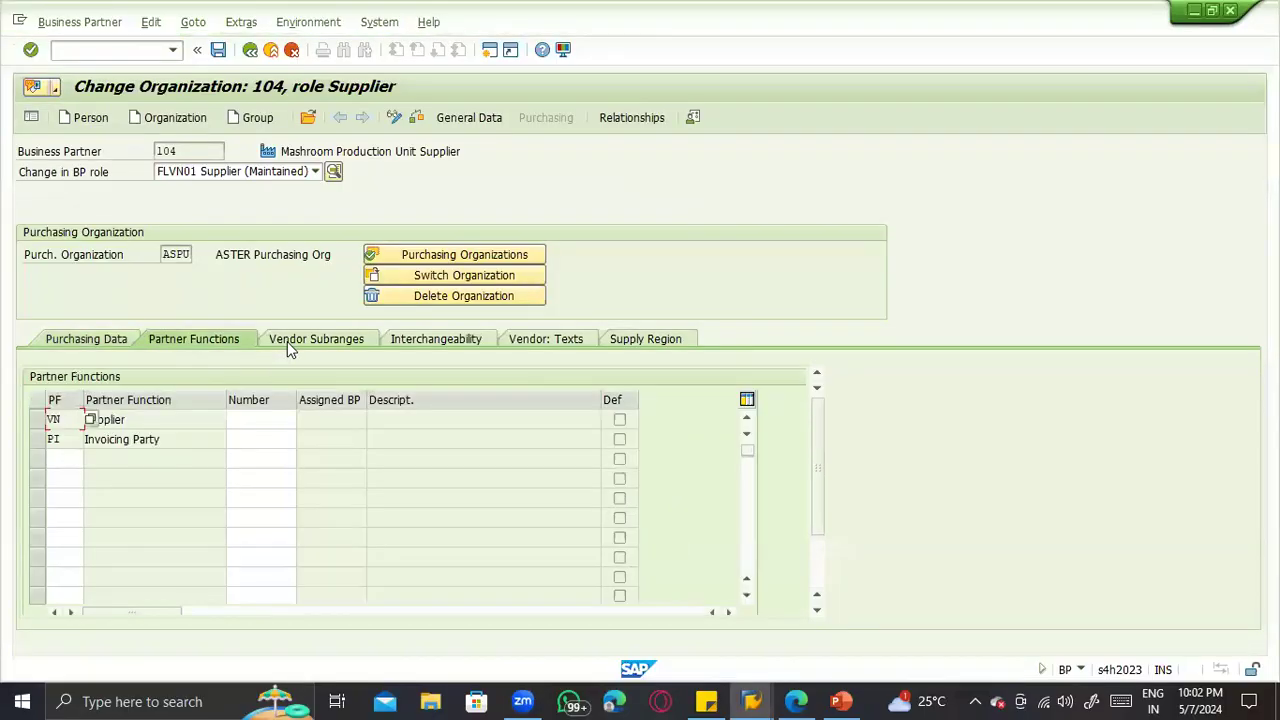
pyautogui.click(543, 339)
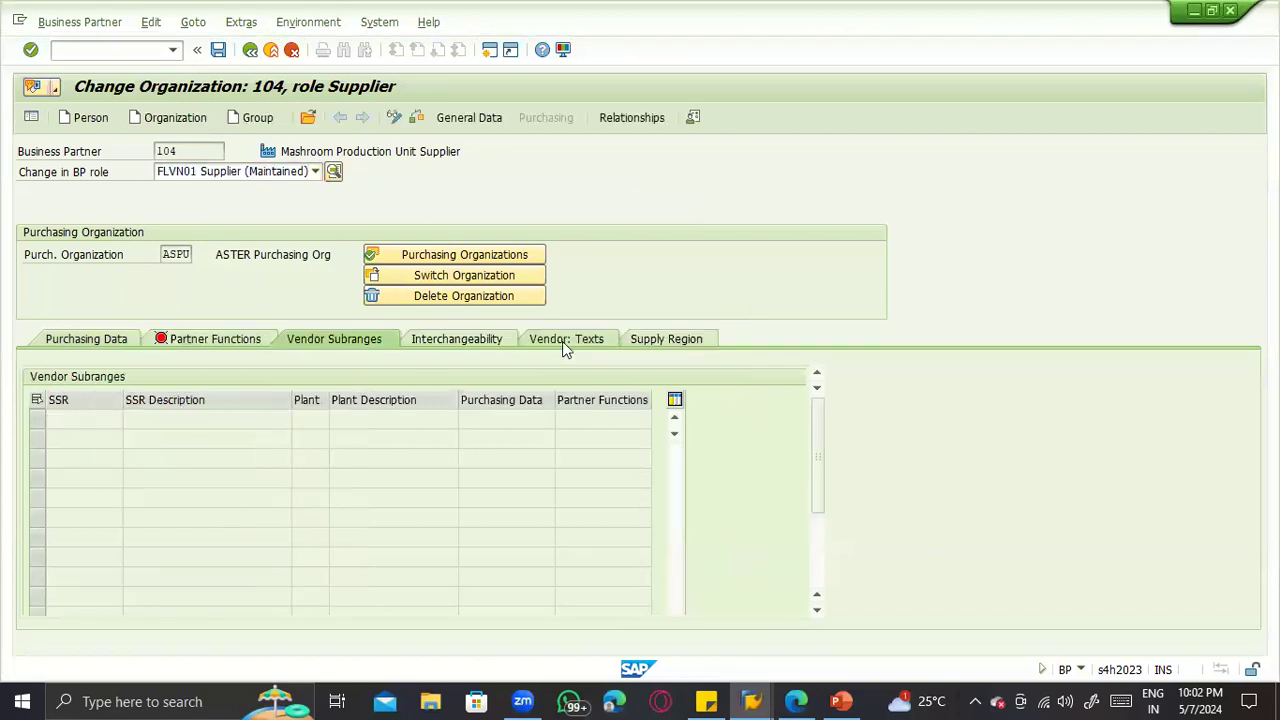
pyautogui.click(221, 339)
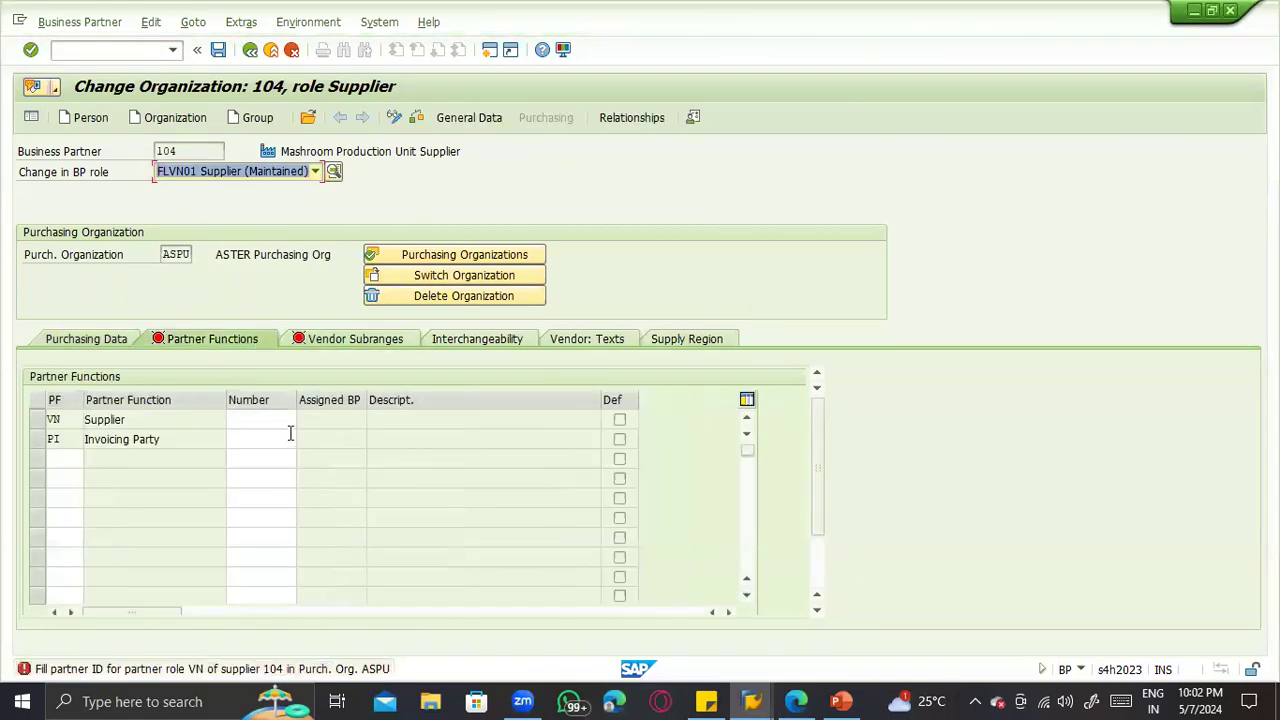
pyautogui.click(96, 342)
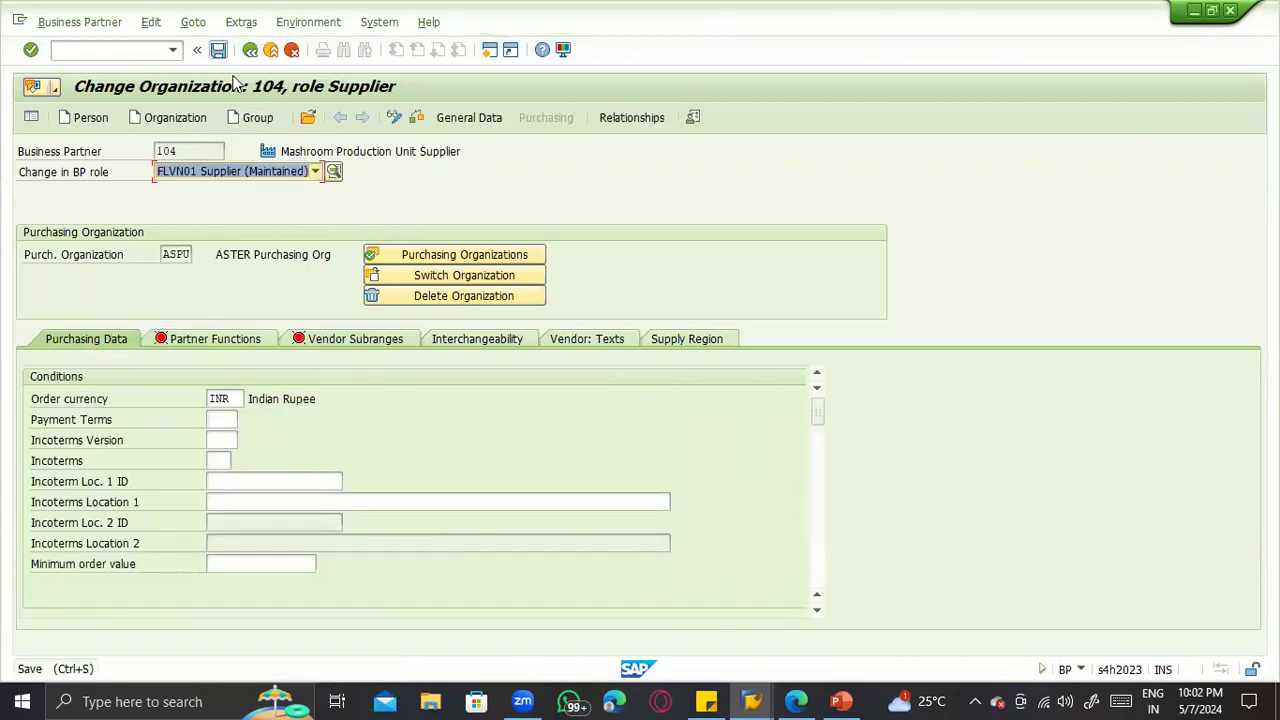
pyautogui.click(218, 49)
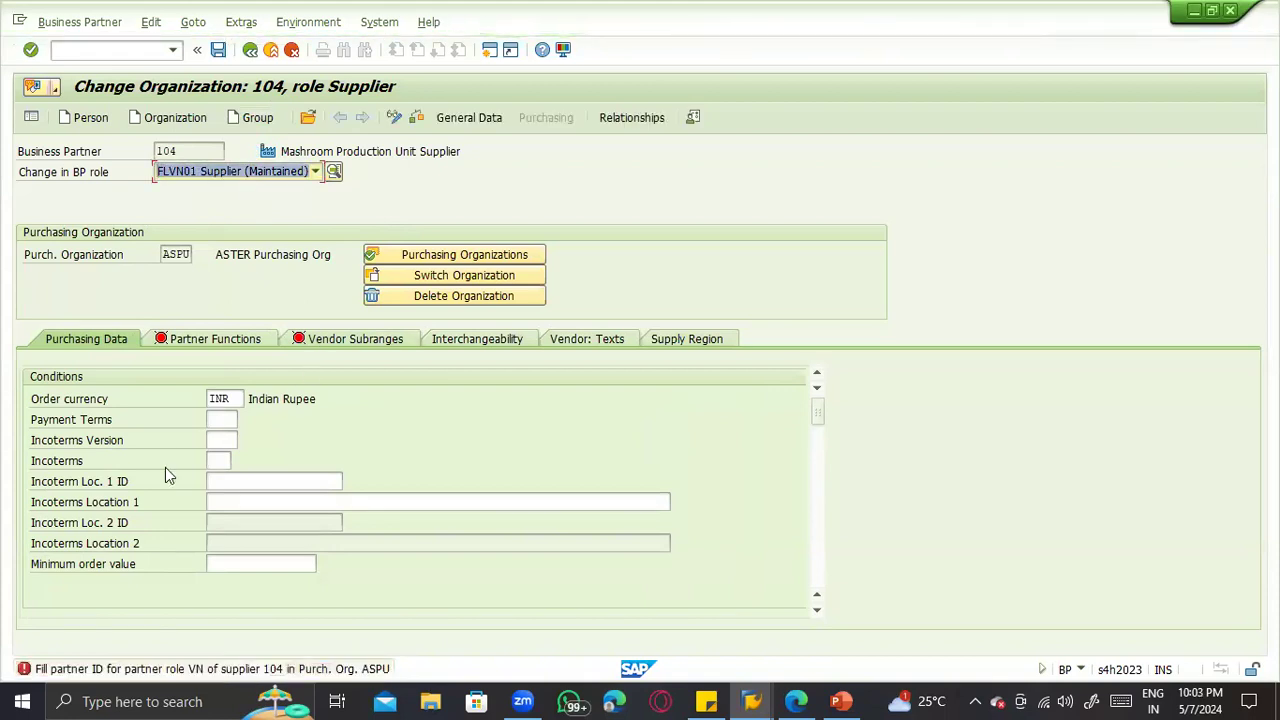
# Step: Restart business partner maintenance and reopen the Mashroom Production Unit Supplier record in change mode
pyautogui.click(88, 51)
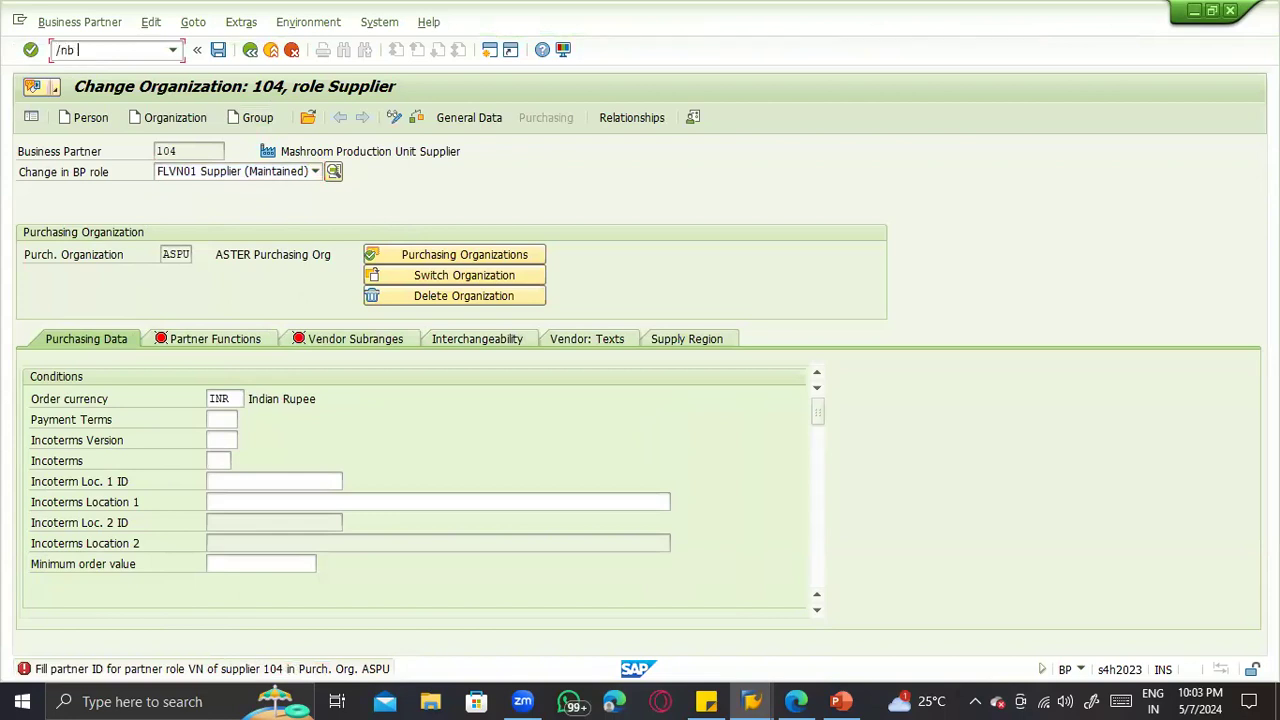
pyautogui.press('Return')
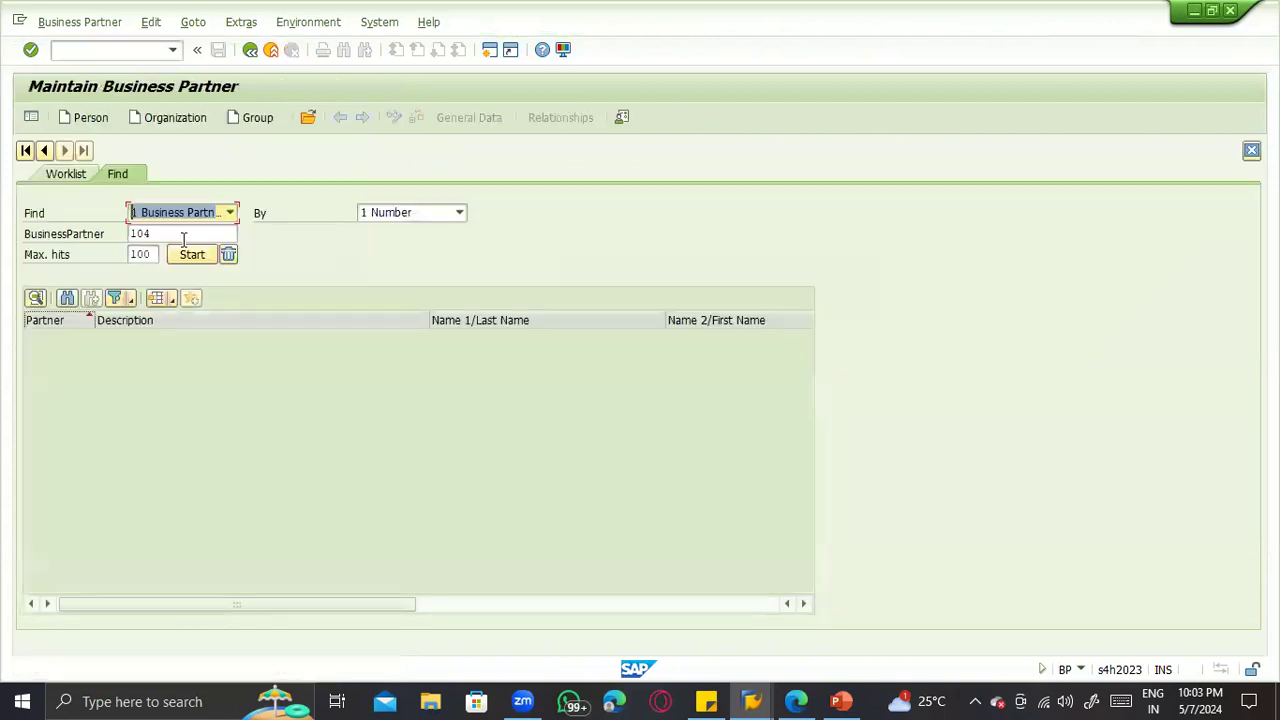
pyautogui.click(174, 254)
pyautogui.doubleClick(139, 337)
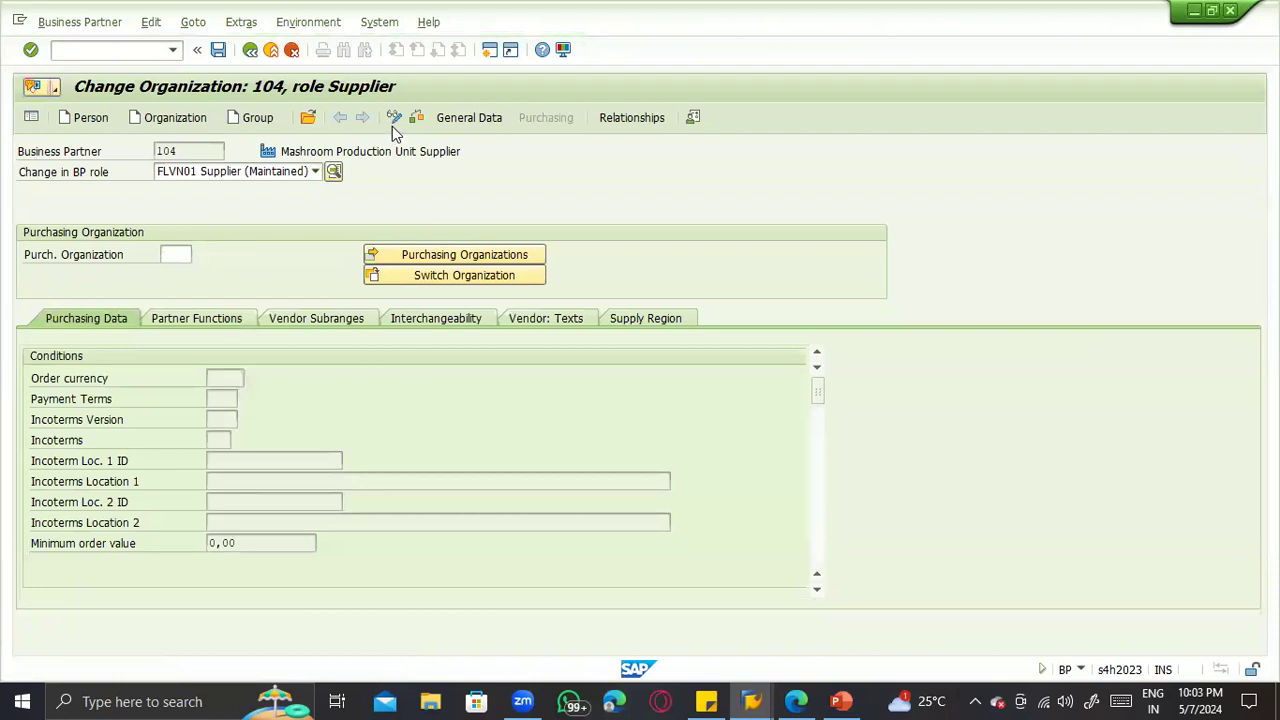
# Step: Assign purchasing organization ASPU to the reopened supplier again, with INR as the order currency
pyautogui.click(182, 257)
pyautogui.click(182, 272)
pyautogui.press('Return')
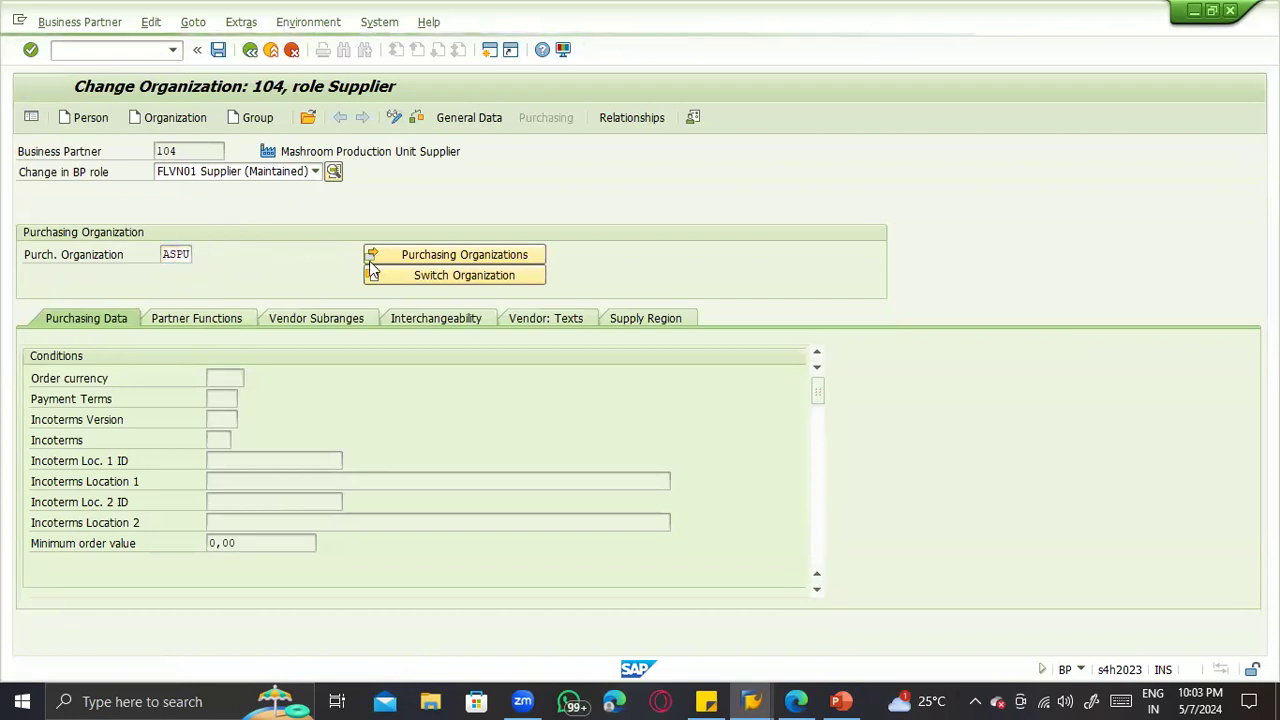
pyautogui.click(226, 403)
pyautogui.click(237, 417)
pyautogui.press('Return')
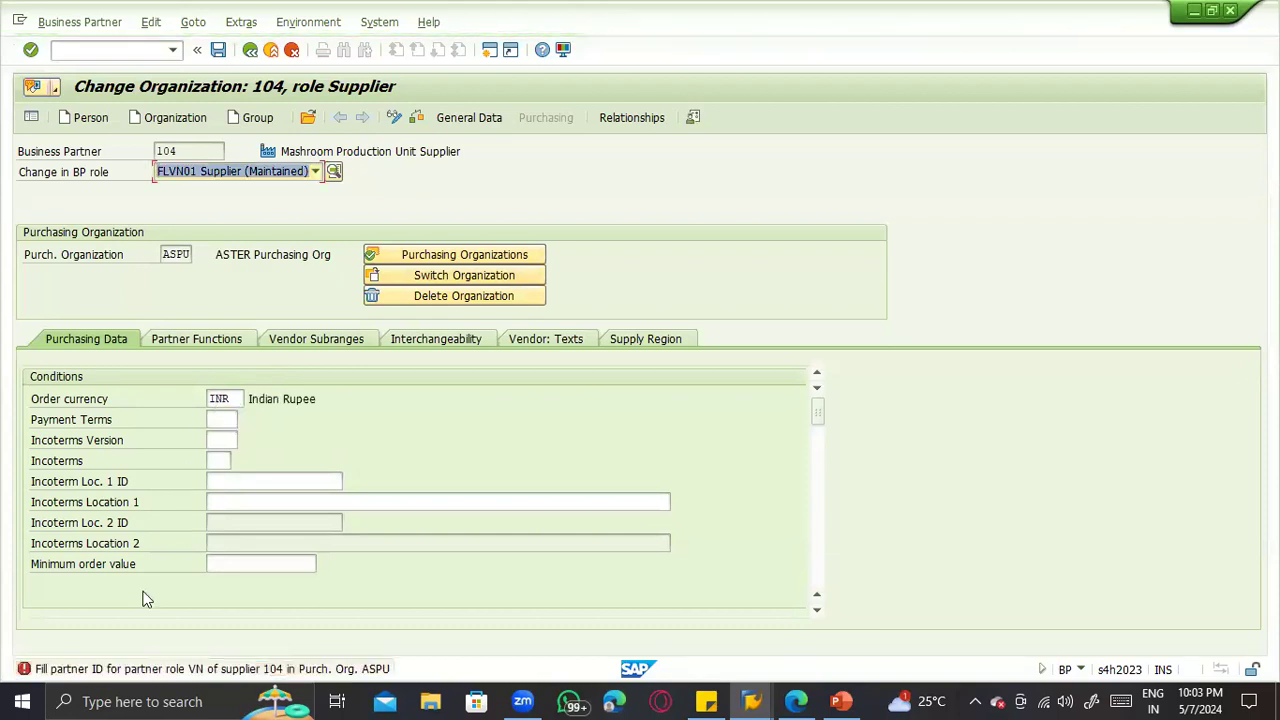
# Step: Enter the supplier's own number for the Supplier (VN) and Invoicing Party (PI) partner functions
pyautogui.press('Return')
pyautogui.click(277, 419)
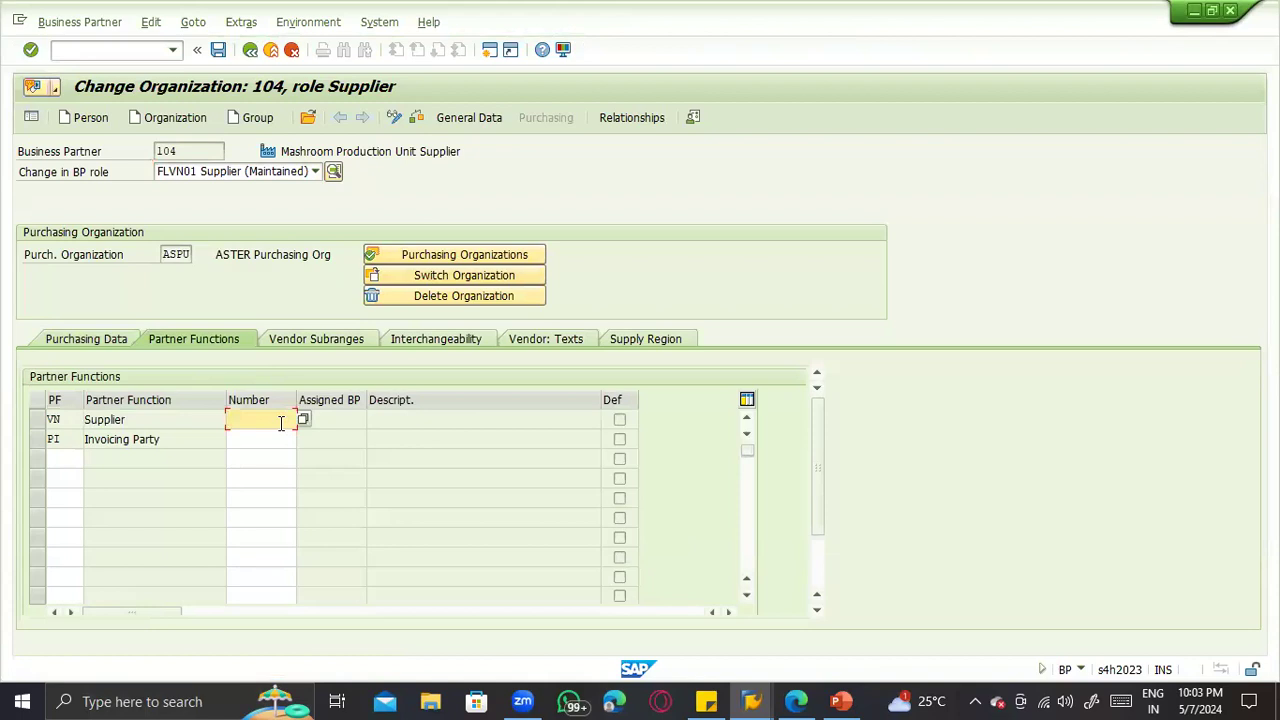
pyautogui.click(282, 441)
pyautogui.write('104')
pyautogui.press('Return')
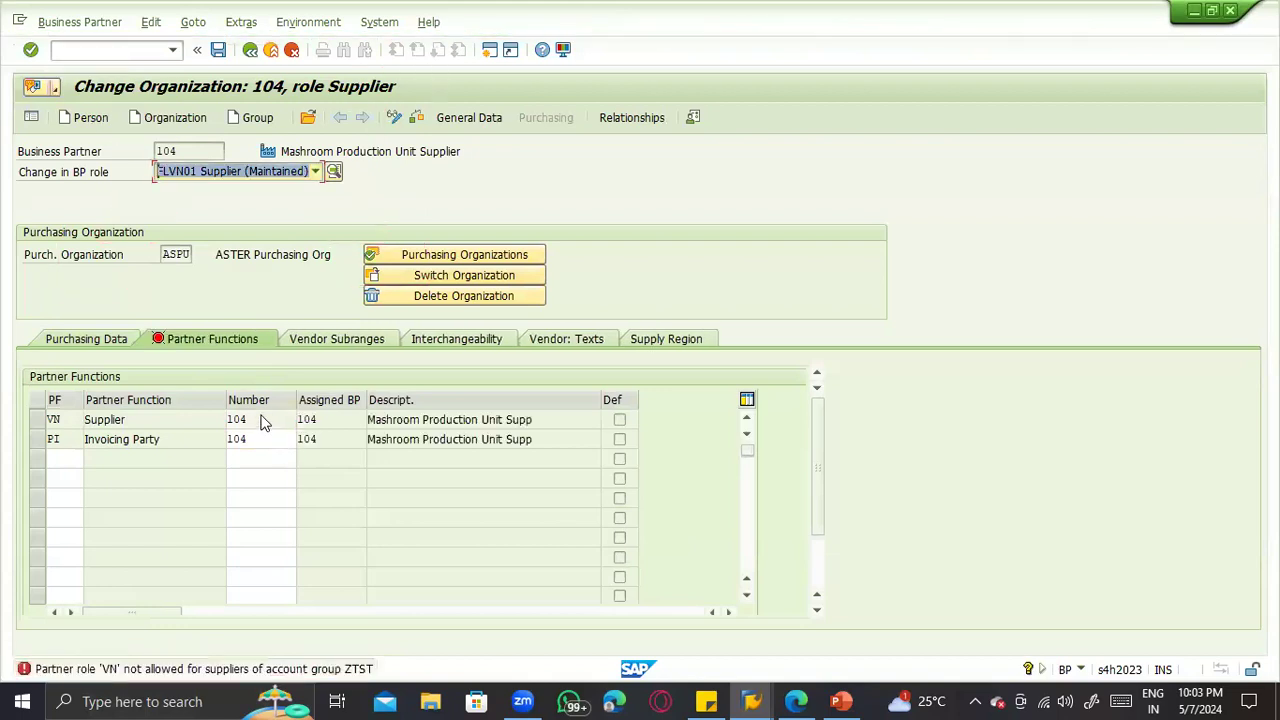
pyautogui.click(118, 336)
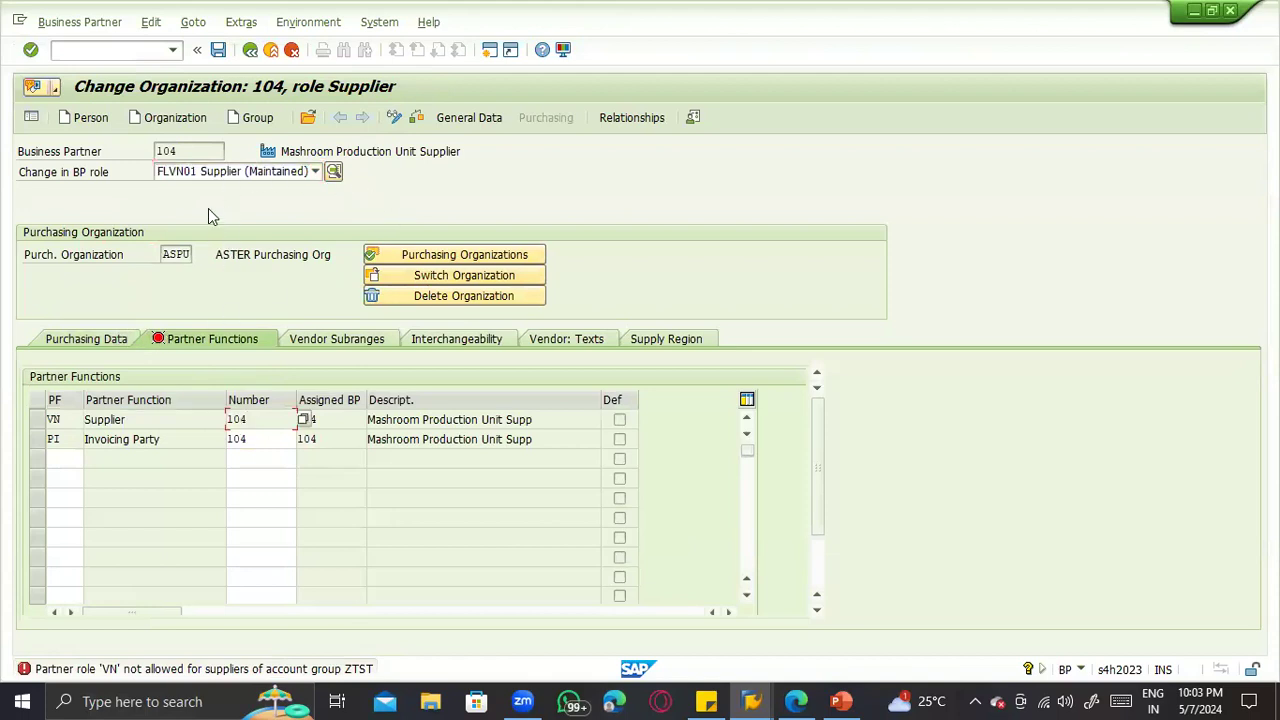
# Step: Change the supplier's BP role to FLVN00 Supplier (Fin.Accounting) and open its company code data
pyautogui.click(228, 172)
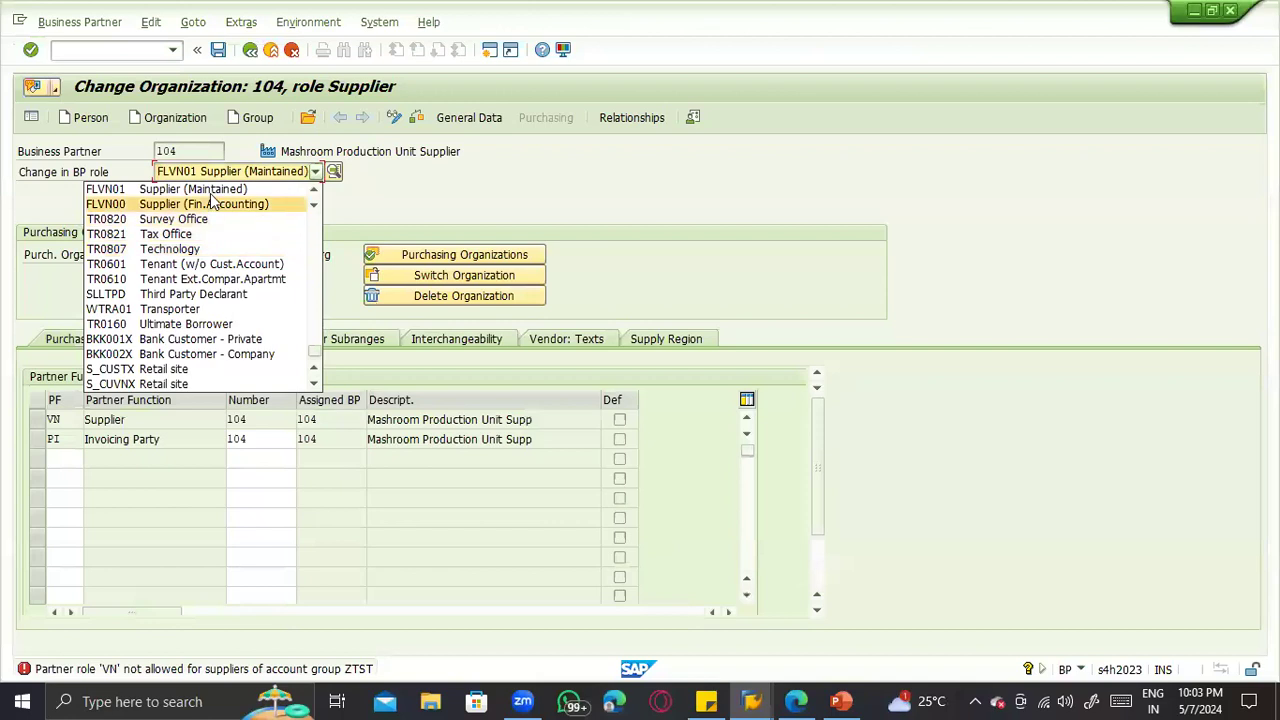
pyautogui.click(210, 204)
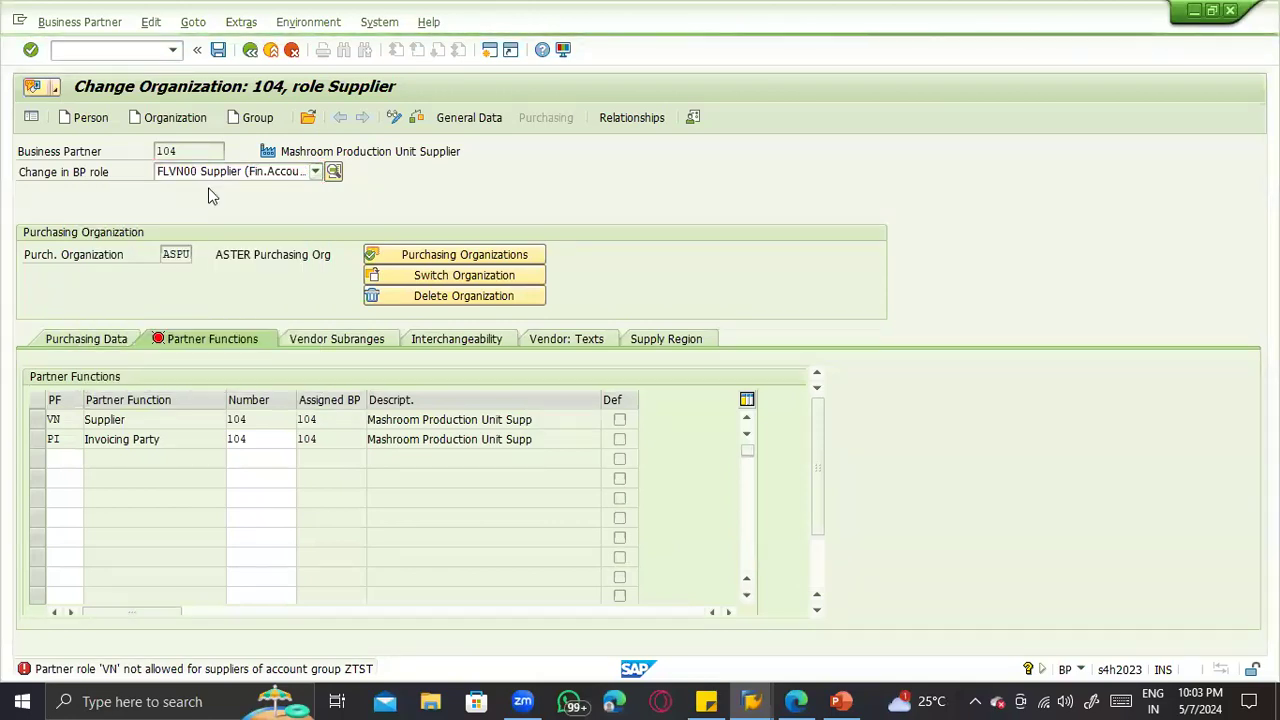
pyautogui.press('Return')
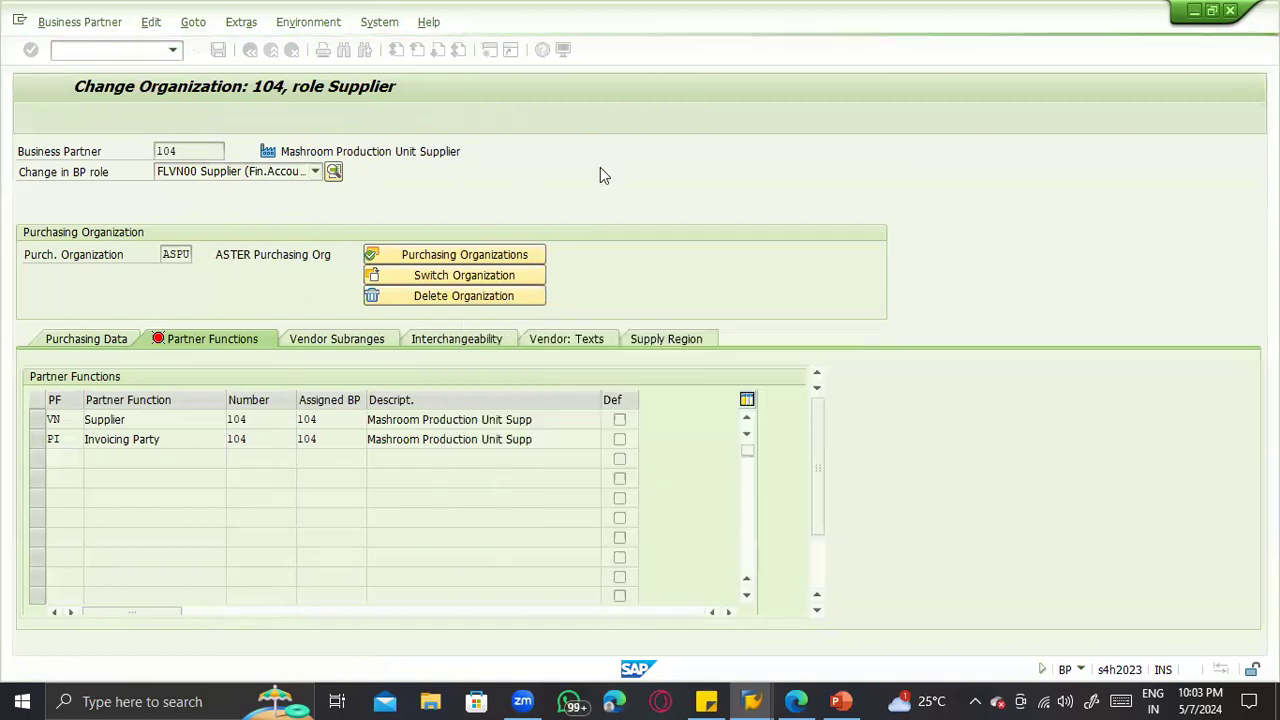
pyautogui.click(315, 172)
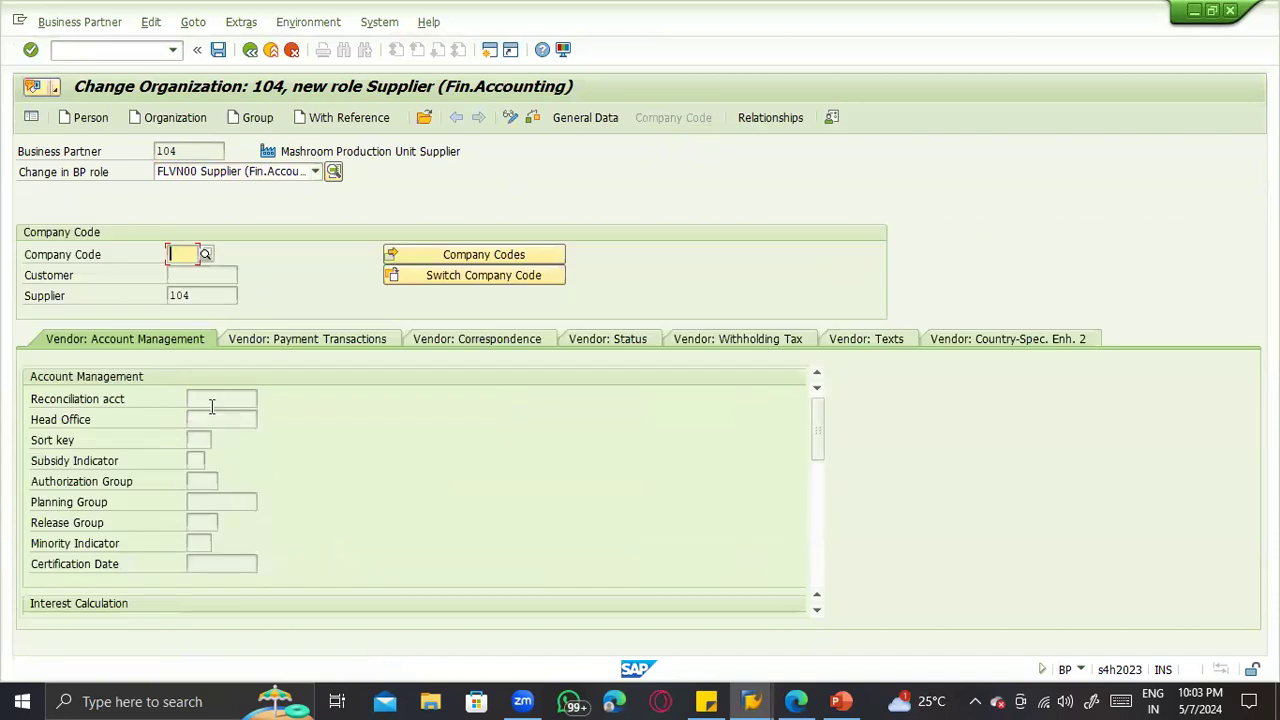
pyautogui.press('Tab')
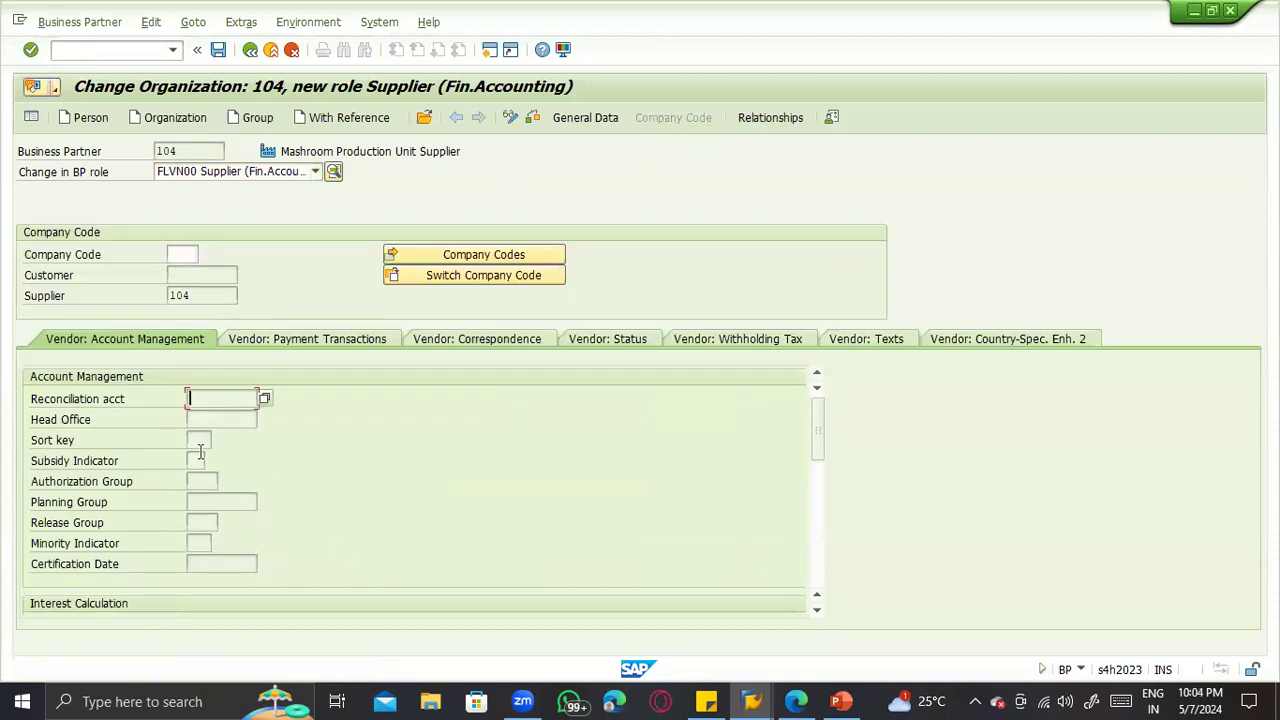
pyautogui.press('Tab')
pyautogui.press('Tab')
# Step: Switch to the PowerPoint notes and add the line "BP Role – FLVN00 , FLN01" to the S4 HANA – Vendor master slide
pyautogui.hotkey('alt', 'Tab')
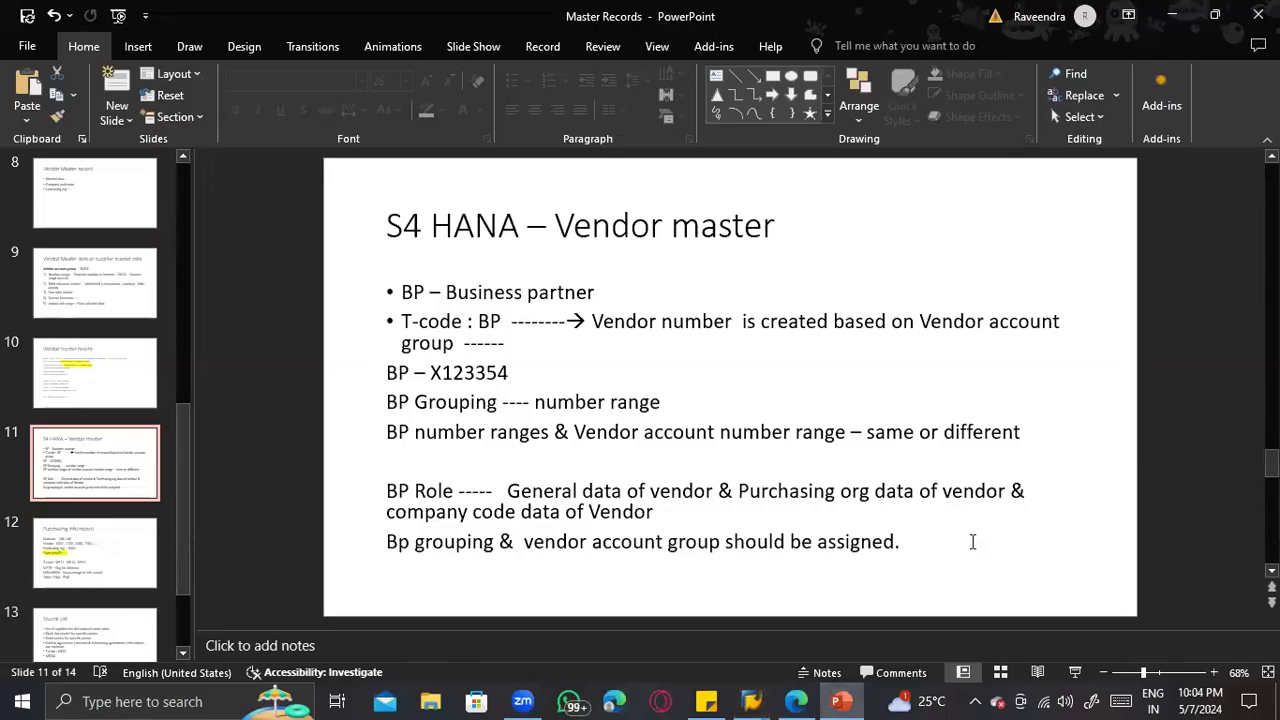
pyautogui.click(972, 541)
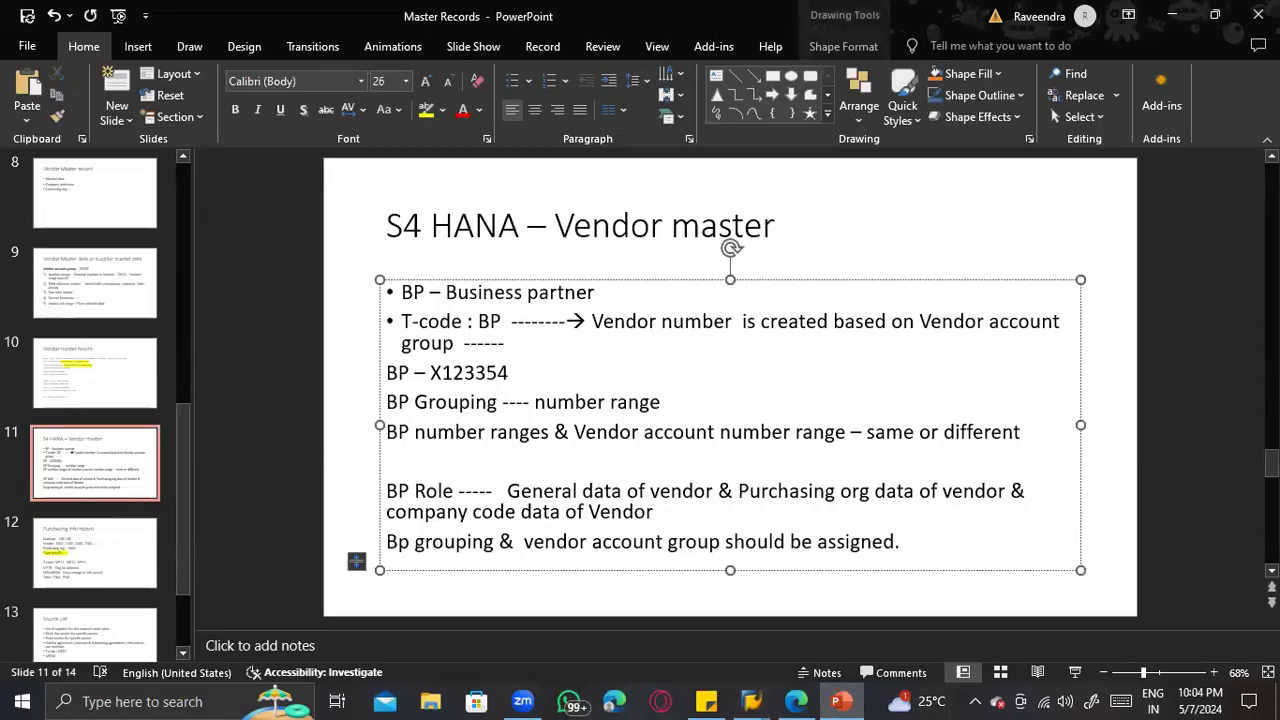
pyautogui.write('BP ')
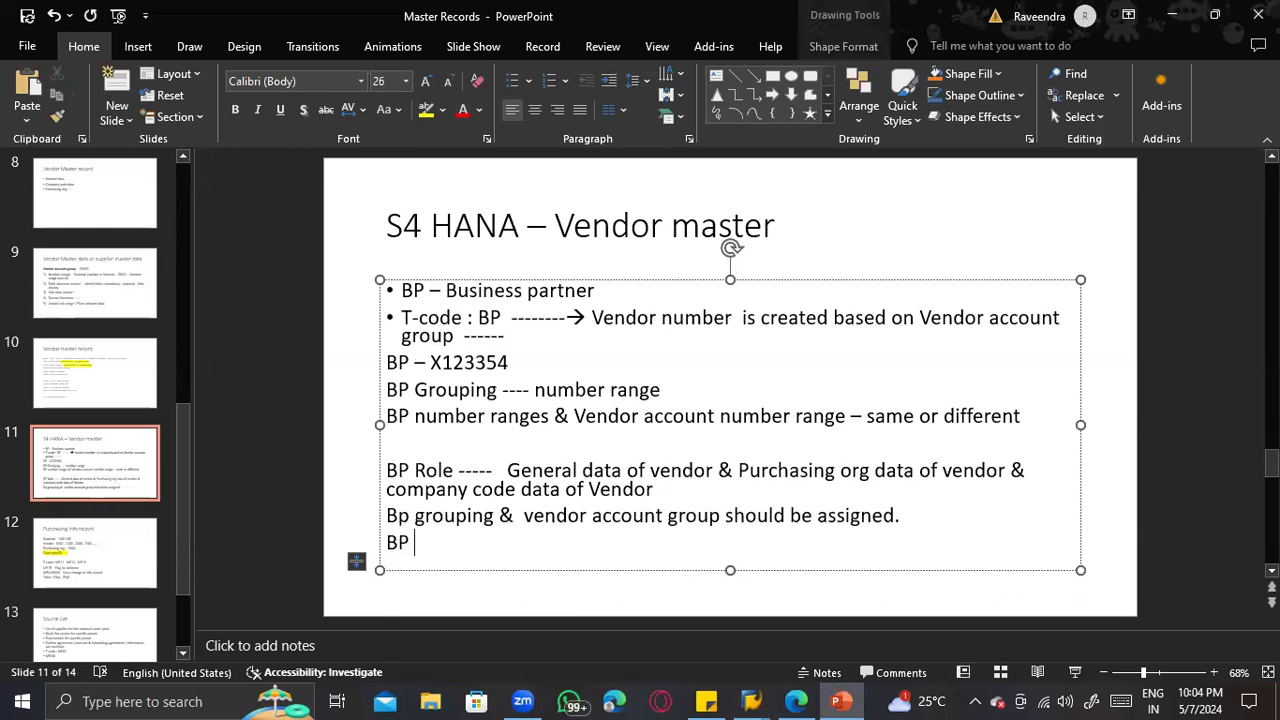
pyautogui.write('Role - FLVN00 , FLN01')
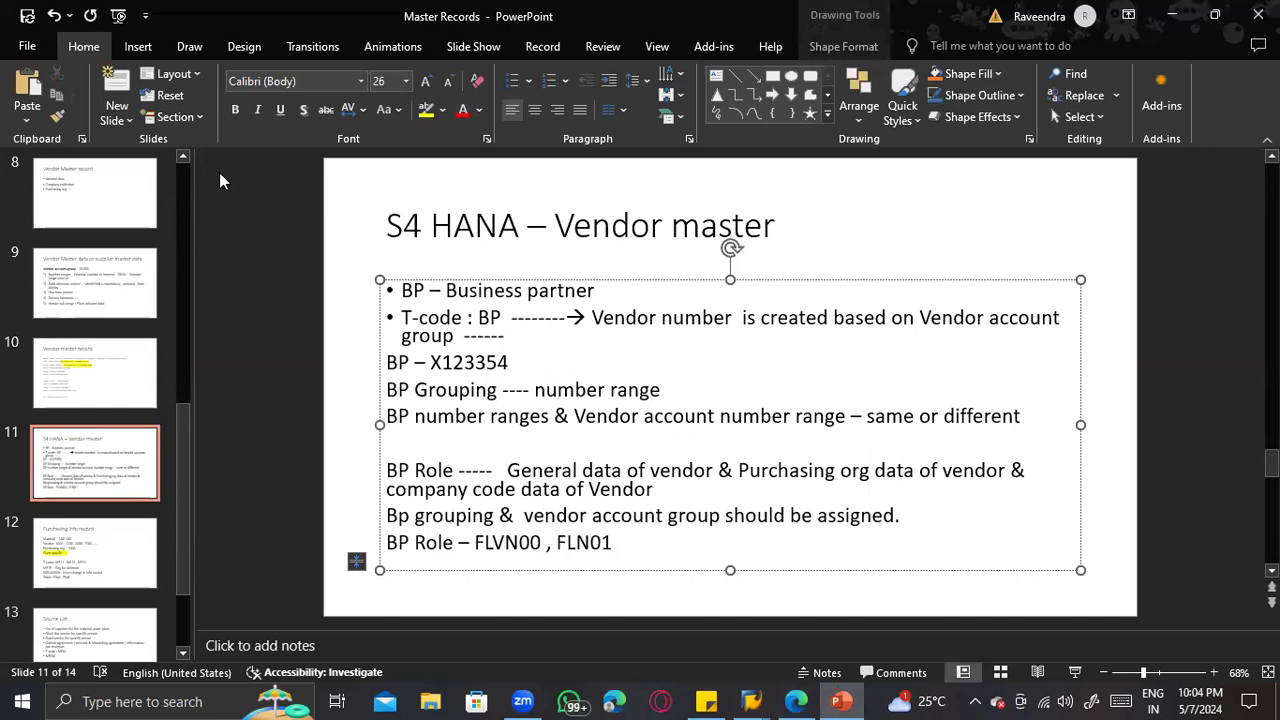
# Step: Review the available BP roles in the SAP business partner record against the grouping, number range and role notes on the PowerPoint slide
pyautogui.hotkey('alt', 'Tab')
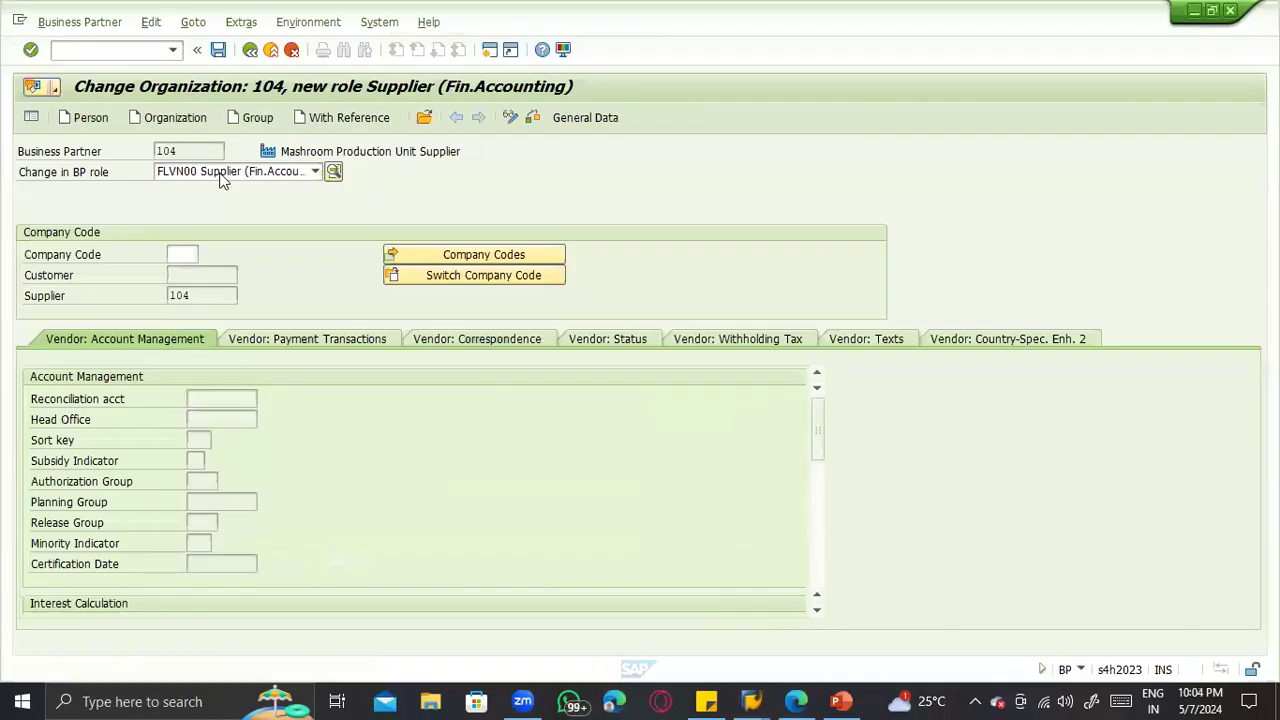
pyautogui.click(230, 173)
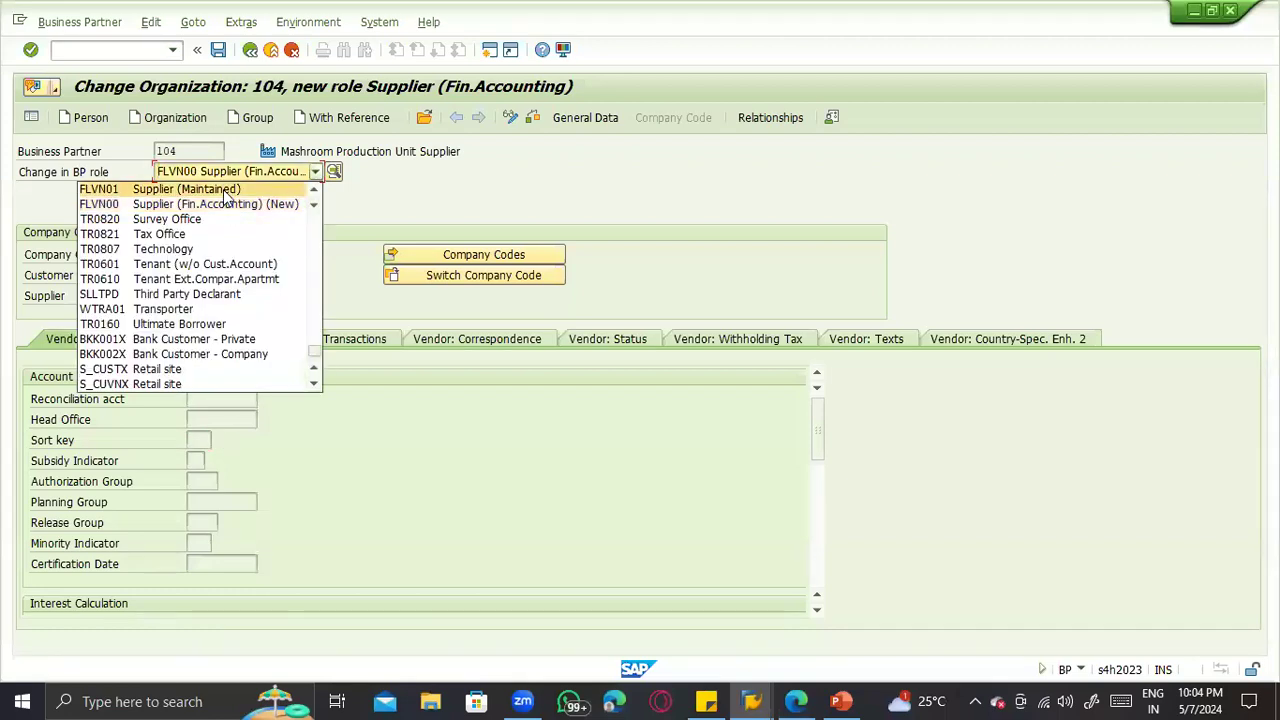
pyautogui.hotkey('alt', 'Tab')
pyautogui.click(437, 290)
pyautogui.moveTo(500, 391); pyautogui.dragTo(388, 391)
pyautogui.click(592, 453)
pyautogui.moveTo(664, 417); pyautogui.dragTo(620, 392)
pyautogui.click(592, 446)
pyautogui.moveTo(455, 471); pyautogui.dragTo(388, 471)
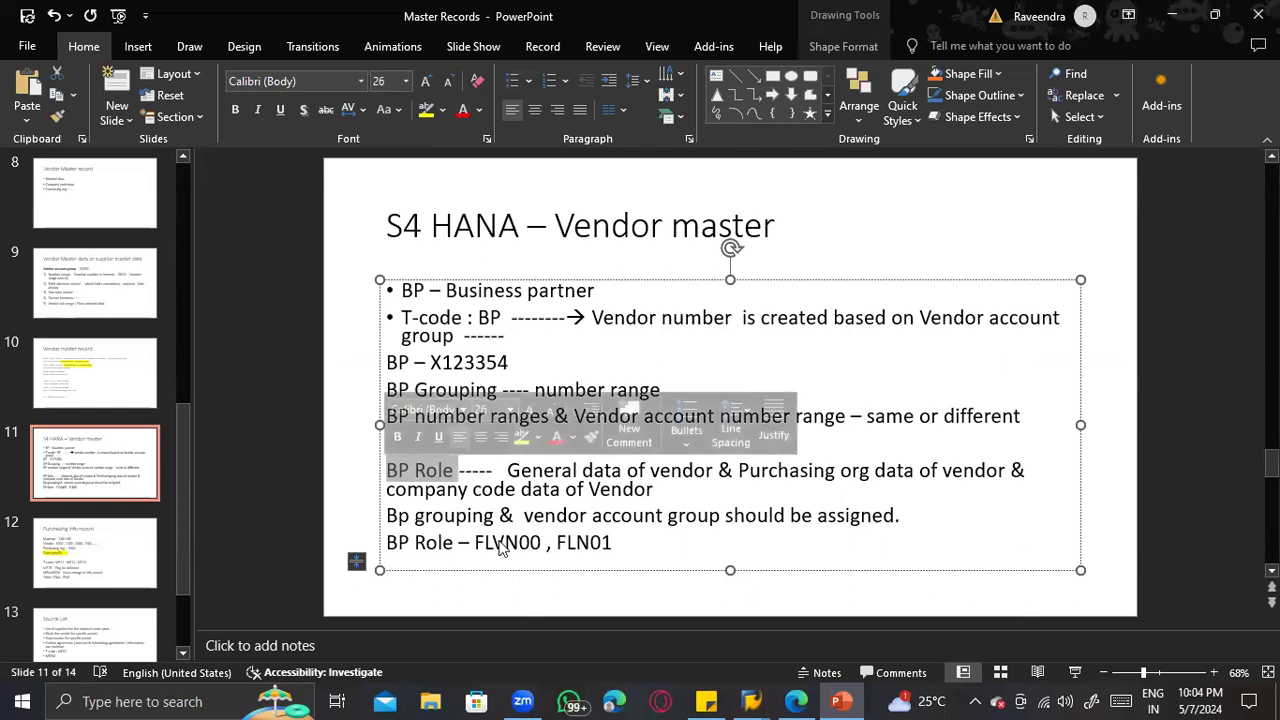
pyautogui.moveTo(612, 543); pyautogui.dragTo(499, 541)
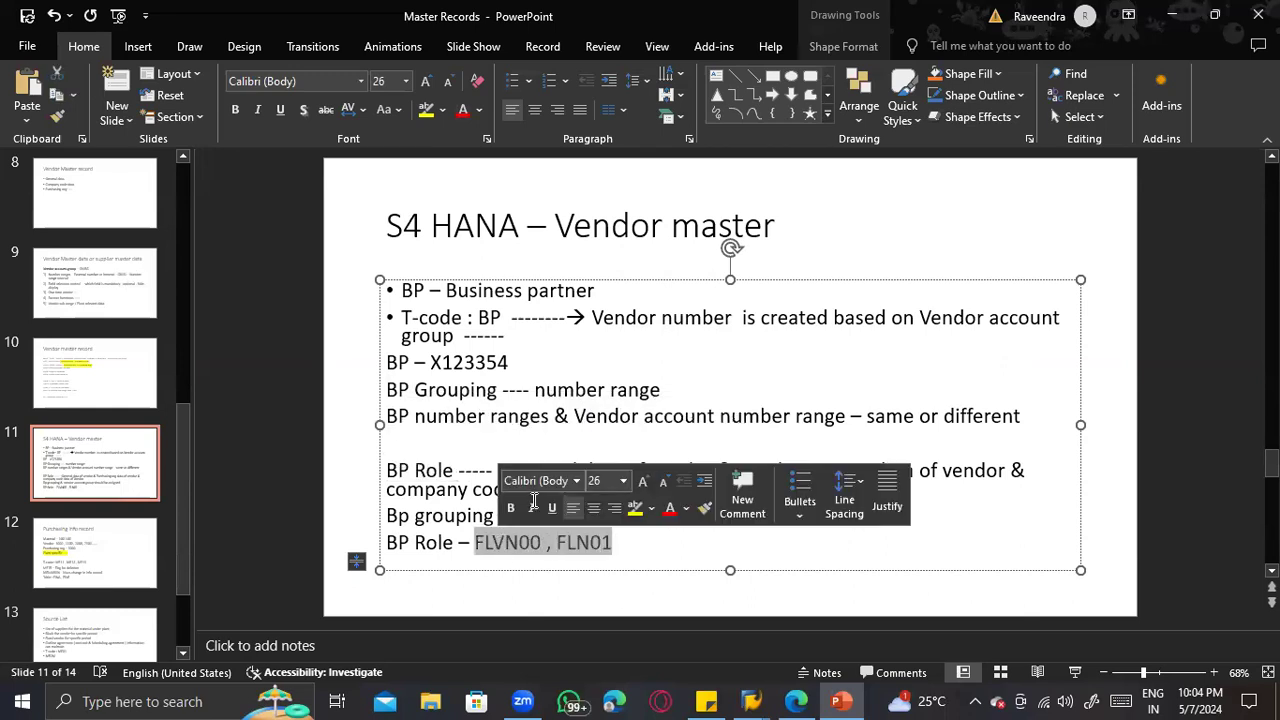
pyautogui.click(505, 543)
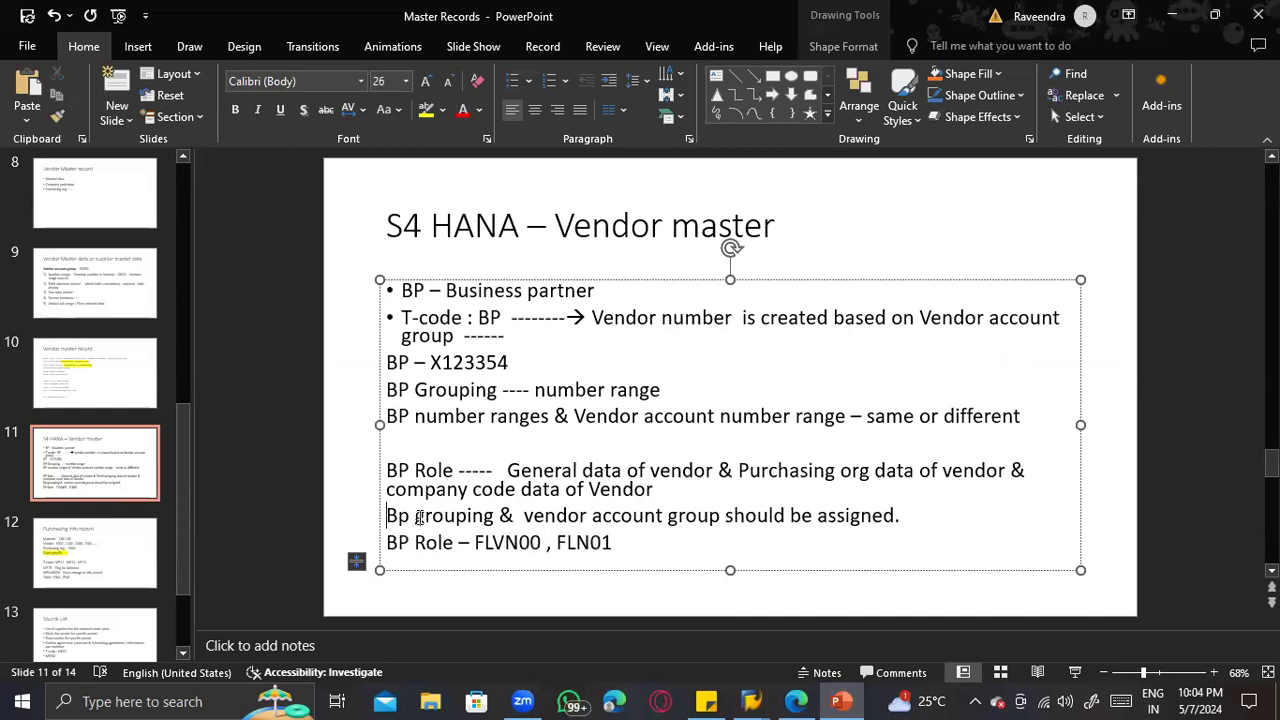
# Step: Prefix the slide line about assigning BP grouping and vendor account group with "- ---"
pyautogui.write('s')
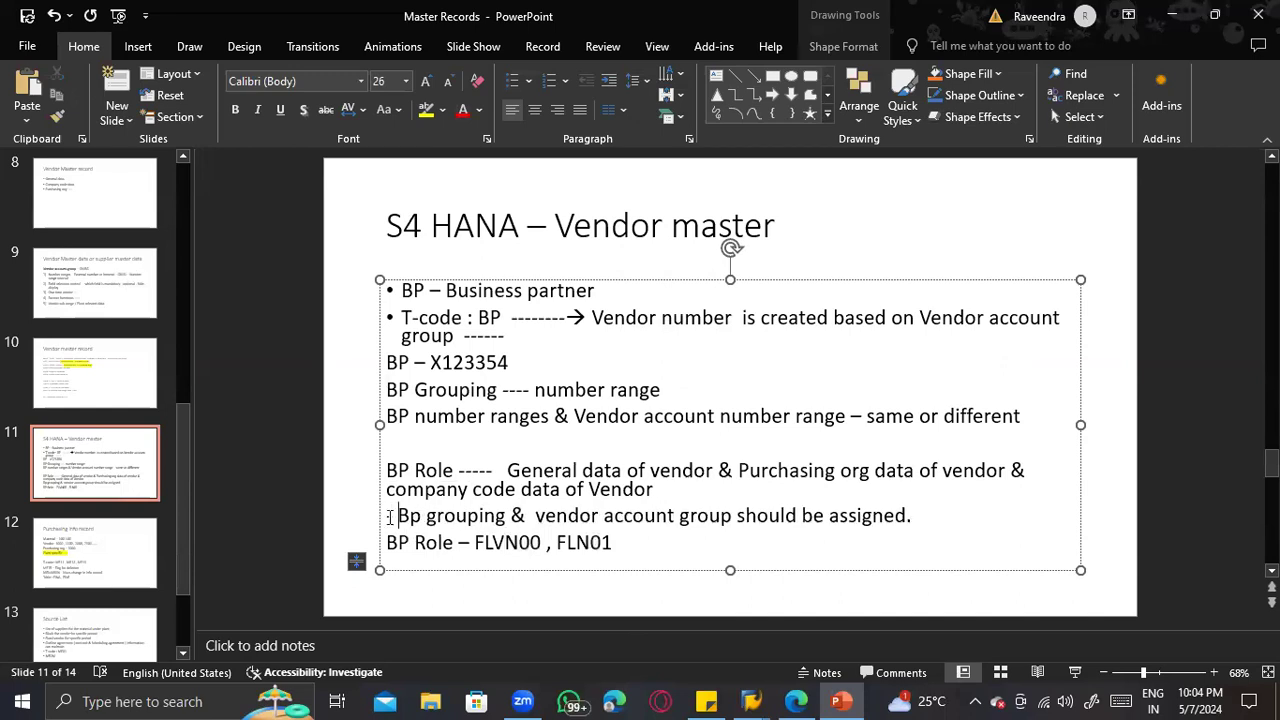
pyautogui.press('BackSpace')
pyautogui.write('---')
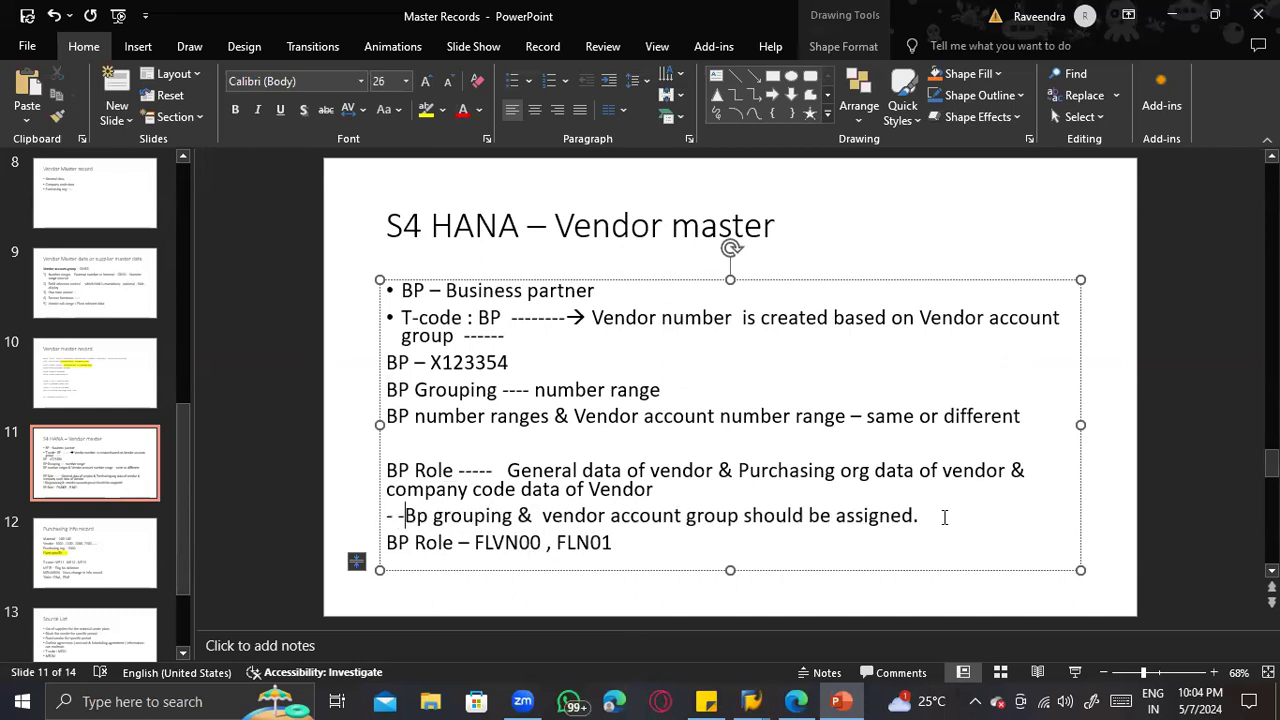
pyautogui.click(928, 530)
pyautogui.moveTo(932, 520); pyautogui.dragTo(766, 518)
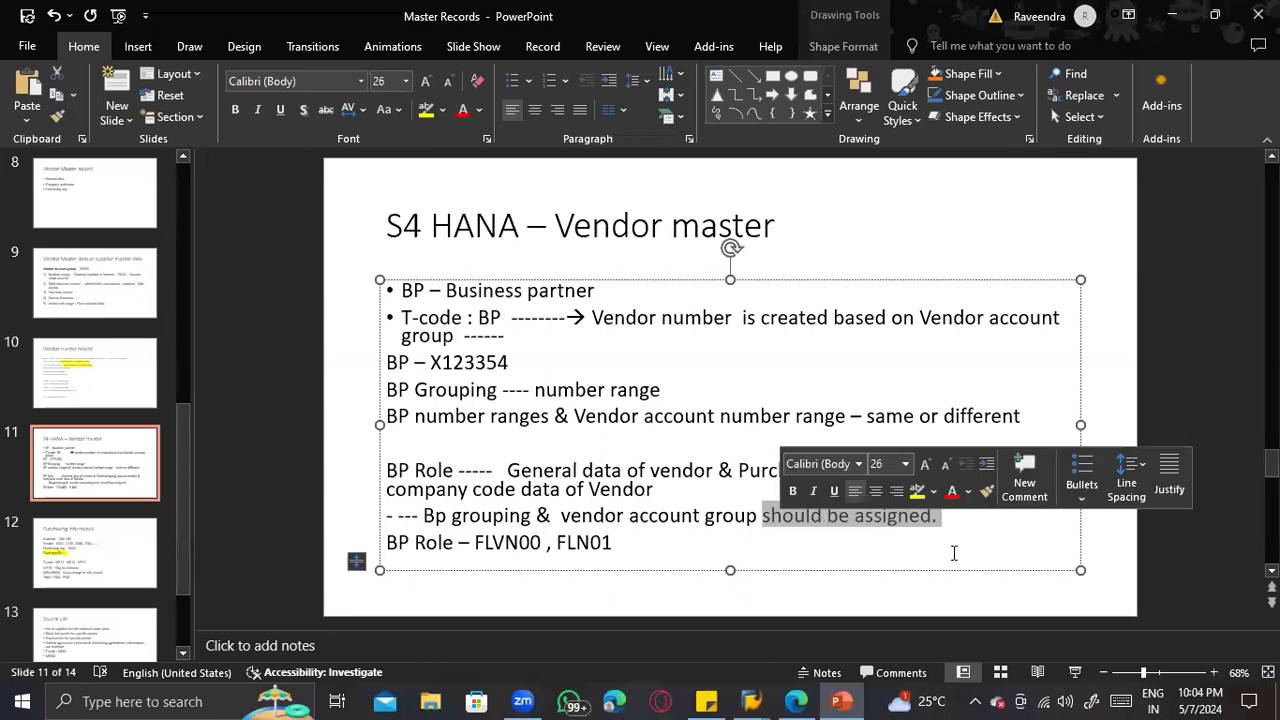
pyautogui.click(620, 555)
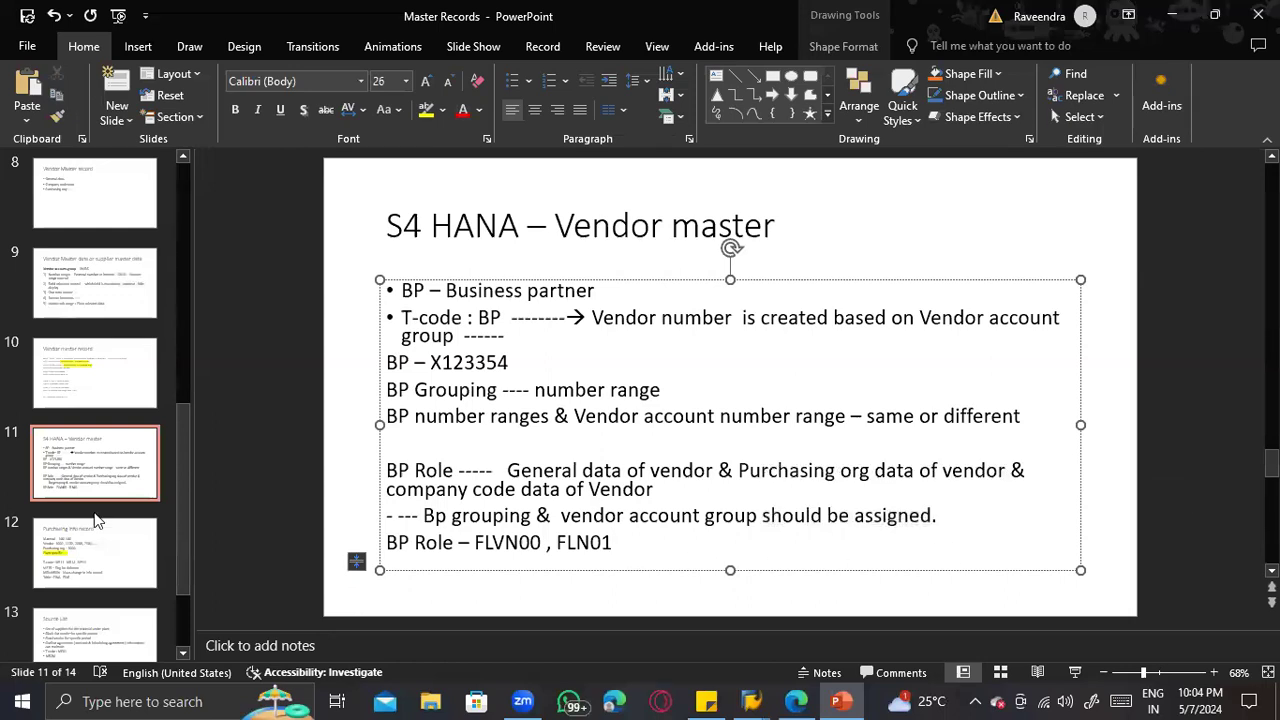
# Step: Switch to SAP, open the general table display for table LFA1 and enter the supplier's number as the selection value
pyautogui.hotkey('alt', 'Tab')
pyautogui.hotkey('alt', 'Tab')
pyautogui.hotkey('alt', 'Tab')
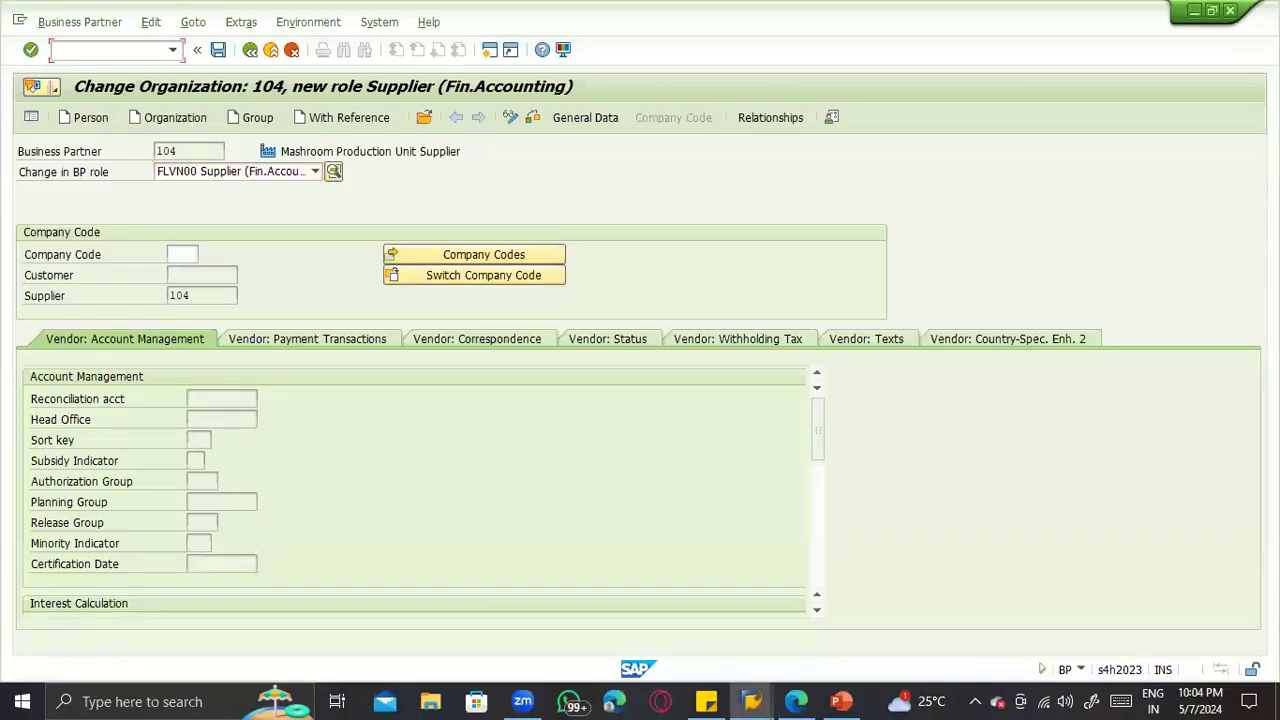
pyautogui.write('/nse11')
pyautogui.press('Return')
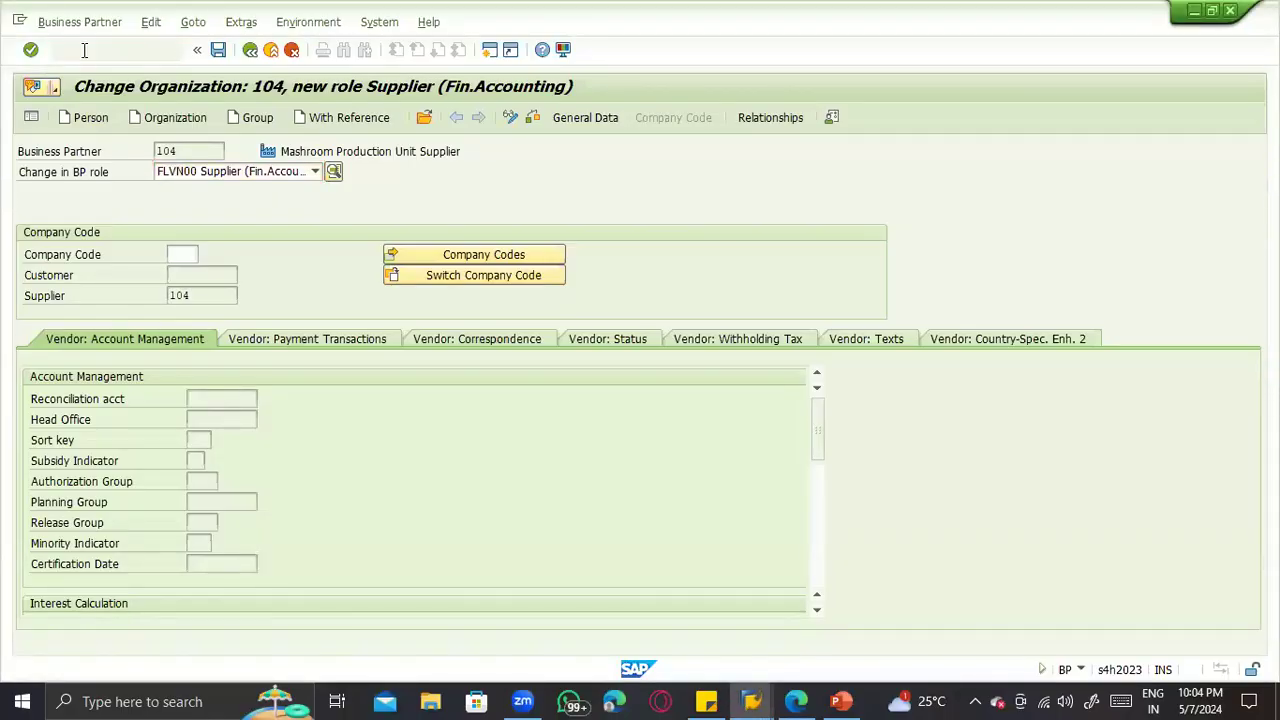
pyautogui.write('lfa1')
pyautogui.press('Return')
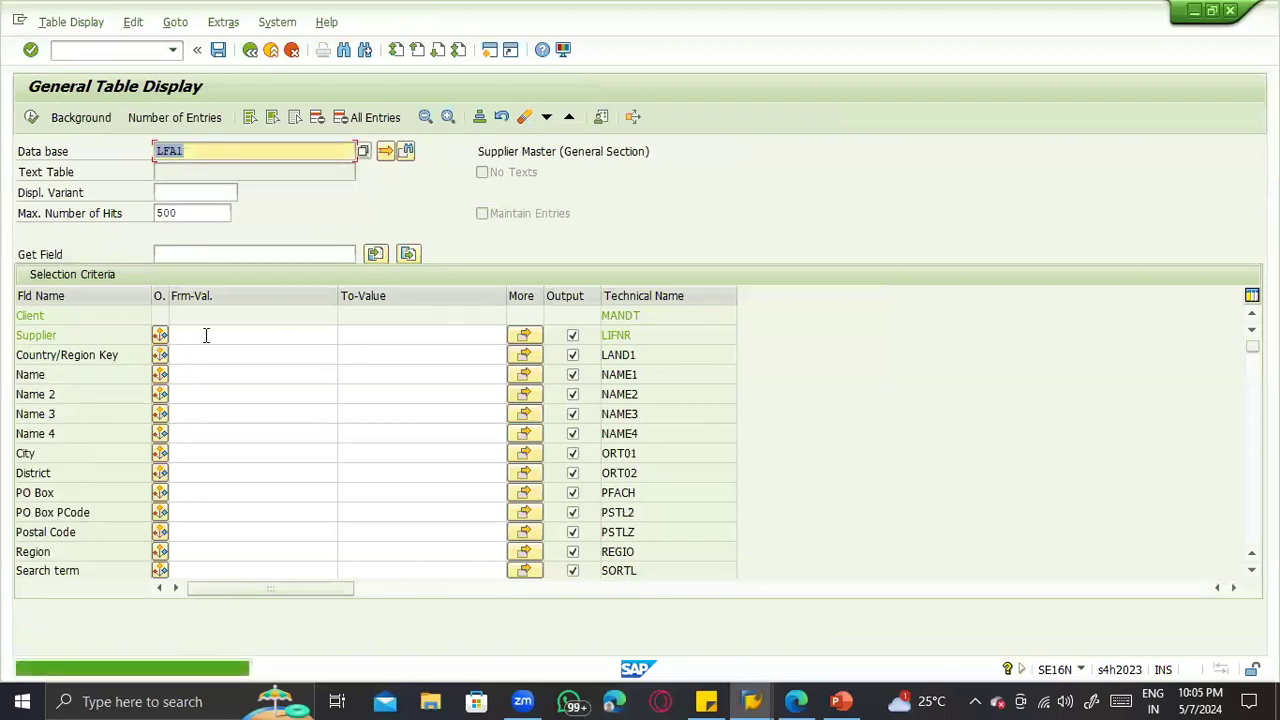
pyautogui.click(206, 335)
pyautogui.write('104')
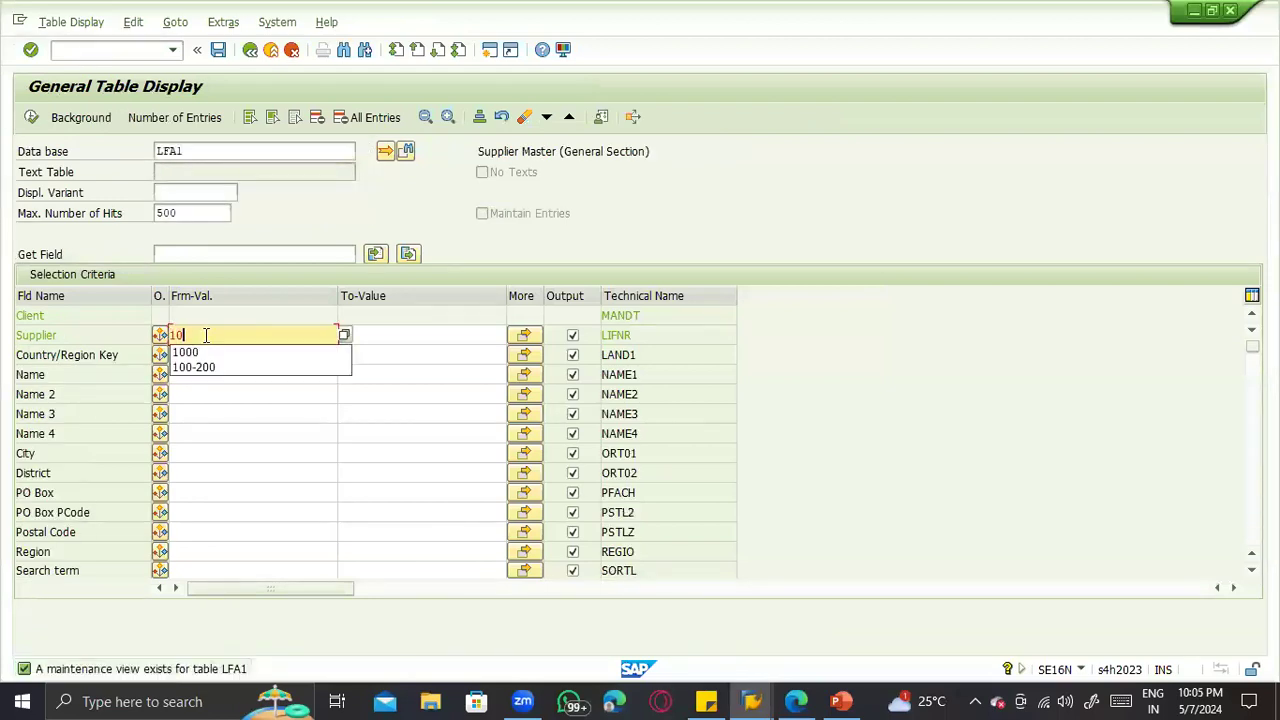
pyautogui.press('Return')
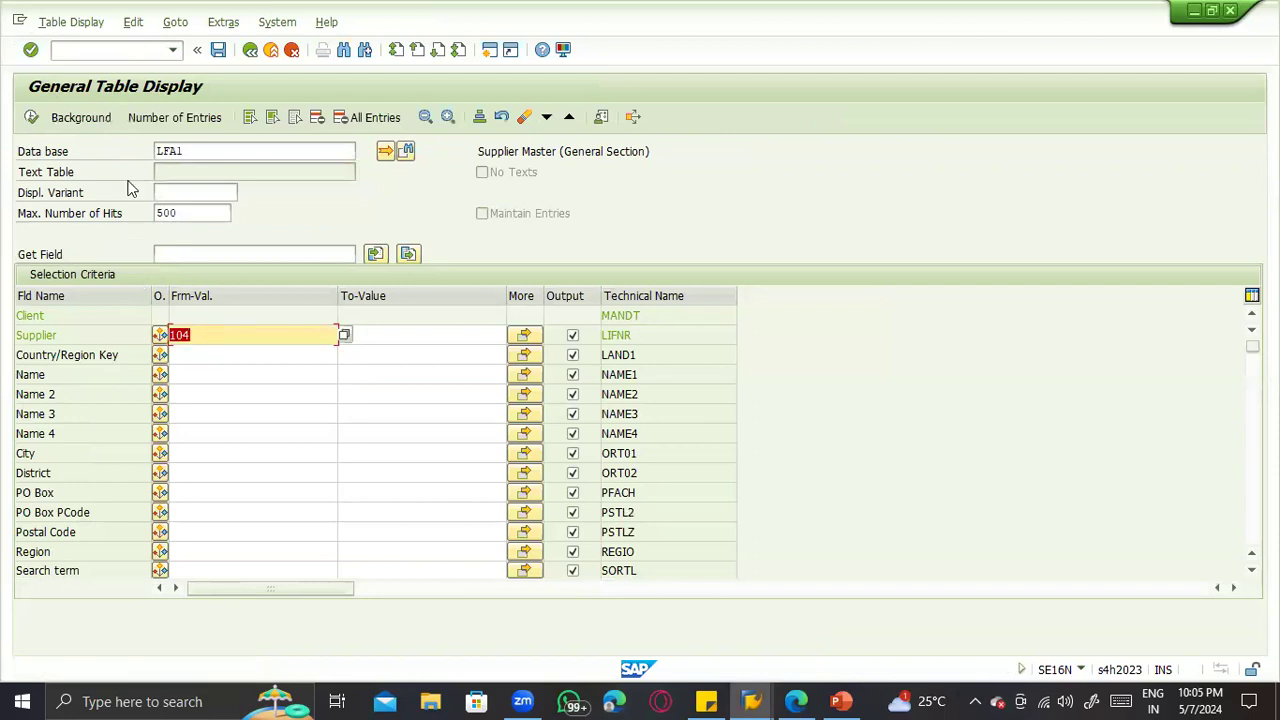
pyautogui.click(88, 56)
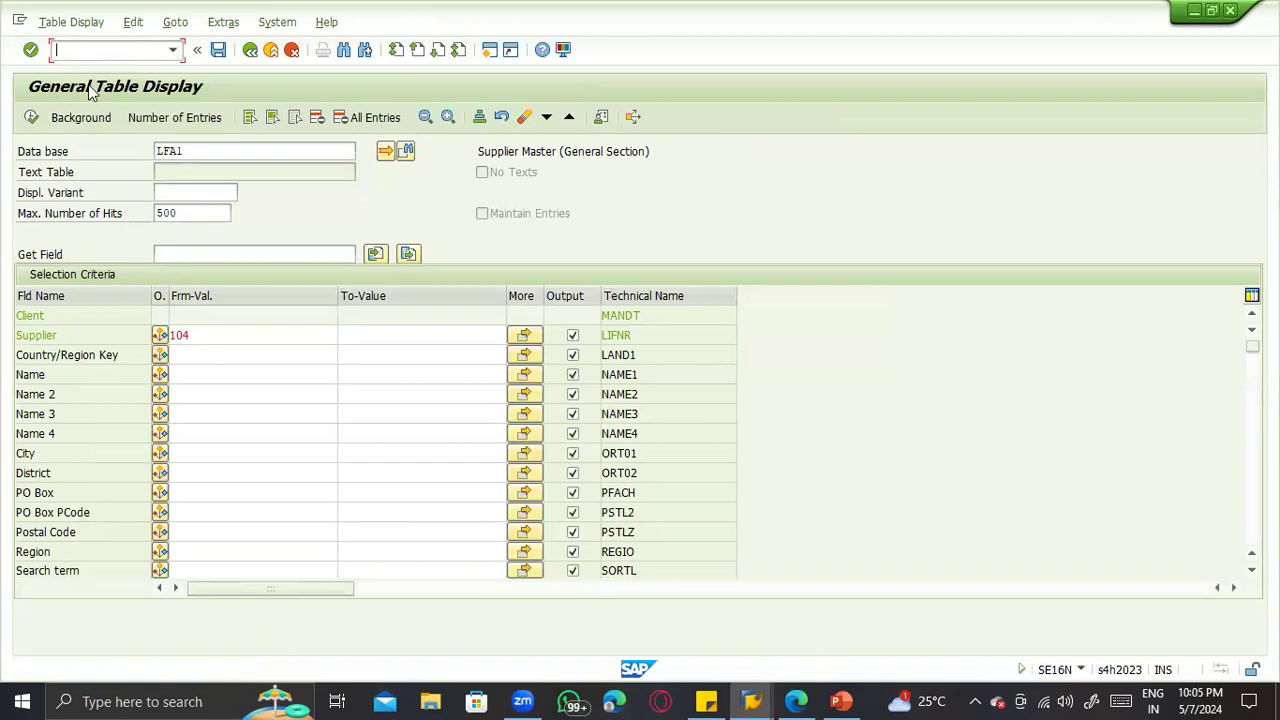
# Step: Switch to PowerPoint and review the Vendor master record slide and the S4 HANA – Vendor master slide
pyautogui.hotkey('alt', 'Tab')
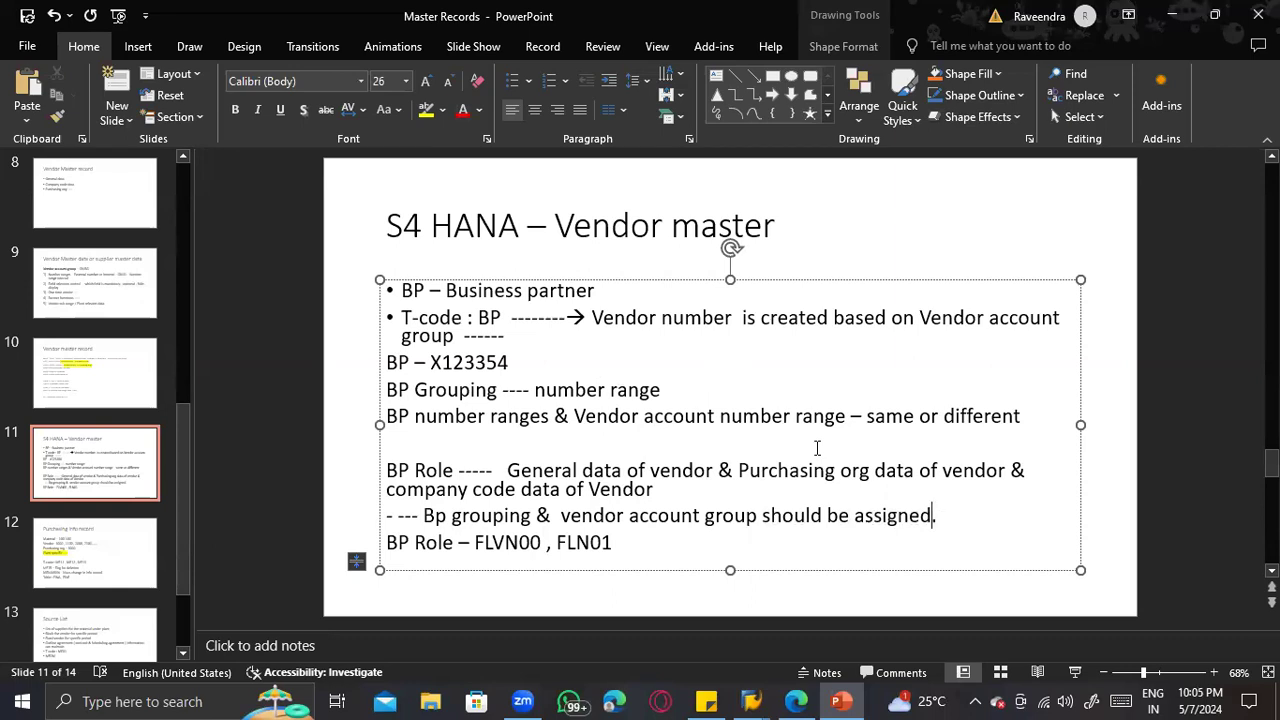
pyautogui.click(88, 390)
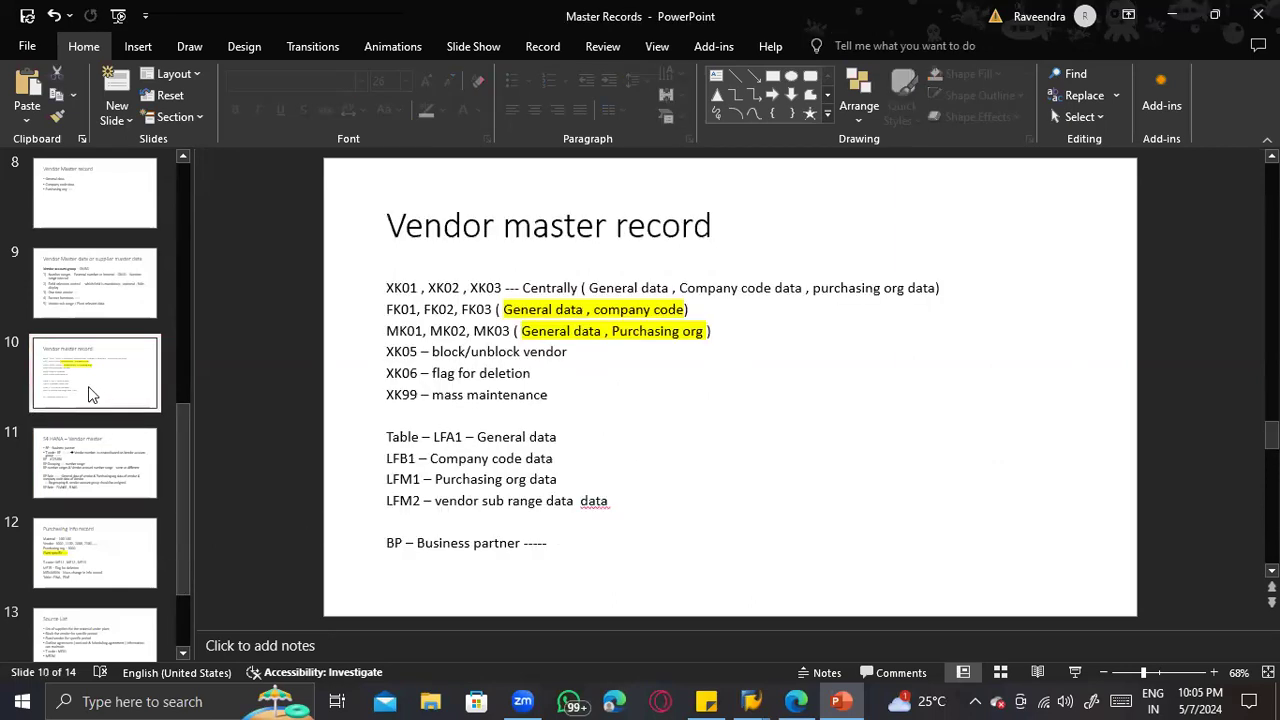
pyautogui.click(100, 466)
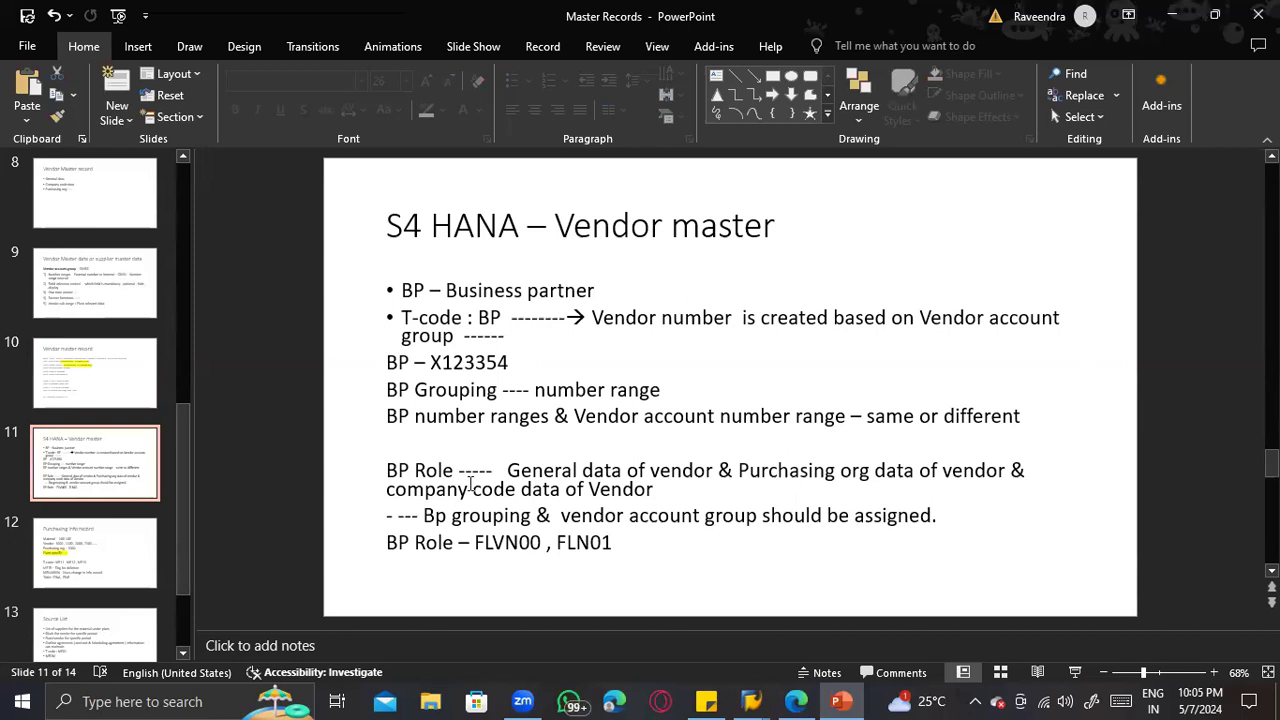
pyautogui.click(458, 242)
pyautogui.click(509, 442)
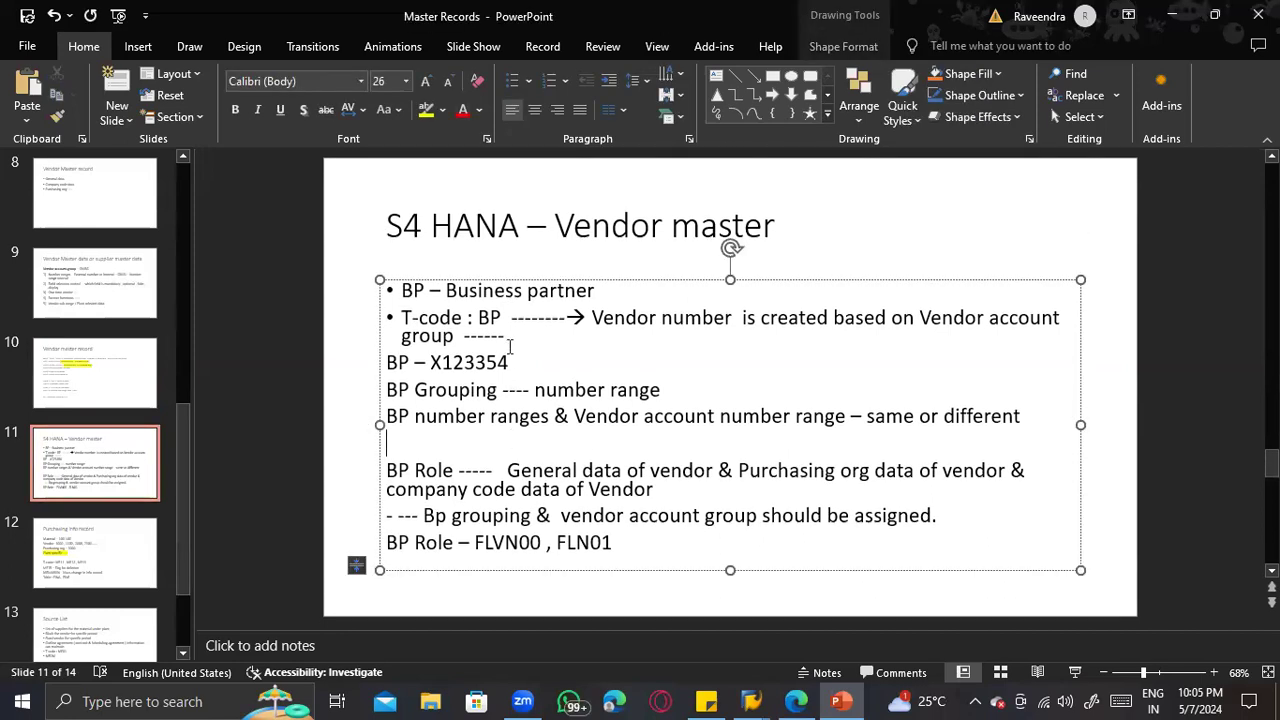
pyautogui.click(482, 257)
pyautogui.click(520, 317)
pyautogui.hotkey('alt', 'Tab')
pyautogui.hotkey('alt', 'Tab')
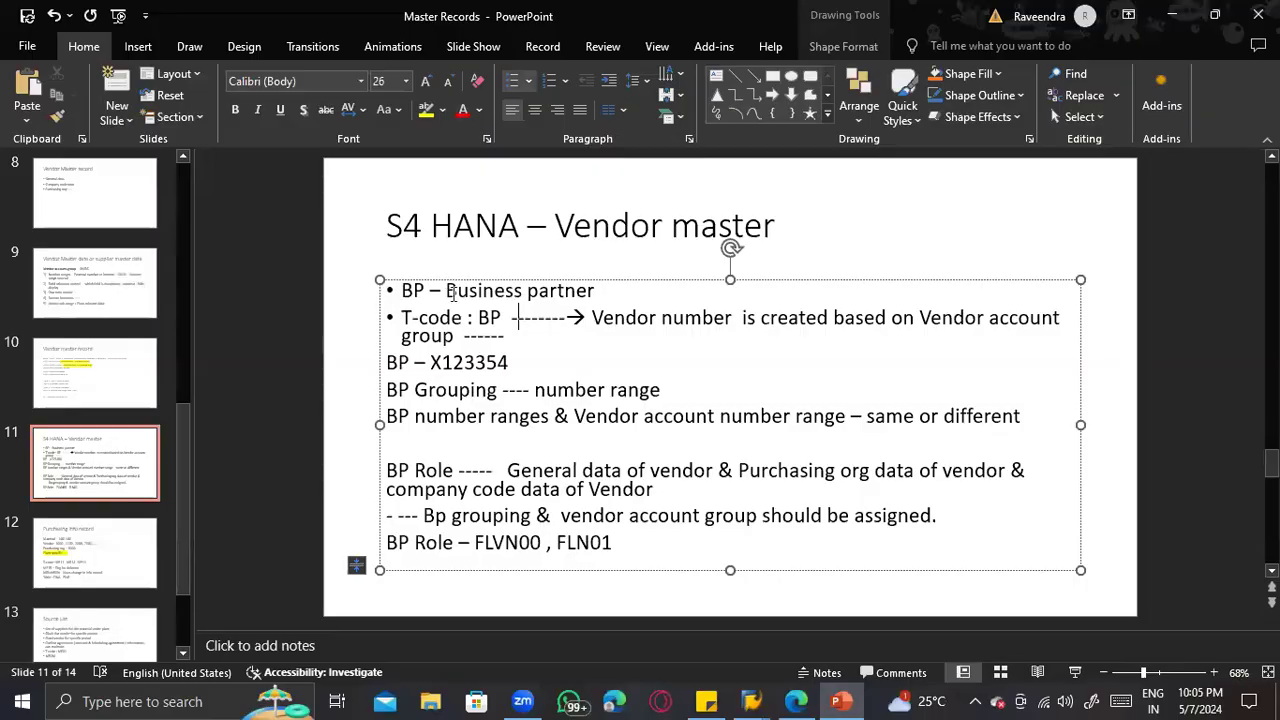
# Step: Switch back to SAP and try to open transaction MK03 from the general table display
pyautogui.hotkey('alt', 'Tab')
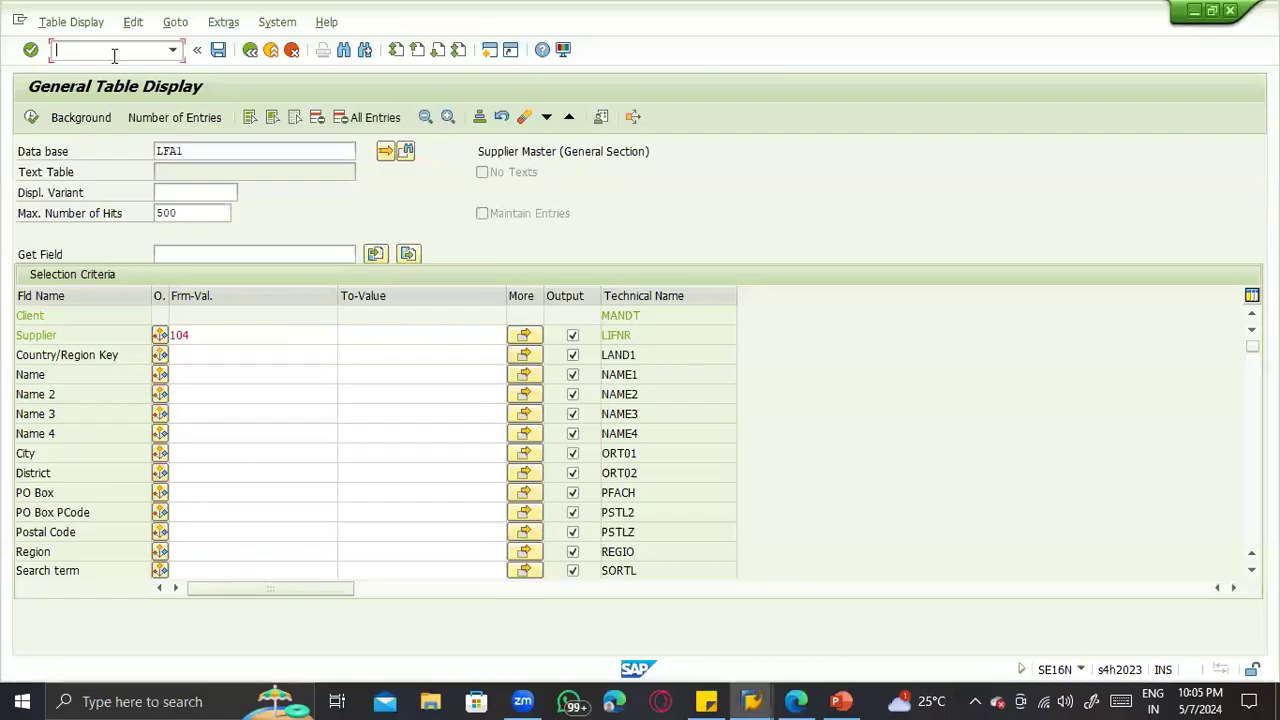
pyautogui.write('n')
pyautogui.press('BackSpace')
pyautogui.press('BackSpace')
pyautogui.write('mk03')
pyautogui.press('Return')
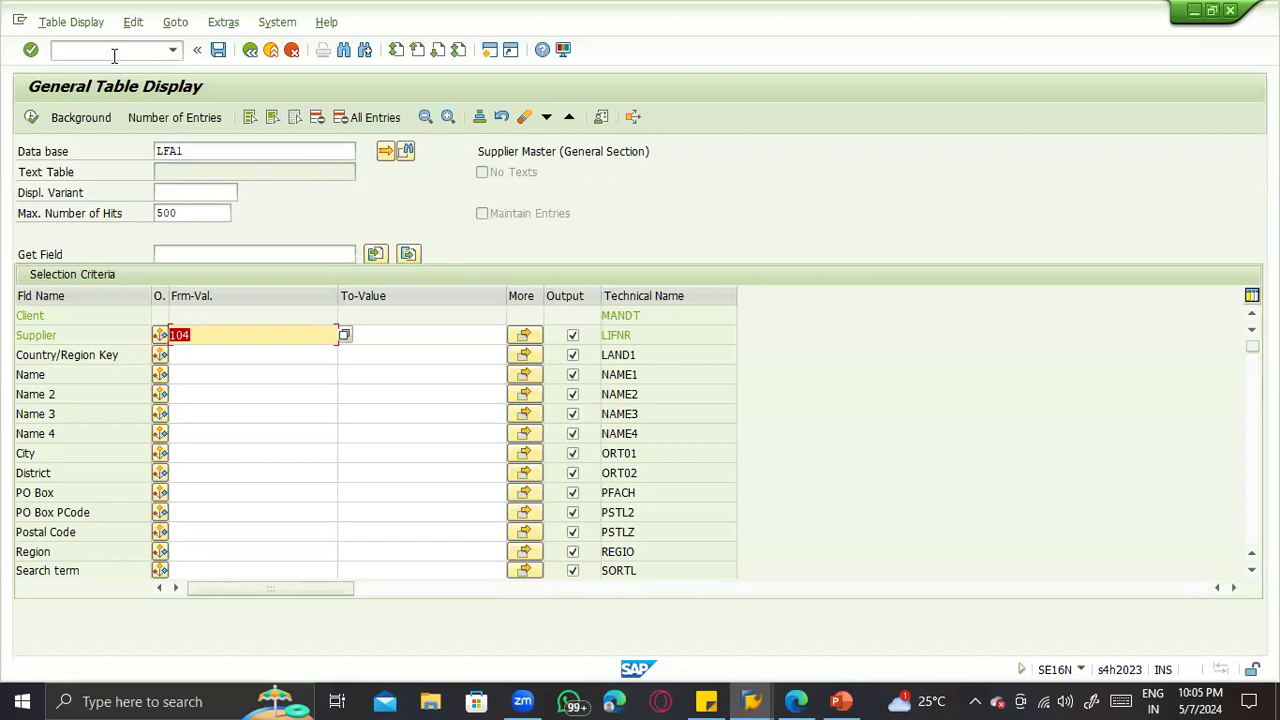
# Step: Leave the table display, open transaction MM03 and show the Material field's earlier entries
pyautogui.click(250, 49)
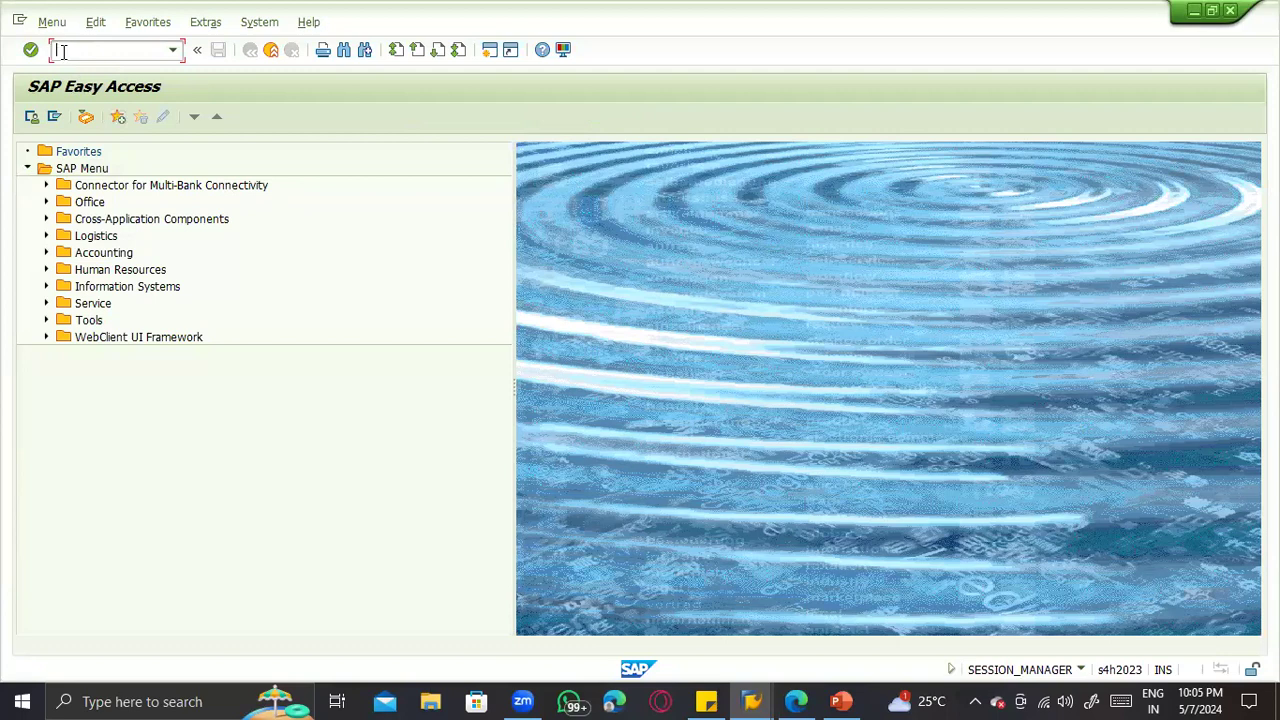
pyautogui.write('mm03')
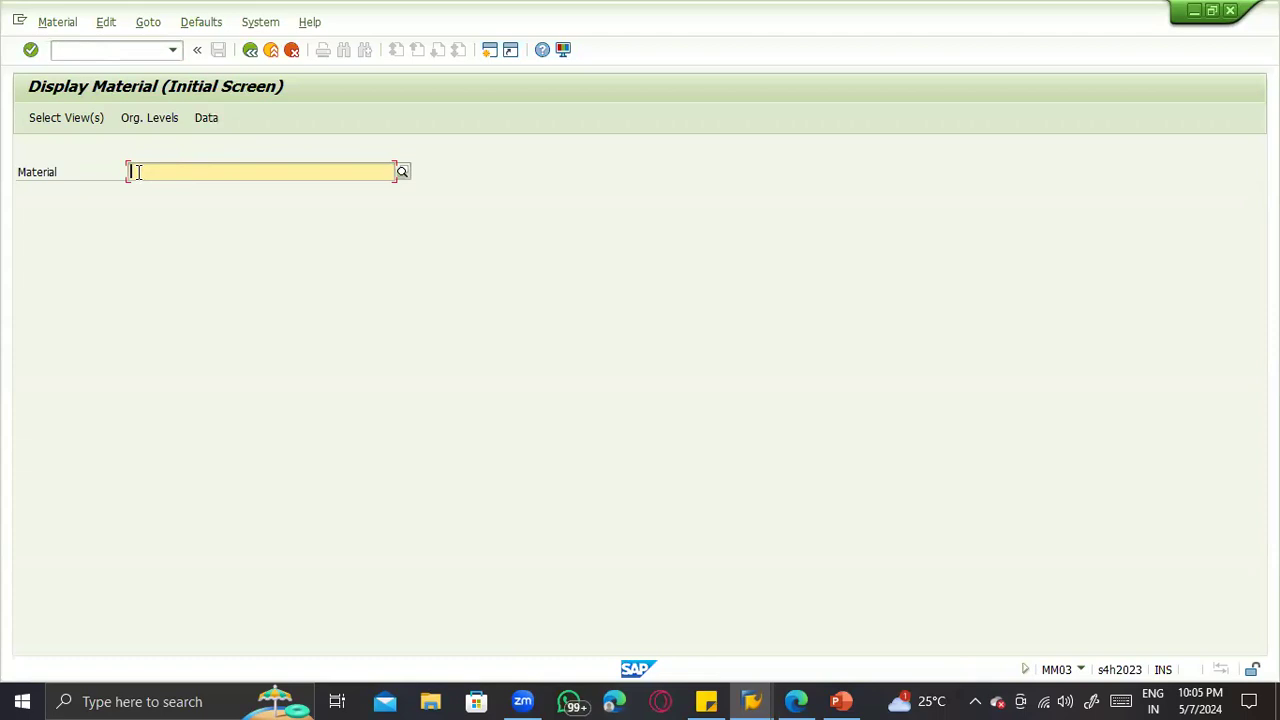
pyautogui.click(138, 172)
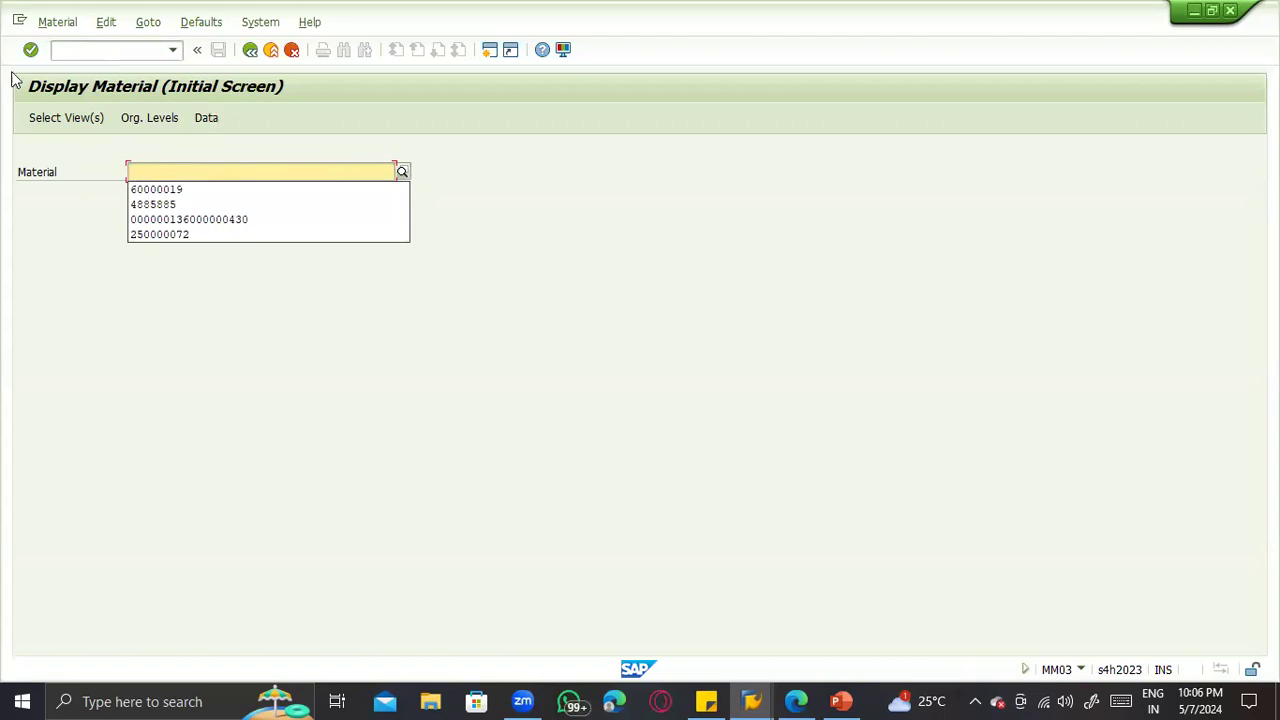
# Step: Open the ABAP Dictionary (SE11), display table MARA and select its MATNR row to examine the material number's field length
pyautogui.click(62, 49)
pyautogui.write('/nm')
pyautogui.press('BackSpace')
pyautogui.write('se11')
pyautogui.press('Return')
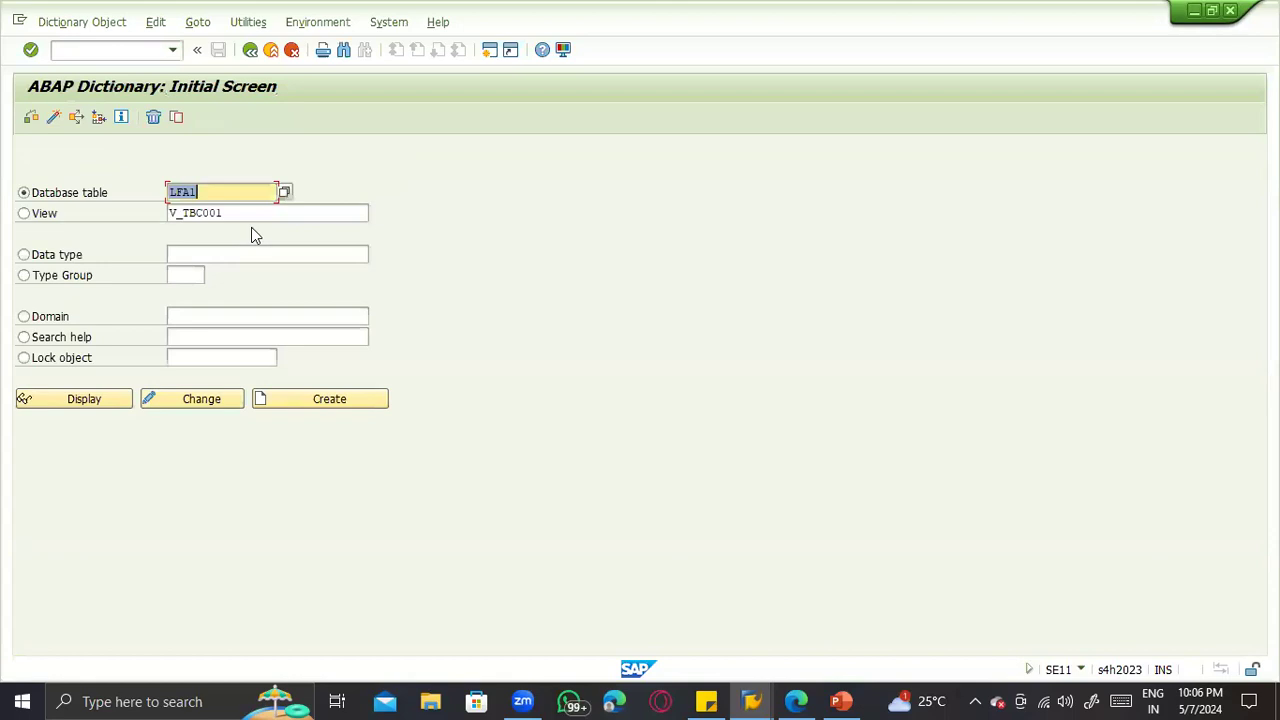
pyautogui.write('mara')
pyautogui.press('Return')
pyautogui.click(111, 399)
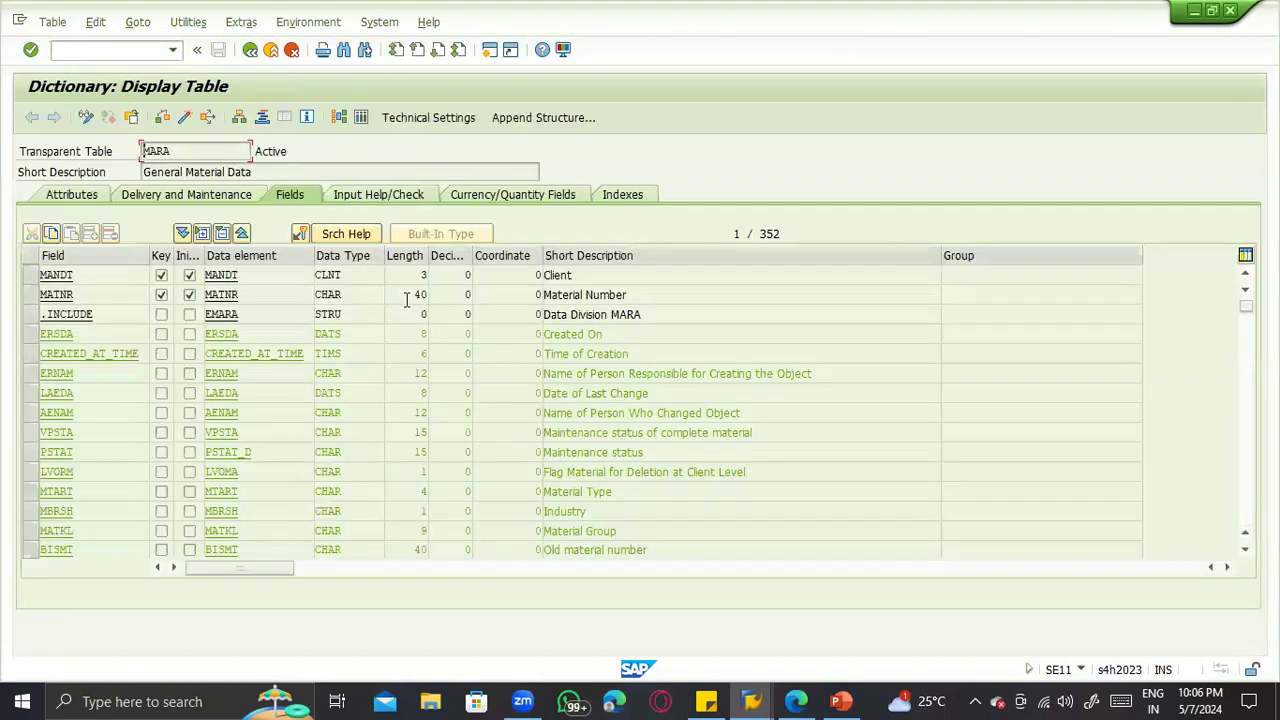
pyautogui.click(30, 294)
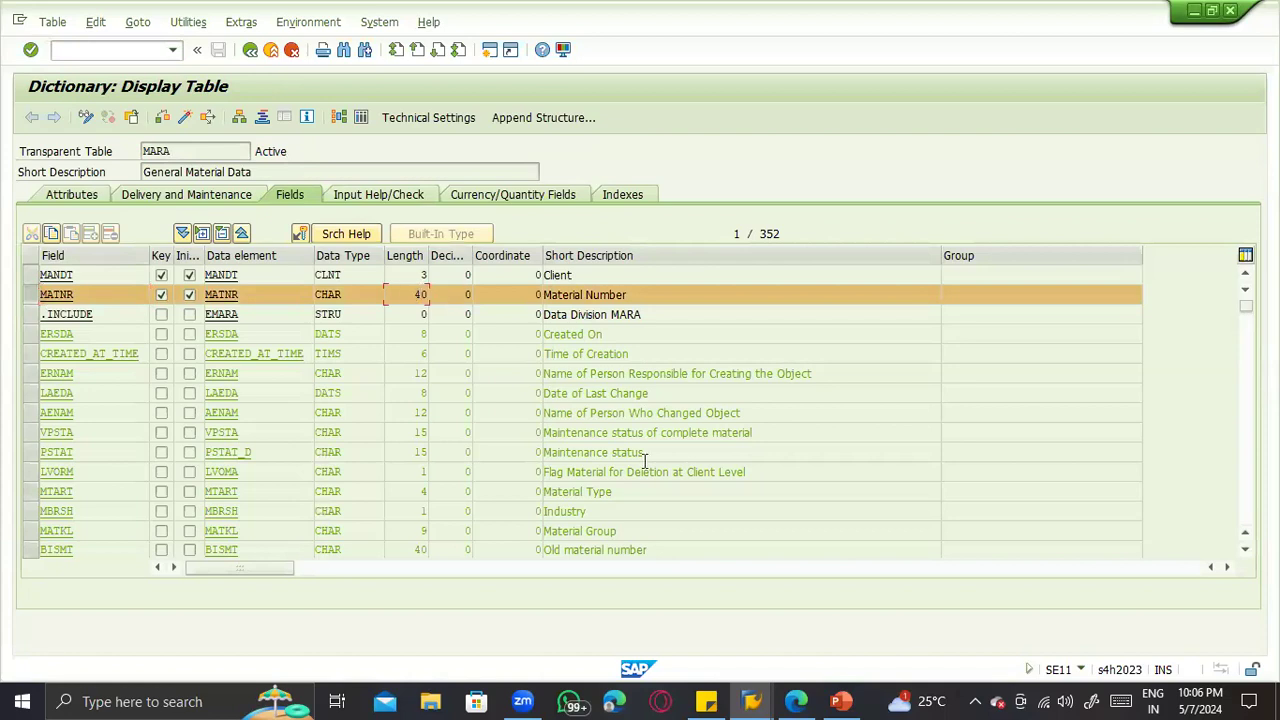
# Step: Look over the ECC connections in SAP Logon, then return to the MARA table display
pyautogui.click(762, 698)
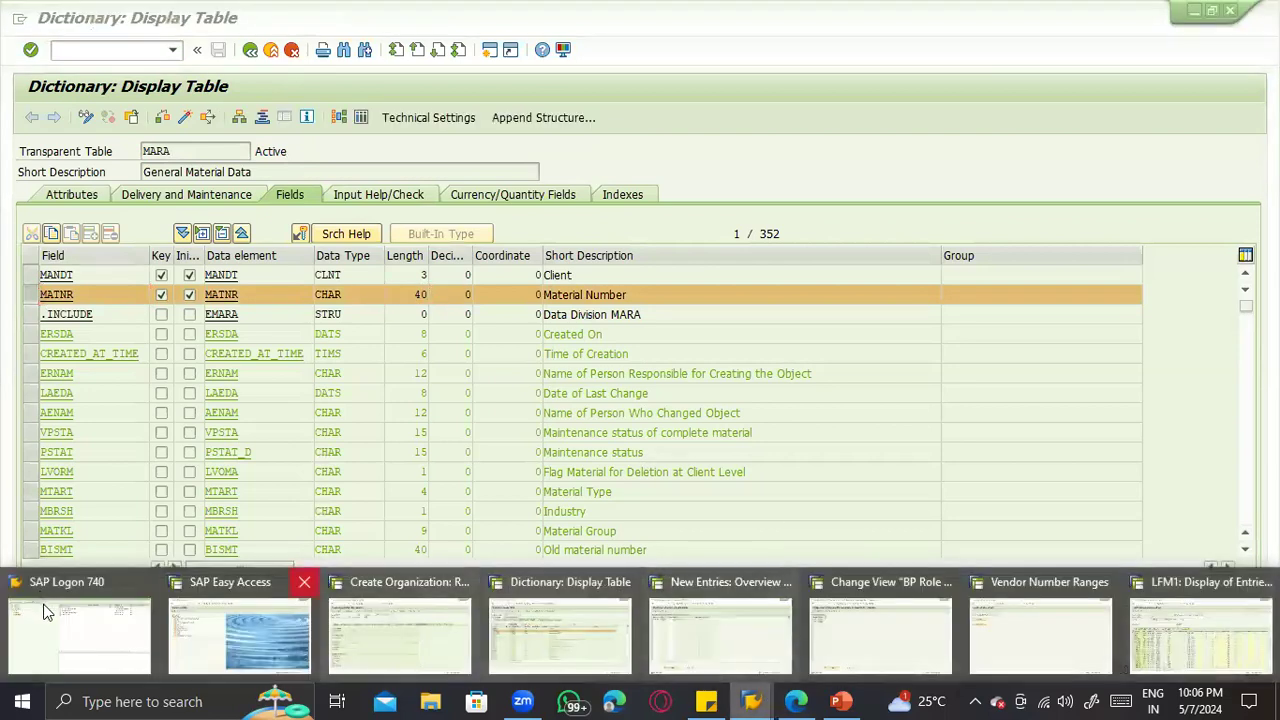
pyautogui.click(60, 660)
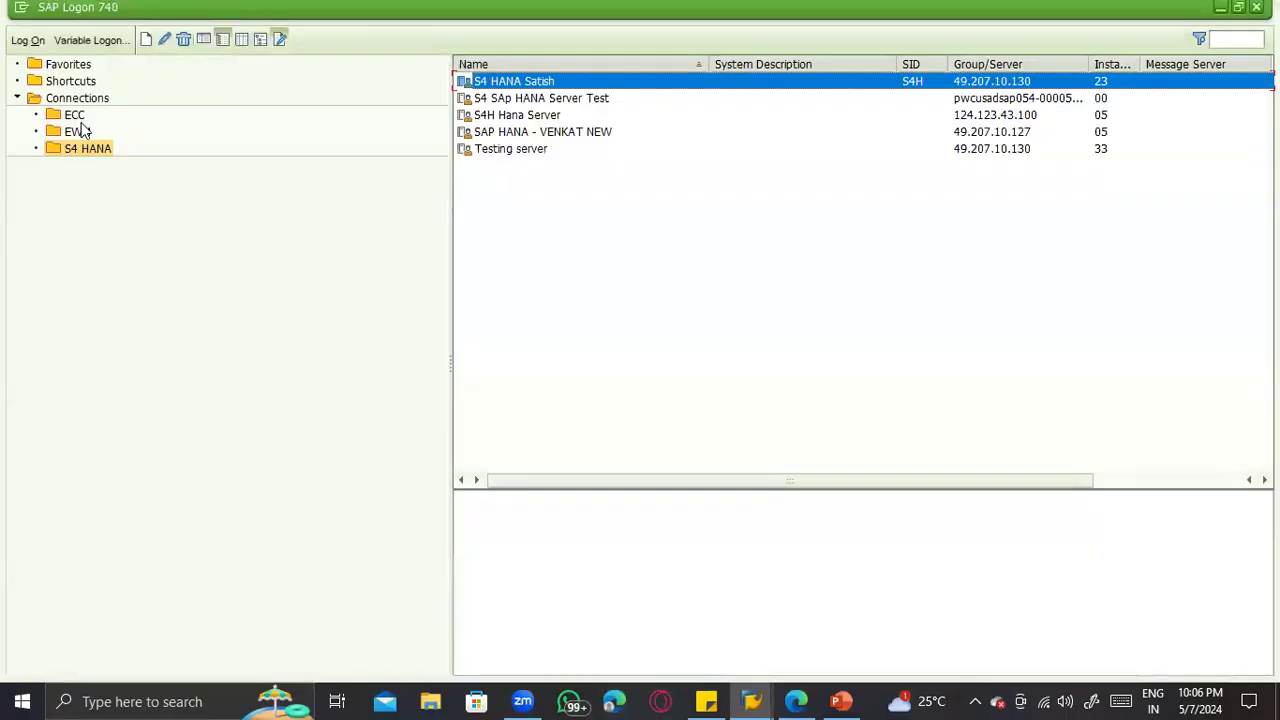
pyautogui.click(72, 114)
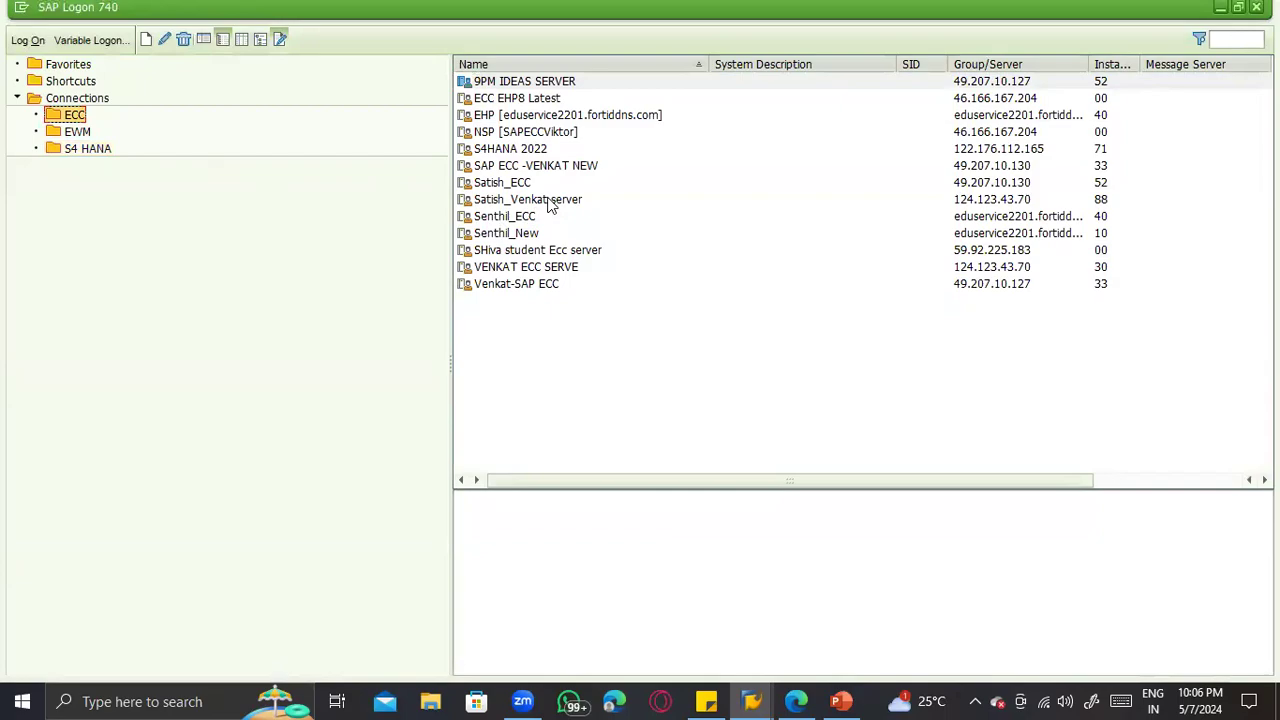
pyautogui.hotkey('alt', 'Tab')
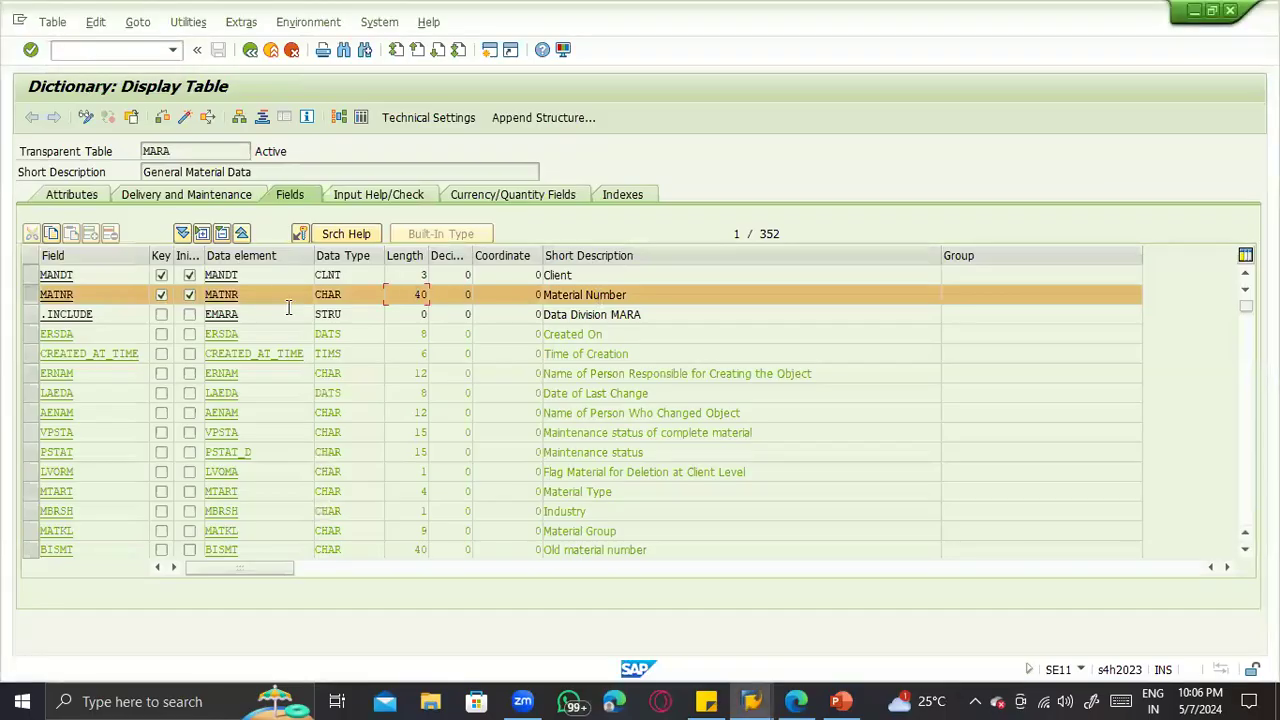
# Step: Leave the MARA table display and open Create Info Record (ME11), moving to the Material field
pyautogui.click(346, 292)
pyautogui.click(613, 292)
pyautogui.click(84, 52)
pyautogui.write('/nme211')
pyautogui.press('Return')
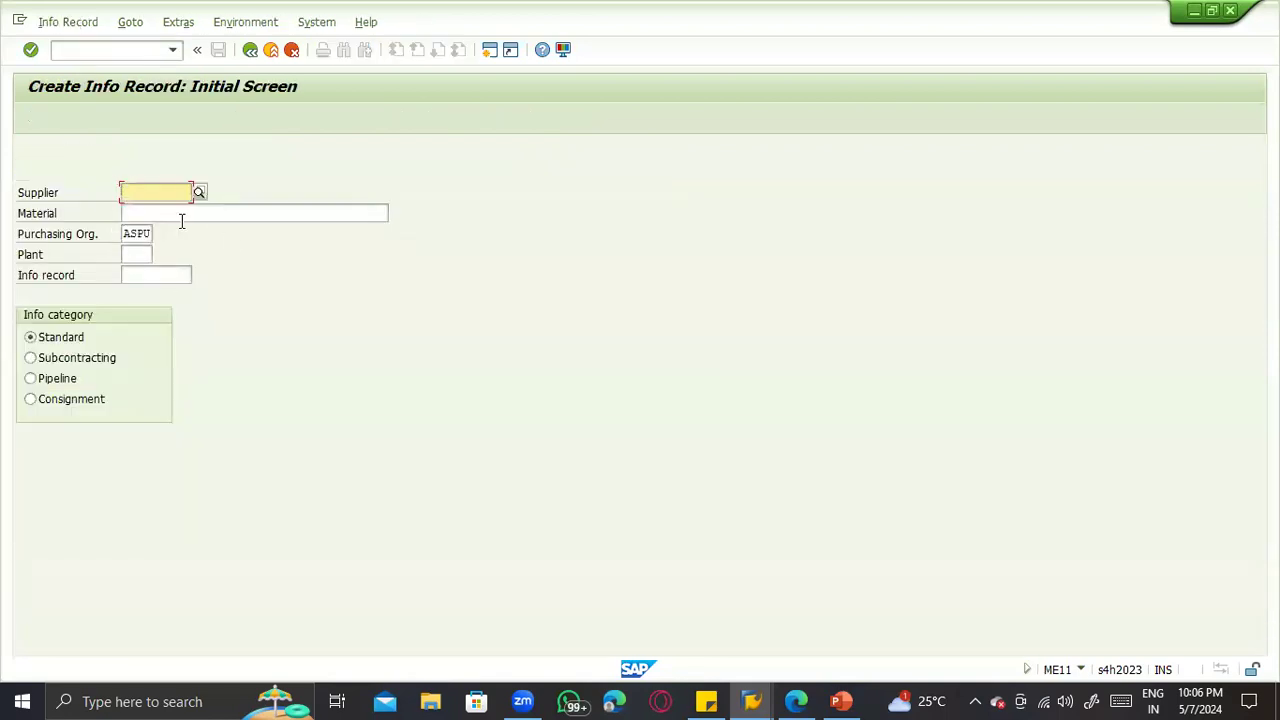
pyautogui.press('Tab')
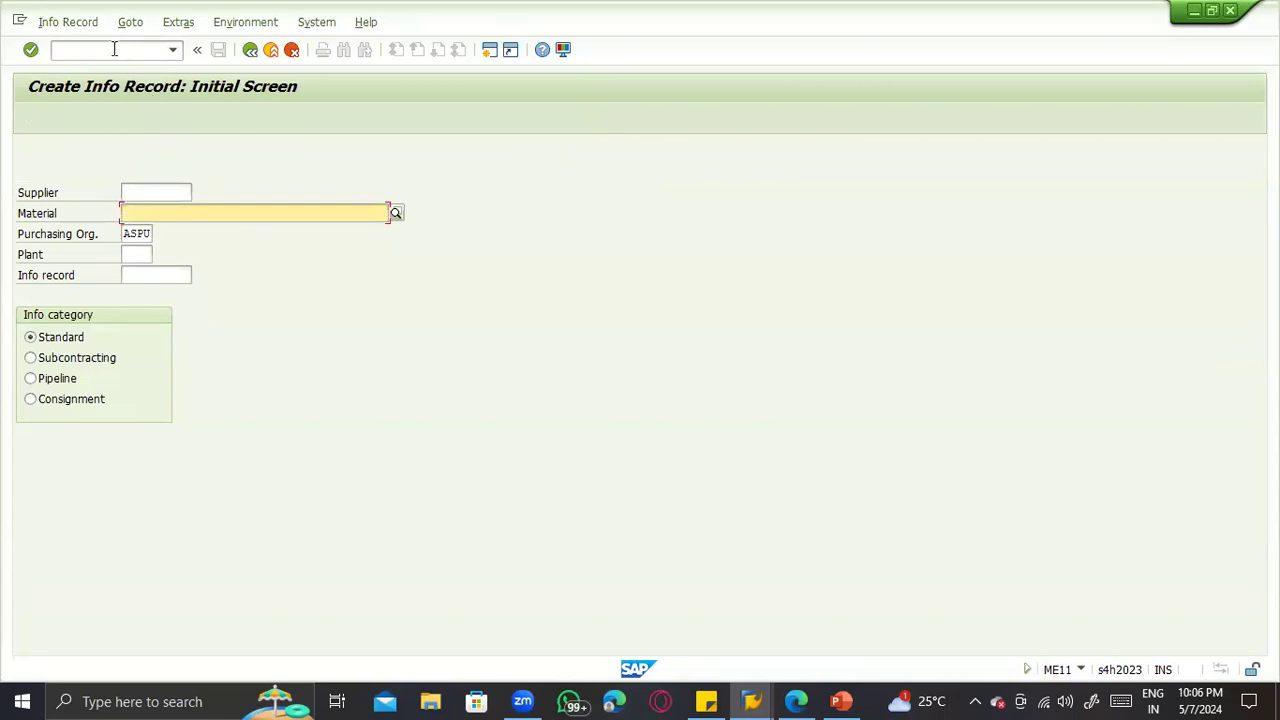
# Step: Open SE16N in a new session and load table EINA for purchasing info record general data
pyautogui.click(115, 49)
pyautogui.write('/om')
pyautogui.write('e1')
pyautogui.write('6n')
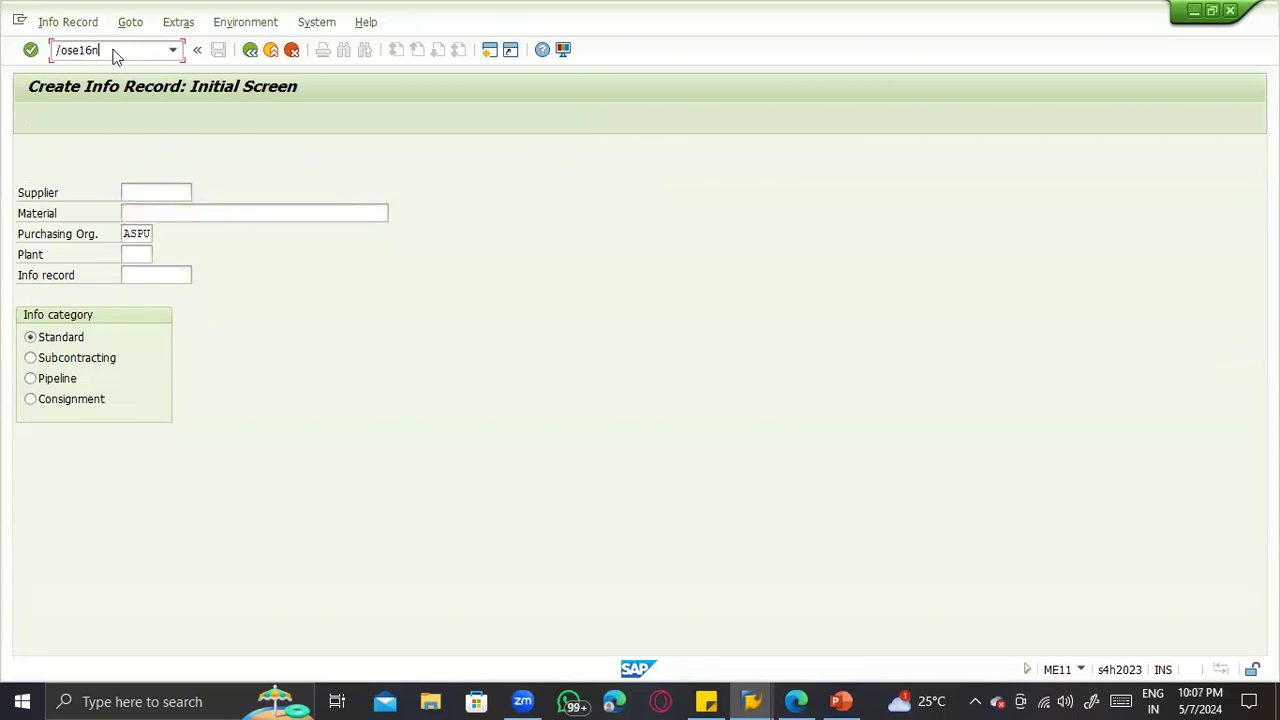
pyautogui.press('Return')
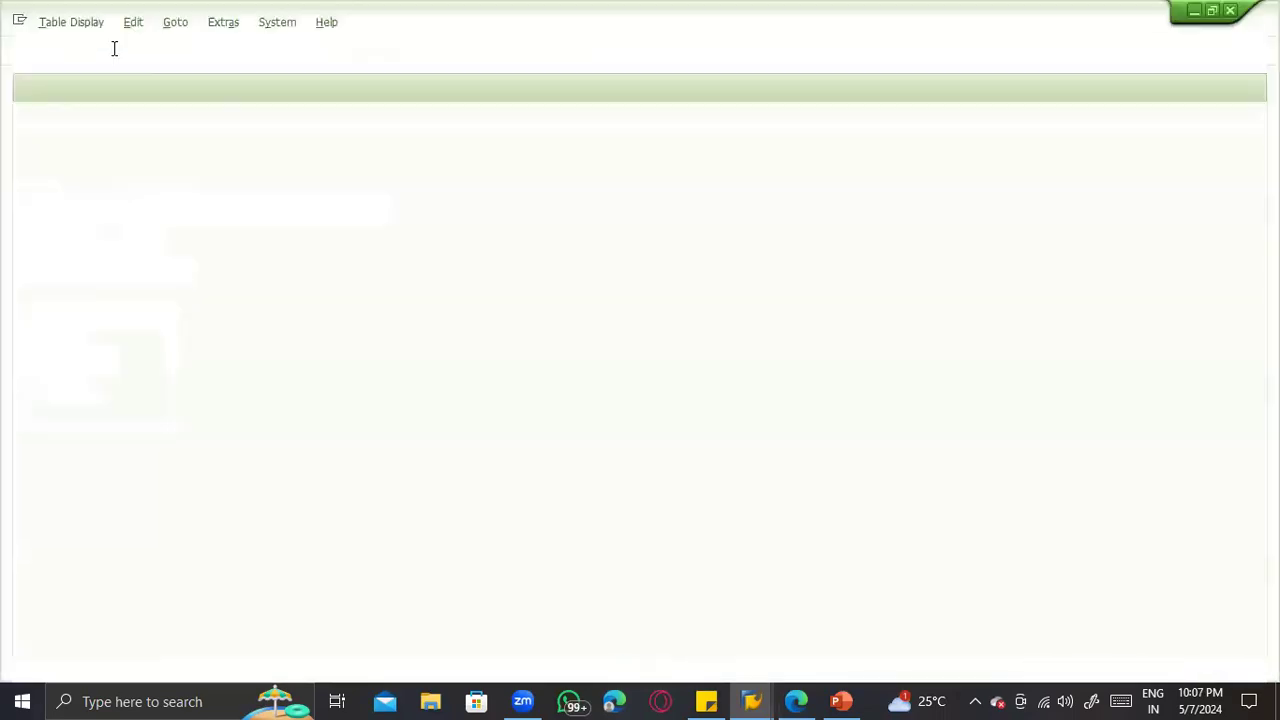
pyautogui.write('EINA')
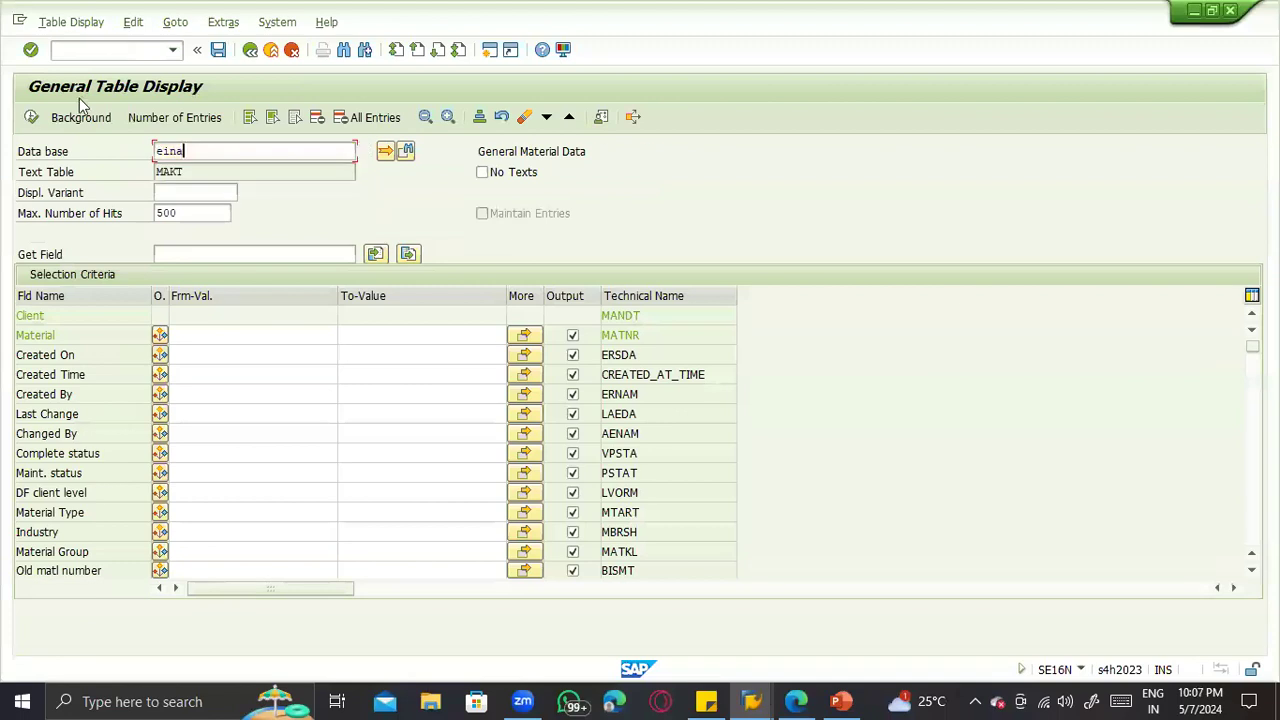
pyautogui.press('Return')
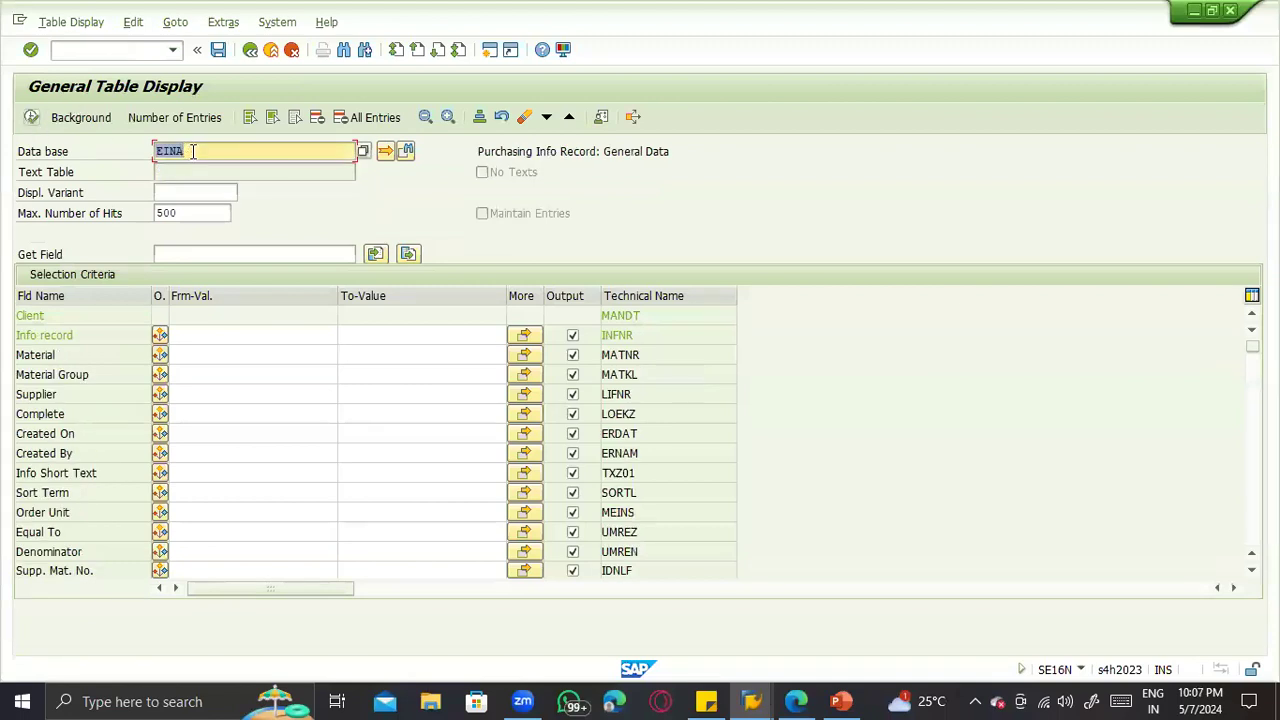
# Step: Change the table to EINE and display its entries for purchasing organization data
pyautogui.click(192, 152)
pyautogui.press('BackSpace')
pyautogui.write('E')
pyautogui.click(34, 117)
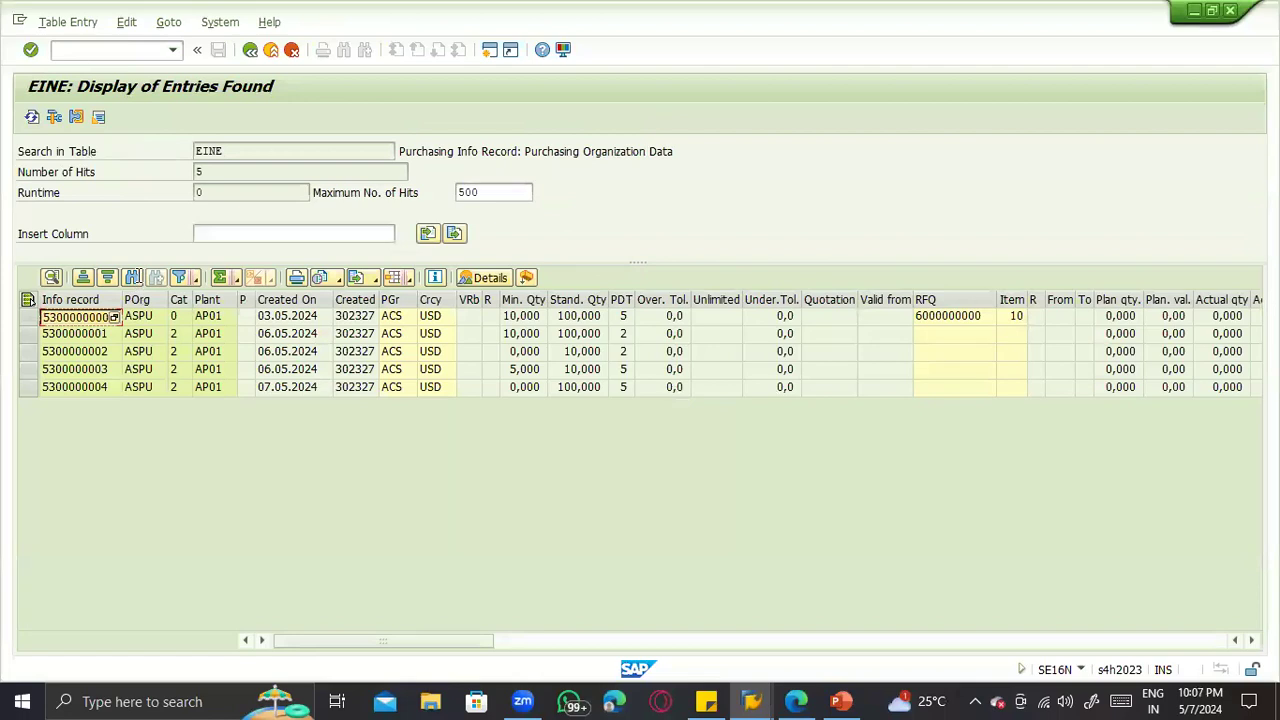
pyautogui.hotkey('alt', 'Tab')
pyautogui.click(135, 256)
pyautogui.hotkey('alt', 'Tab')
pyautogui.hotkey('alt', 'Tab')
pyautogui.write('ap01')
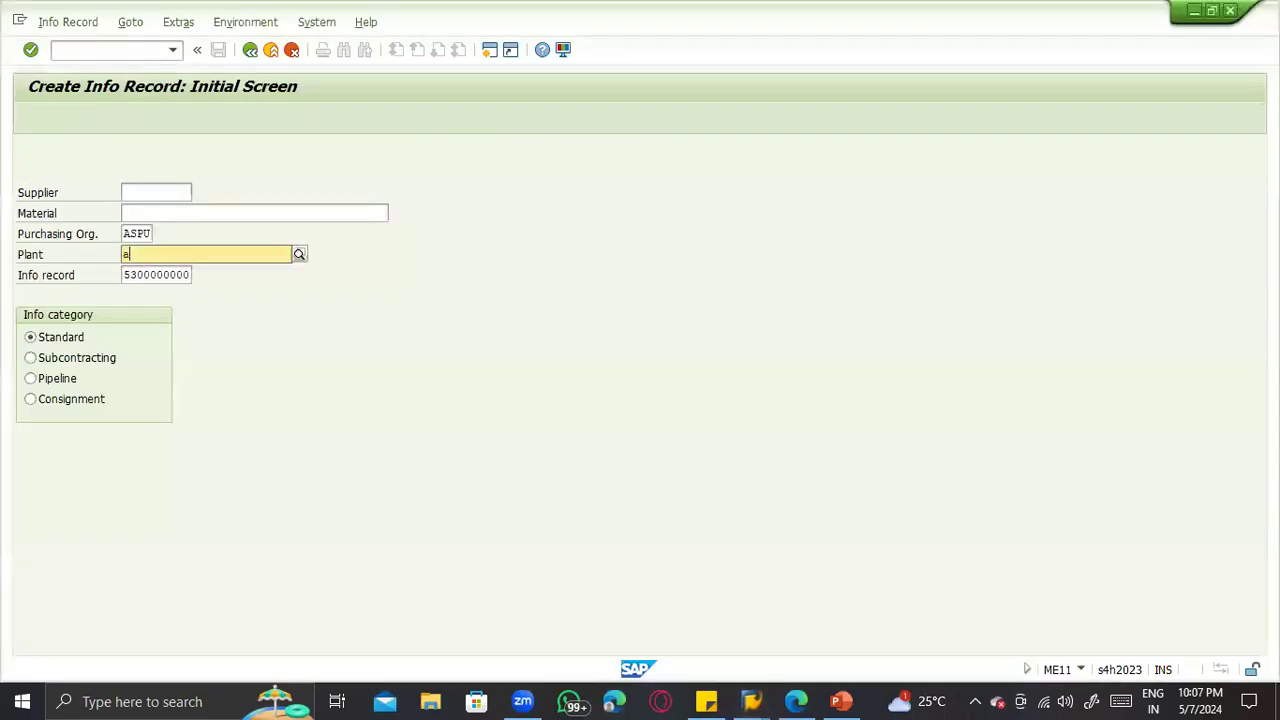
pyautogui.press('Return')
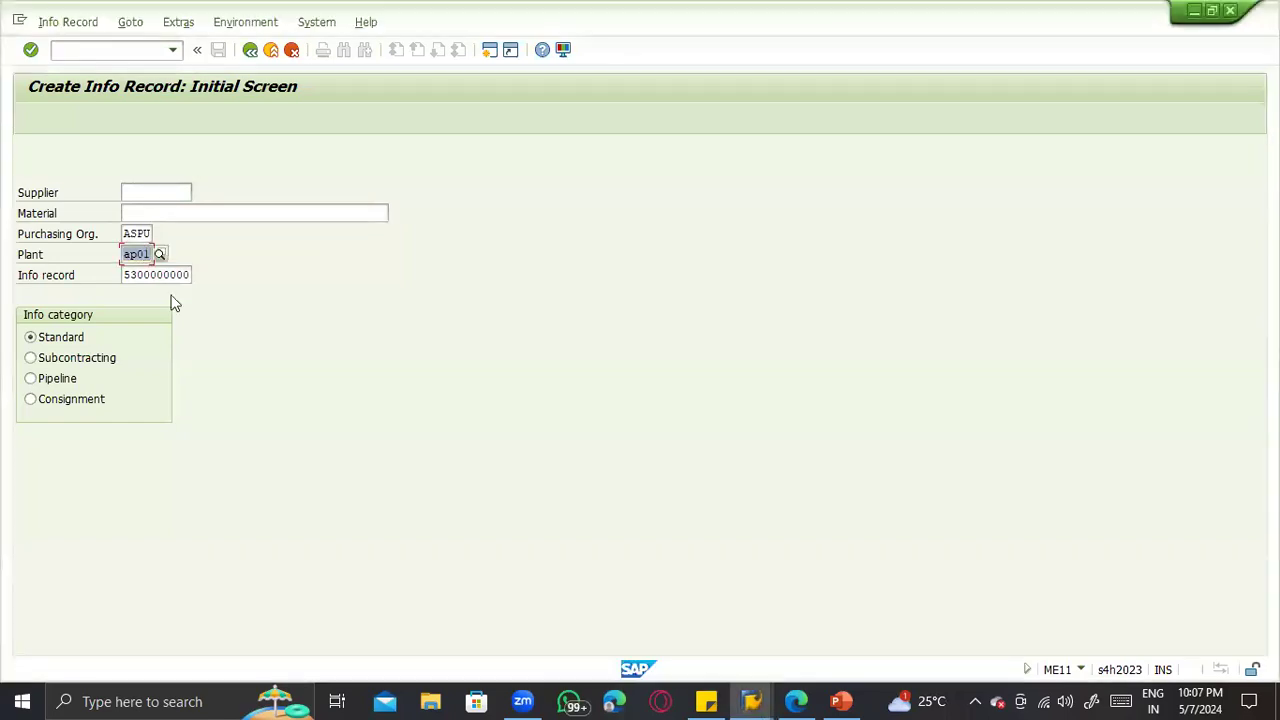
pyautogui.hotkey('alt', 'Tab')
pyautogui.hotkey('alt', 'Tab')
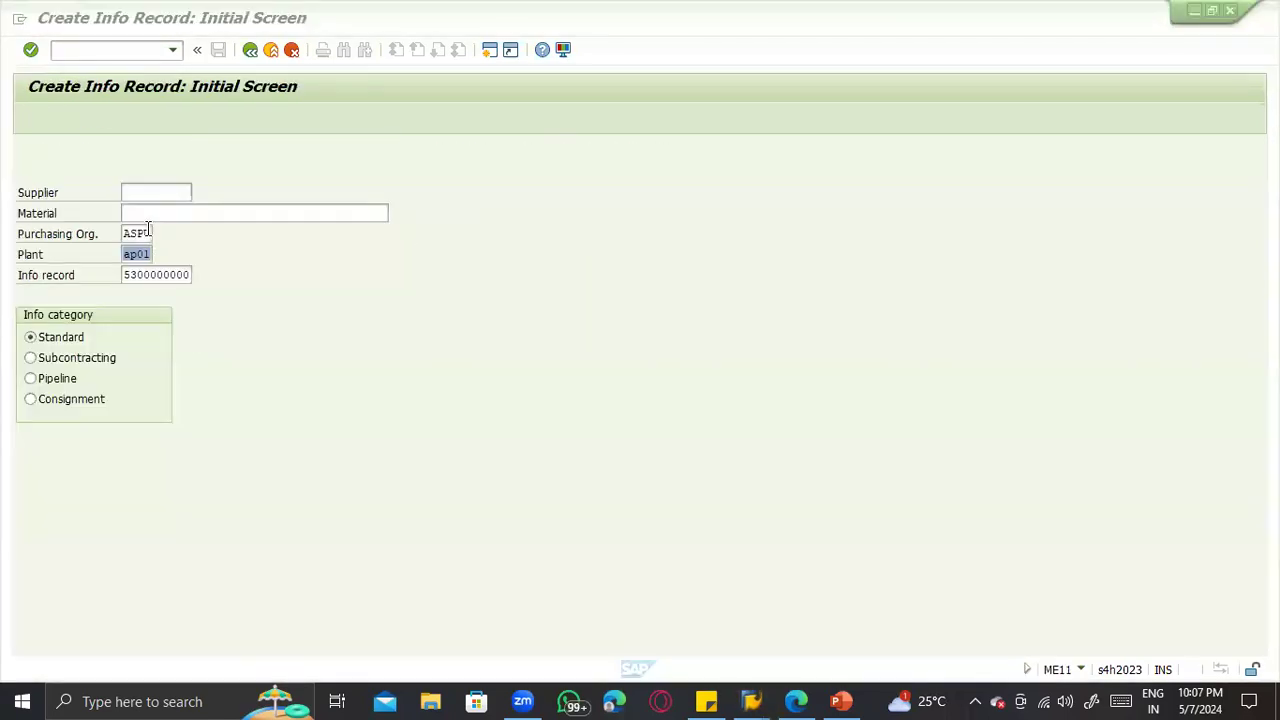
pyautogui.click(147, 233)
pyautogui.press('Return')
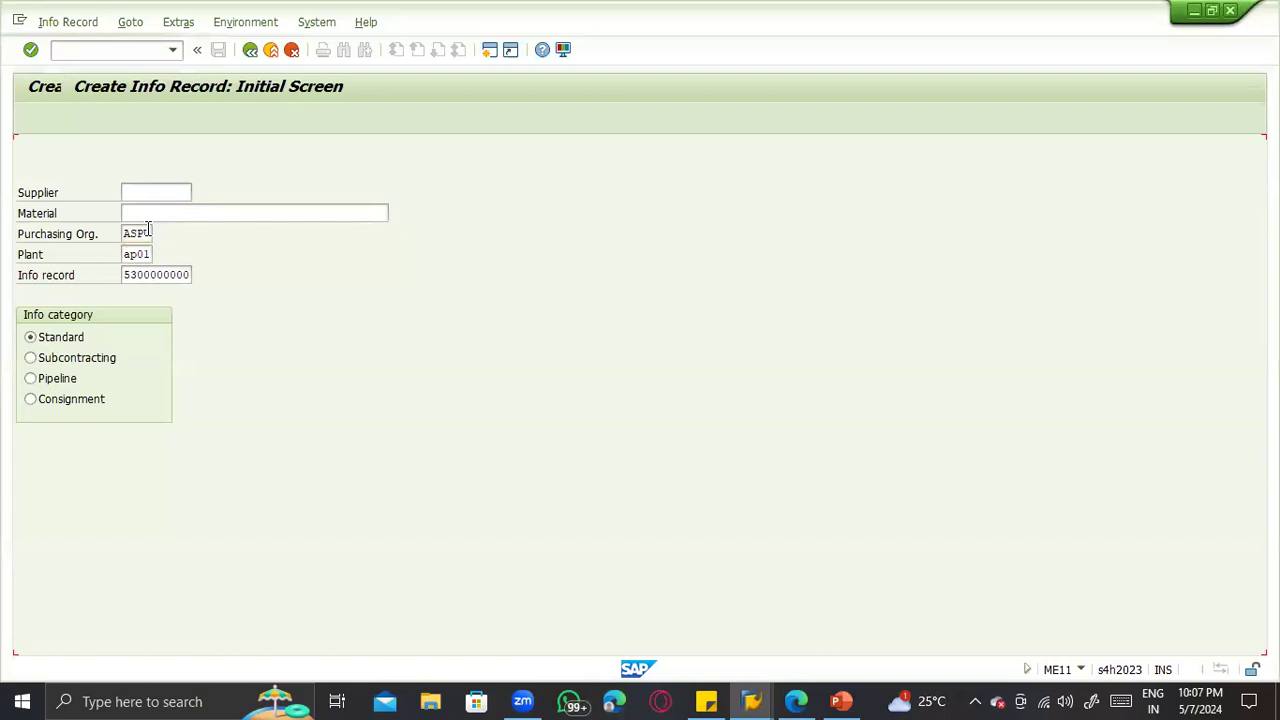
pyautogui.click(82, 24)
pyautogui.press('Return')
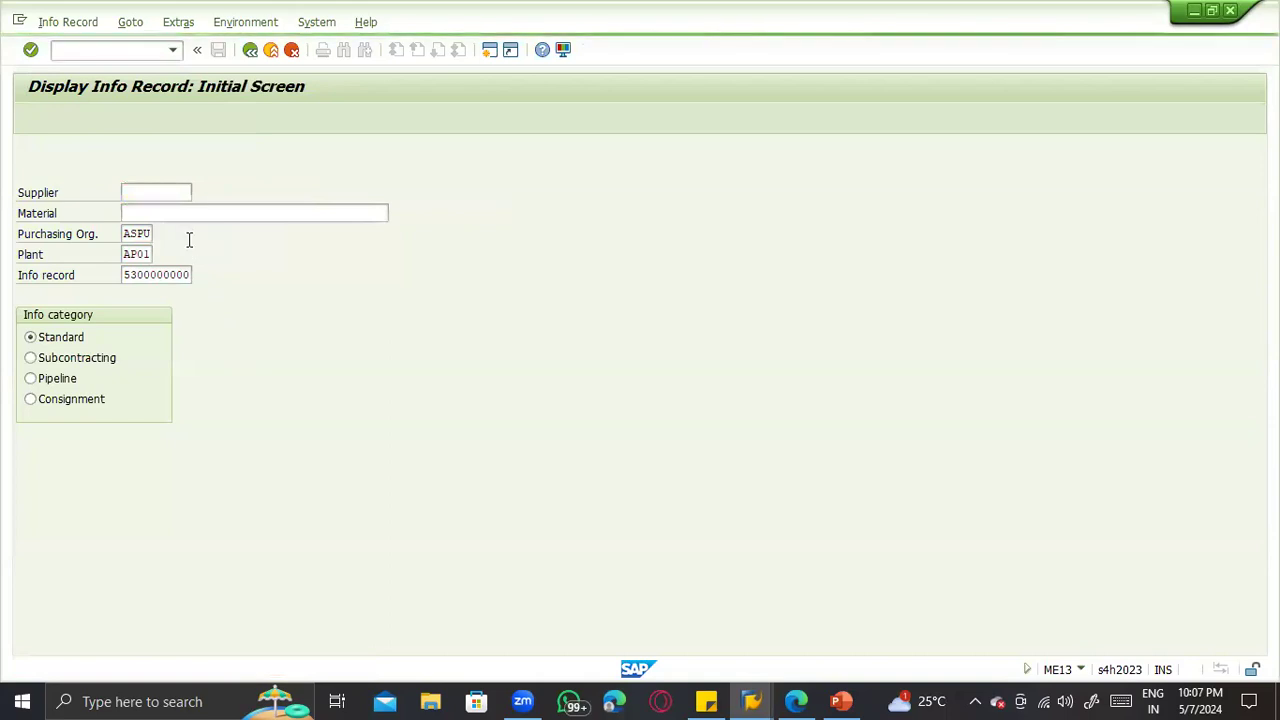
pyautogui.press('Return')
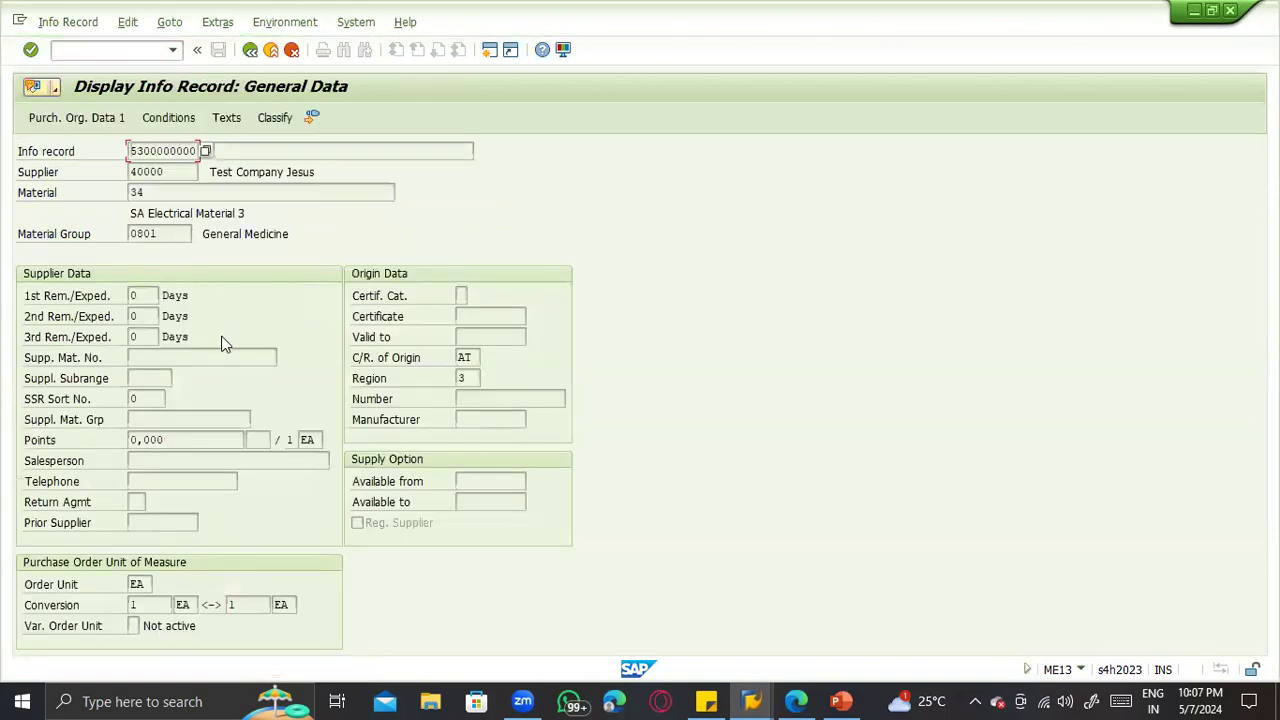
pyautogui.press('Return')
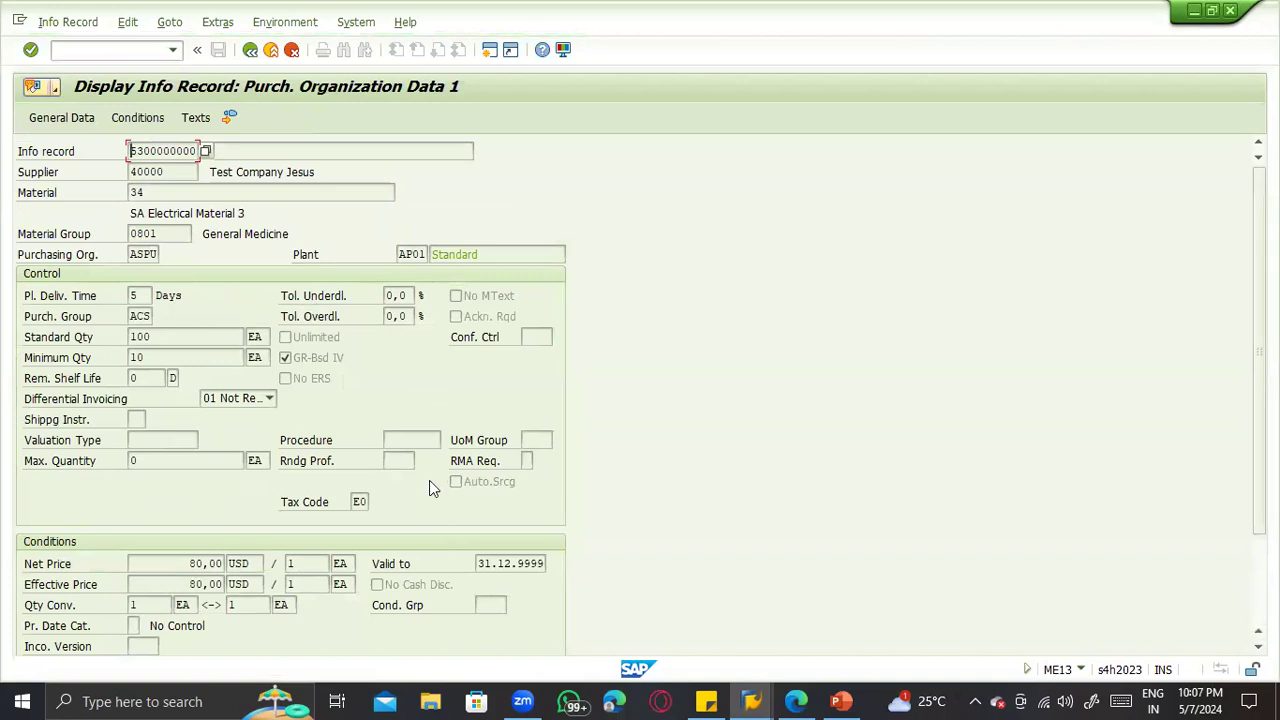
# Step: Read the field help for the Auto.Srcg checkbox in the info record's control data, then close it
pyautogui.click(480, 493)
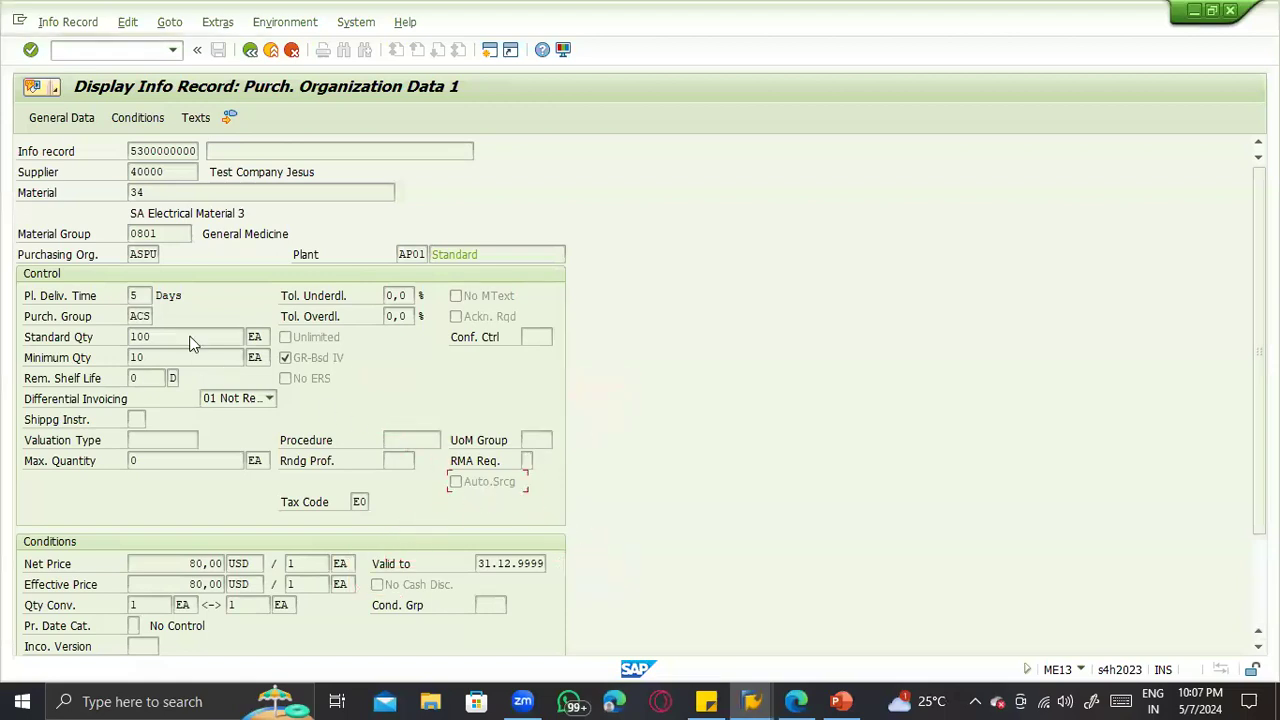
pyautogui.press('F1')
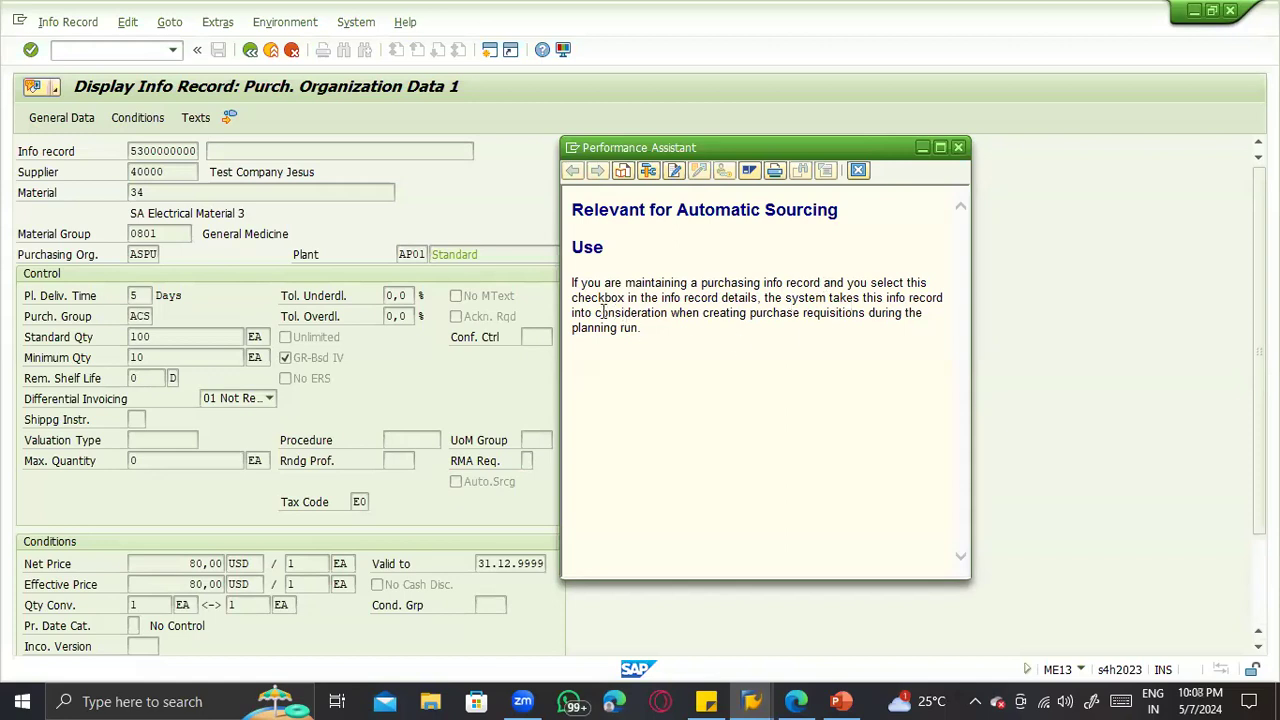
pyautogui.moveTo(596, 312); pyautogui.dragTo(802, 312)
pyautogui.moveTo(911, 341); pyautogui.dragTo(903, 346)
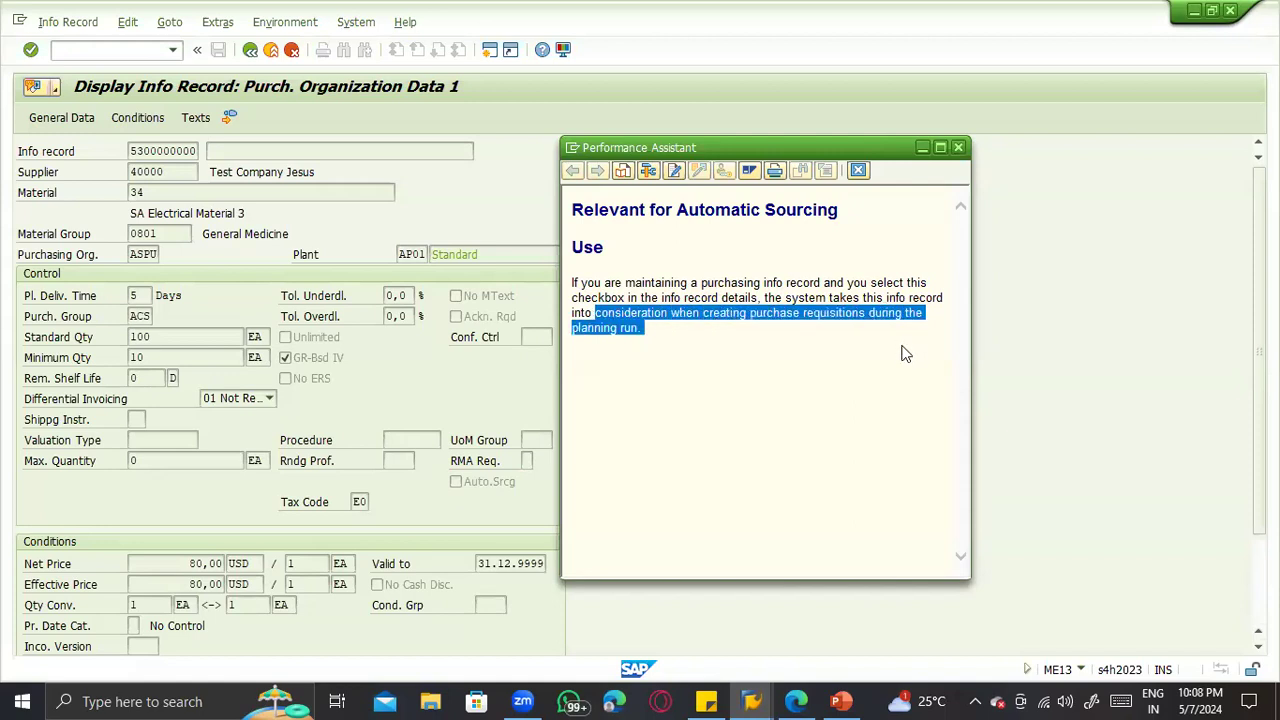
pyautogui.click(902, 346)
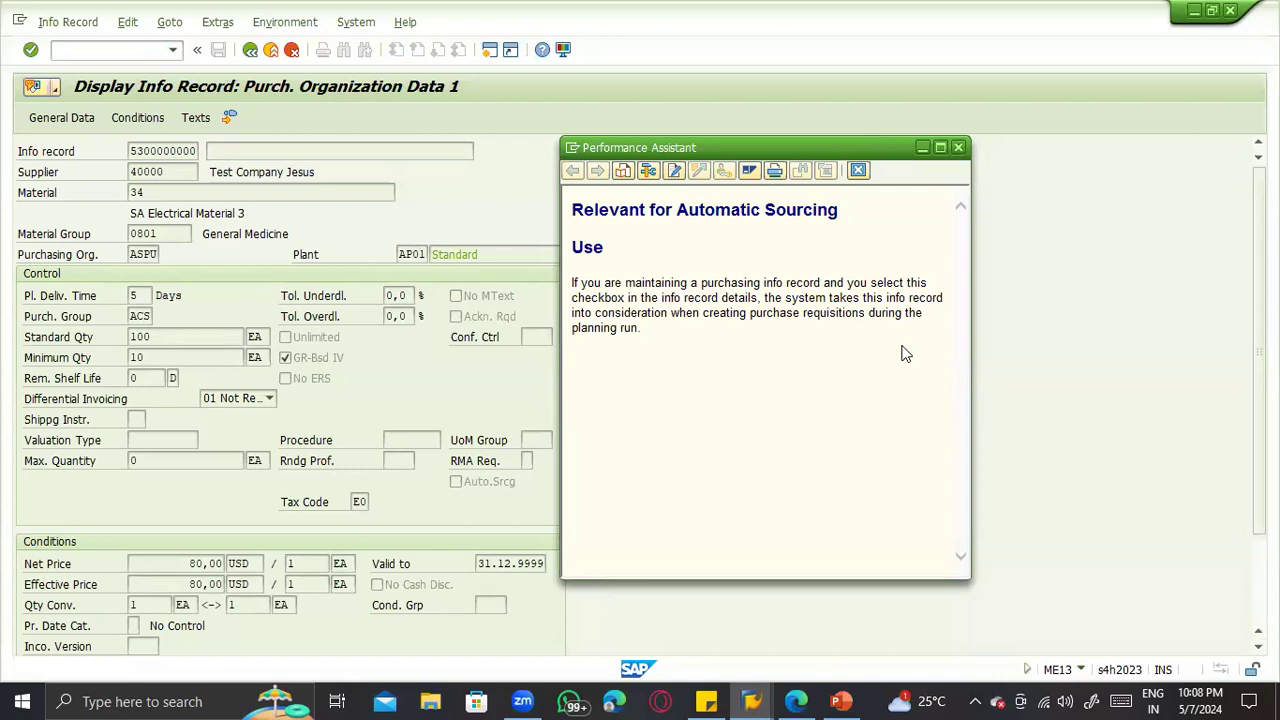
pyautogui.click(468, 483)
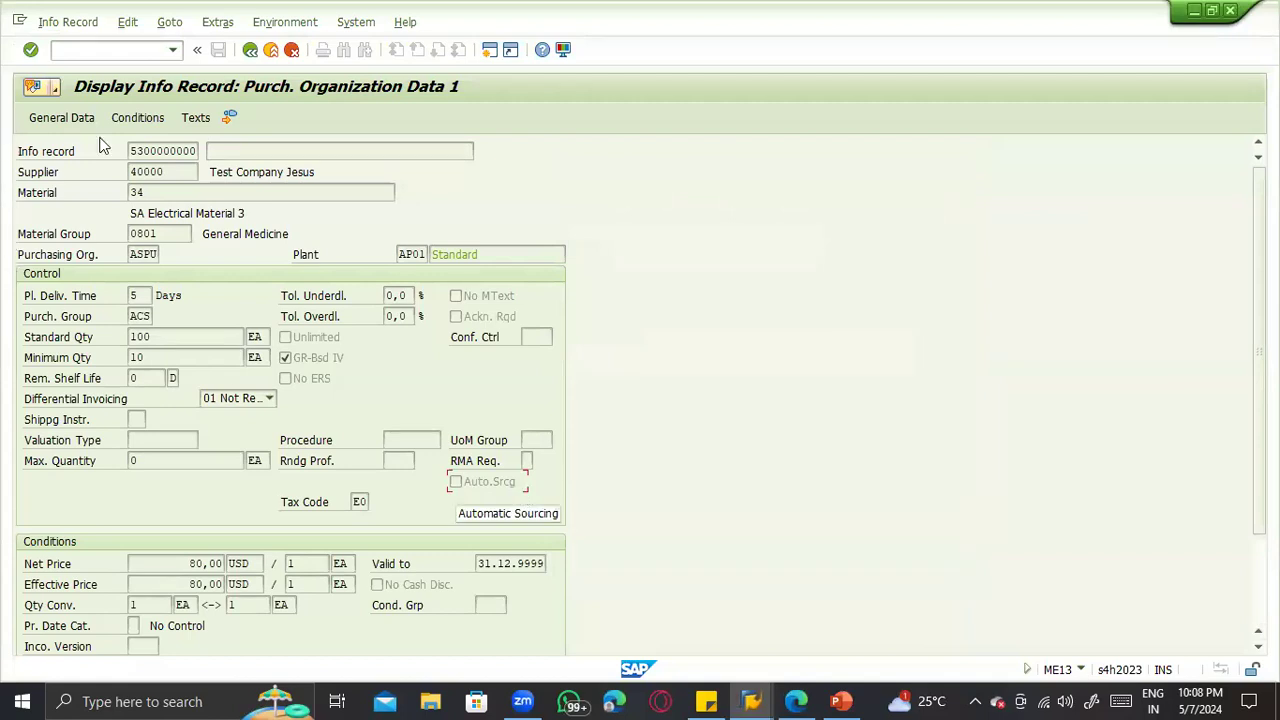
# Step: Open source list maintenance (ME01), try material 60000019 in plant AP01 and clear the material entry
pyautogui.click(91, 50)
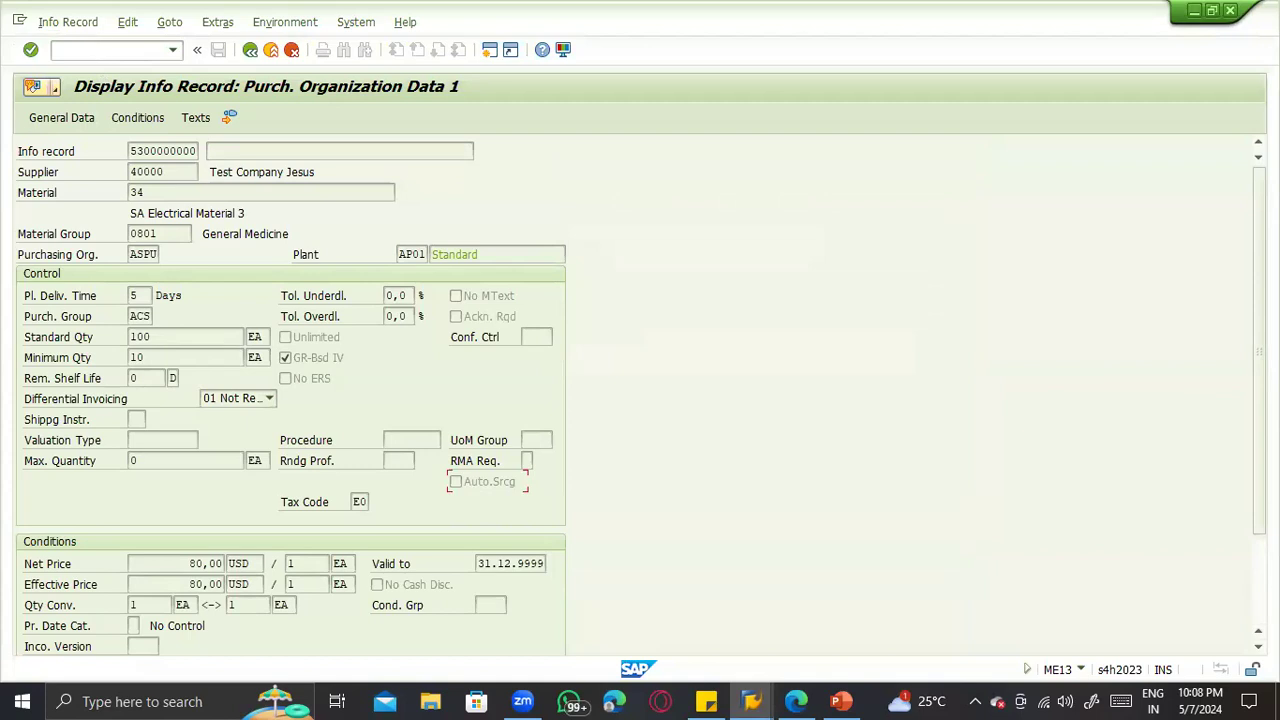
pyautogui.write('/nme01')
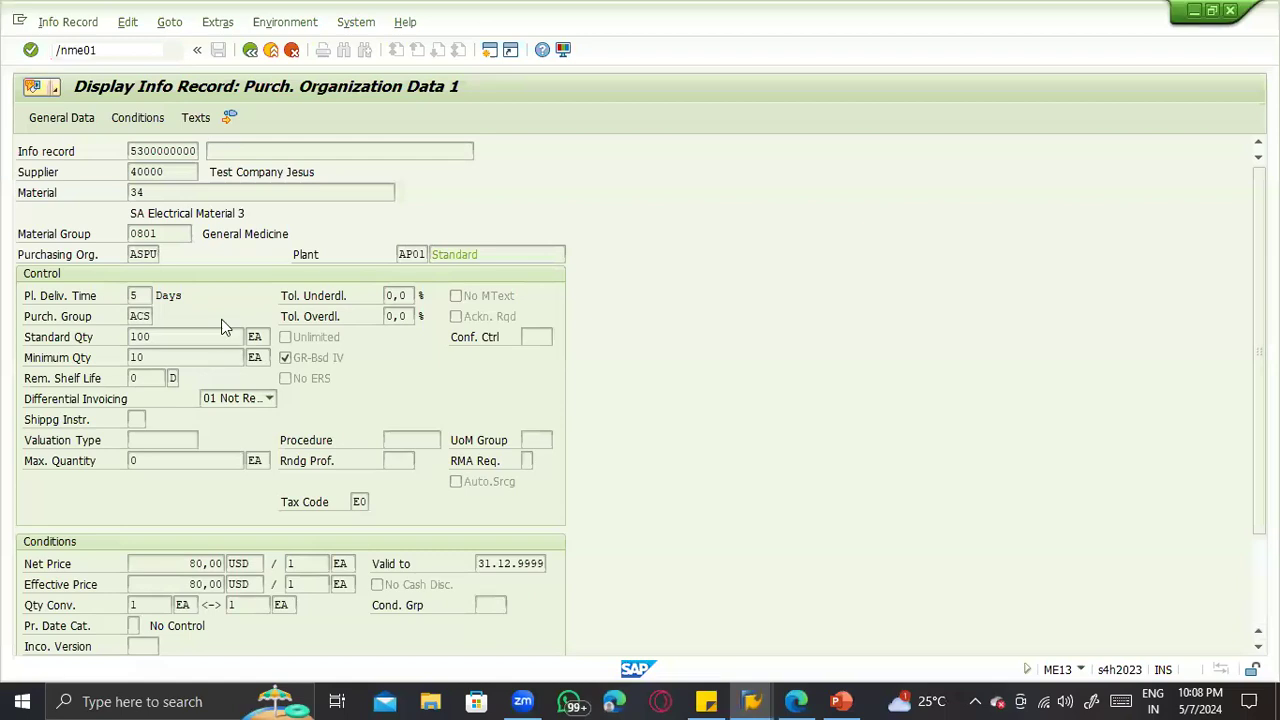
pyautogui.press('Return')
pyautogui.write('60000019')
pyautogui.press('Return')
pyautogui.press('Delete')
pyautogui.press('Return')
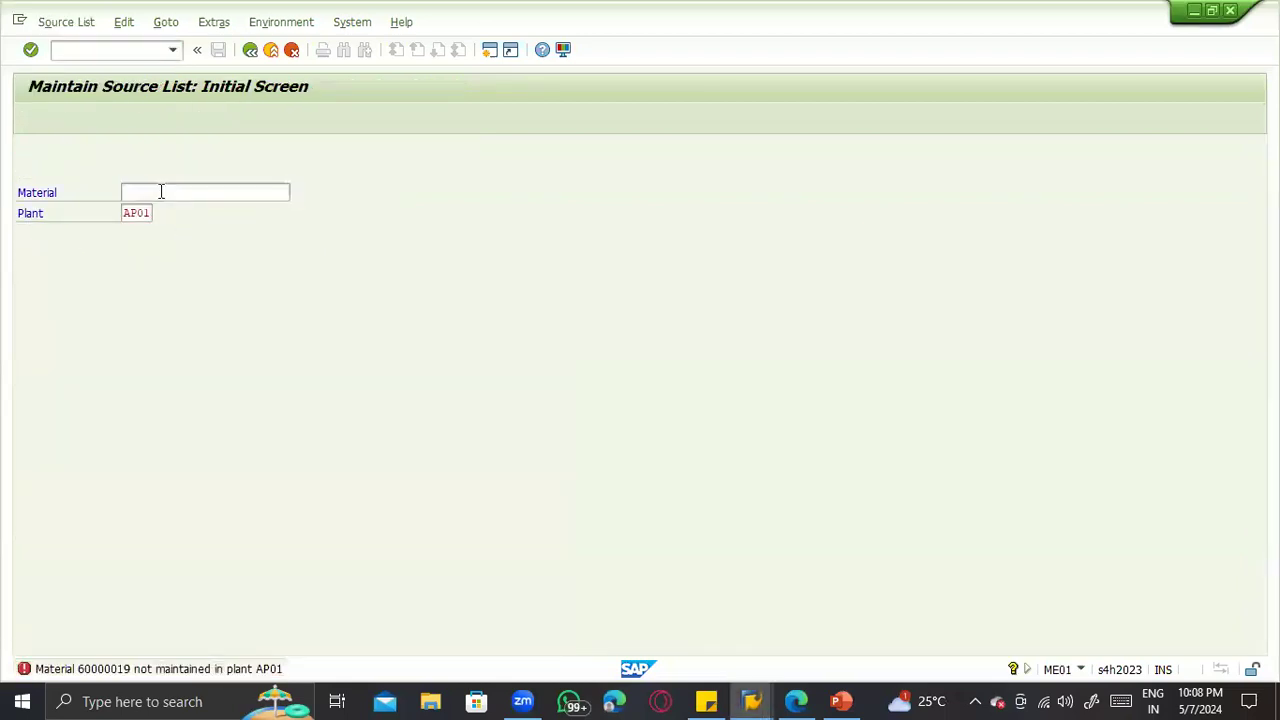
pyautogui.click(95, 48)
pyautogui.write('/ome1')
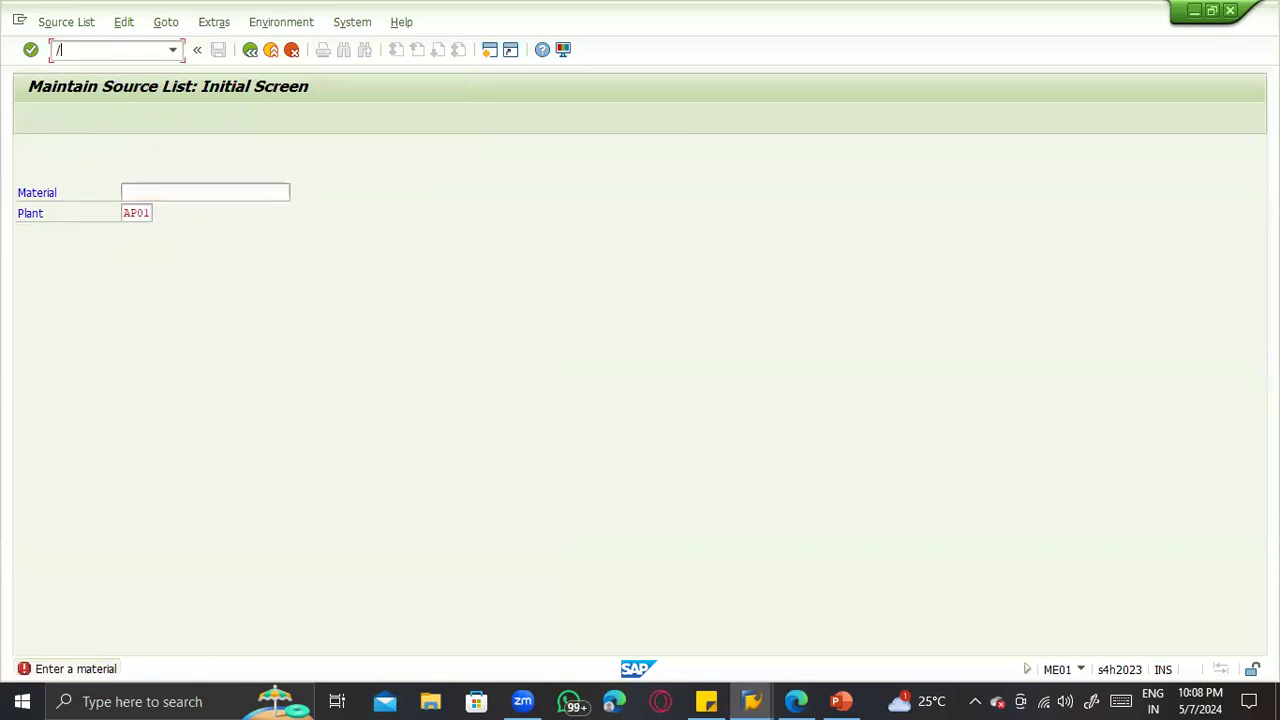
pyautogui.write('3')
pyautogui.press('Return')
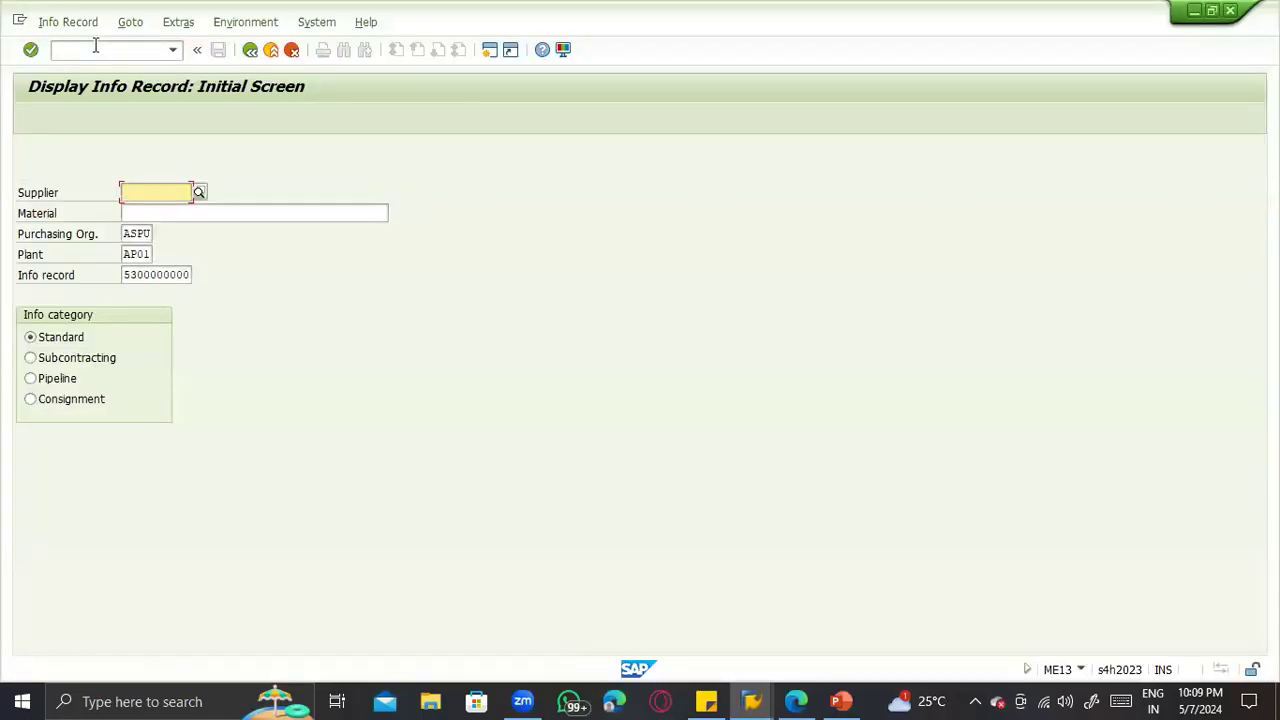
pyautogui.press('Return')
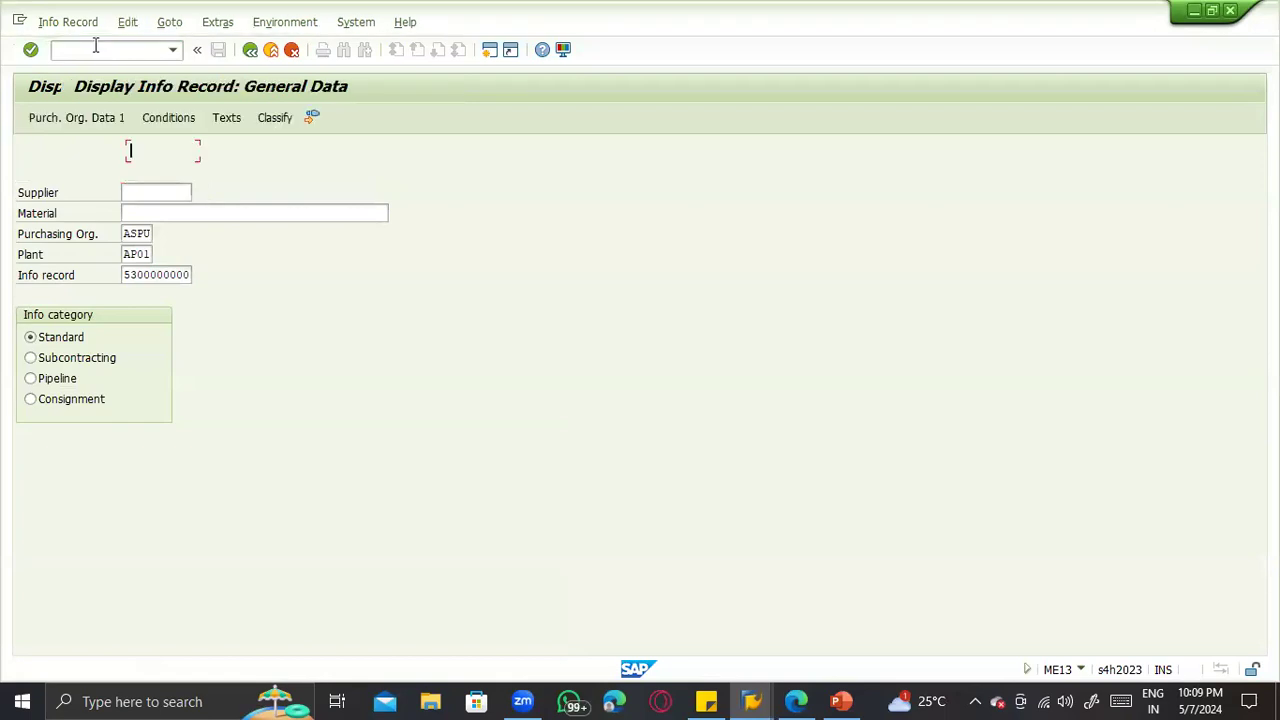
pyautogui.click(166, 193)
pyautogui.hotkey('alt', 'Tab')
# Step: Open the source list for material 34 in plant AP01, examine its supplier and Valid to entries, and leave it
pyautogui.click(171, 191)
pyautogui.write('34')
pyautogui.press('Return')
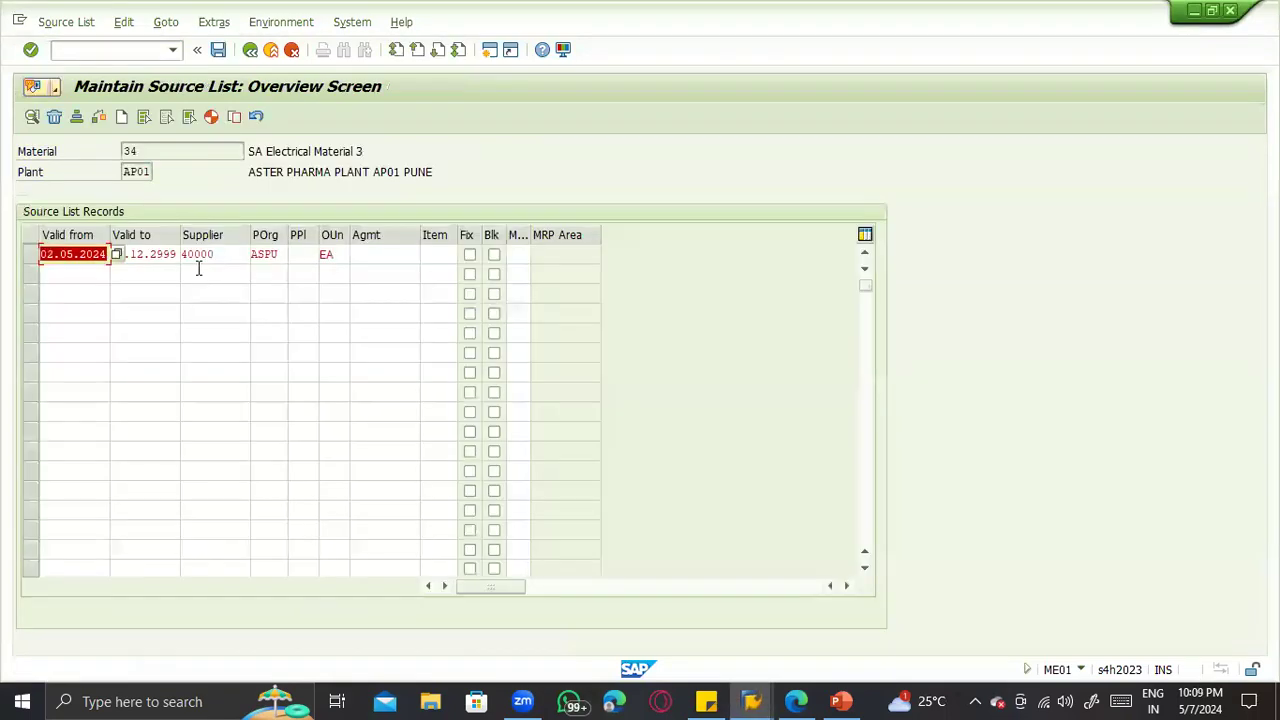
pyautogui.click(233, 258)
pyautogui.click(138, 254)
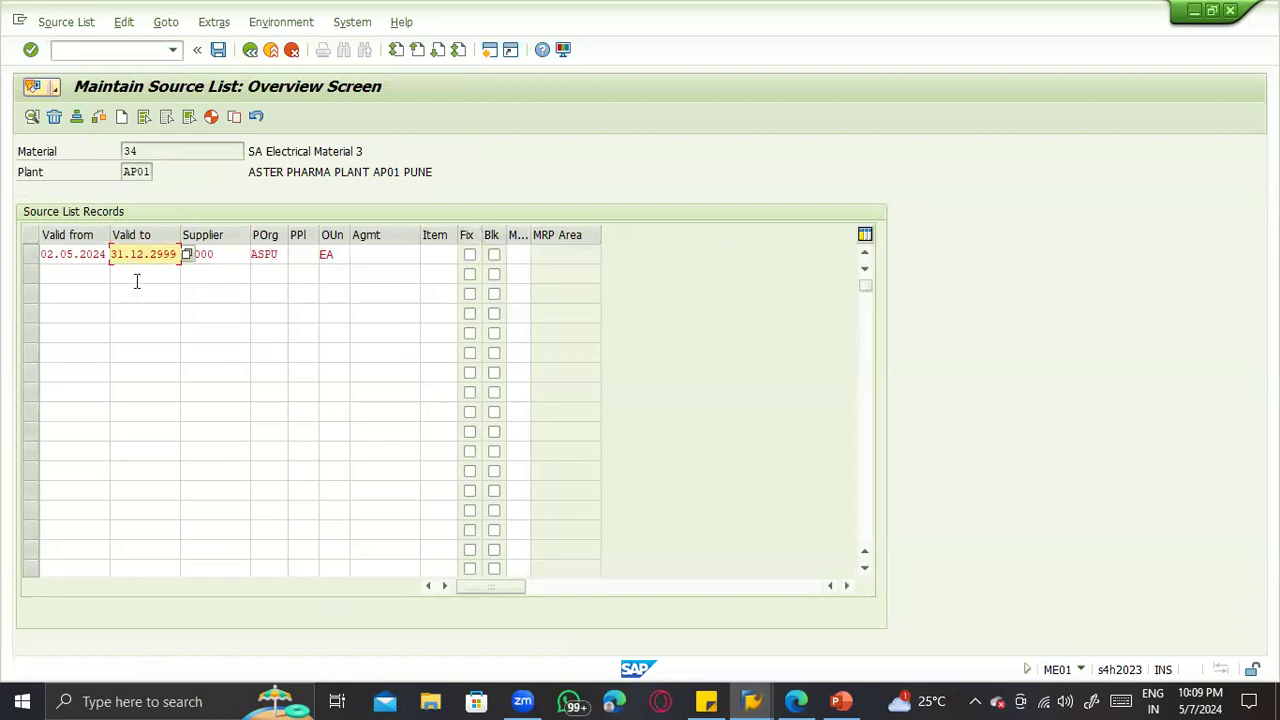
pyautogui.click(250, 49)
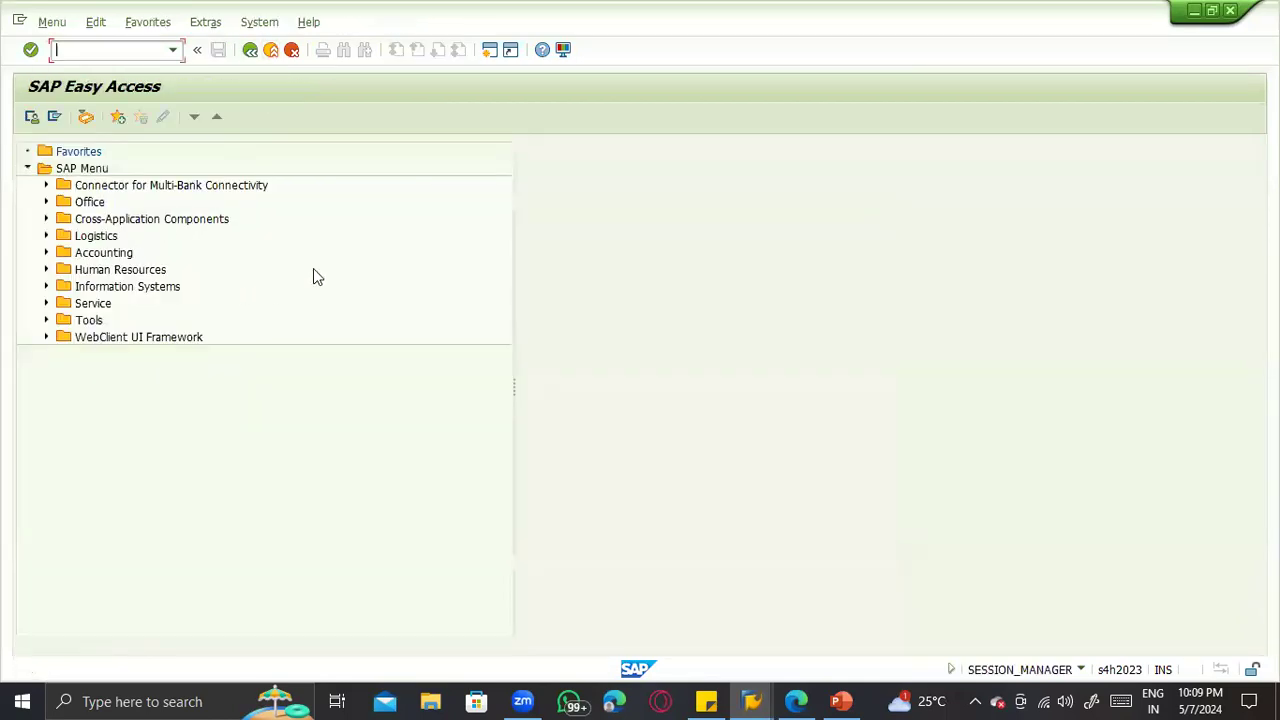
# Step: Switch to PowerPoint to view the S4 HANA – Vendor master slide, then go back to the first SAP Easy Access session
pyautogui.hotkey('alt', 'Tab')
pyautogui.hotkey('alt', 'Tab')
pyautogui.hotkey('alt', 'Tab')
pyautogui.hotkey('alt', 'Tab')
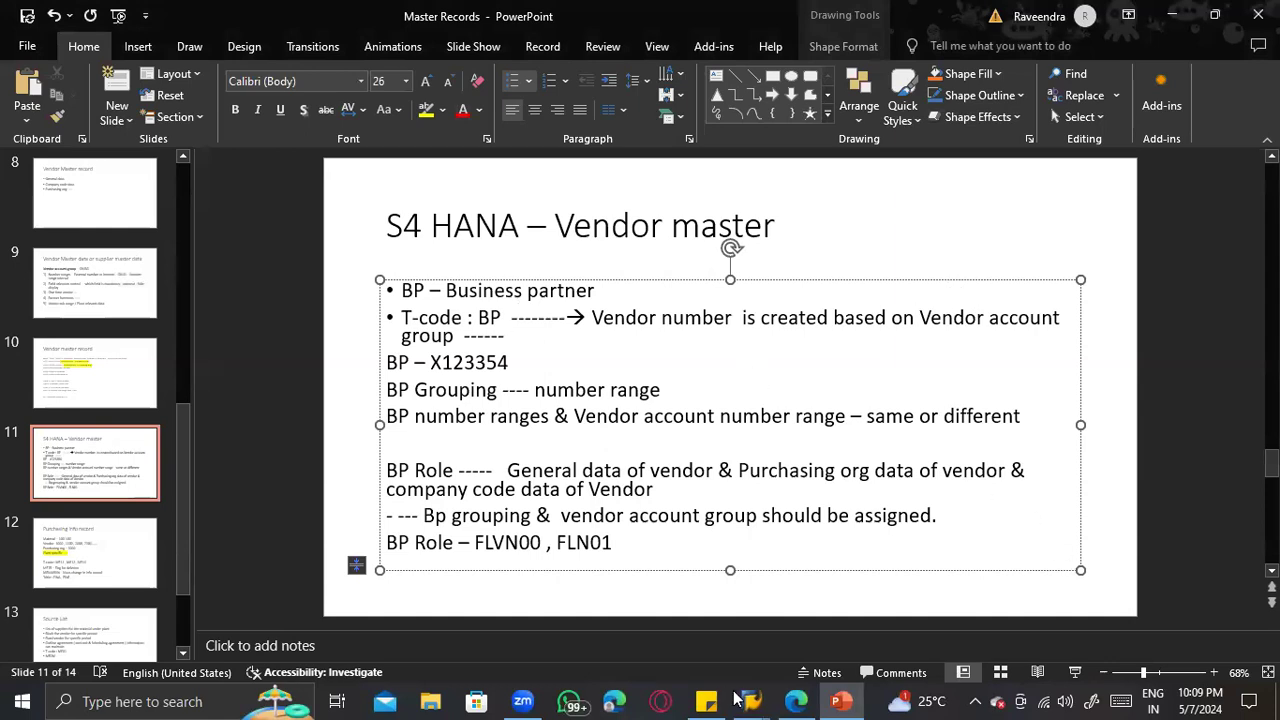
pyautogui.moveTo(751, 701)
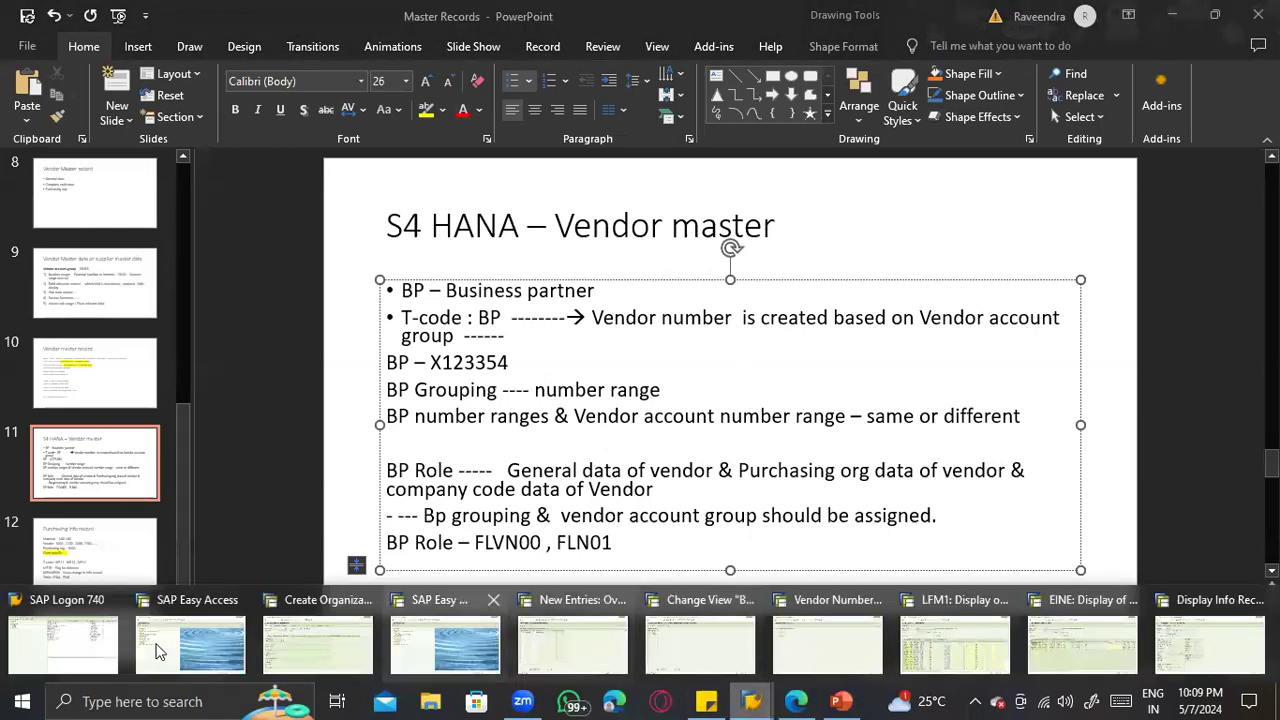
pyautogui.click(158, 648)
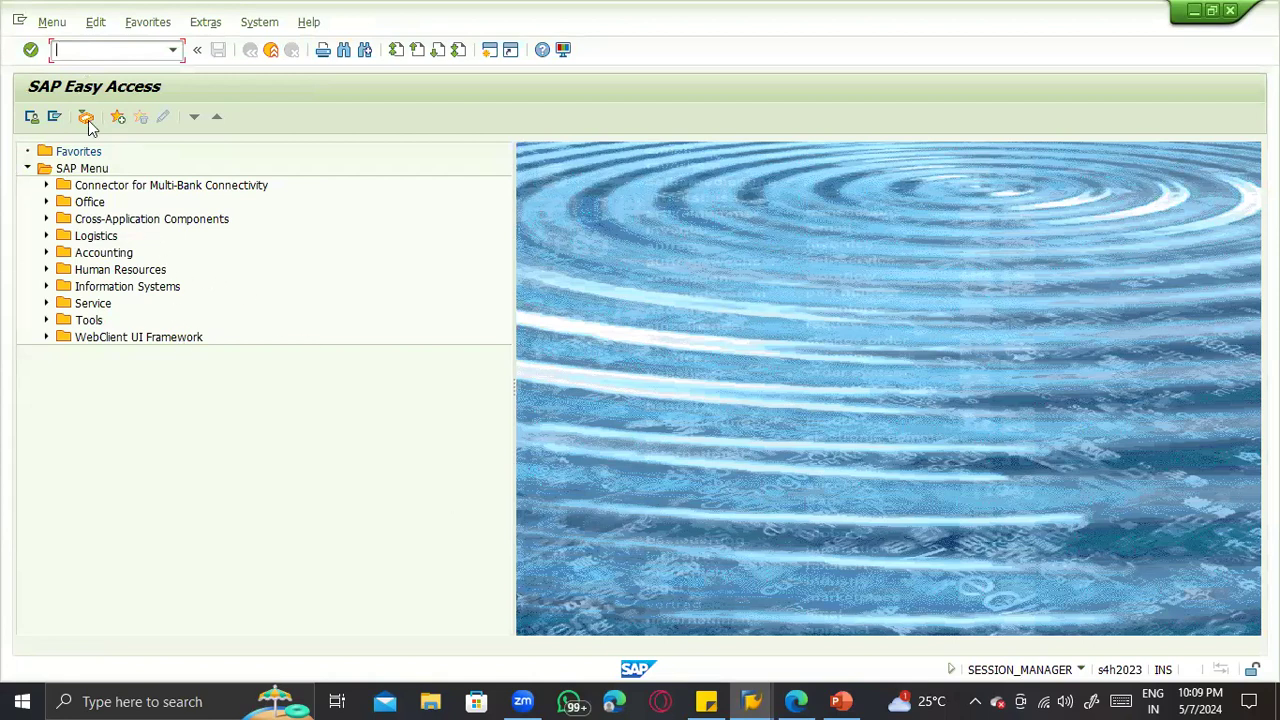
# Step: Start the Customizing transaction SPRO and display the SAP Reference IMG
pyautogui.write('sp')
pyautogui.press('BackSpace')
pyautogui.press('BackSpace')
pyautogui.write('spro')
pyautogui.press('Return')
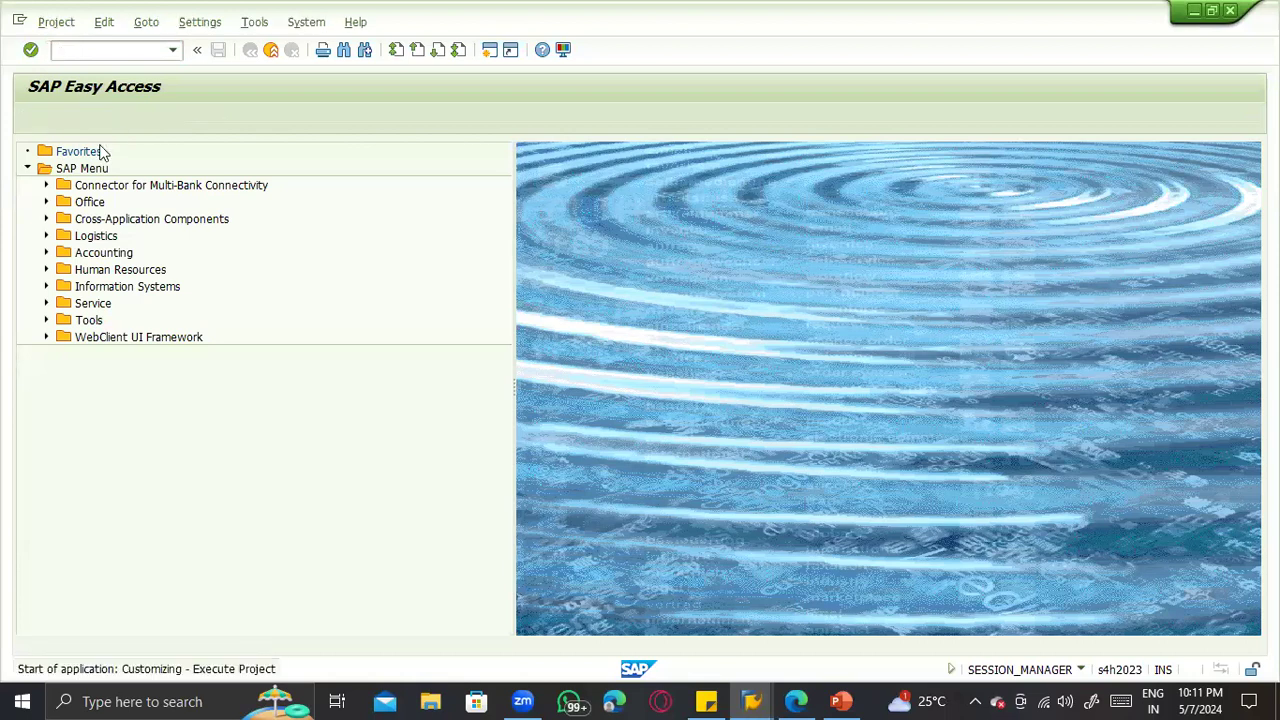
pyautogui.click(103, 120)
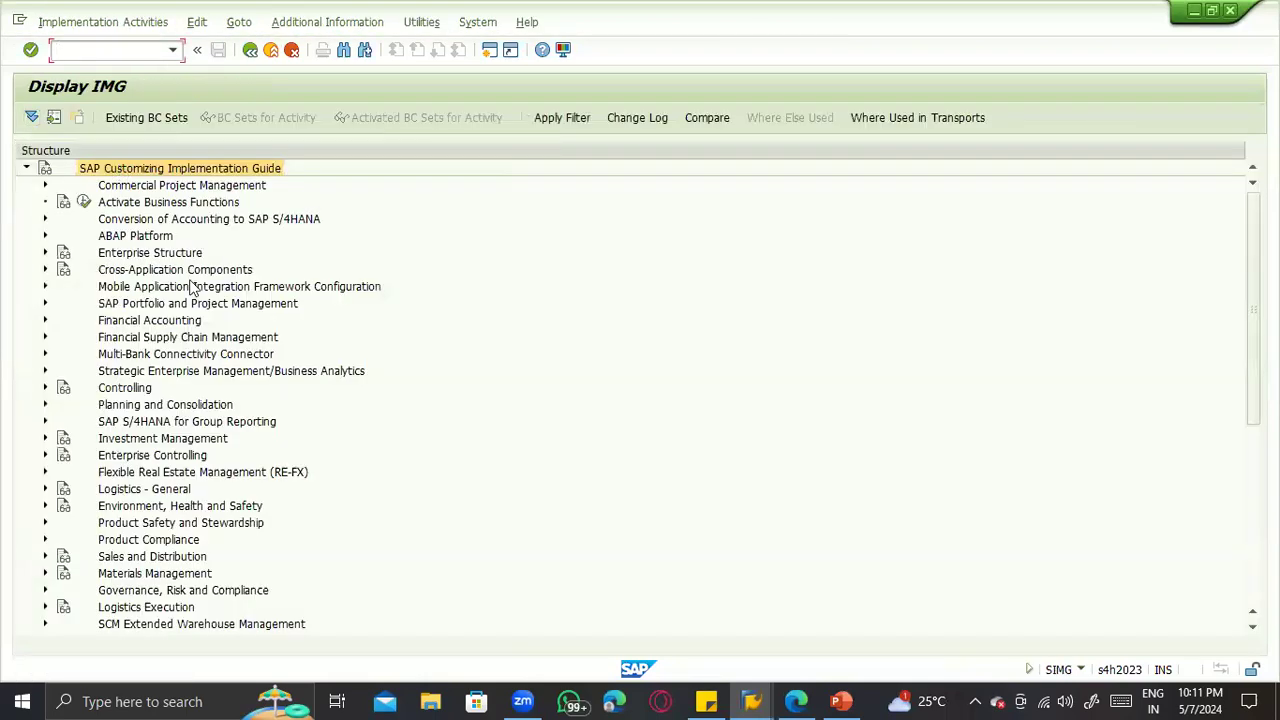
# Step: Open Activate Extended Fields under Cross-Application Components, General Application Functions, Field Length Extension in the IMG
pyautogui.click(41, 271)
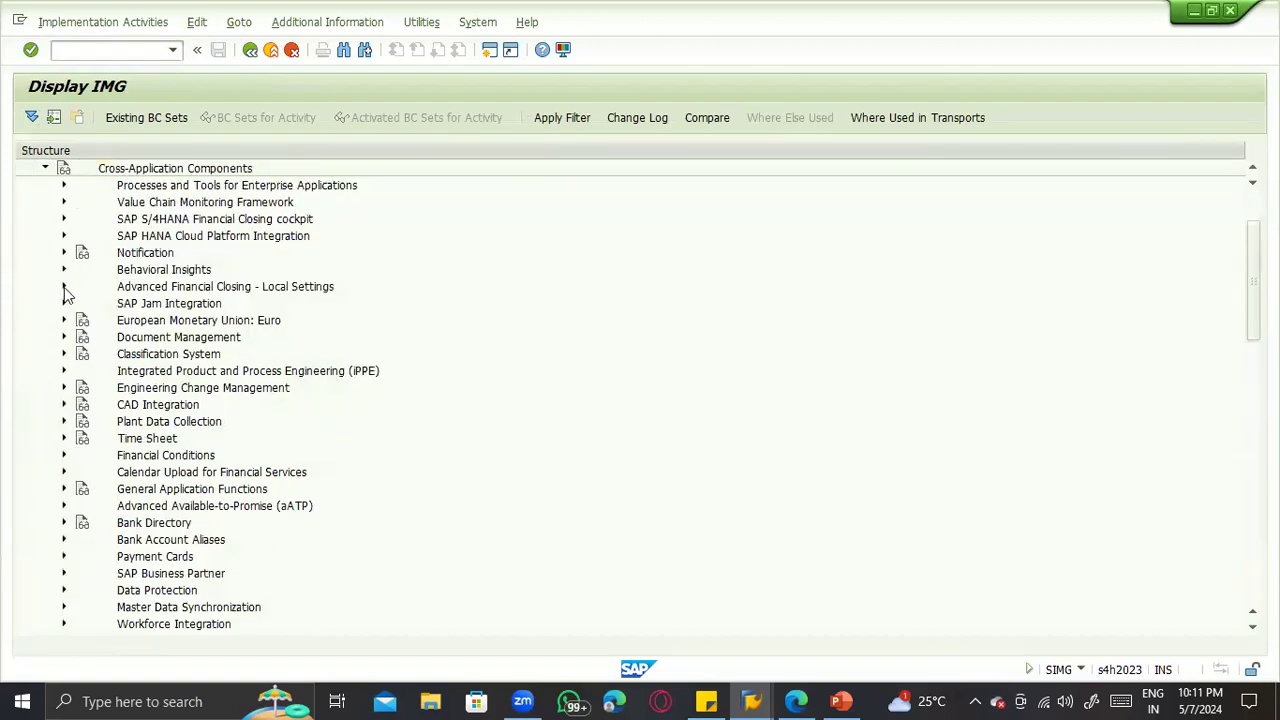
pyautogui.scroll(1, 62, 292)
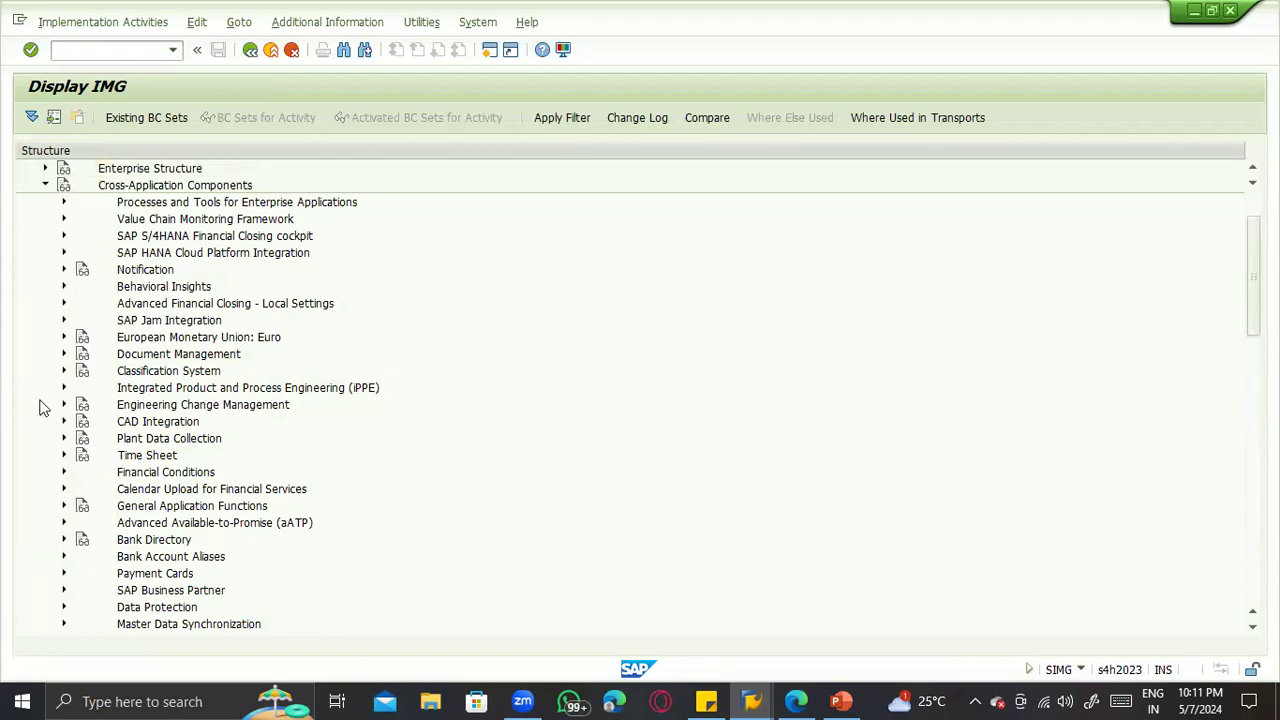
pyautogui.click(62, 506)
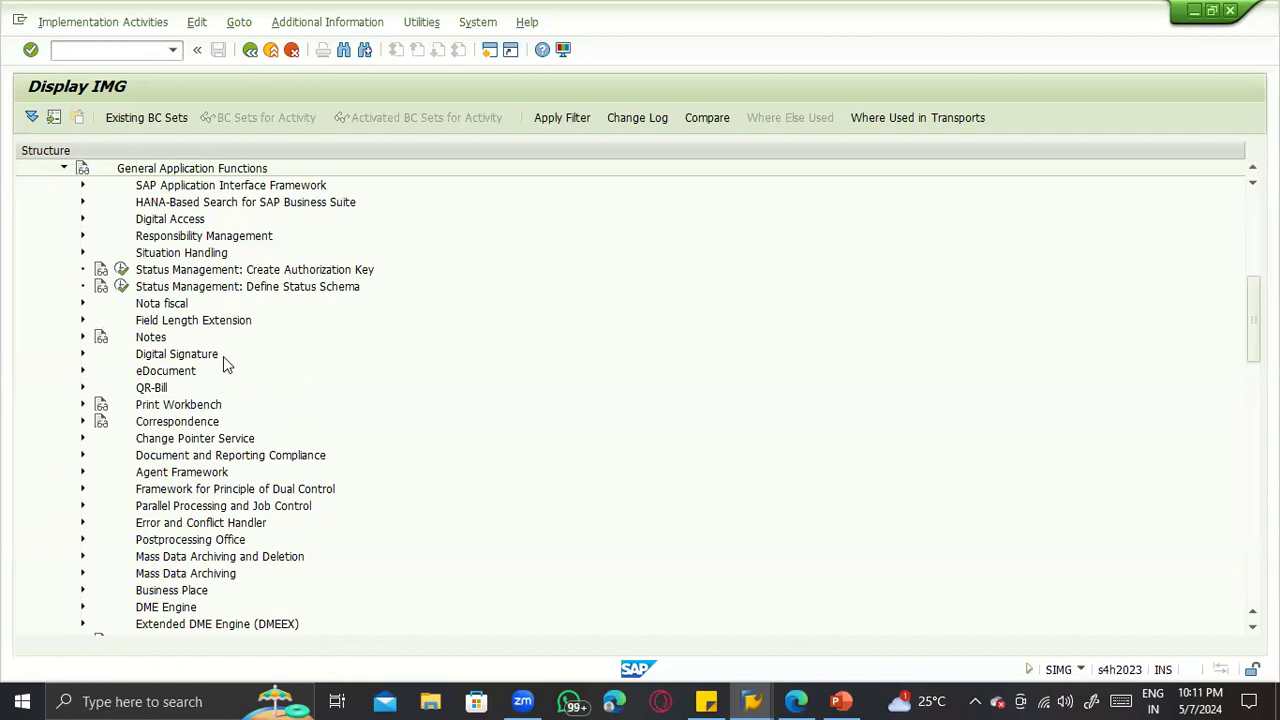
pyautogui.click(82, 321)
pyautogui.click(141, 337)
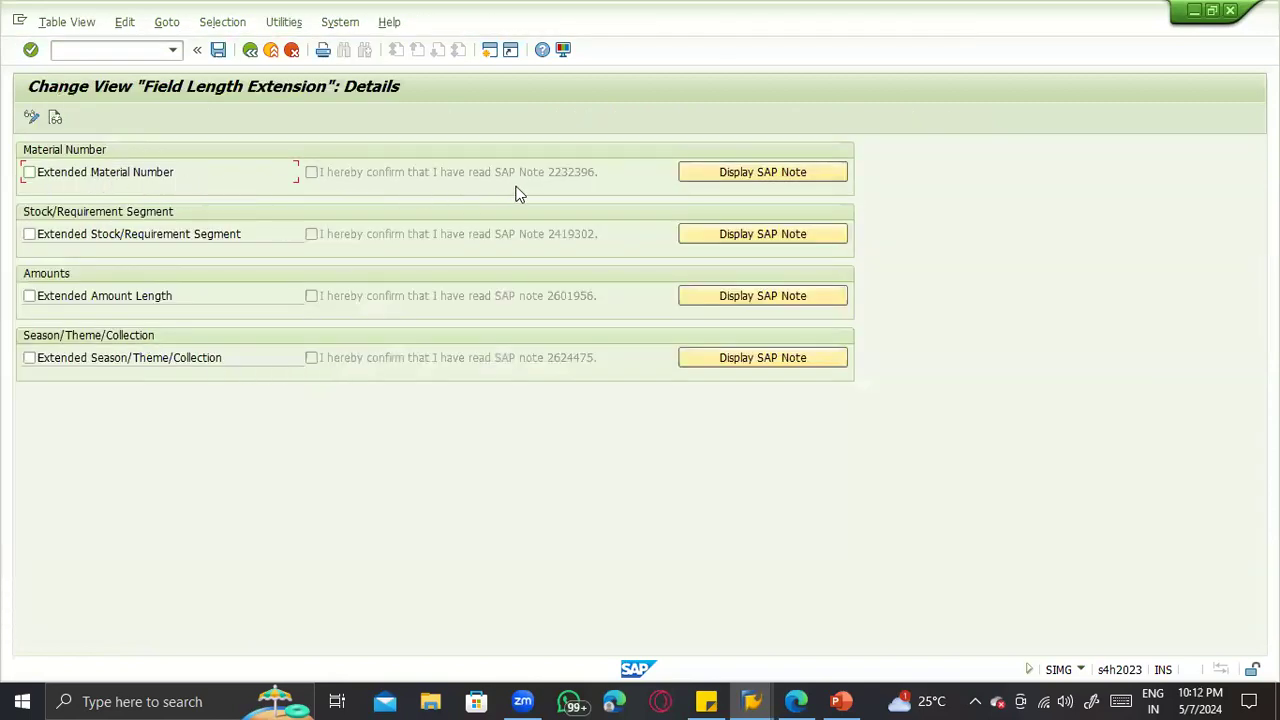
# Step: Open SAP Note 2232396 for the extended material number in the browser, then switch back to the SAP Field Length Extension view
pyautogui.click(734, 175)
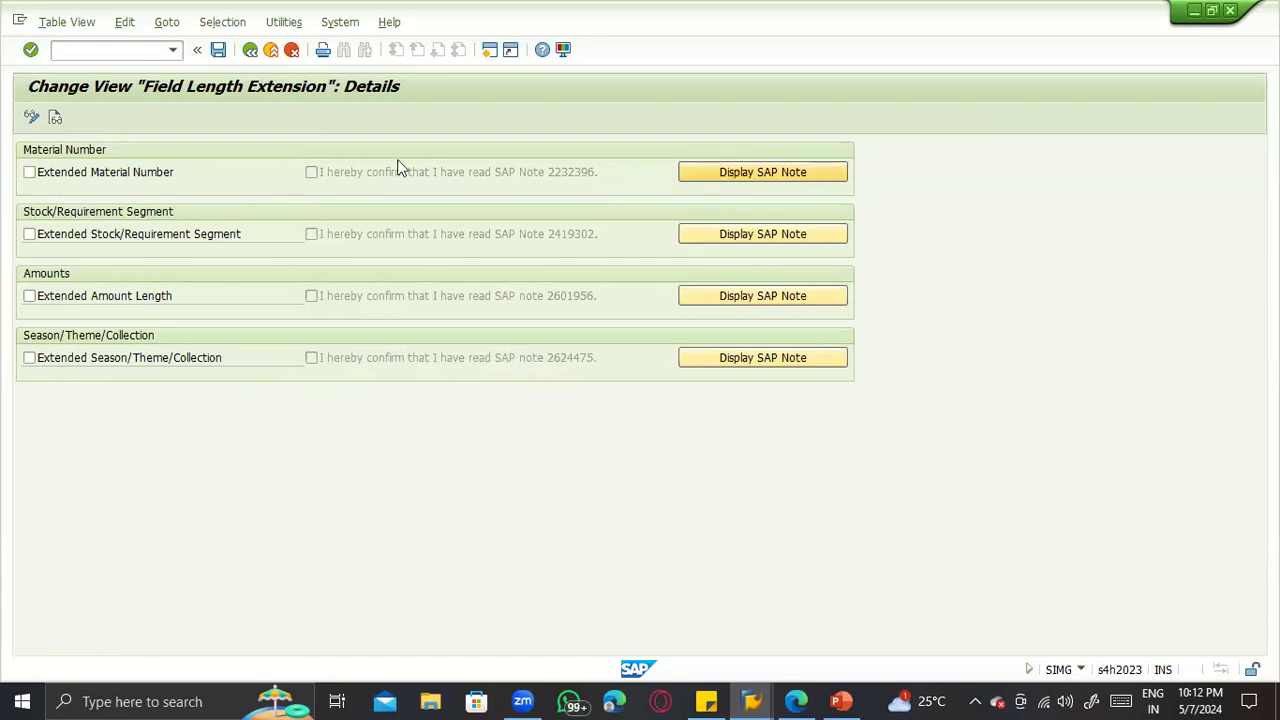
pyautogui.click(465, 376)
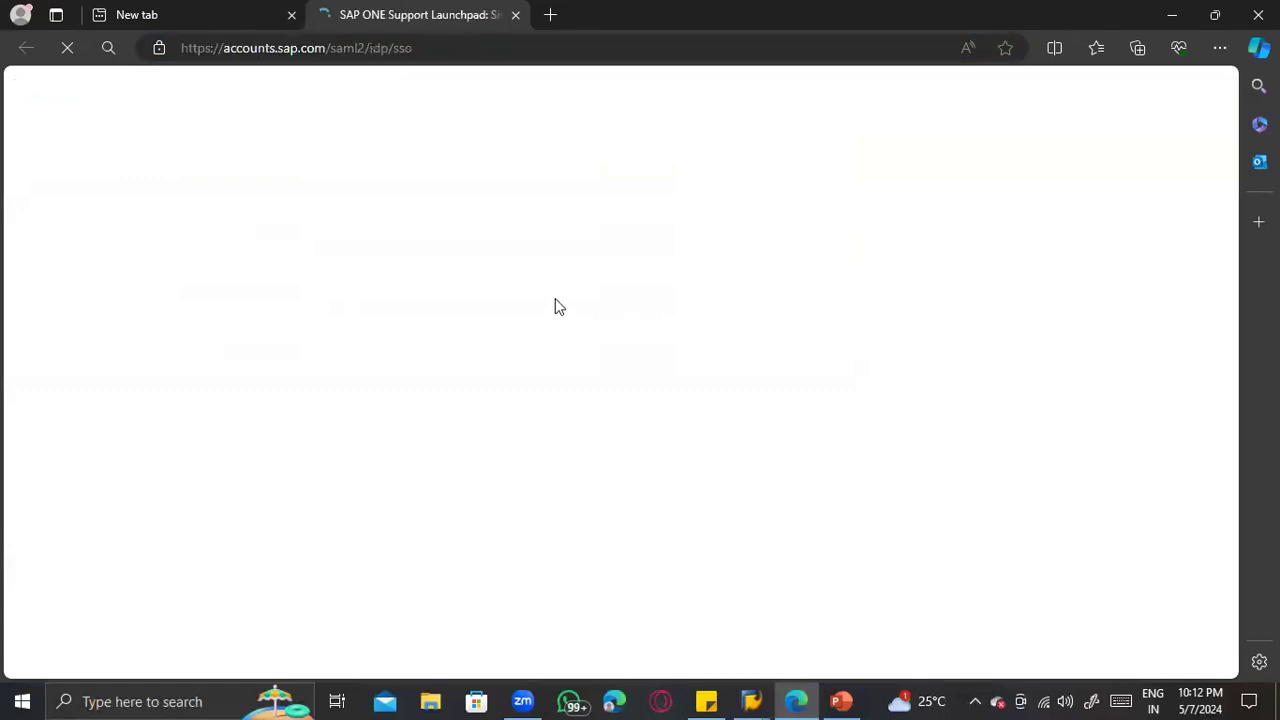
pyautogui.hotkey('alt', 'Tab')
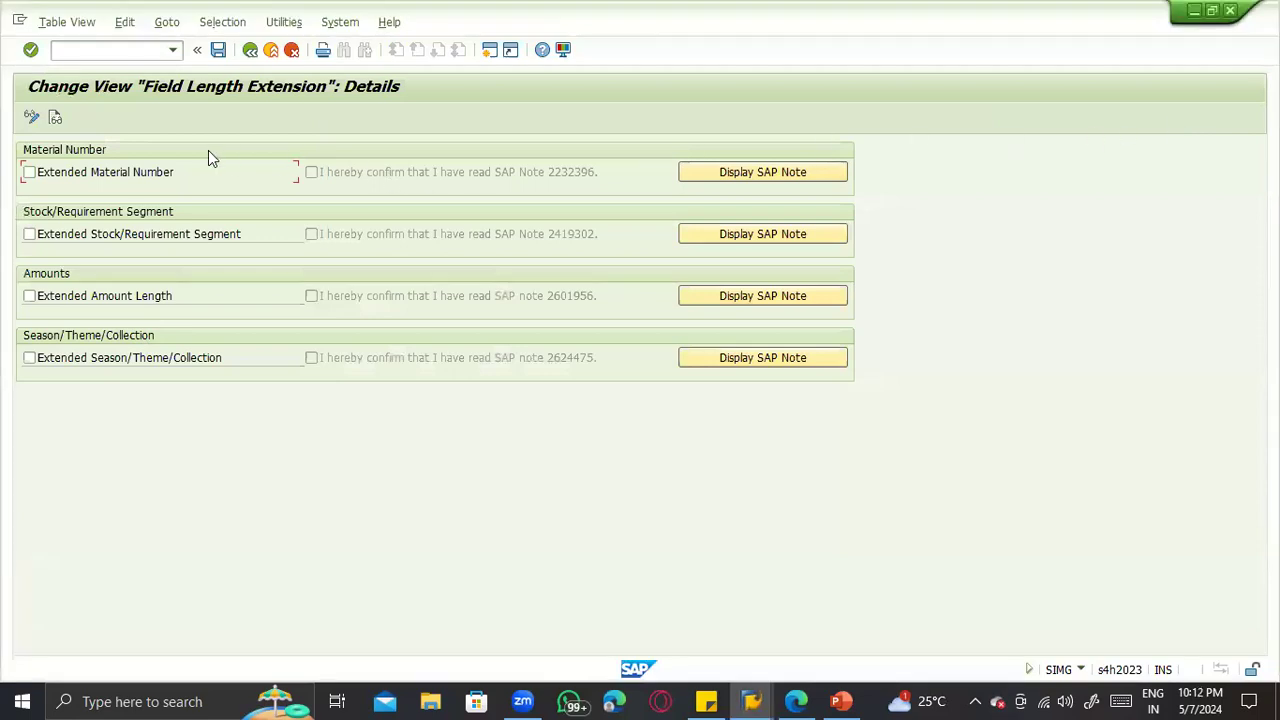
# Step: Read the field help for Extended Material Number on the short and long field versions, then exit the Field Length Extension view
pyautogui.click(150, 163)
pyautogui.click(150, 163)
pyautogui.press('F1')
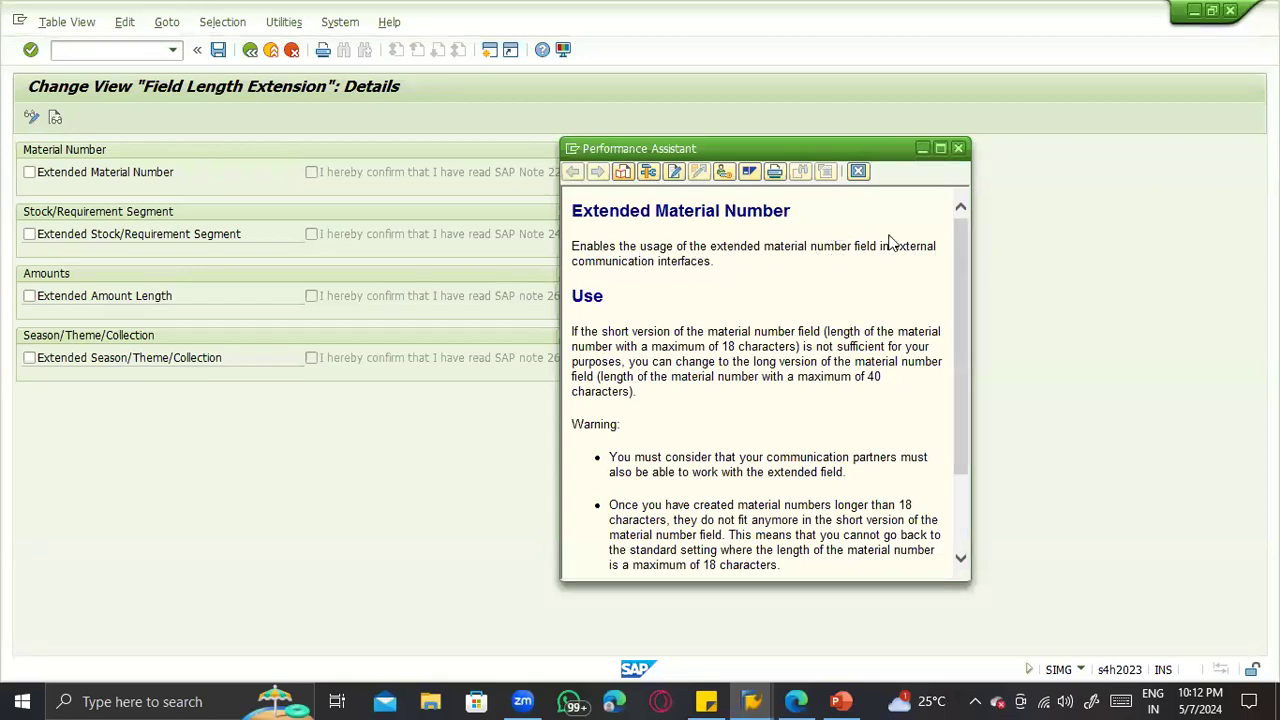
pyautogui.click(940, 148)
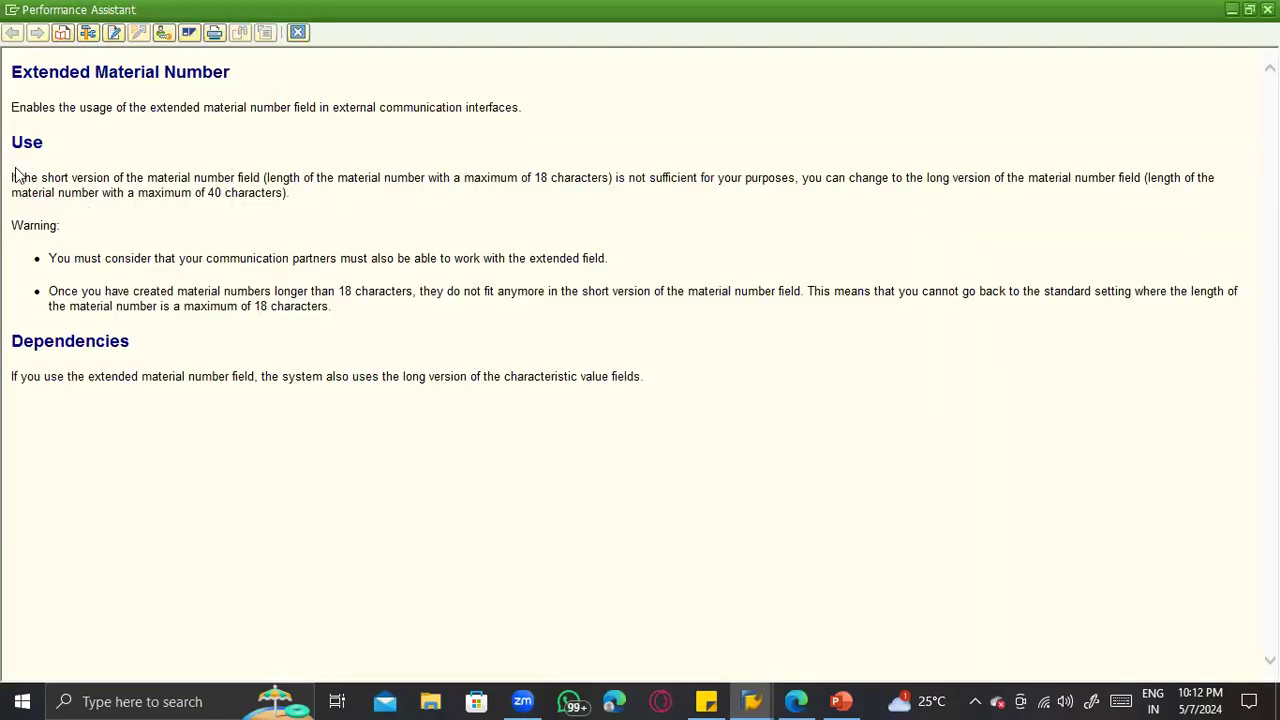
pyautogui.moveTo(12, 177); pyautogui.dragTo(310, 362)
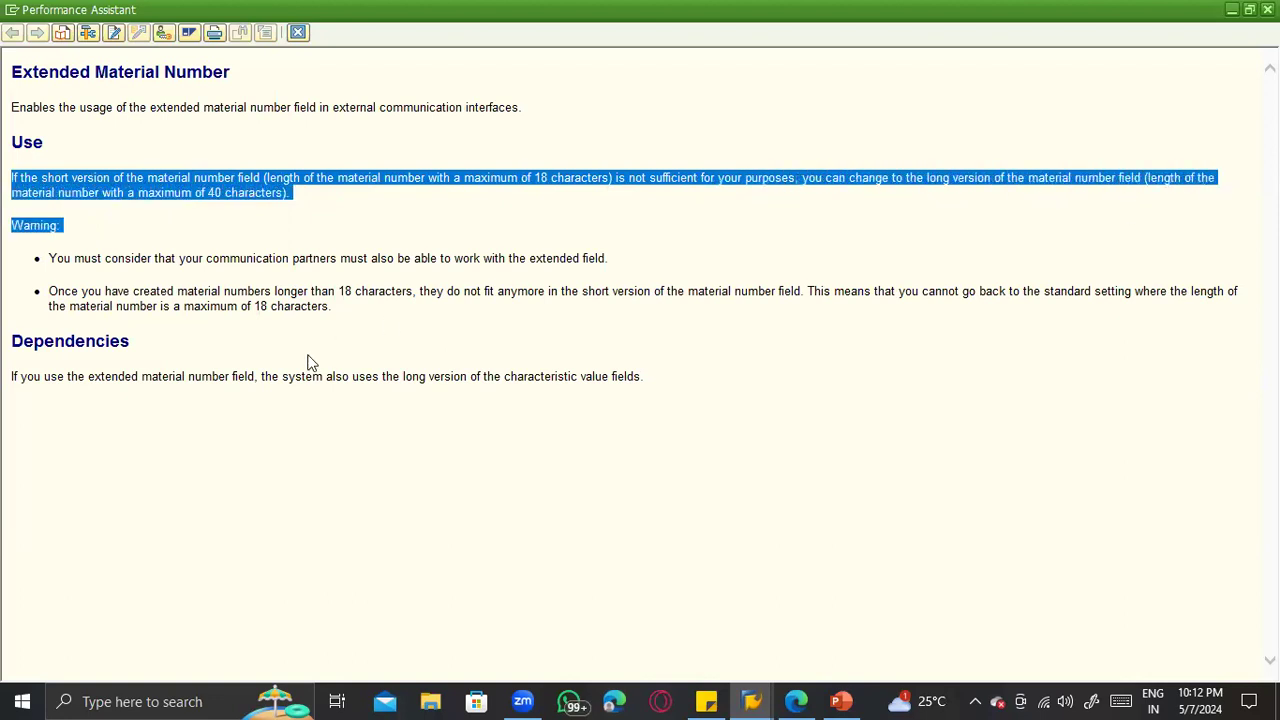
pyautogui.press('Escape')
pyautogui.press('Escape')
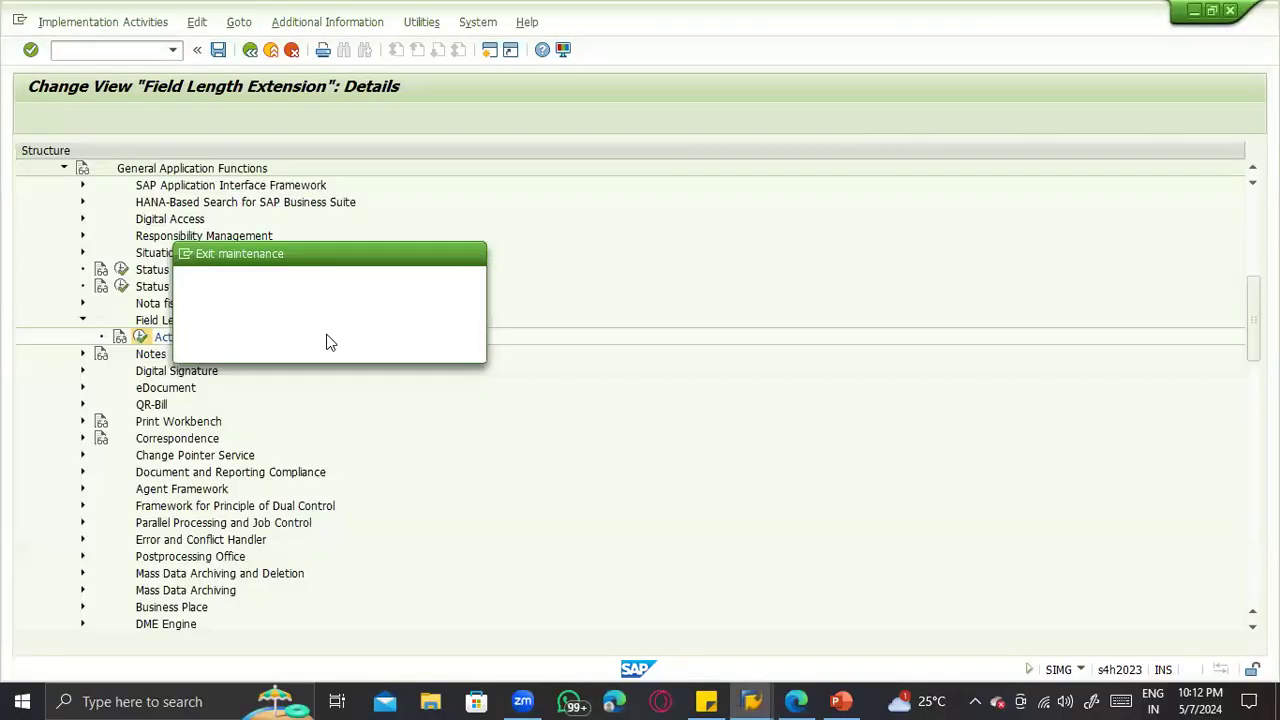
pyautogui.click(331, 346)
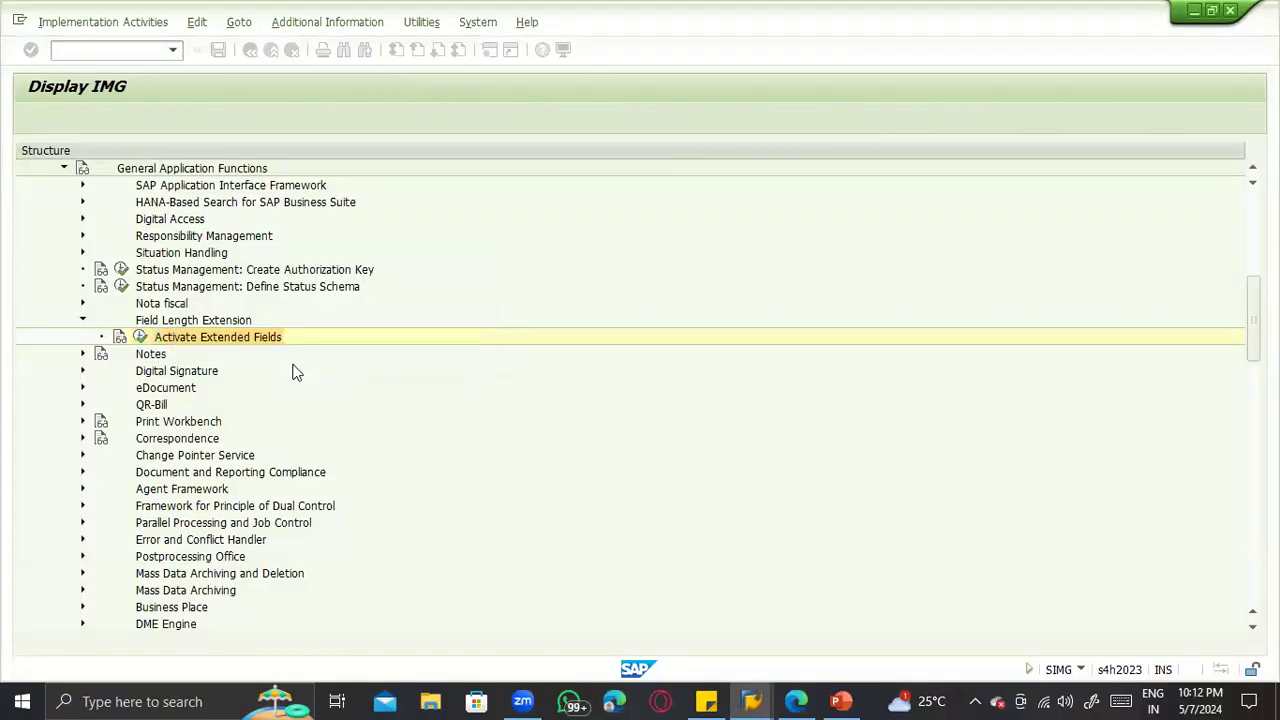
# Step: Review the IMG path from Cross-Application Components through General Application Functions down to Activate Extended Fields
pyautogui.scroll(5, 293, 368)
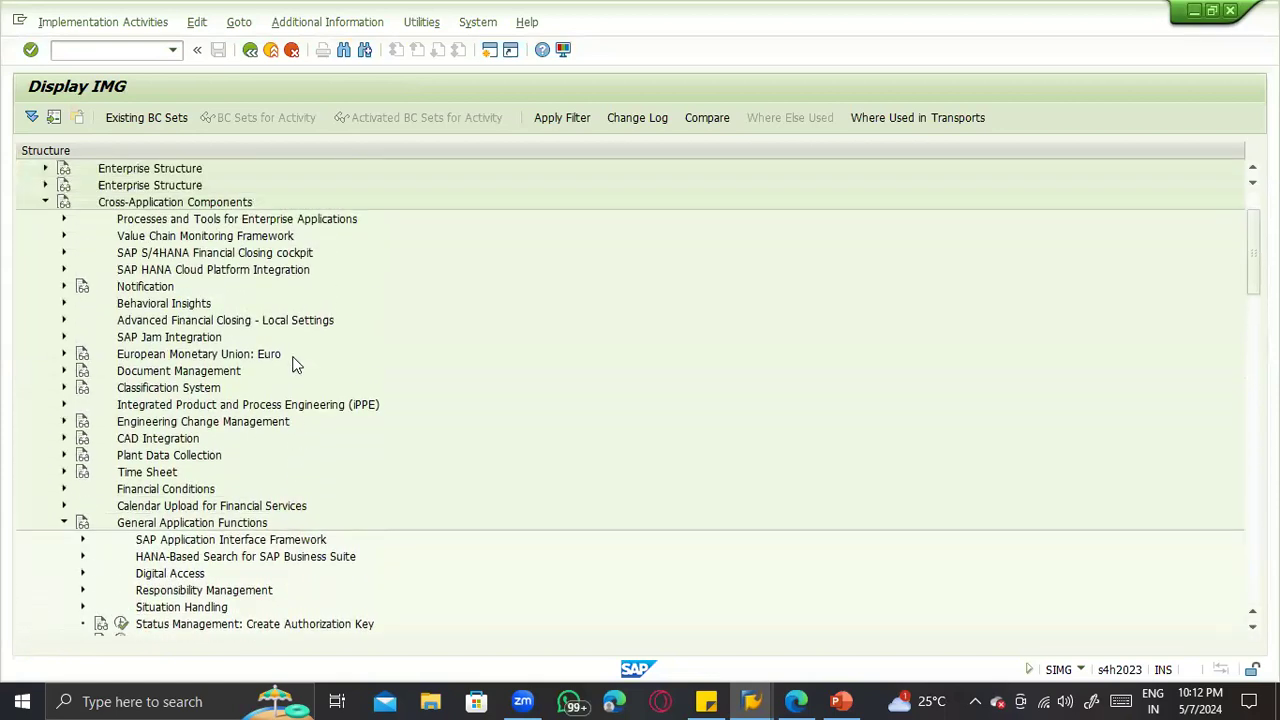
pyautogui.scroll(2, 295, 365)
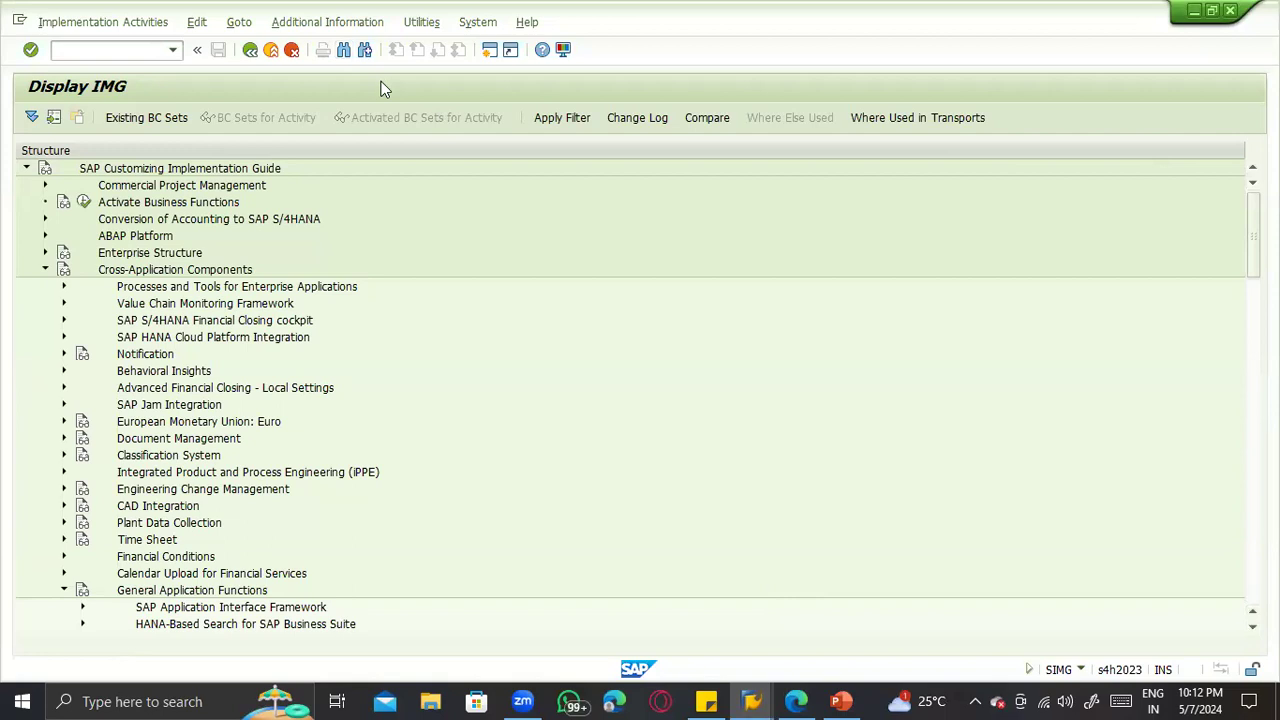
pyautogui.hotkey('ctrl', 'f')
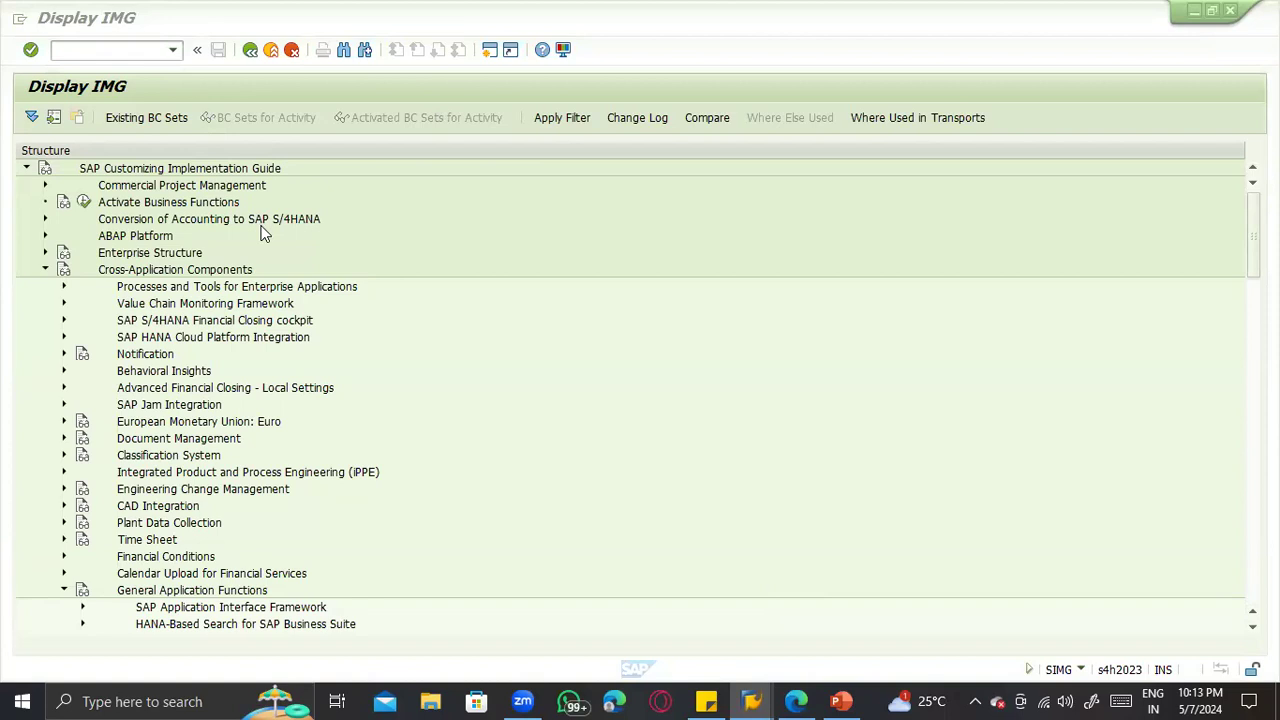
pyautogui.click(349, 264)
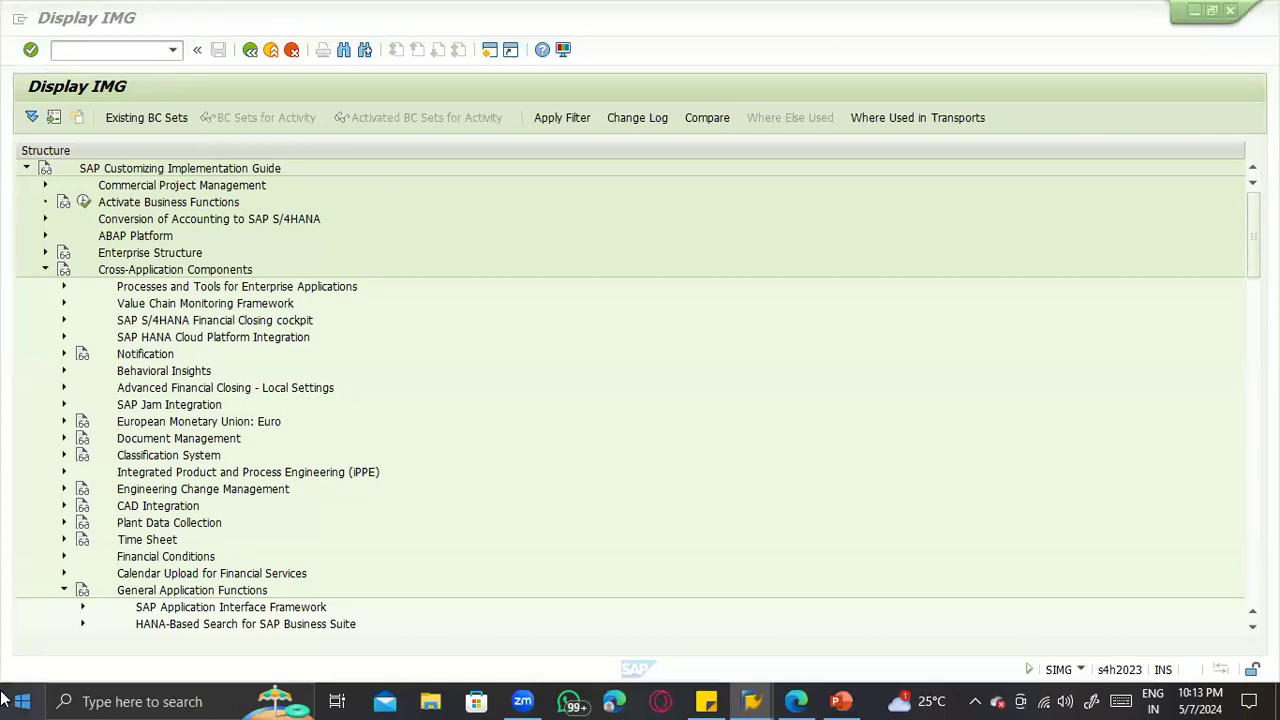
pyautogui.scroll(-2, 771, 447)
pyautogui.scroll(-3, 771, 447)
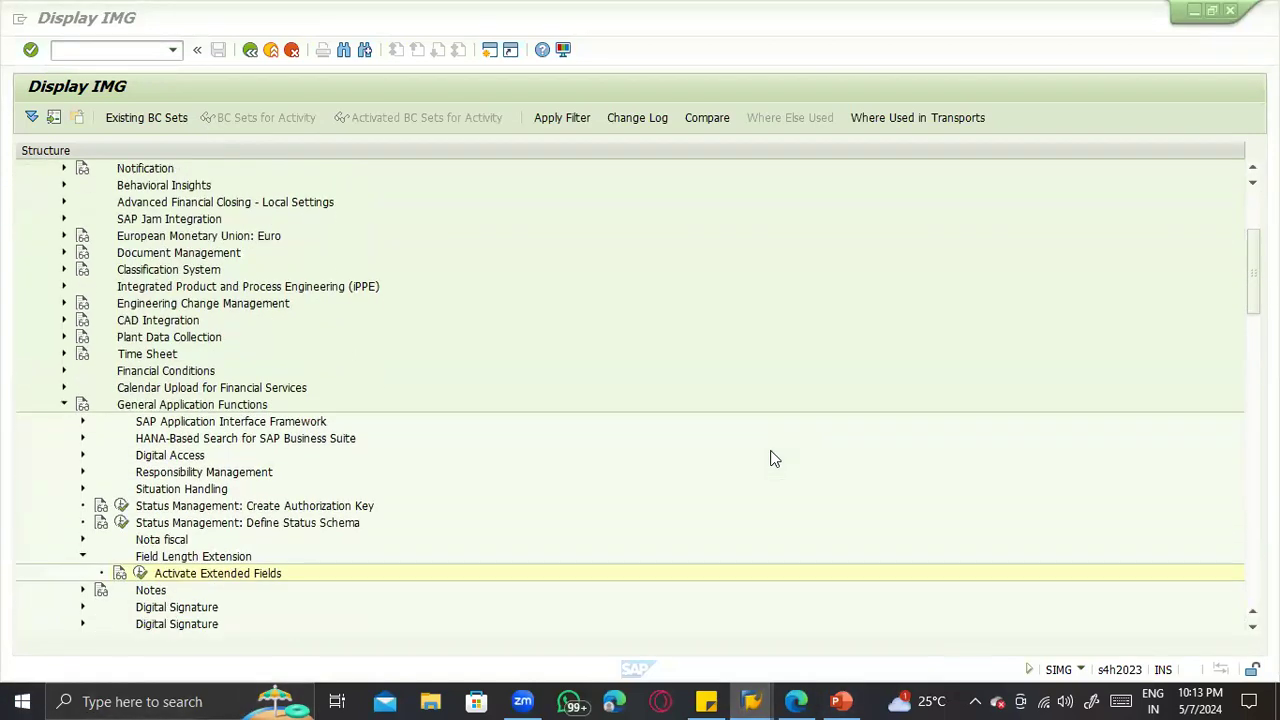
pyautogui.click(147, 575)
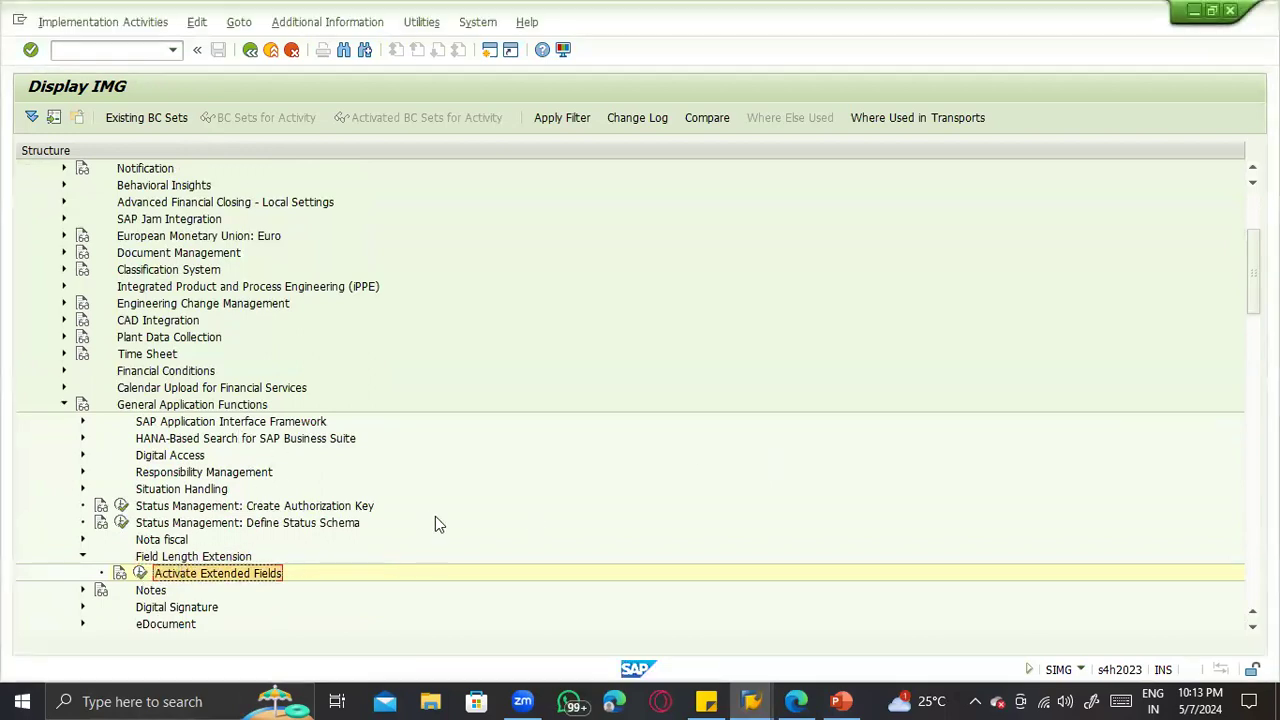
pyautogui.scroll(-2, 435, 516)
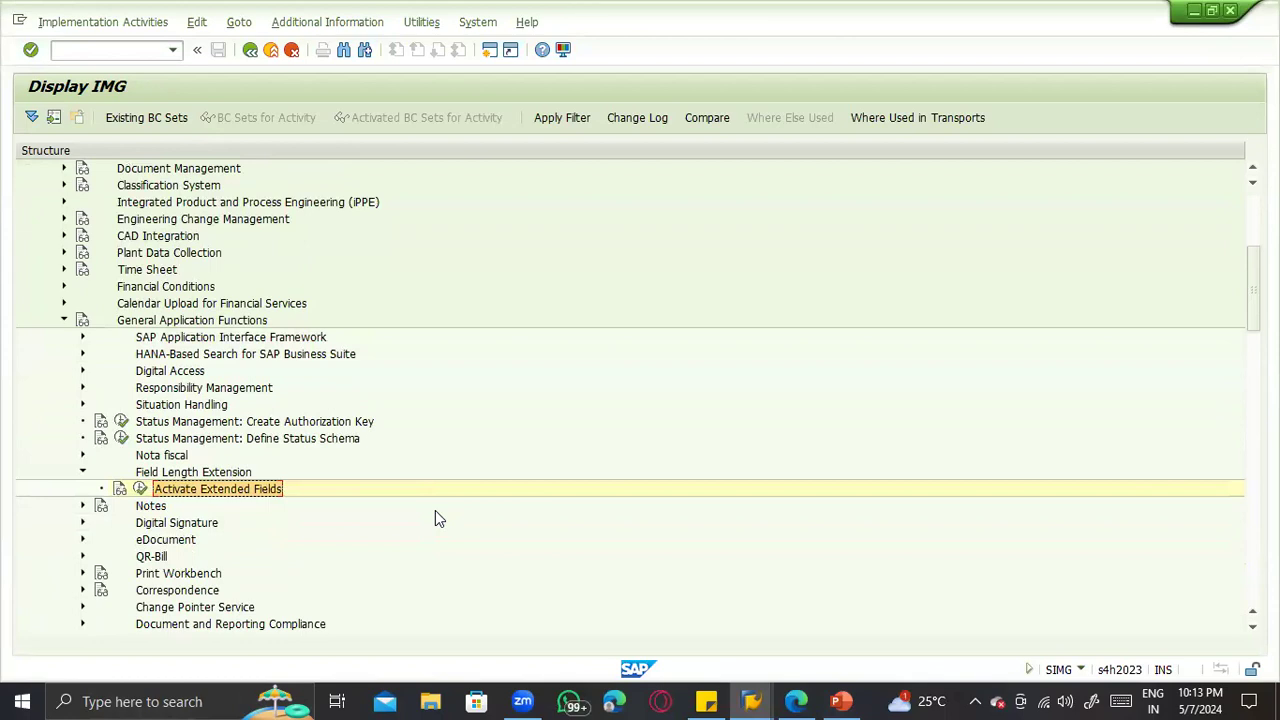
# Step: Leave the IMG and open the material creation transaction MM01
pyautogui.click(93, 52)
pyautogui.write('/nmm01')
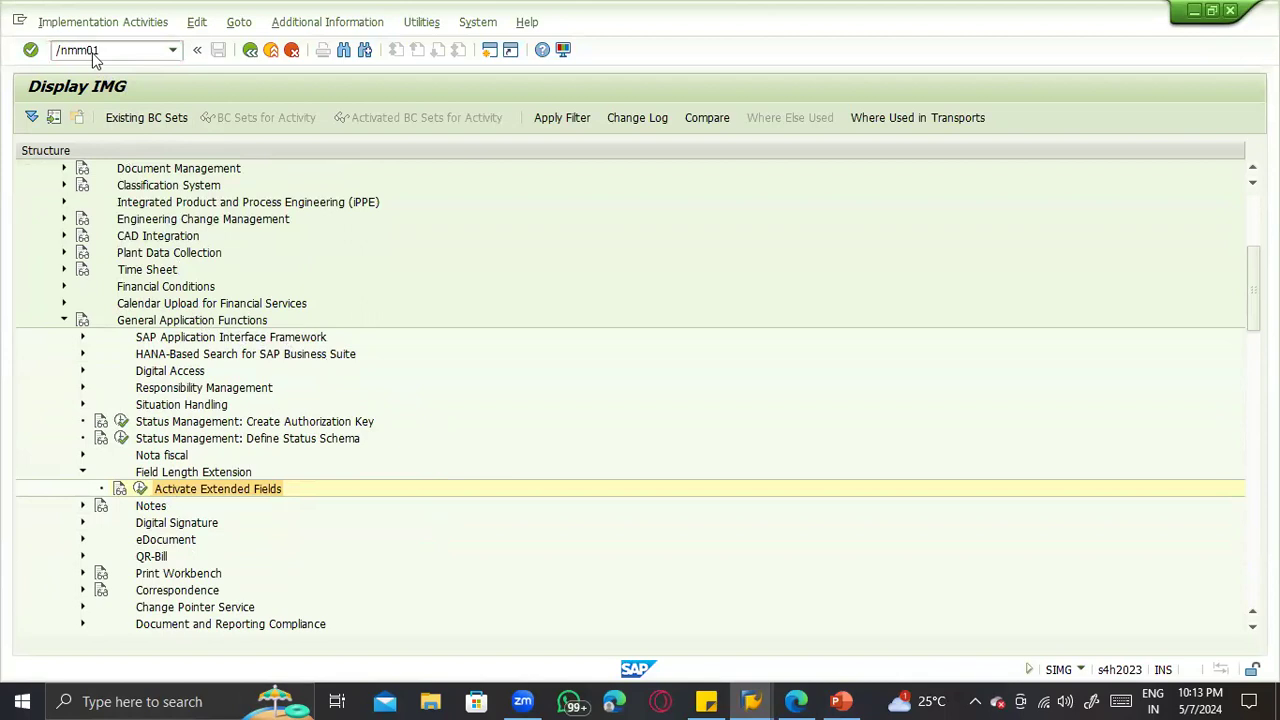
pyautogui.press('Return')
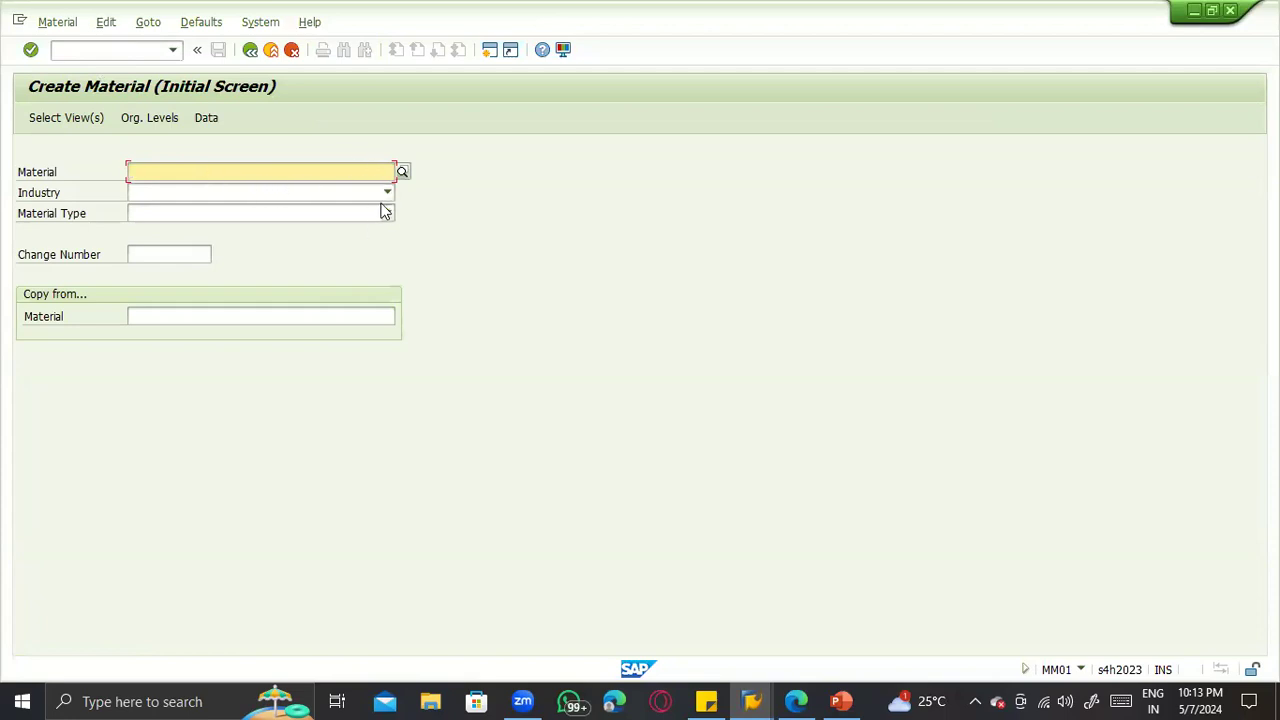
pyautogui.click(95, 50)
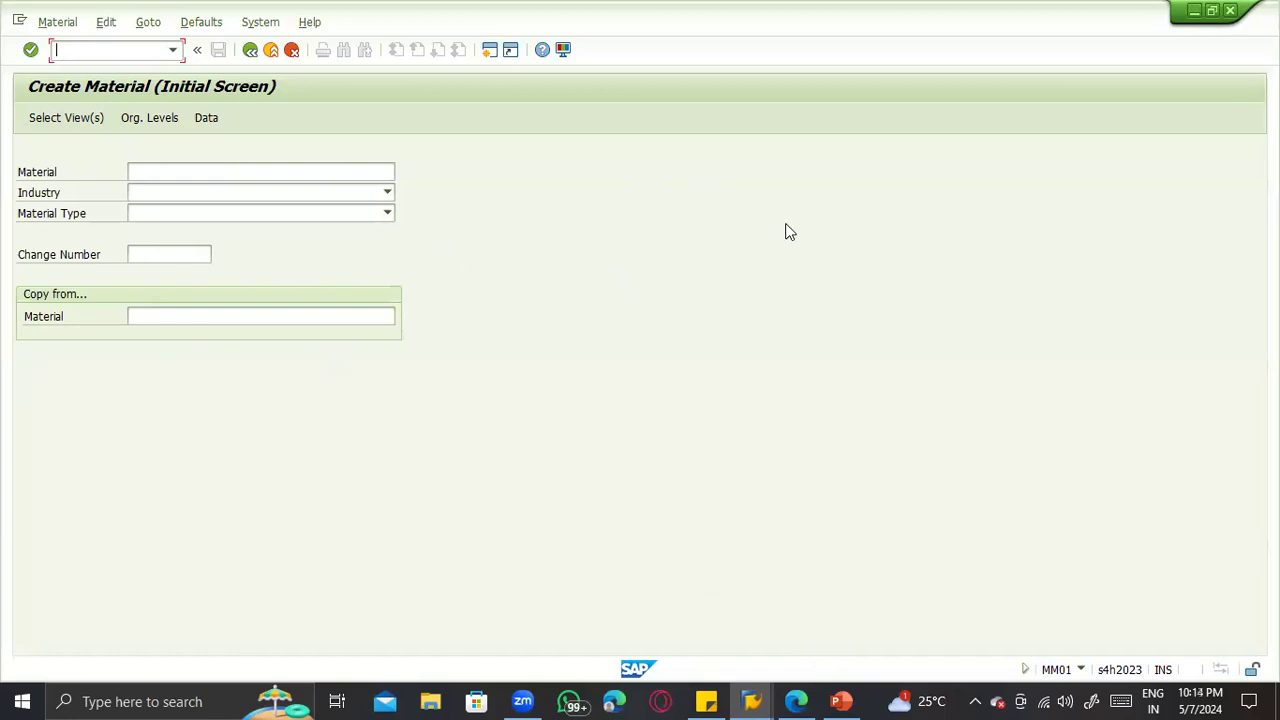
# Step: Switch to PowerPoint to view the S4 HANA – Vendor master slide
pyautogui.hotkey('alt', 'Tab')
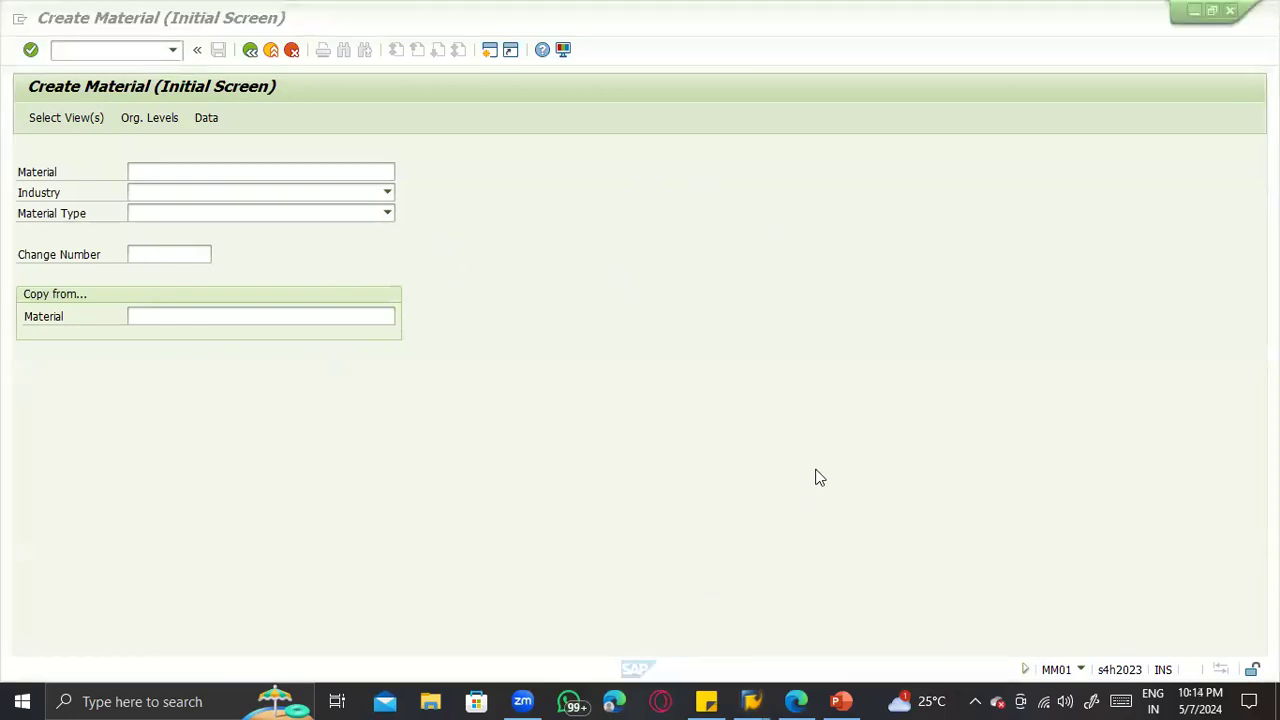
pyautogui.click(363, 367)
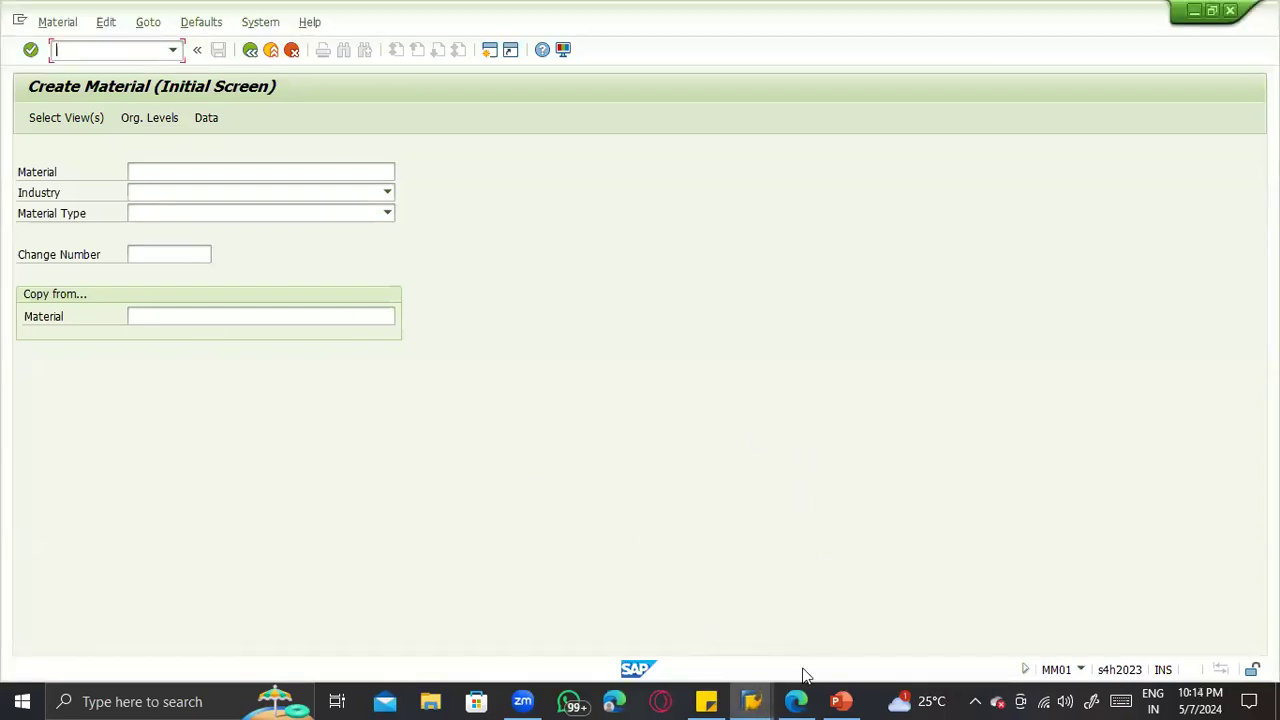
pyautogui.click(840, 701)
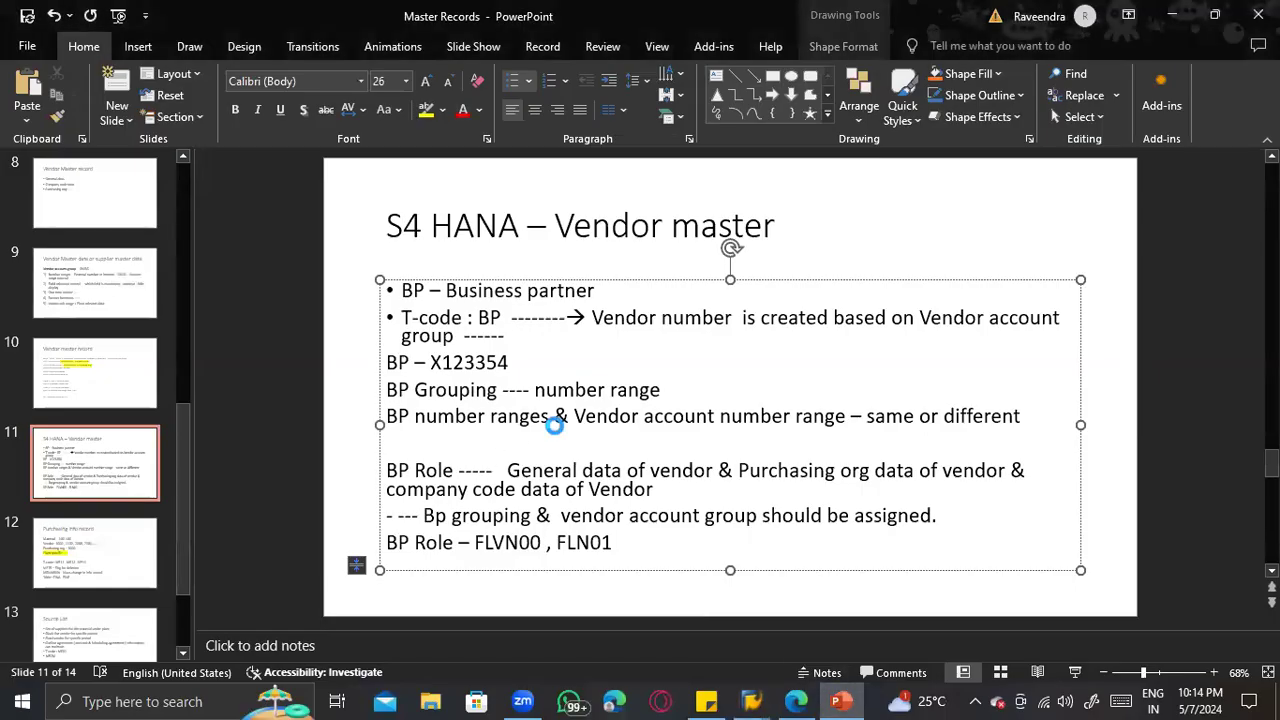